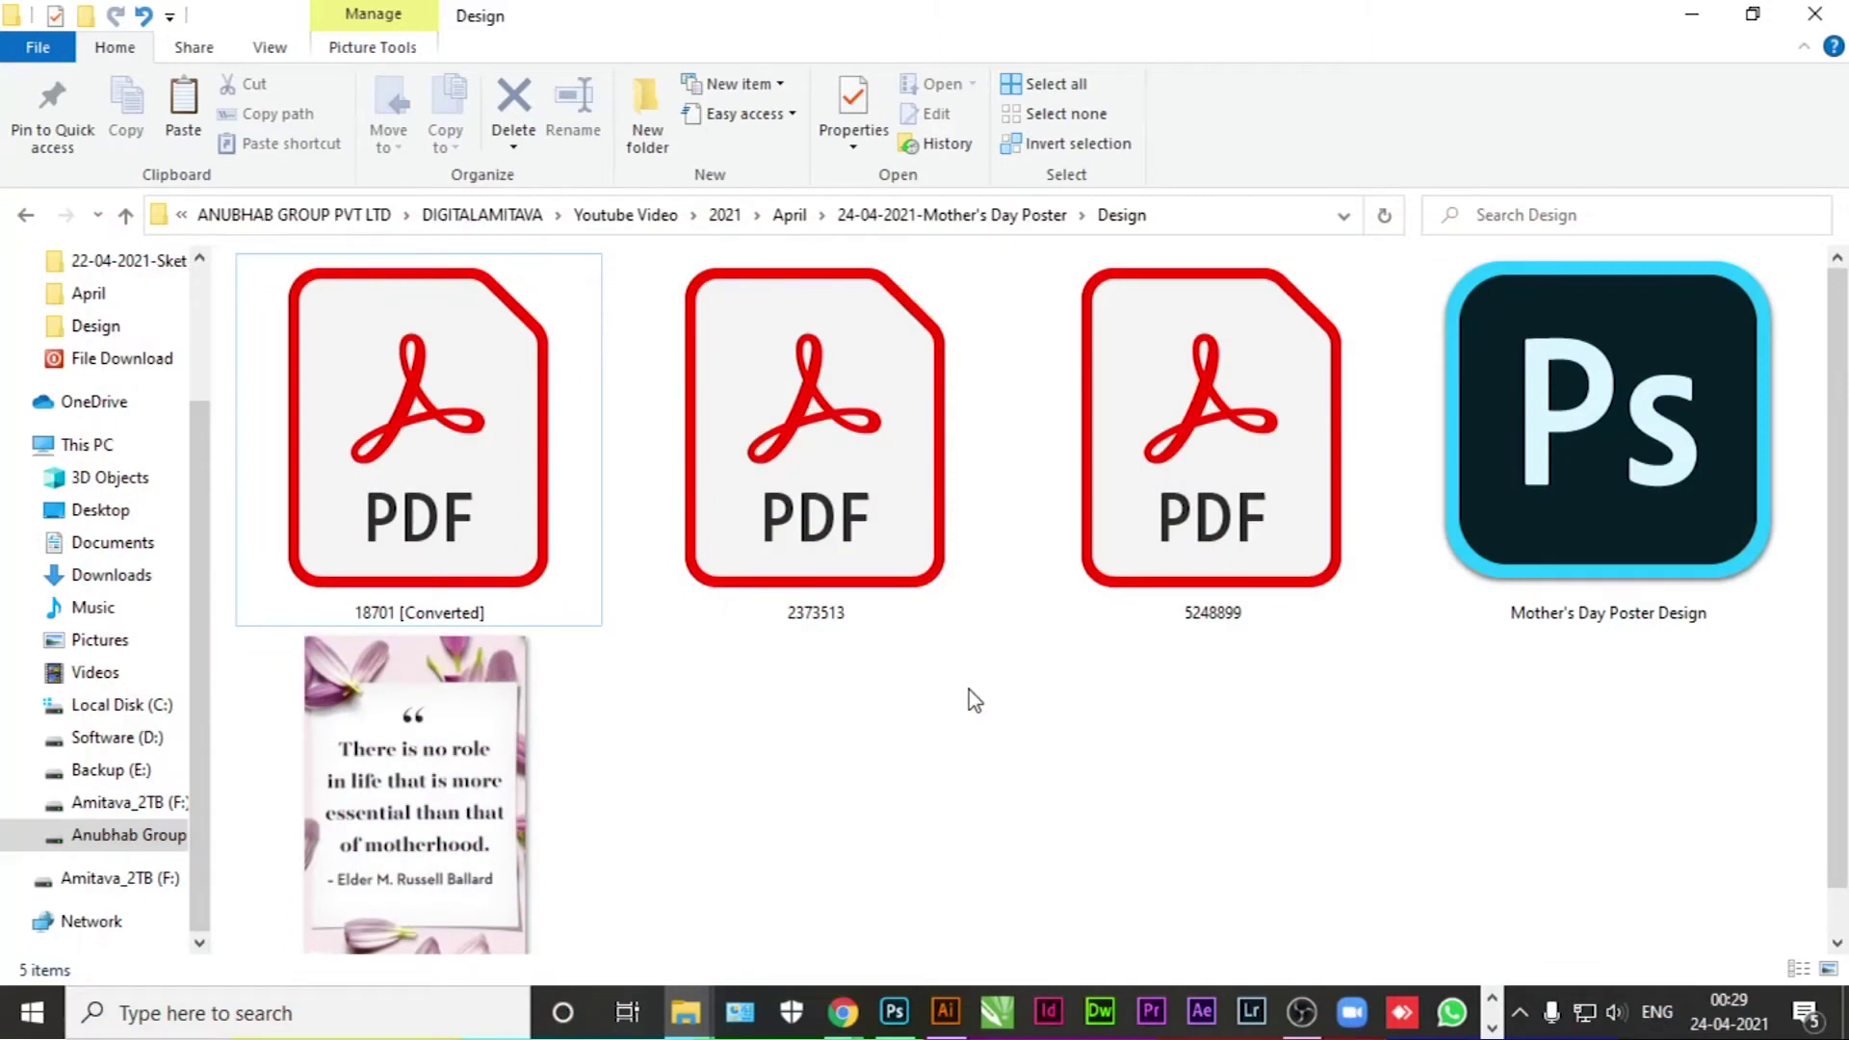
# Step: Bring Illustrator, with the opened source PDFs, to the front
pyautogui.click(946, 1012)
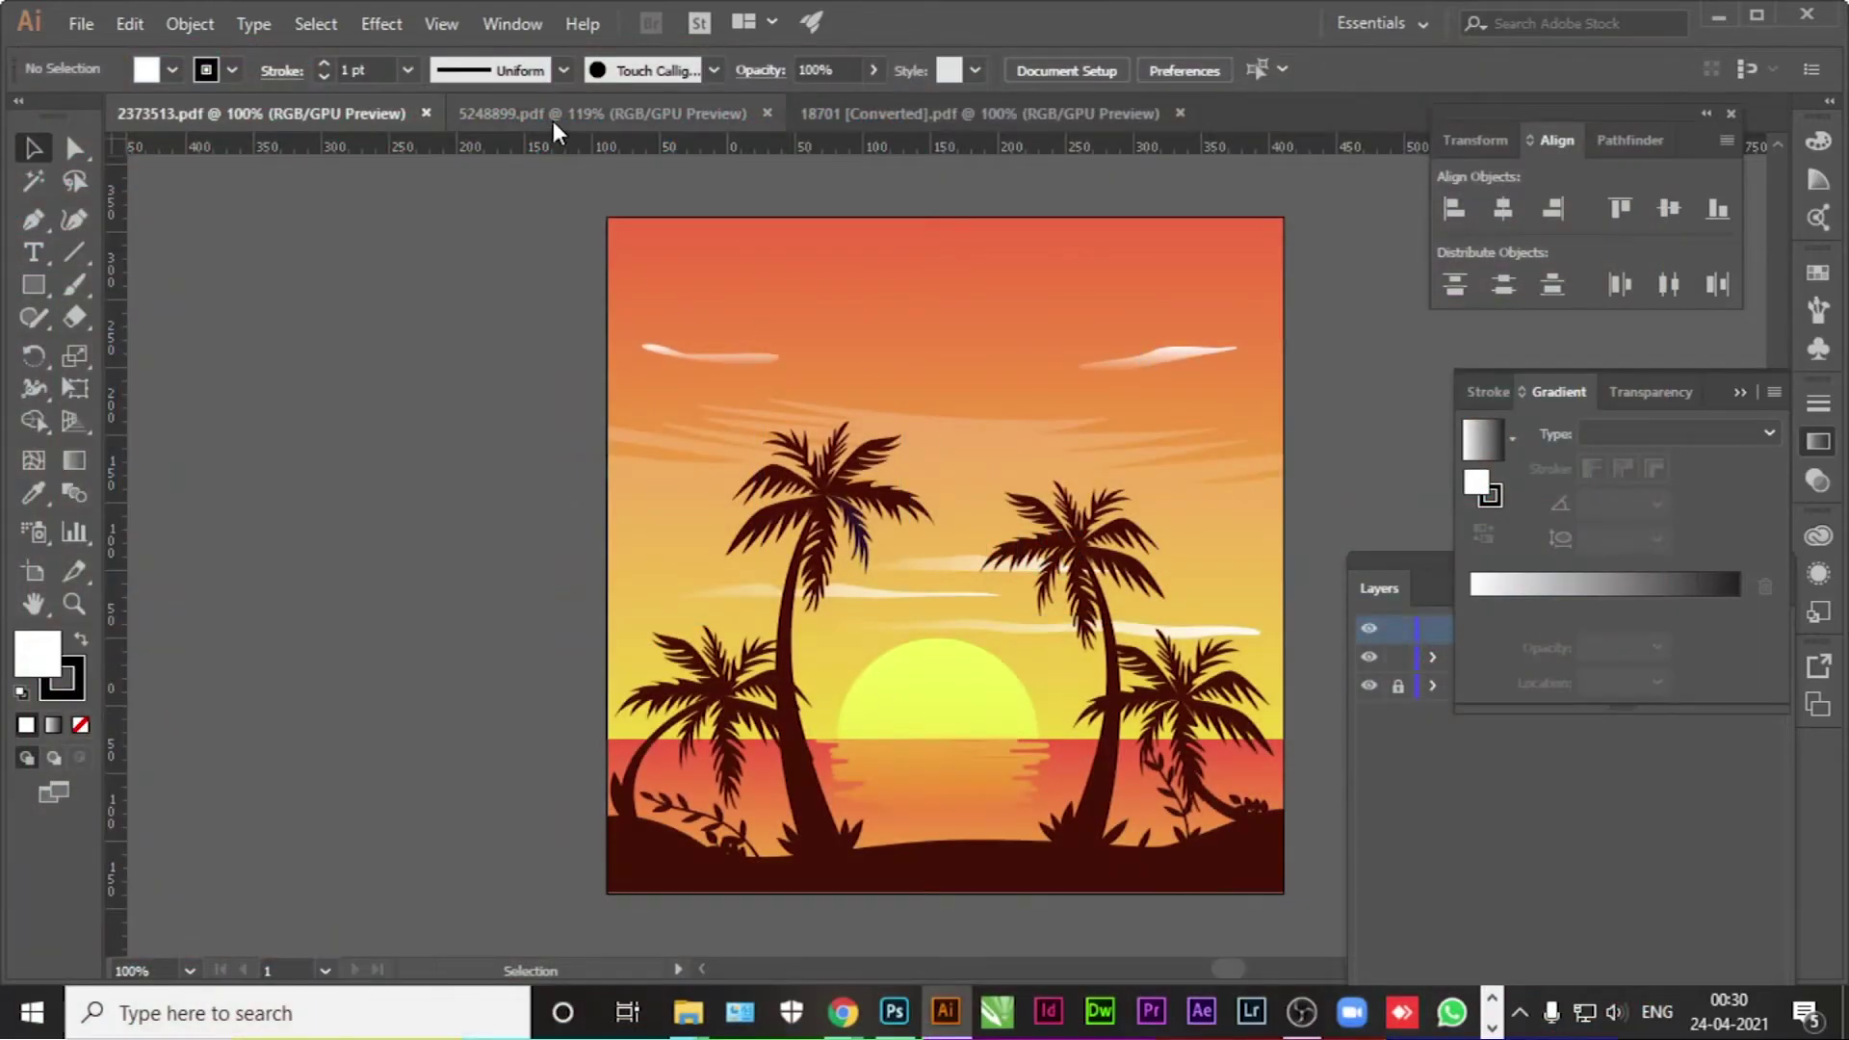
# Step: Review the 5248899.pdf mother-daughter and 18701 [Converted].pdf lettering artworks, then return to Photoshop
pyautogui.click(597, 113)
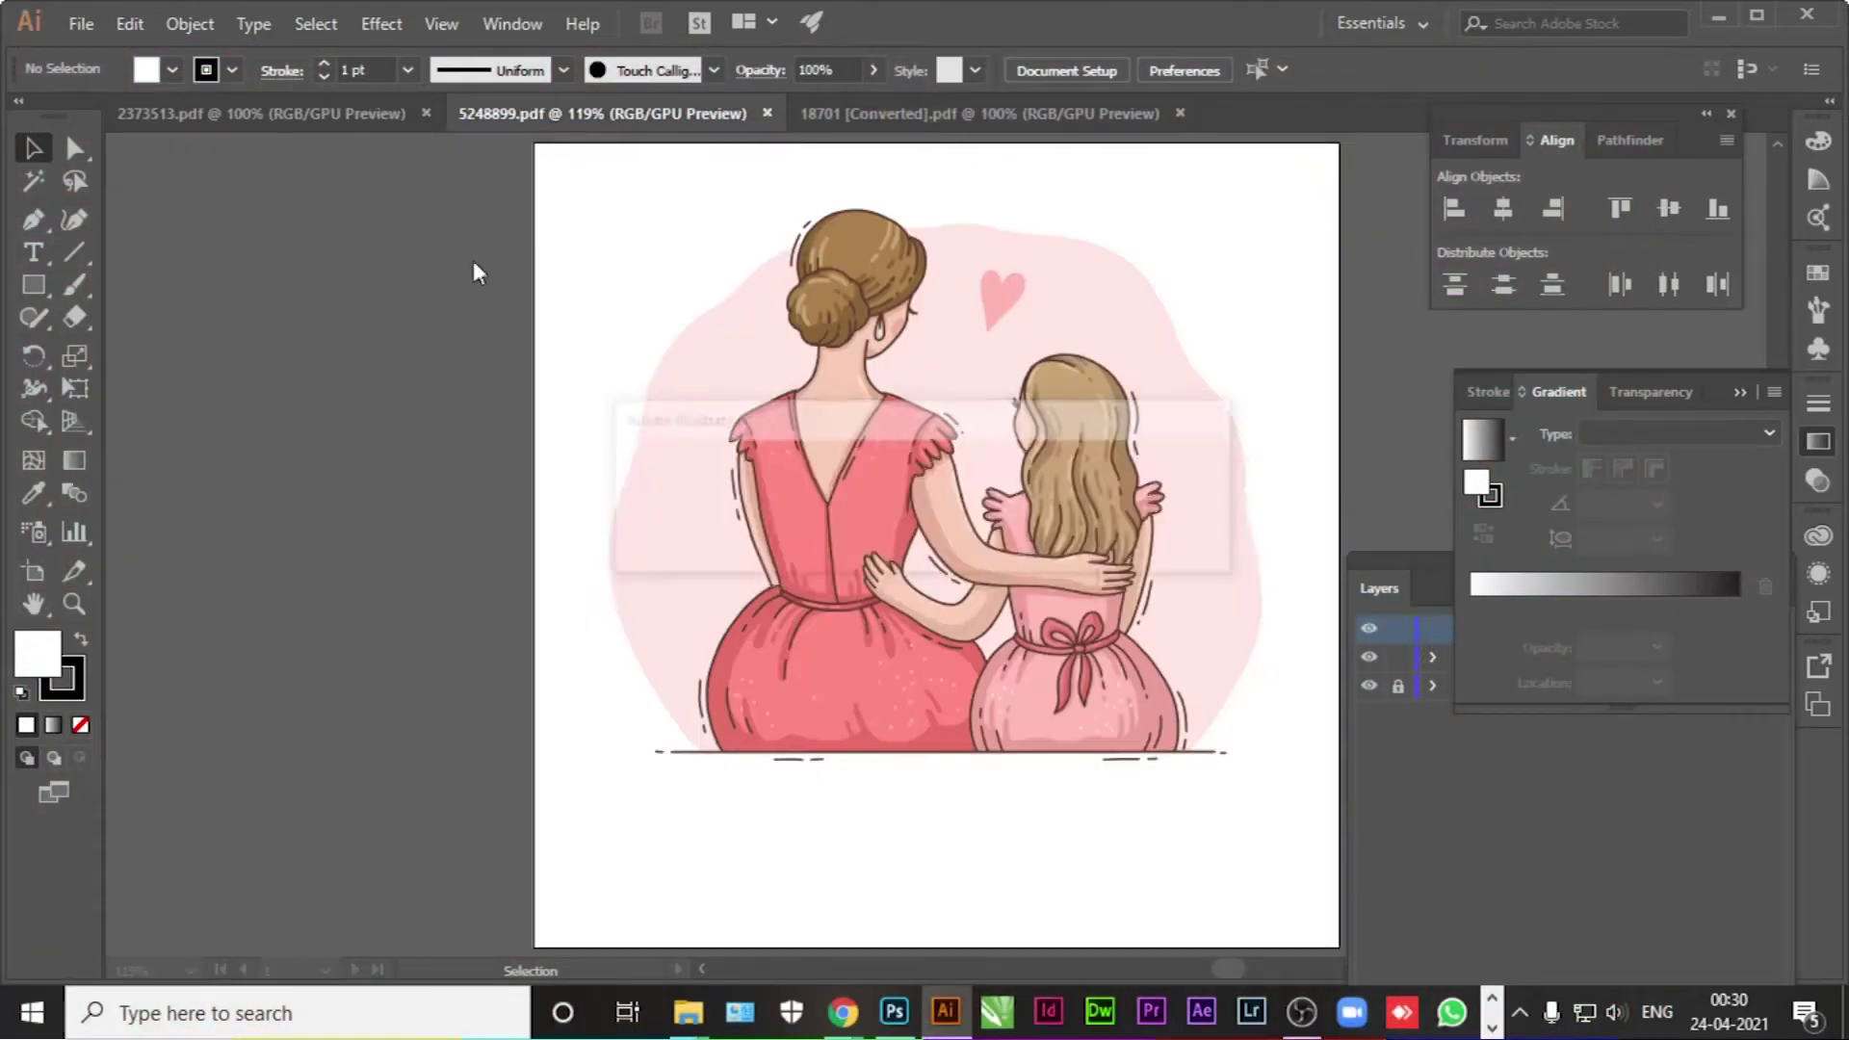
pyautogui.click(1166, 542)
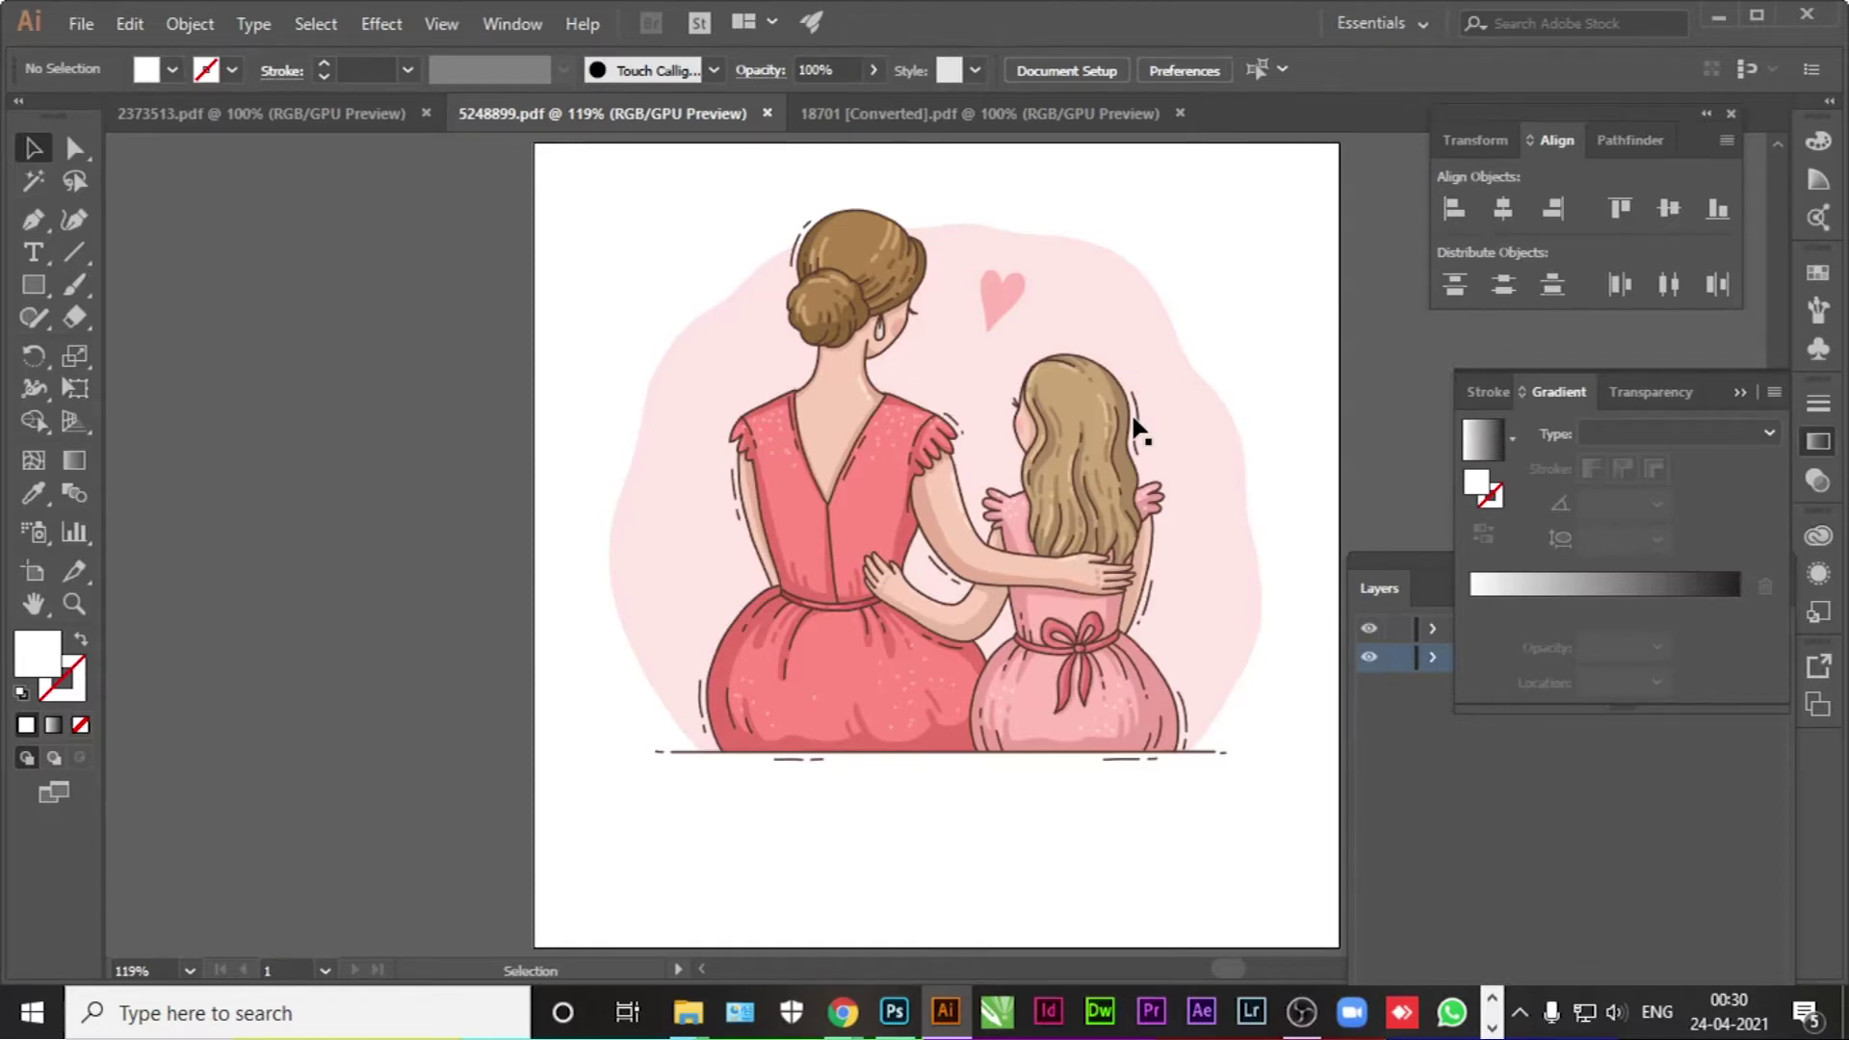
pyautogui.click(915, 113)
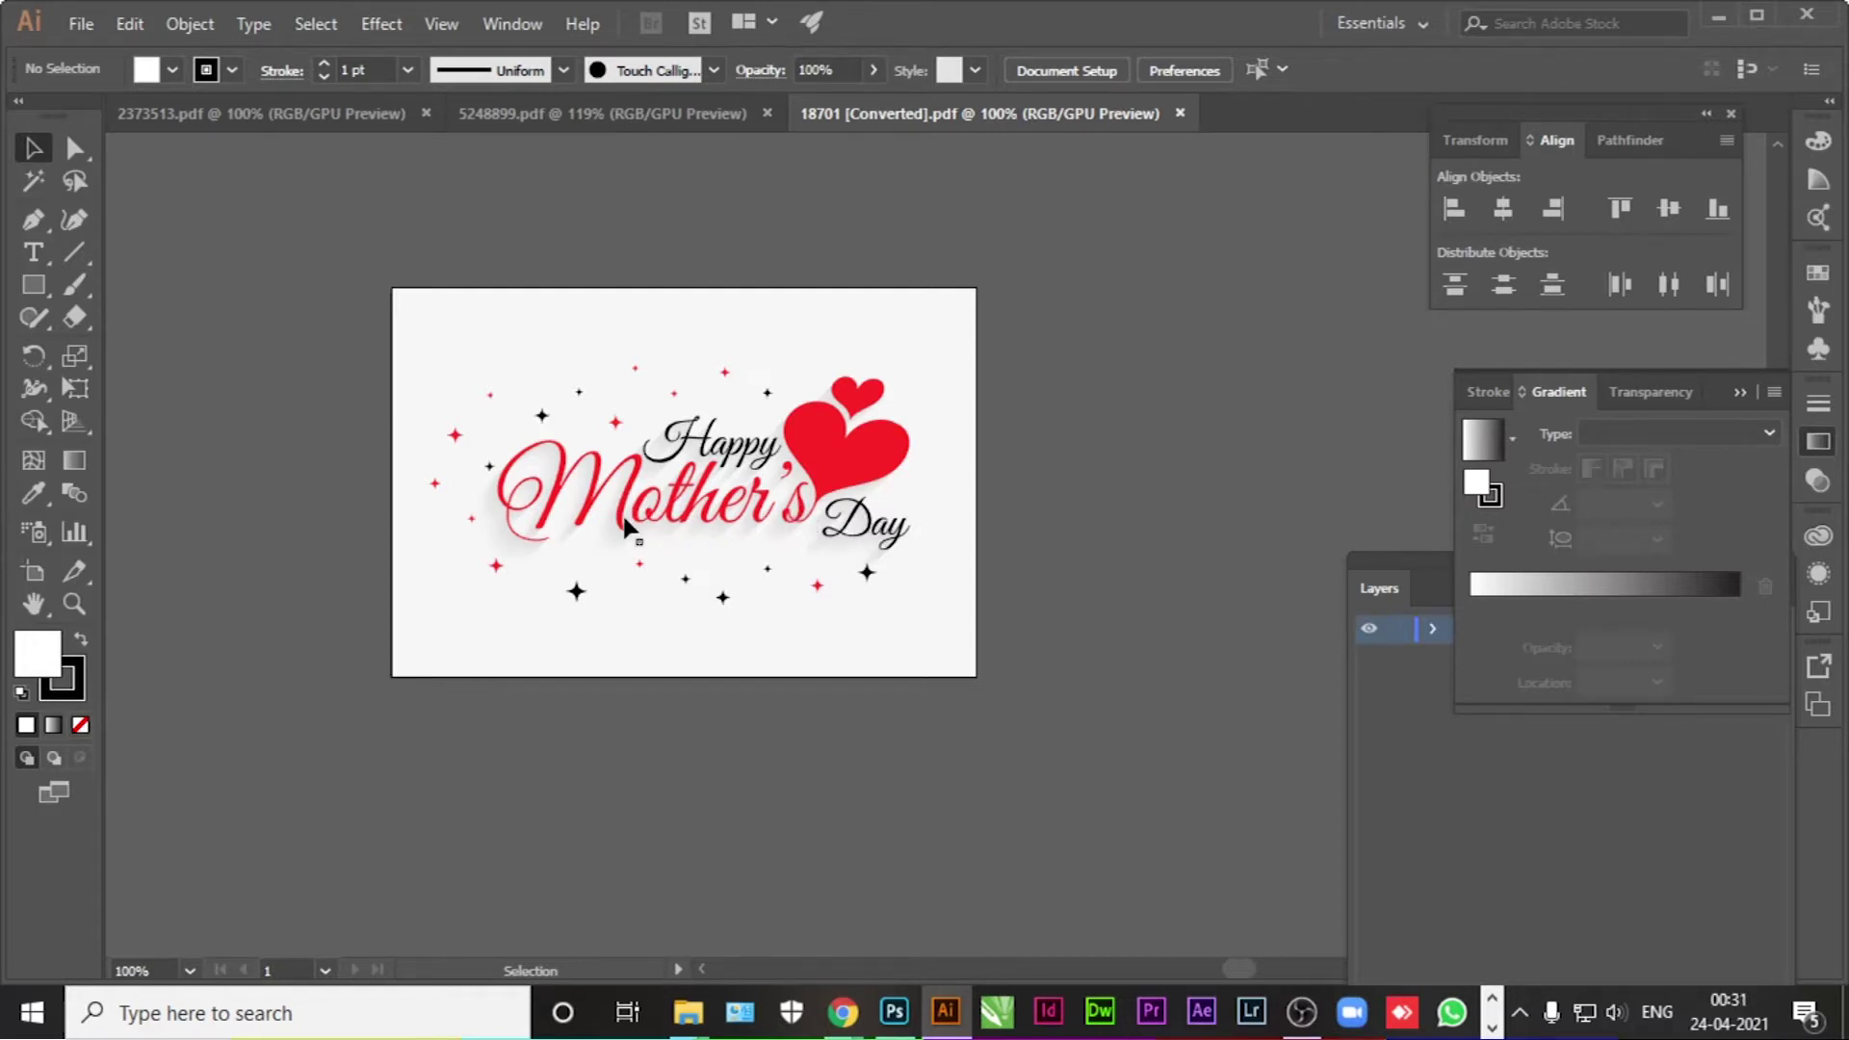
pyautogui.click(667, 521)
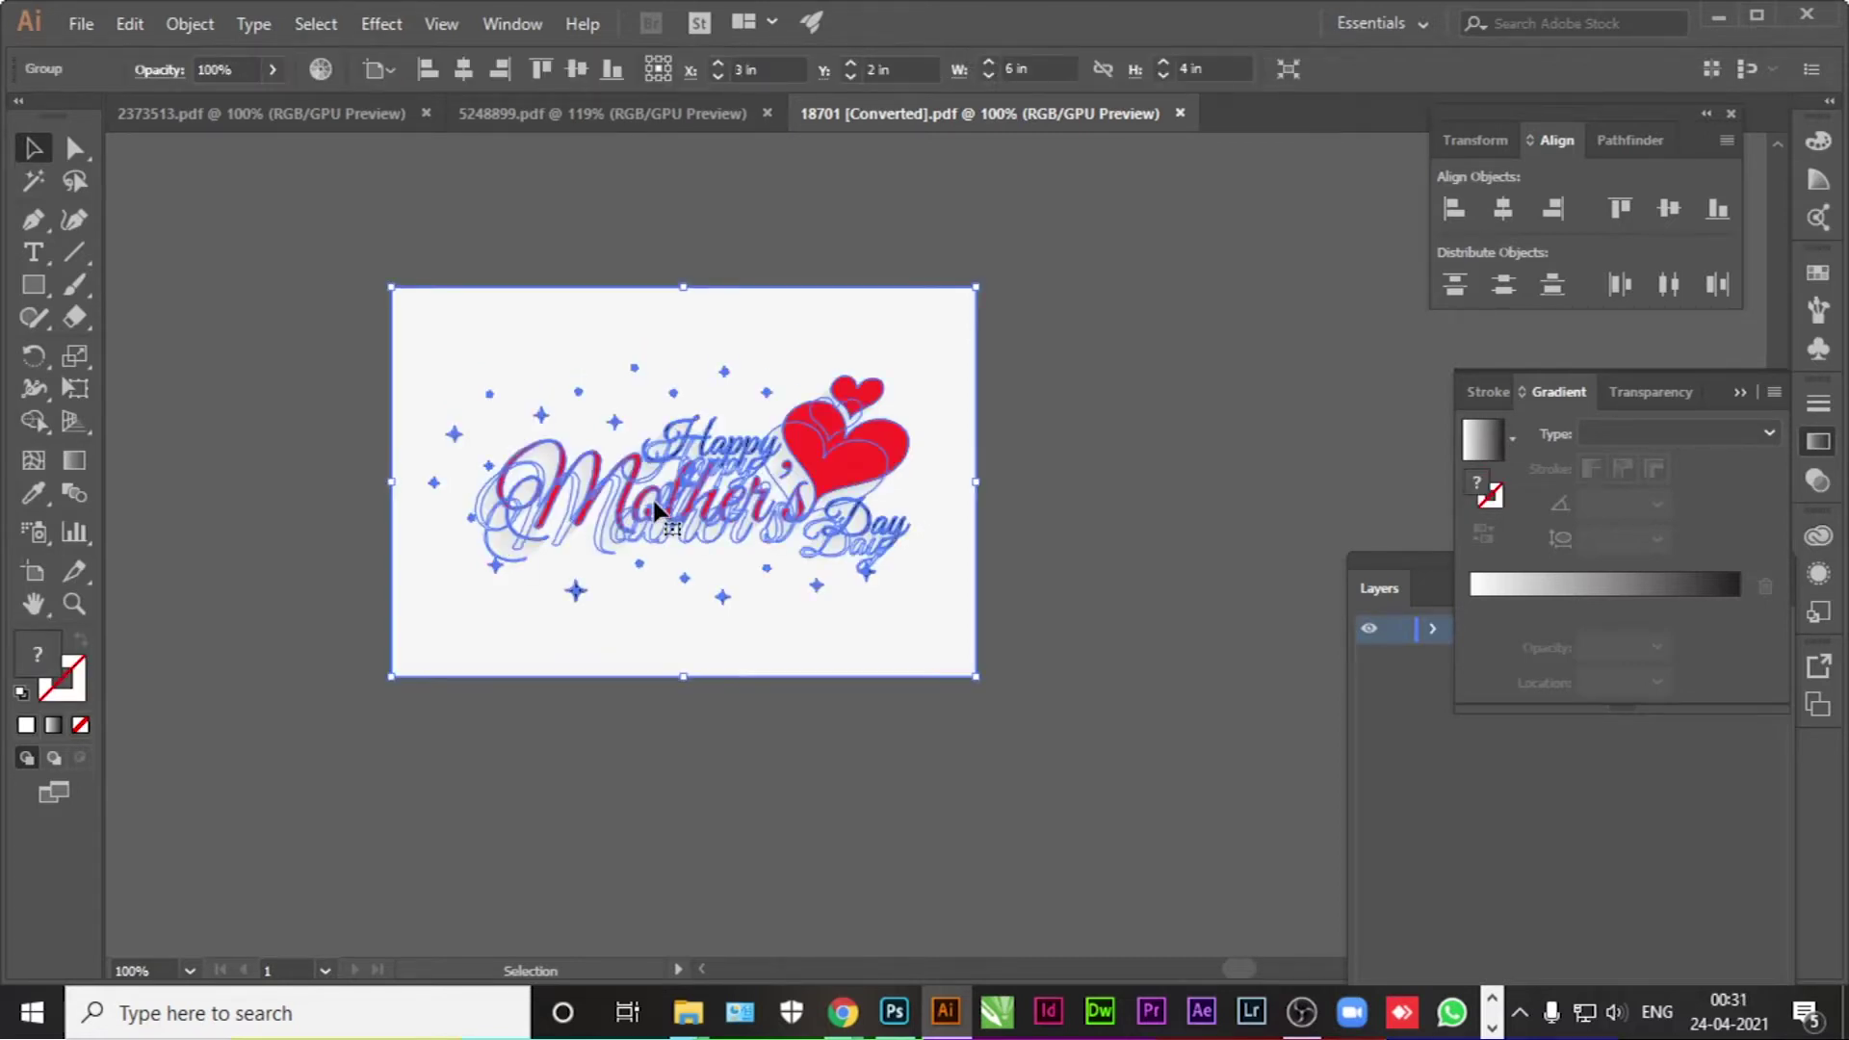
pyautogui.click(1077, 458)
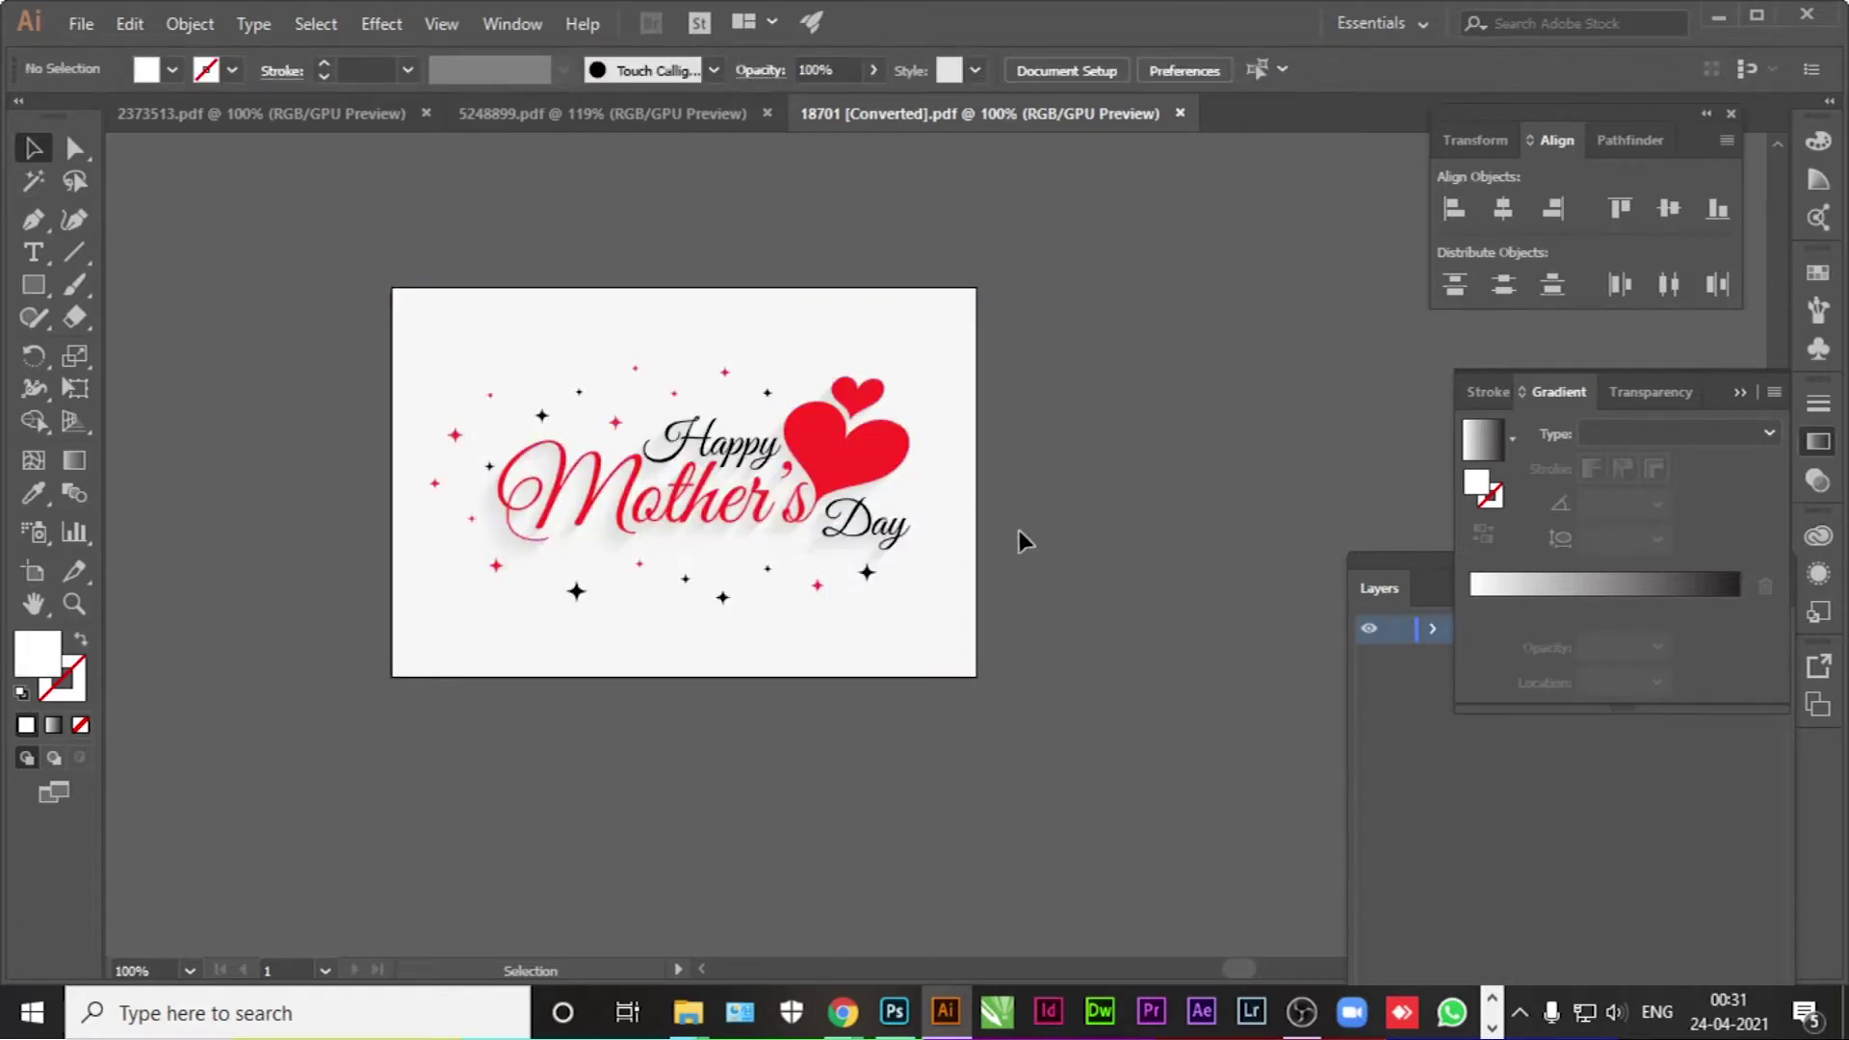
pyautogui.click(895, 1012)
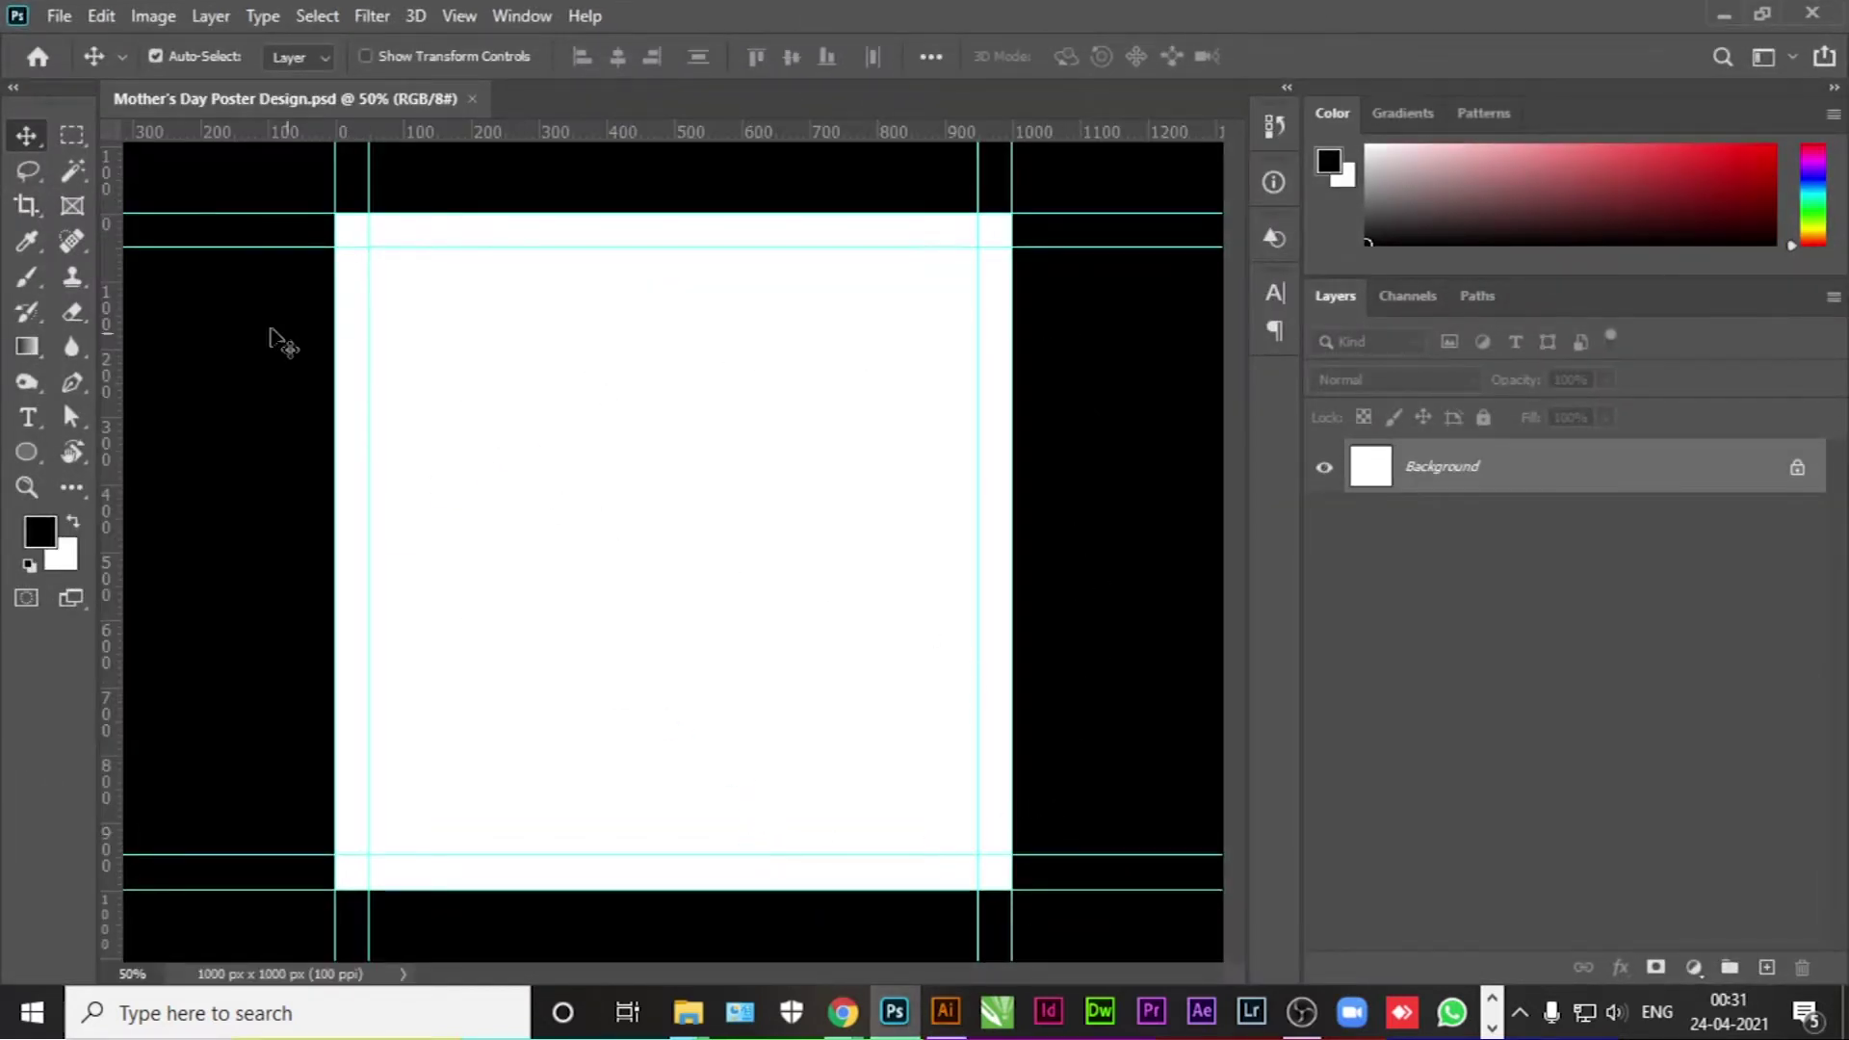
# Step: Confirm in Image Size that the canvas is 1000 × 1000 px
pyautogui.click(160, 19)
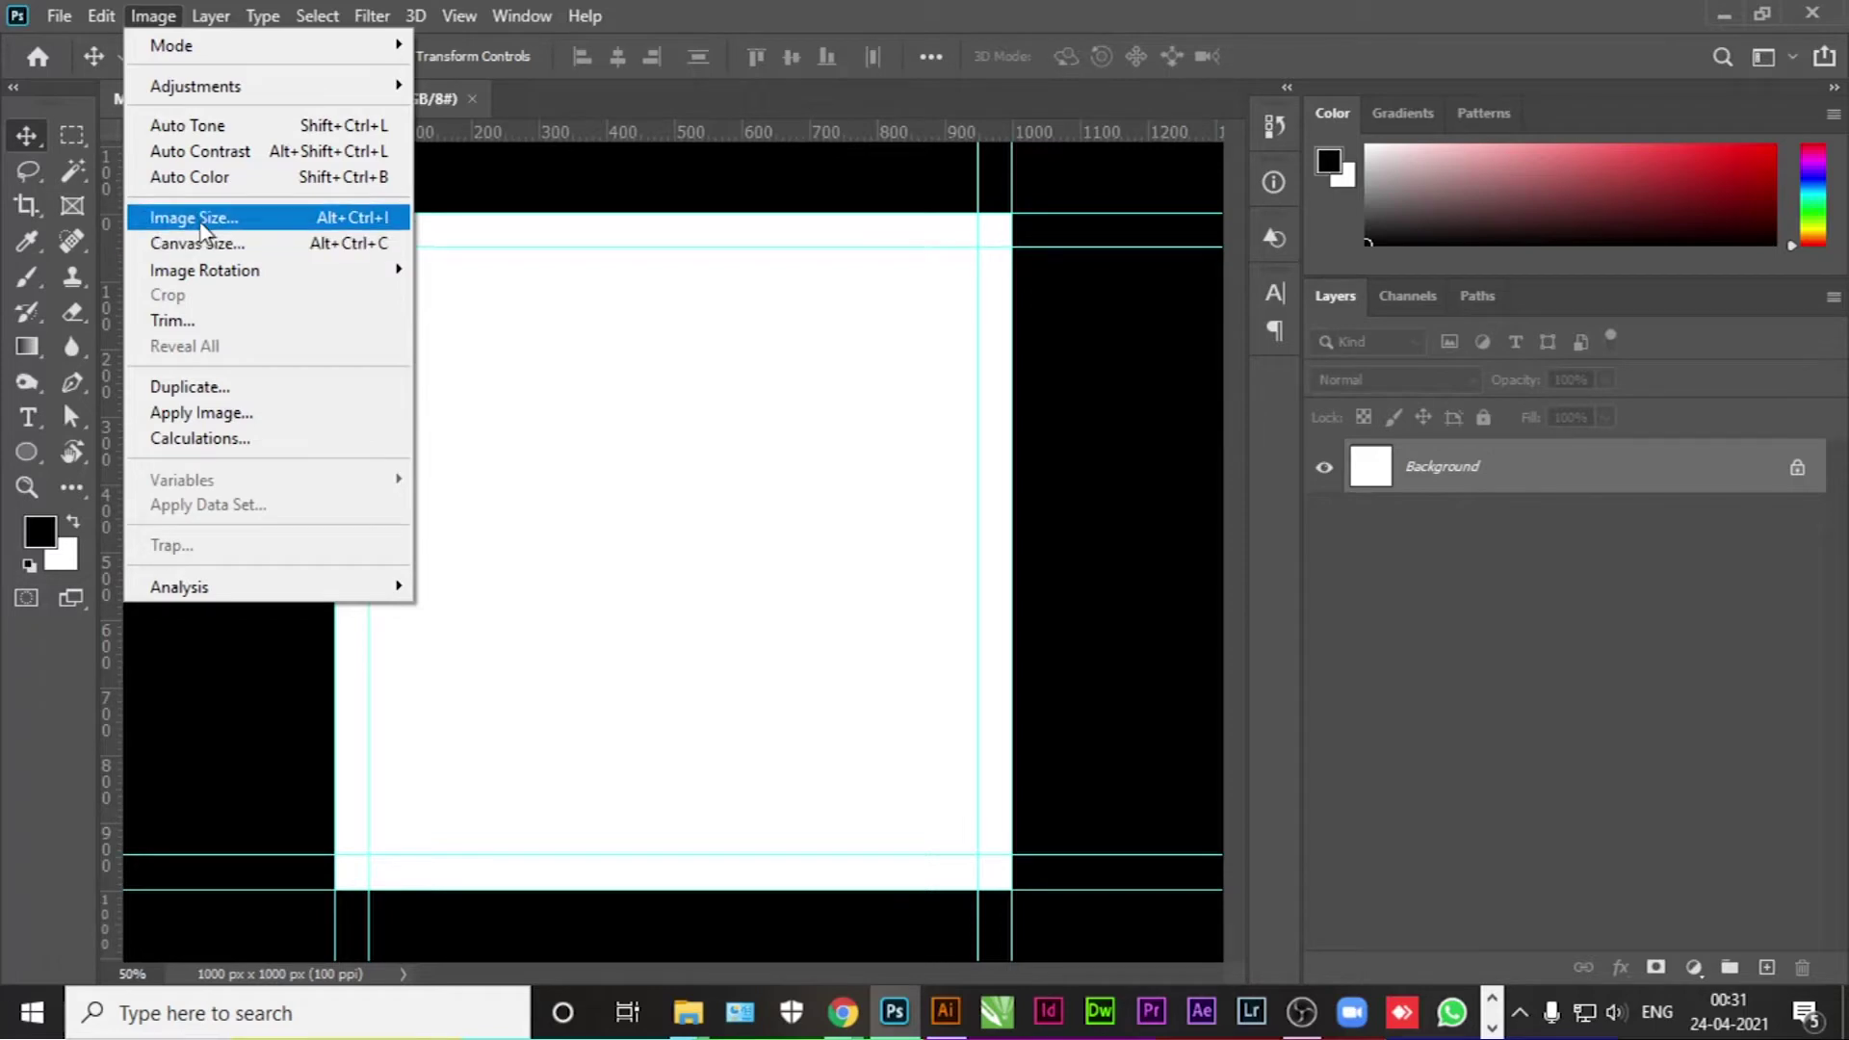
pyautogui.click(203, 218)
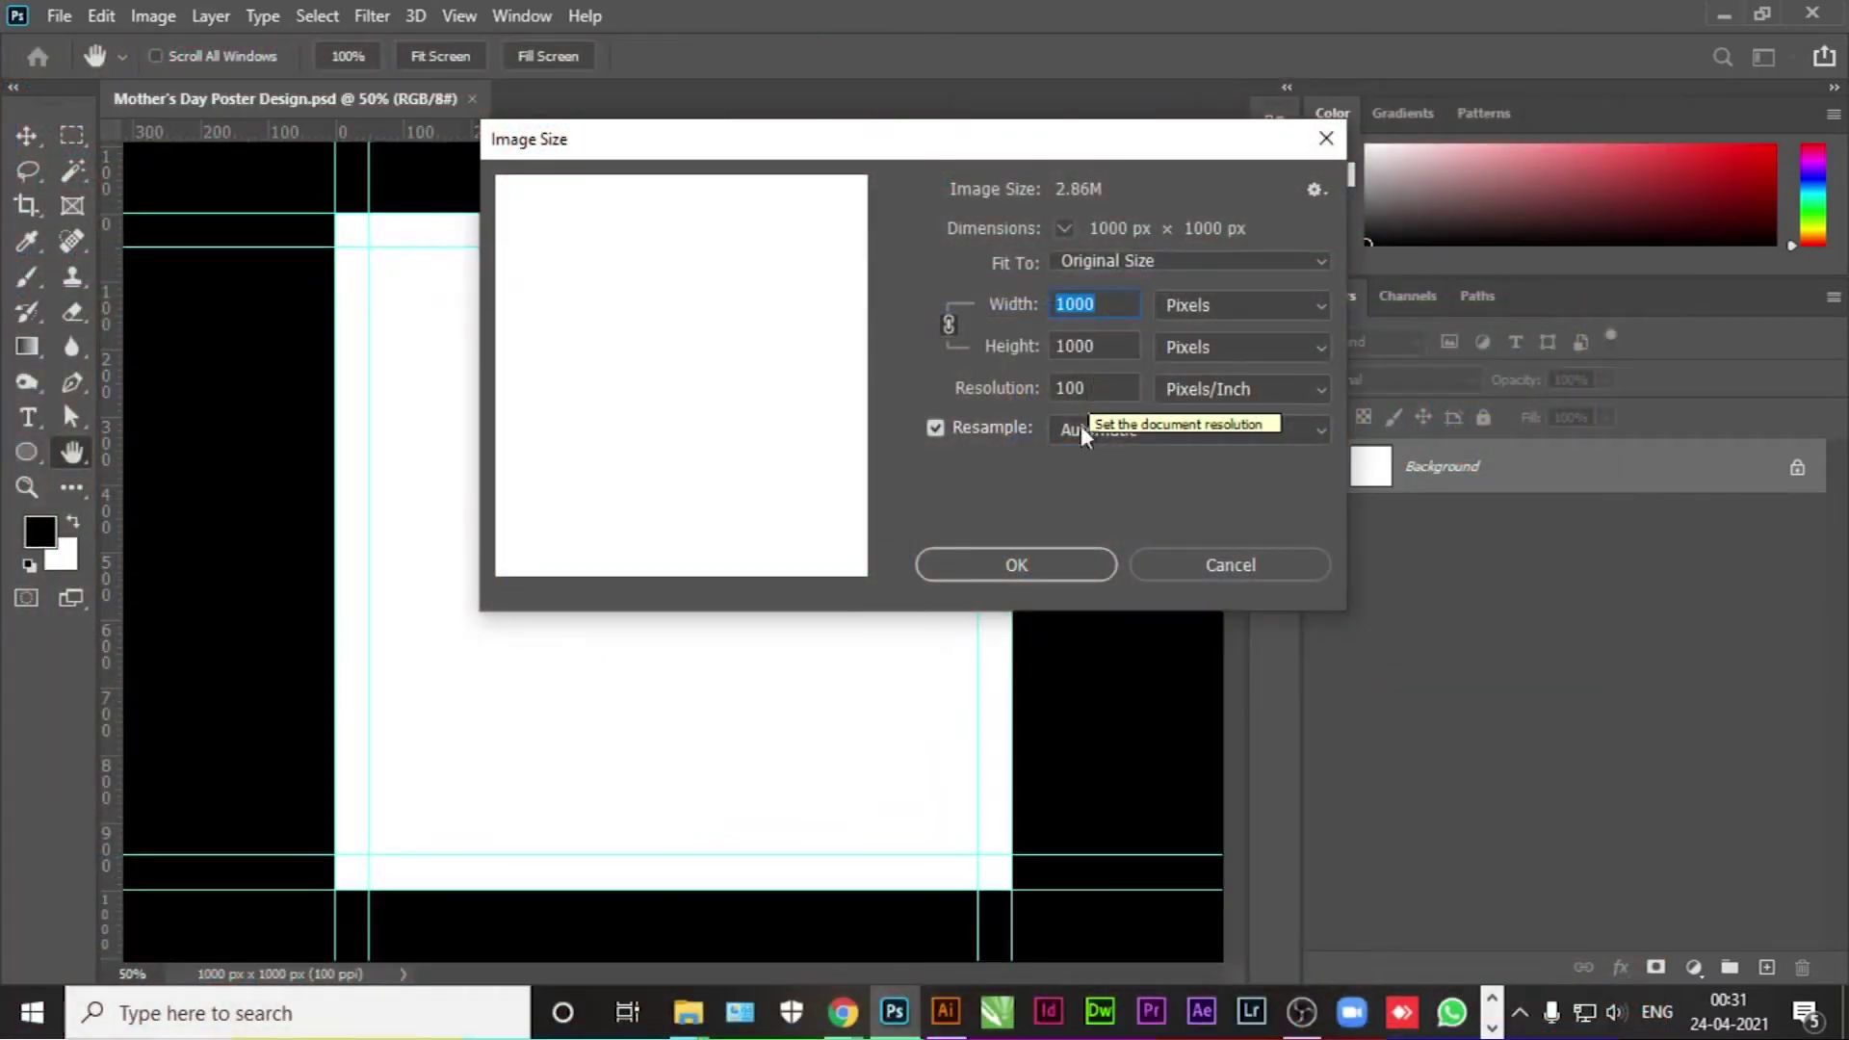
pyautogui.click(1061, 557)
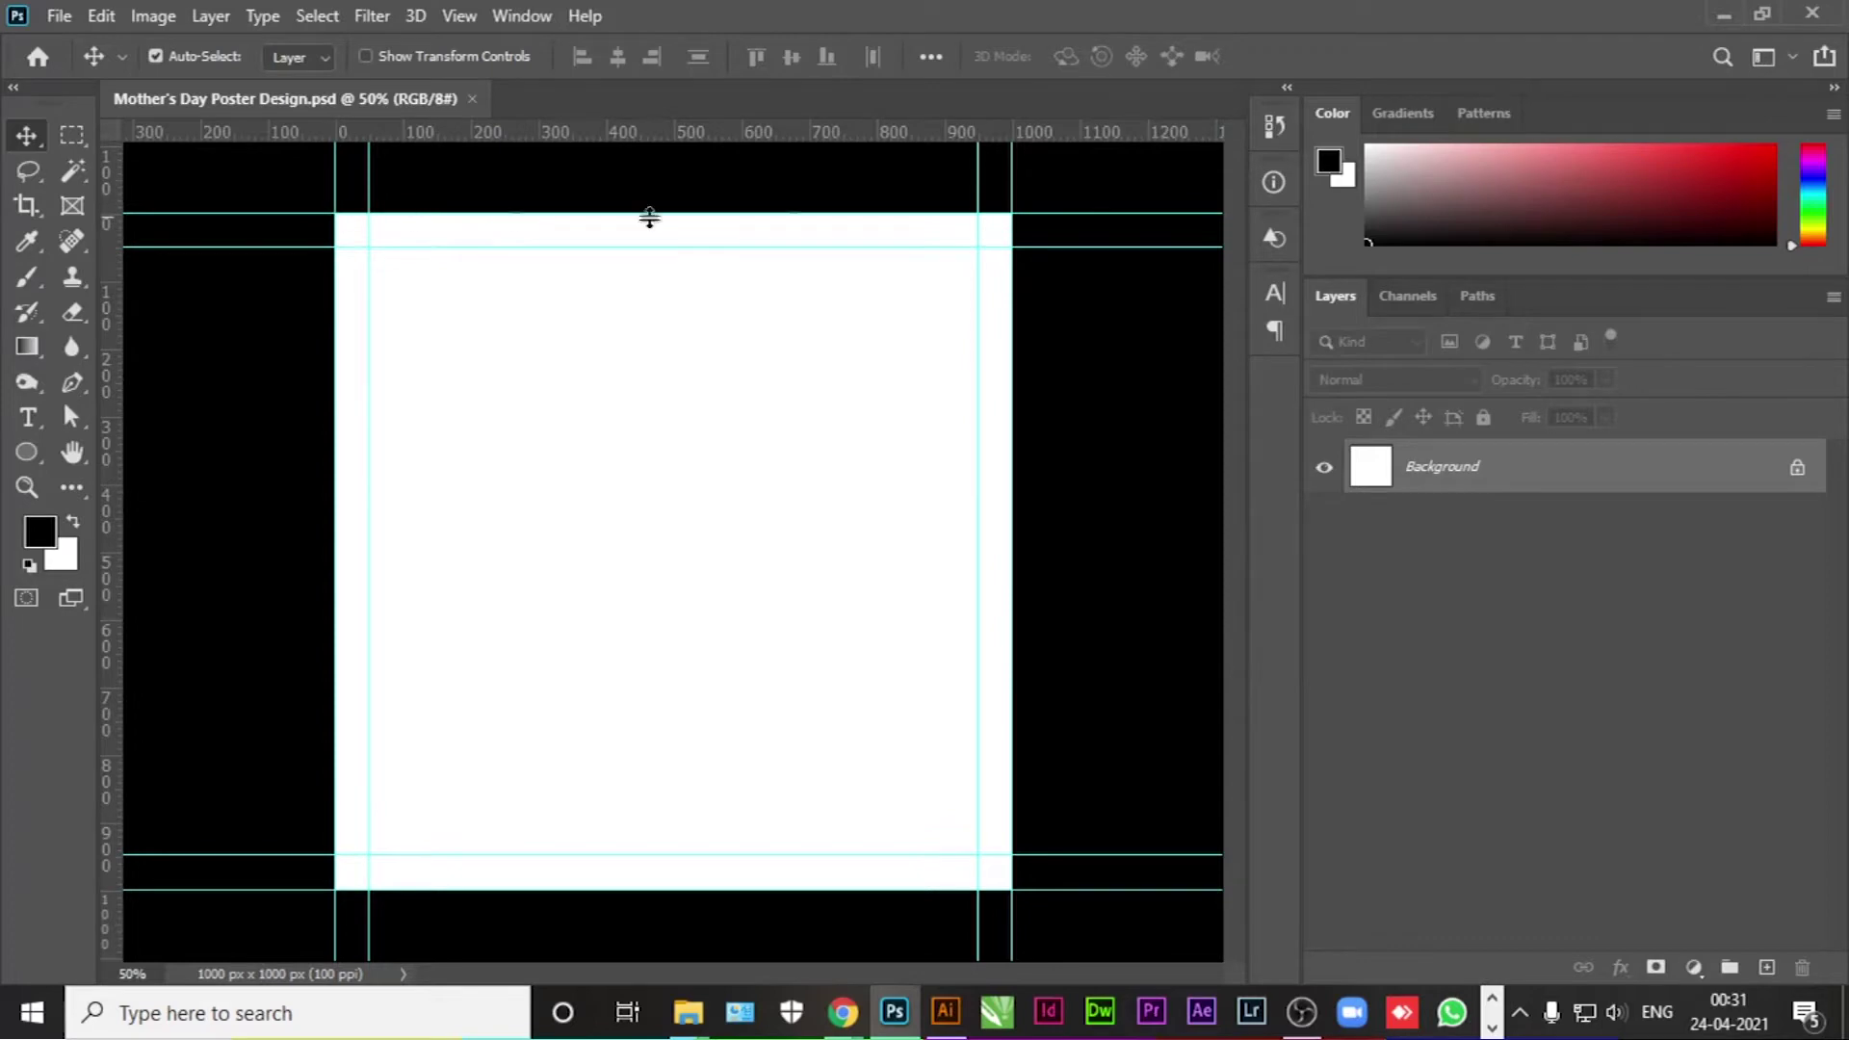
# Step: Add a New Guide Layout with 50 px margins on all sides
pyautogui.click(464, 17)
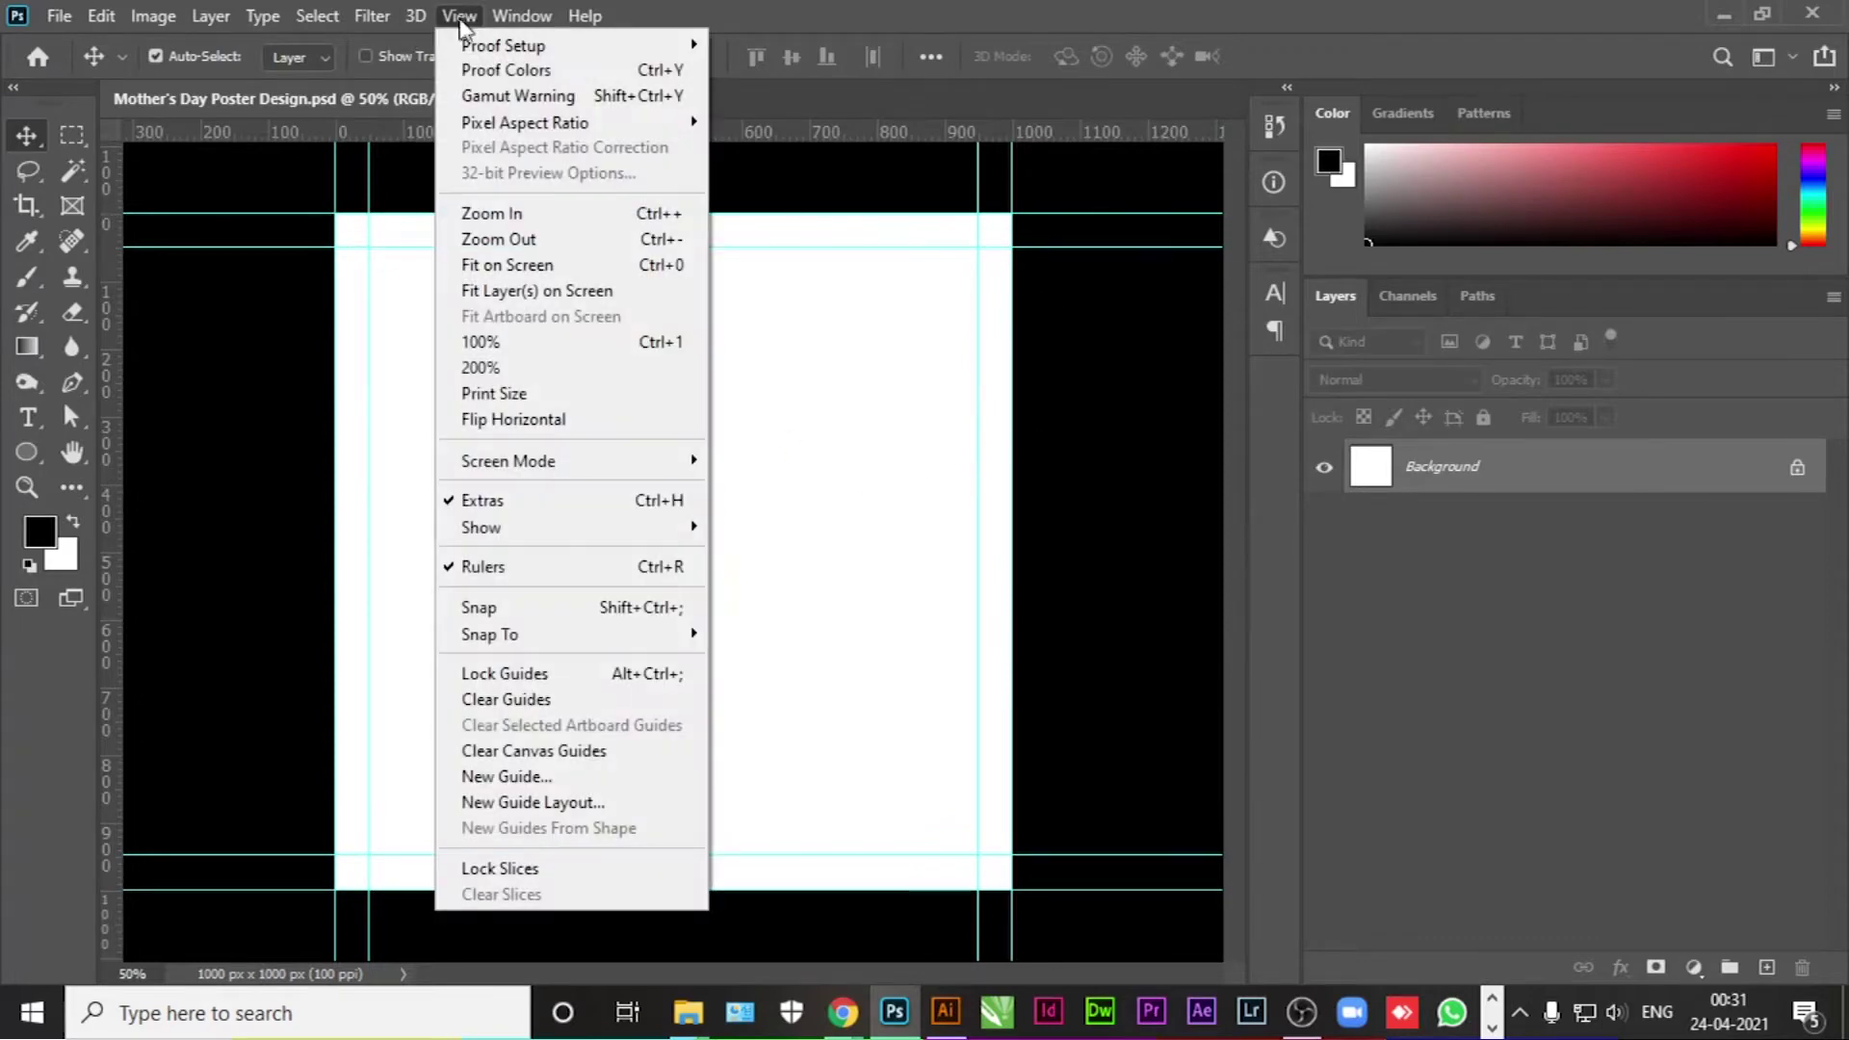
pyautogui.click(617, 802)
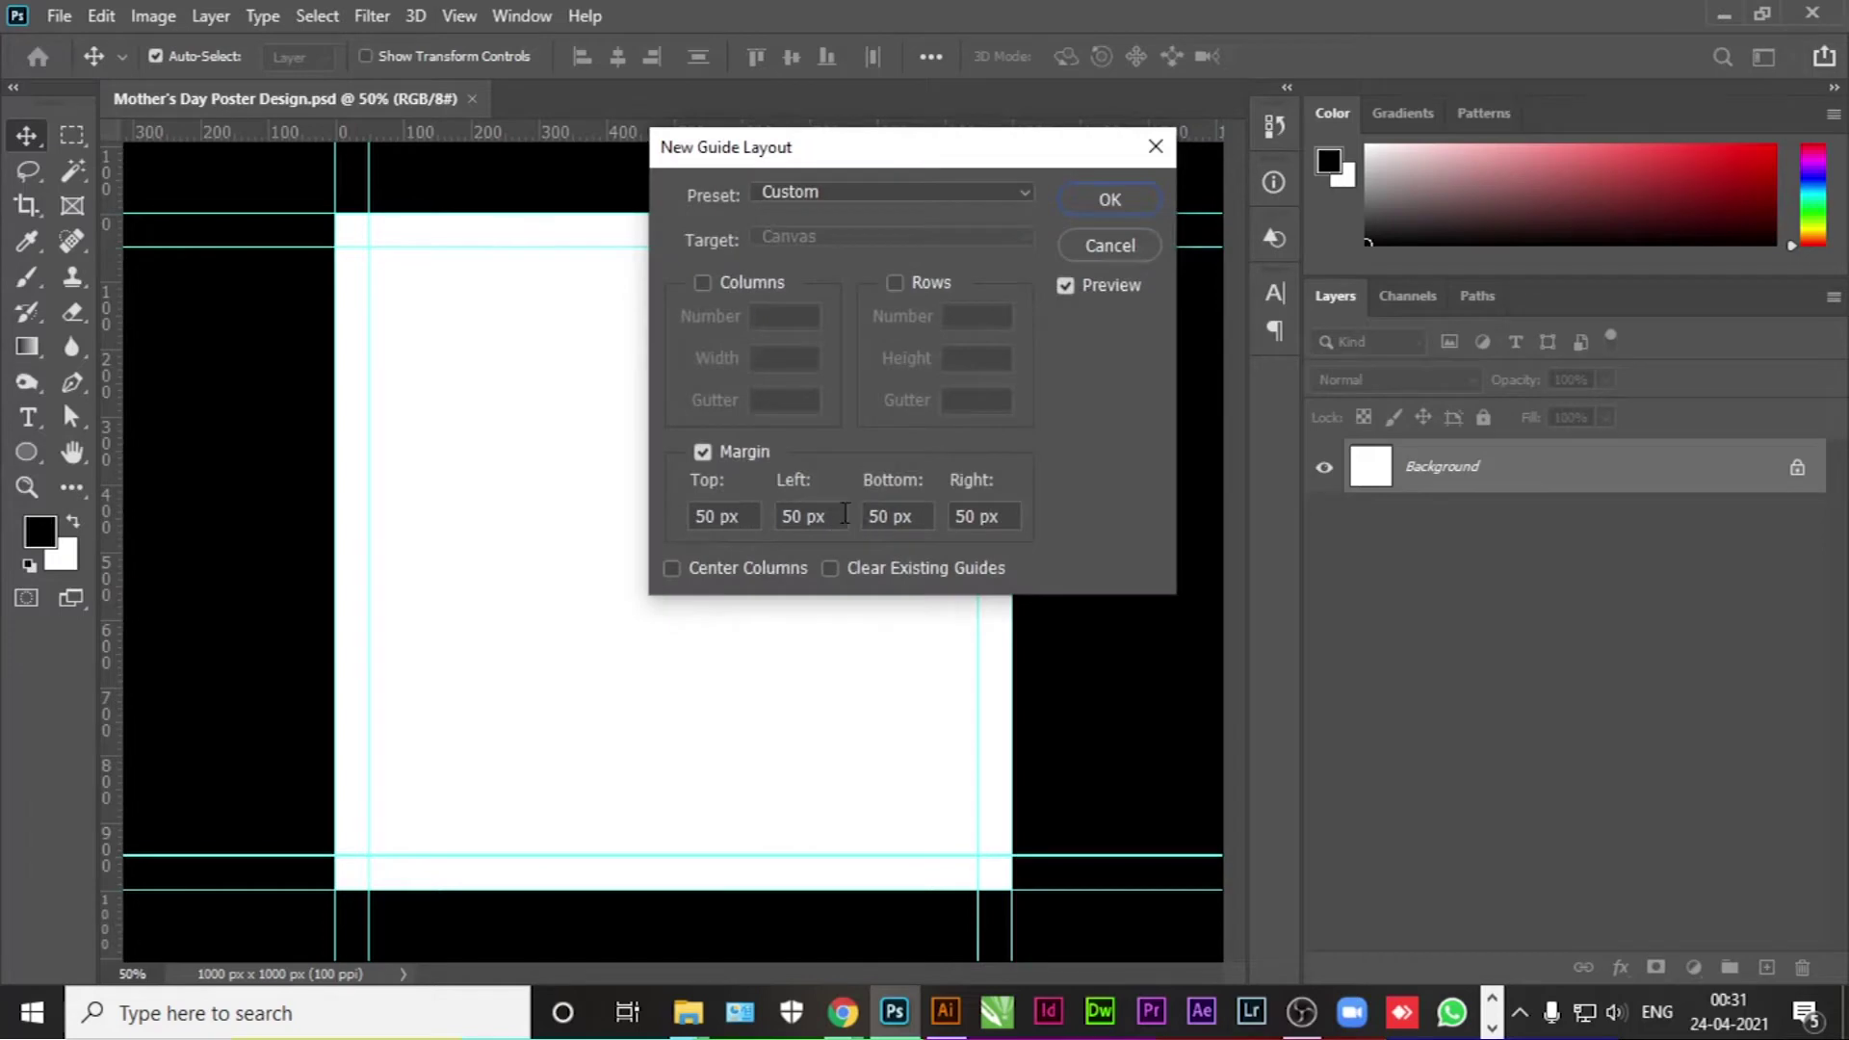
pyautogui.click(1117, 199)
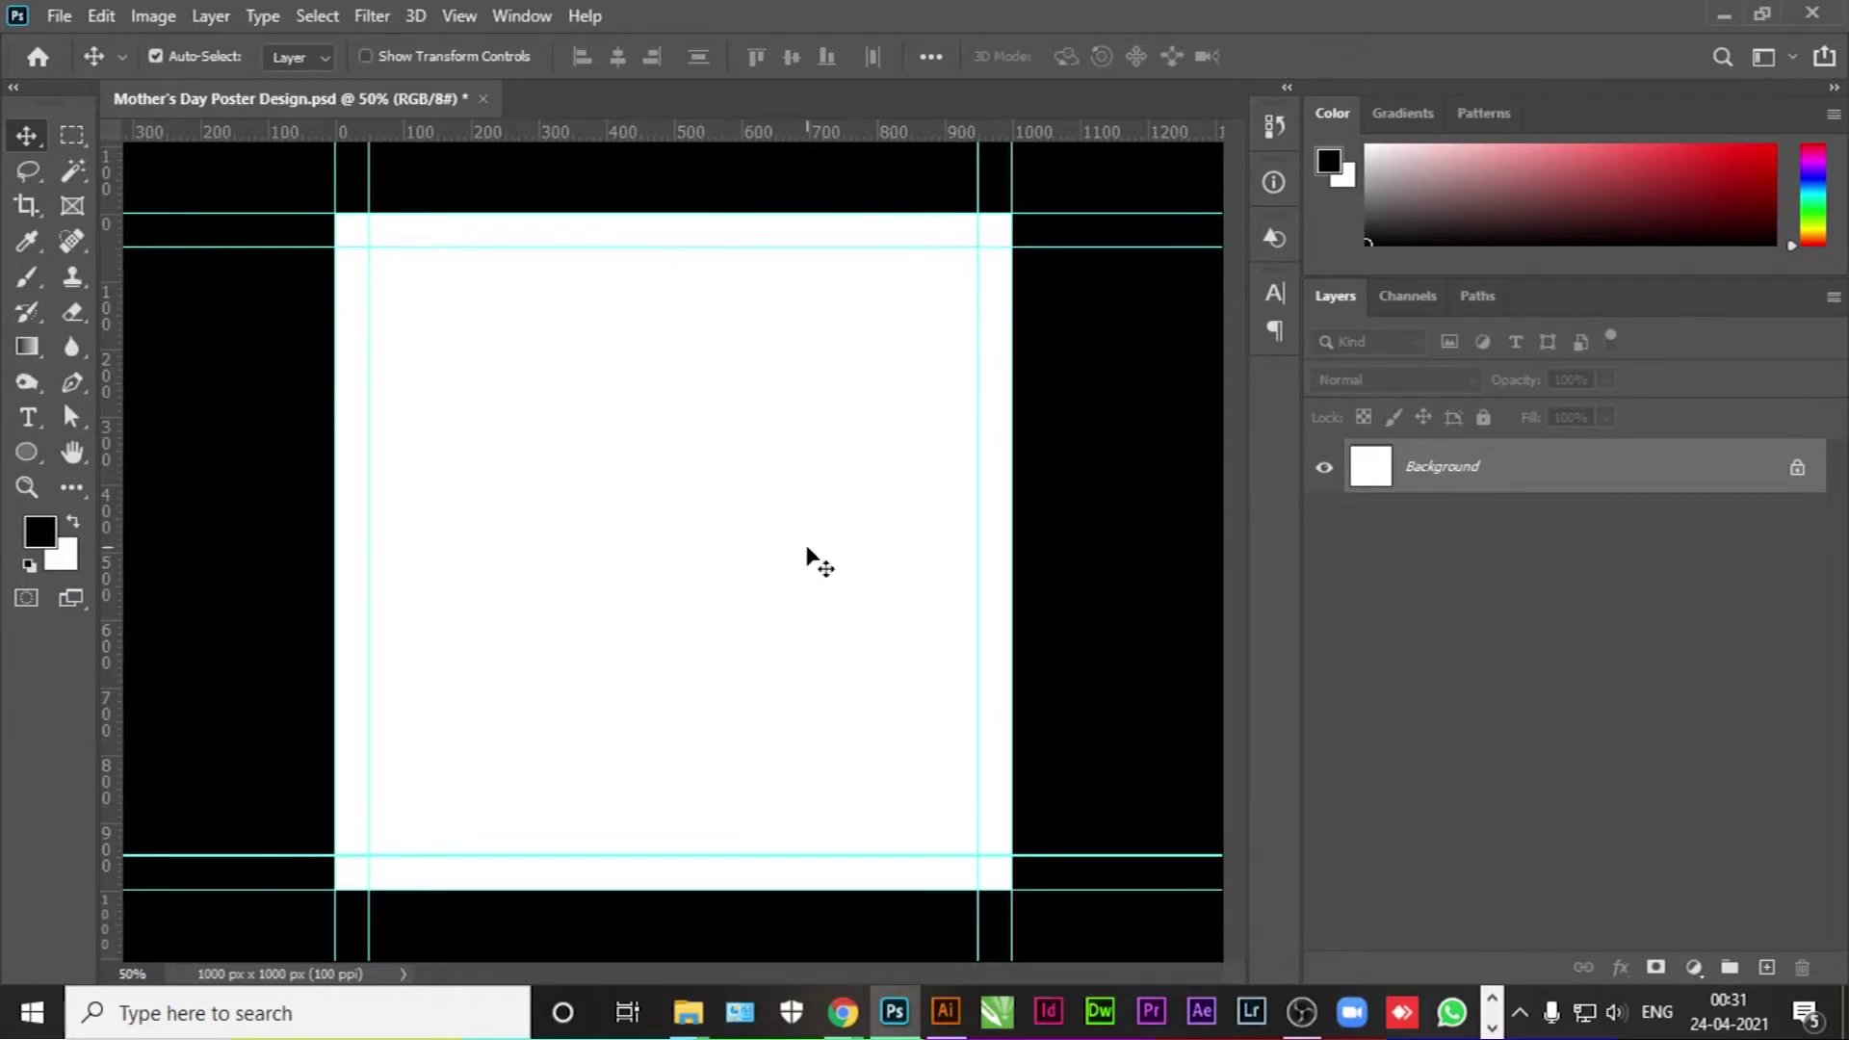
pyautogui.moveTo(945, 1014)
pyautogui.click(966, 954)
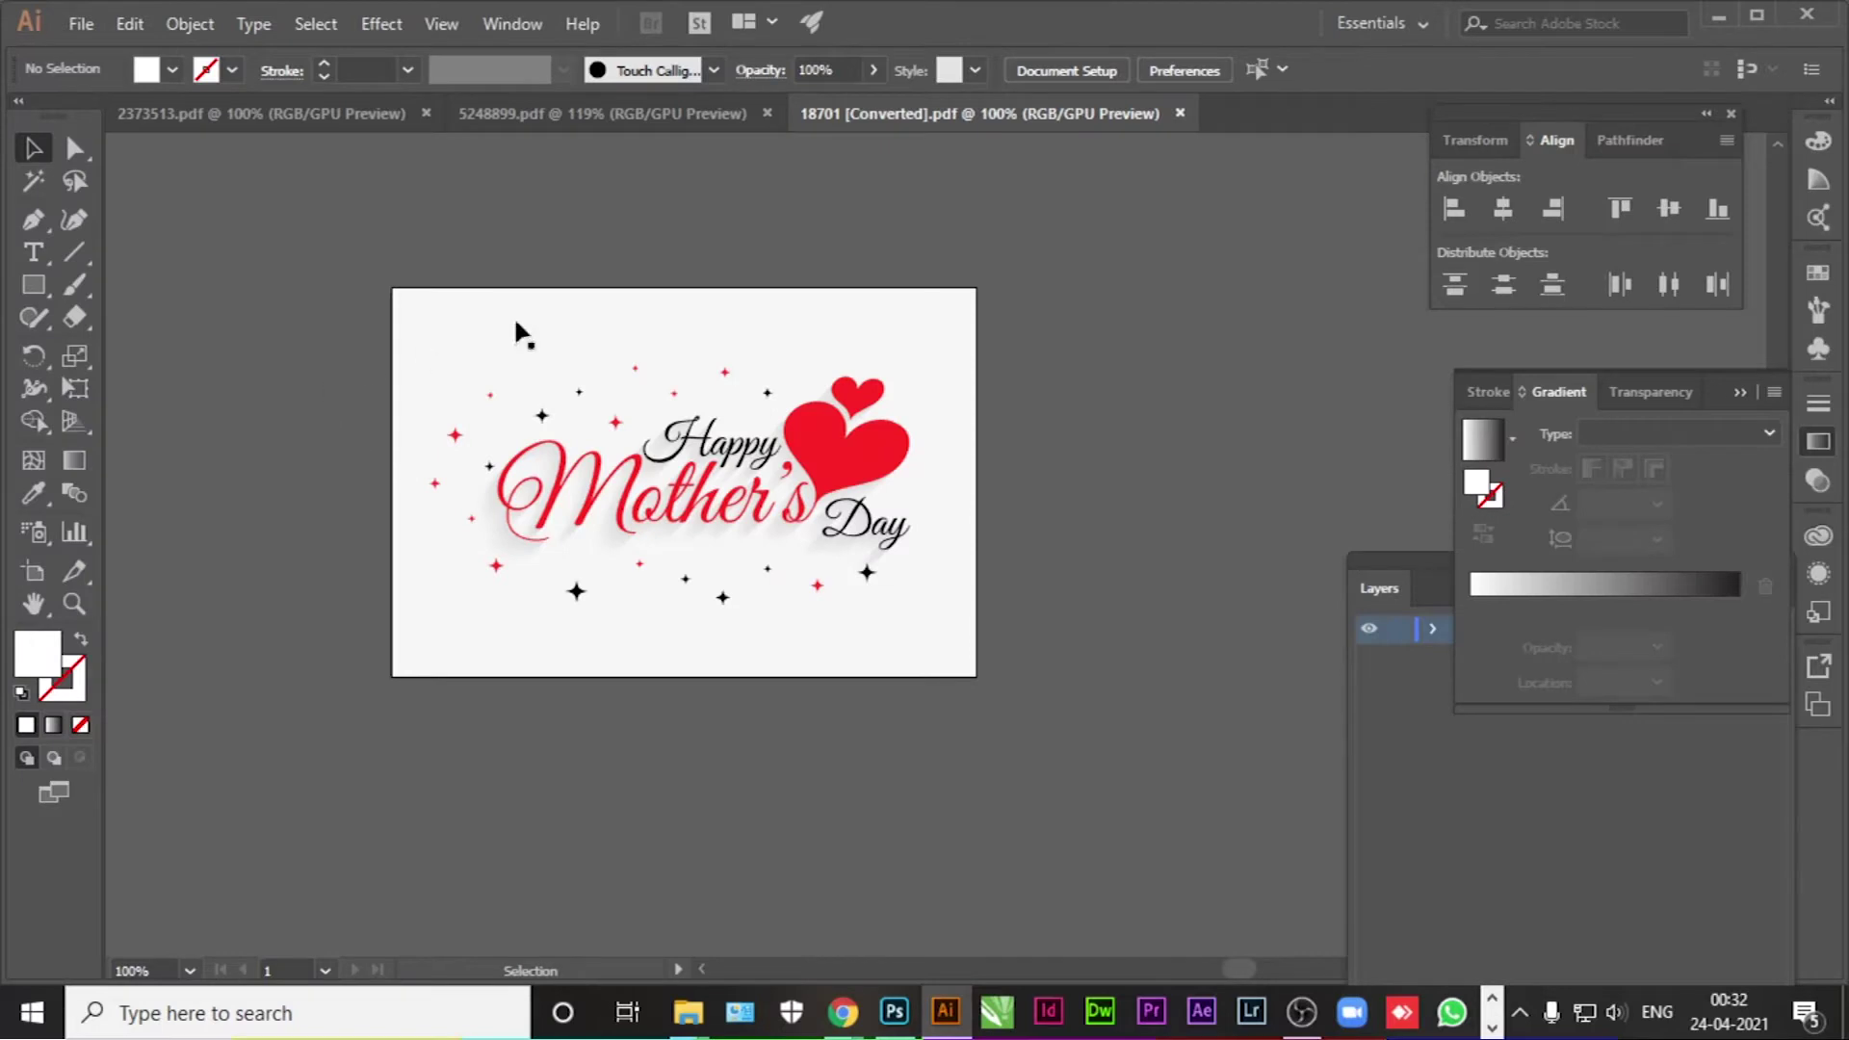
# Step: View the palm-tree sunset artwork, then drag 2373513.pdf from the Design folder onto Photoshop
pyautogui.click(324, 118)
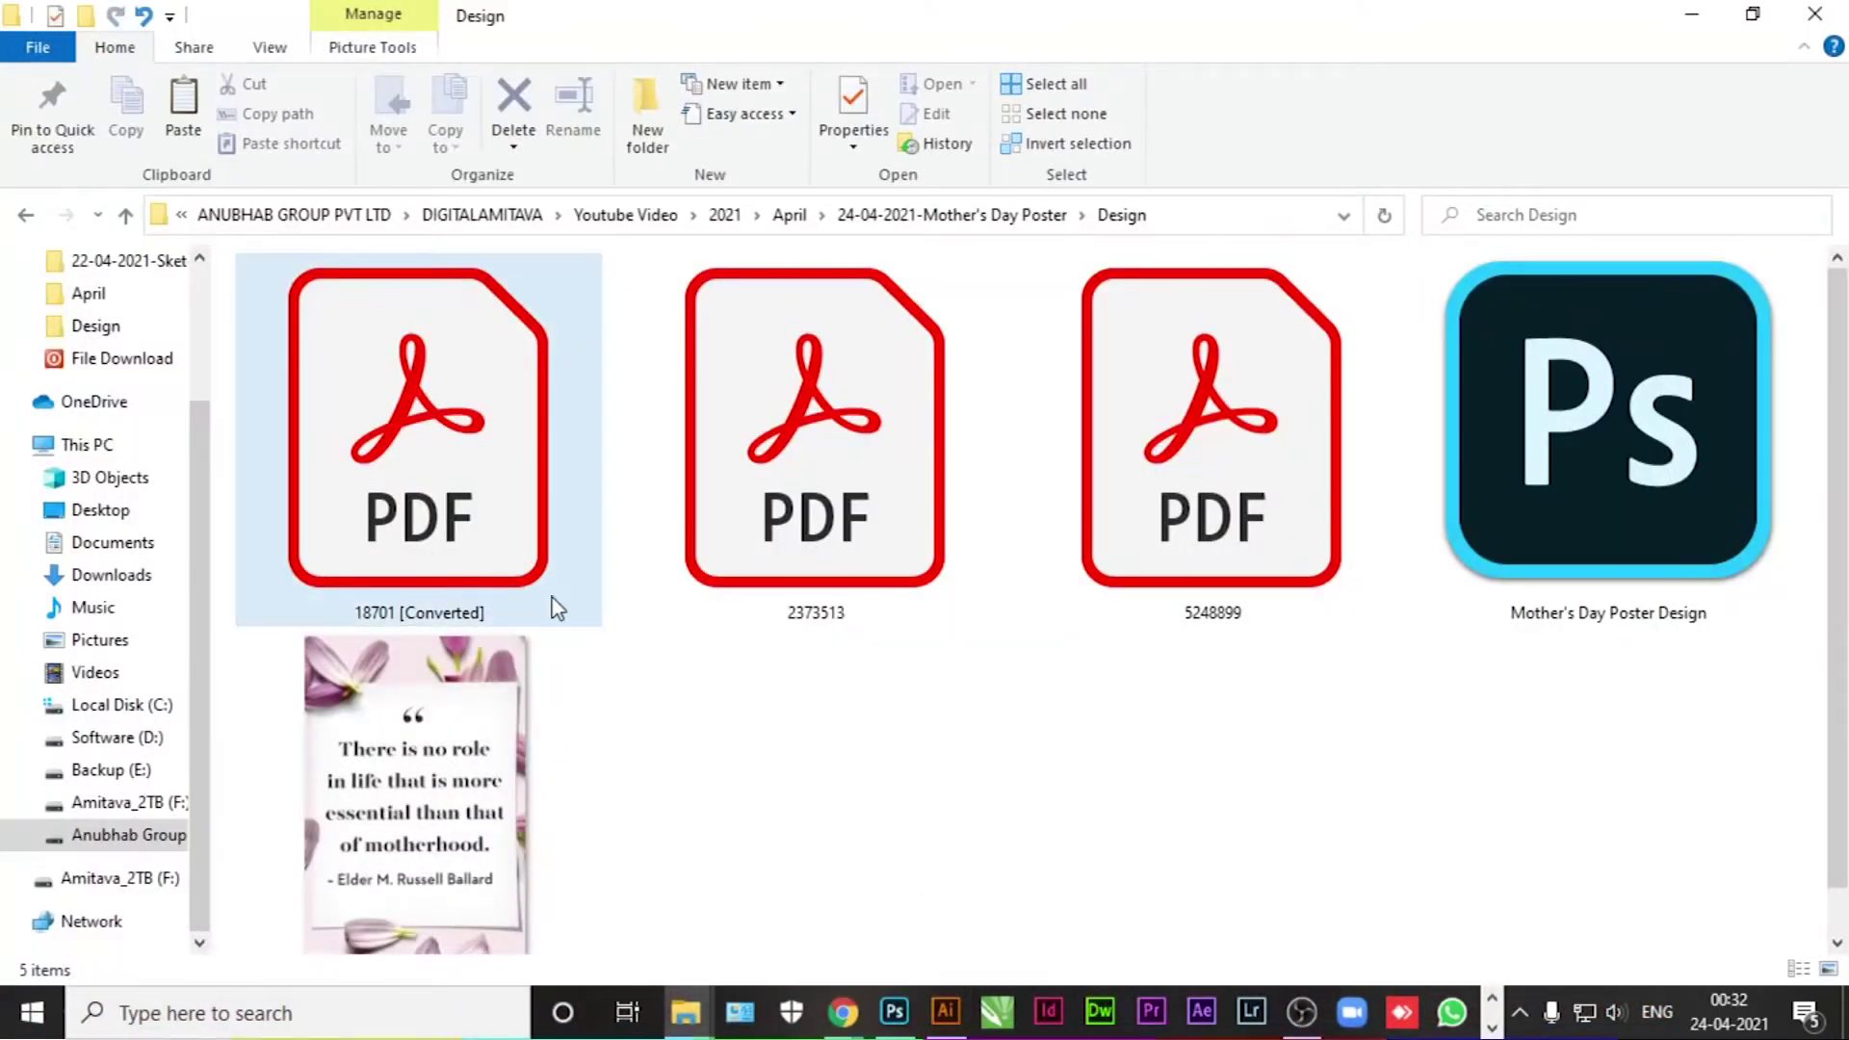
pyautogui.hotkey('alt', 'Tab')
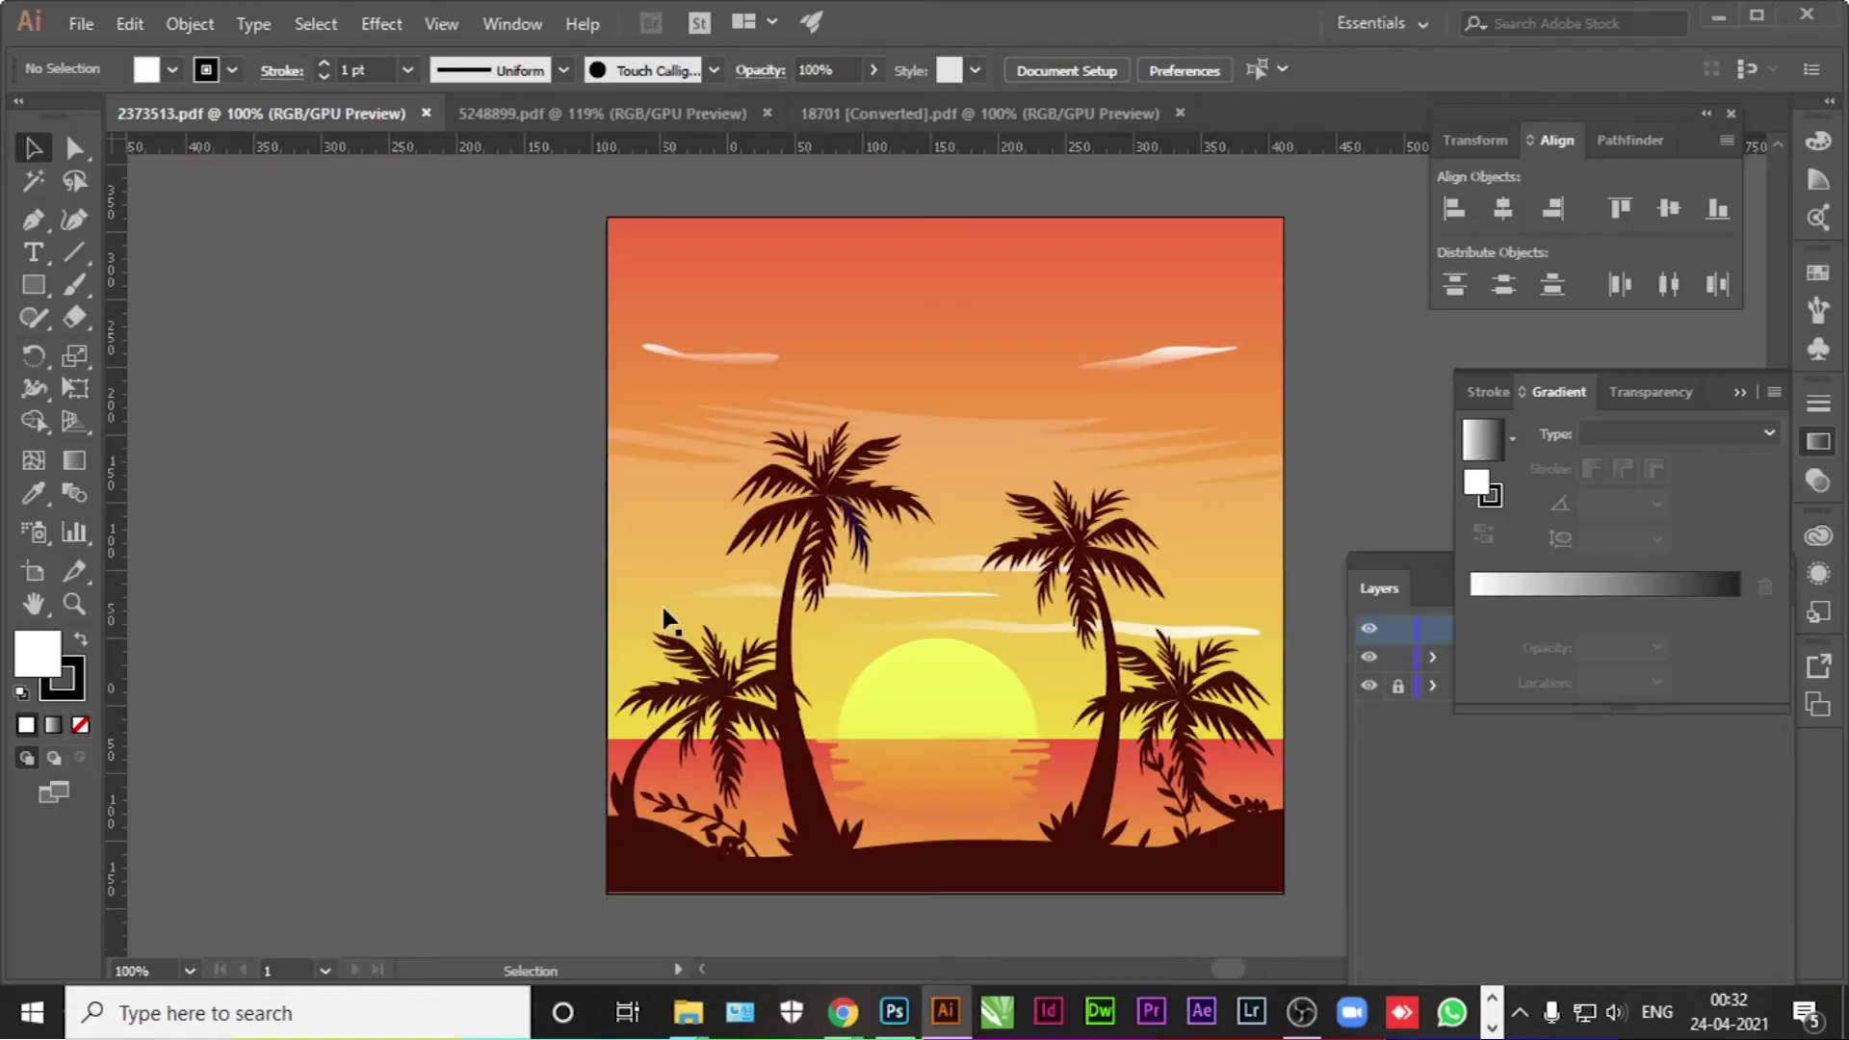
pyautogui.hotkey('alt', 'Tab')
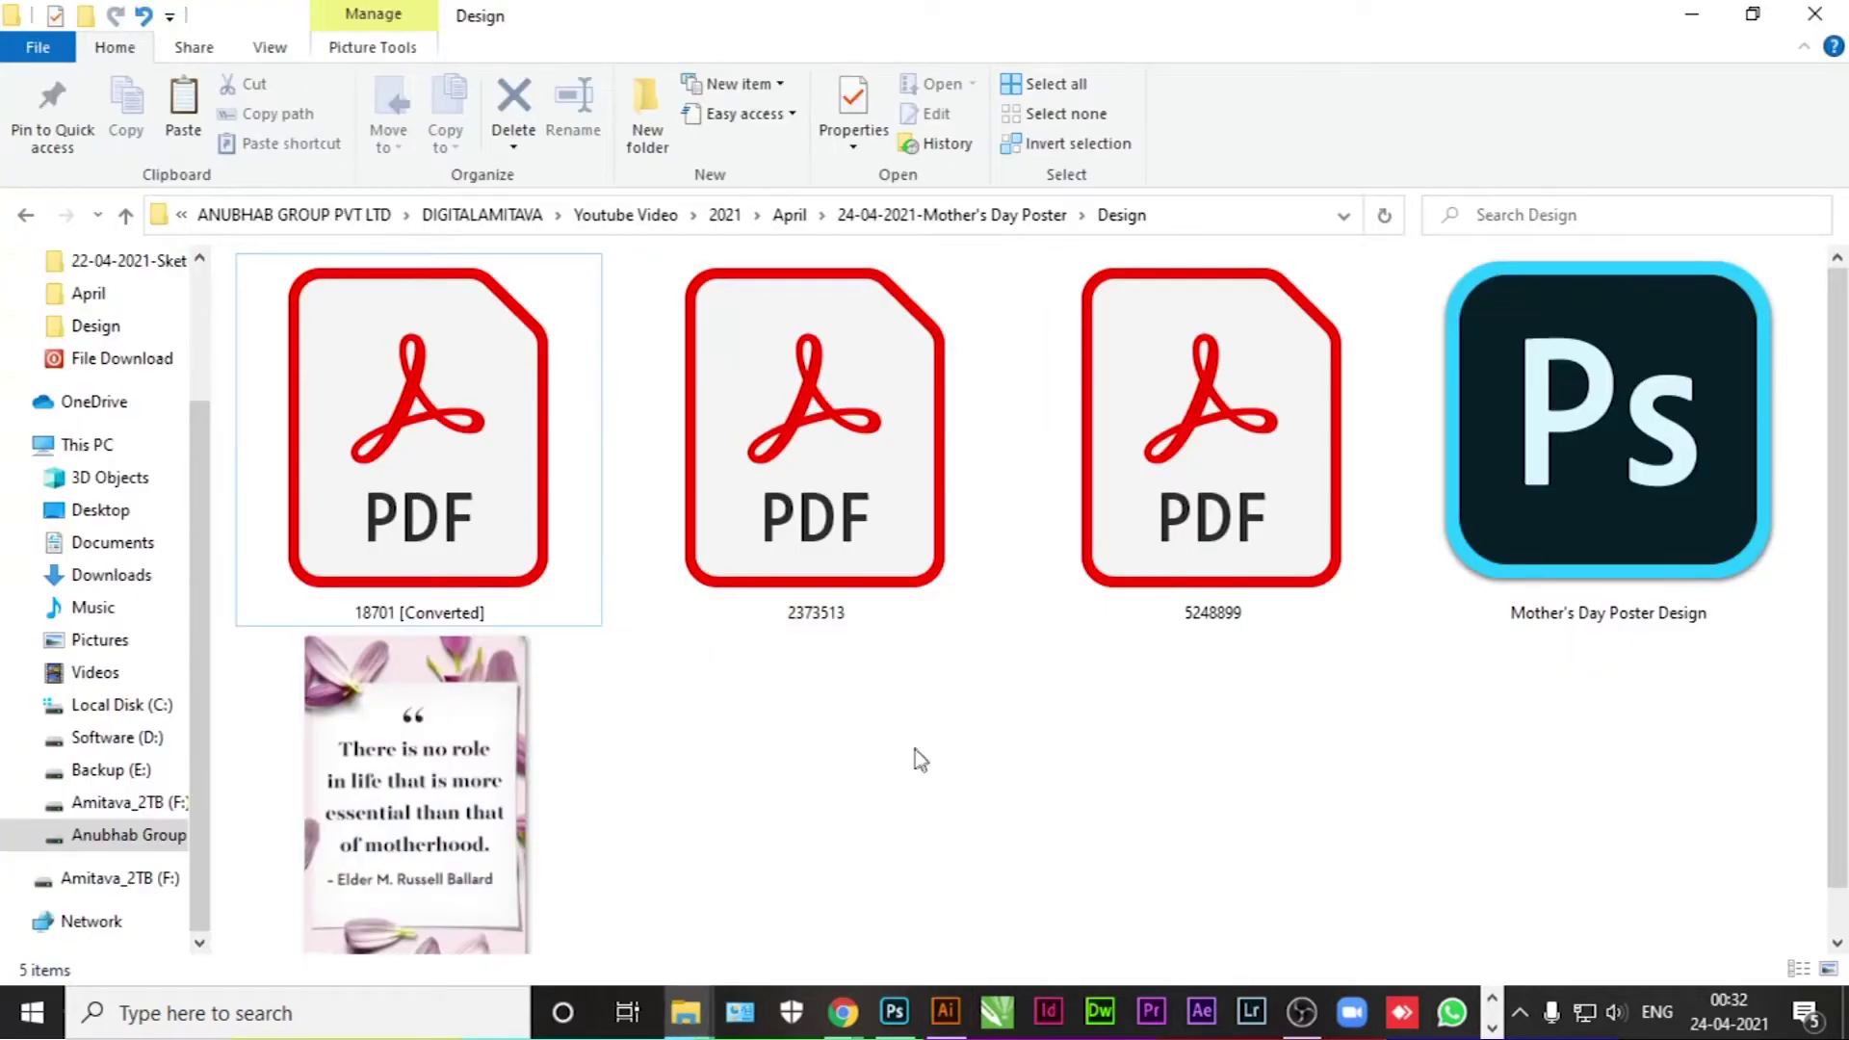
pyautogui.click(877, 578)
pyautogui.moveTo(844, 489)
pyautogui.mouseDown()
pyautogui.moveTo(694, 207)
pyautogui.moveTo(711, 96)
pyautogui.mouseUp()
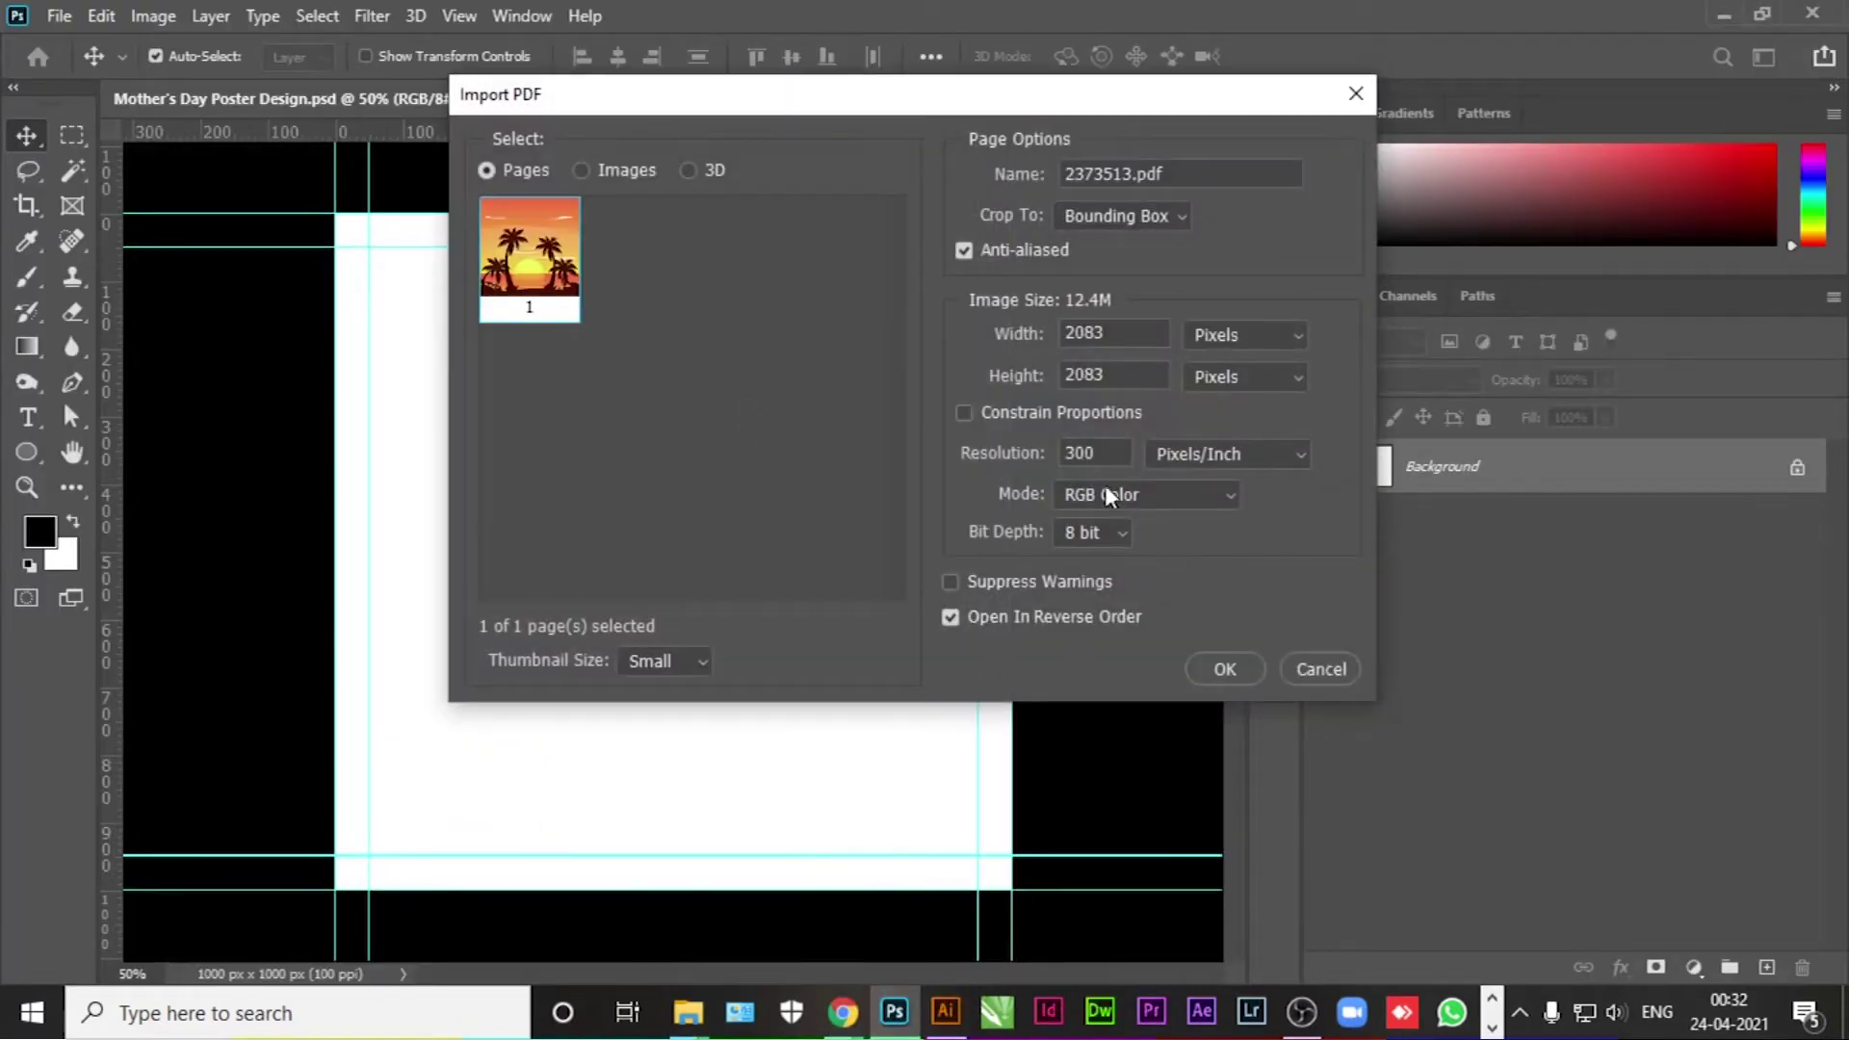
# Step: Import the PDF page and duplicate Layer 1 into Mother's Day Poster Design.psd
pyautogui.click(1224, 669)
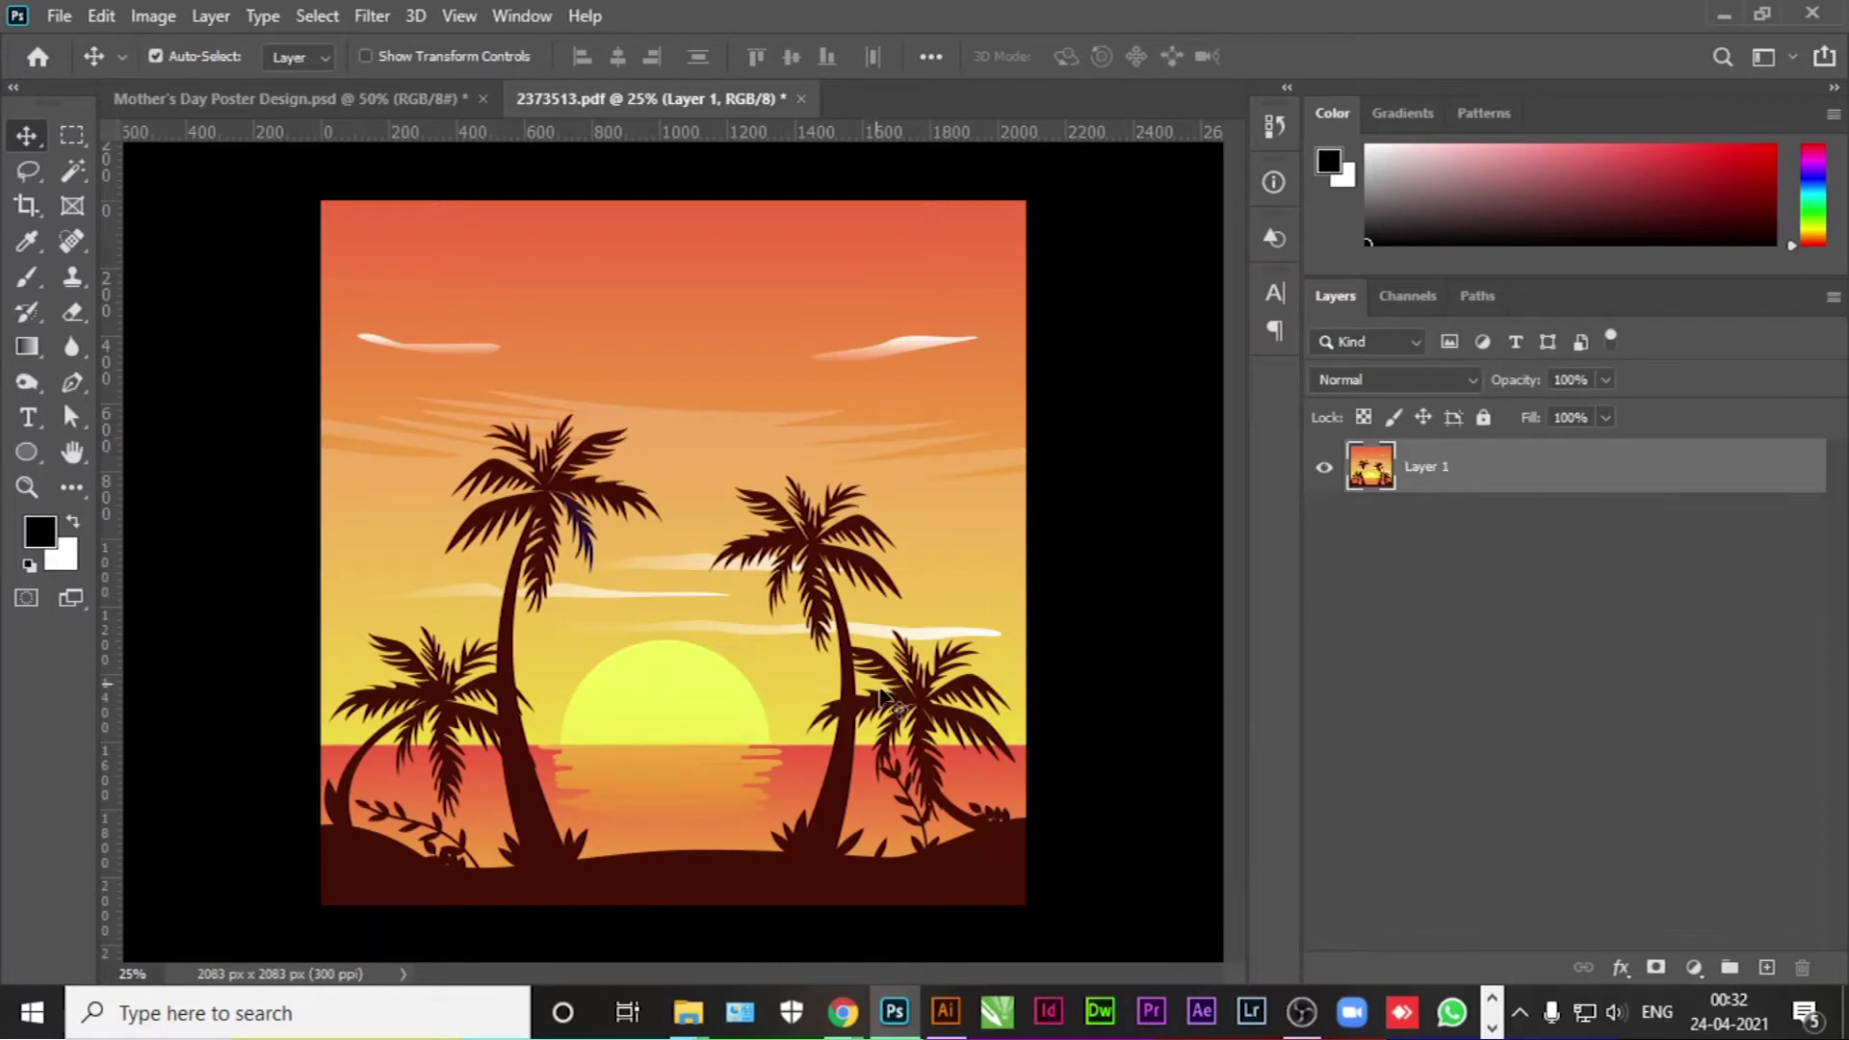
pyautogui.rightClick(1478, 479)
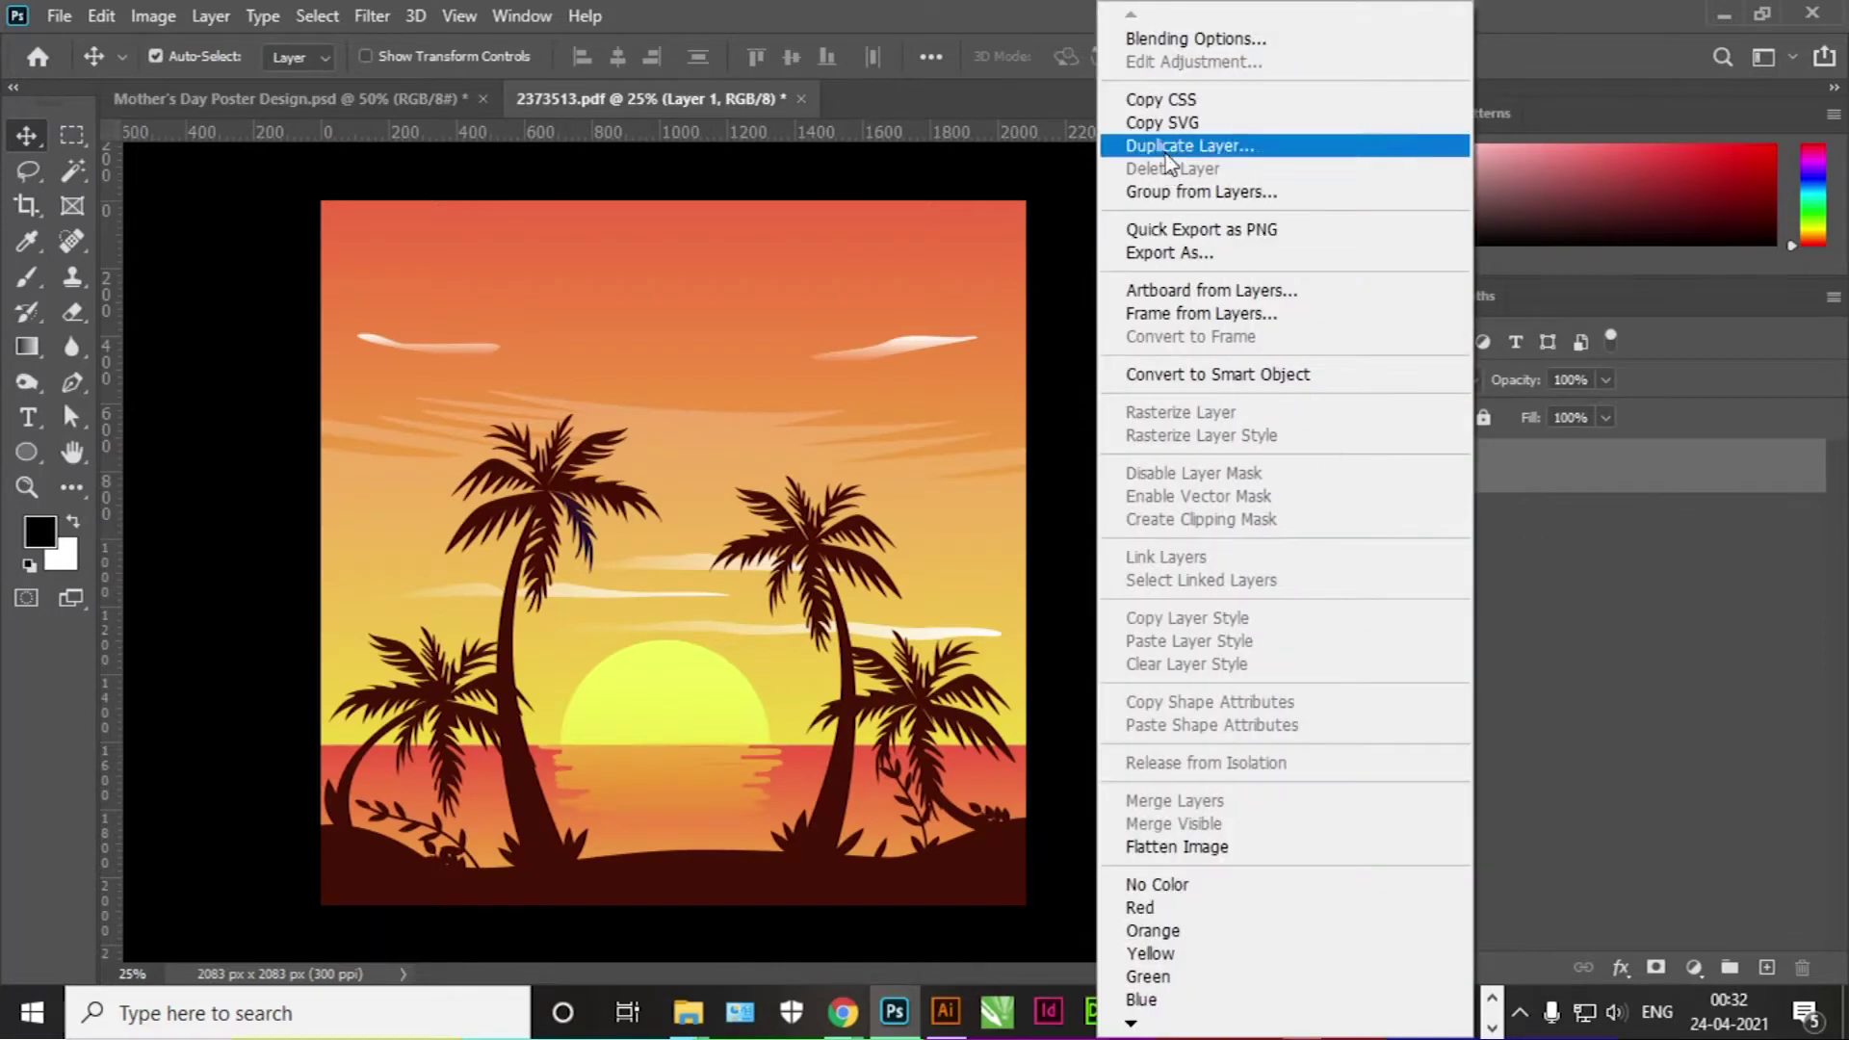
pyautogui.click(1242, 146)
pyautogui.click(861, 360)
pyautogui.click(756, 393)
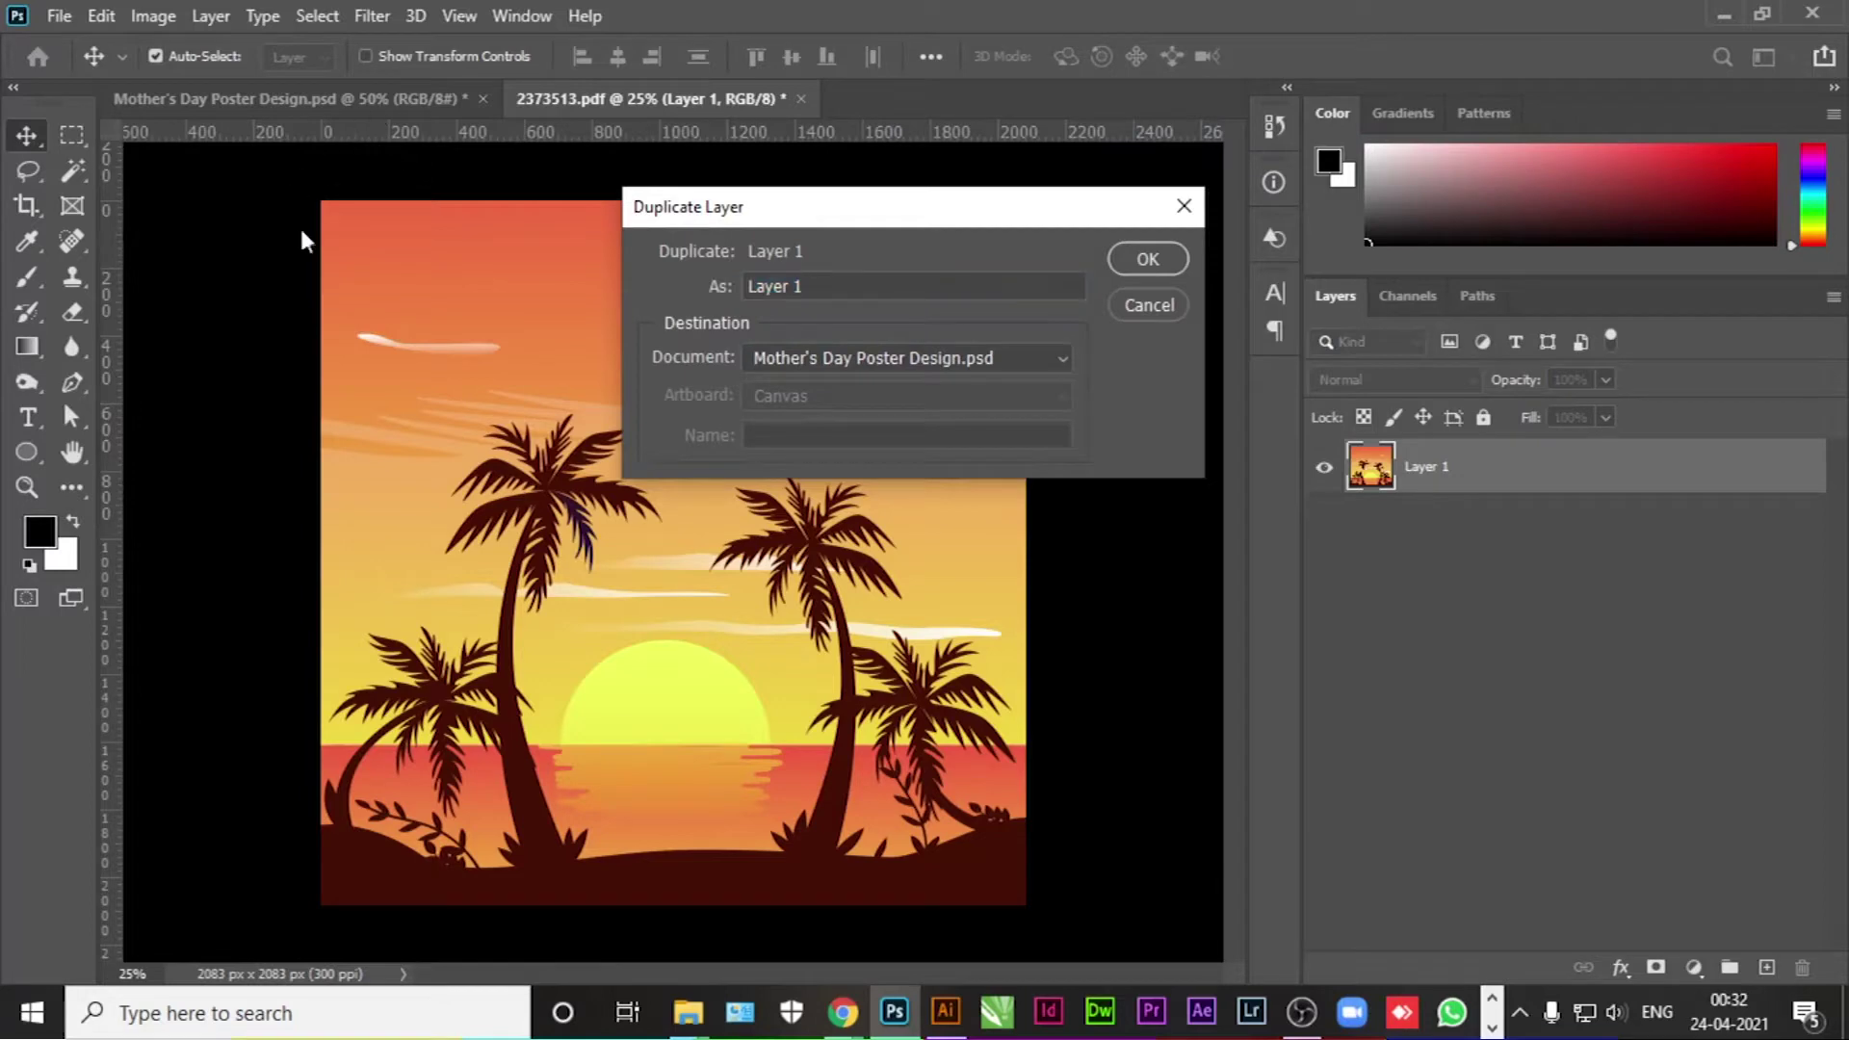
pyautogui.click(1147, 259)
pyautogui.click(318, 98)
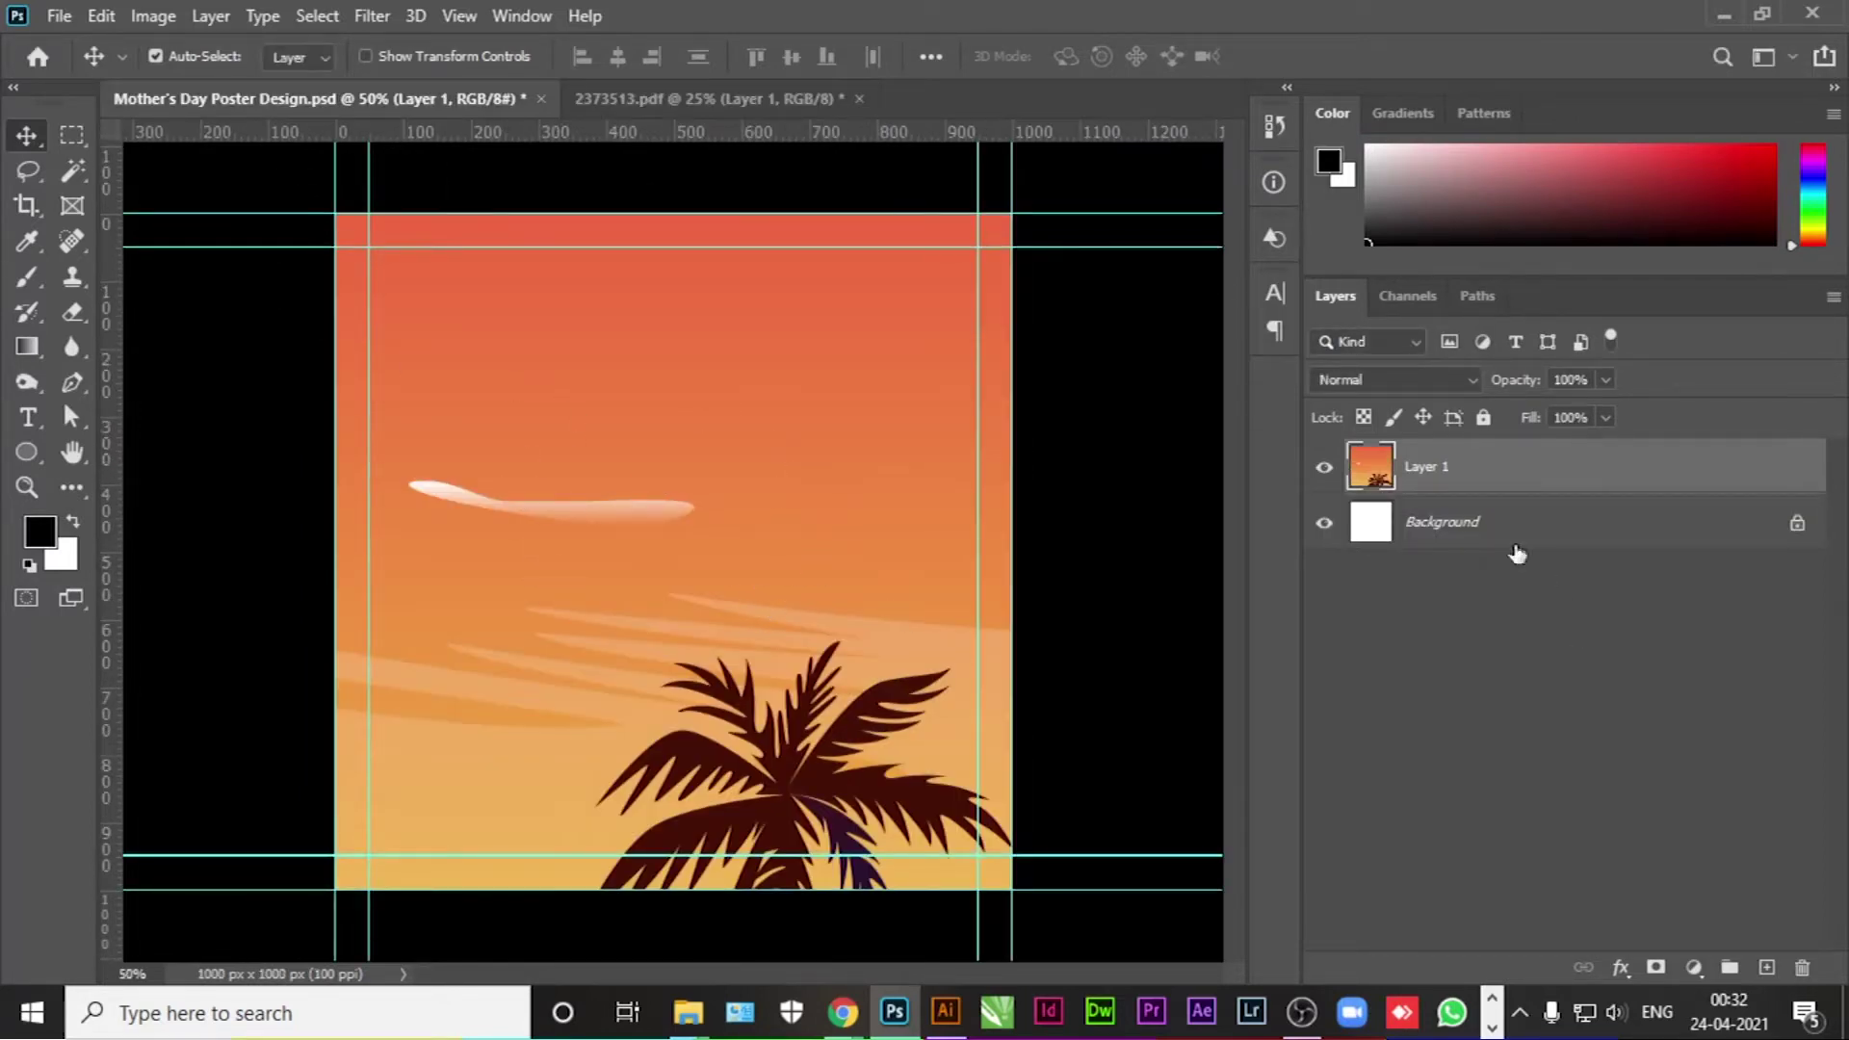
# Step: Centre the sunset layer horizontally and vertically relative to the canvas
pyautogui.click(930, 55)
pyautogui.click(1007, 301)
pyautogui.click(991, 345)
pyautogui.click(848, 128)
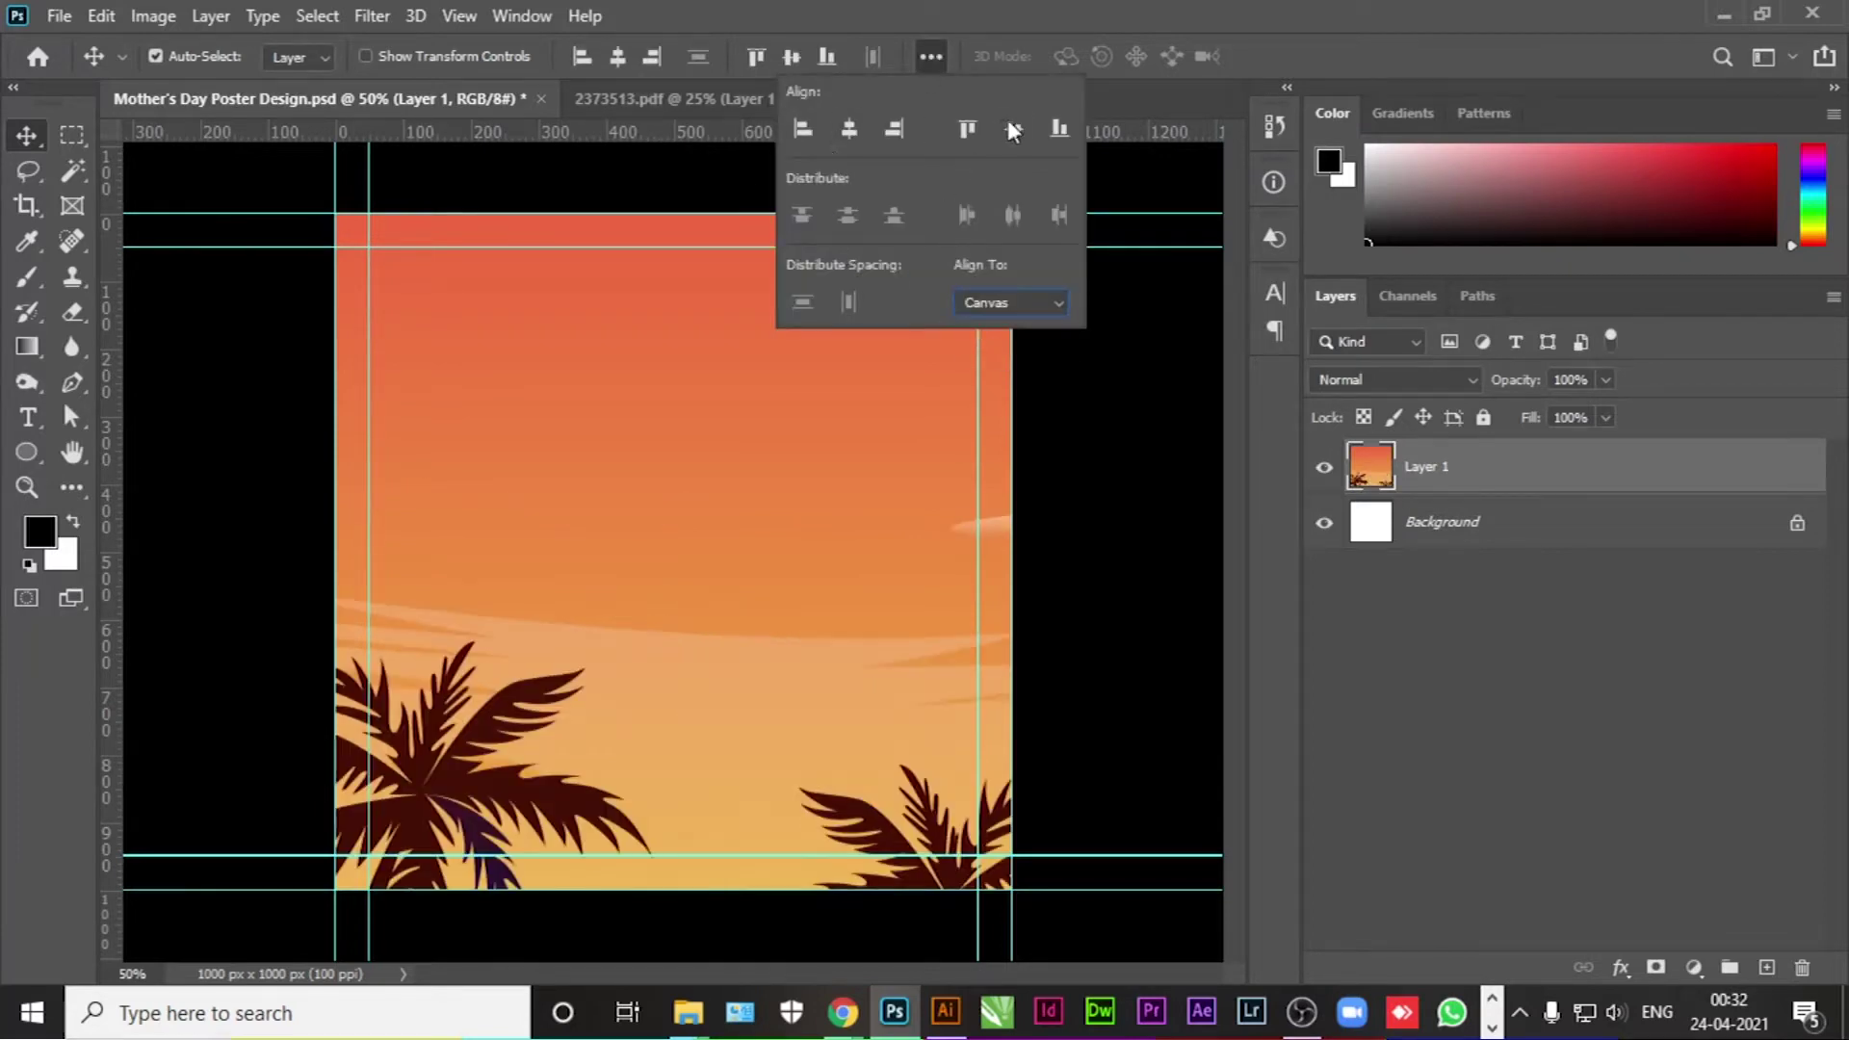
pyautogui.click(1009, 128)
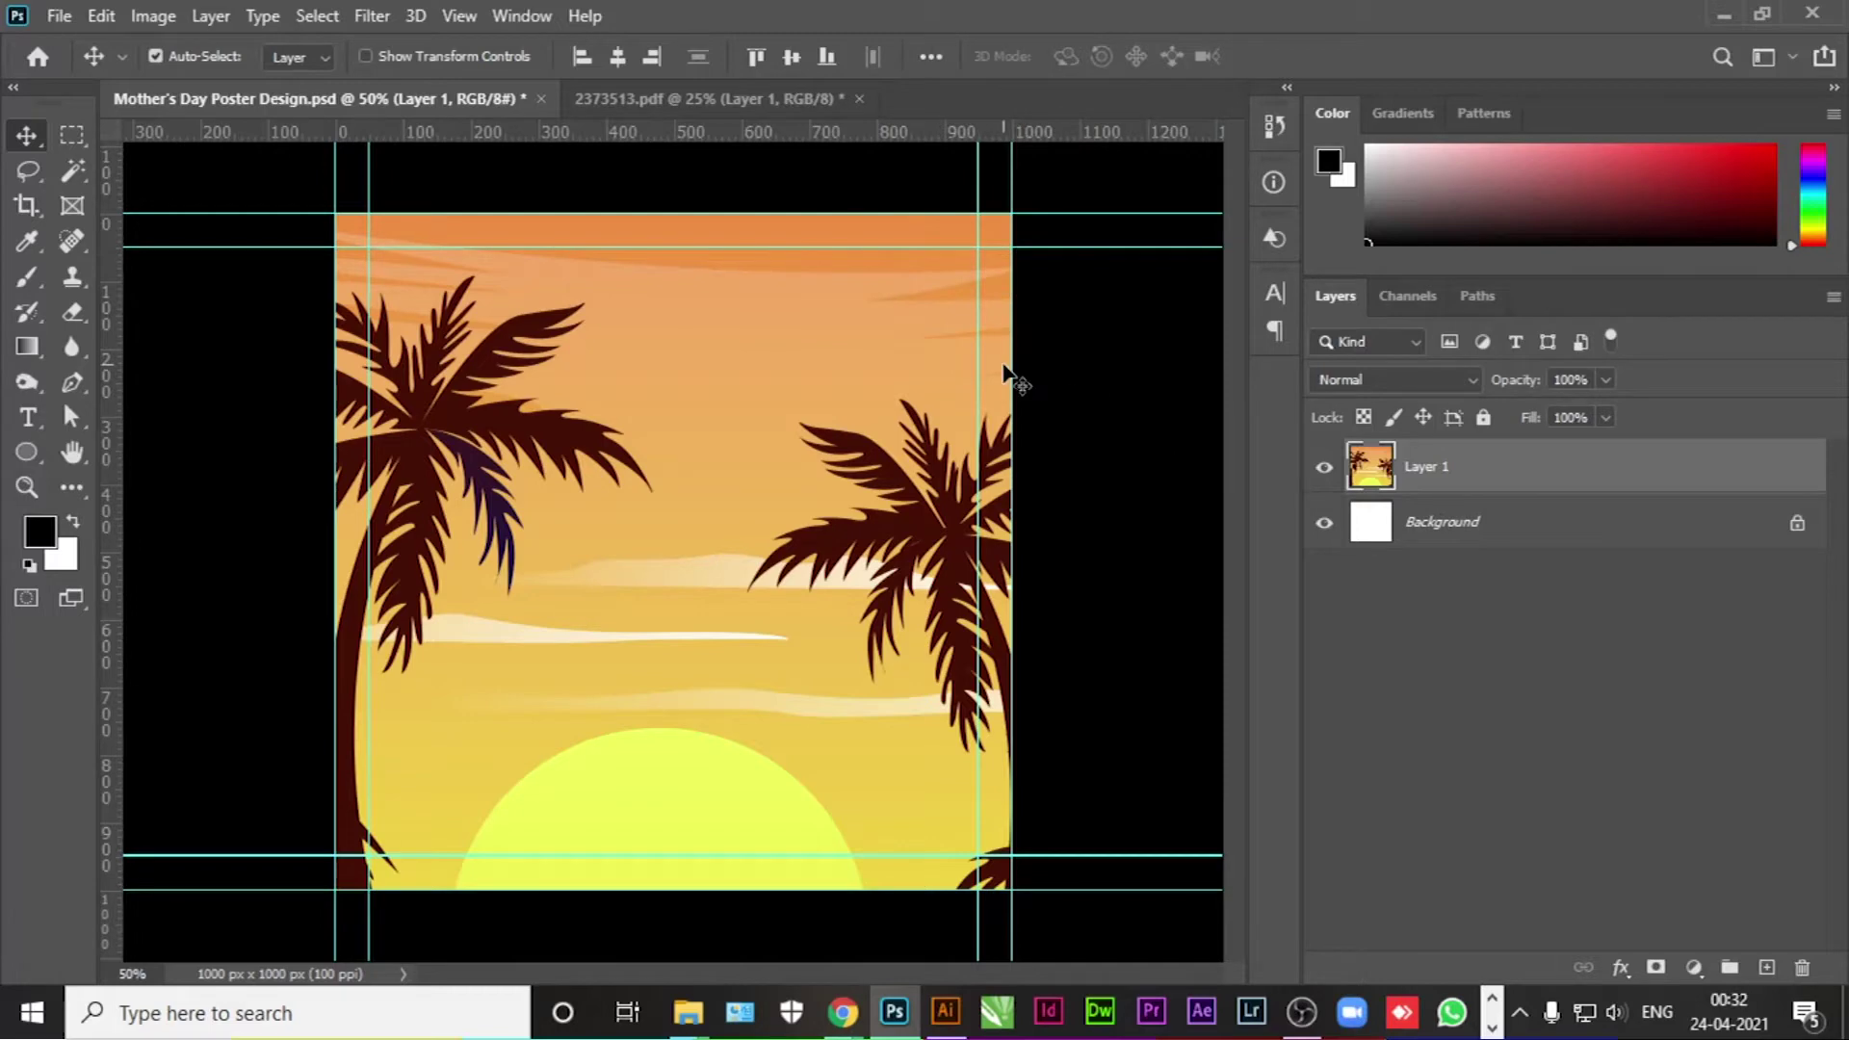
# Step: Scale the sunset layer to 50% width and recentre it horizontally
pyautogui.hotkey('ctrl', 't')
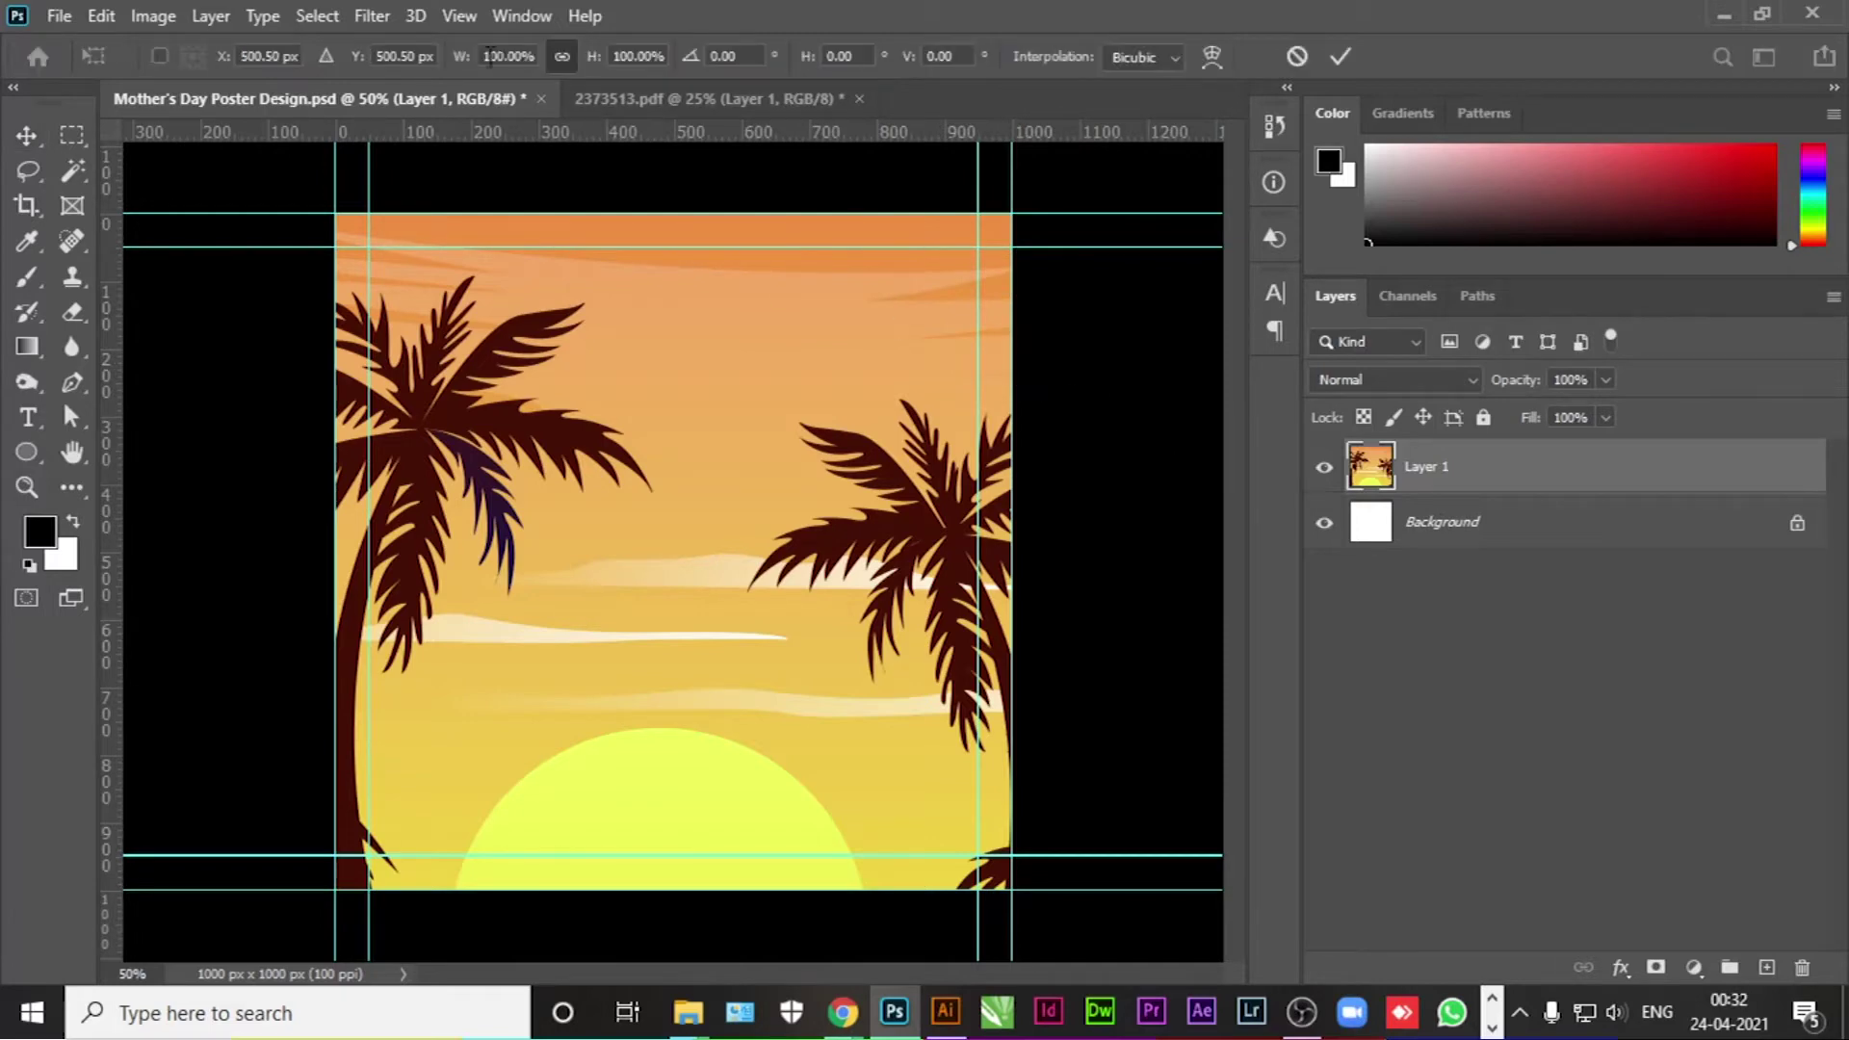
pyautogui.moveTo(464, 63); pyautogui.dragTo(395, 99)
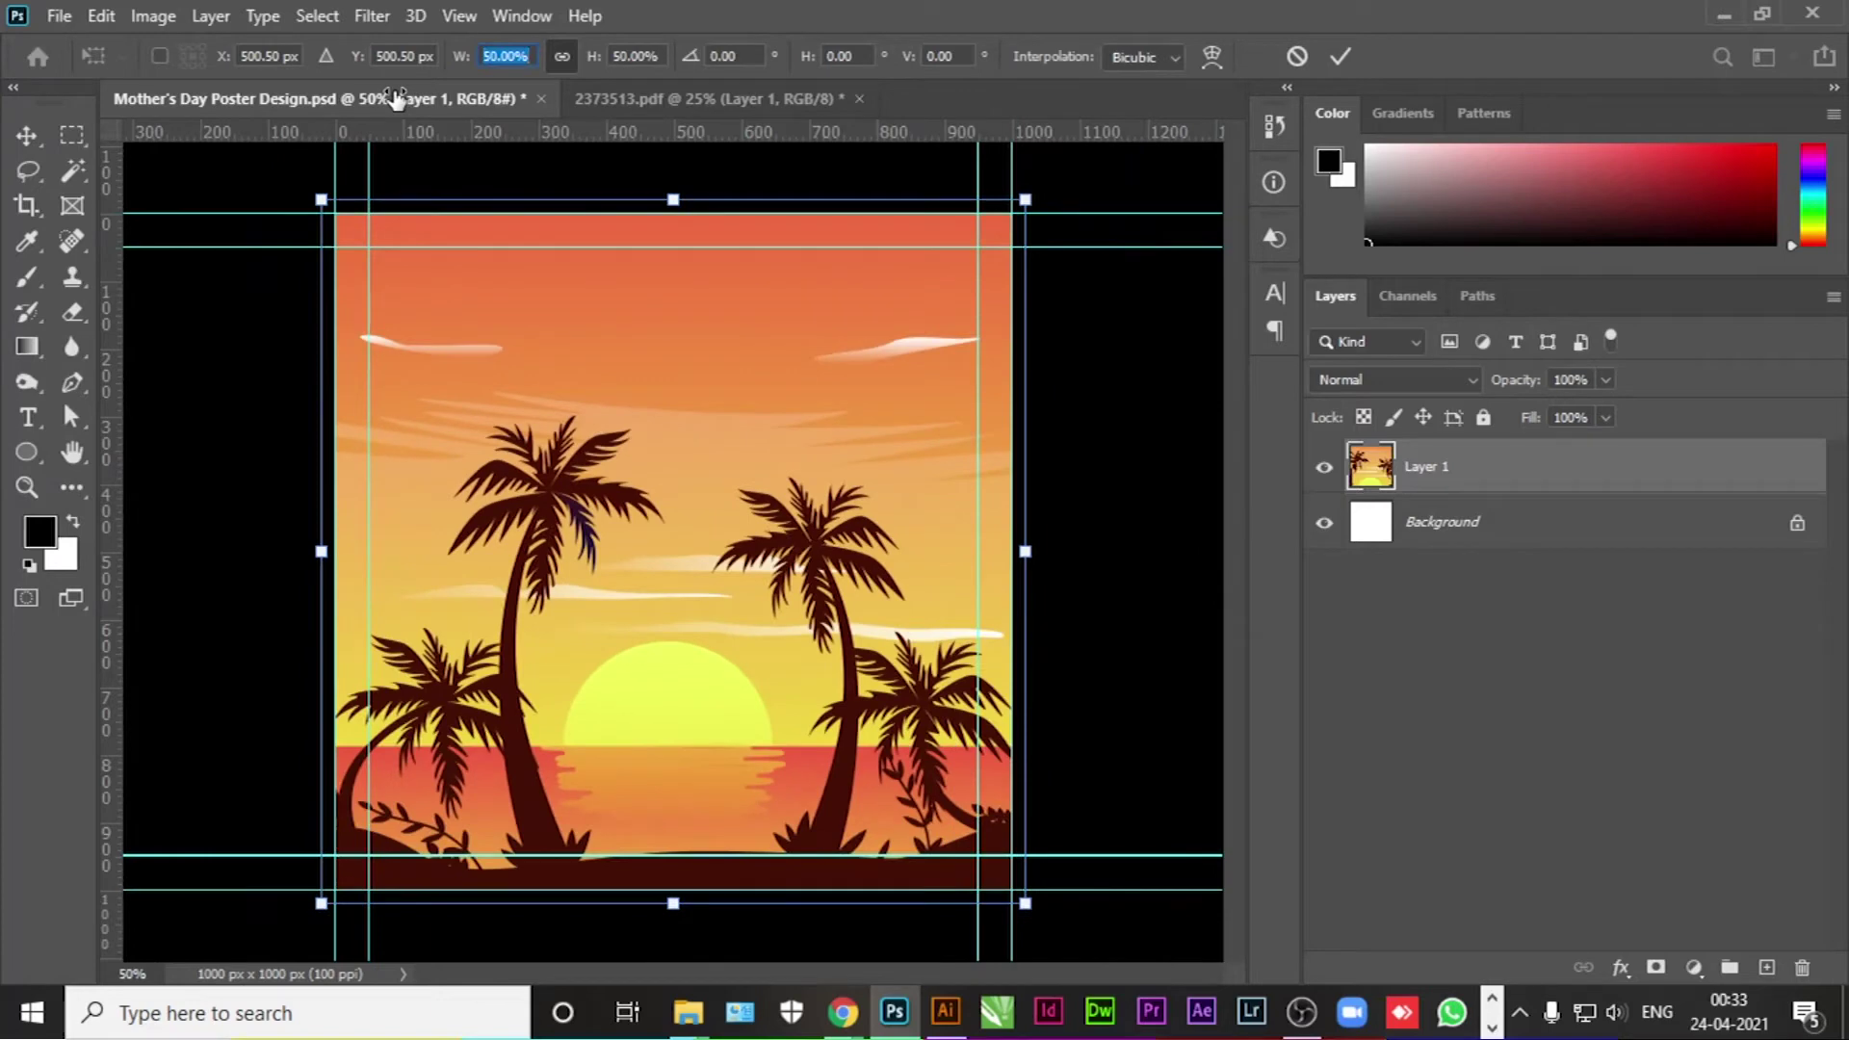
pyautogui.press('Return')
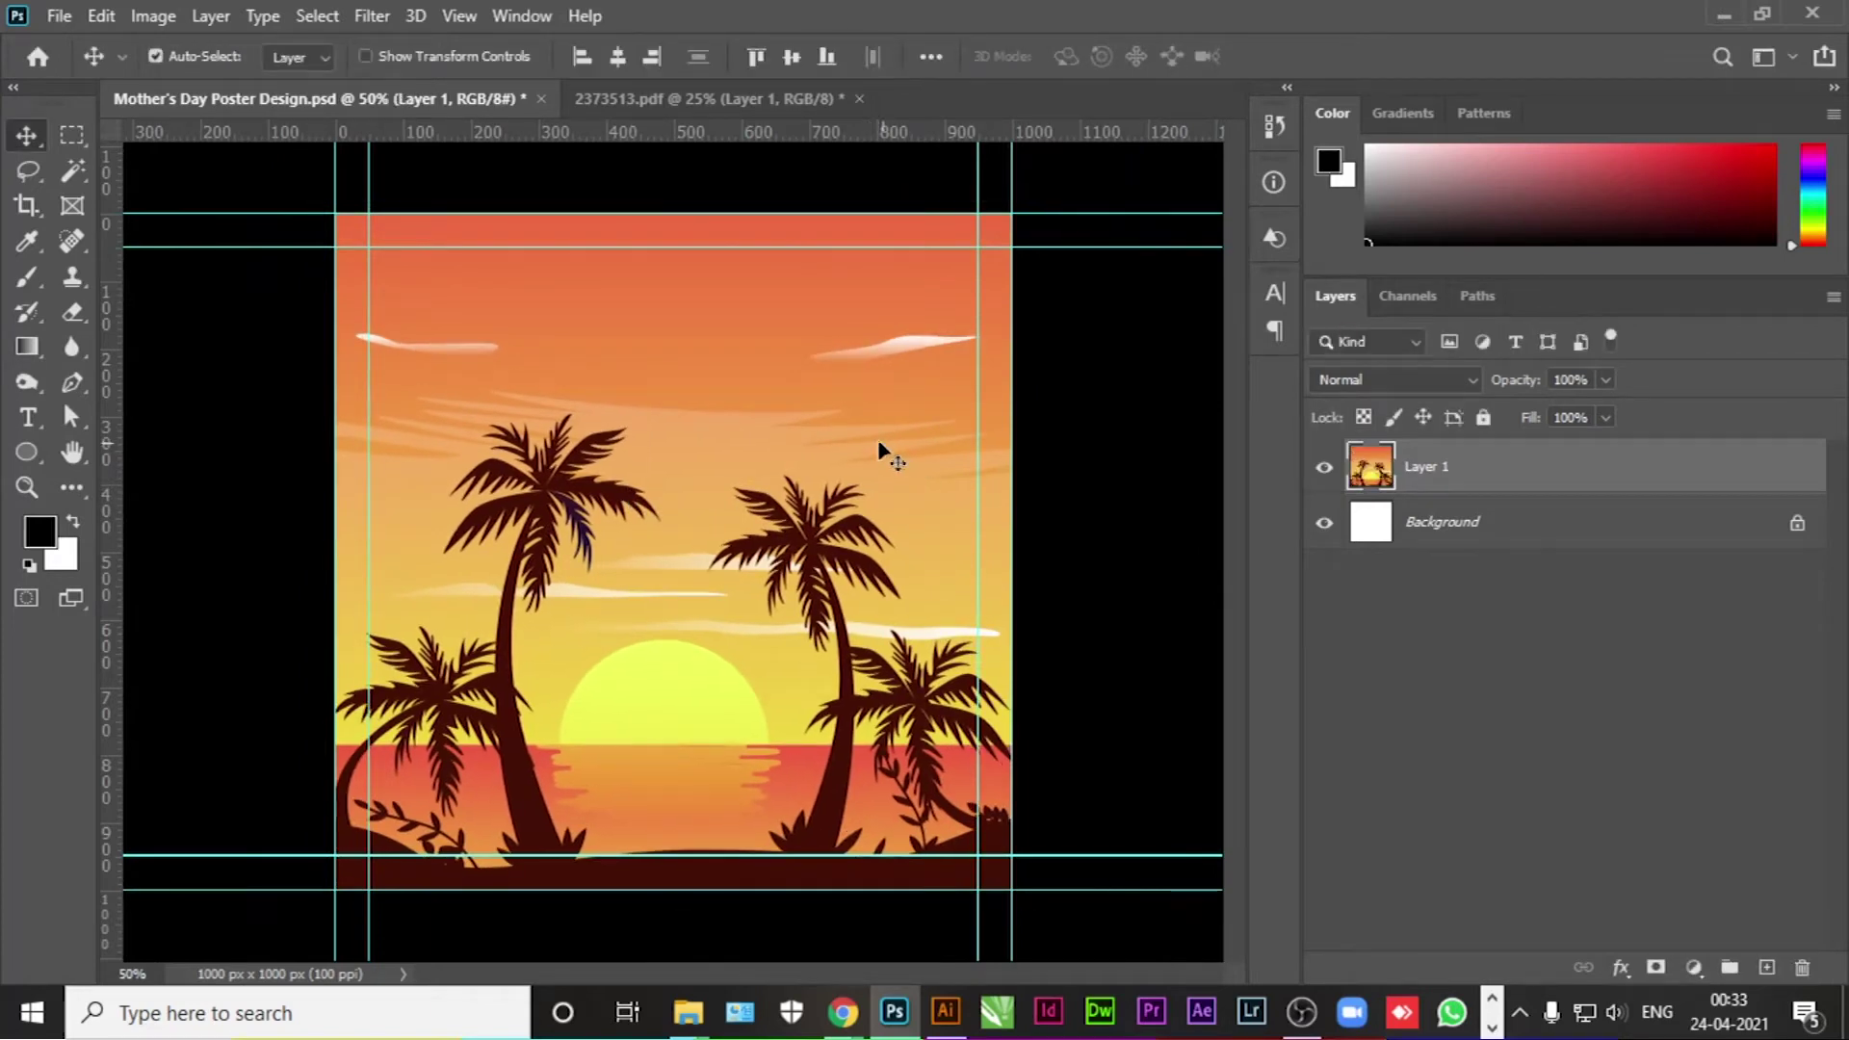
pyautogui.click(617, 55)
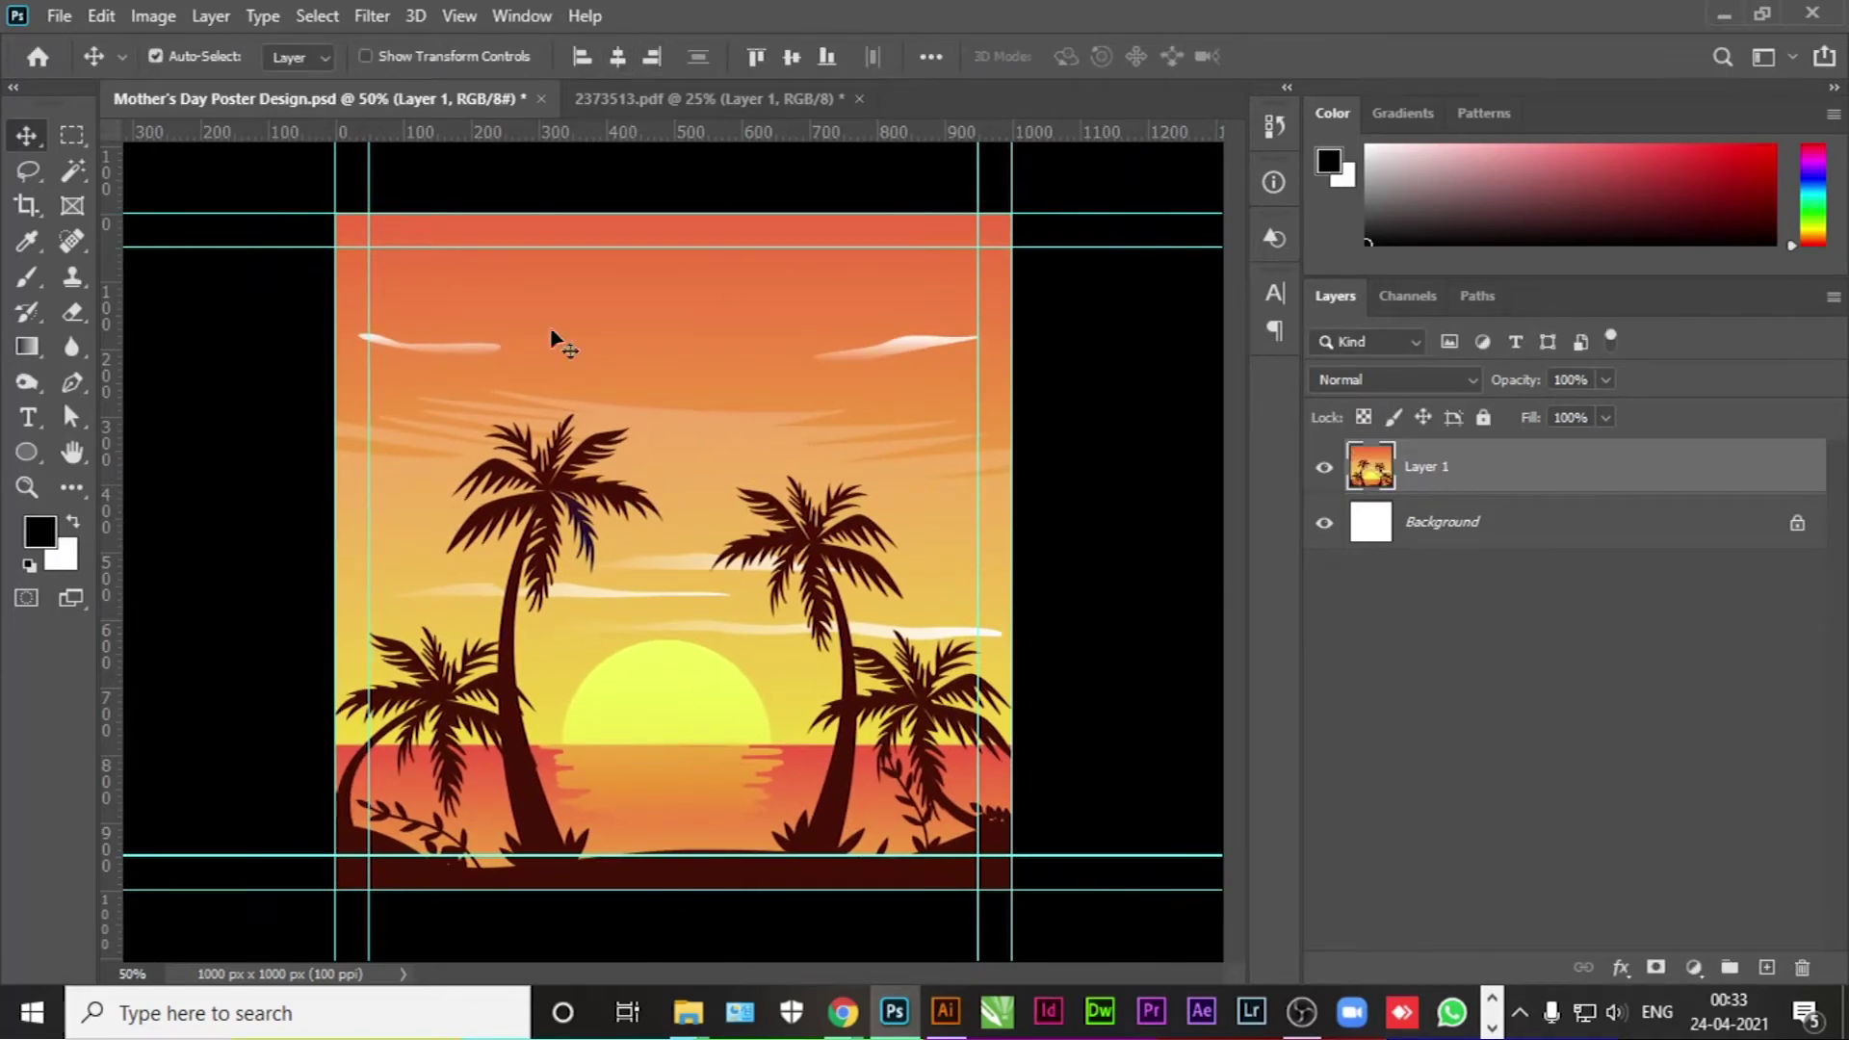
pyautogui.click(1064, 476)
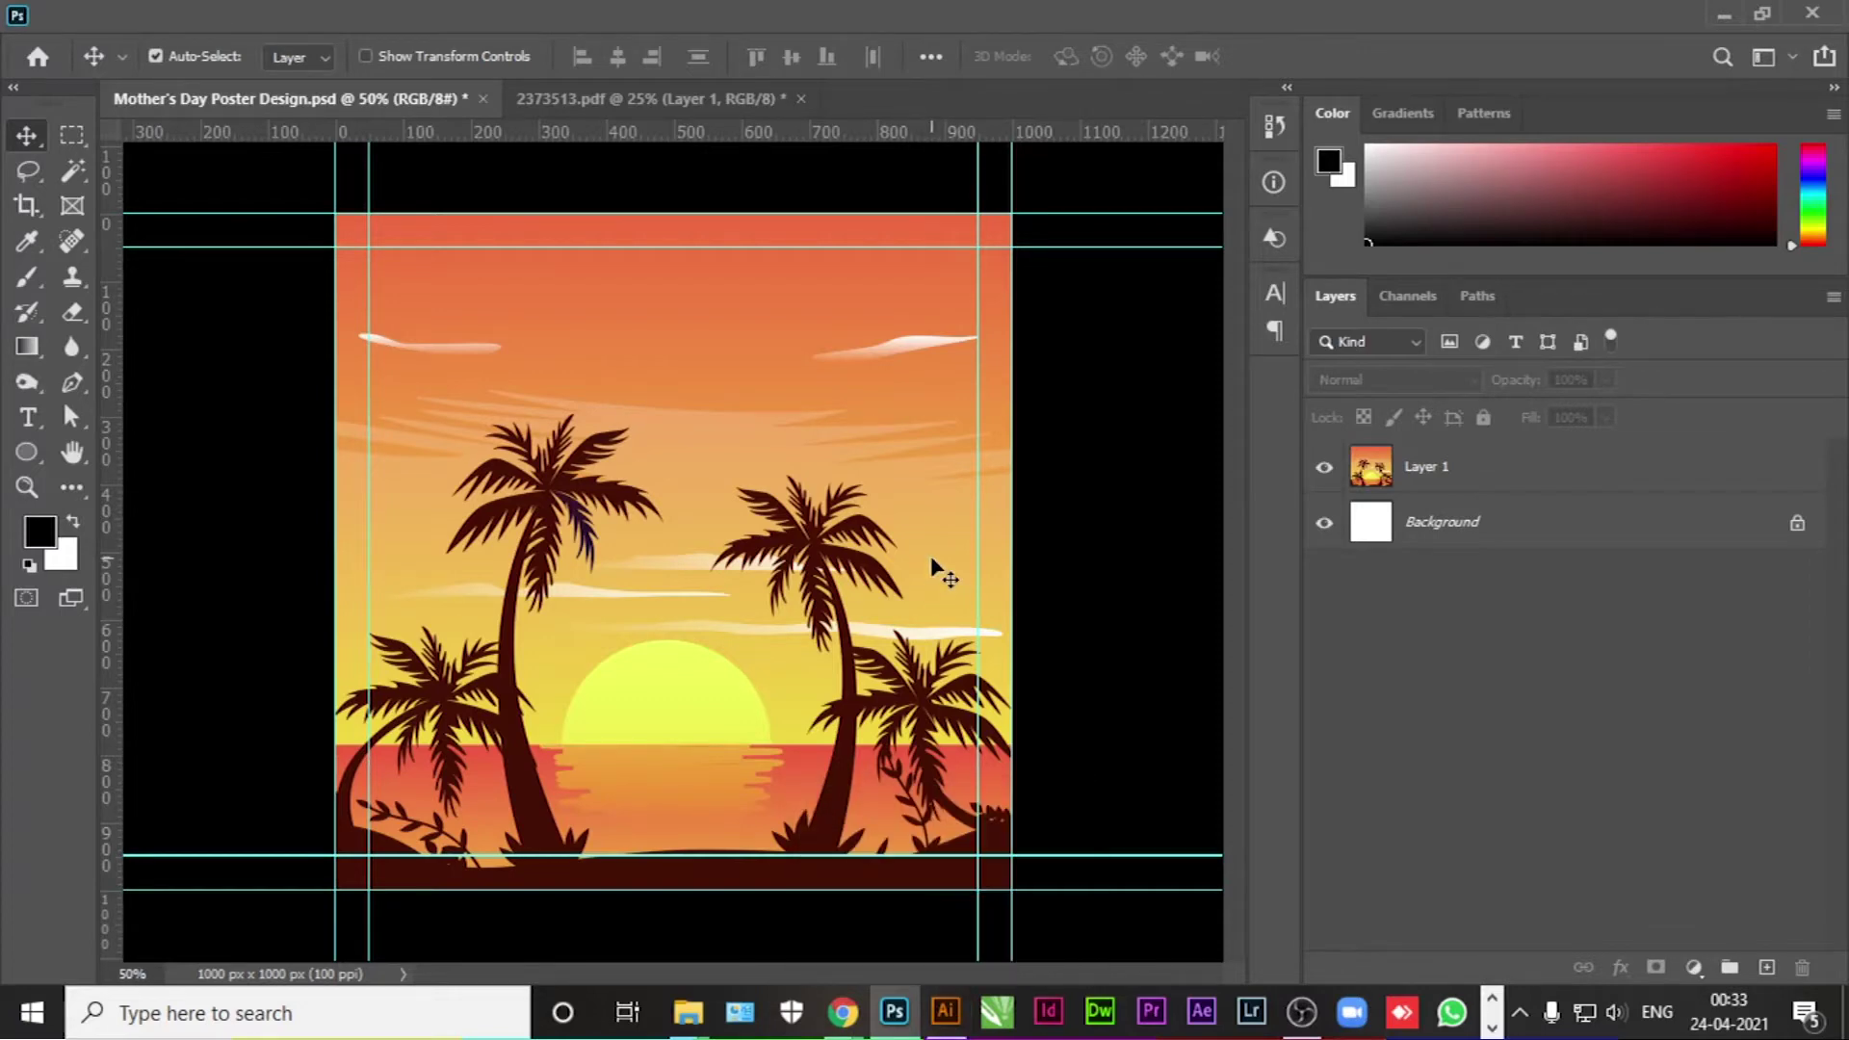
pyautogui.hotkey('alt', 'Tab')
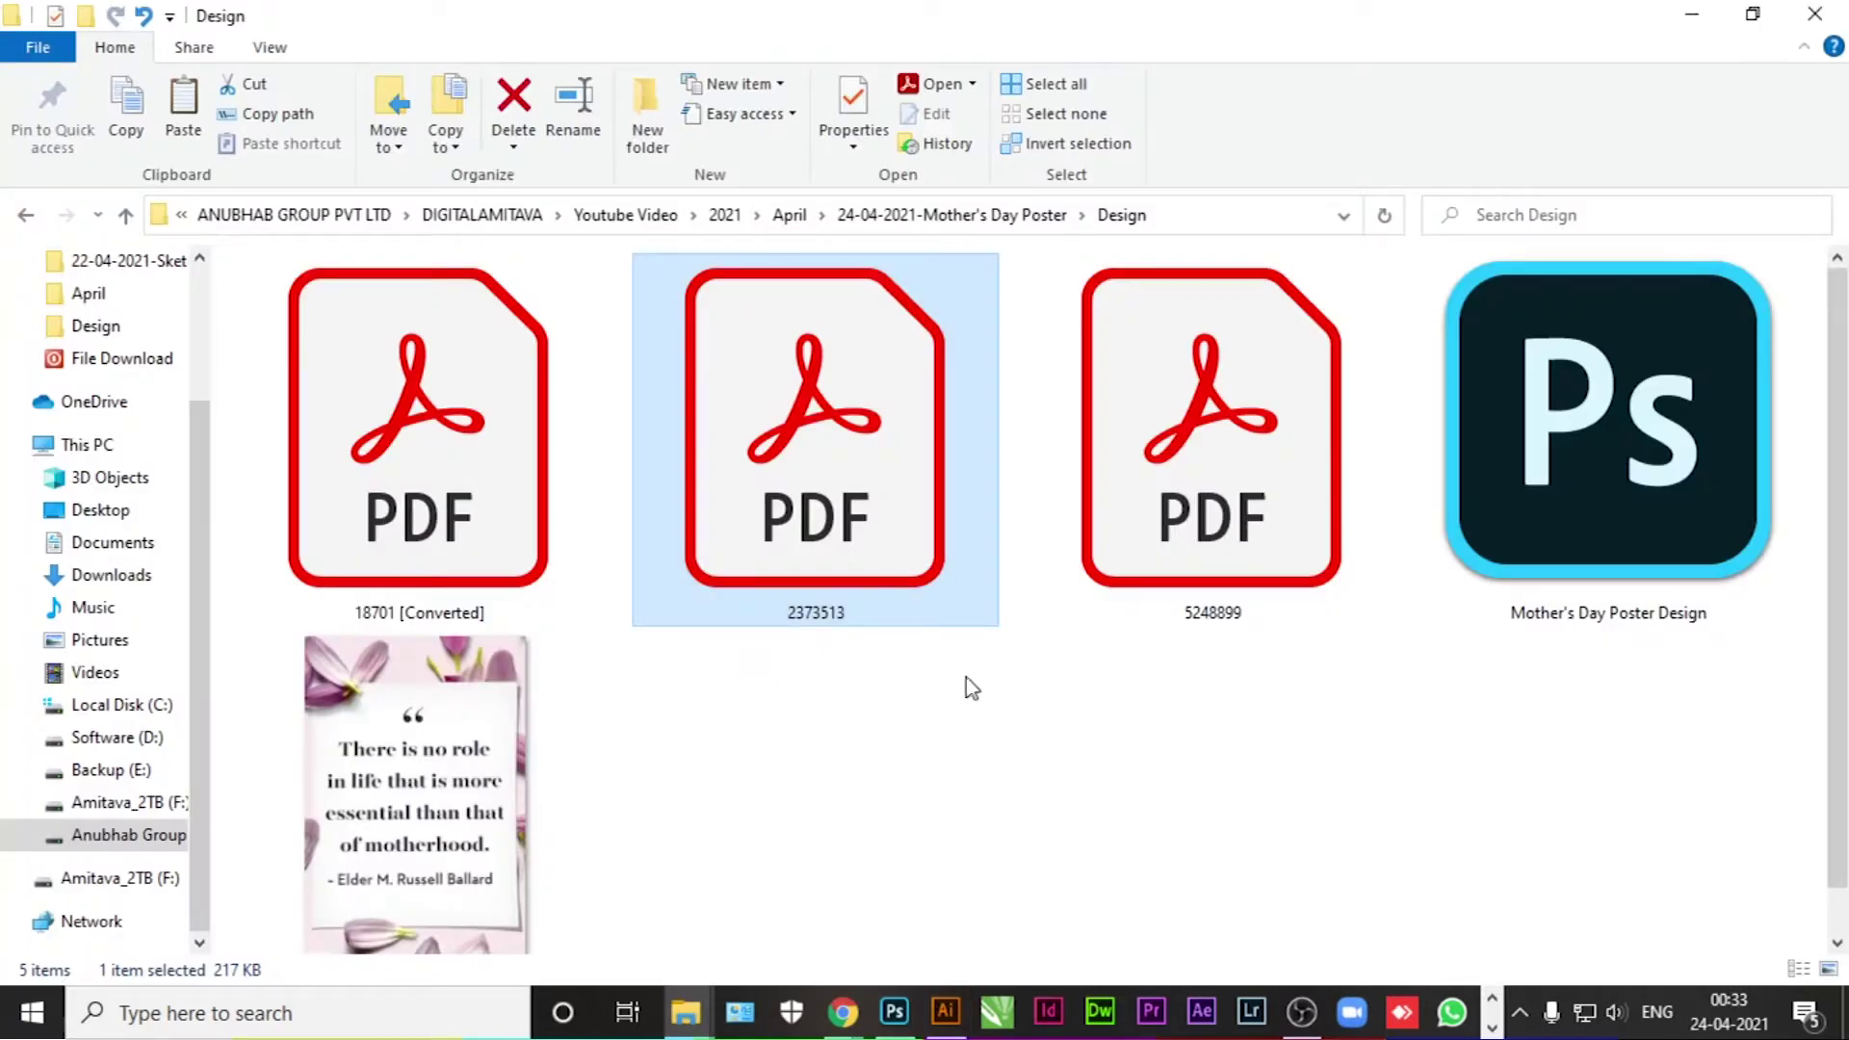
# Step: Show the 5248899.pdf mother-daughter document, dismiss its error, and select the illustration group
pyautogui.click(947, 1011)
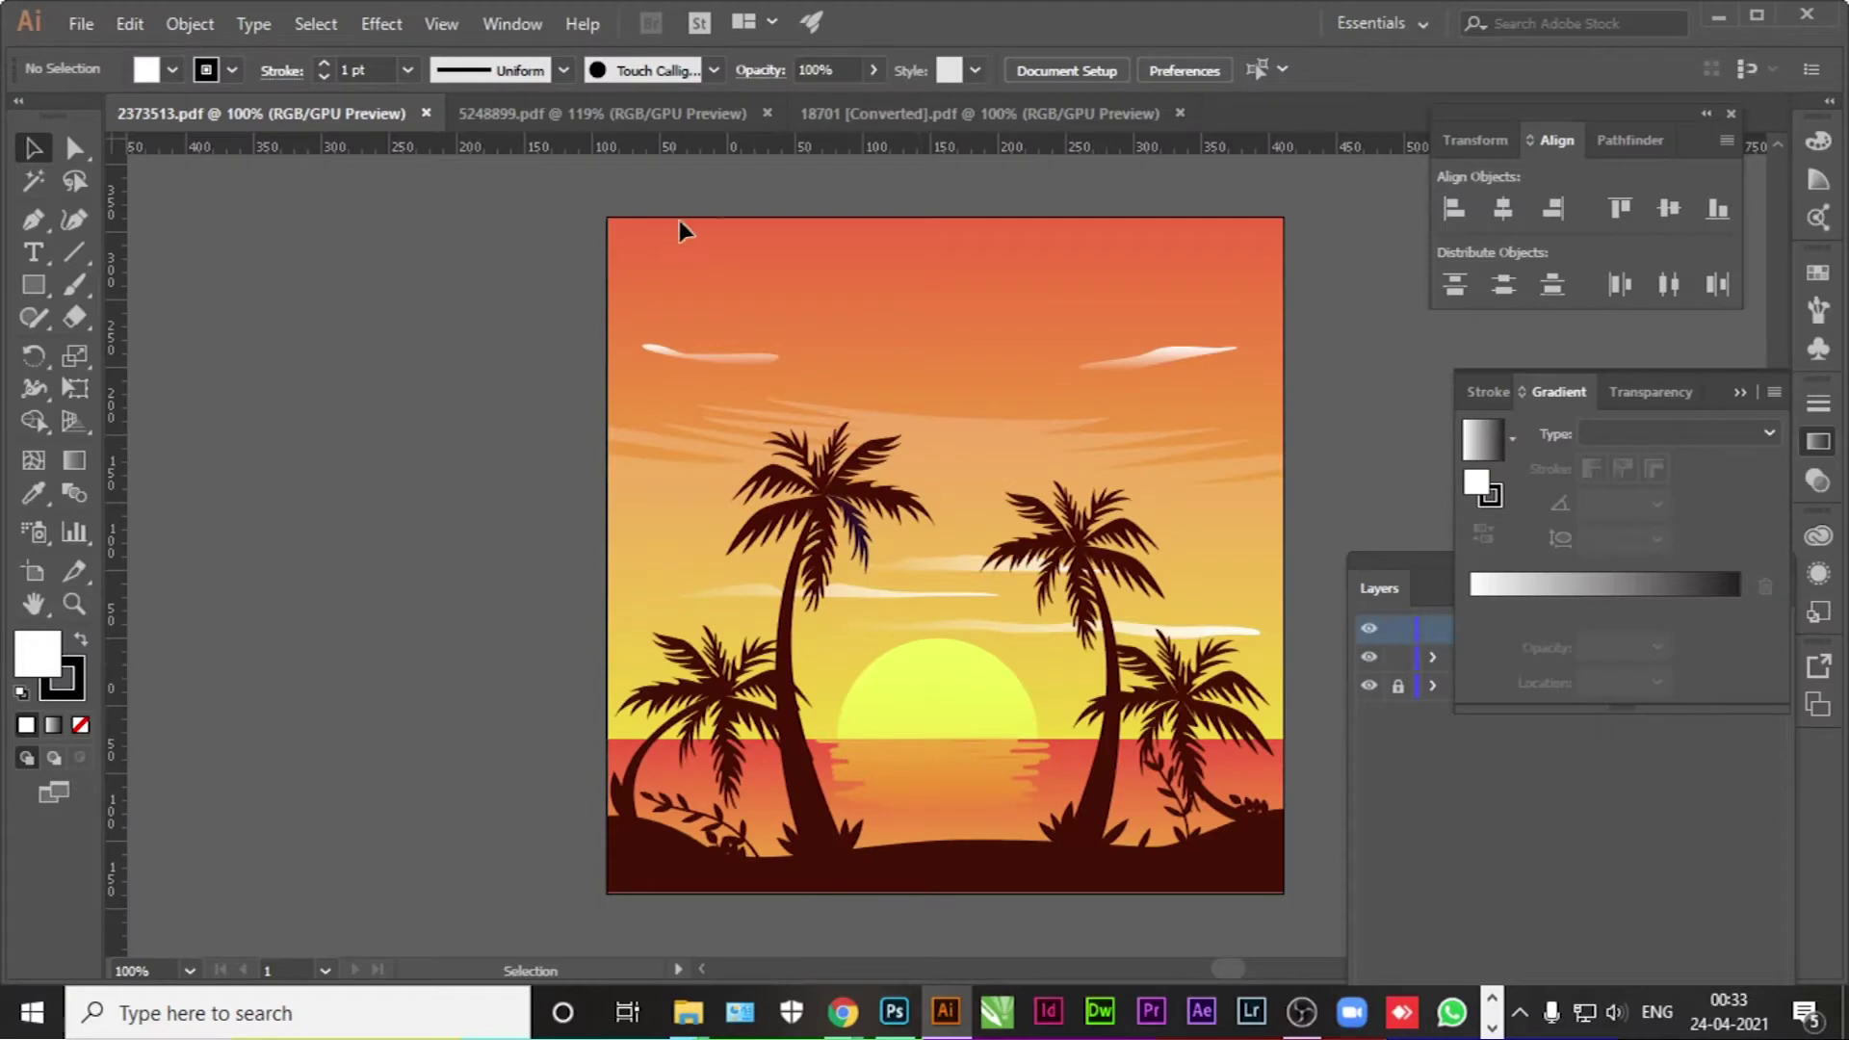
pyautogui.click(732, 120)
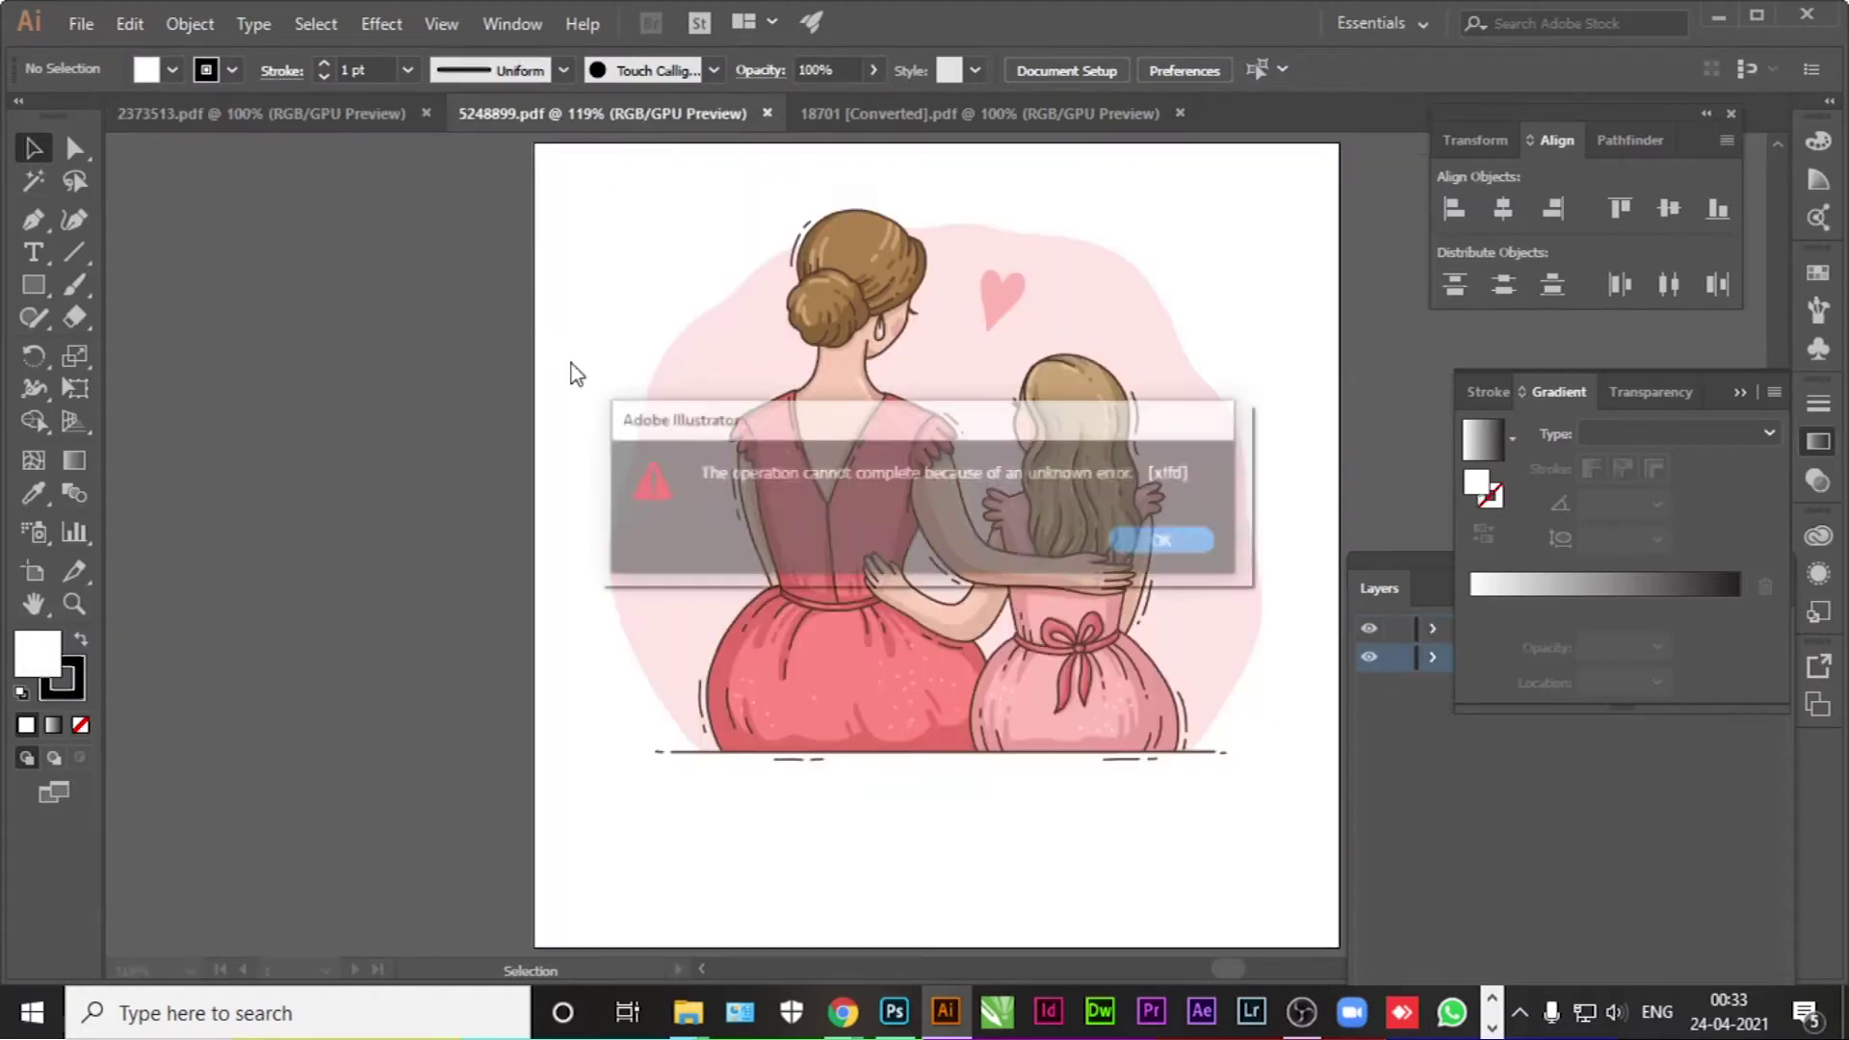
pyautogui.click(1186, 547)
pyautogui.click(635, 255)
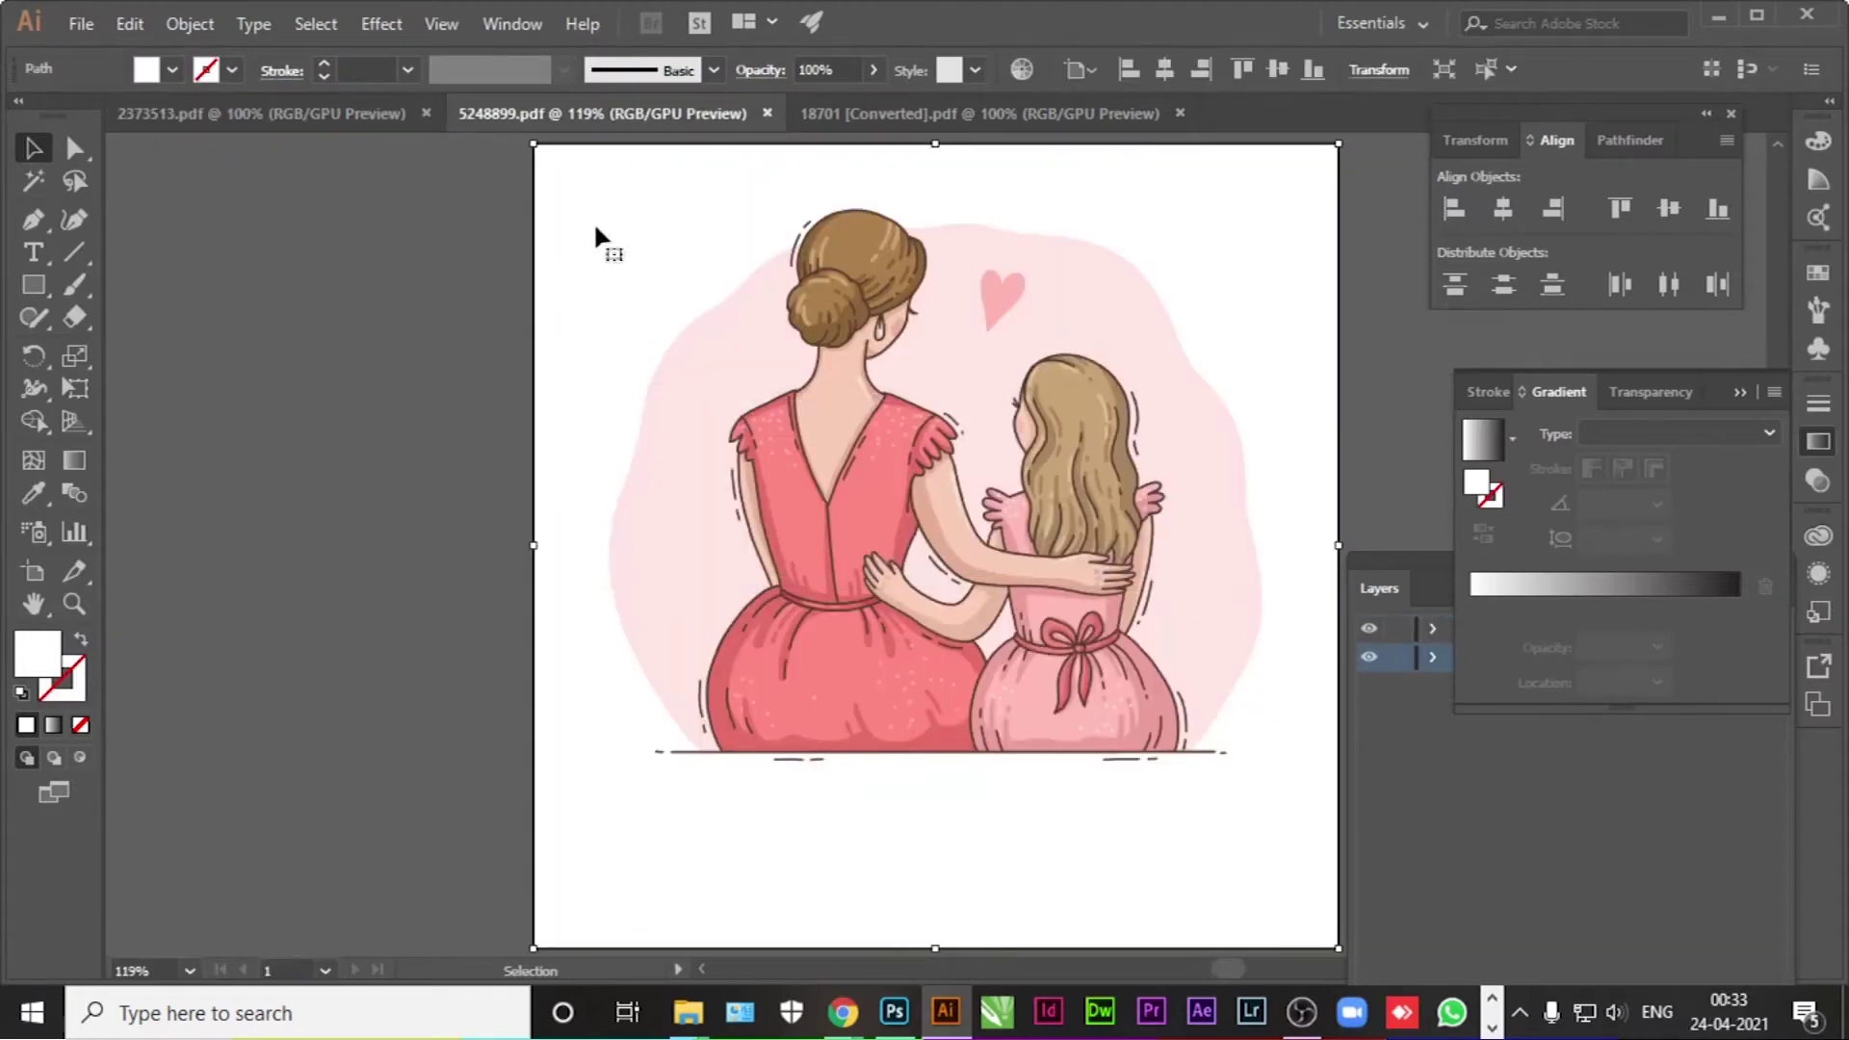
pyautogui.click(593, 337)
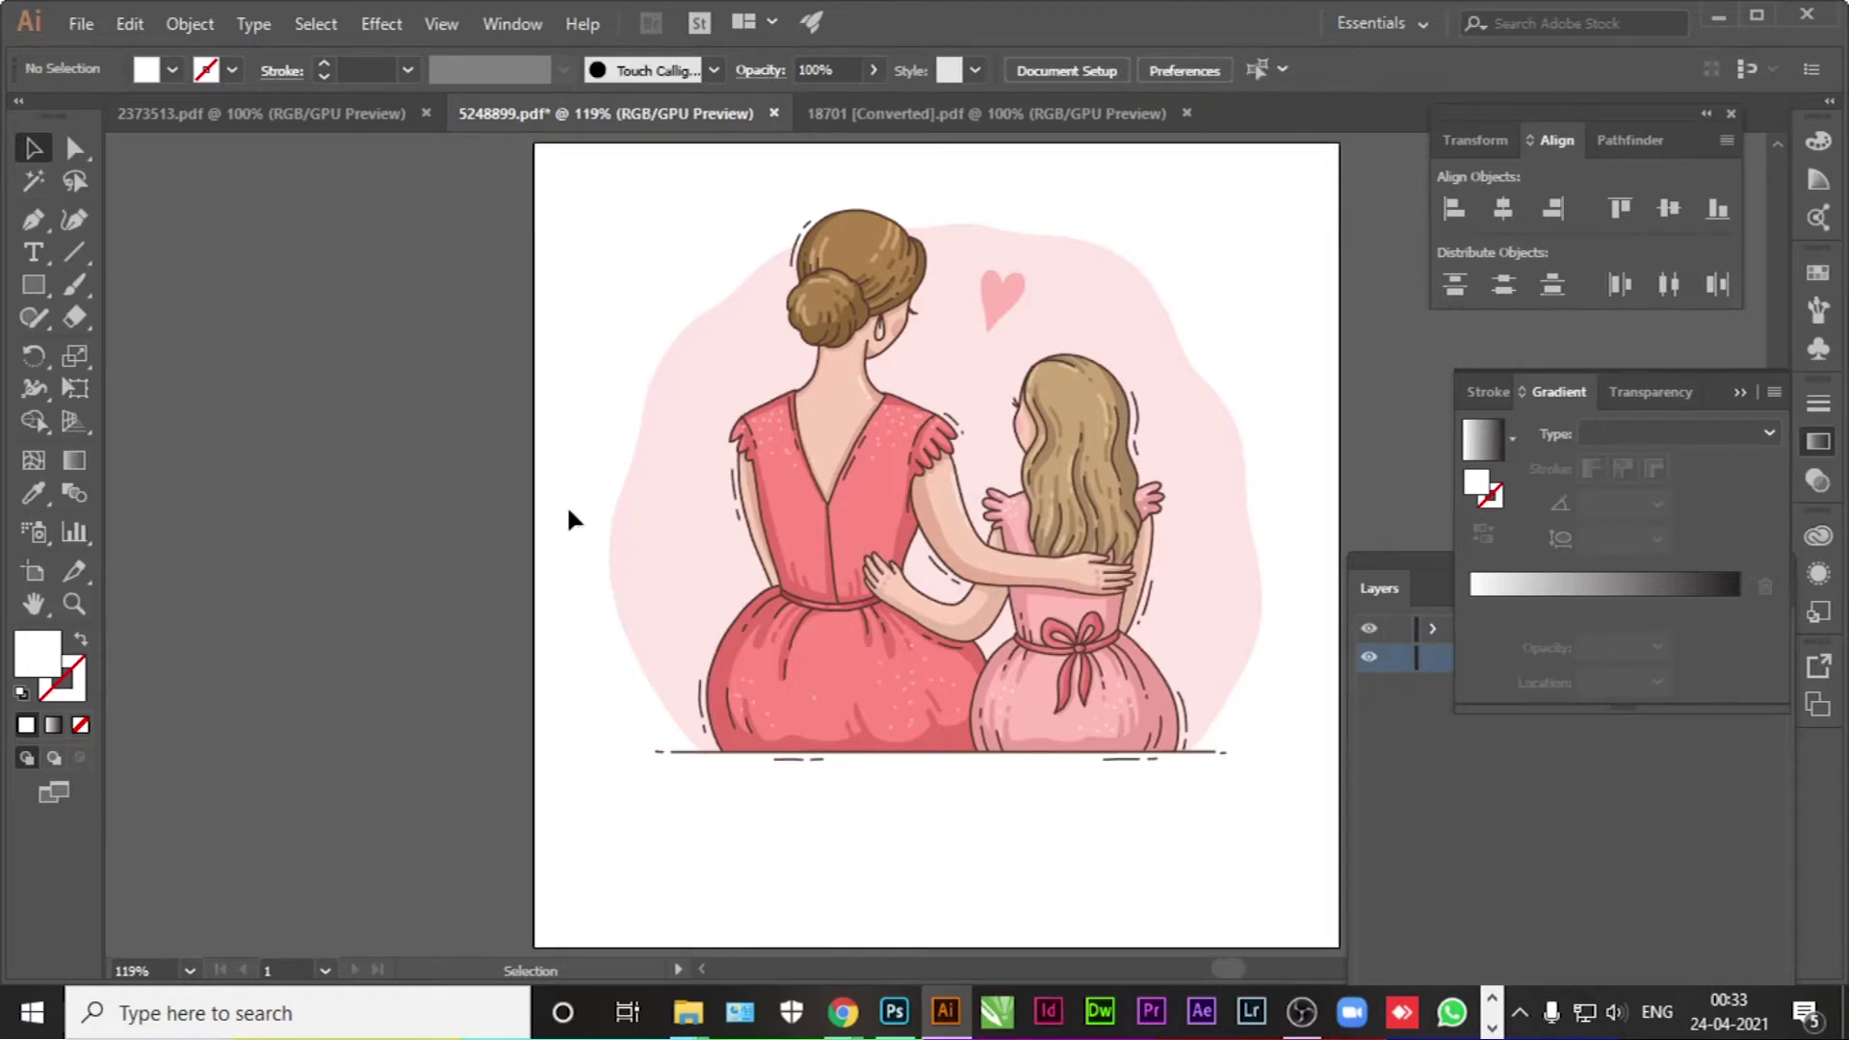
pyautogui.click(664, 397)
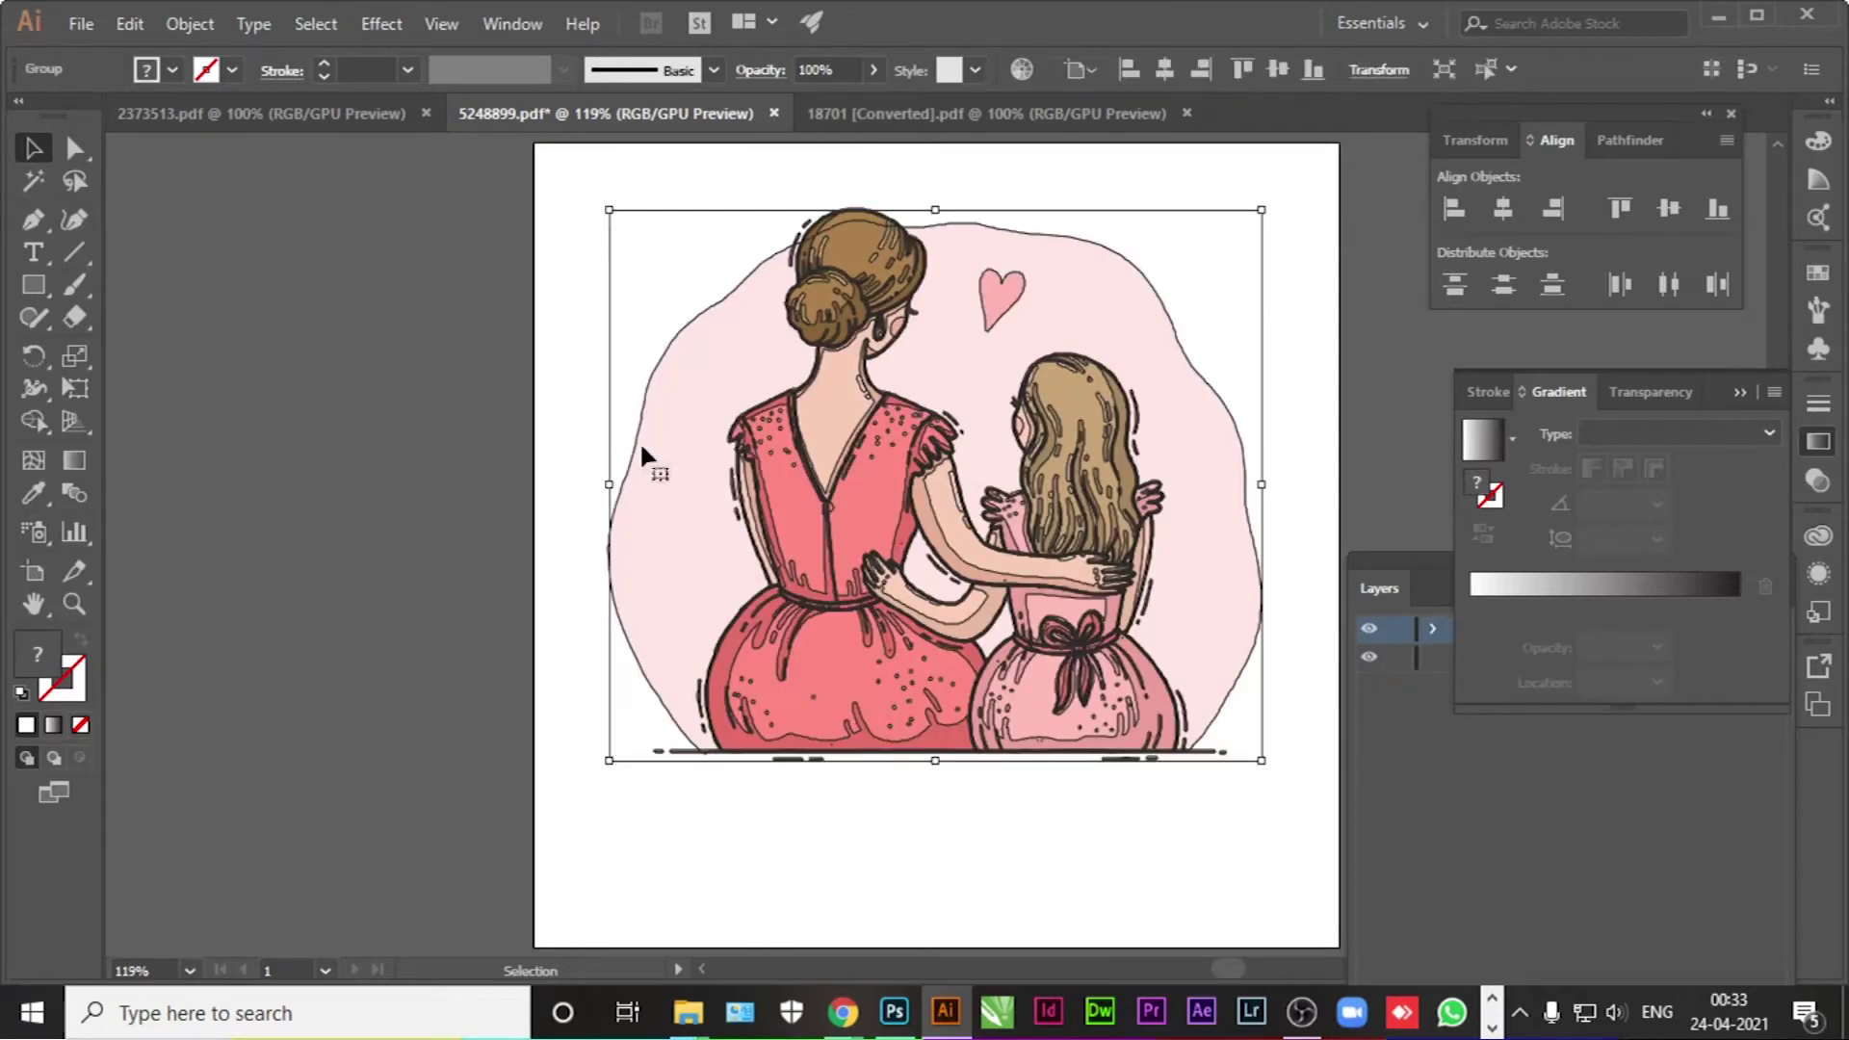
# Step: Isolate the group, delete only the pale pink background blob, and exit isolation mode
pyautogui.doubleClick(666, 448)
pyautogui.click(619, 495)
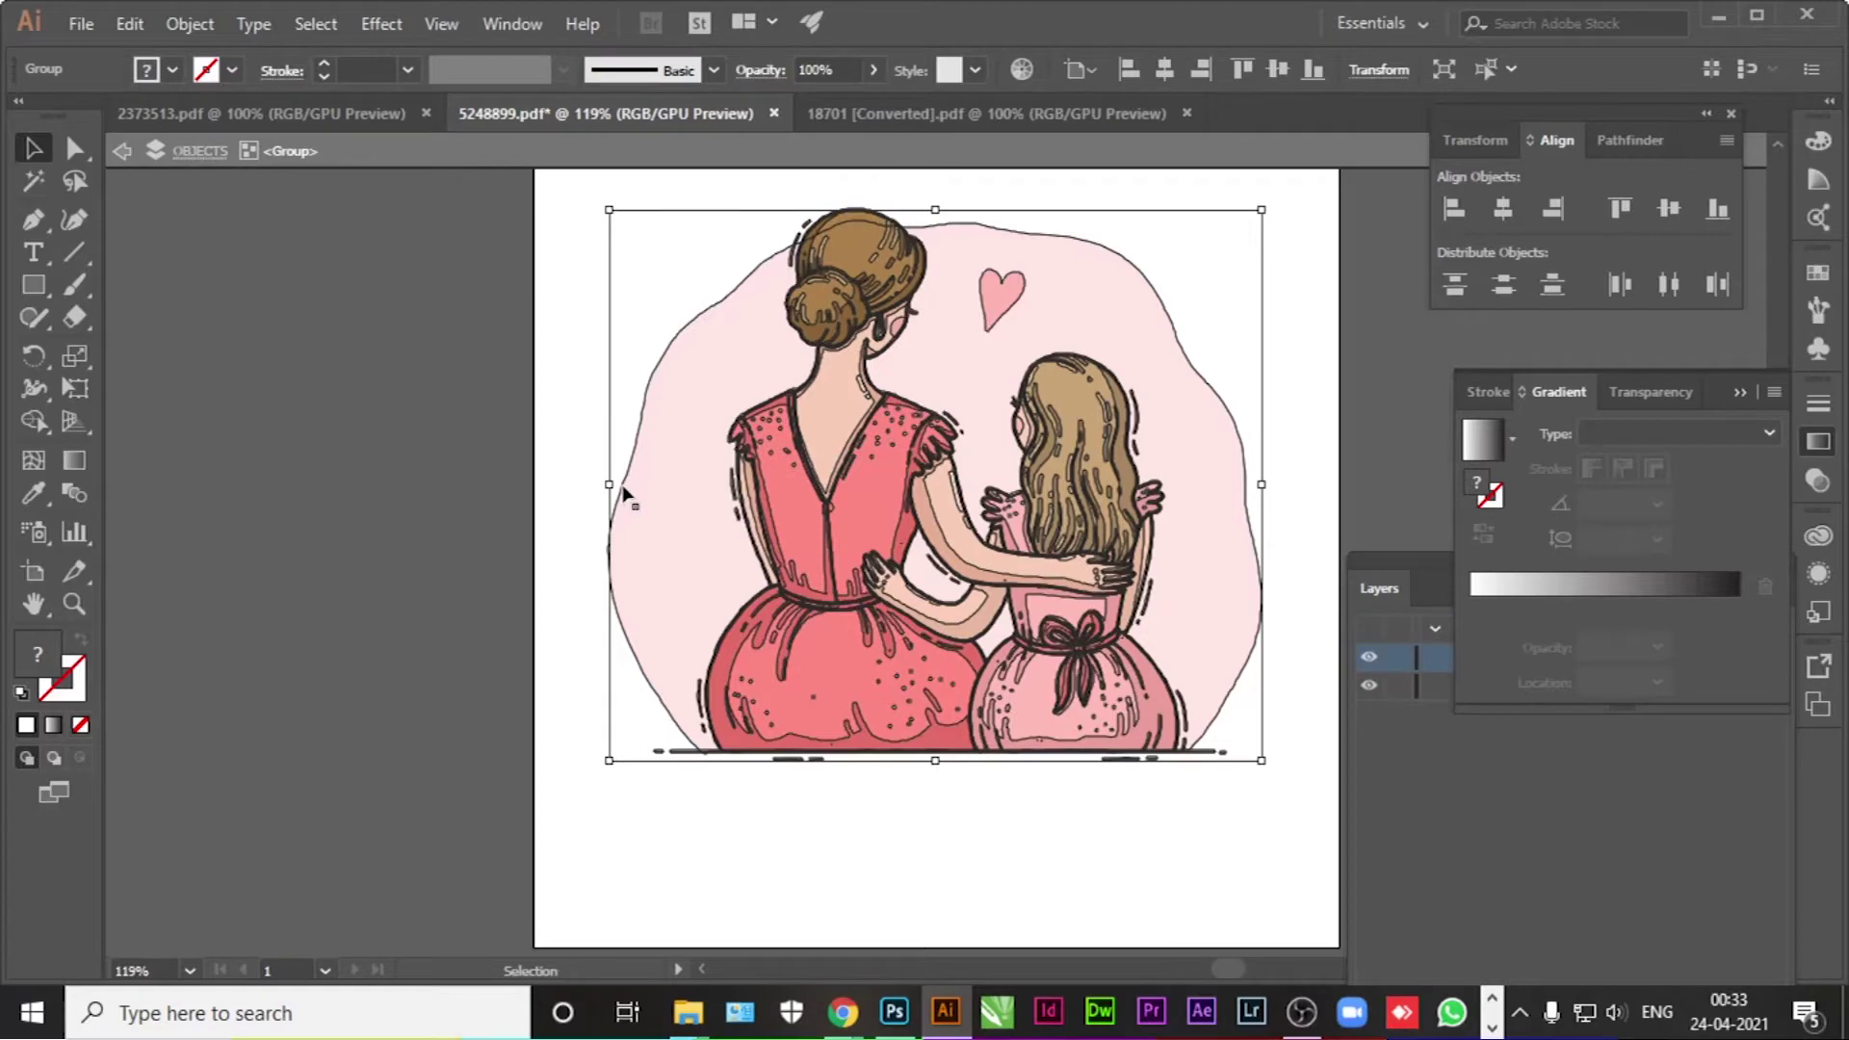
pyautogui.press('Delete')
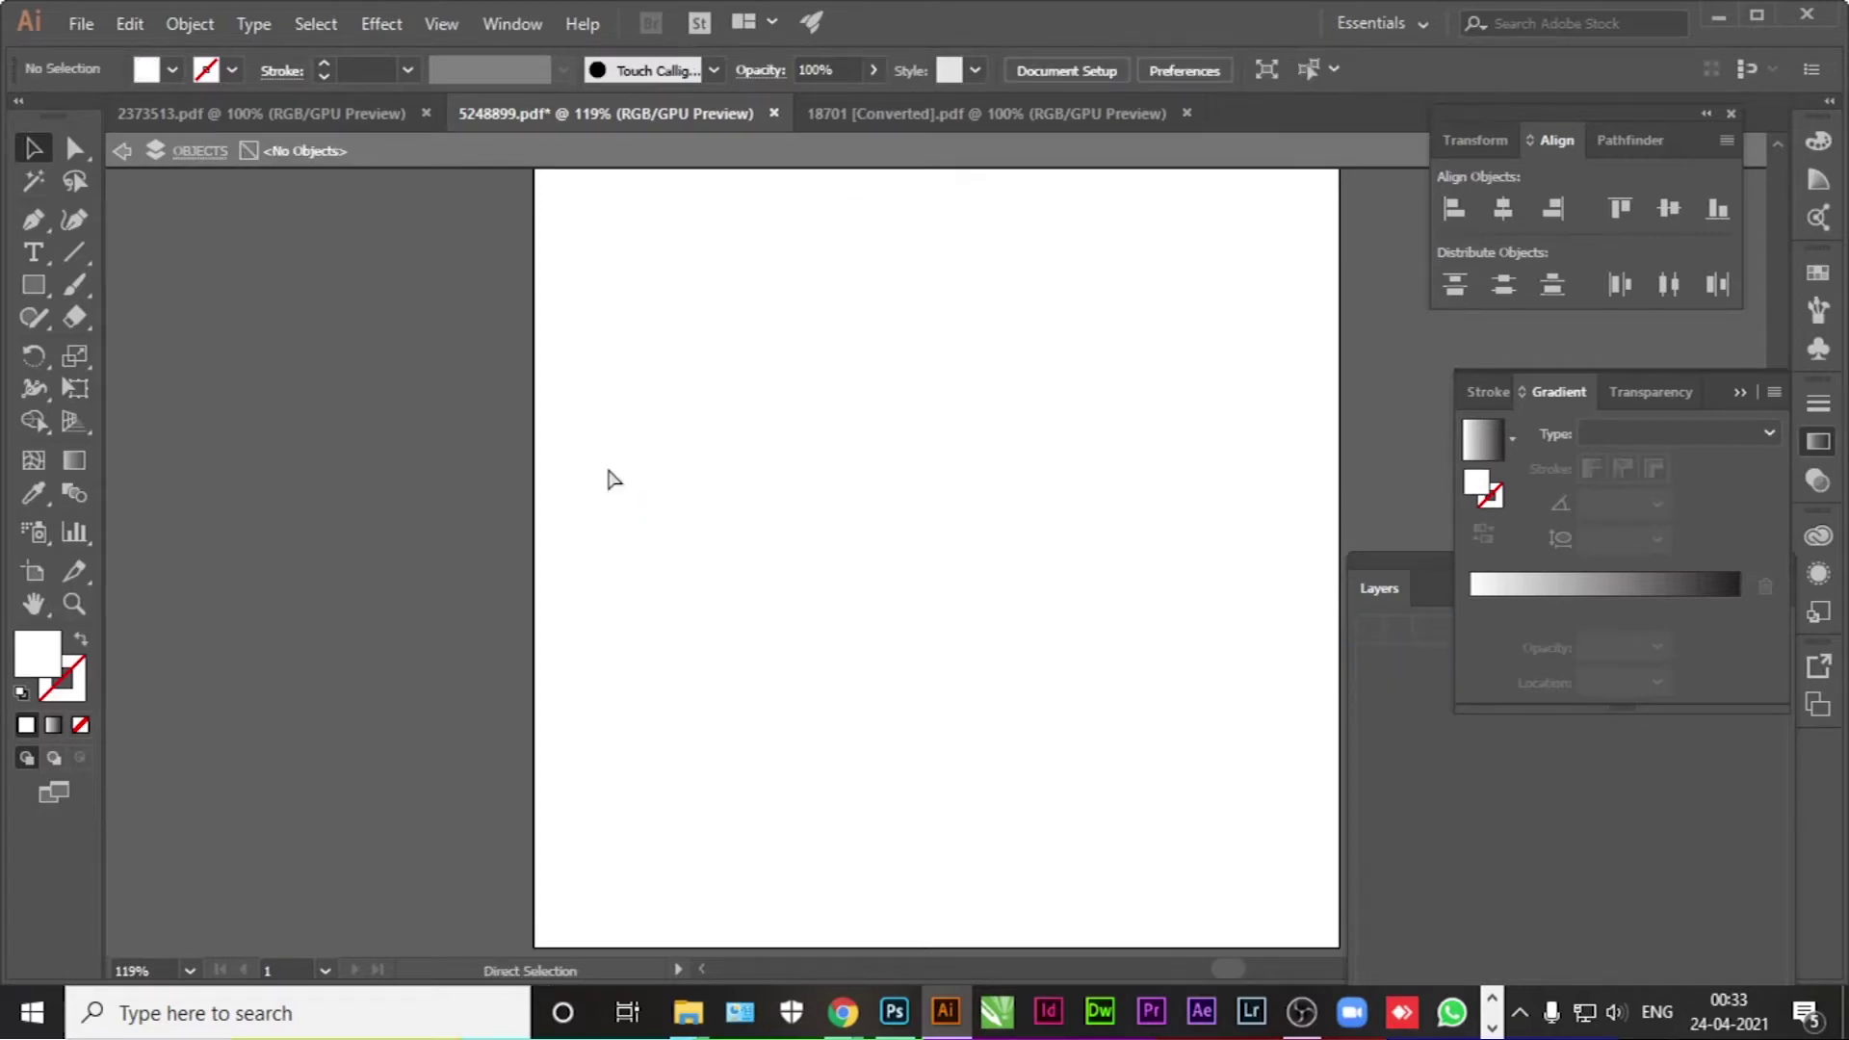
pyautogui.hotkey('ctrl', 'z')
pyautogui.click(495, 400)
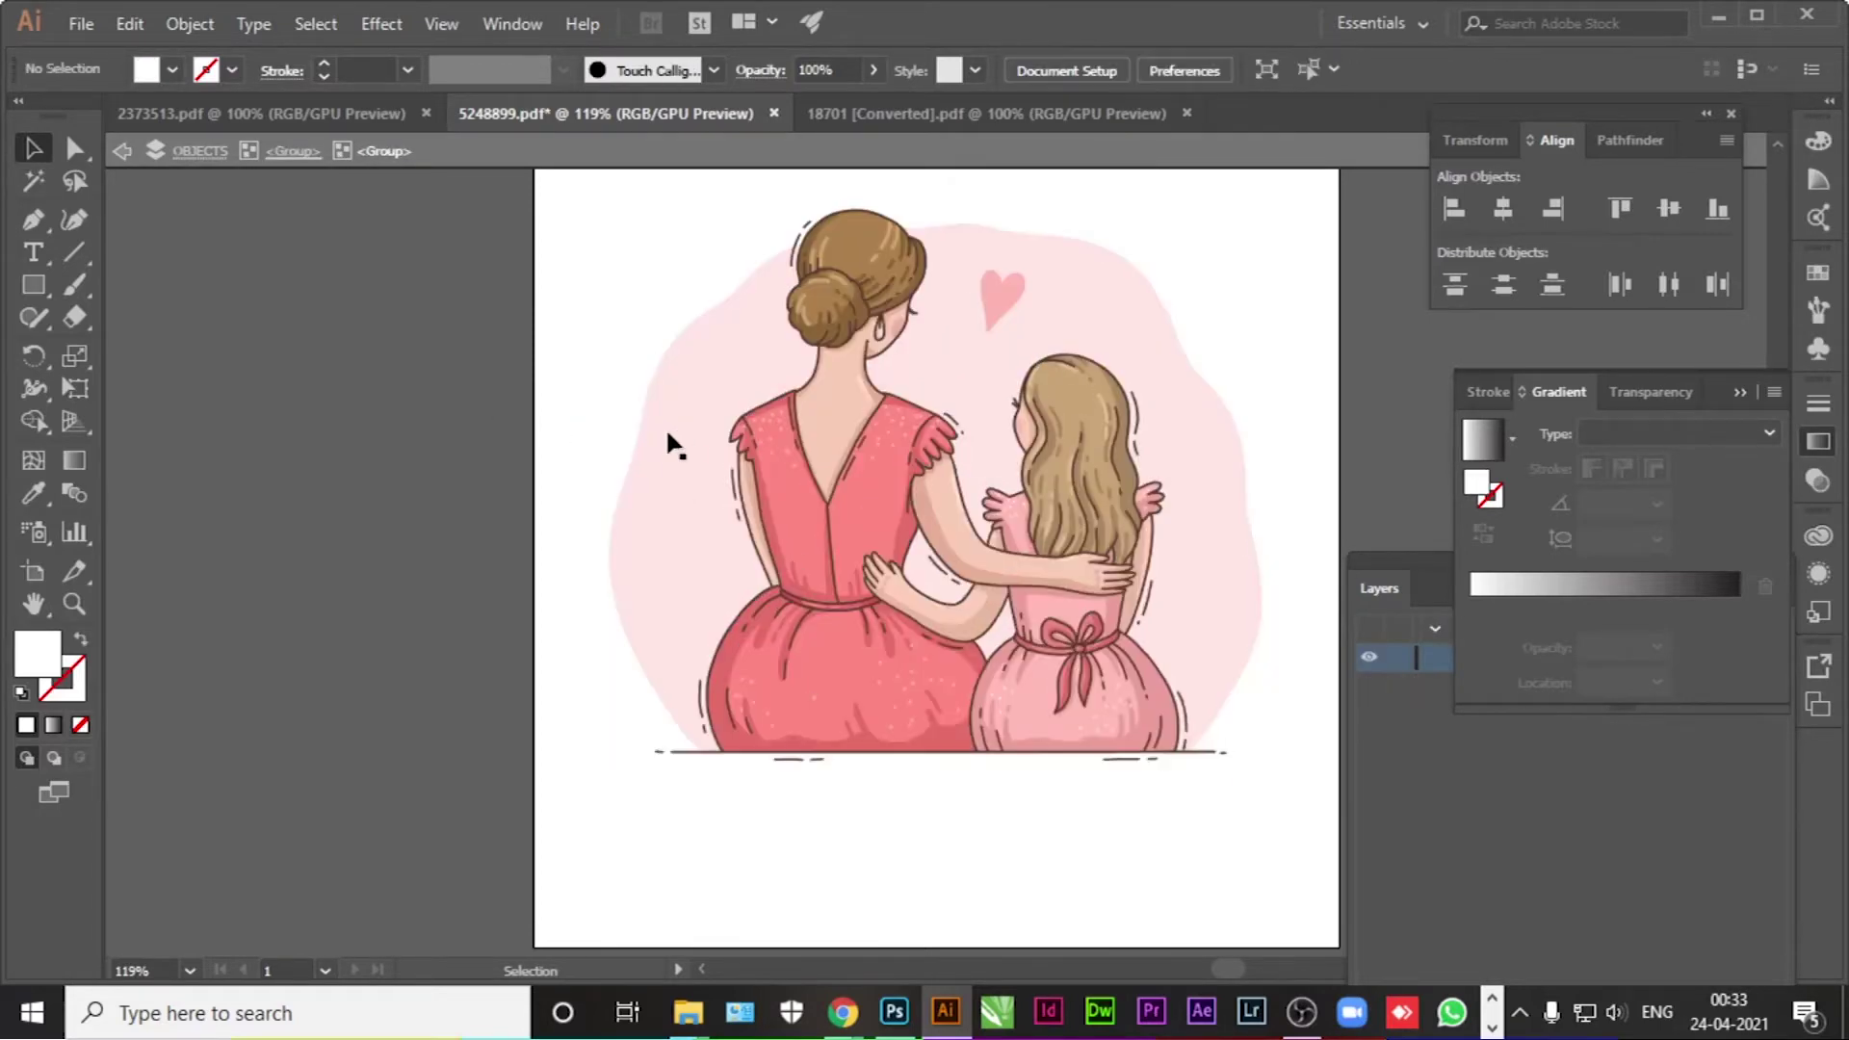
pyautogui.click(613, 529)
pyautogui.press('Delete')
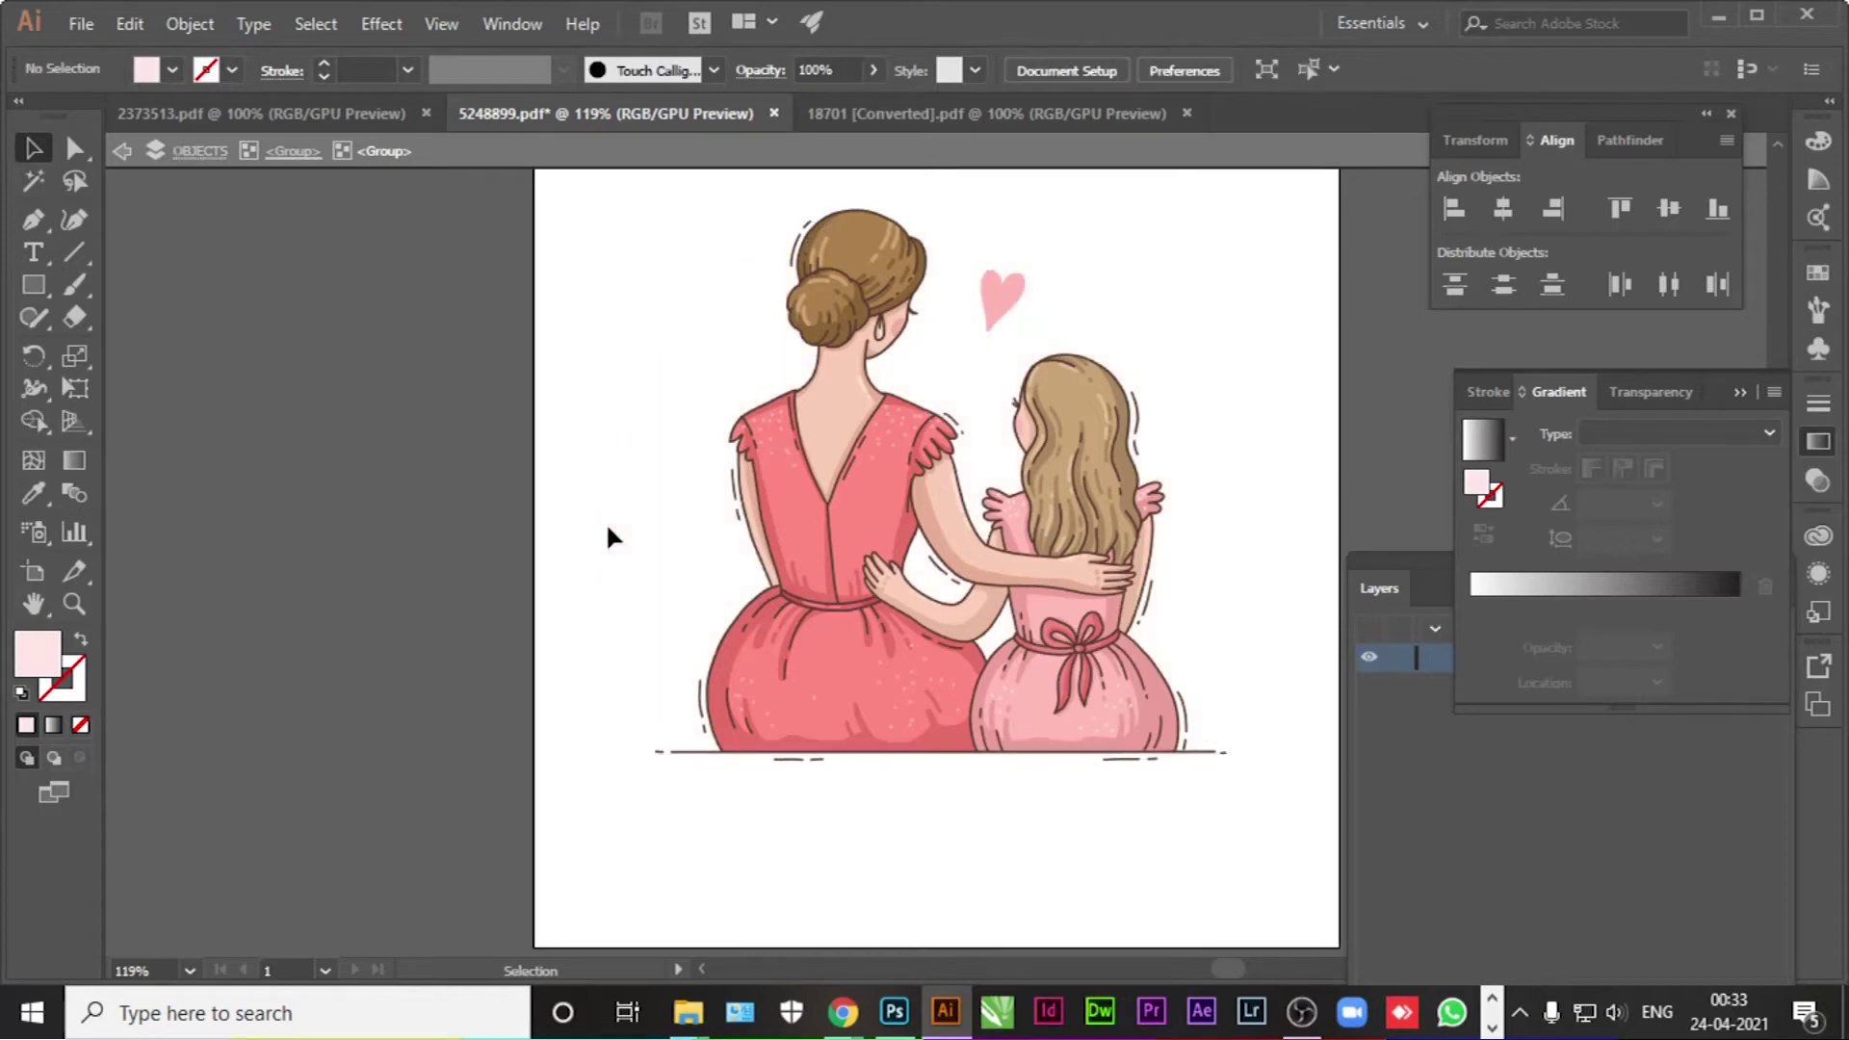
pyautogui.click(122, 152)
pyautogui.click(123, 151)
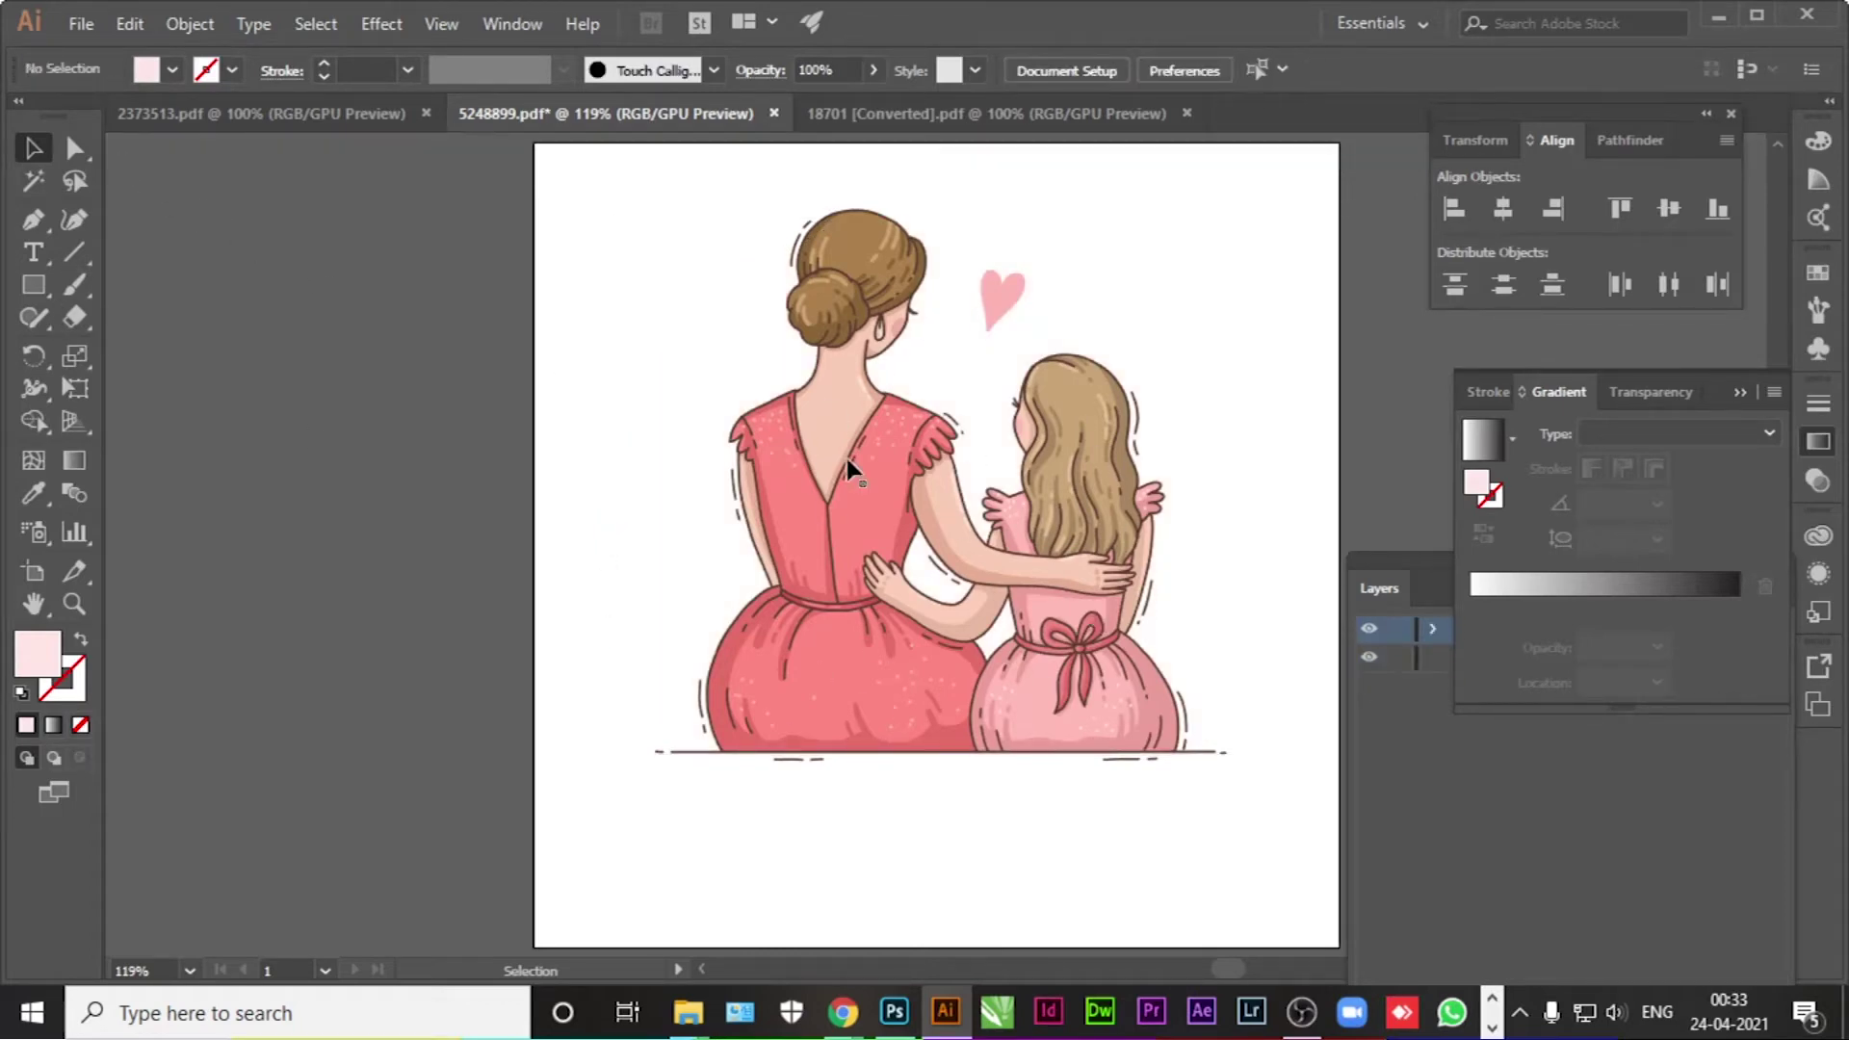
pyautogui.click(82, 27)
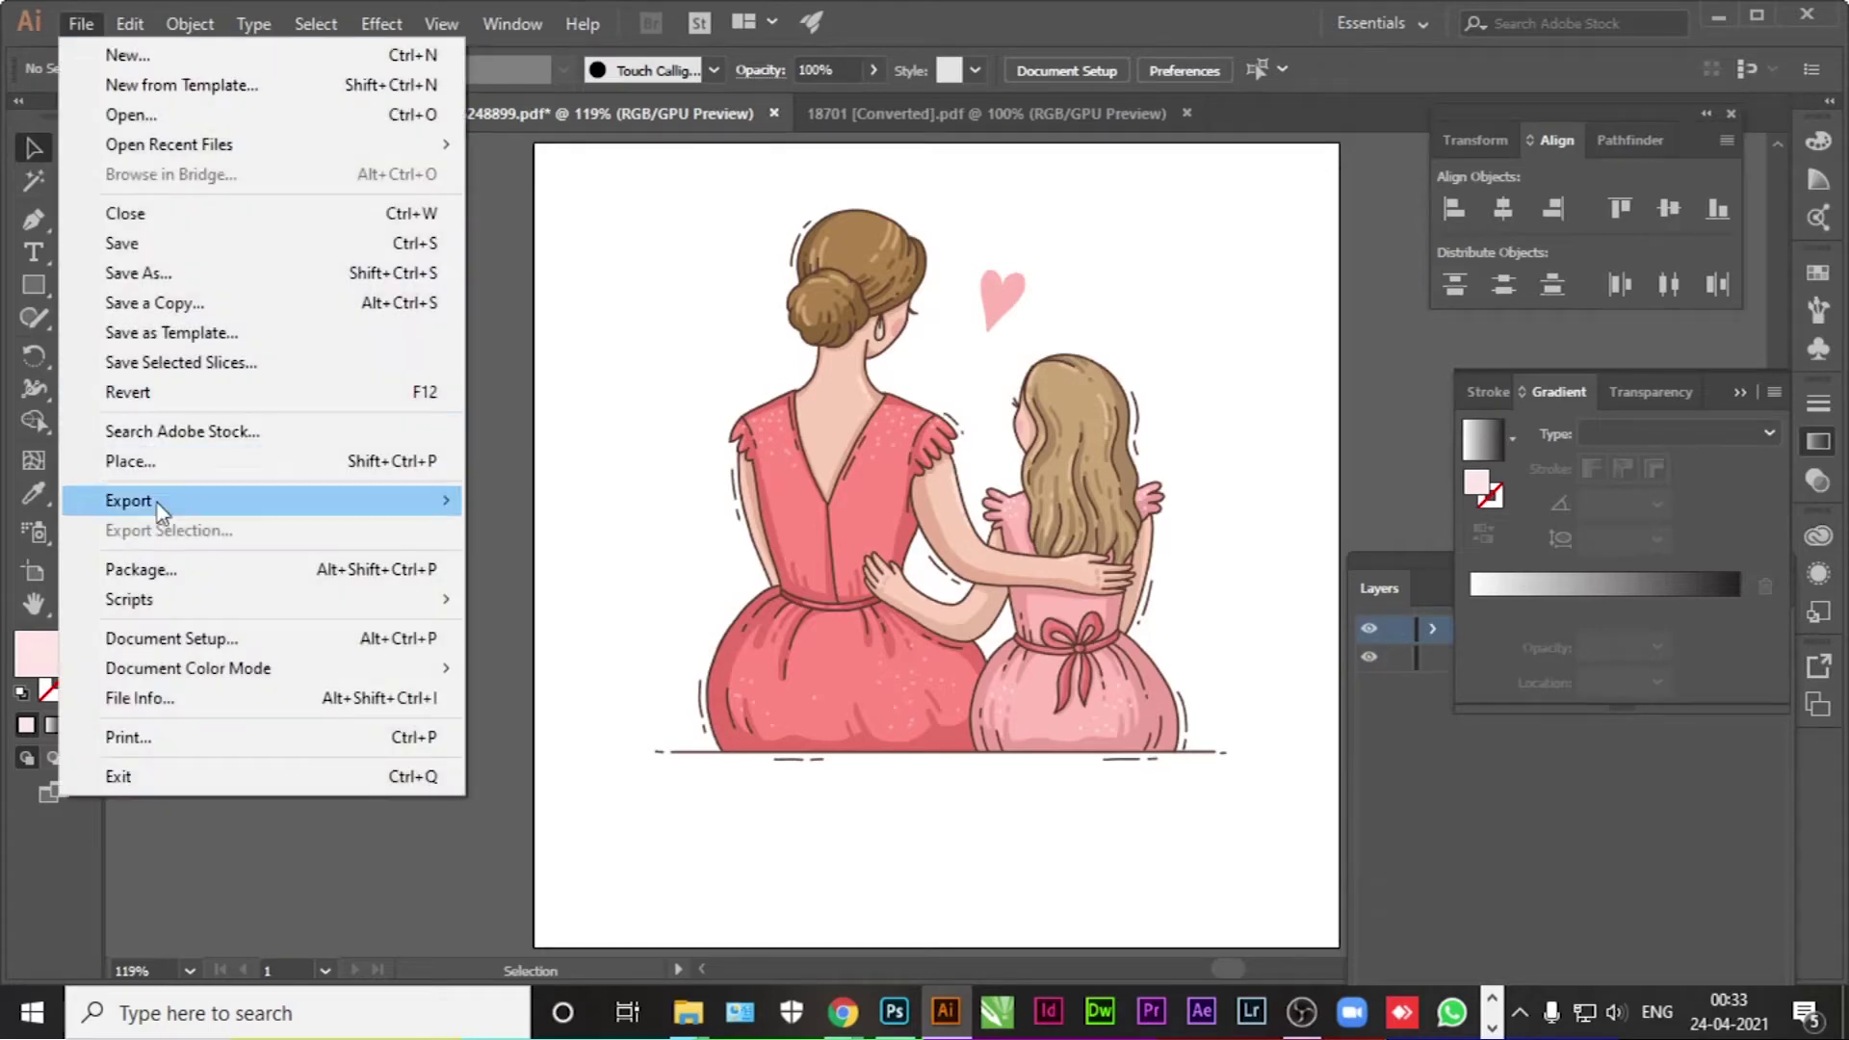
# Step: Export the artwork as 5248899.png at High 300 ppi with a transparent background
pyautogui.click(536, 530)
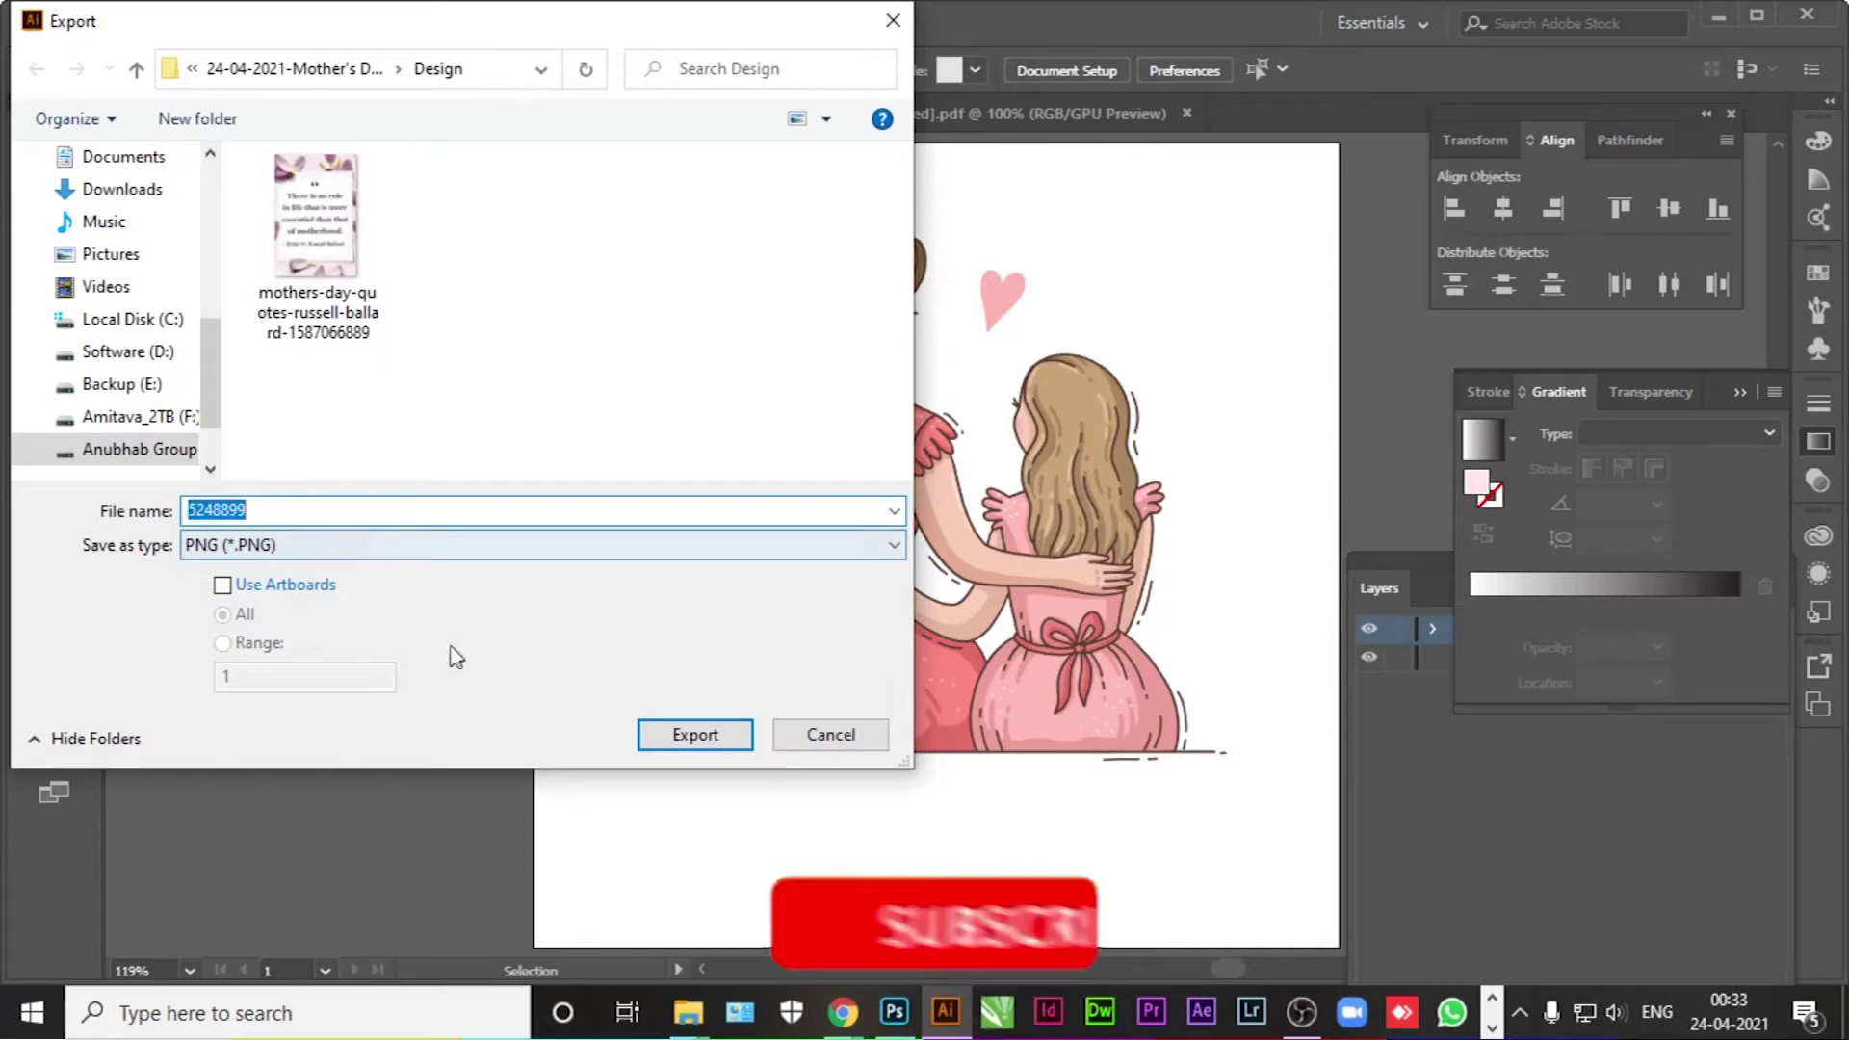
pyautogui.click(694, 737)
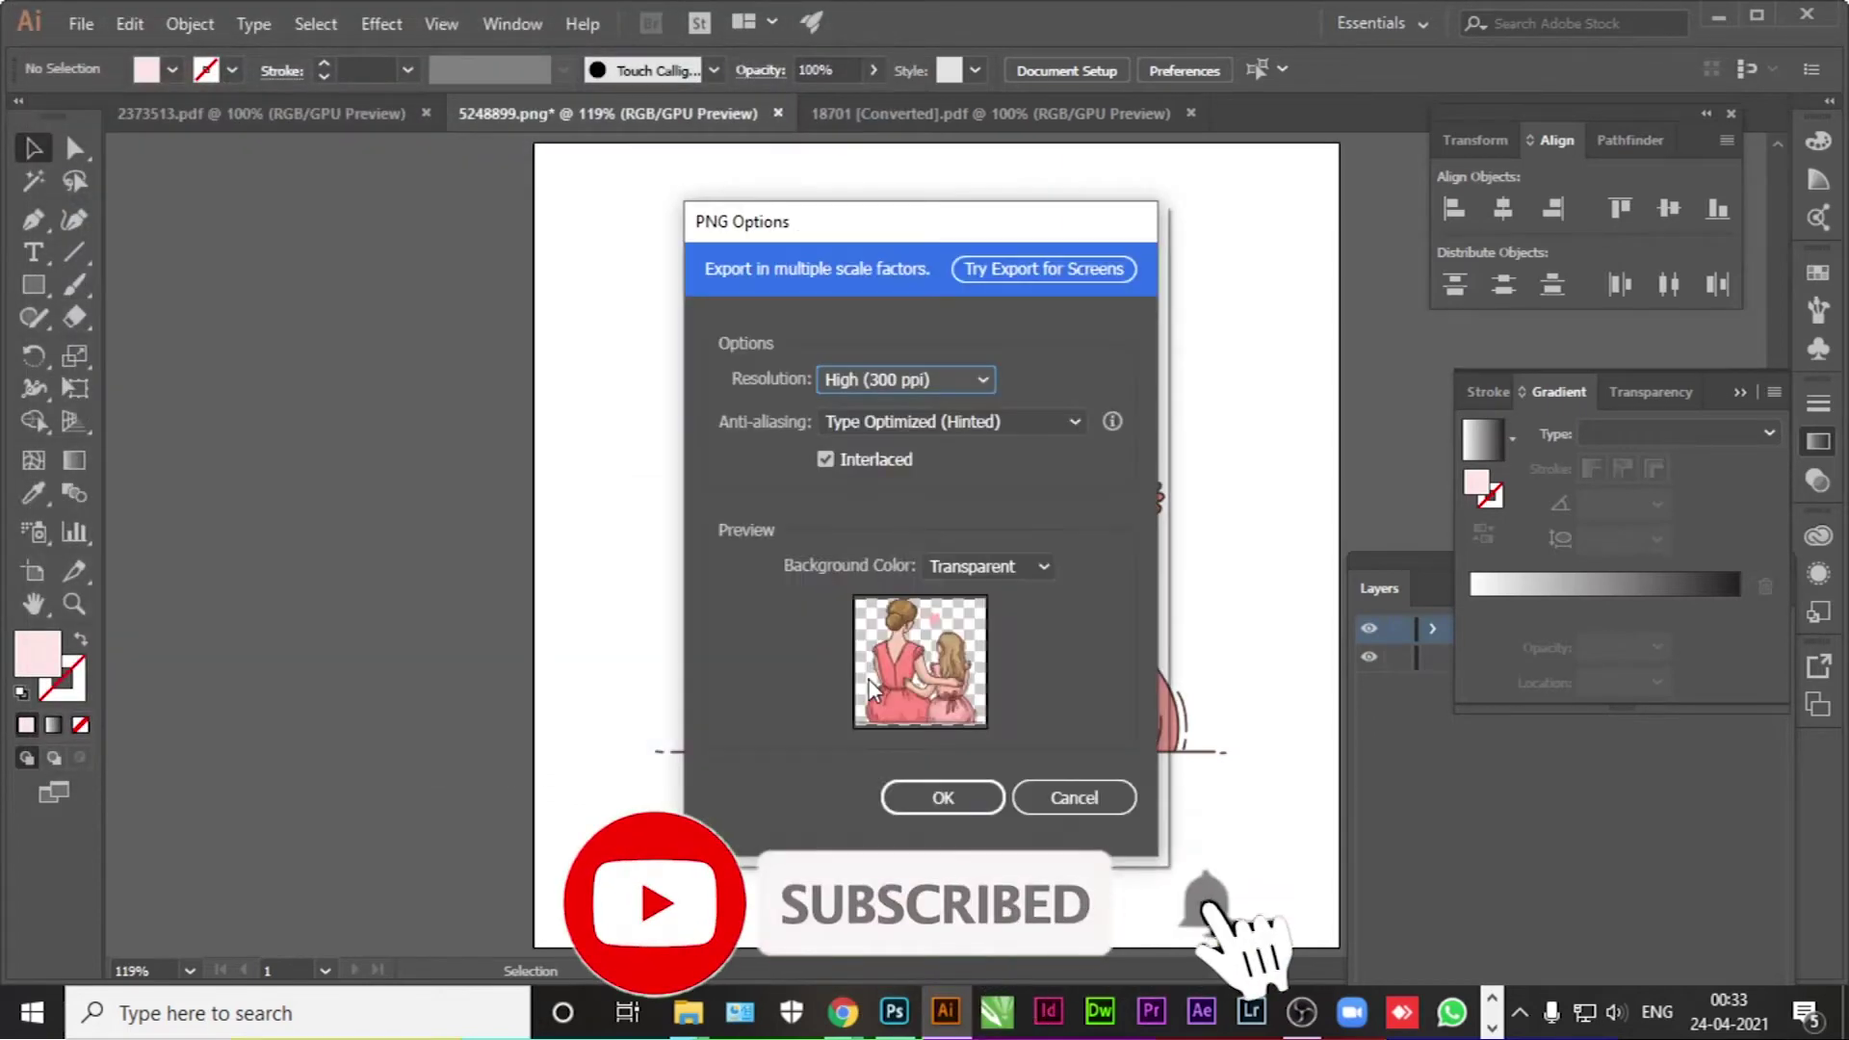
pyautogui.click(943, 797)
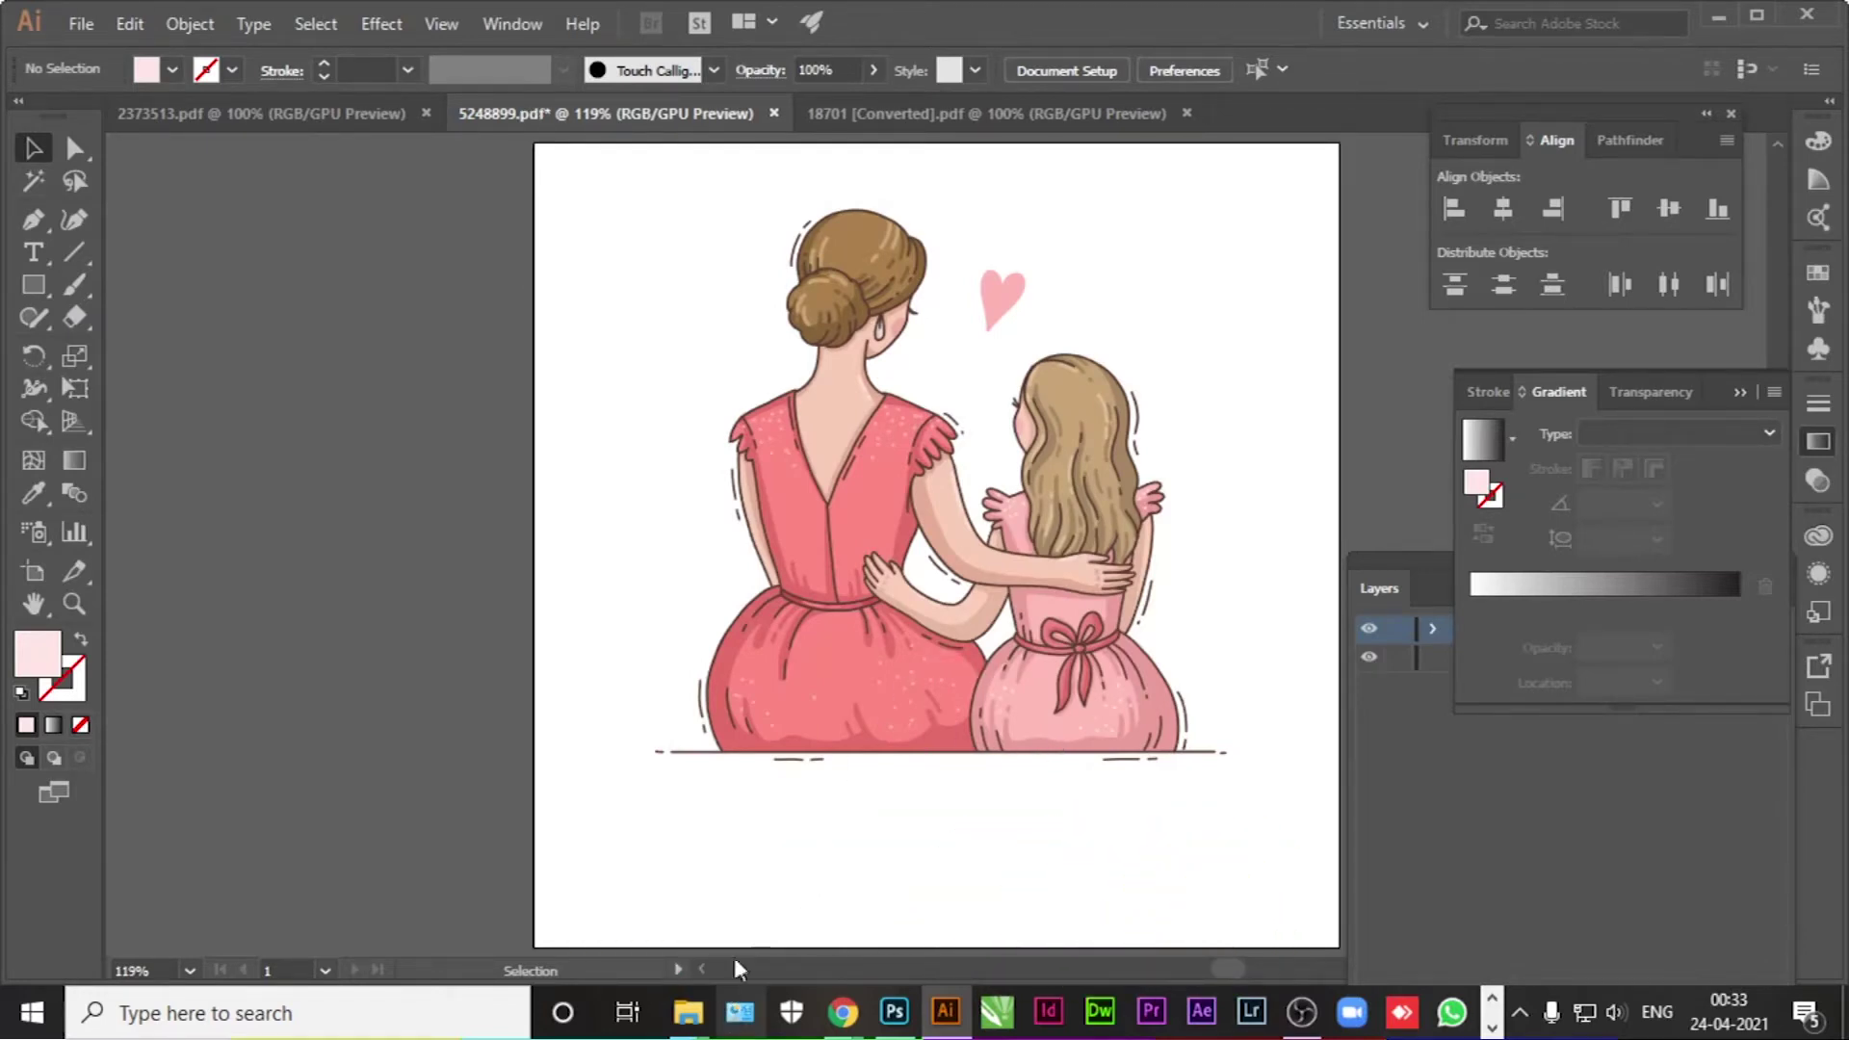
pyautogui.hotkey('alt', 'Tab')
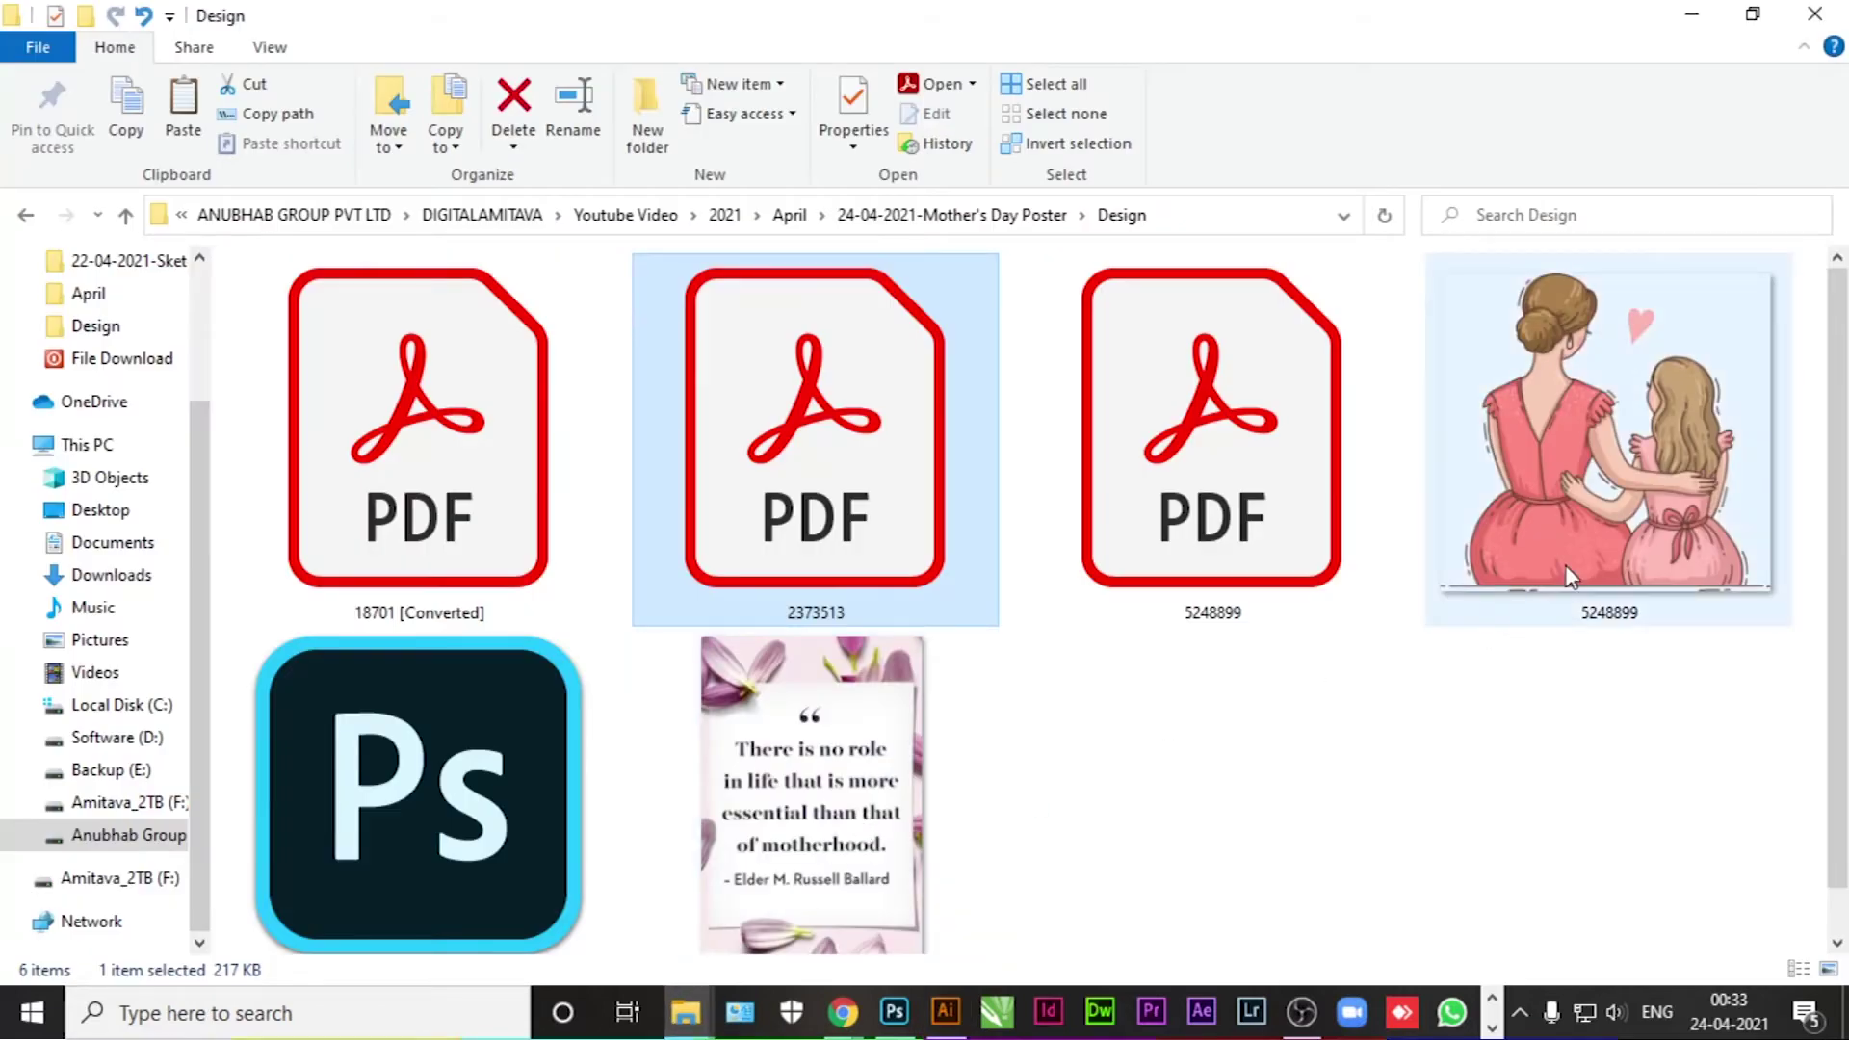
# Step: Open the exported PNG and duplicate its layer into the Mother's Day poster as Layer 2
pyautogui.moveTo(1588, 502); pyautogui.dragTo(913, 1014)
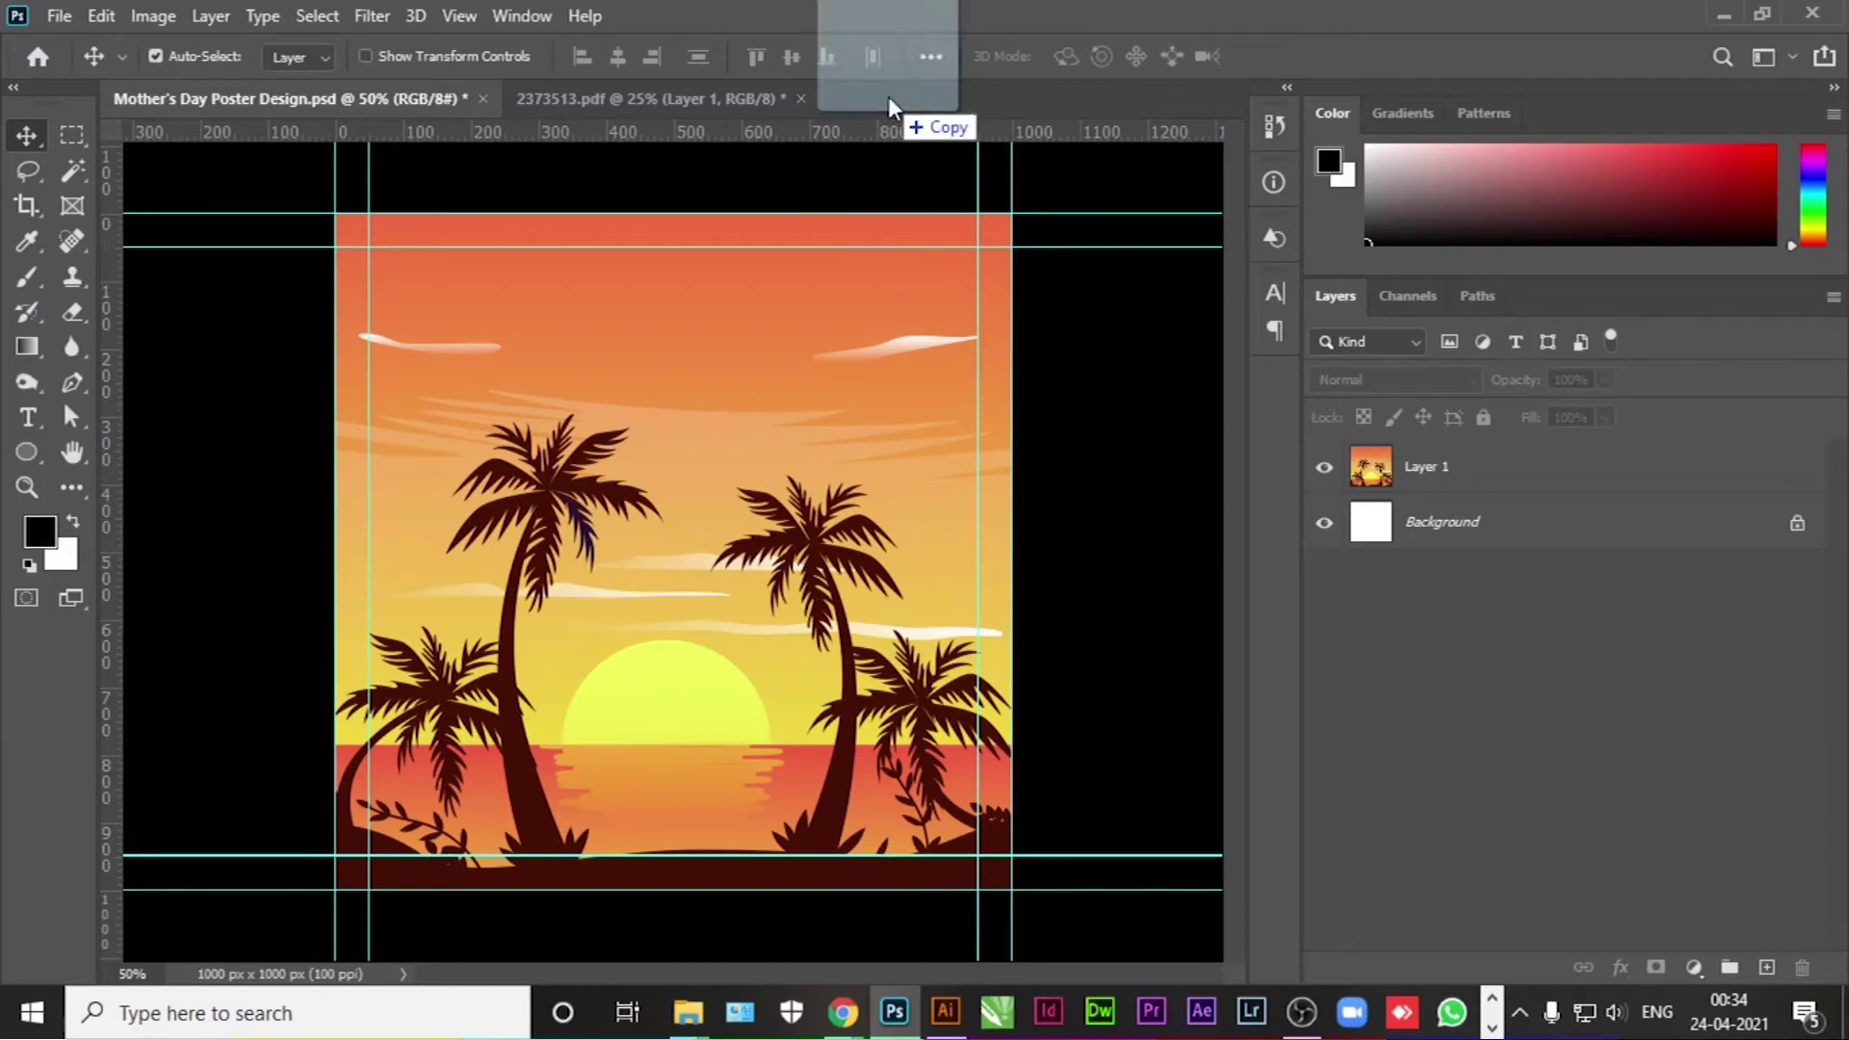
pyautogui.moveTo(913, 1013); pyautogui.dragTo(888, 97)
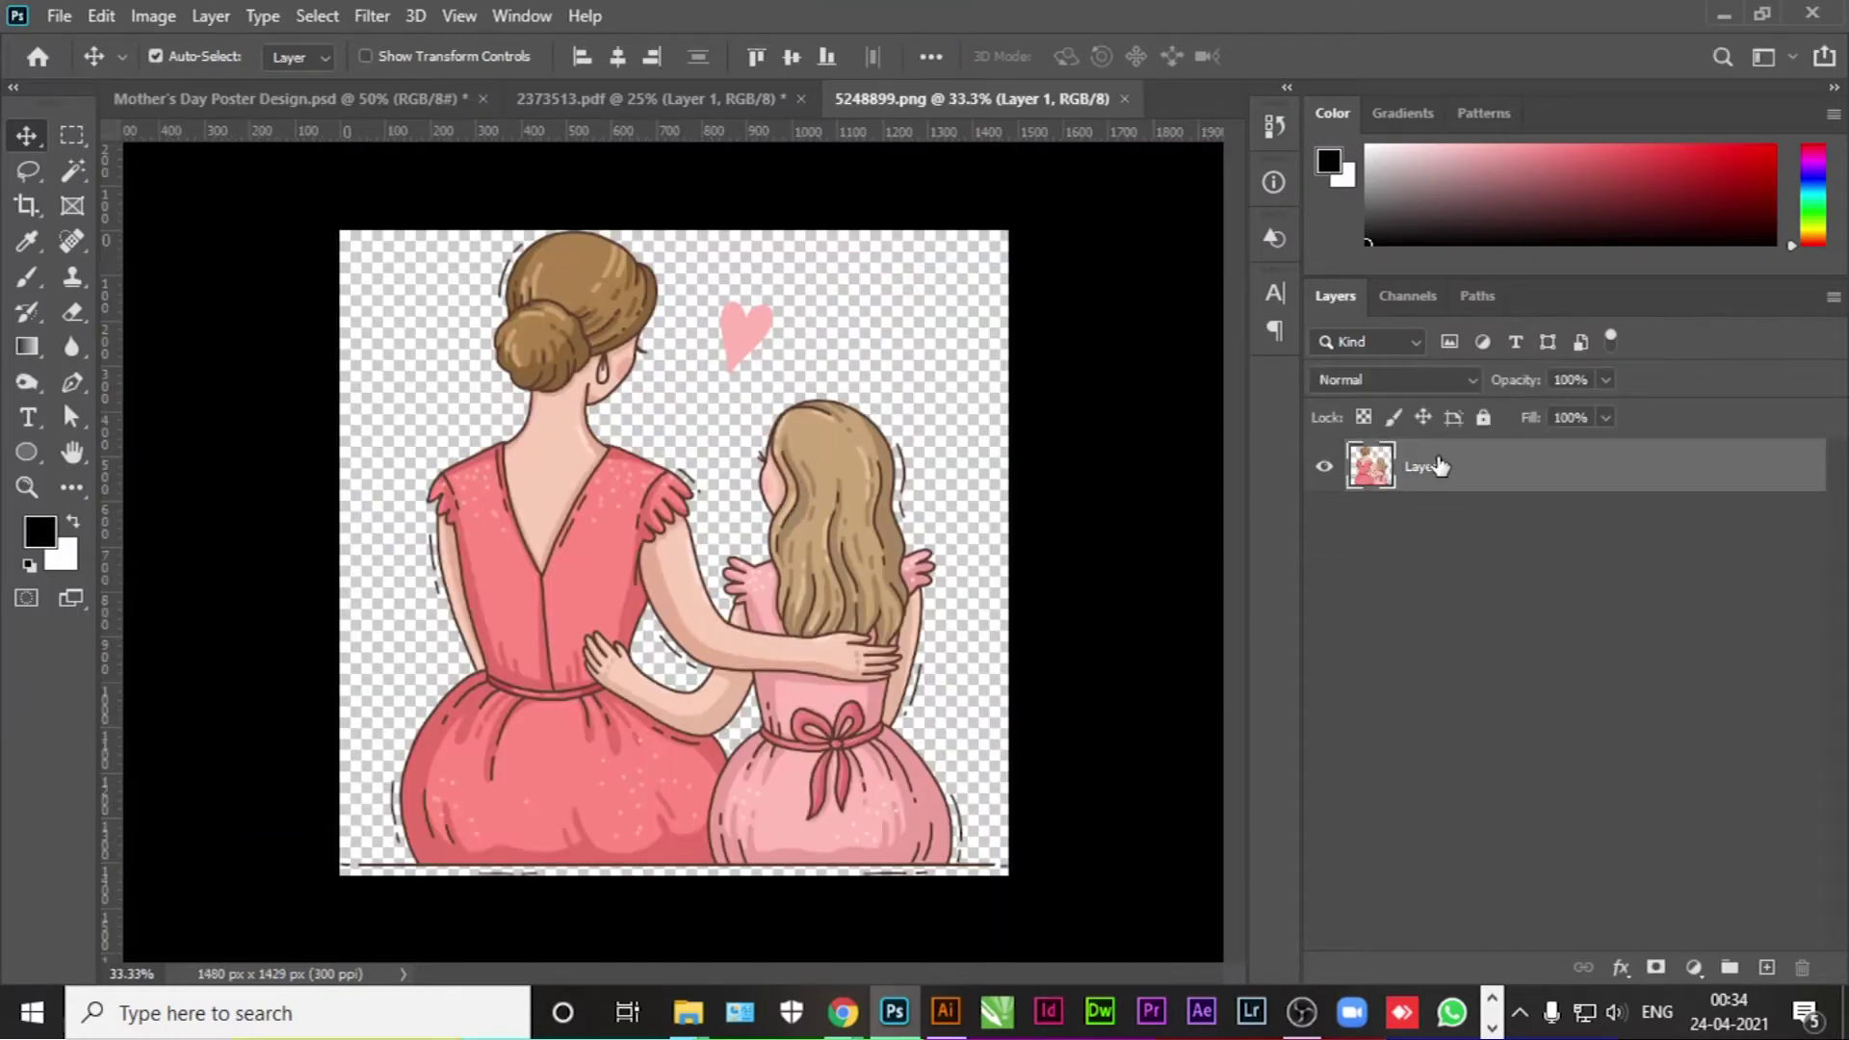
pyautogui.rightClick(1439, 466)
pyautogui.click(1479, 149)
pyautogui.click(857, 362)
pyautogui.click(837, 404)
pyautogui.click(1144, 262)
# Step: Close the PNG and the sunset PDF documents without saving
pyautogui.hotkey('ctrl', 'w')
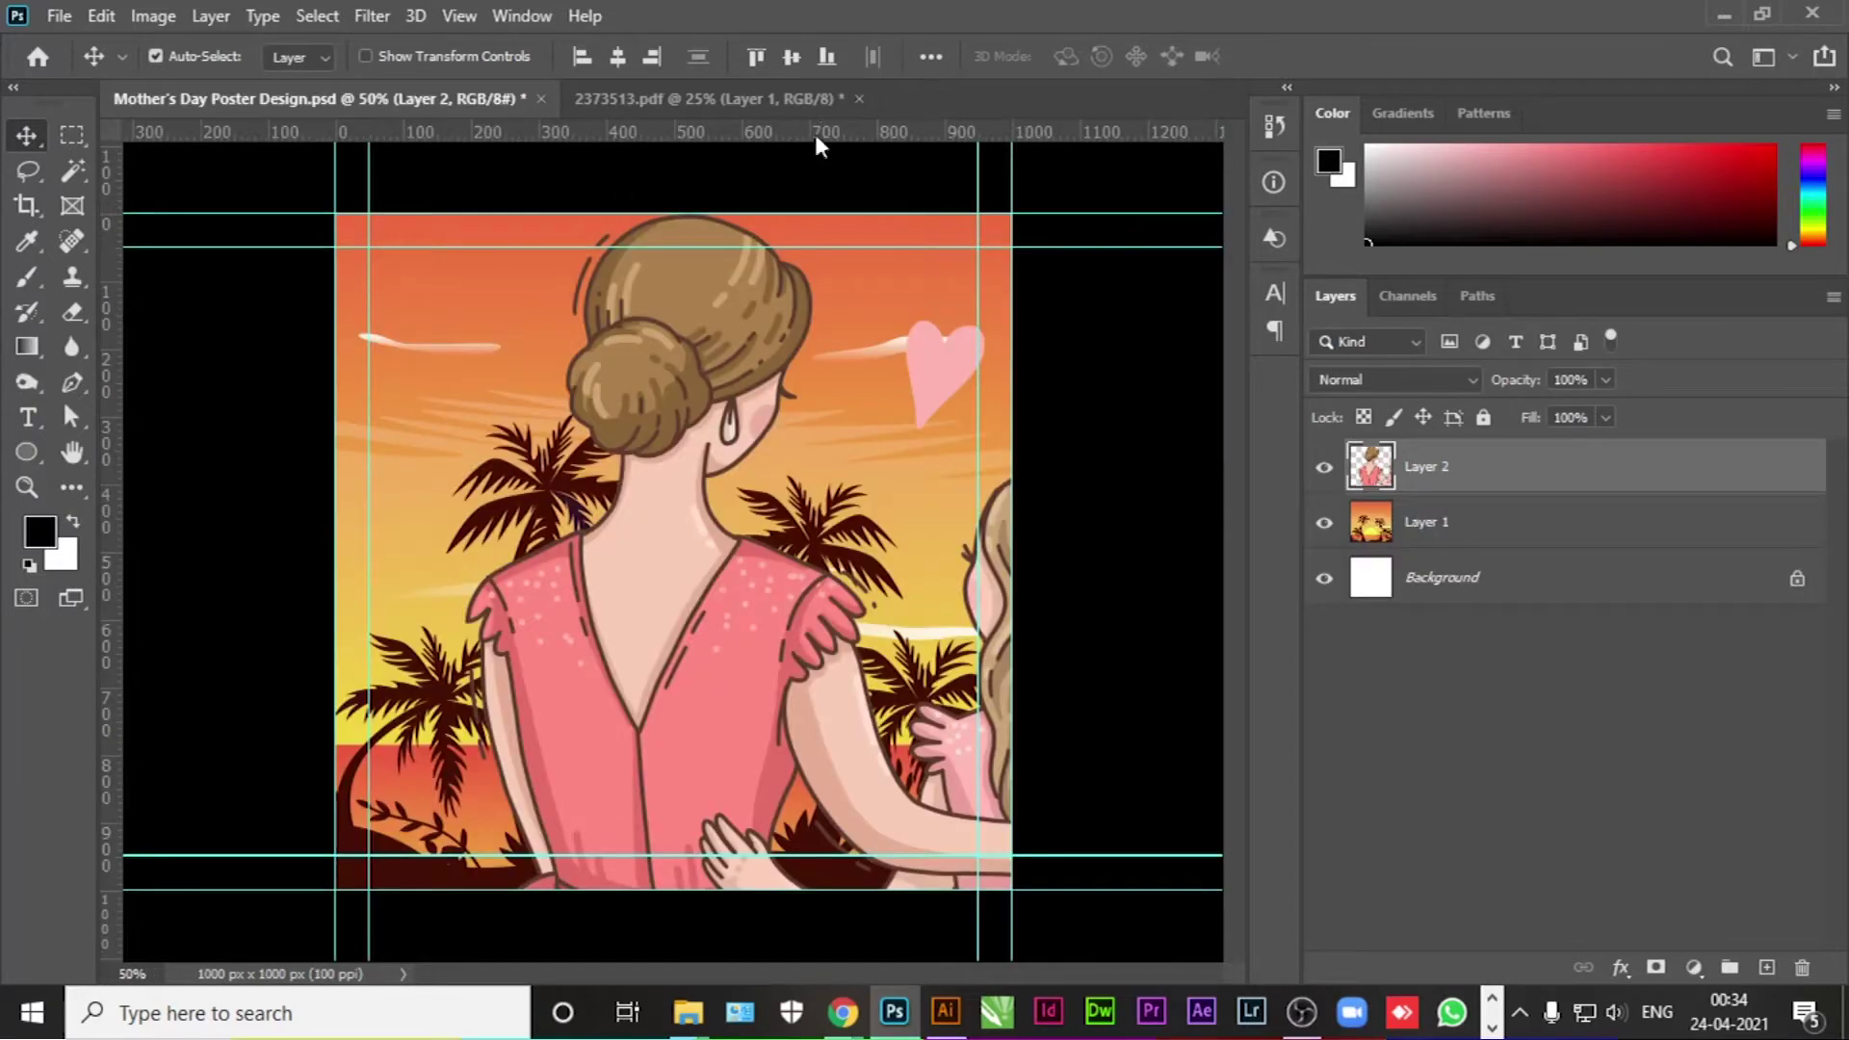
pyautogui.click(857, 106)
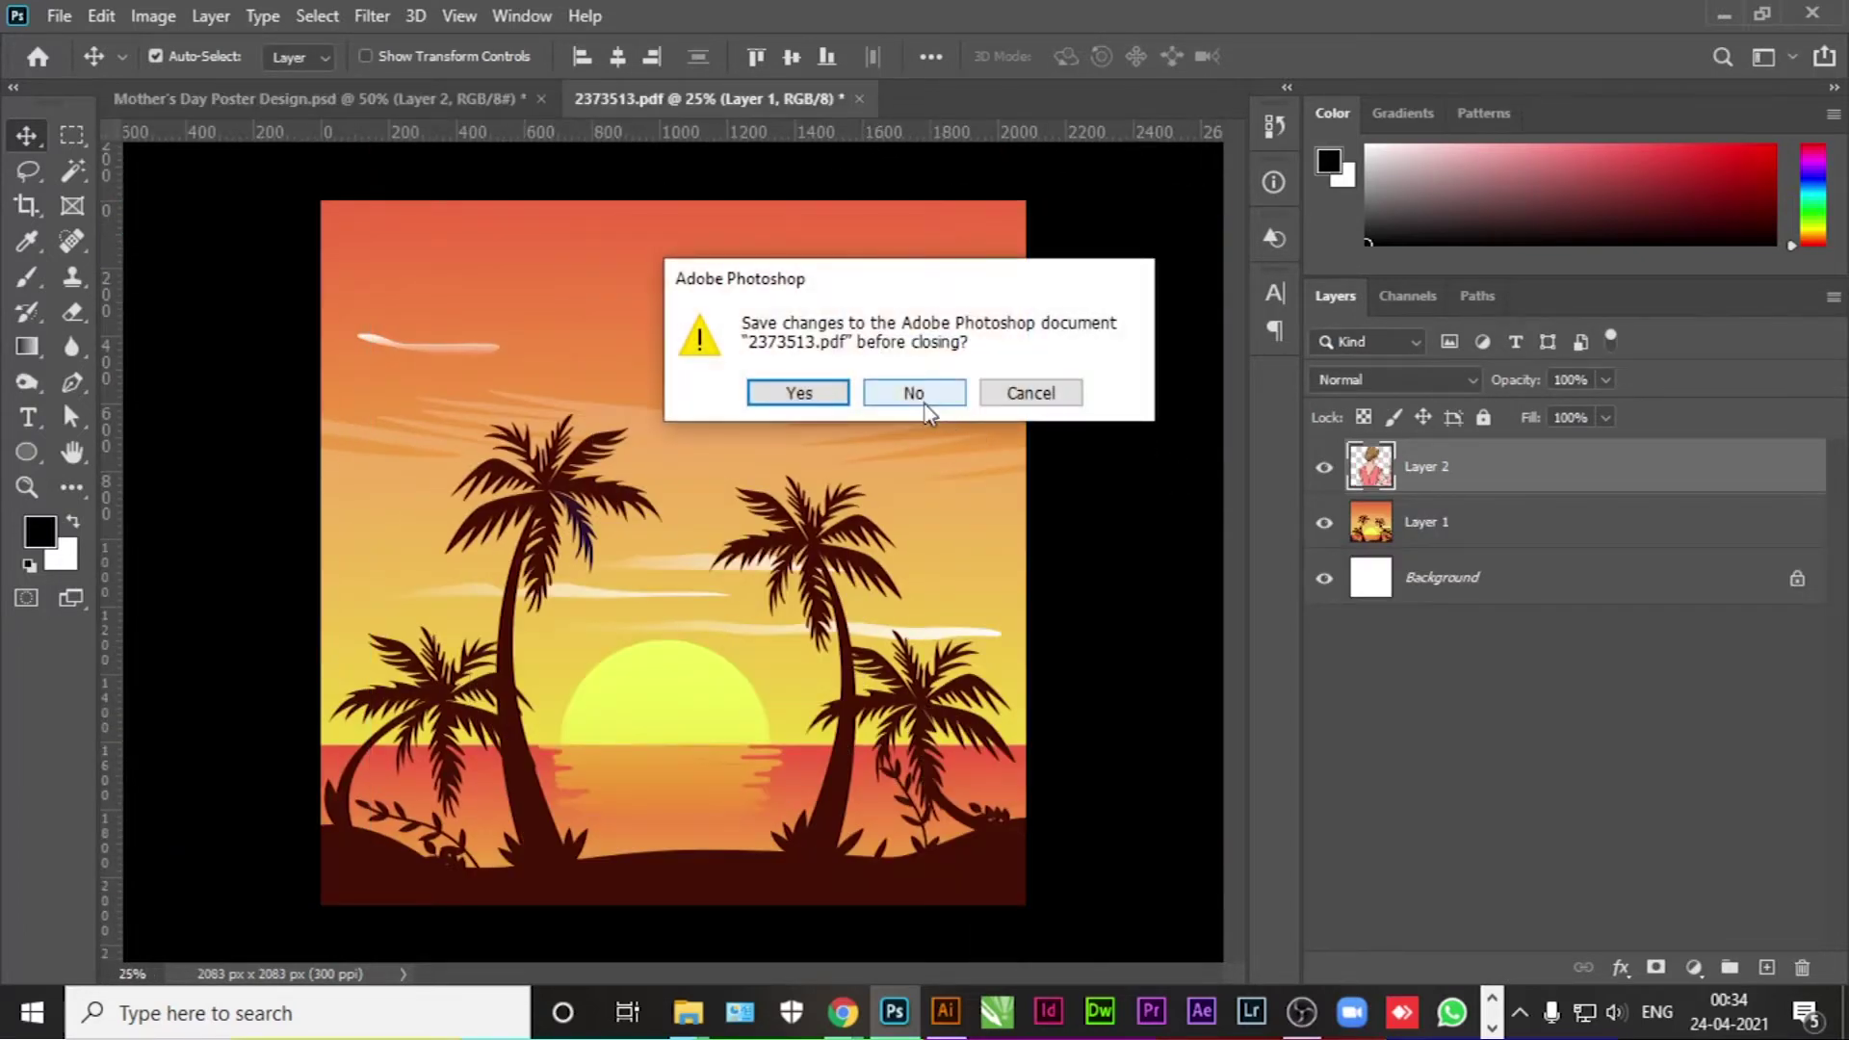
pyautogui.click(915, 392)
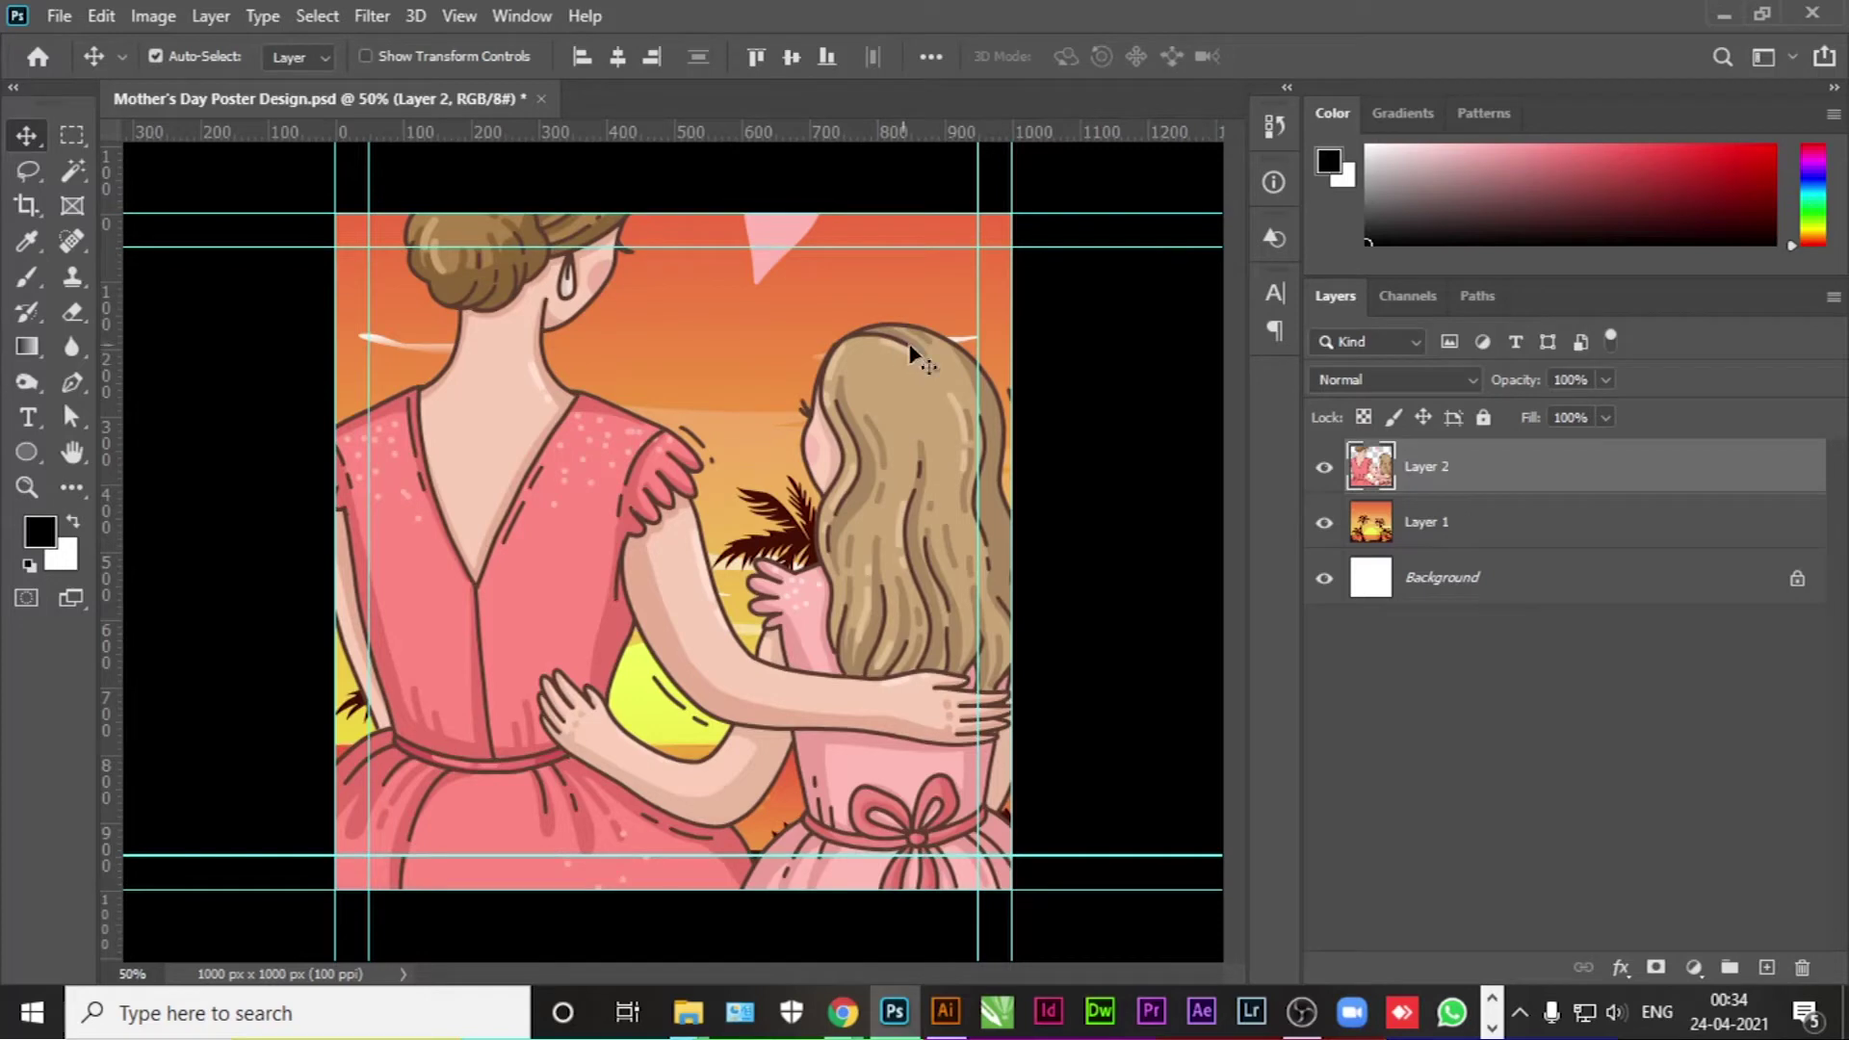
pyautogui.hotkey('ctrl', 't')
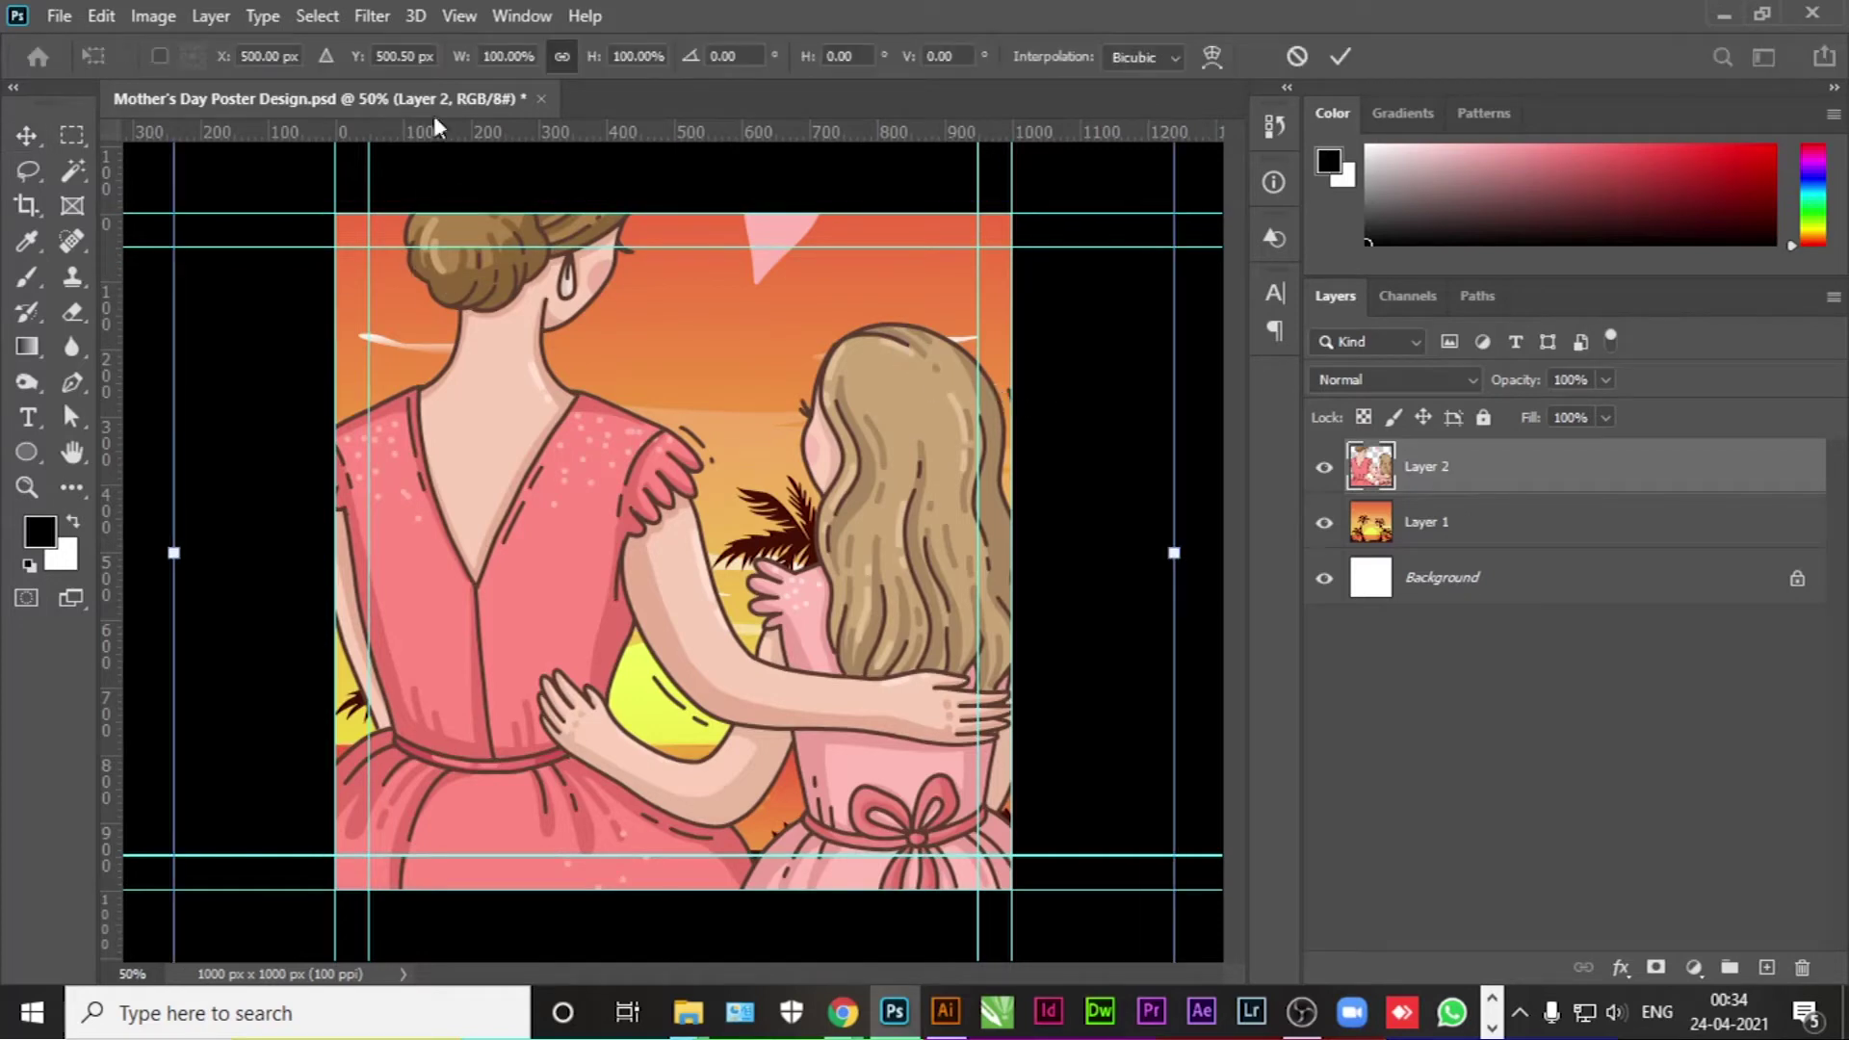
# Step: Scale the mother-daughter layer to about 28% and move it down onto the ground line at bottom centre
pyautogui.moveTo(458, 65); pyautogui.dragTo(382, 104)
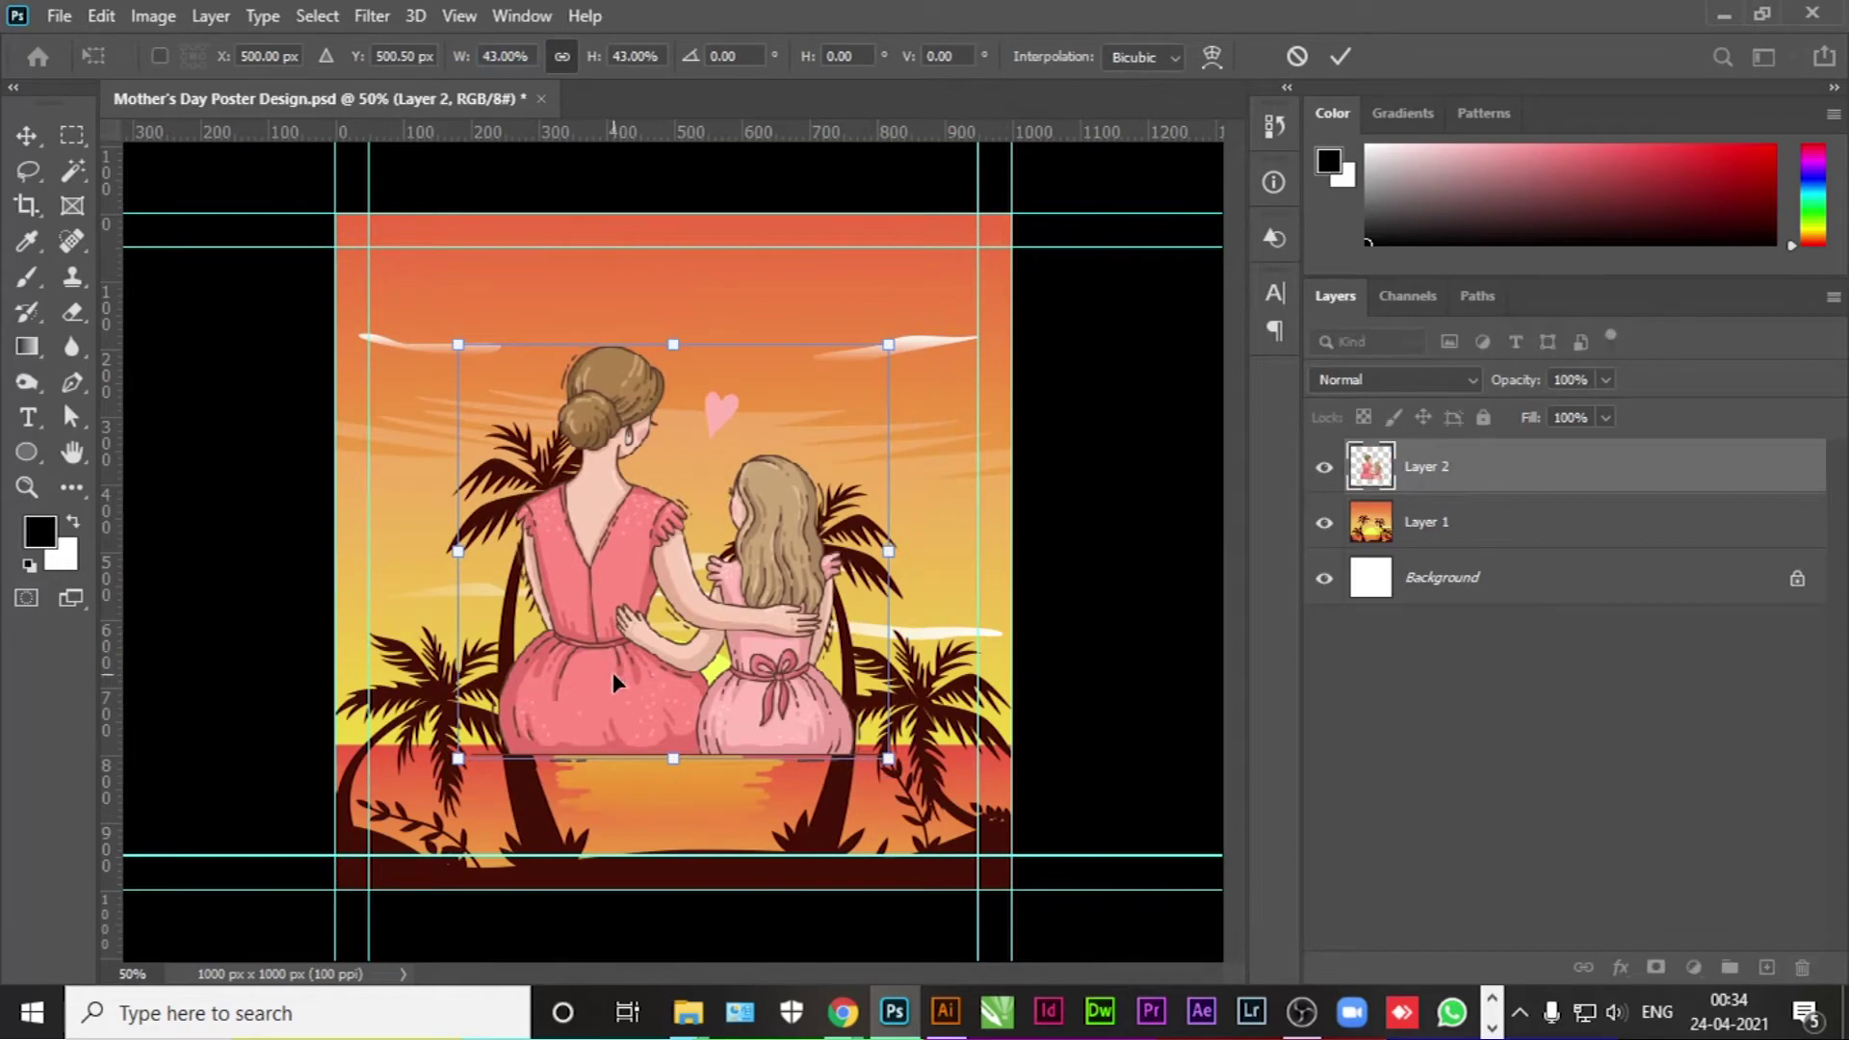
pyautogui.moveTo(613, 674); pyautogui.dragTo(621, 783)
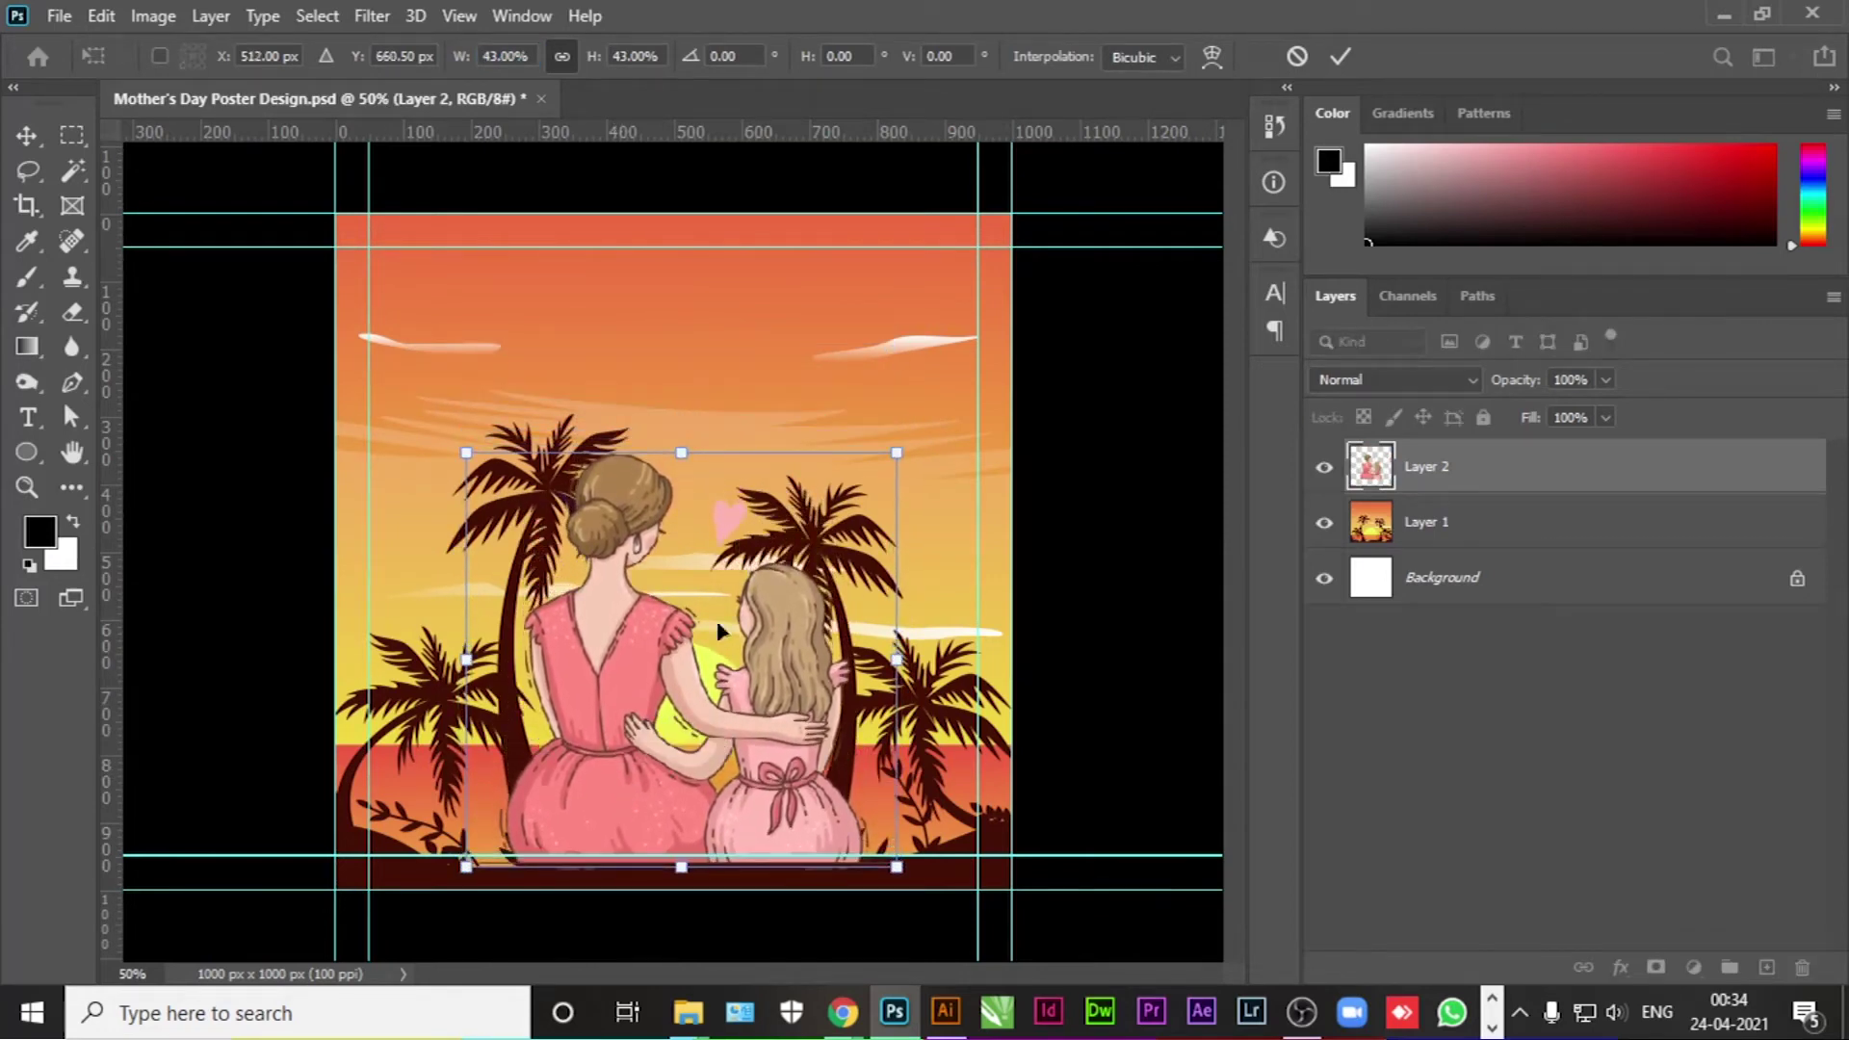
pyautogui.moveTo(463, 62); pyautogui.dragTo(446, 72)
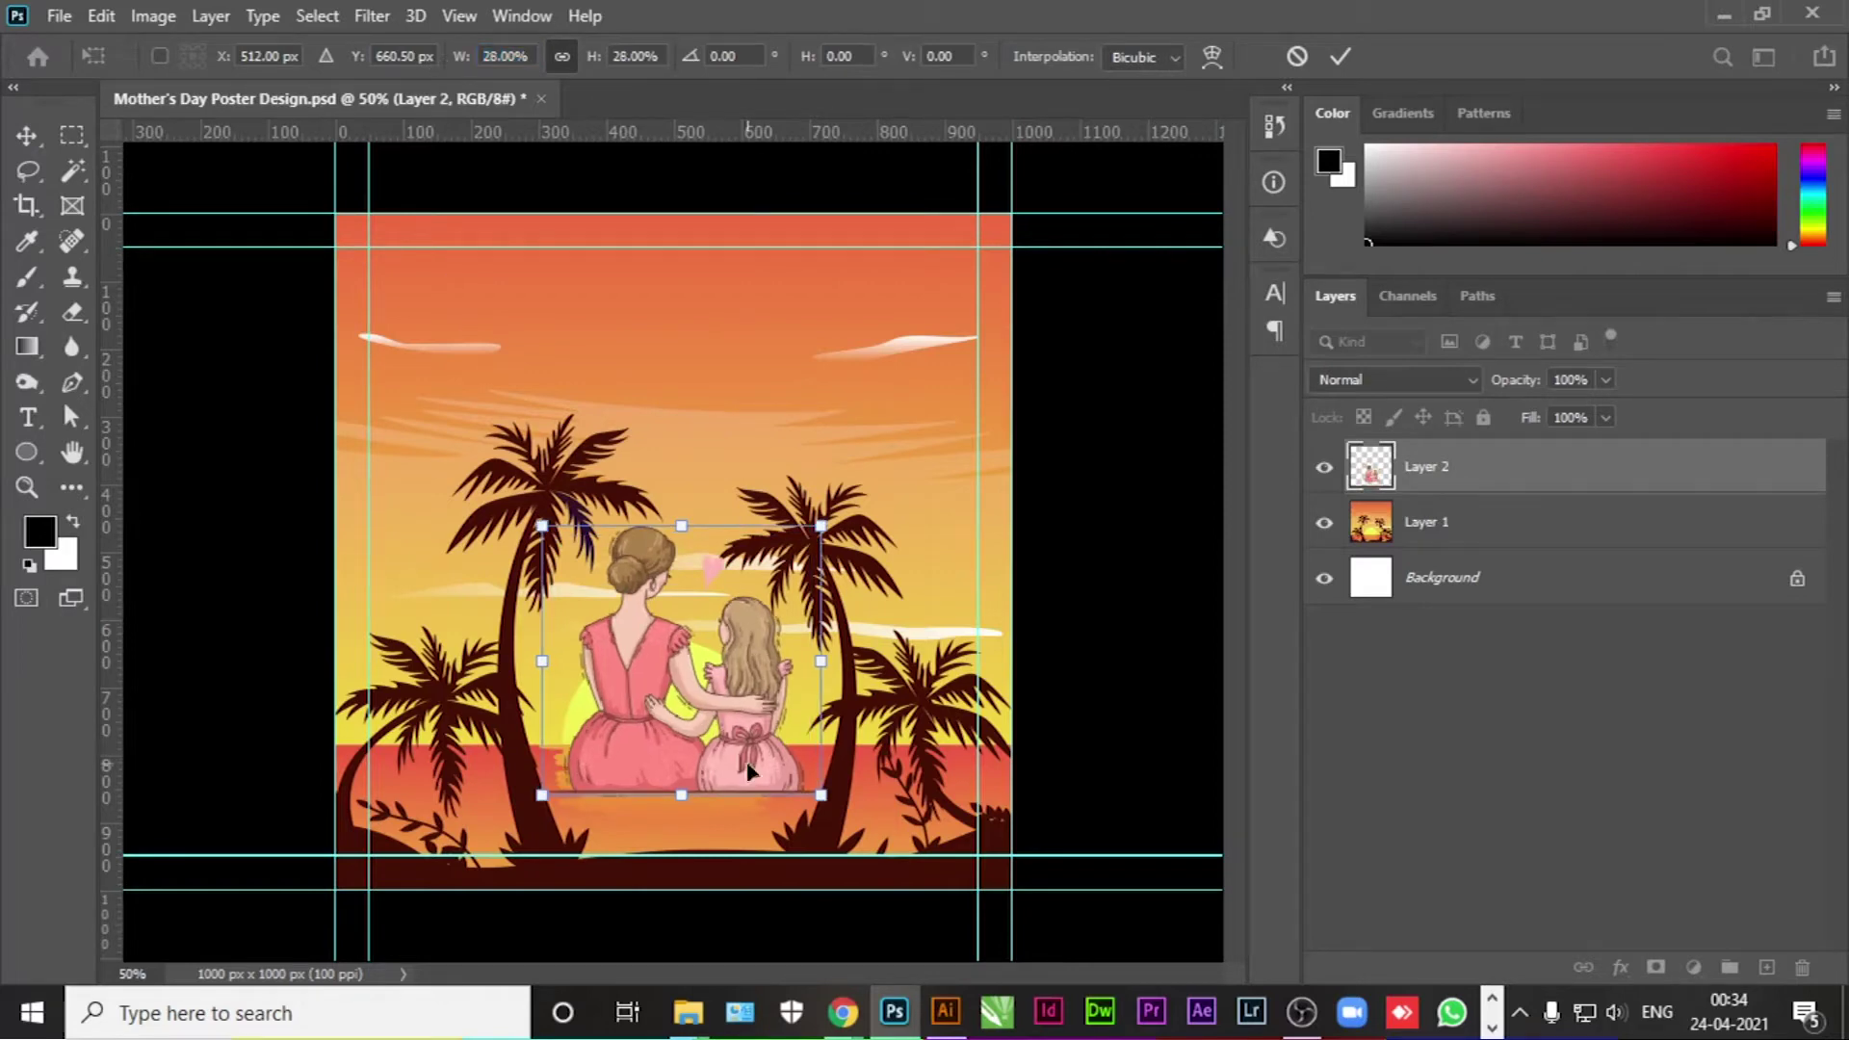
pyautogui.moveTo(644, 693); pyautogui.dragTo(639, 764)
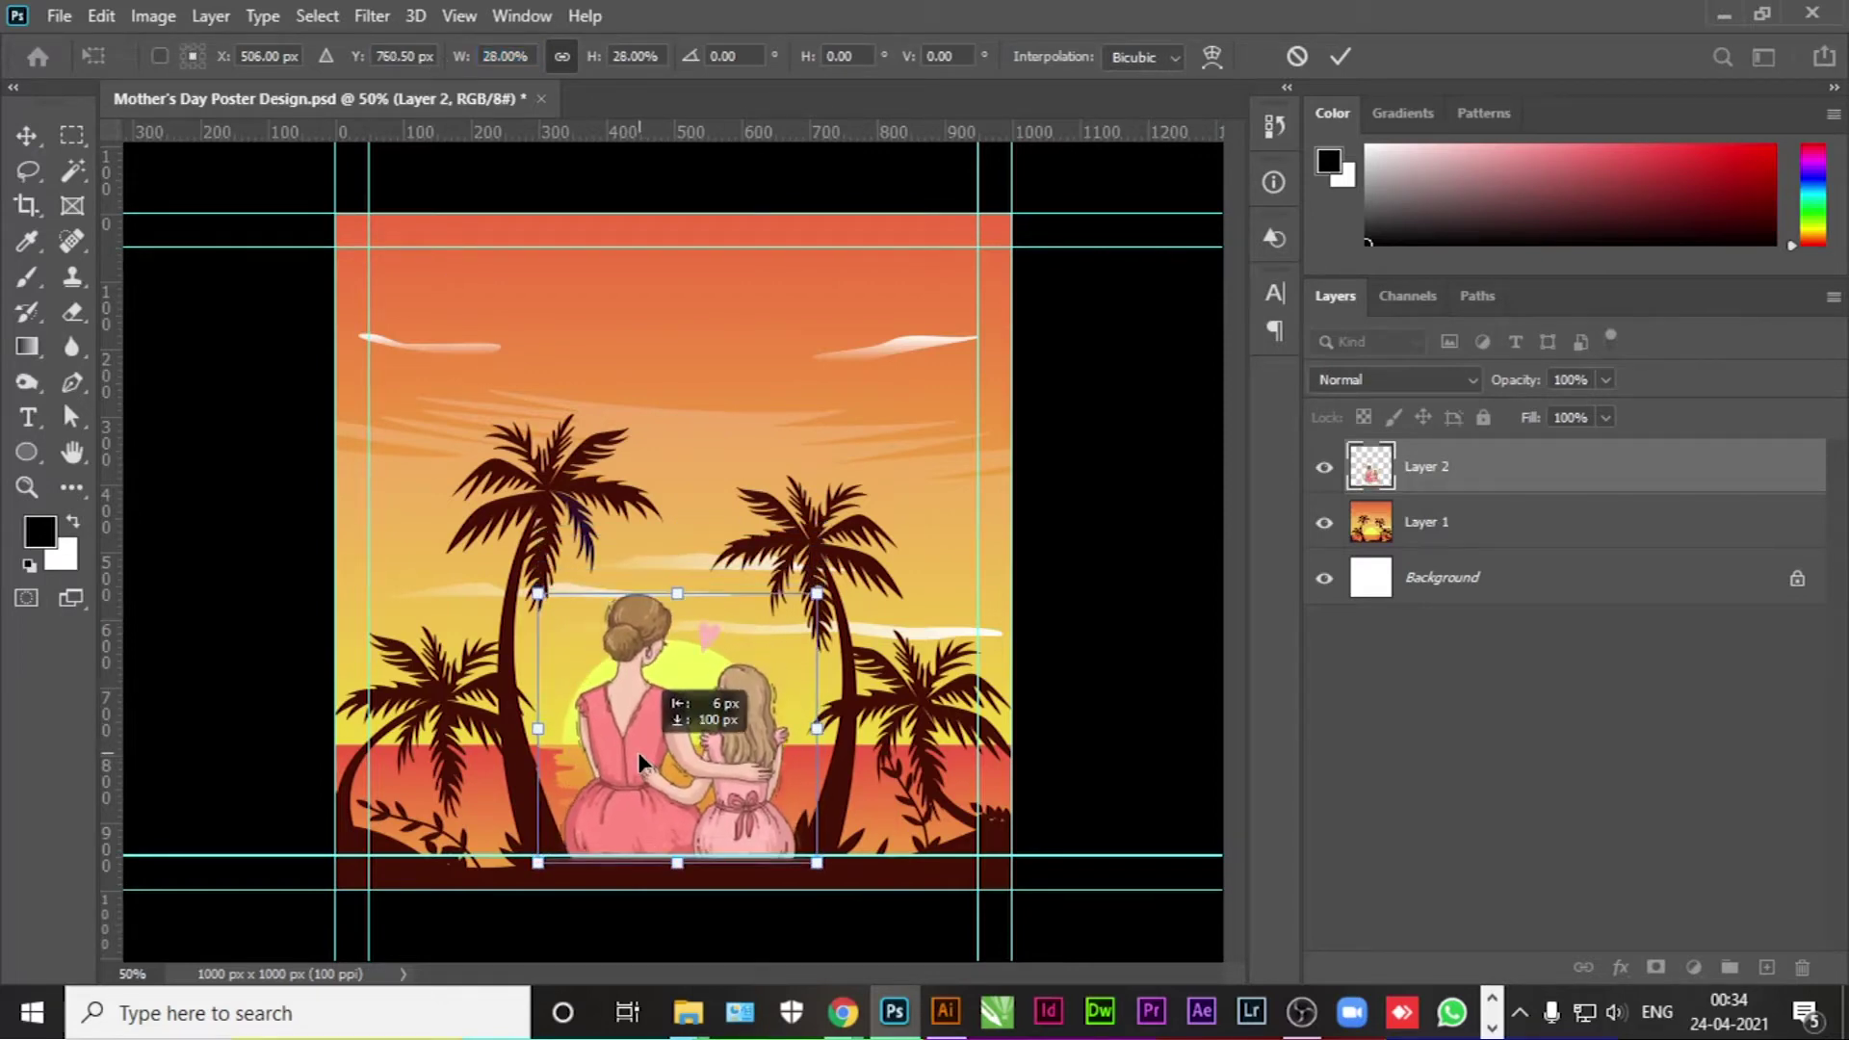
pyautogui.press('Return')
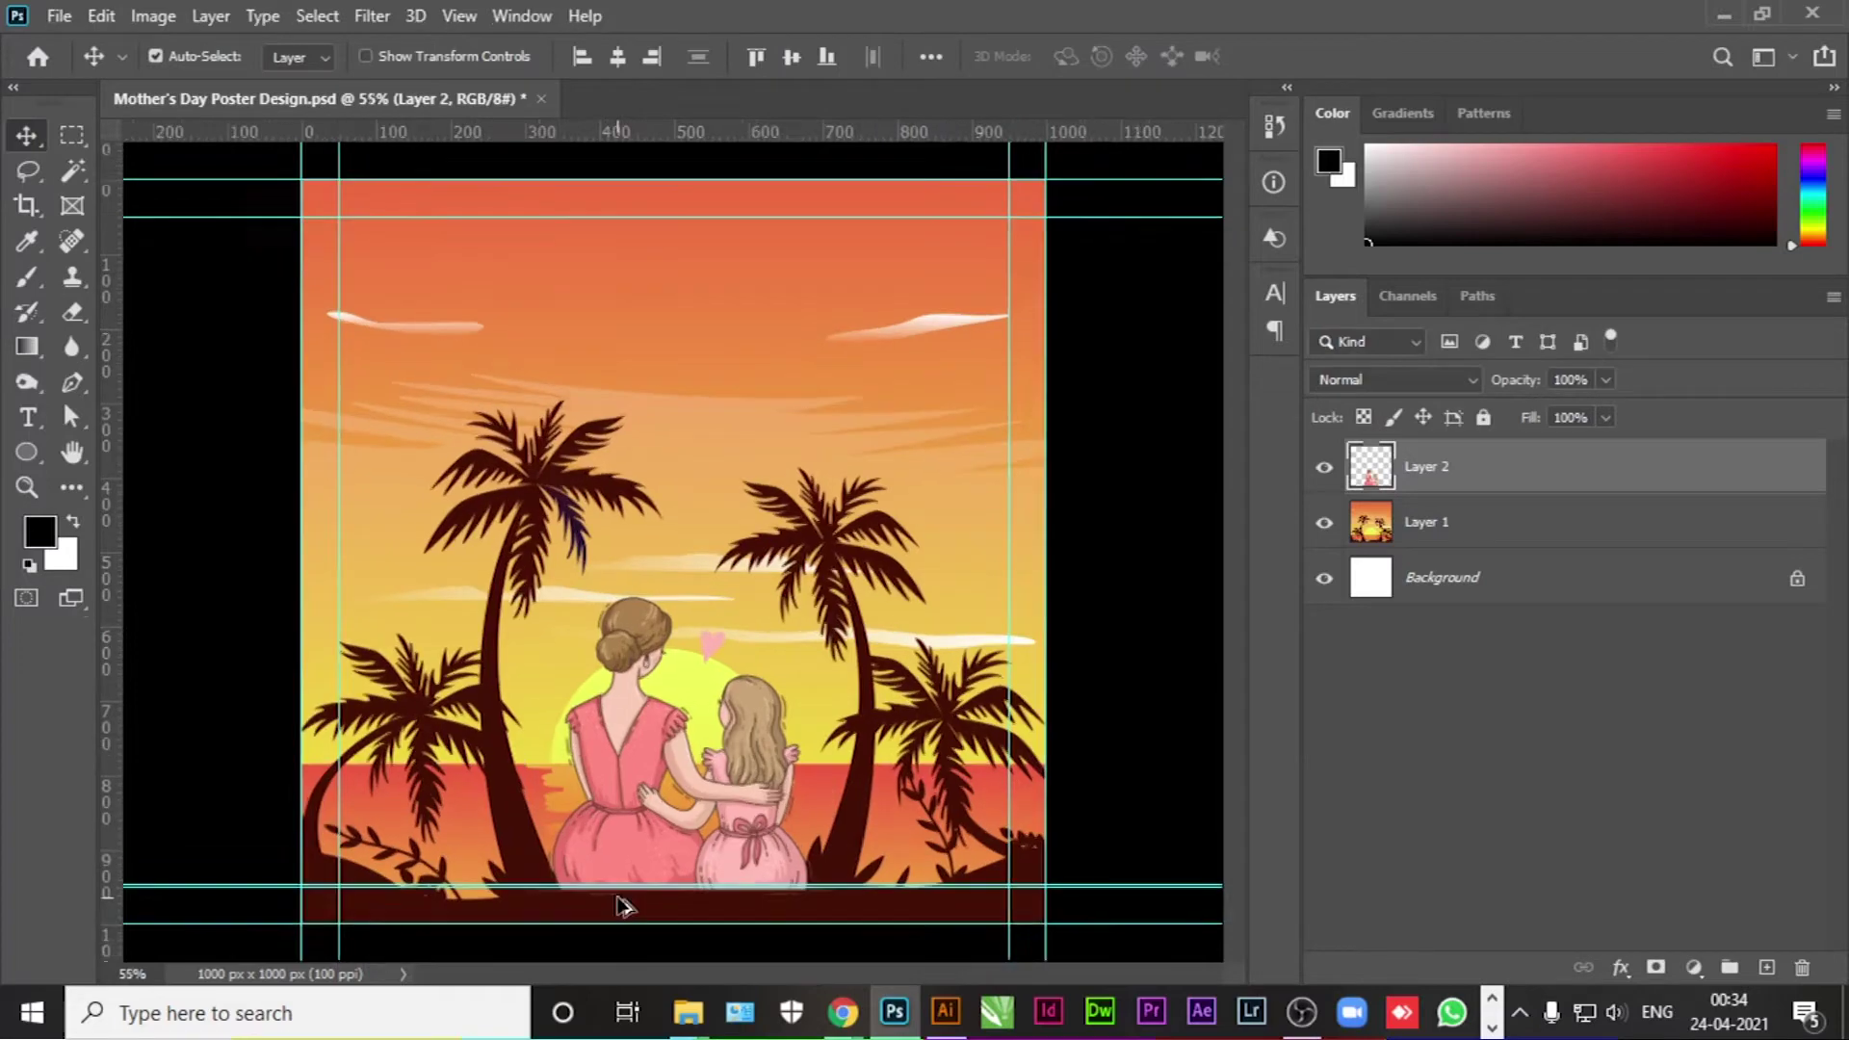
# Step: Zoom and pan in to inspect where the dress hems meet the ground line
pyautogui.scroll(1, 616, 902)
pyautogui.scroll(1, 617, 902)
pyautogui.scroll(2, 617, 902)
pyautogui.scroll(3, 616, 902)
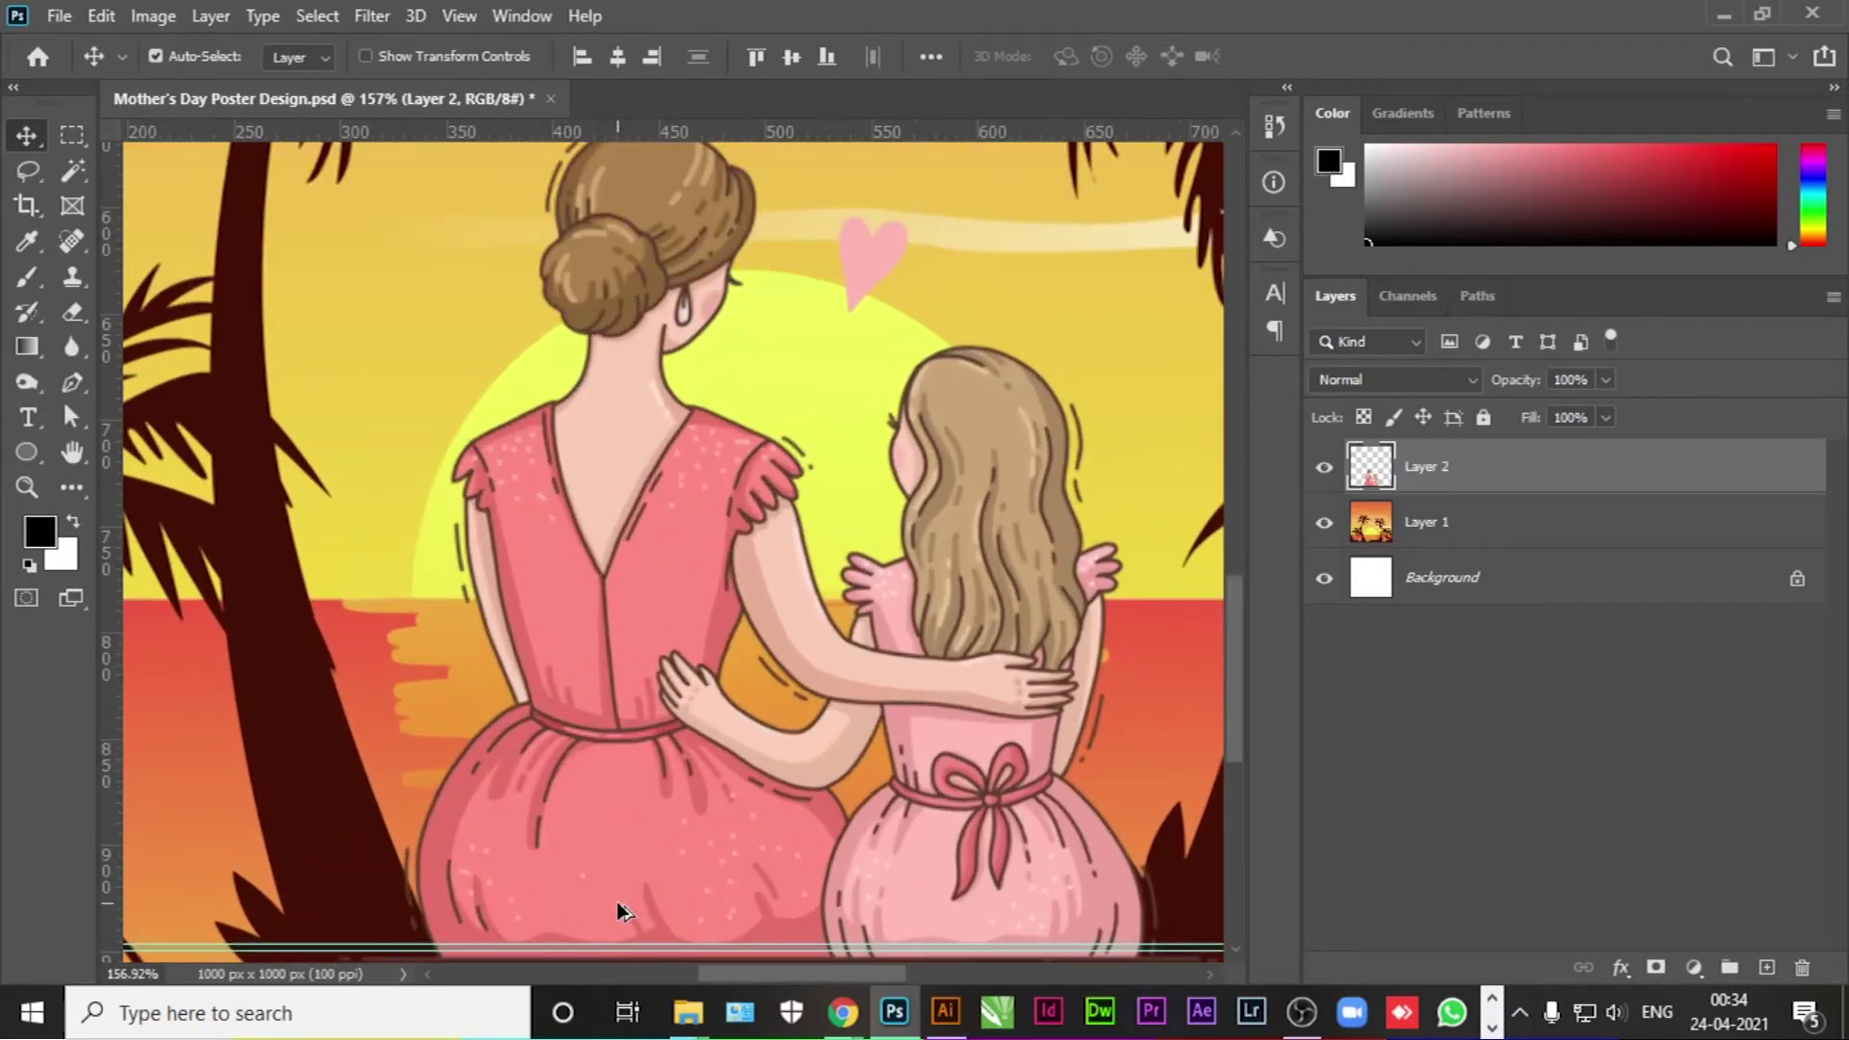
pyautogui.moveTo(647, 915); pyautogui.dragTo(651, 618)
pyautogui.scroll(1, 659, 723)
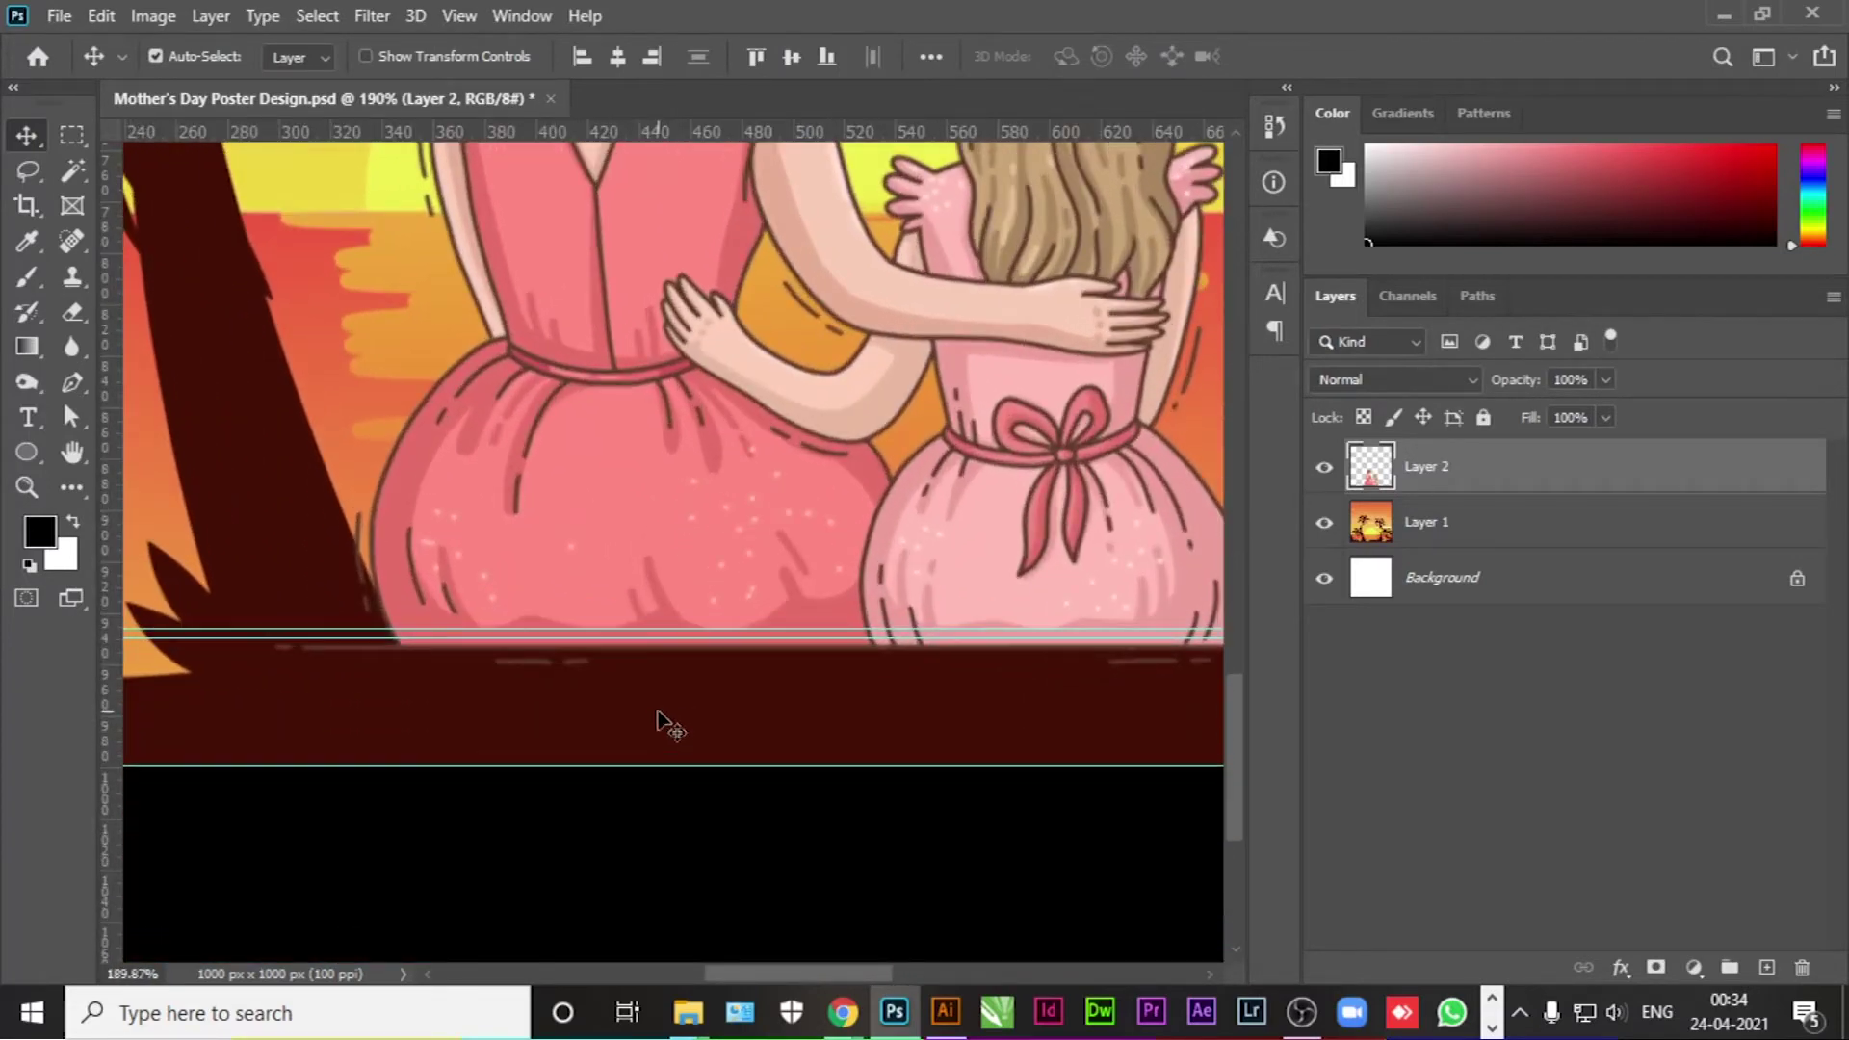
pyautogui.scroll(1, 661, 558)
pyautogui.moveTo(661, 558)
pyautogui.mouseDown()
pyautogui.moveTo(641, 494)
pyautogui.moveTo(425, 591)
pyautogui.mouseUp()
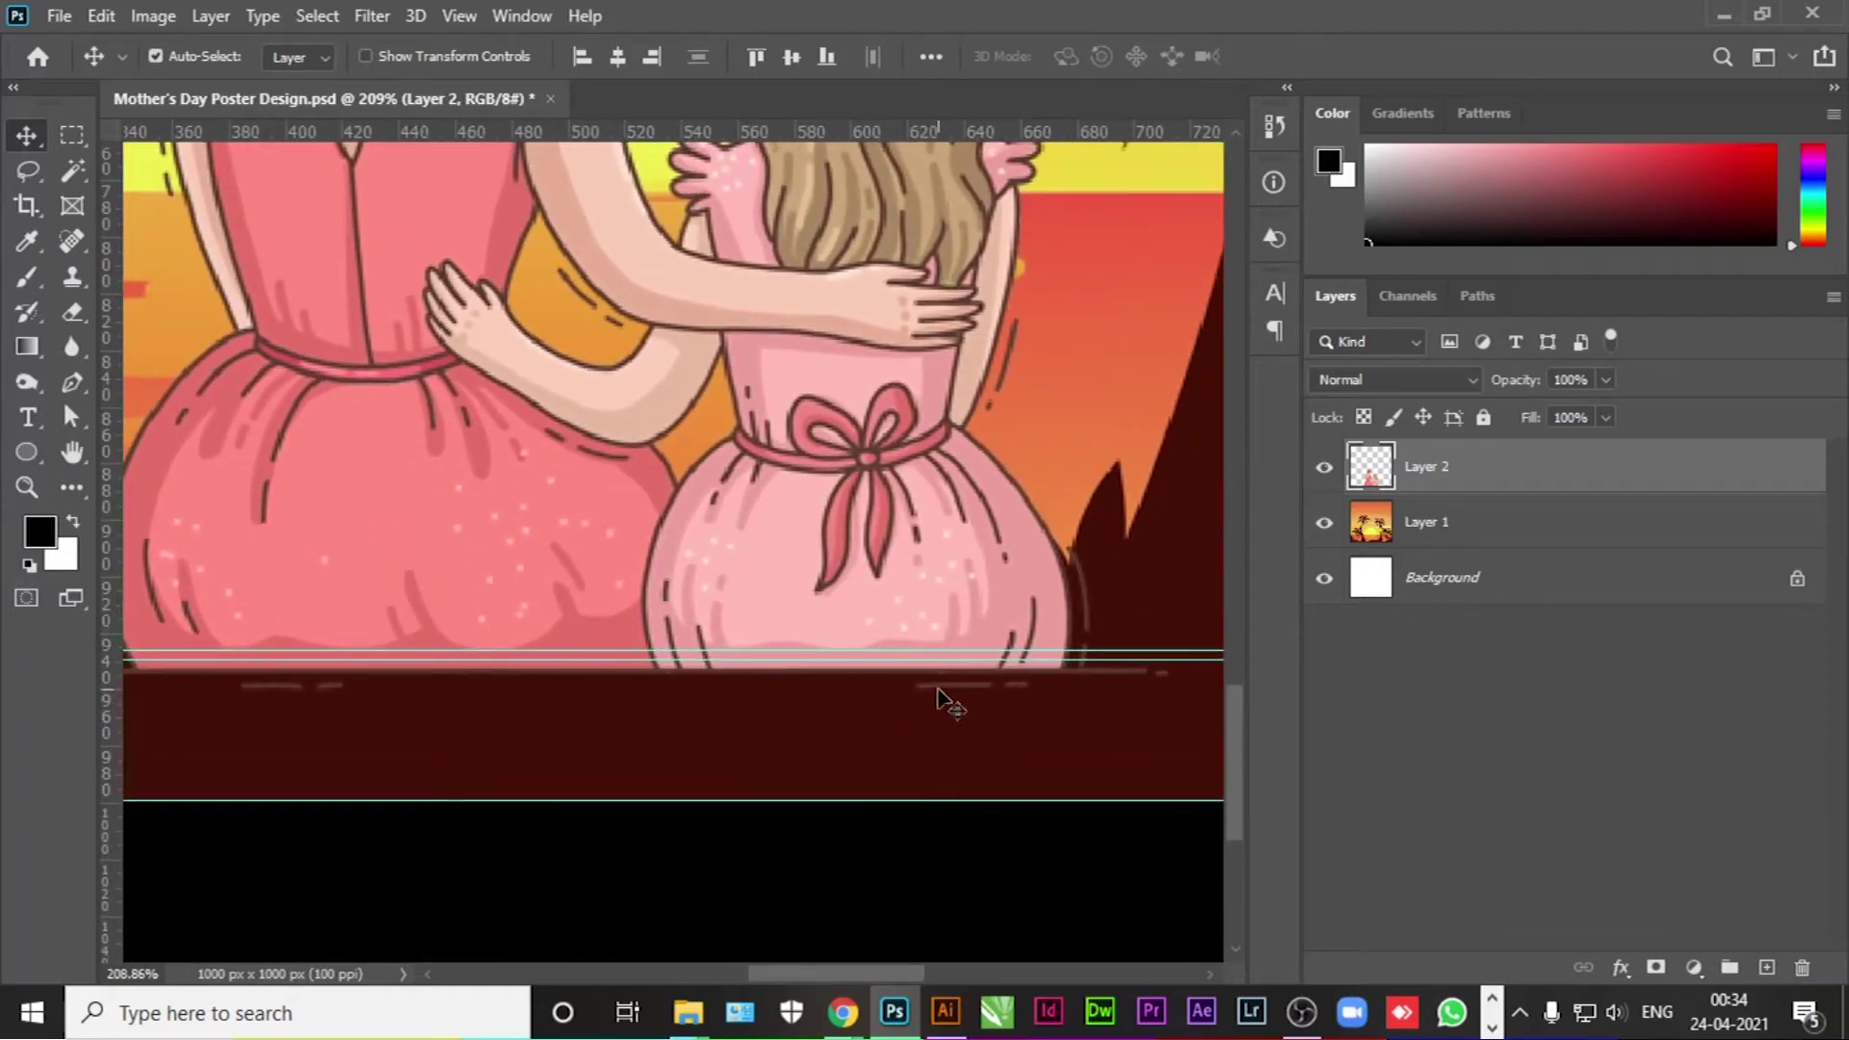
pyautogui.hscroll(-1, 674, 643)
pyautogui.hscroll(-2, 713, 641)
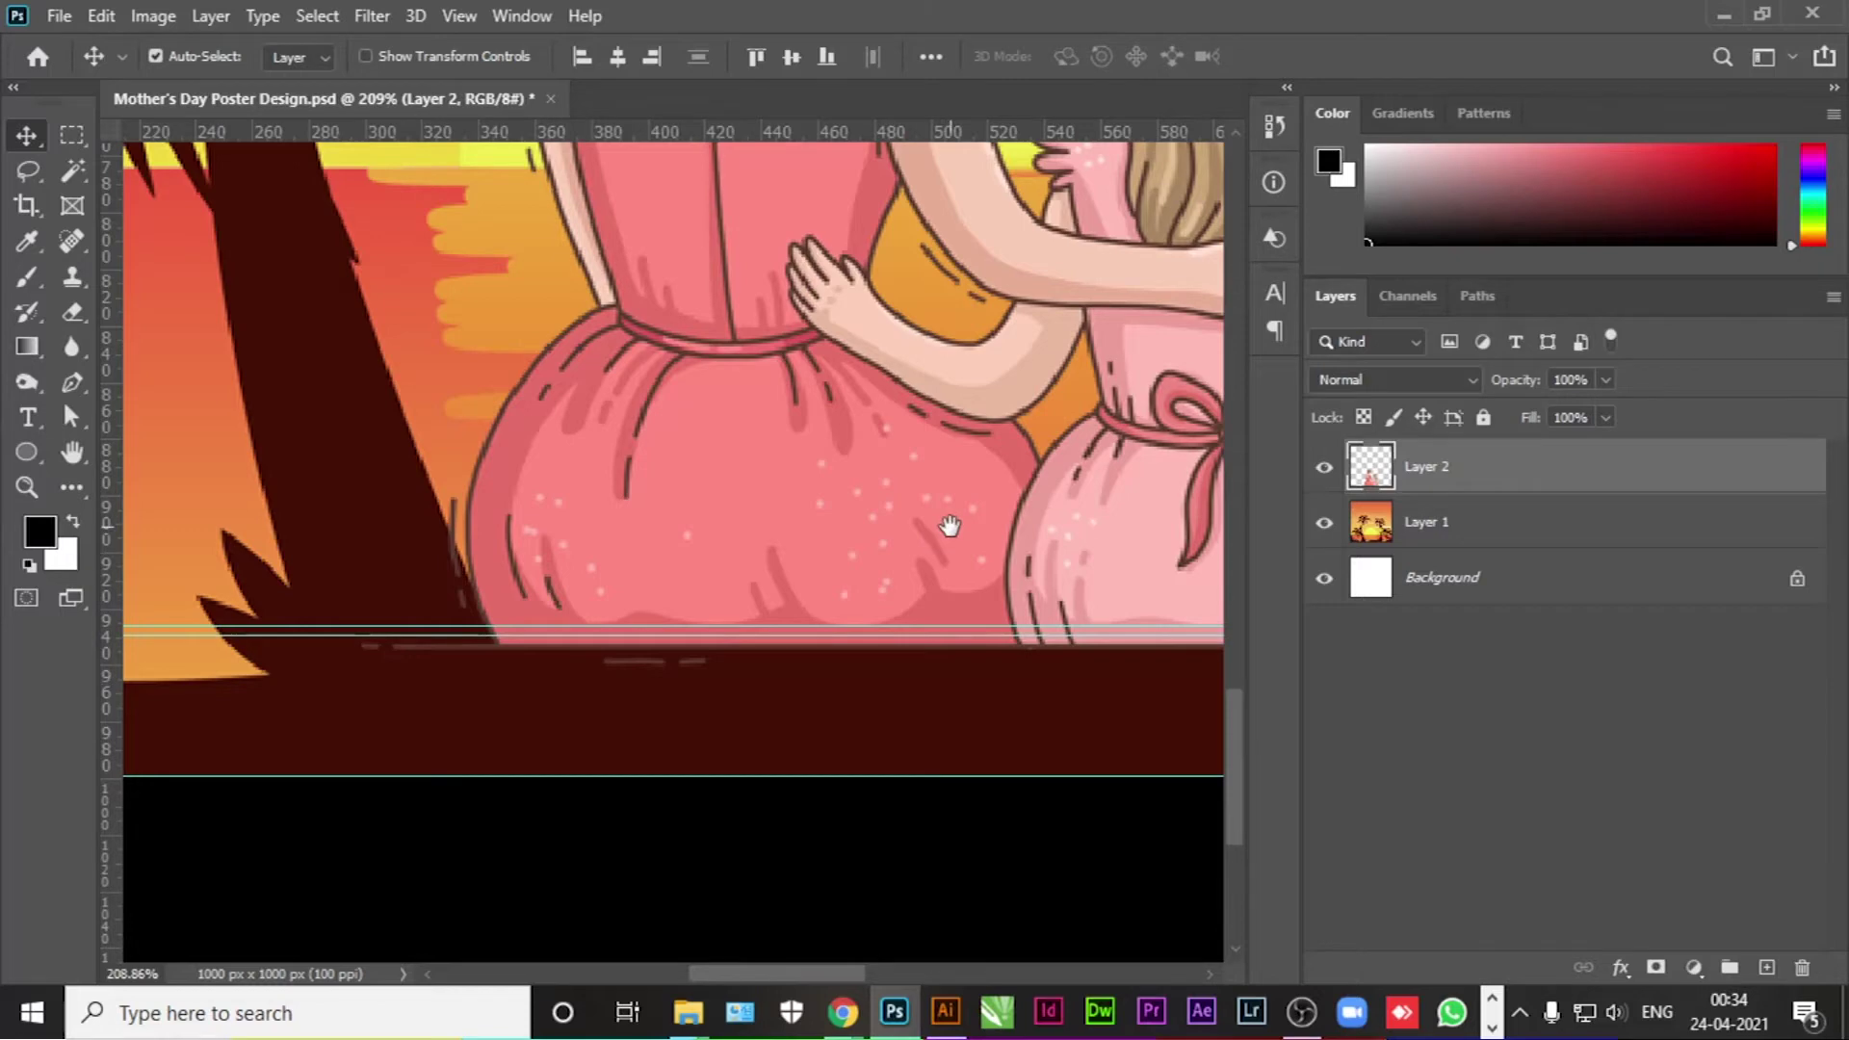
pyautogui.moveTo(949, 525); pyautogui.dragTo(483, 512)
pyautogui.moveTo(591, 536); pyautogui.dragTo(879, 535)
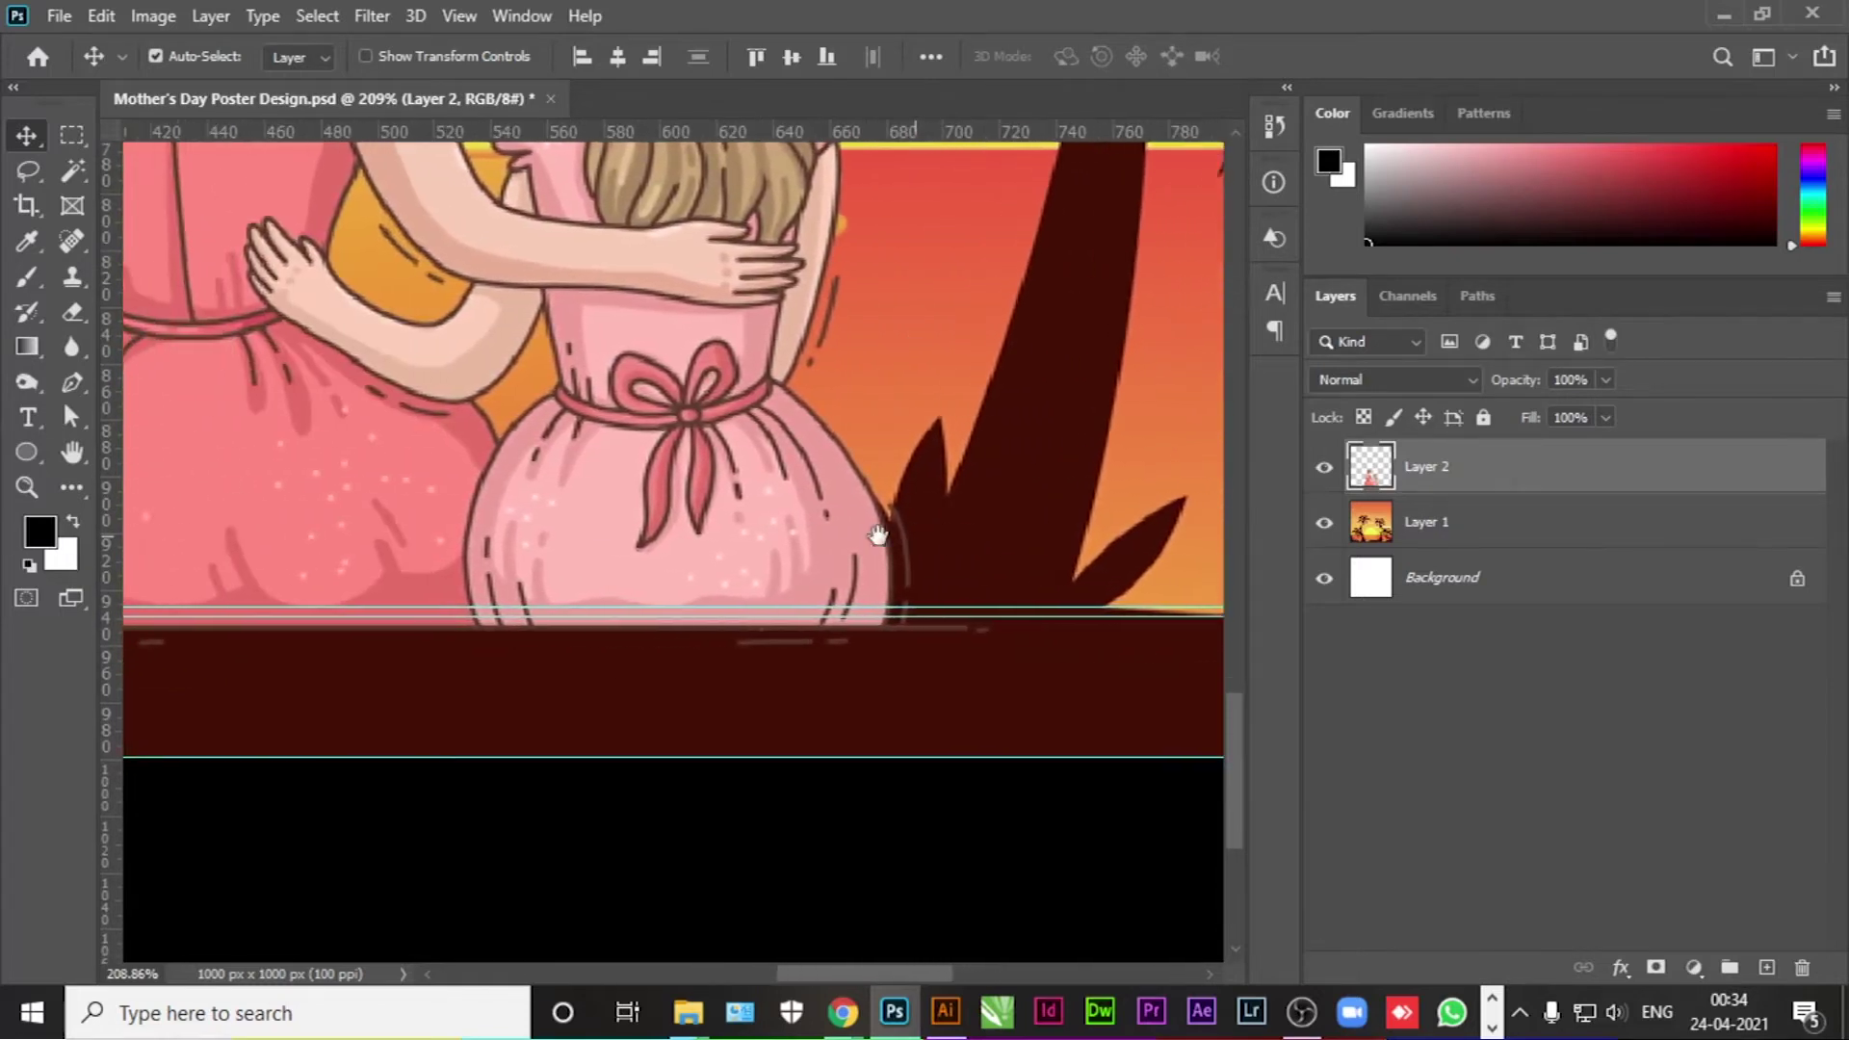
pyautogui.moveTo(590, 549); pyautogui.dragTo(760, 554)
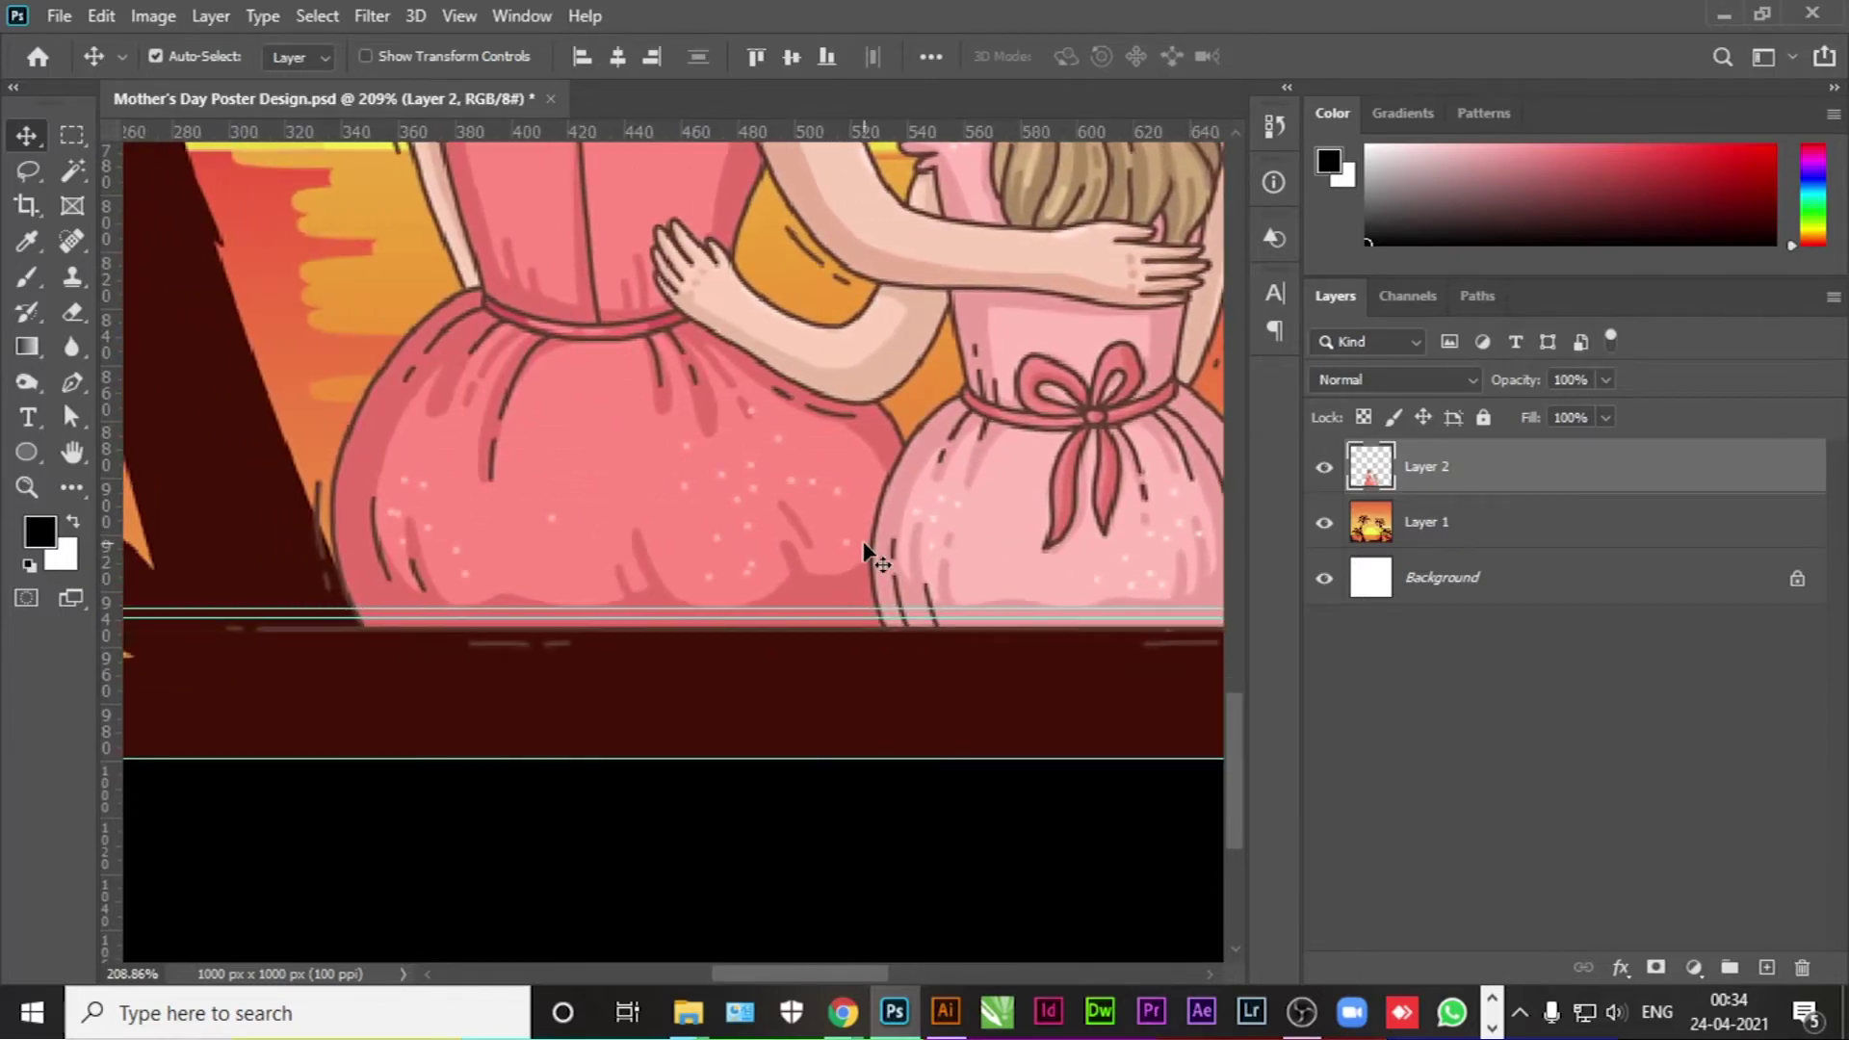
# Step: Nudge the illustration up and back down one step, then fit the poster on screen
pyautogui.press('Up')
pyautogui.press('Up')
pyautogui.press('Up')
pyautogui.press('Up')
pyautogui.press('Down')
pyautogui.press('Down')
pyautogui.press('Down')
pyautogui.press('Down')
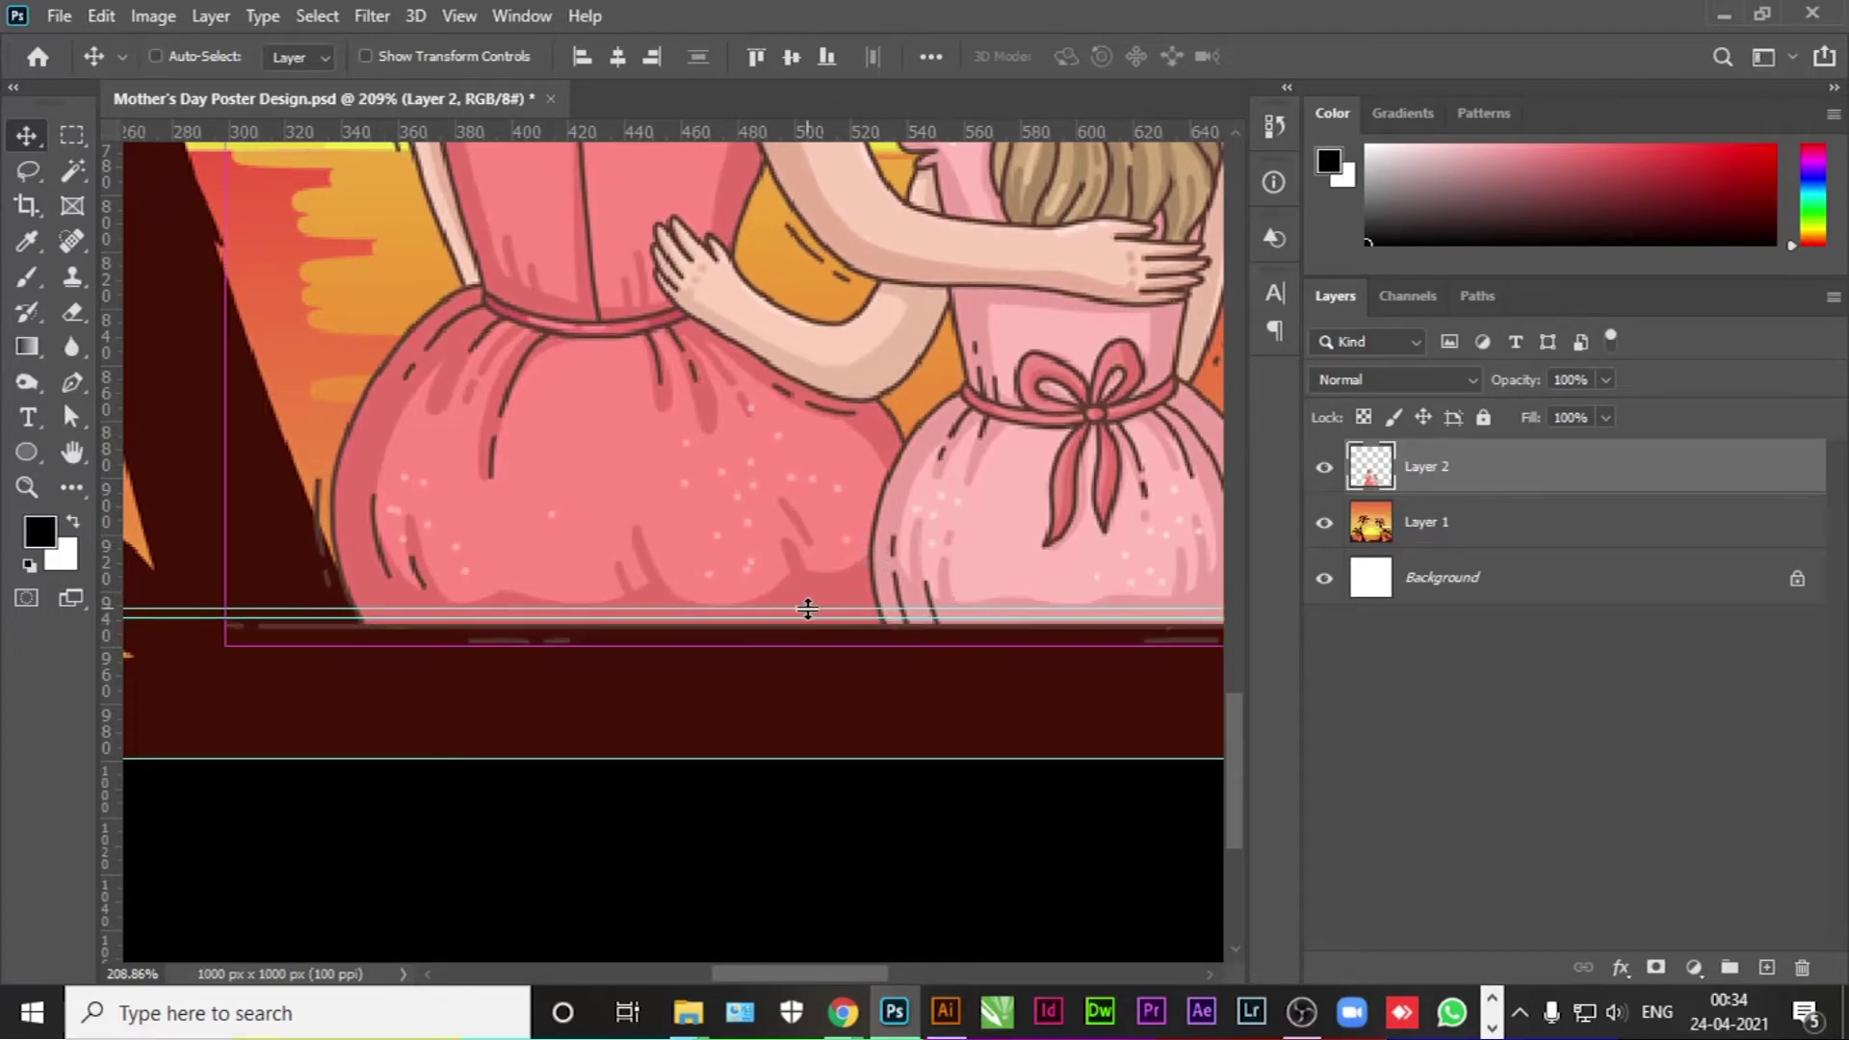
pyautogui.hotkey('ctrl', '0')
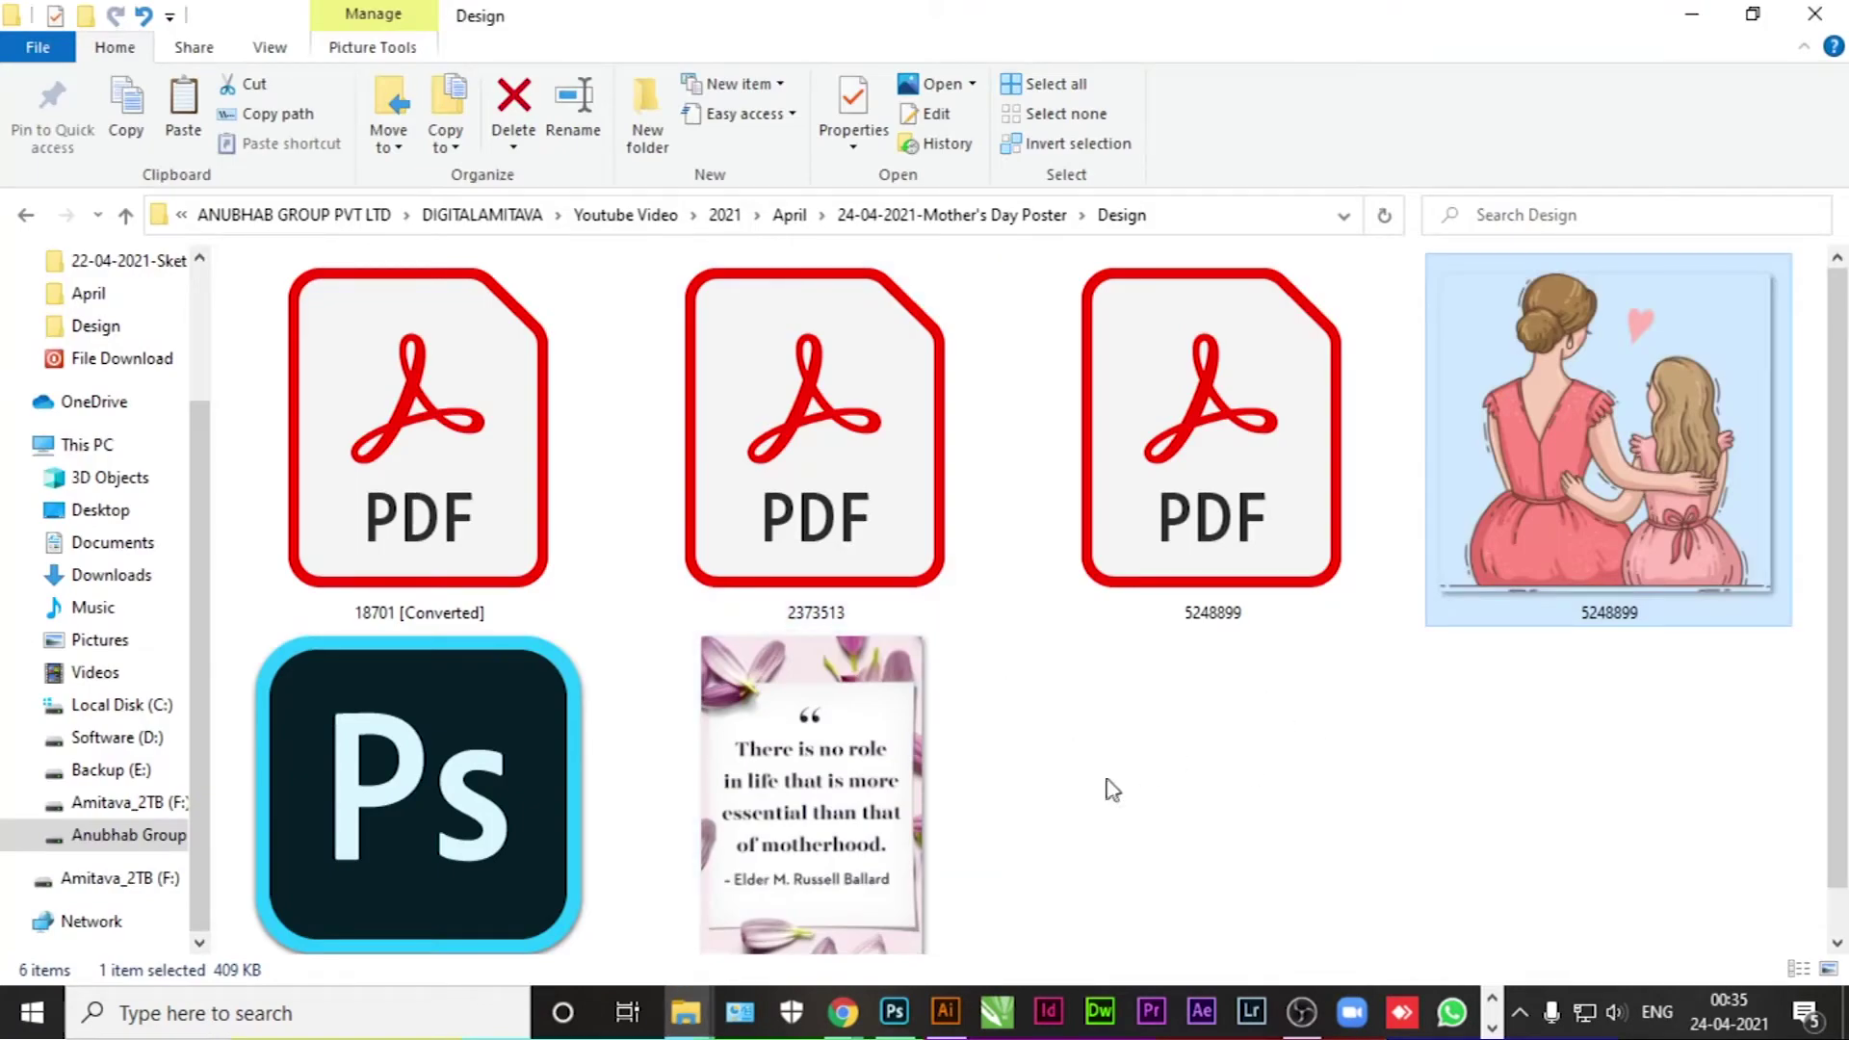
# Step: Ungroup the artwork in 18701 [Converted] to free the lettering from its background
pyautogui.click(942, 1021)
pyautogui.click(898, 115)
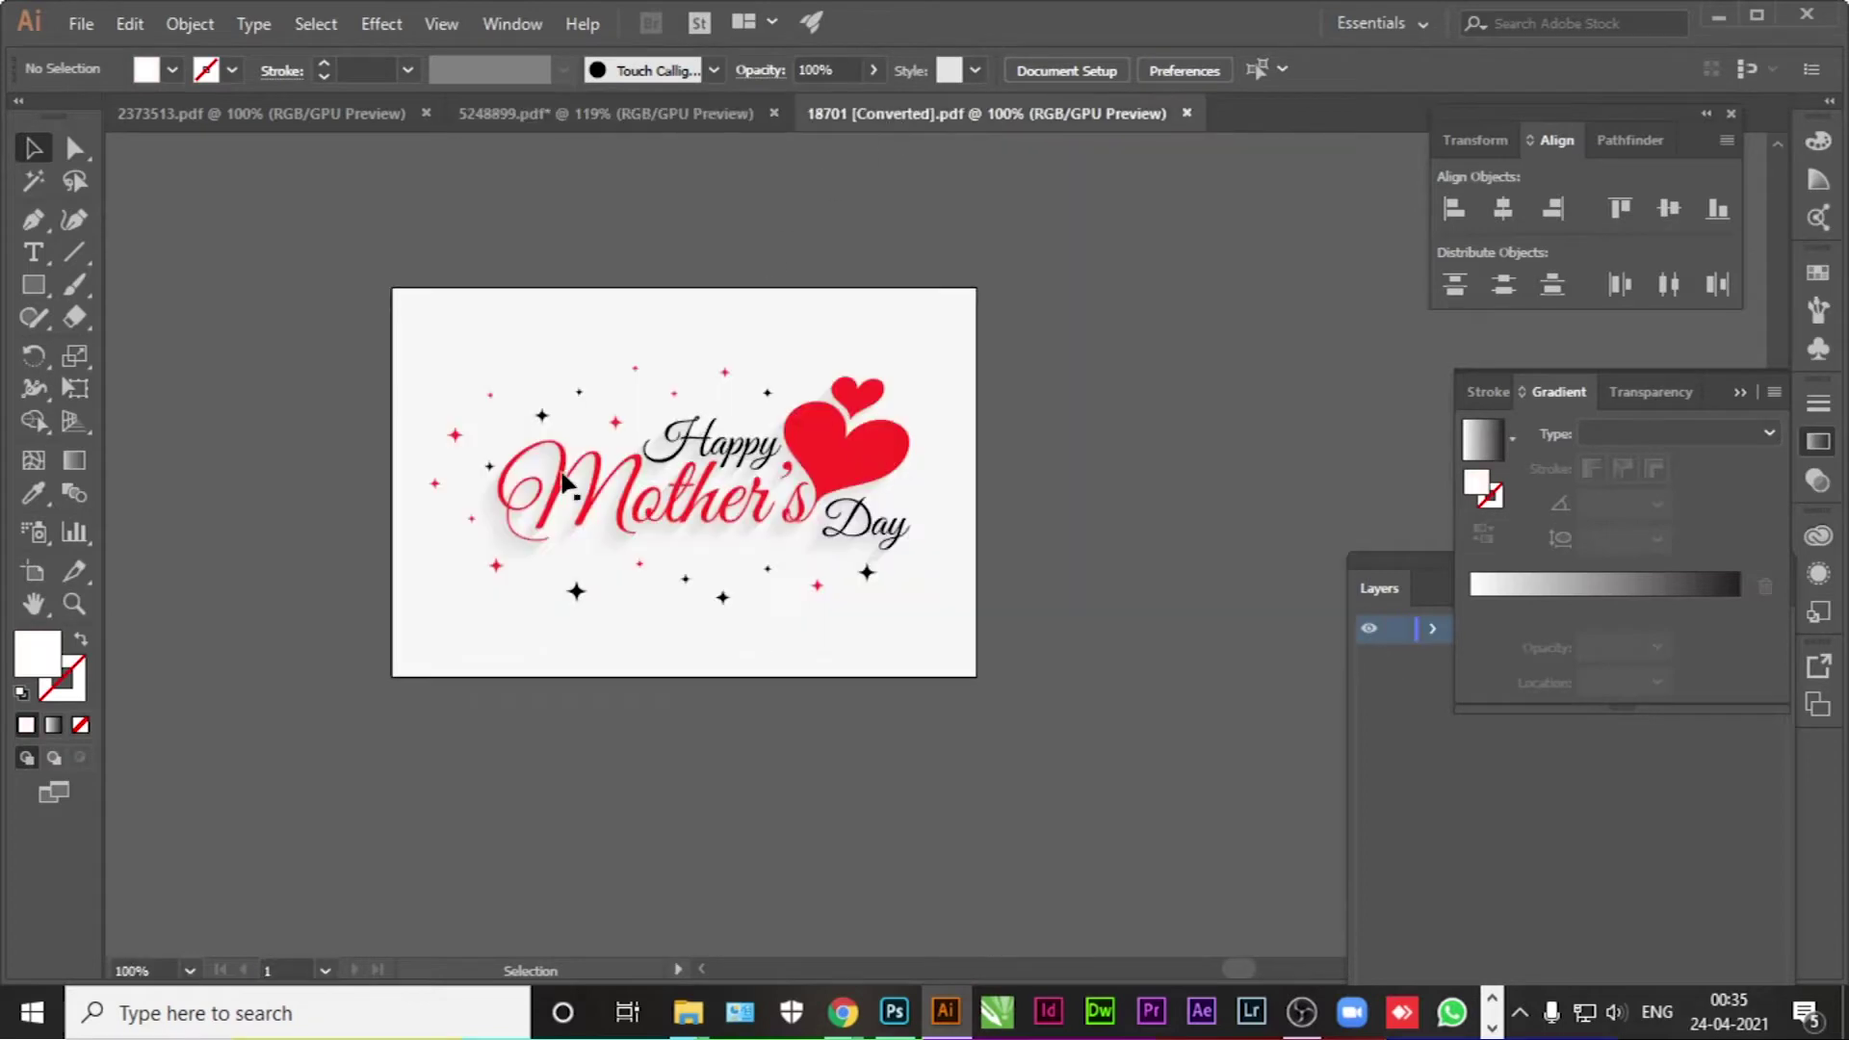
pyautogui.click(418, 314)
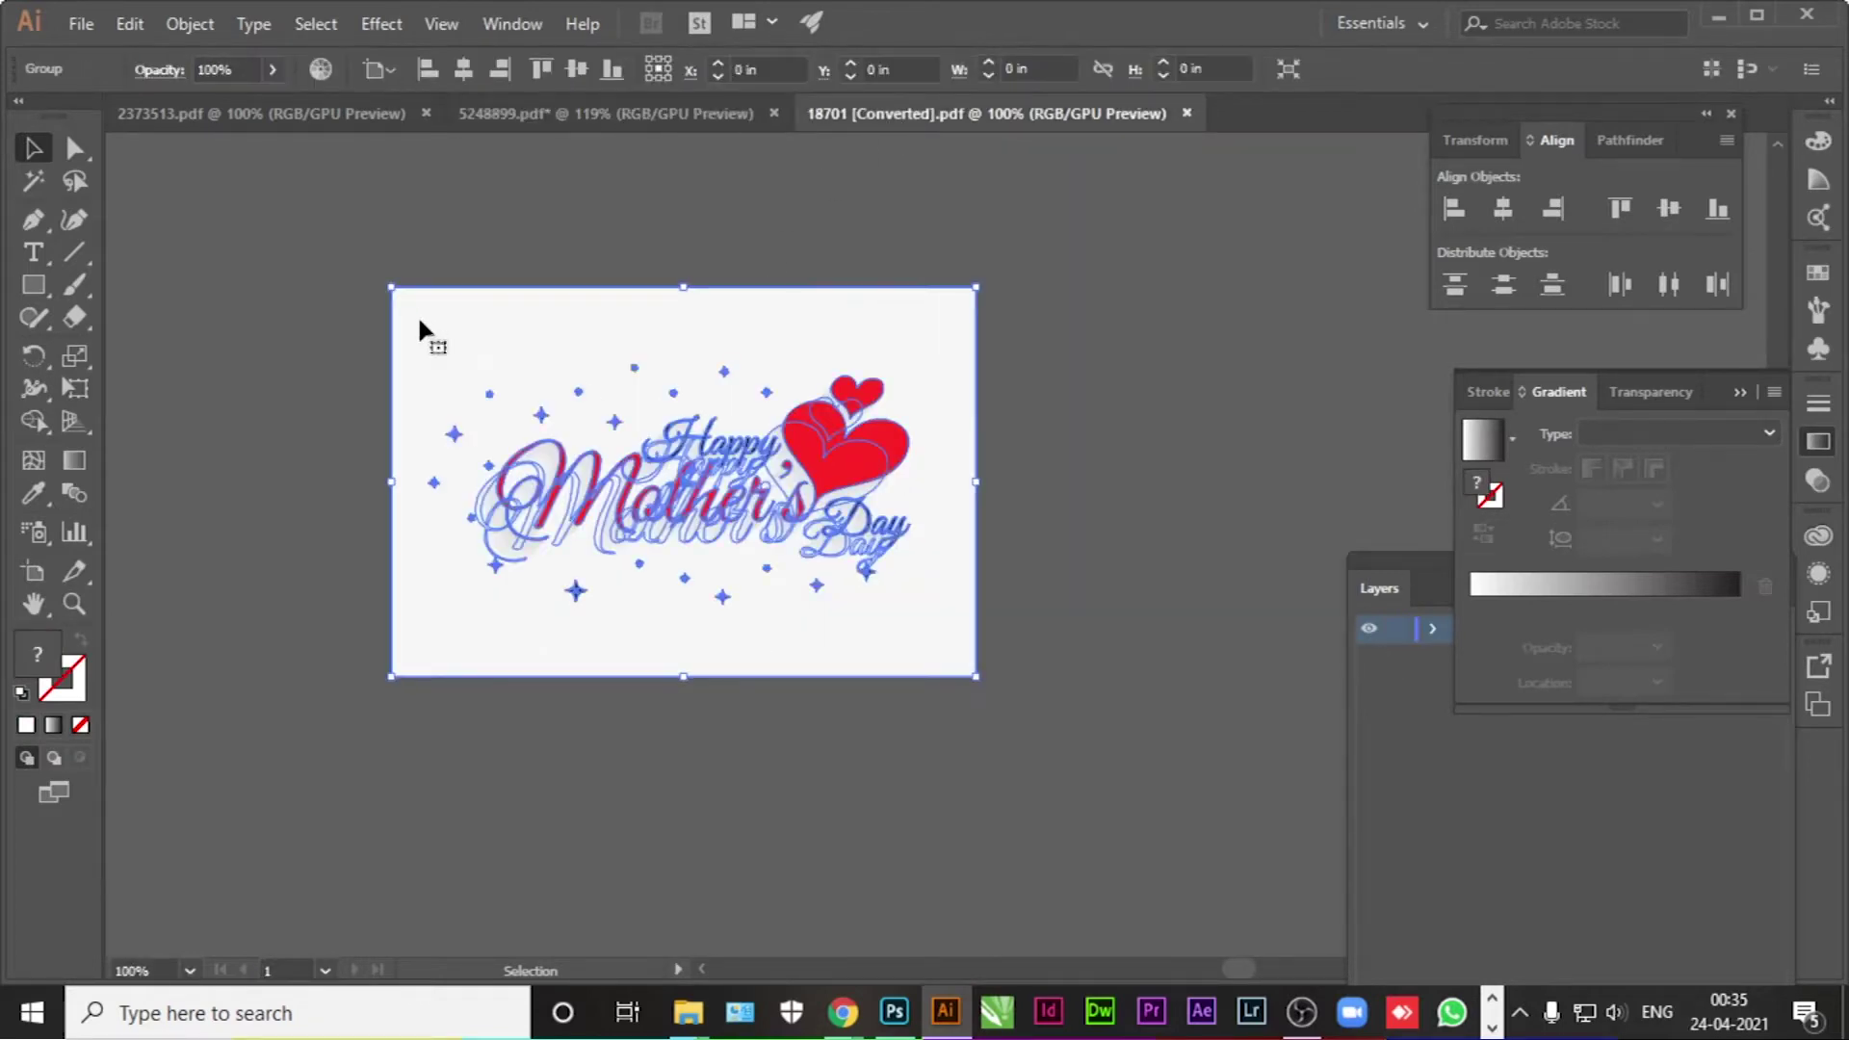
pyautogui.rightClick(493, 334)
pyautogui.click(559, 534)
# Step: Select only the Happy Mother's Day lettering group and copy it
pyautogui.click(1050, 460)
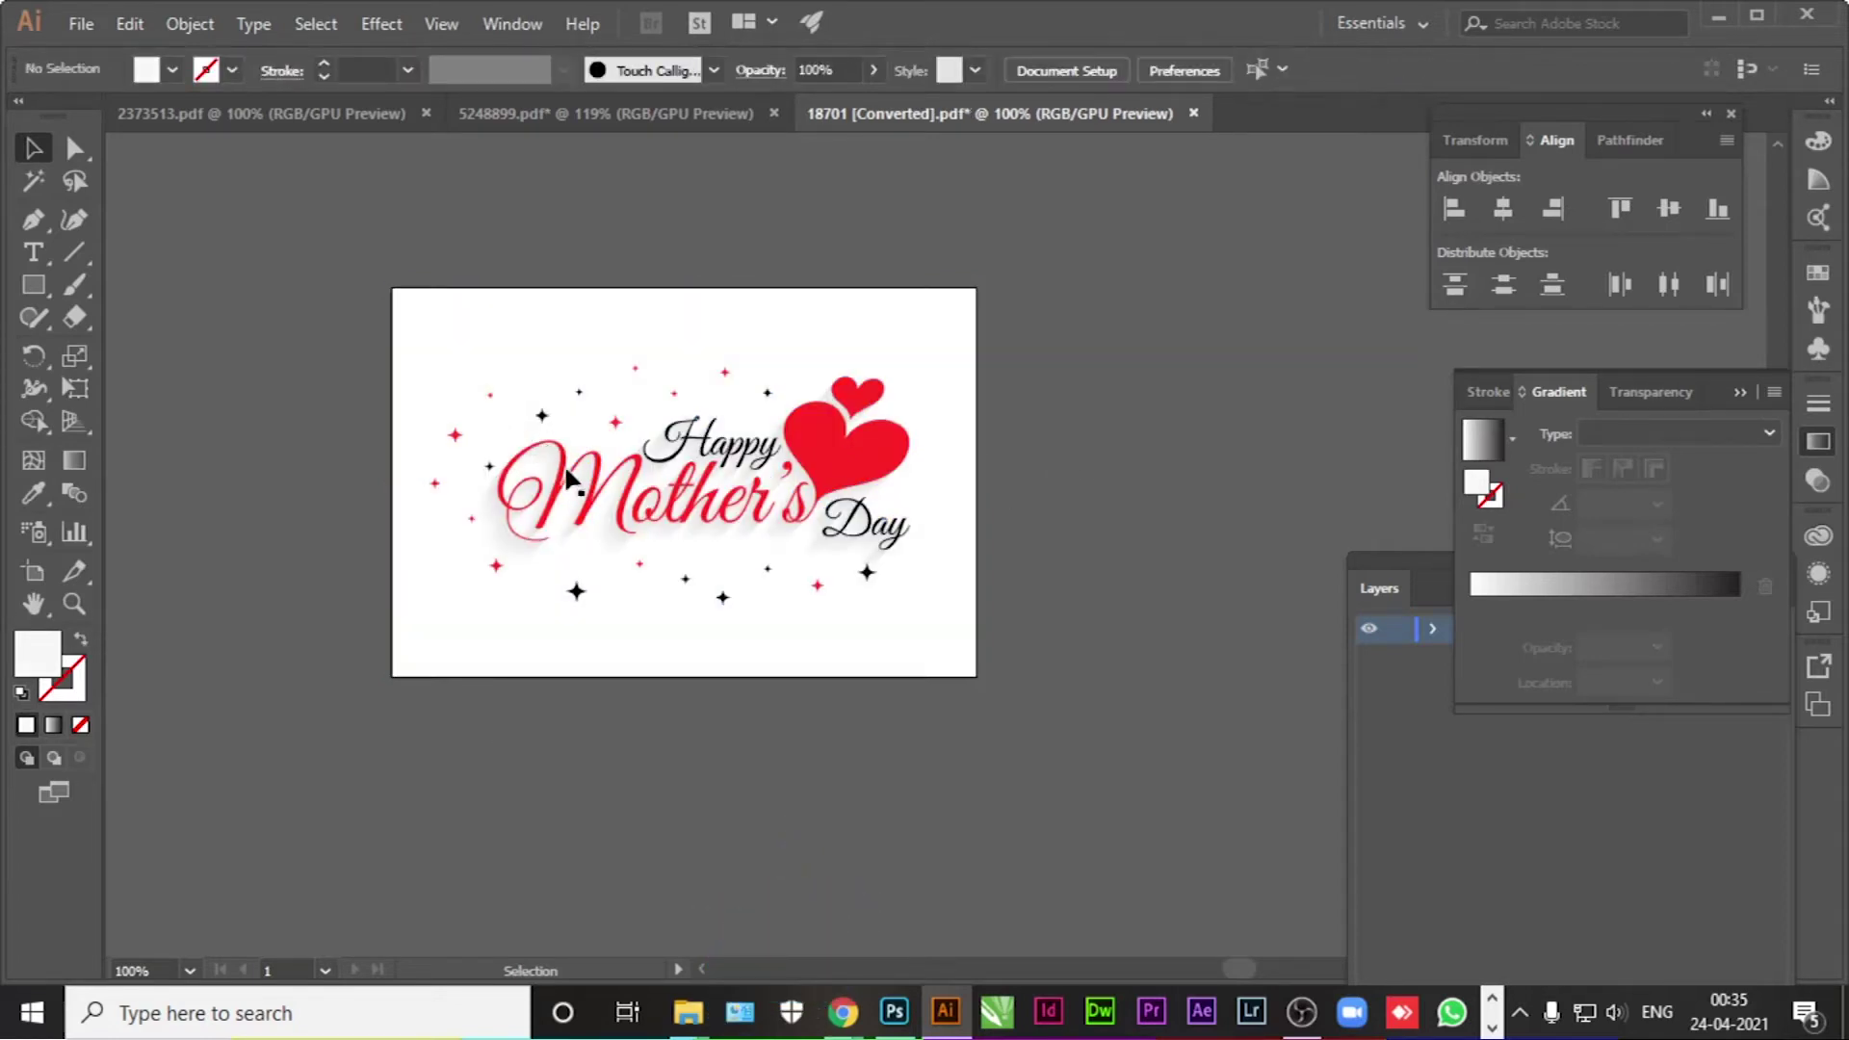
pyautogui.click(576, 487)
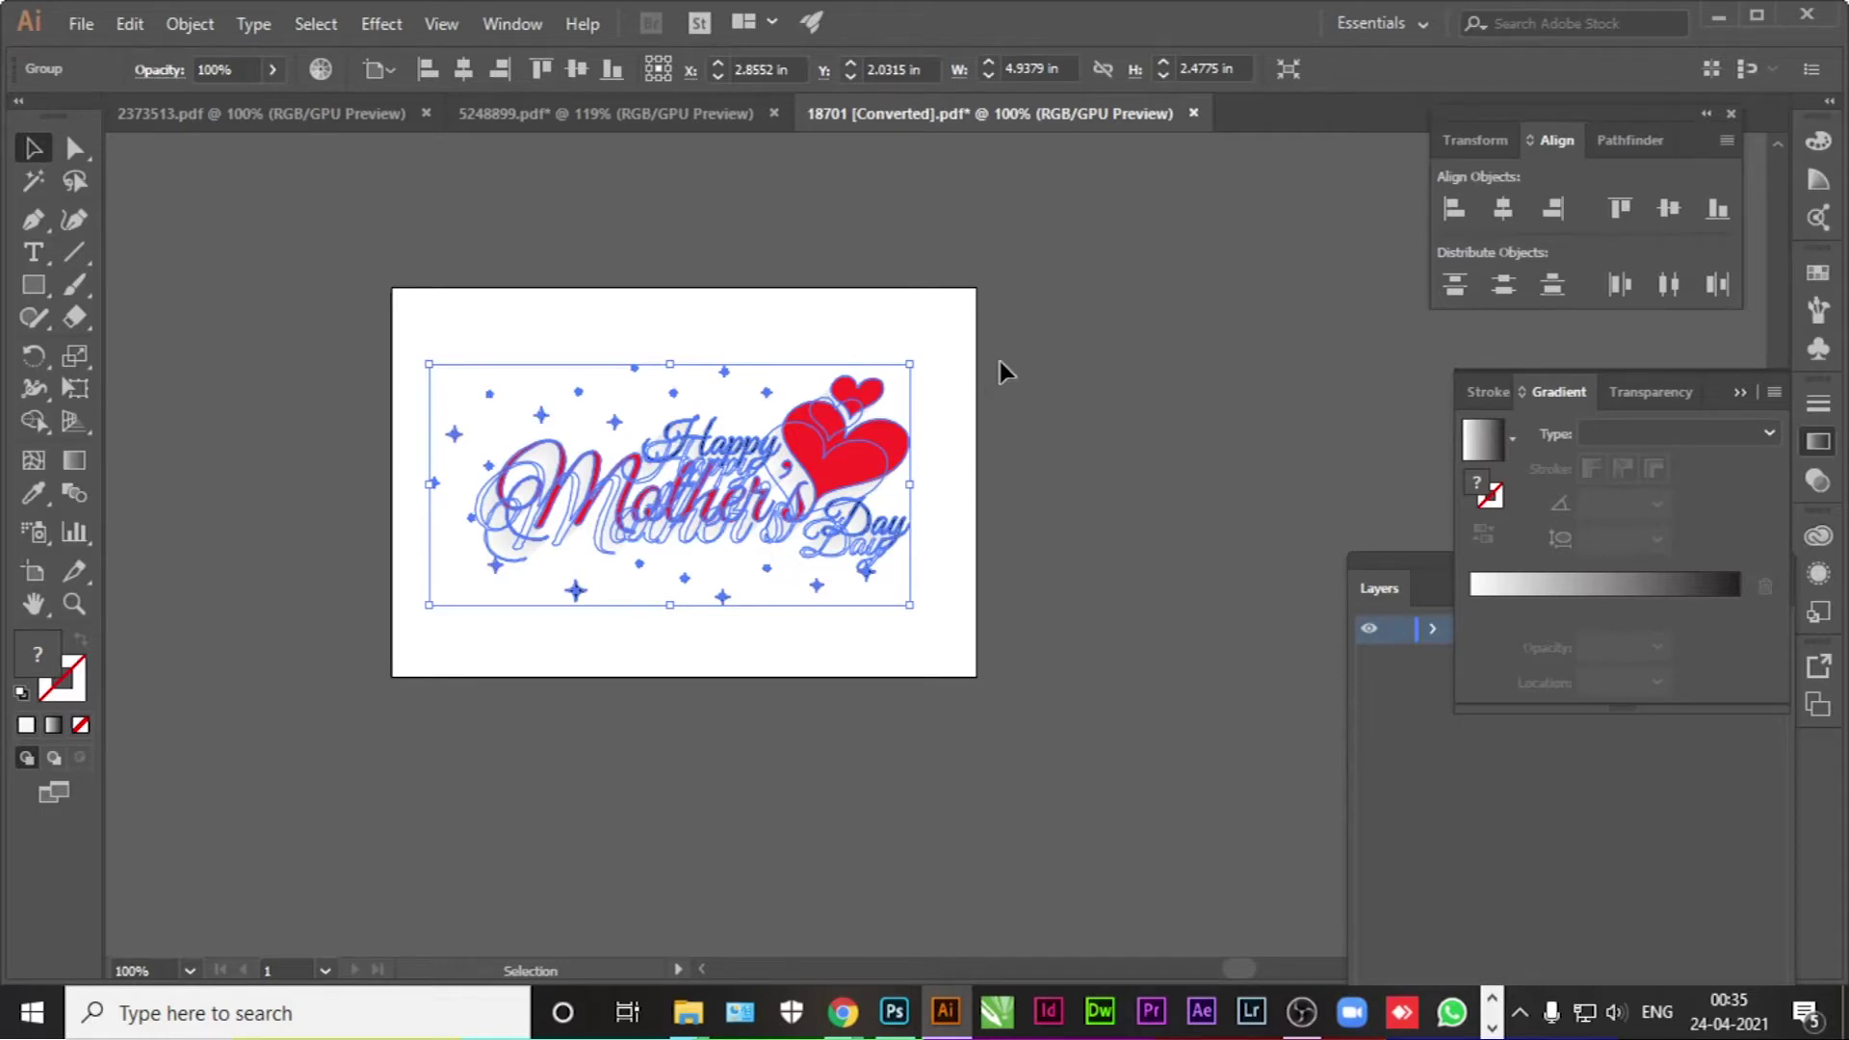
pyautogui.press('ctrl')
pyautogui.click(892, 1009)
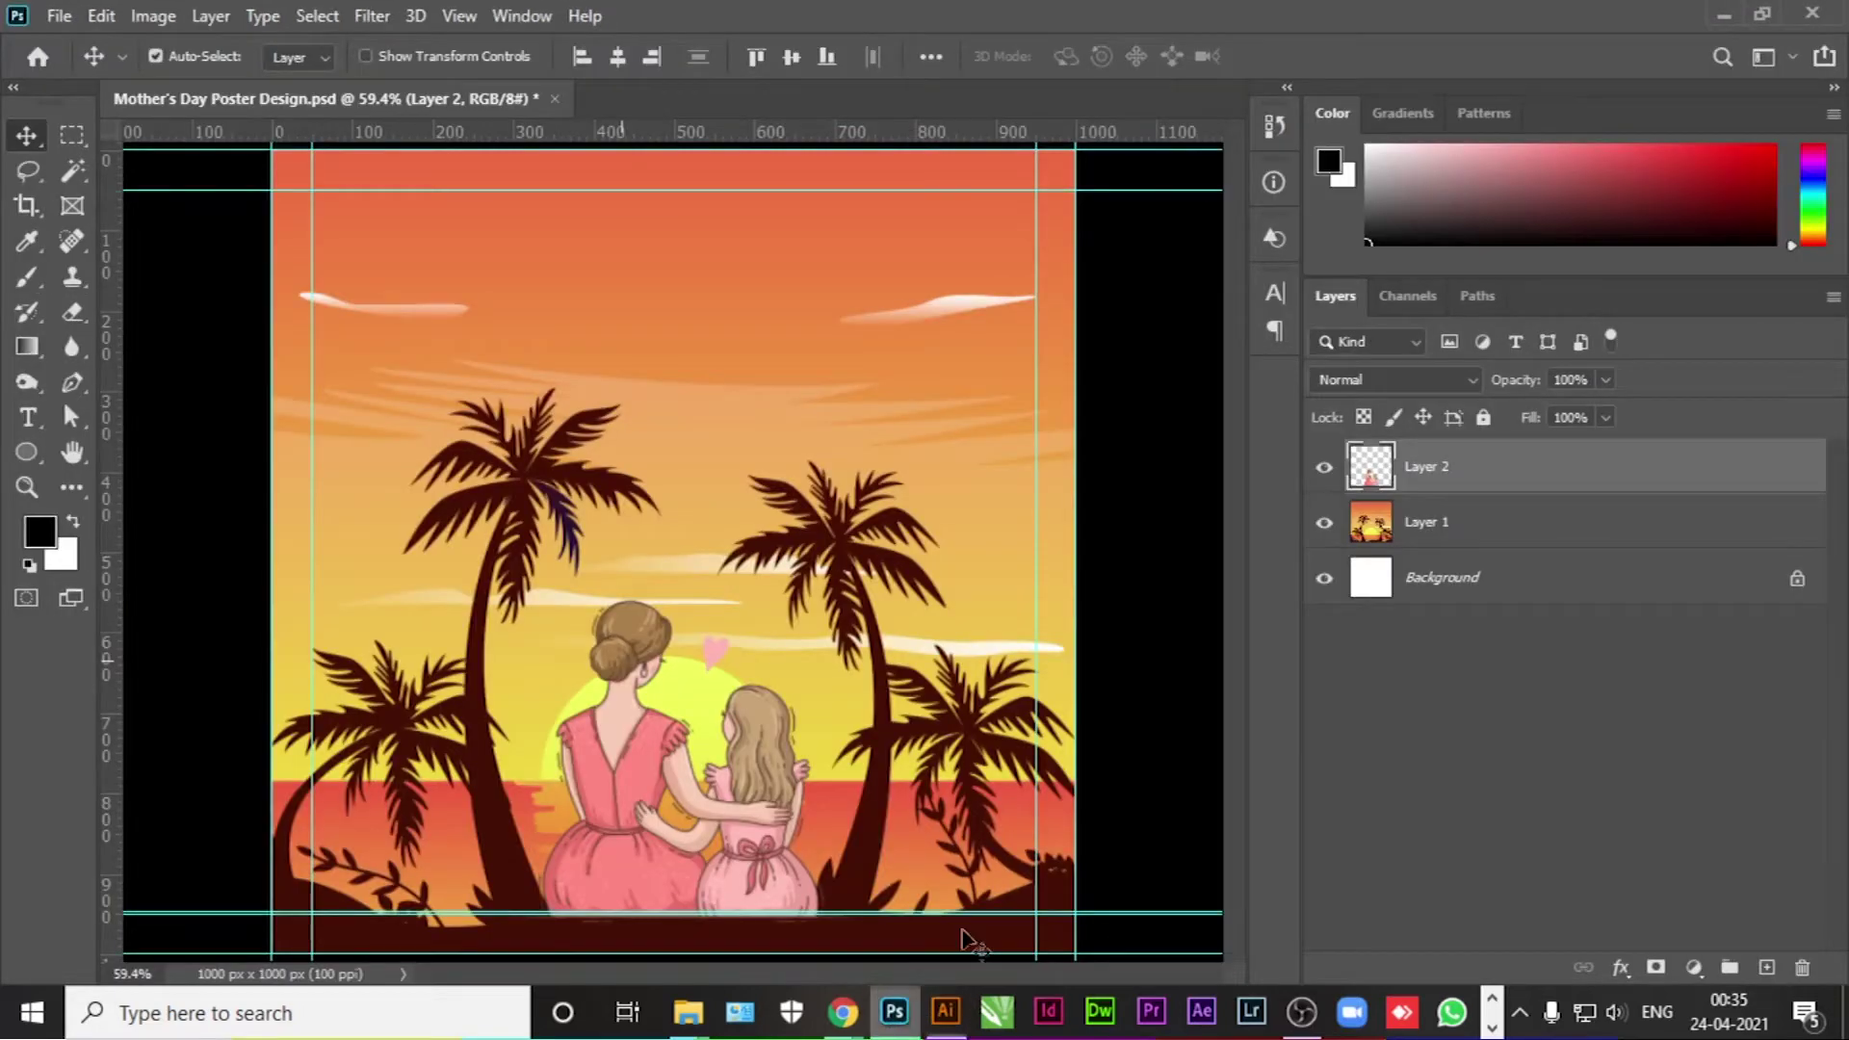
# Step: Paste the lettering into the poster as a Smart Object and commit it
pyautogui.hotkey('ctrl', 'v')
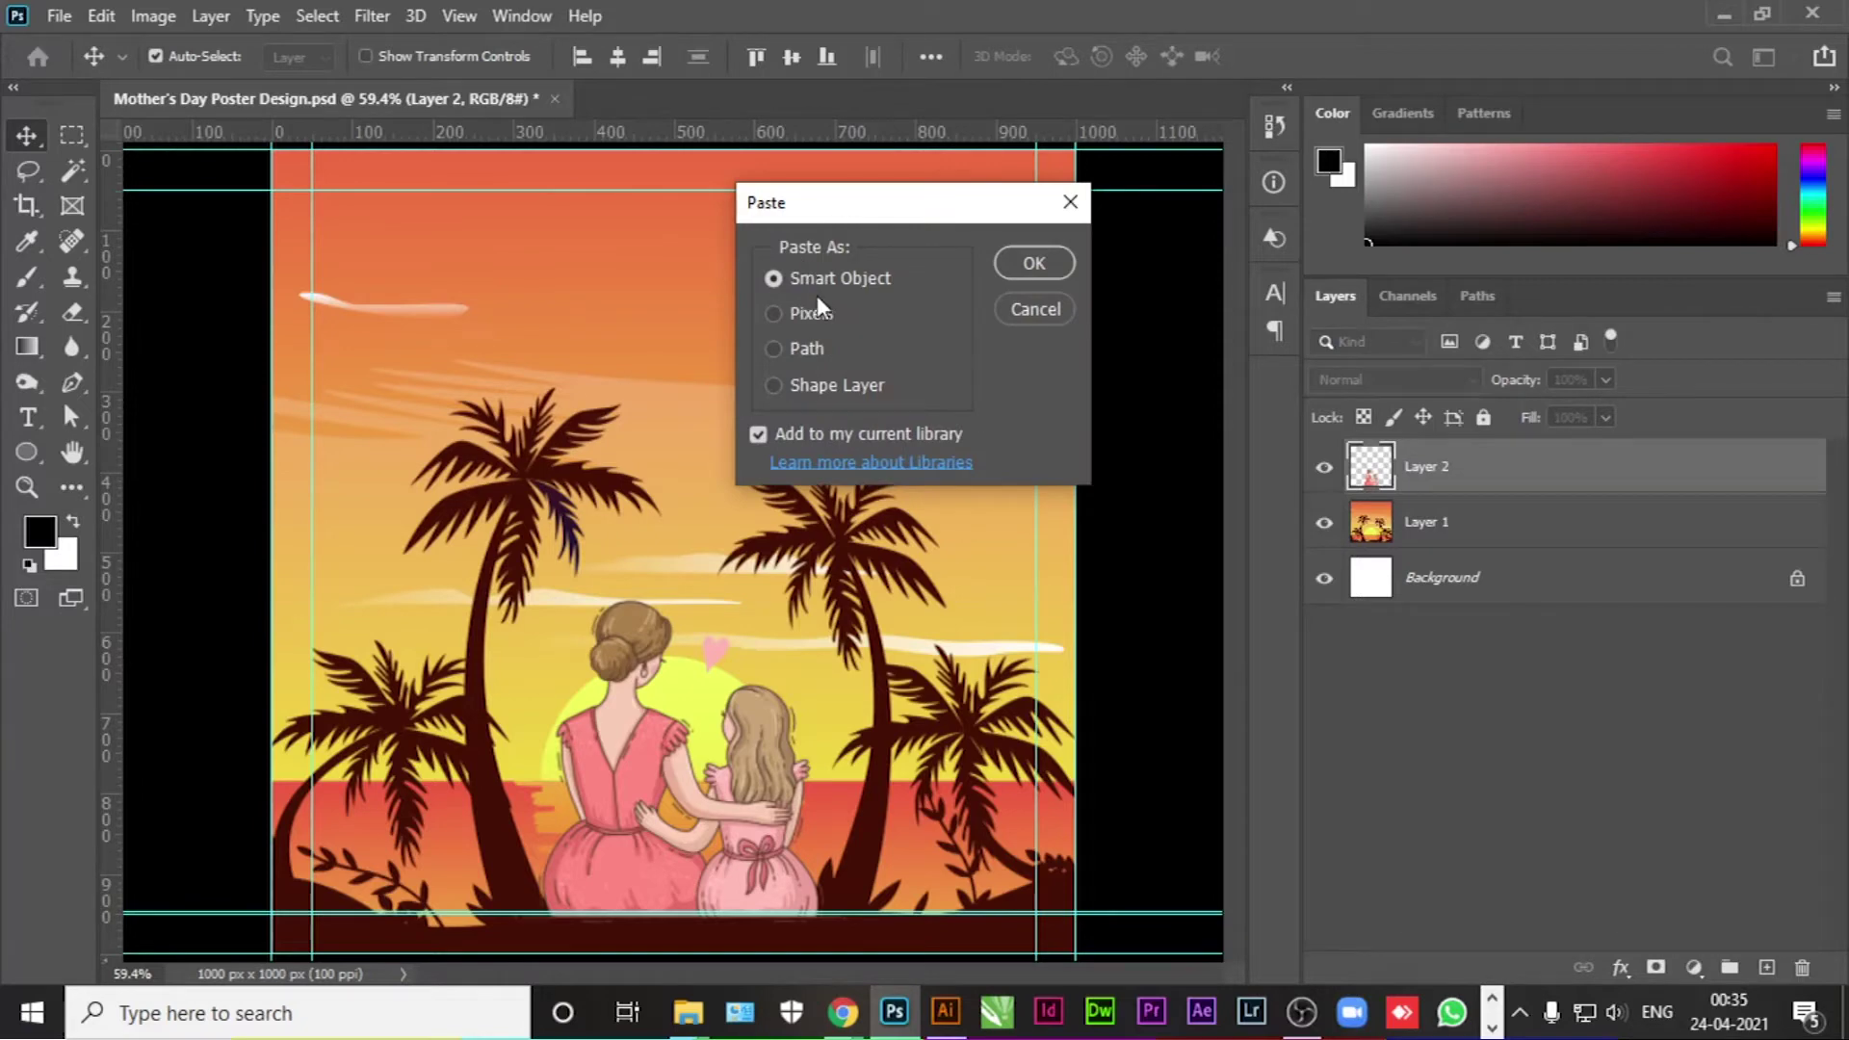
pyautogui.click(1029, 264)
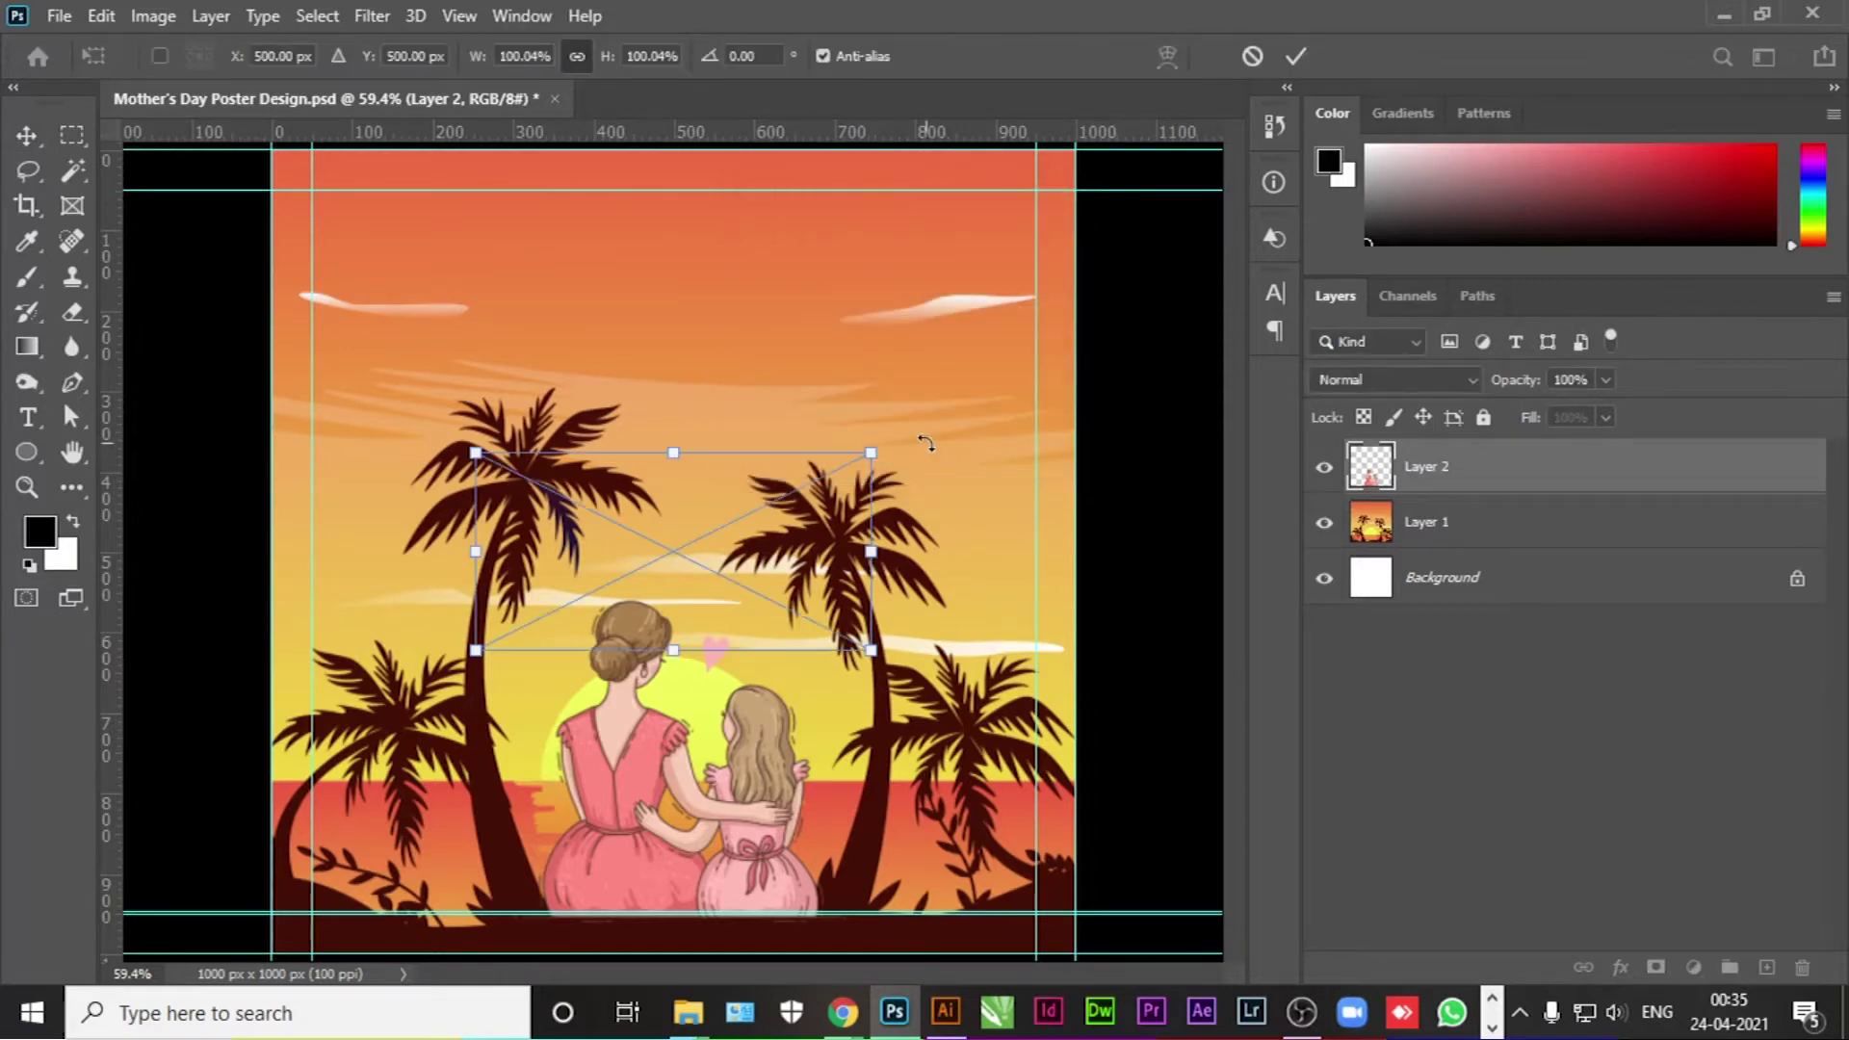
pyautogui.moveTo(679, 556); pyautogui.dragTo(677, 561)
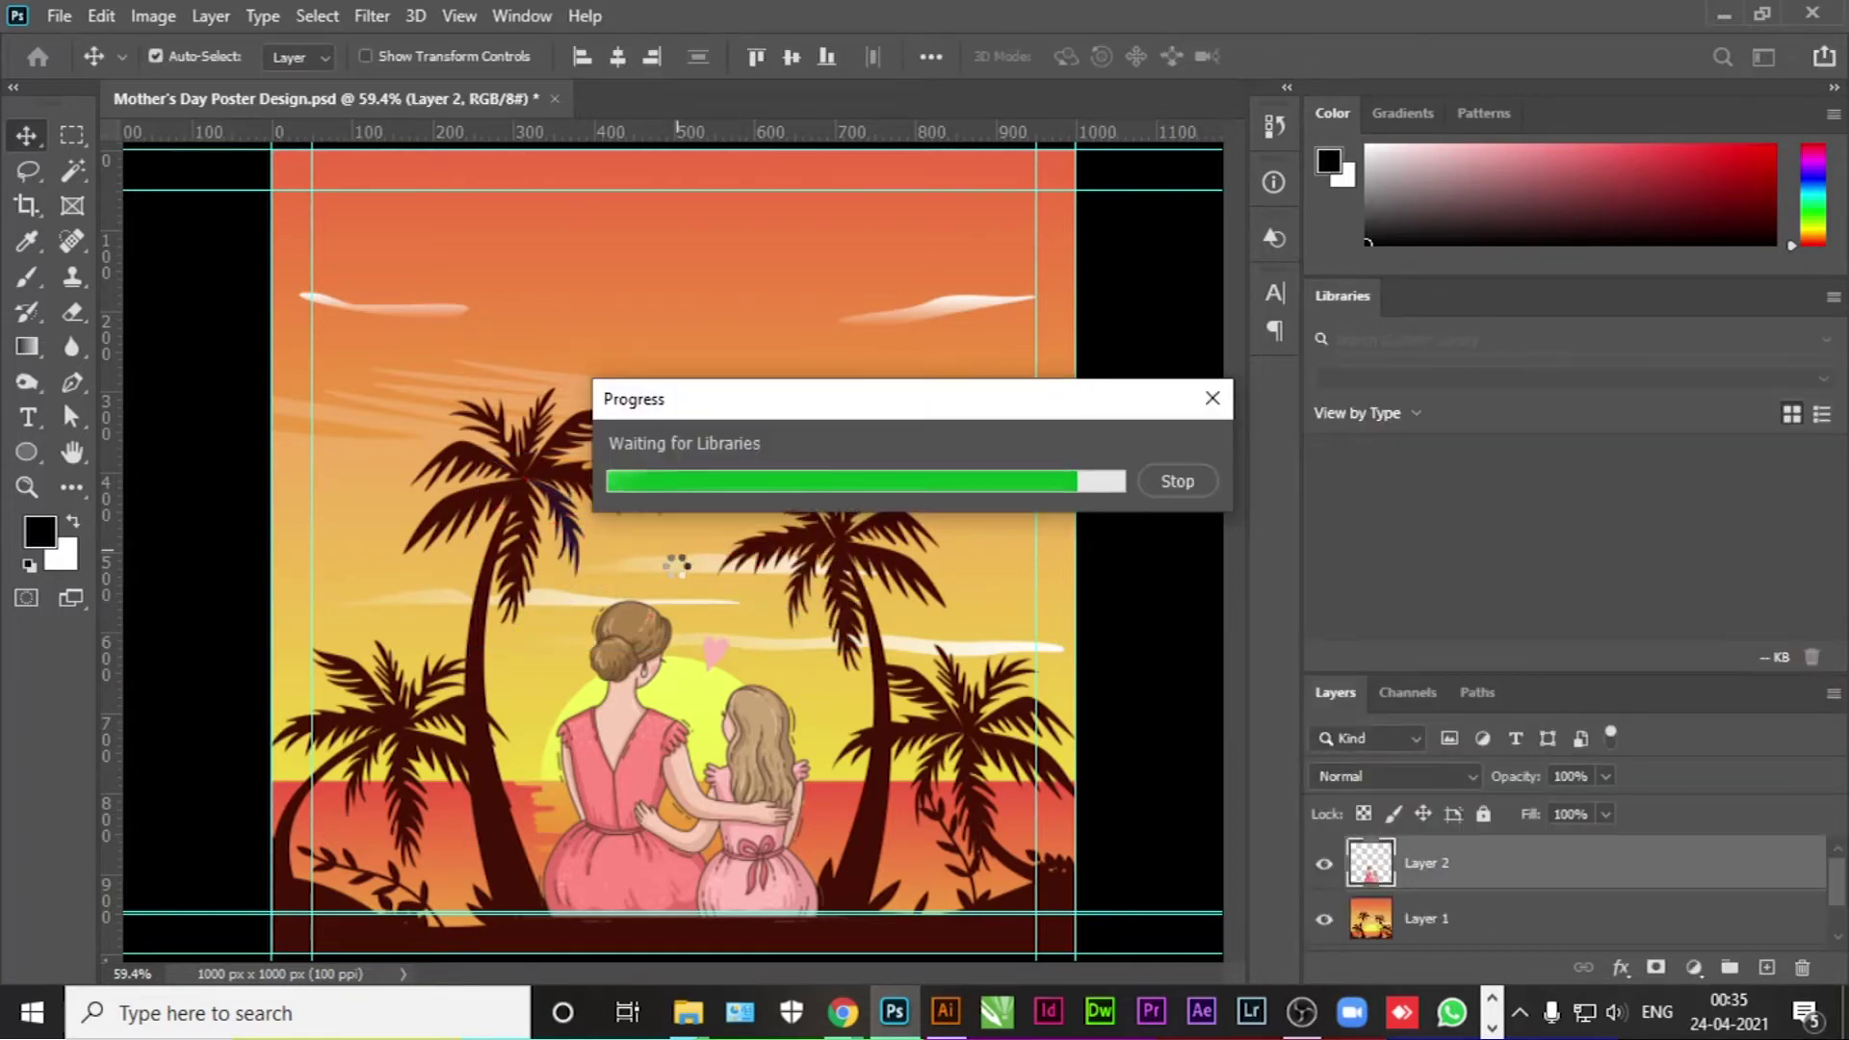
pyautogui.click(1177, 482)
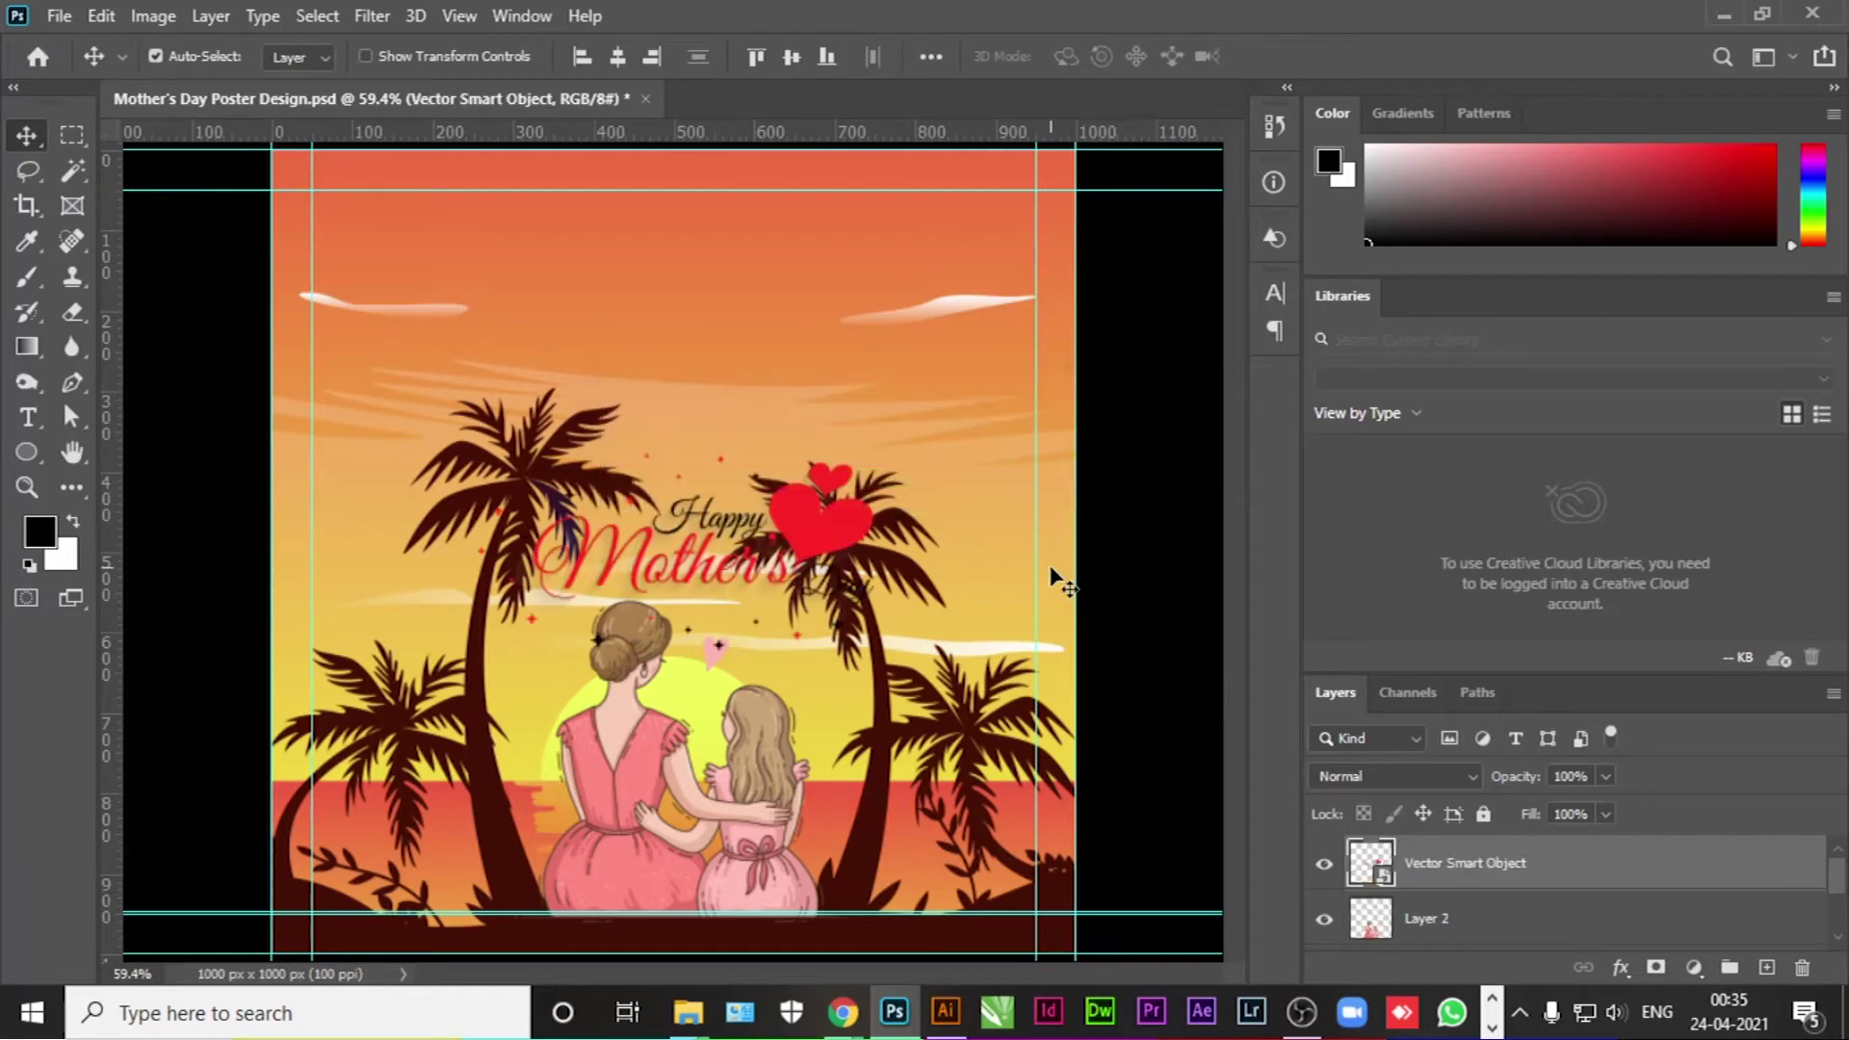
# Step: Centre the title near the top of the poster and close the Libraries panel
pyautogui.moveTo(673, 559)
pyautogui.mouseDown()
pyautogui.moveTo(694, 301)
pyautogui.moveTo(647, 316)
pyautogui.mouseUp()
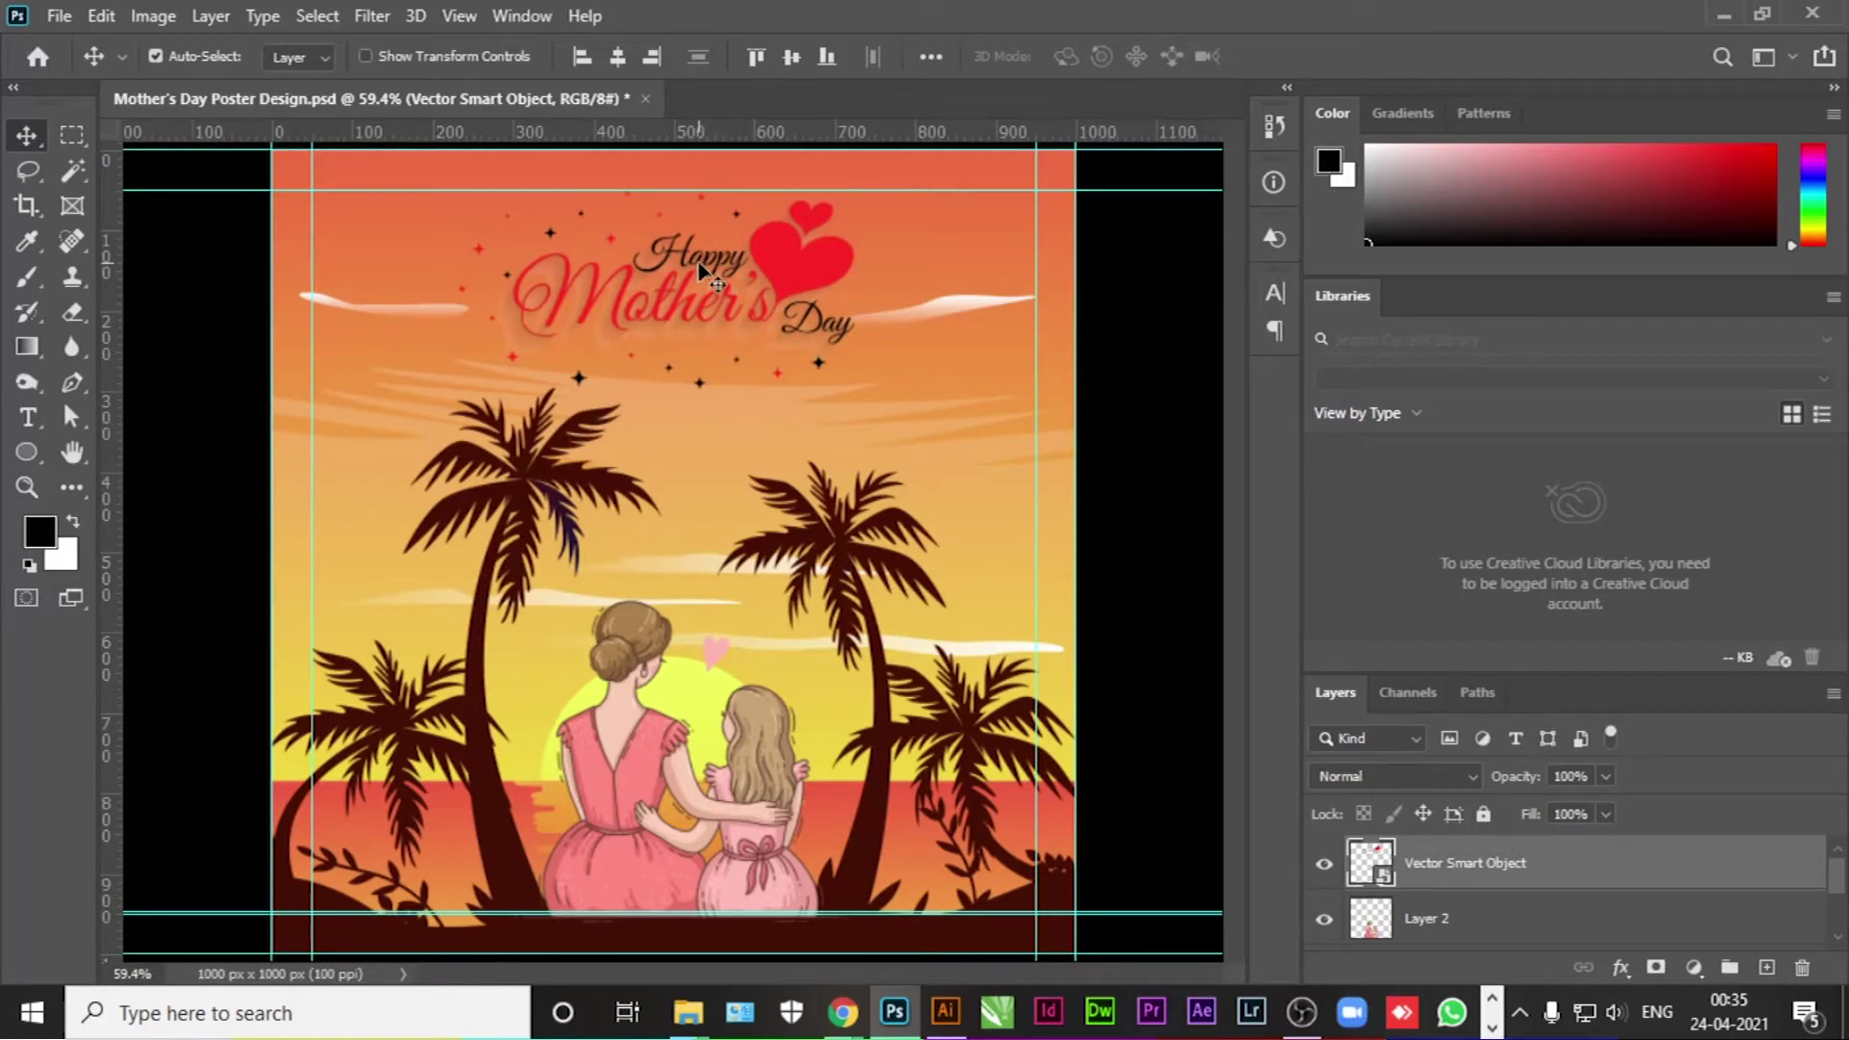
pyautogui.moveTo(701, 266); pyautogui.dragTo(704, 245)
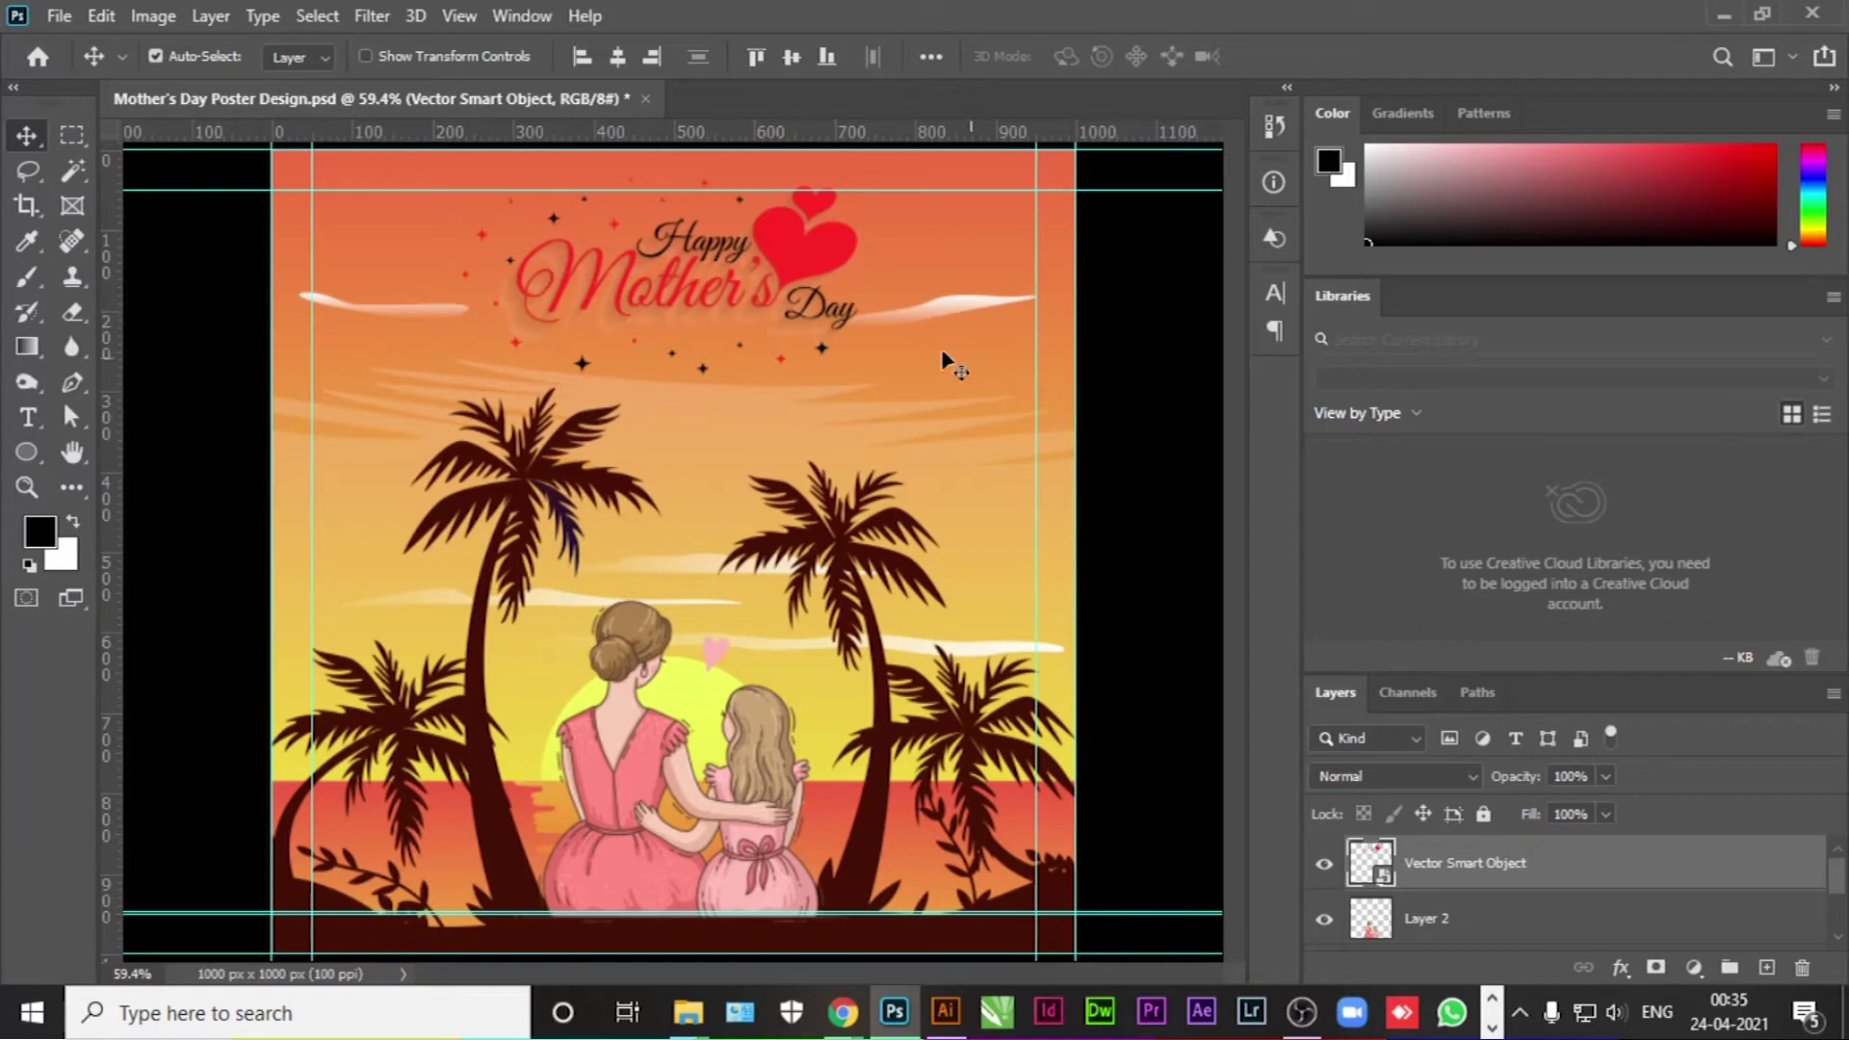
pyautogui.moveTo(721, 244); pyautogui.dragTo(729, 255)
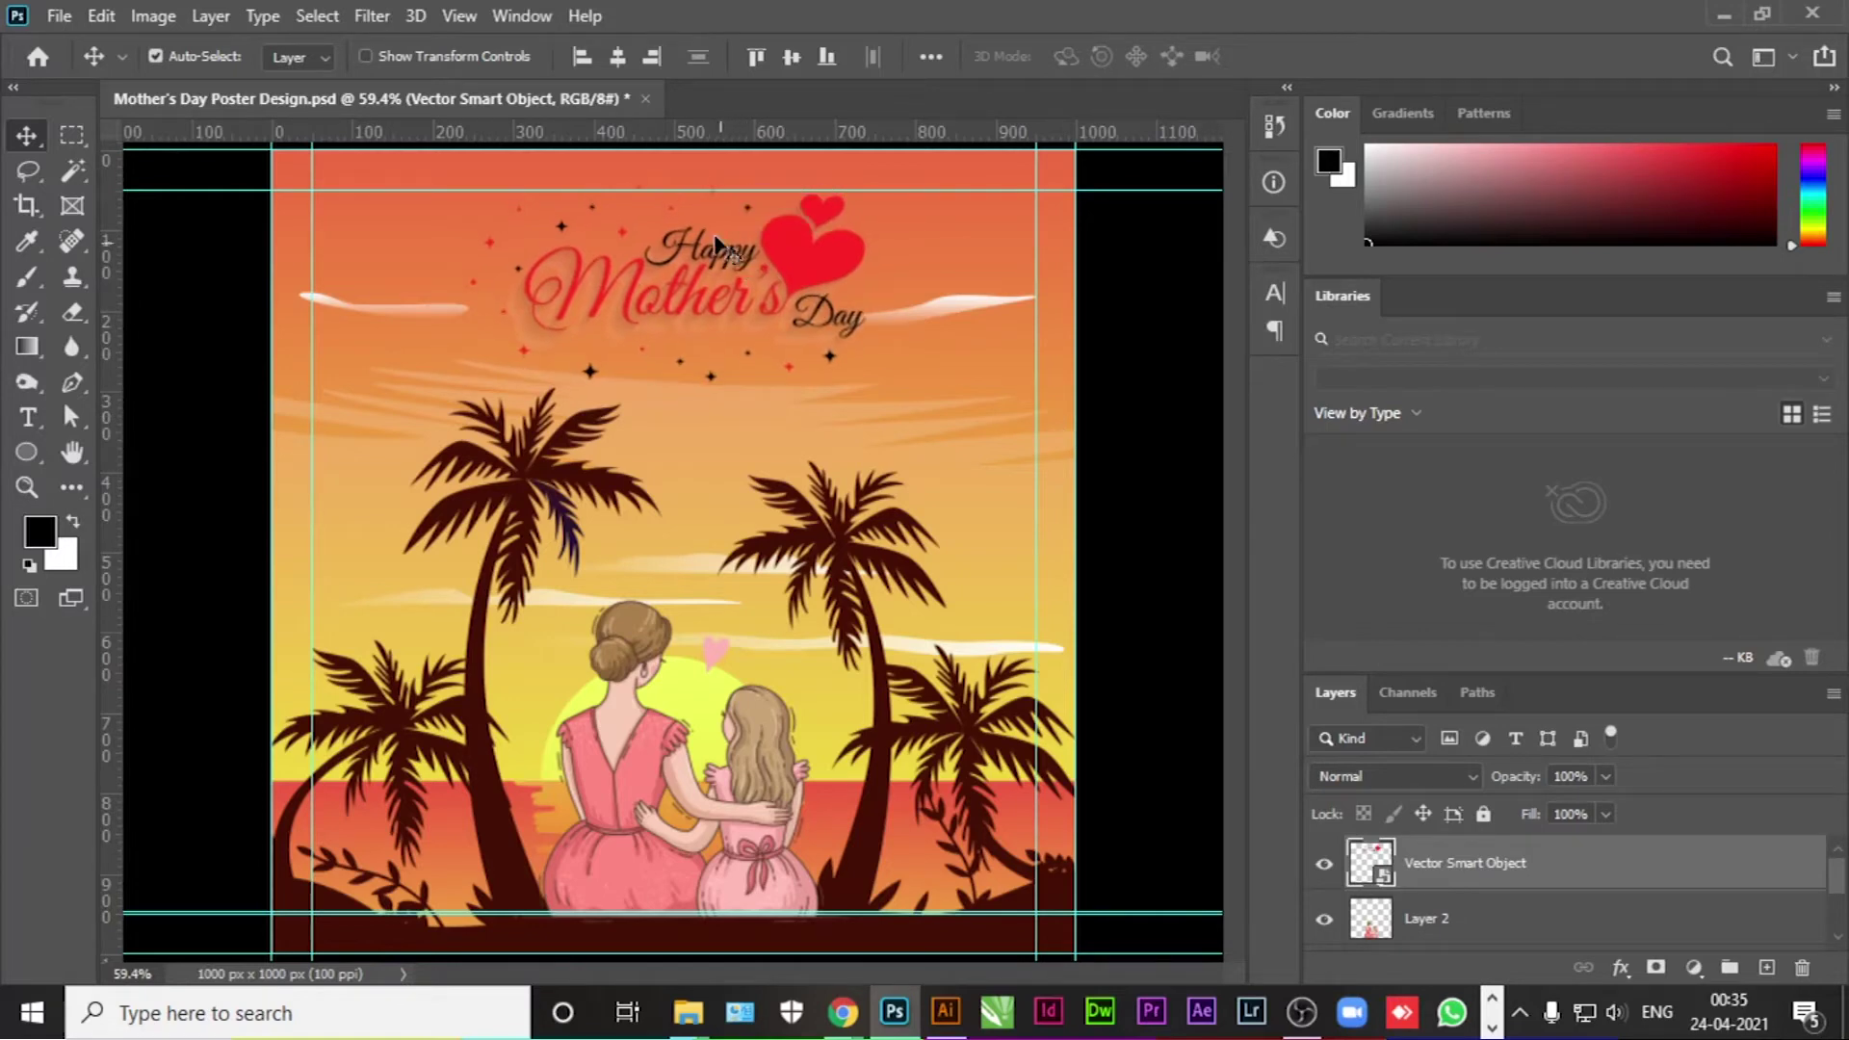
pyautogui.click(617, 59)
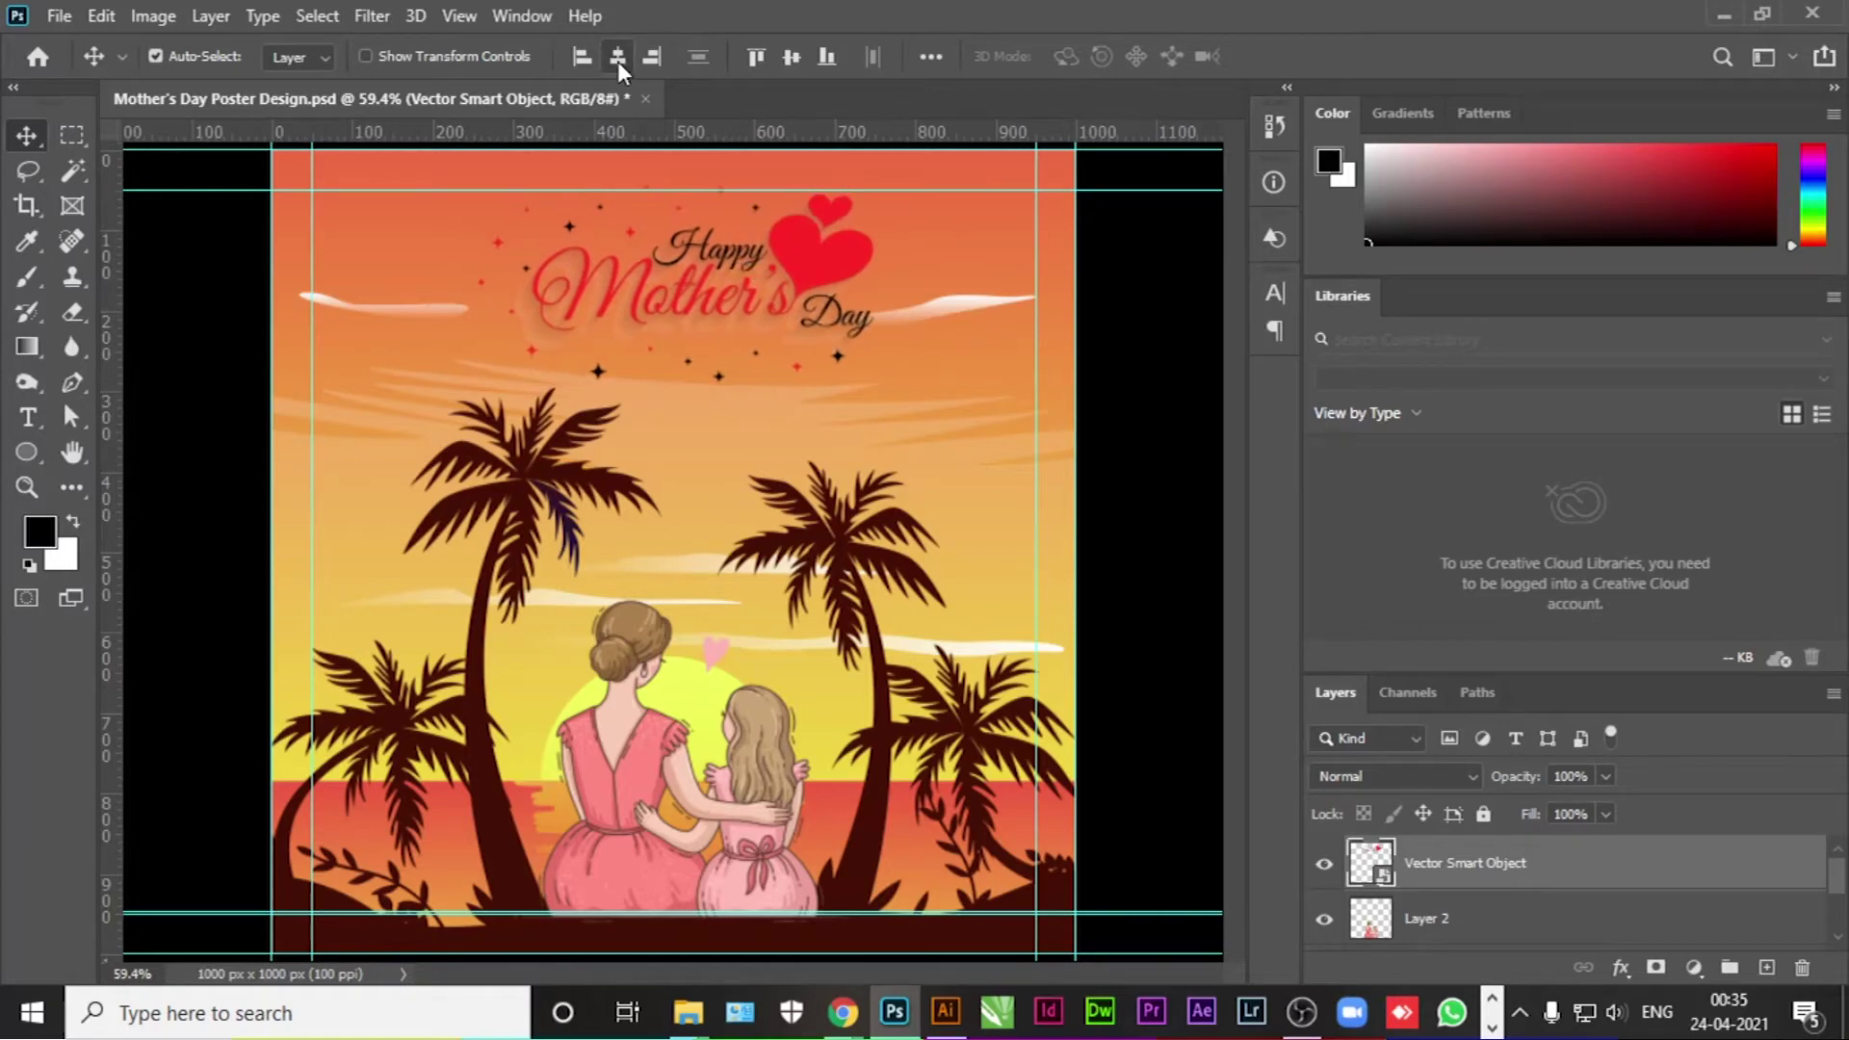
pyautogui.click(1143, 414)
pyautogui.click(1833, 300)
pyautogui.click(1618, 570)
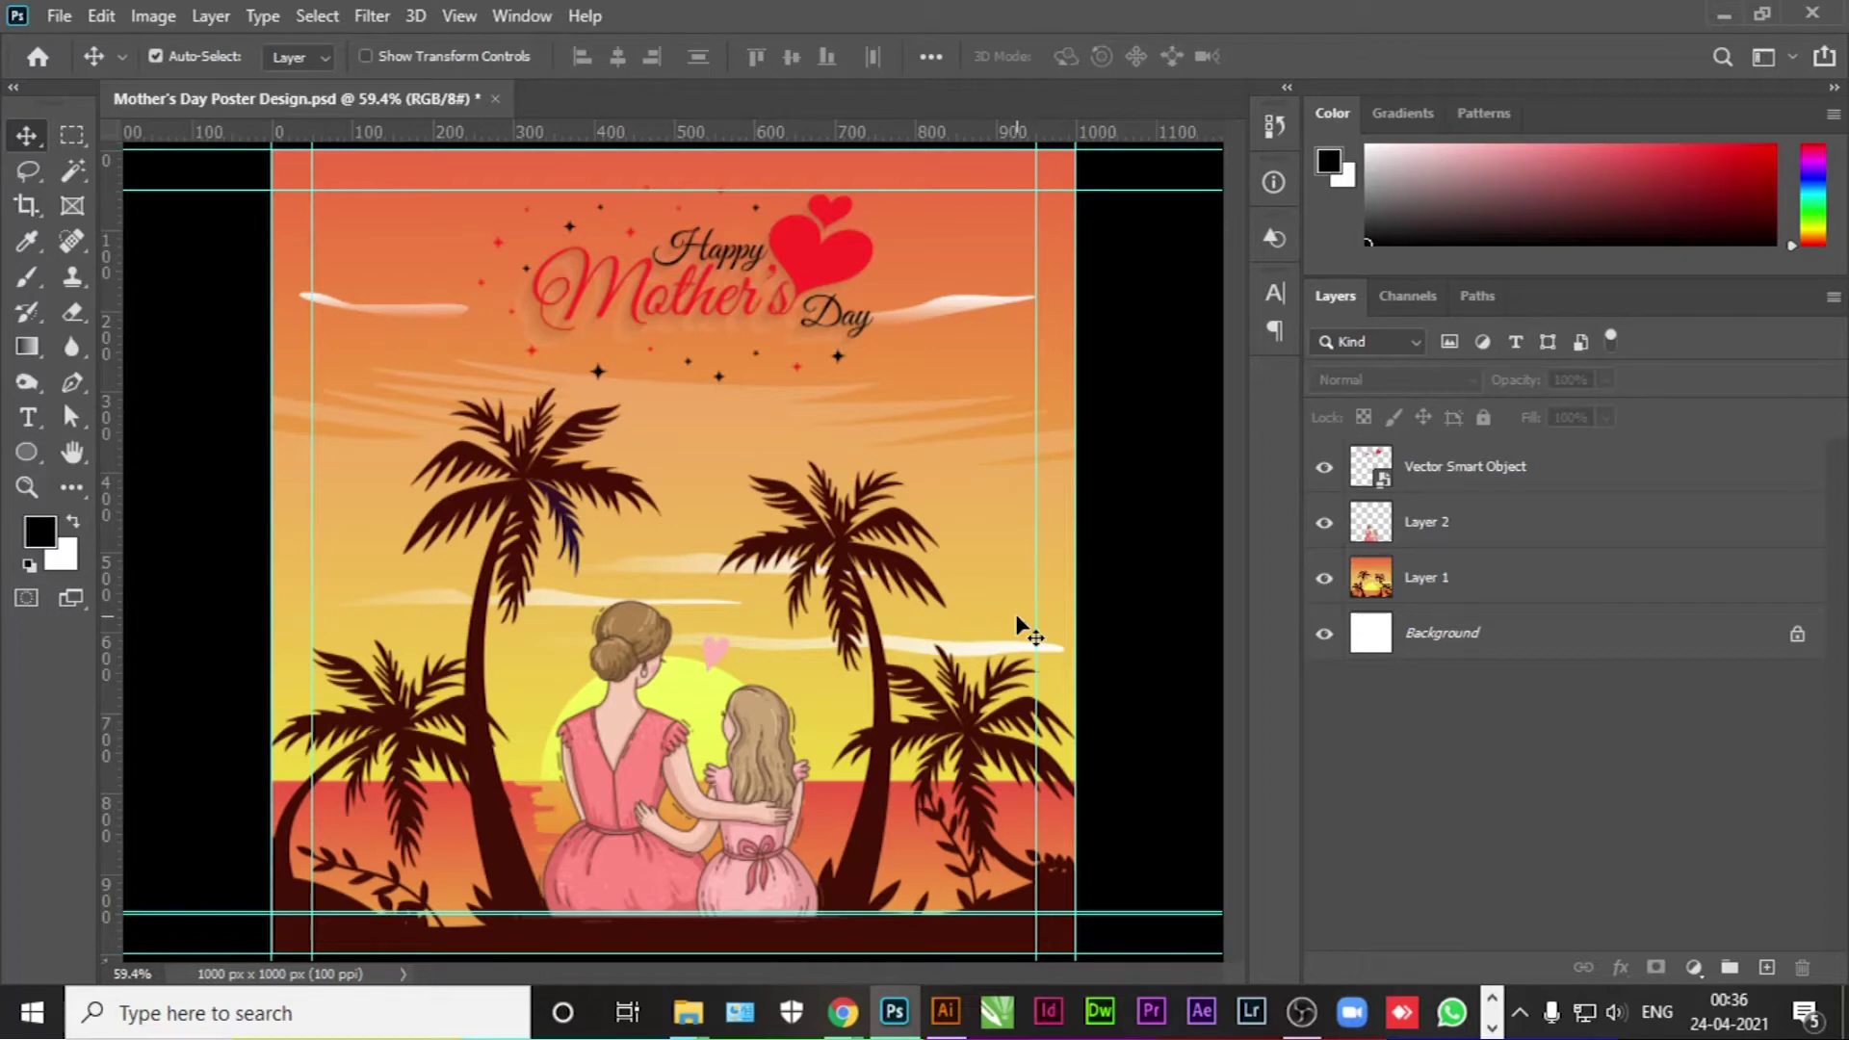
# Step: Open the title smart object in Illustrator and isolate its artwork group
pyautogui.click(1428, 466)
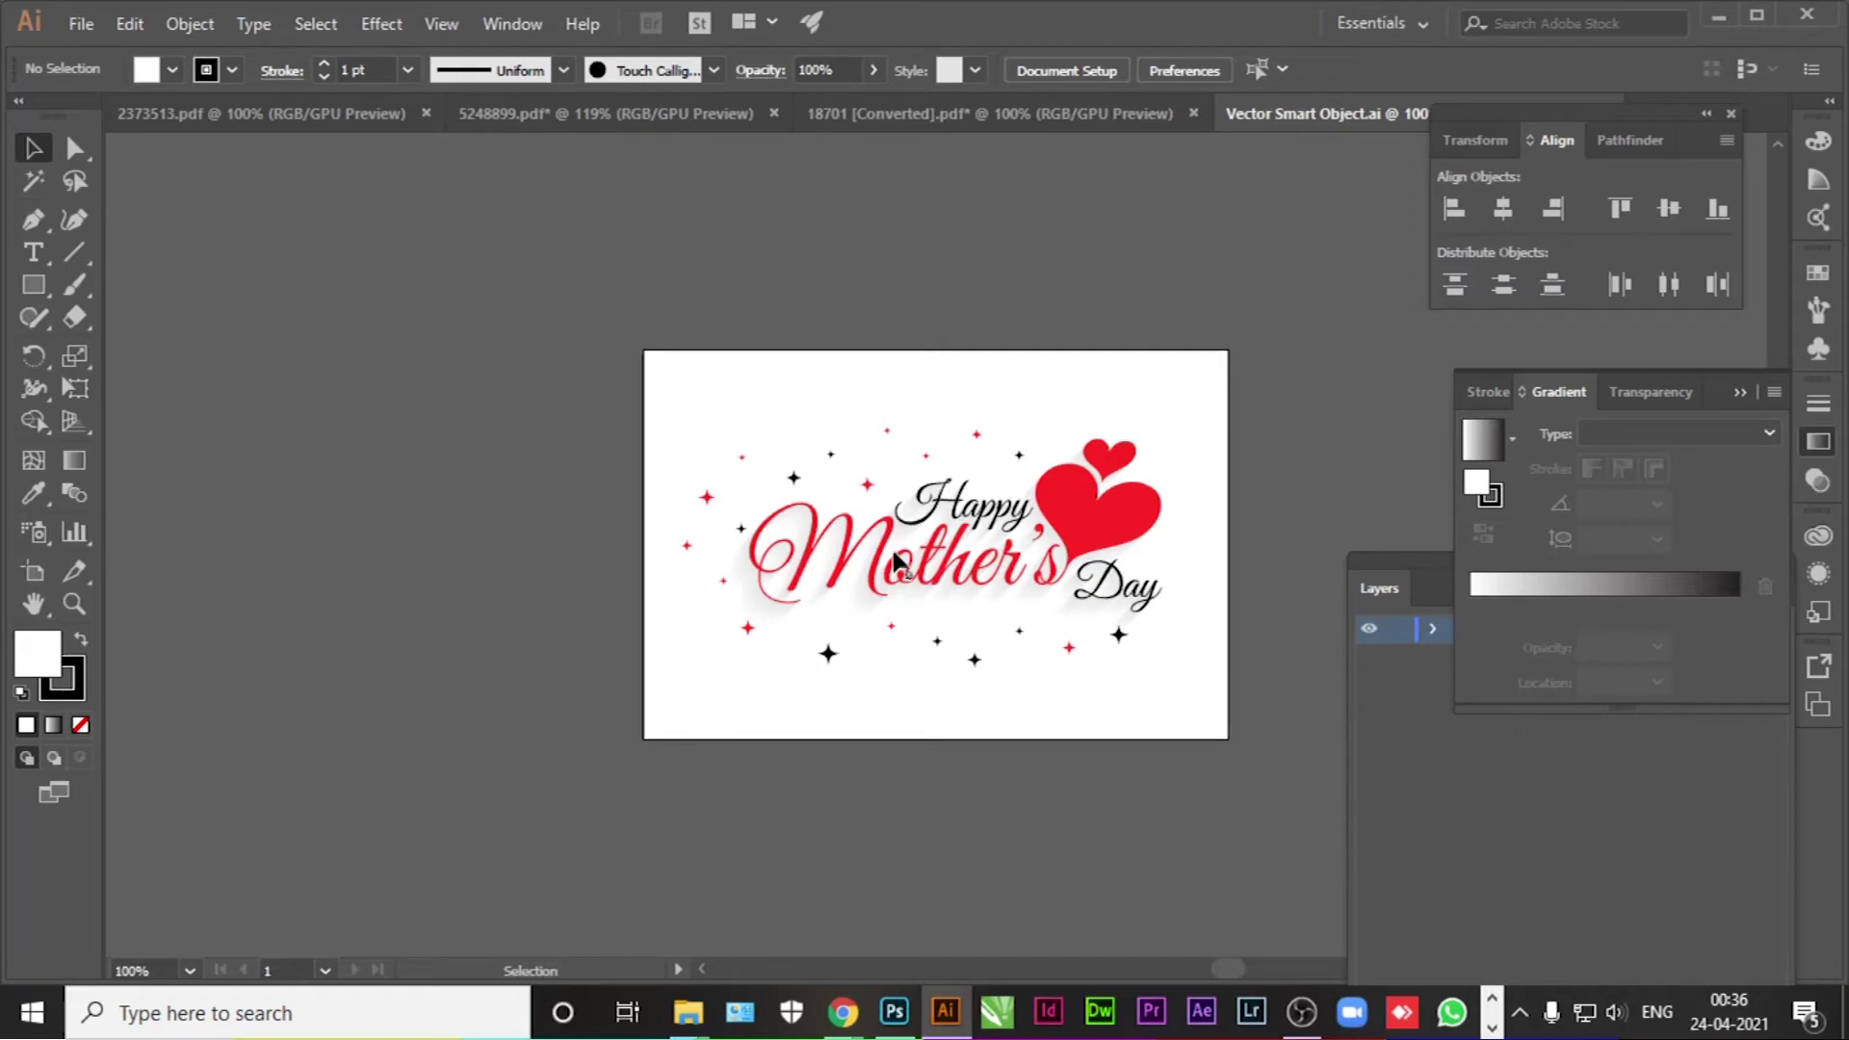
pyautogui.moveTo(1201, 725); pyautogui.dragTo(1044, 671)
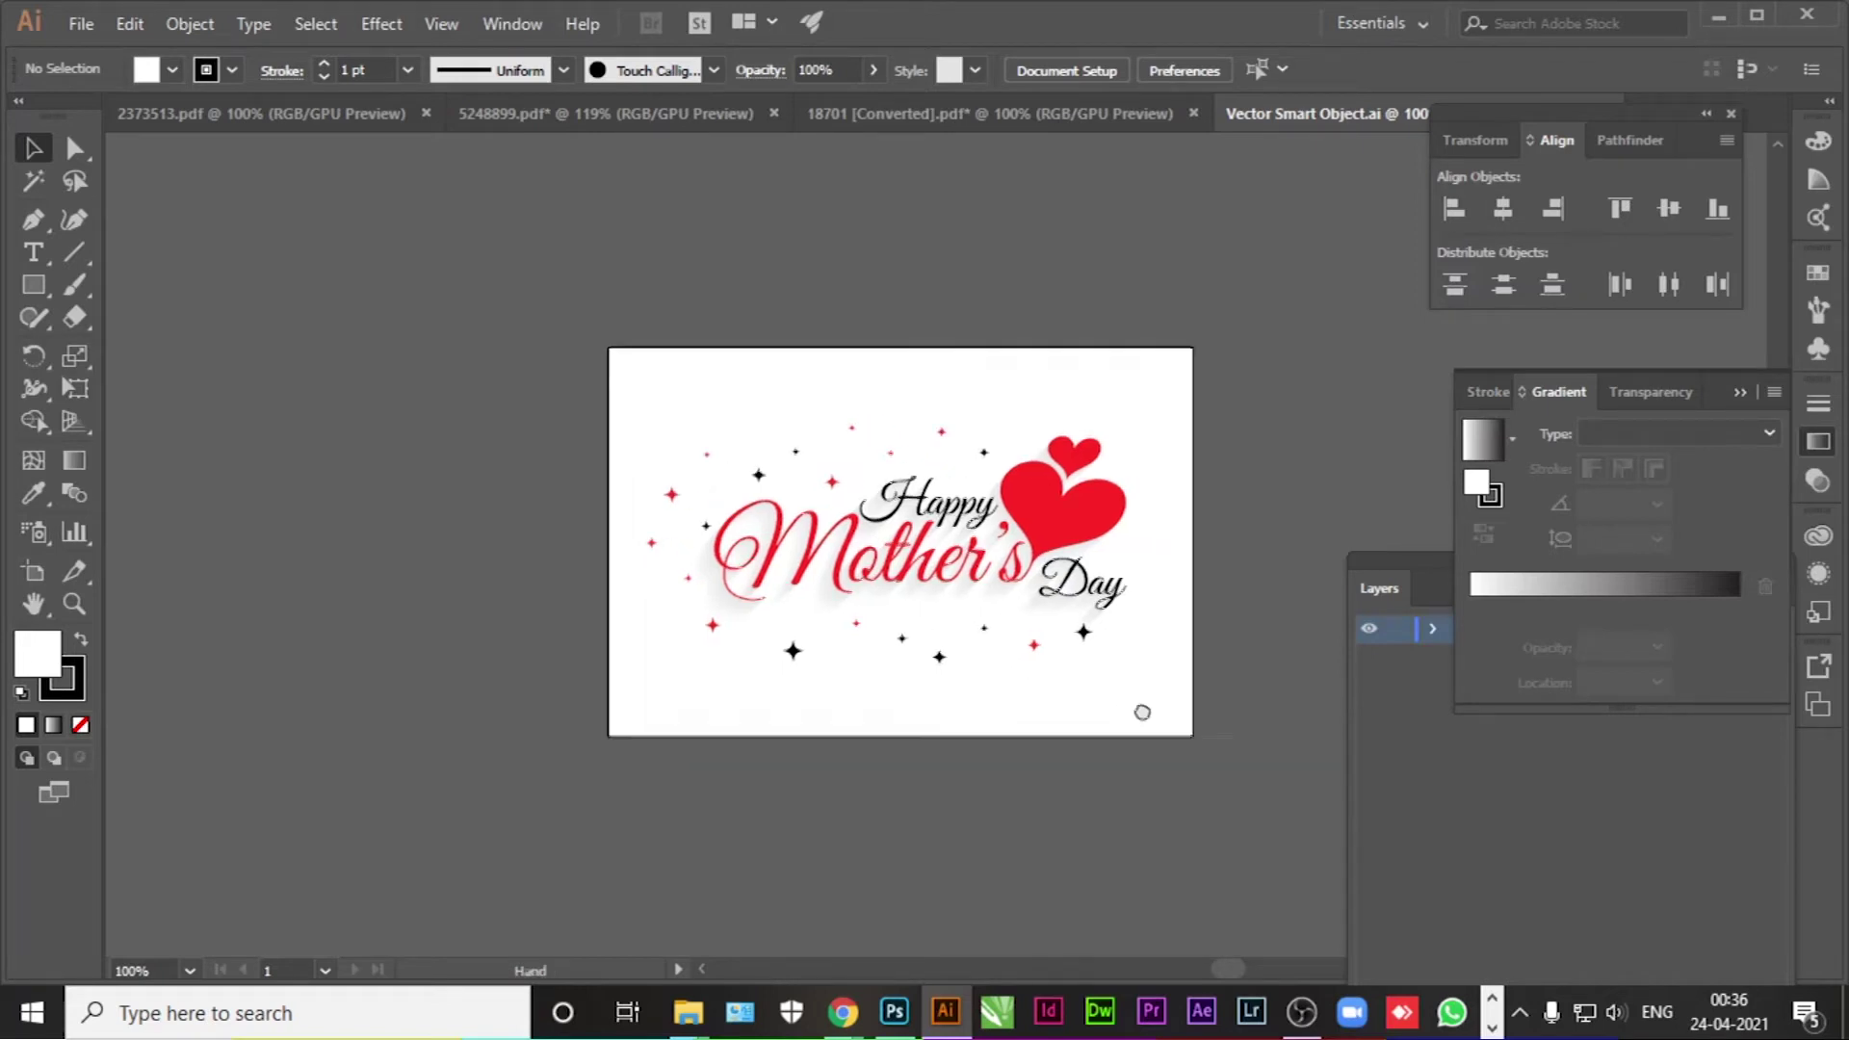
pyautogui.click(767, 528)
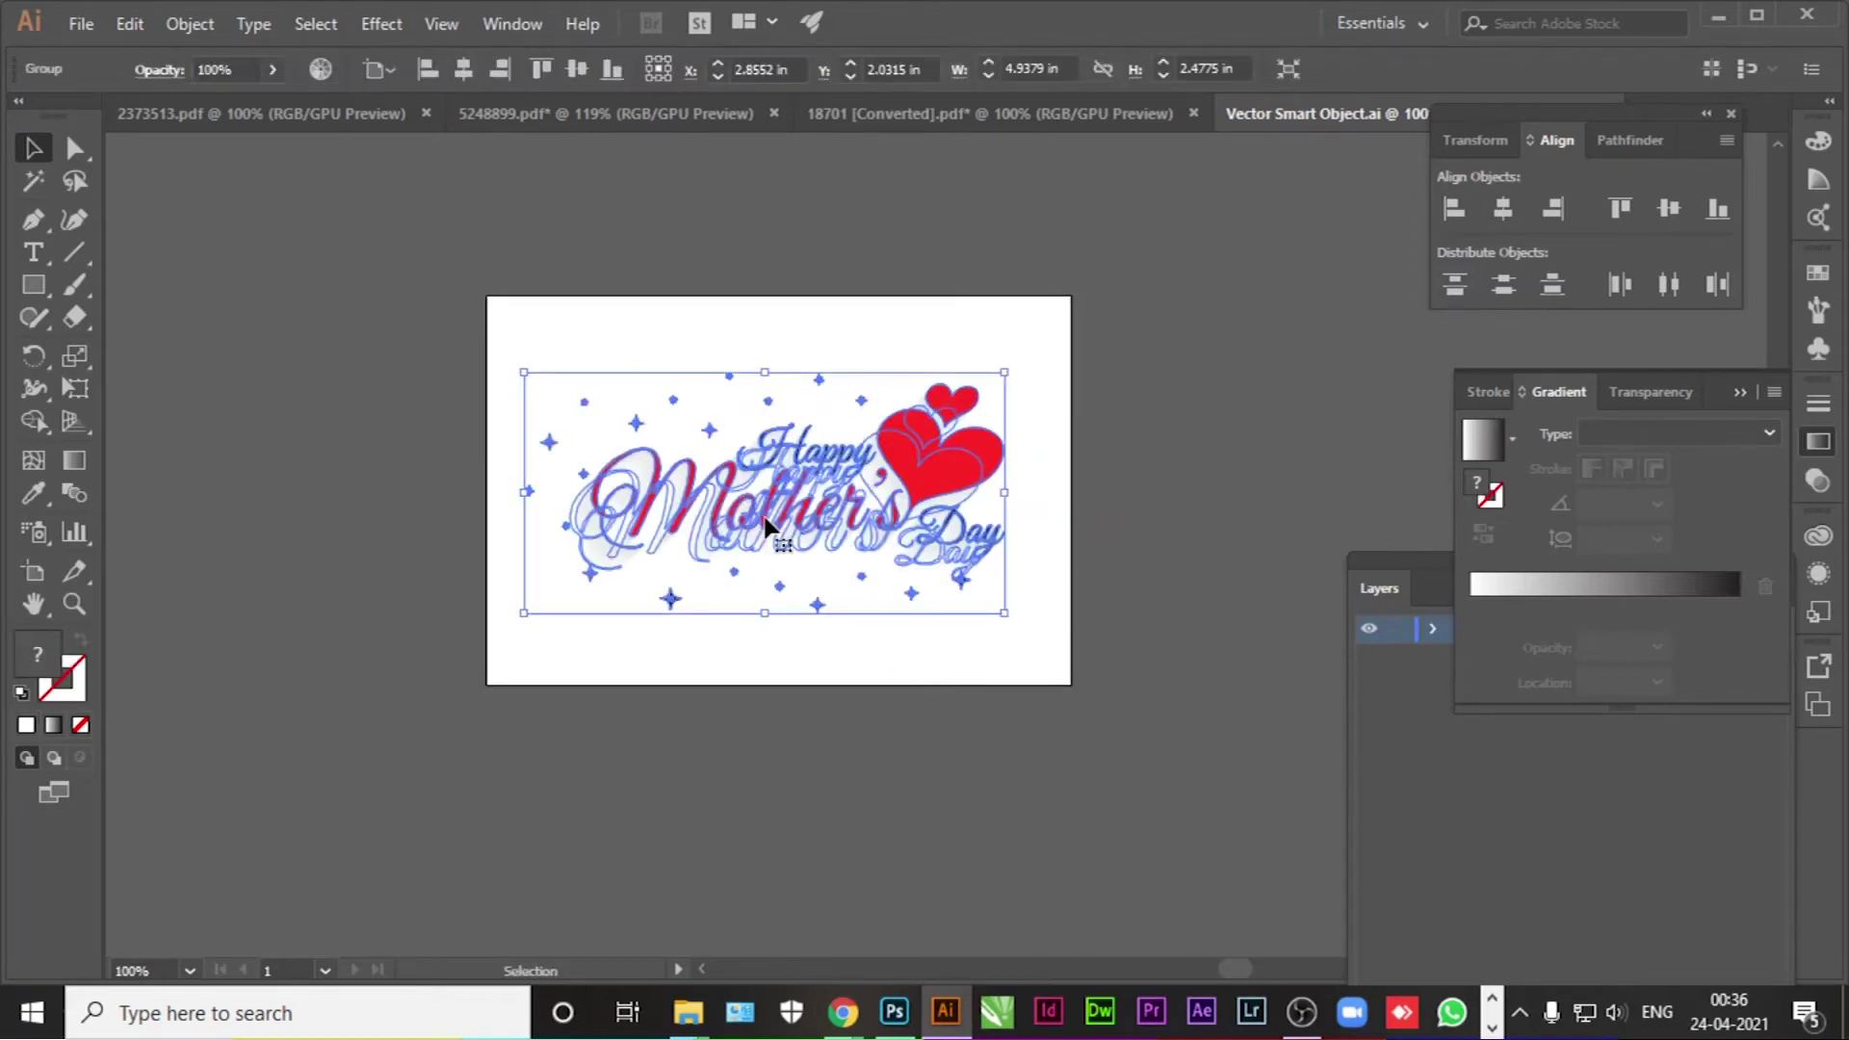
pyautogui.doubleClick(776, 539)
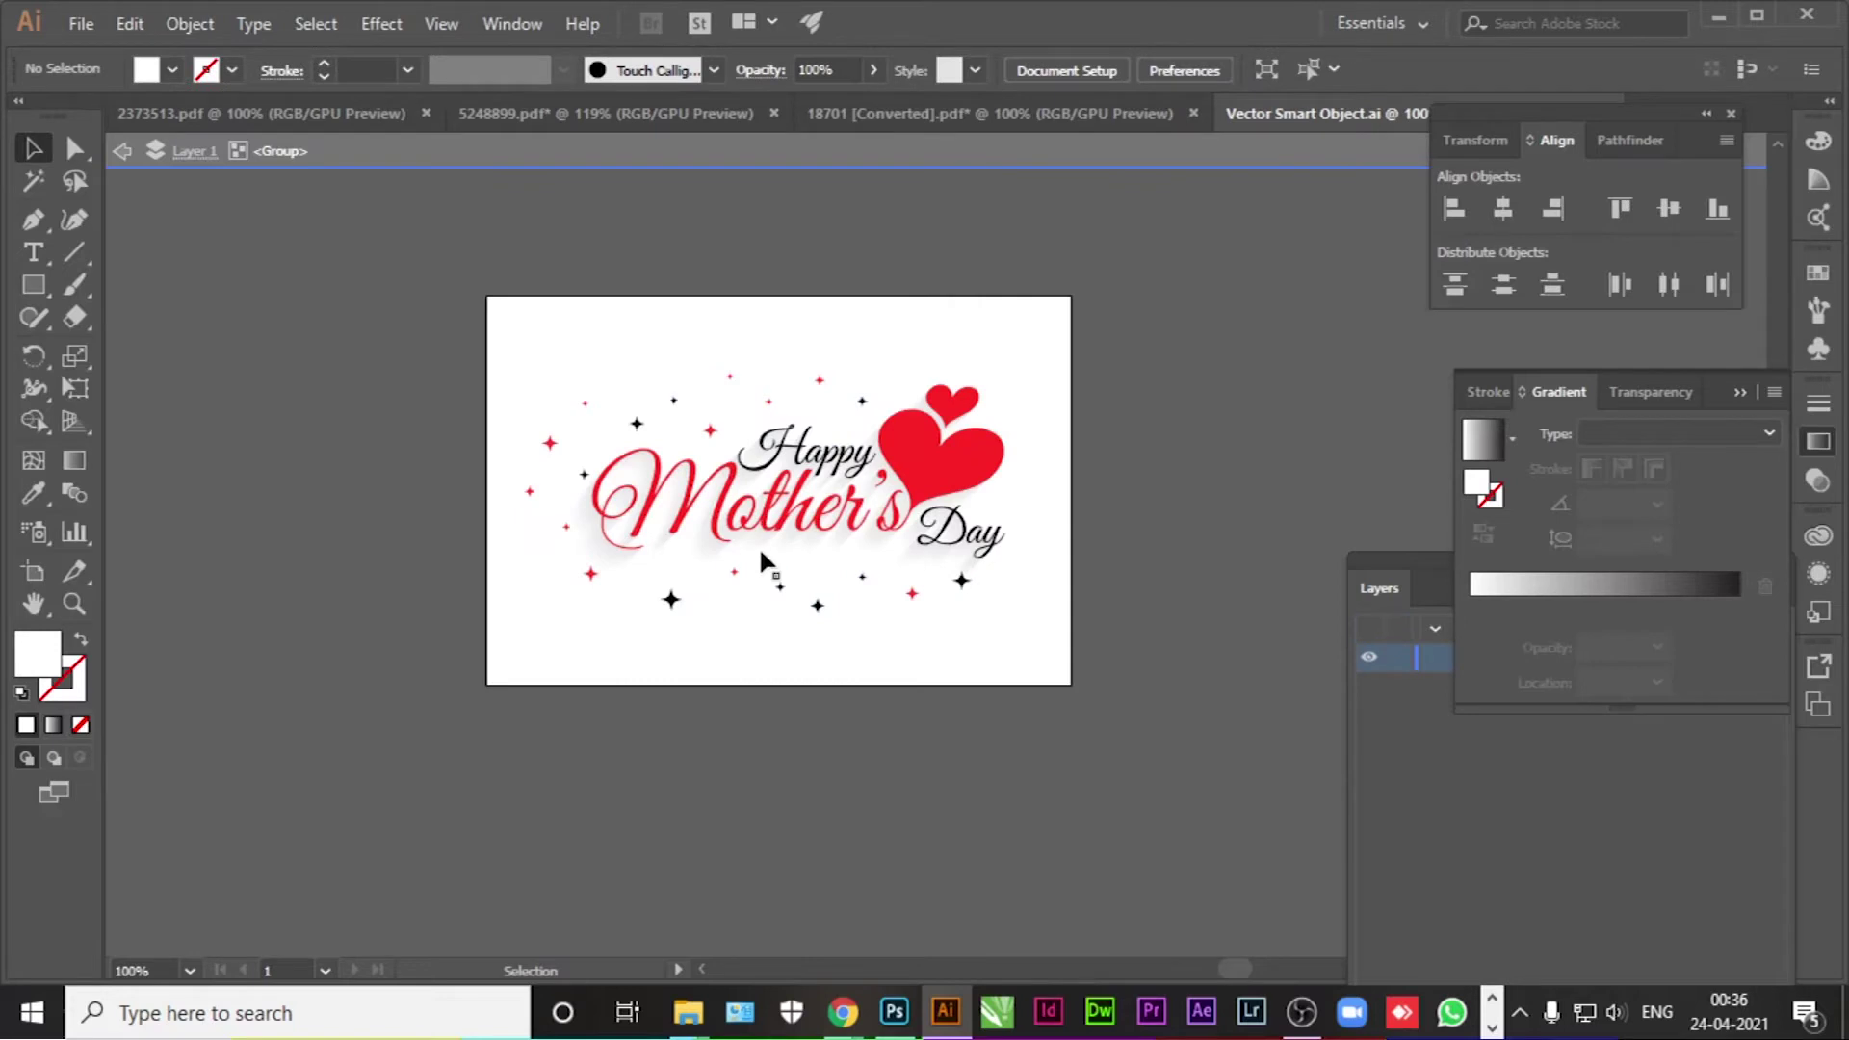
pyautogui.click(759, 546)
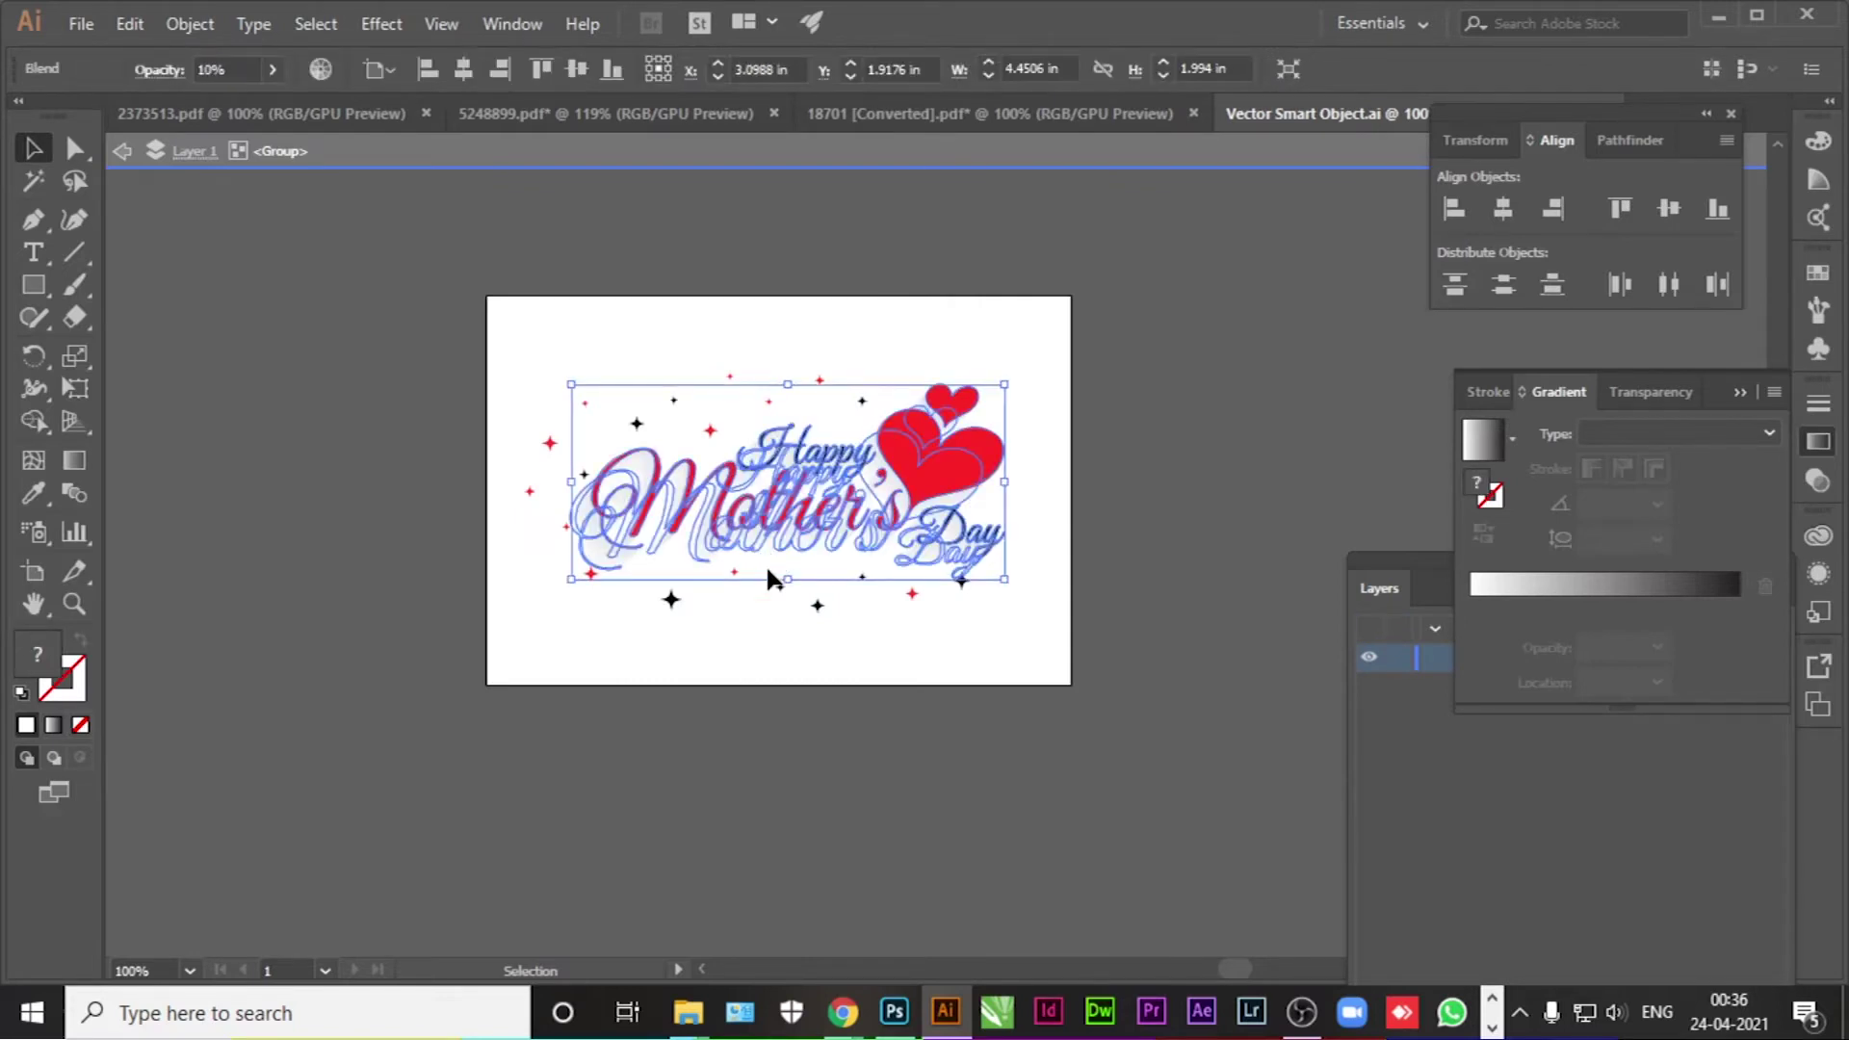
pyautogui.click(1160, 489)
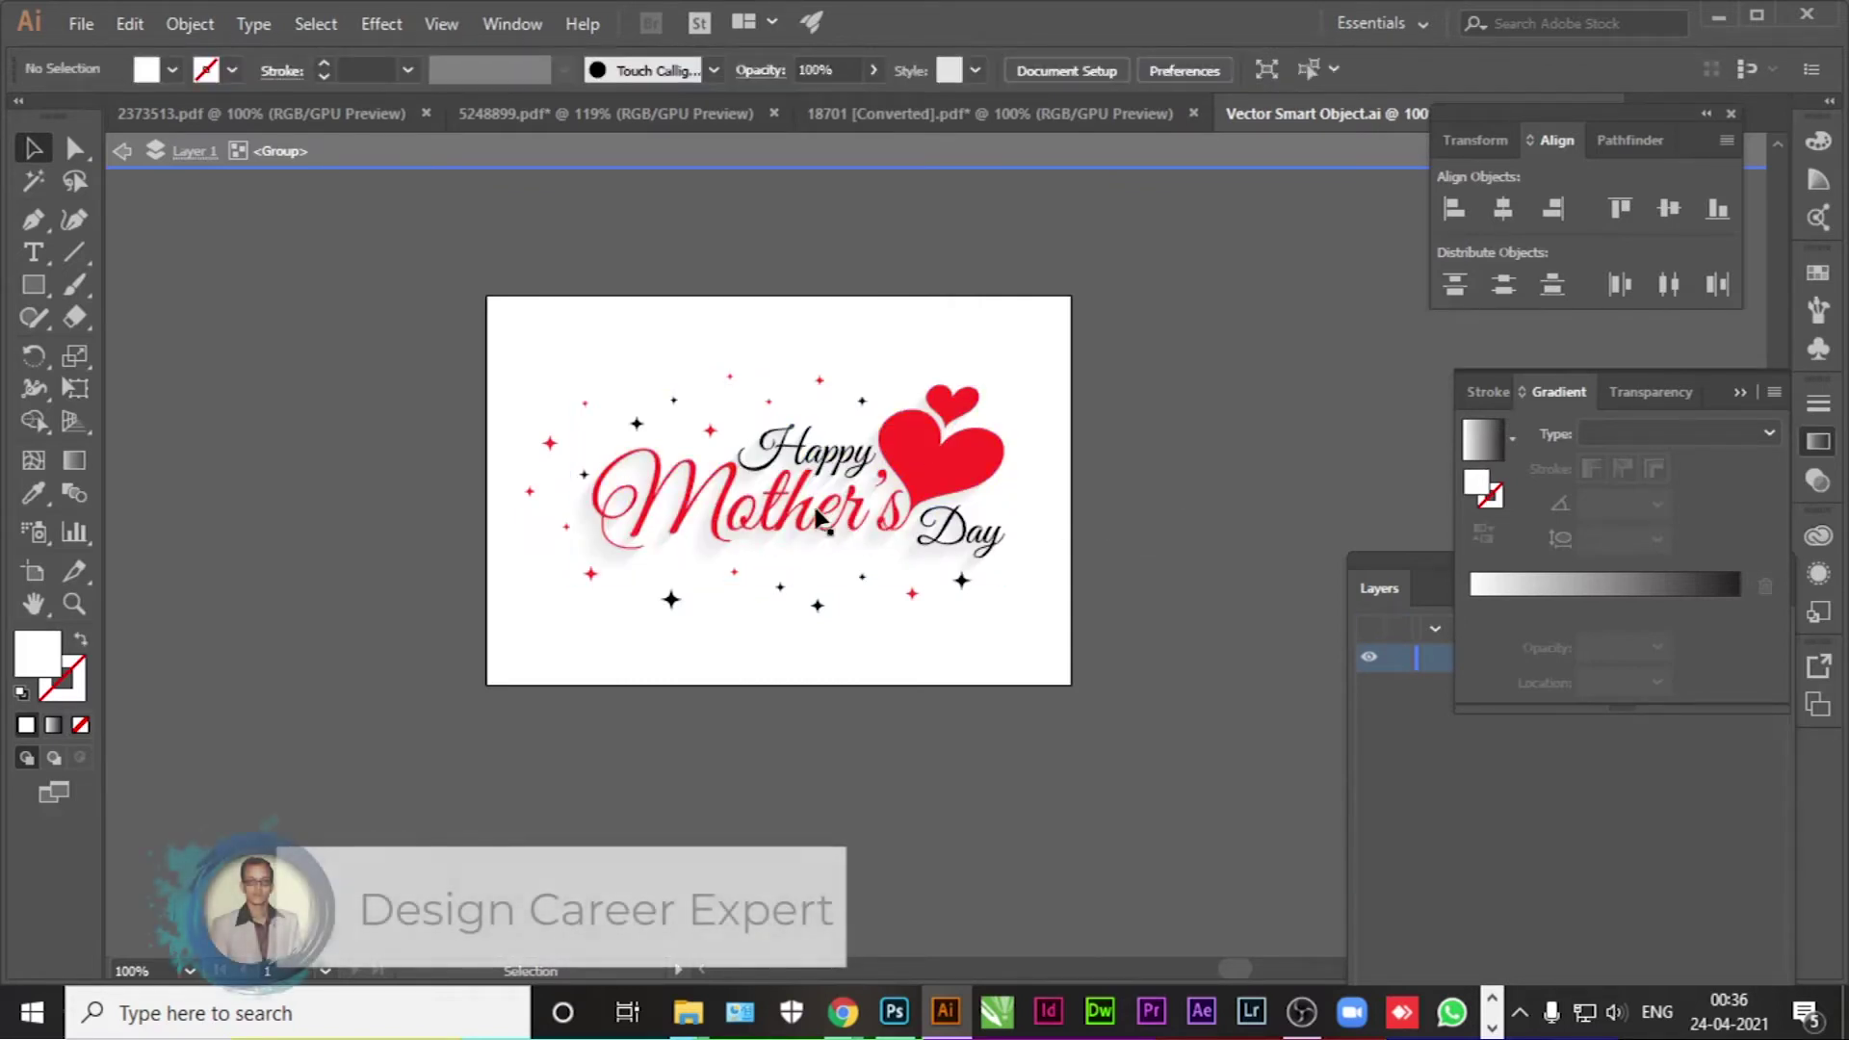
# Step: Fill the Happy Mother's Day lettering and hearts with white, then exit the group
pyautogui.click(784, 528)
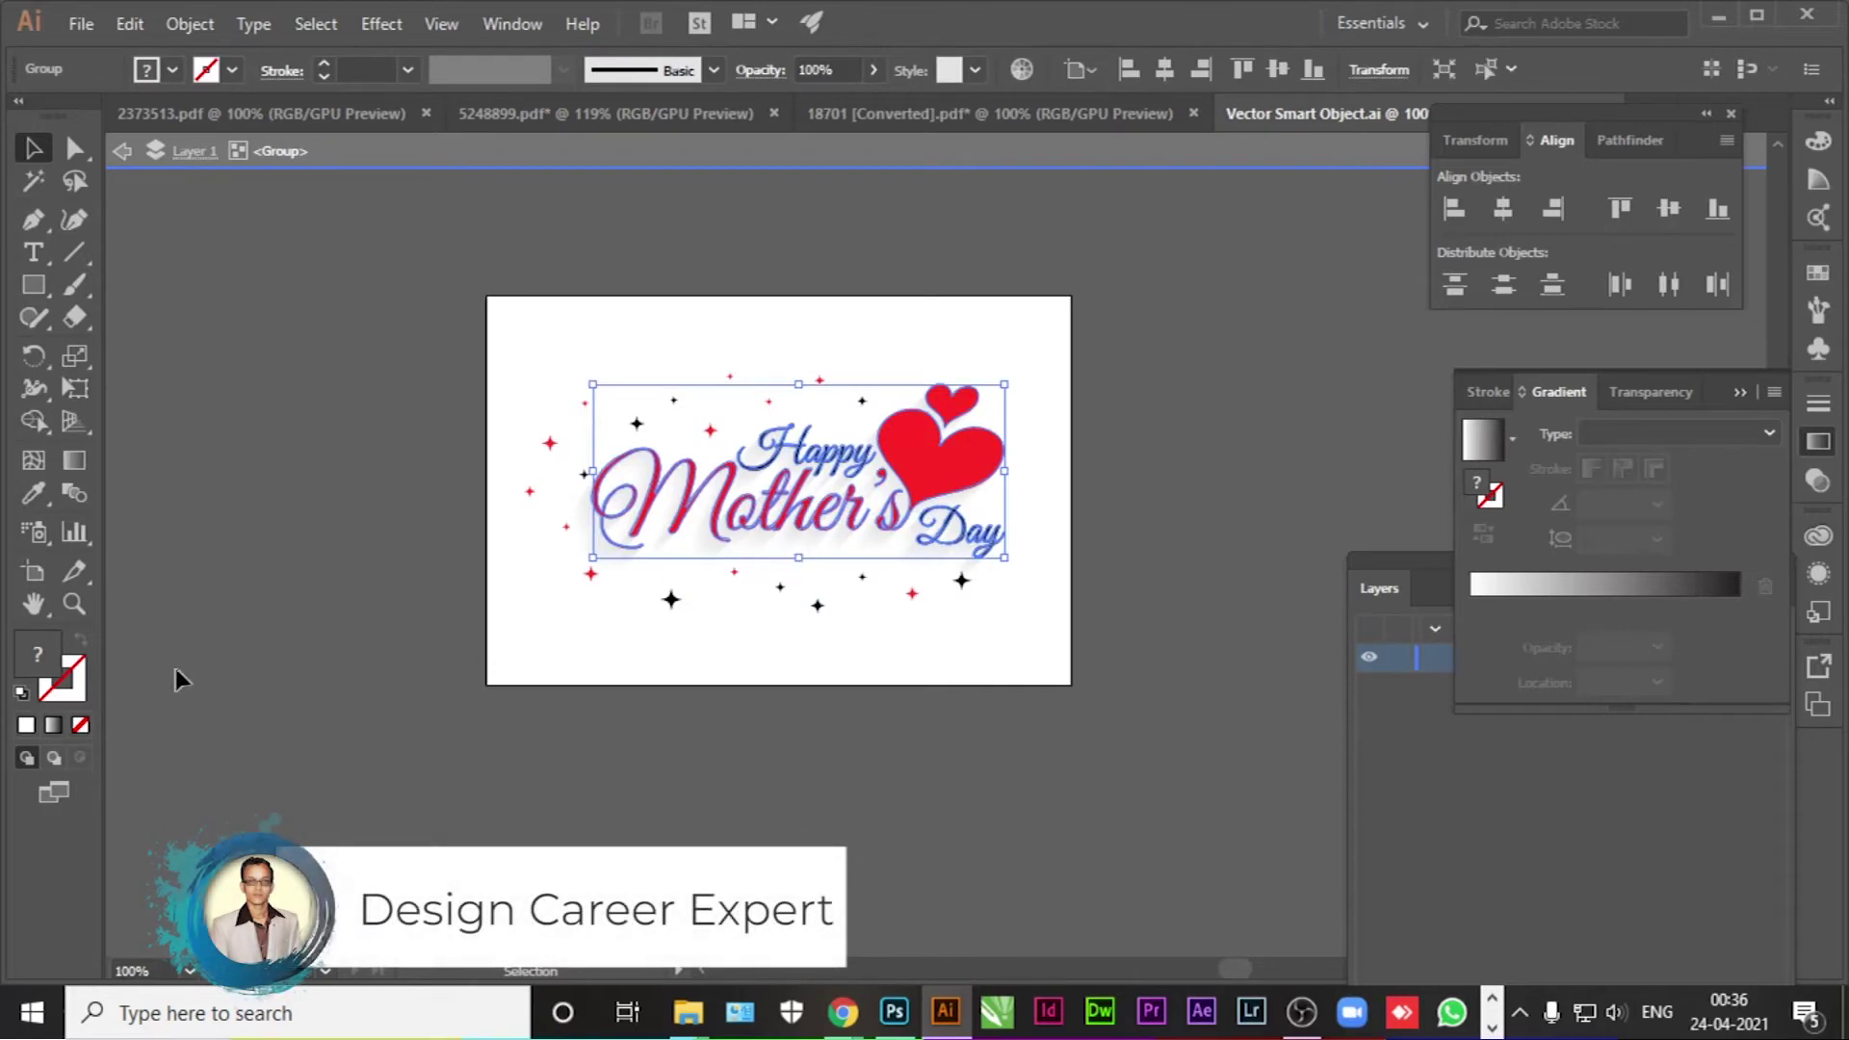
pyautogui.click(26, 724)
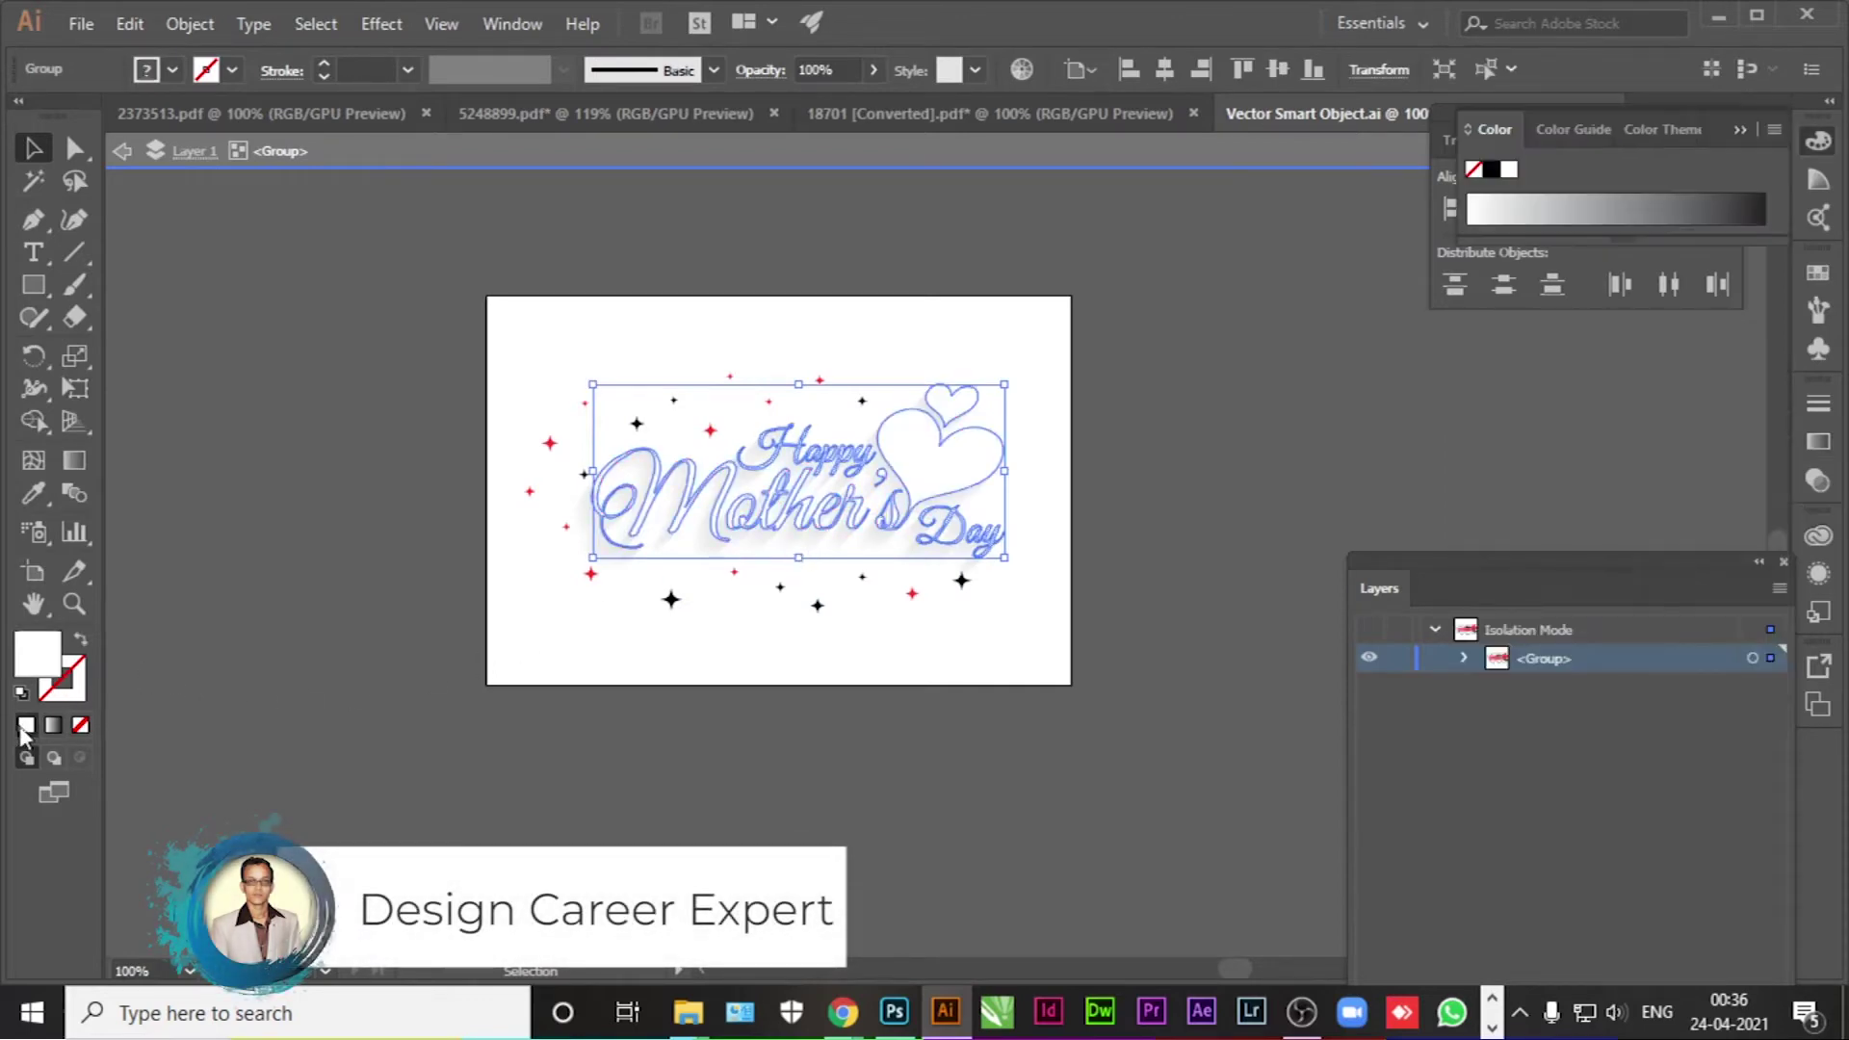
pyautogui.click(614, 751)
pyautogui.press('a')
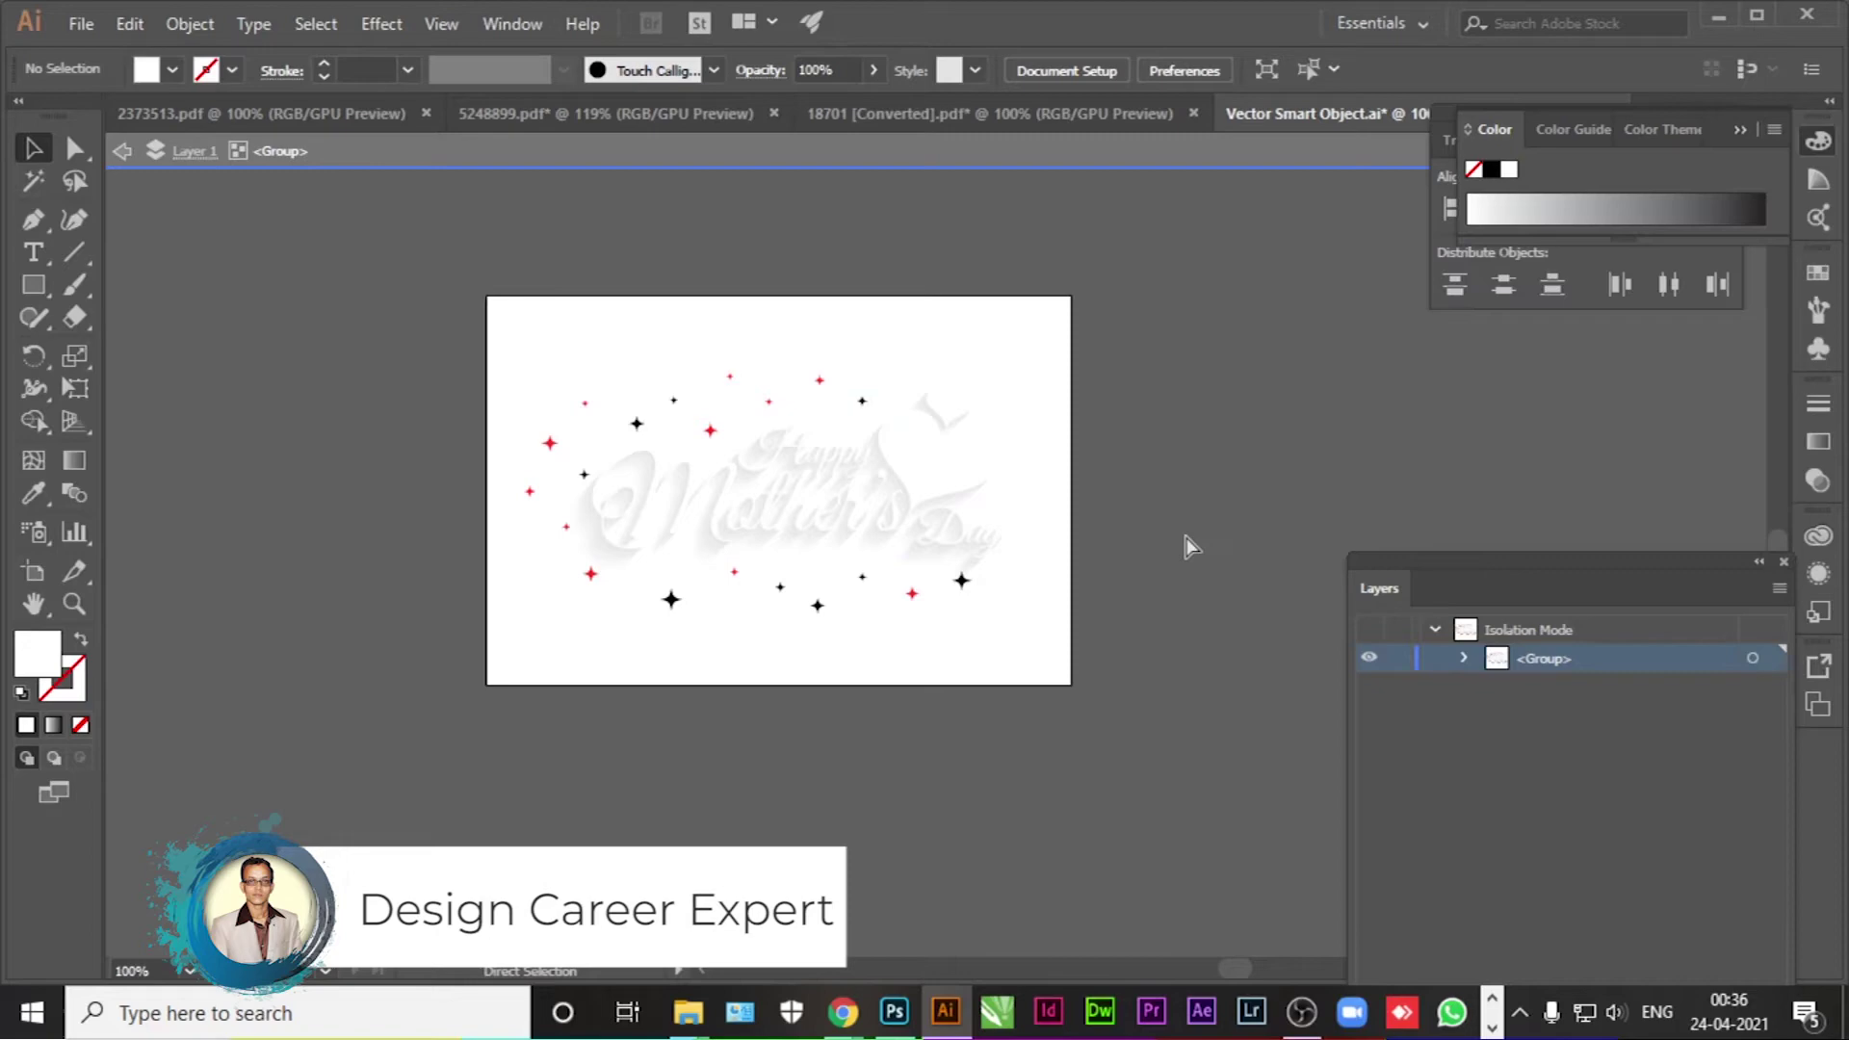
pyautogui.doubleClick(1191, 545)
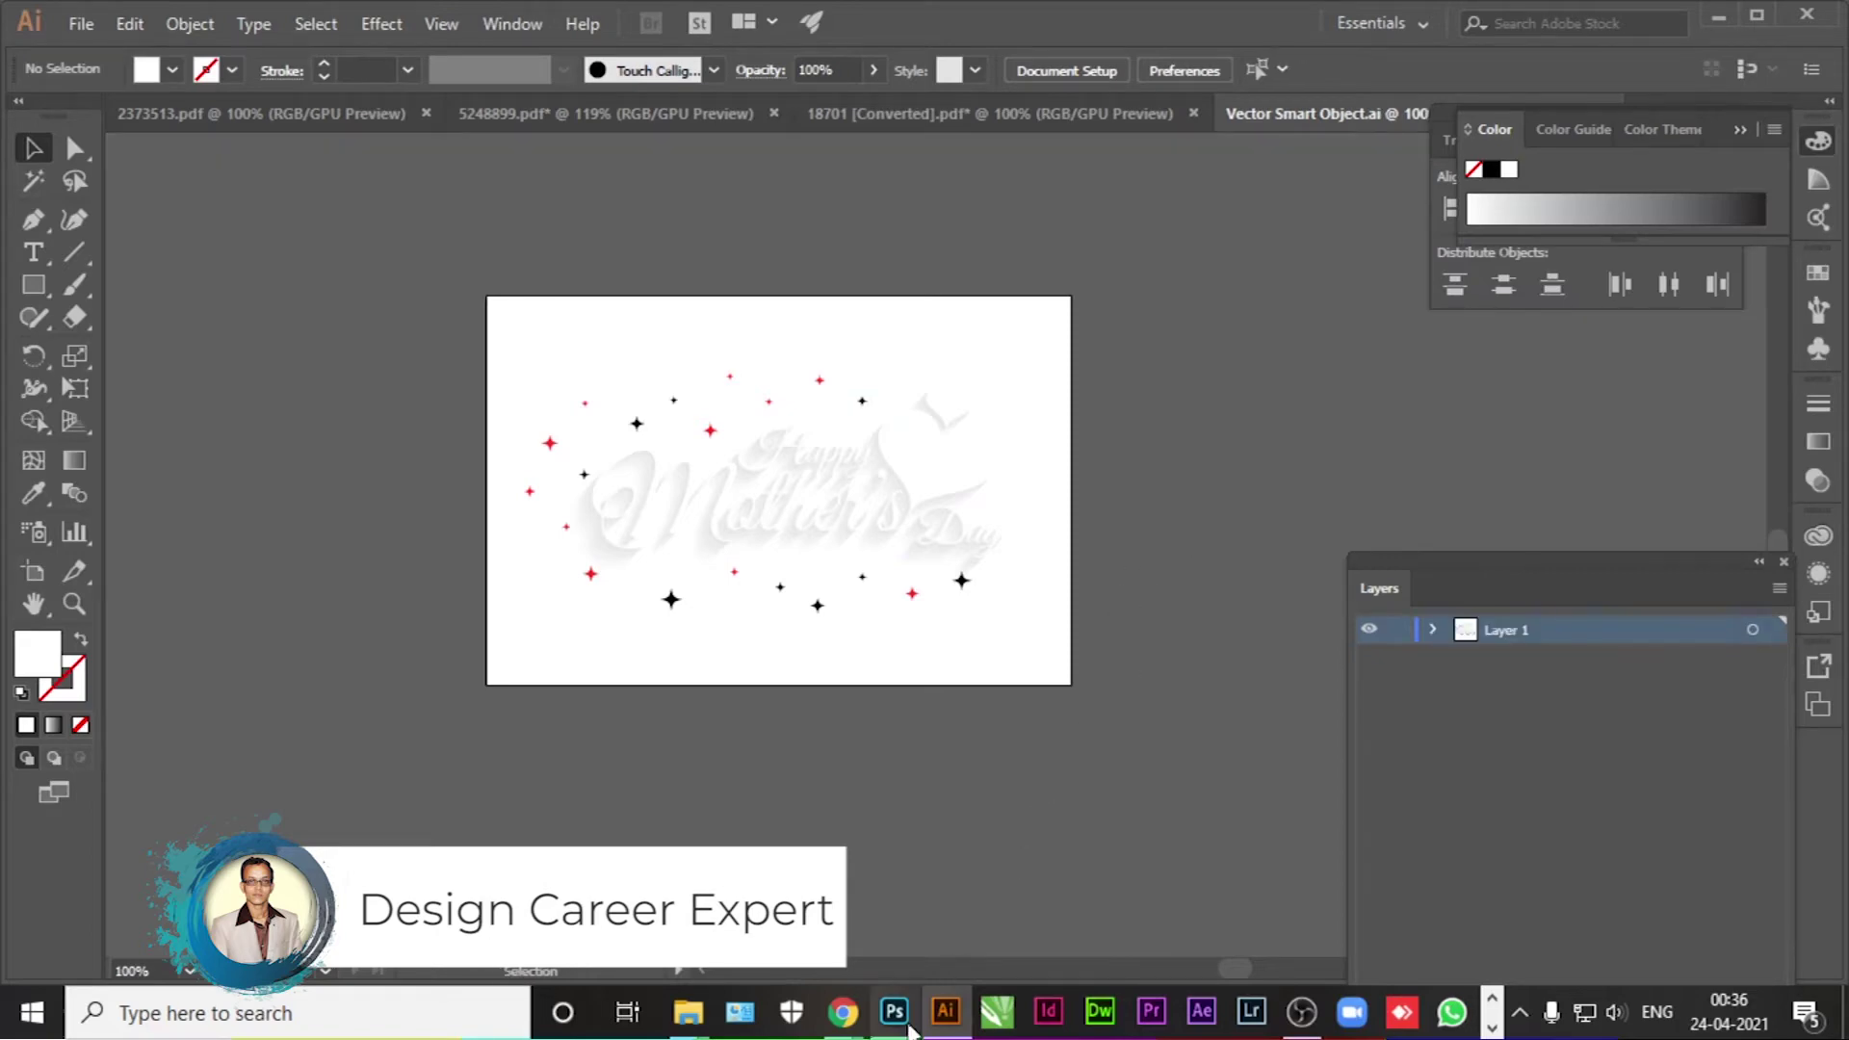
pyautogui.click(894, 1011)
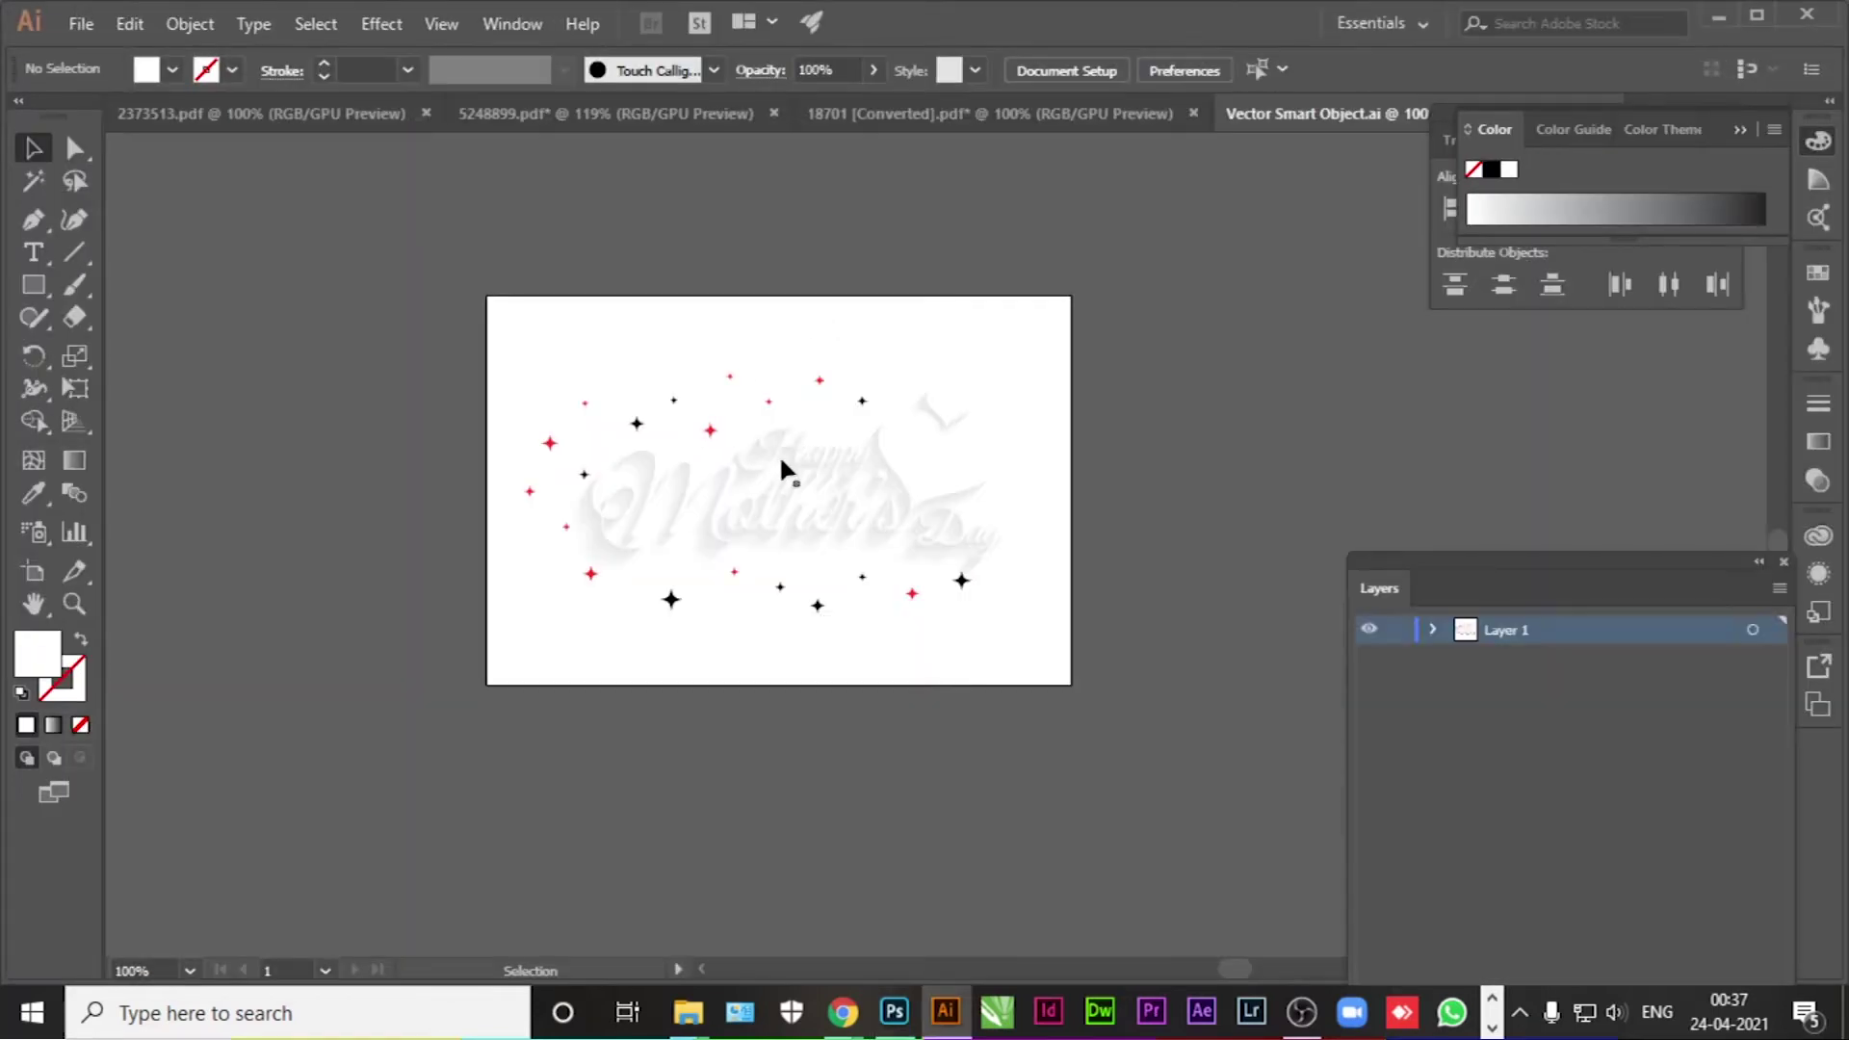
# Step: Recolour the word Happy black inside the nested lettering groups
pyautogui.doubleClick(815, 458)
pyautogui.doubleClick(814, 467)
pyautogui.click(817, 465)
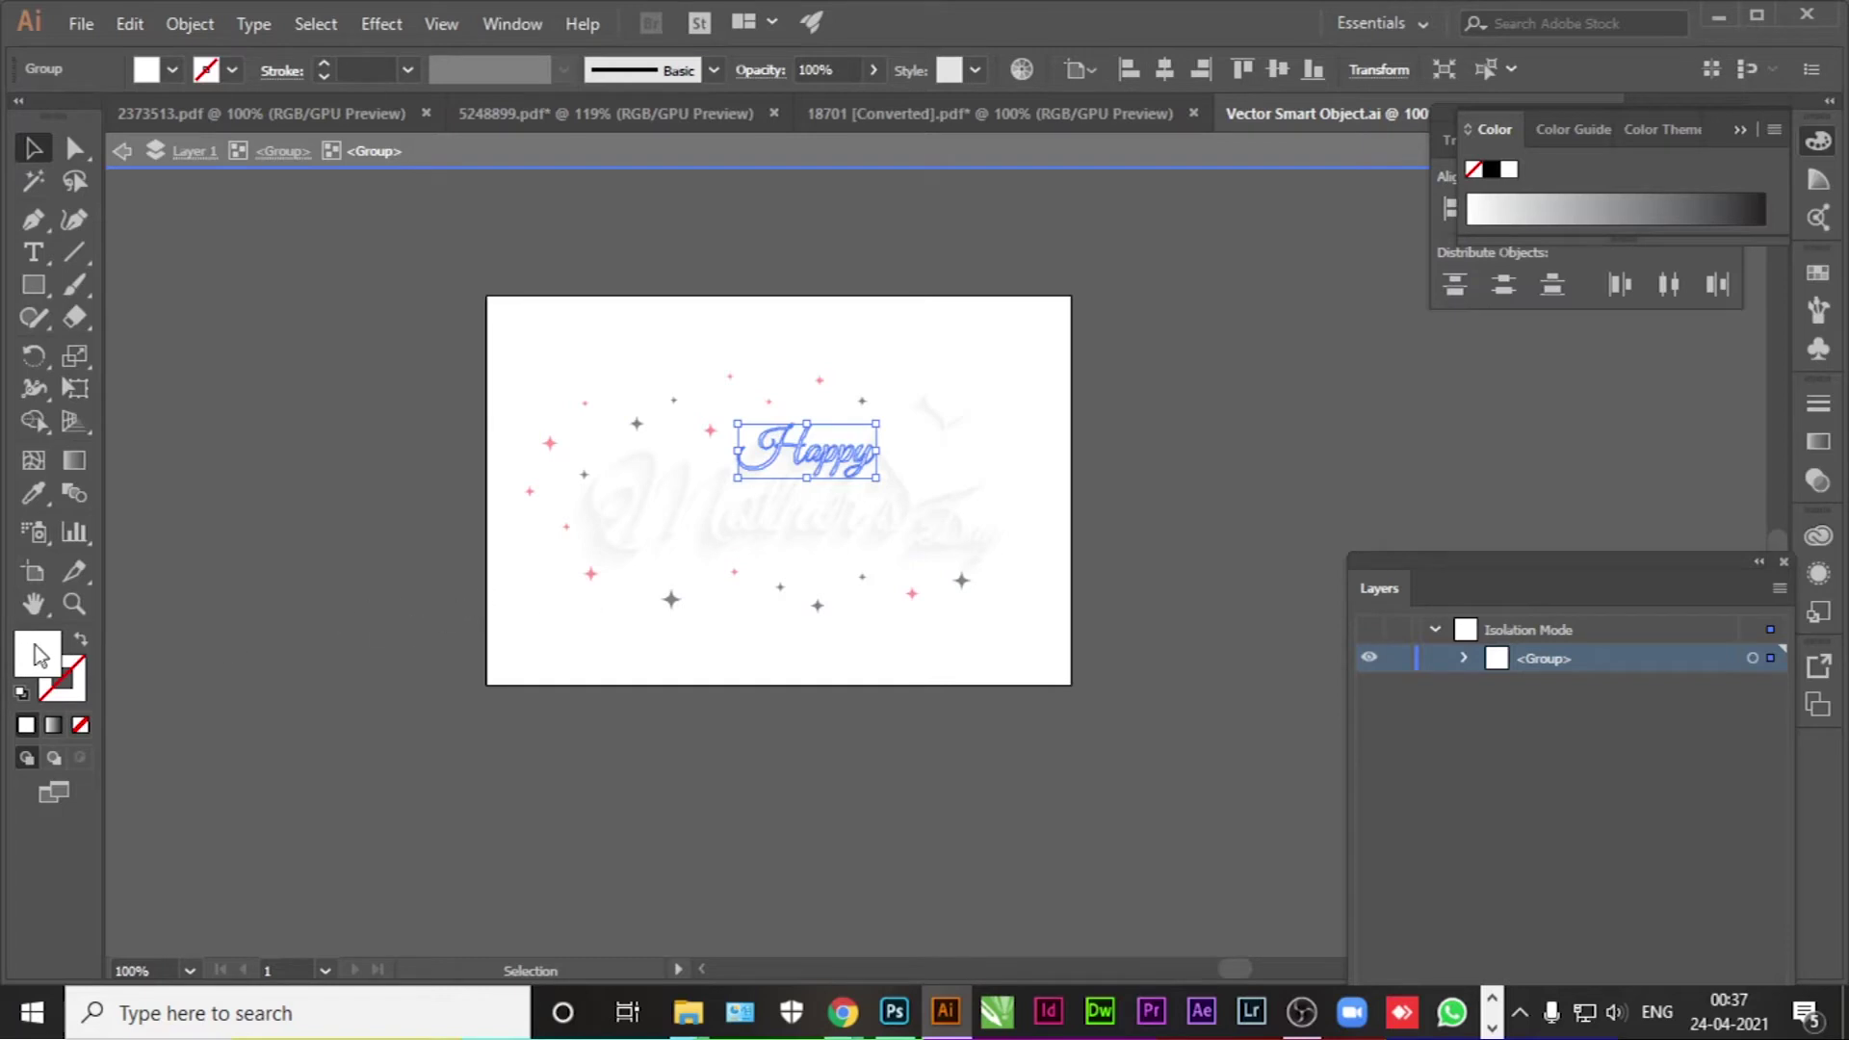
pyautogui.doubleClick(41, 696)
pyautogui.moveTo(1184, 598); pyautogui.dragTo(1108, 757)
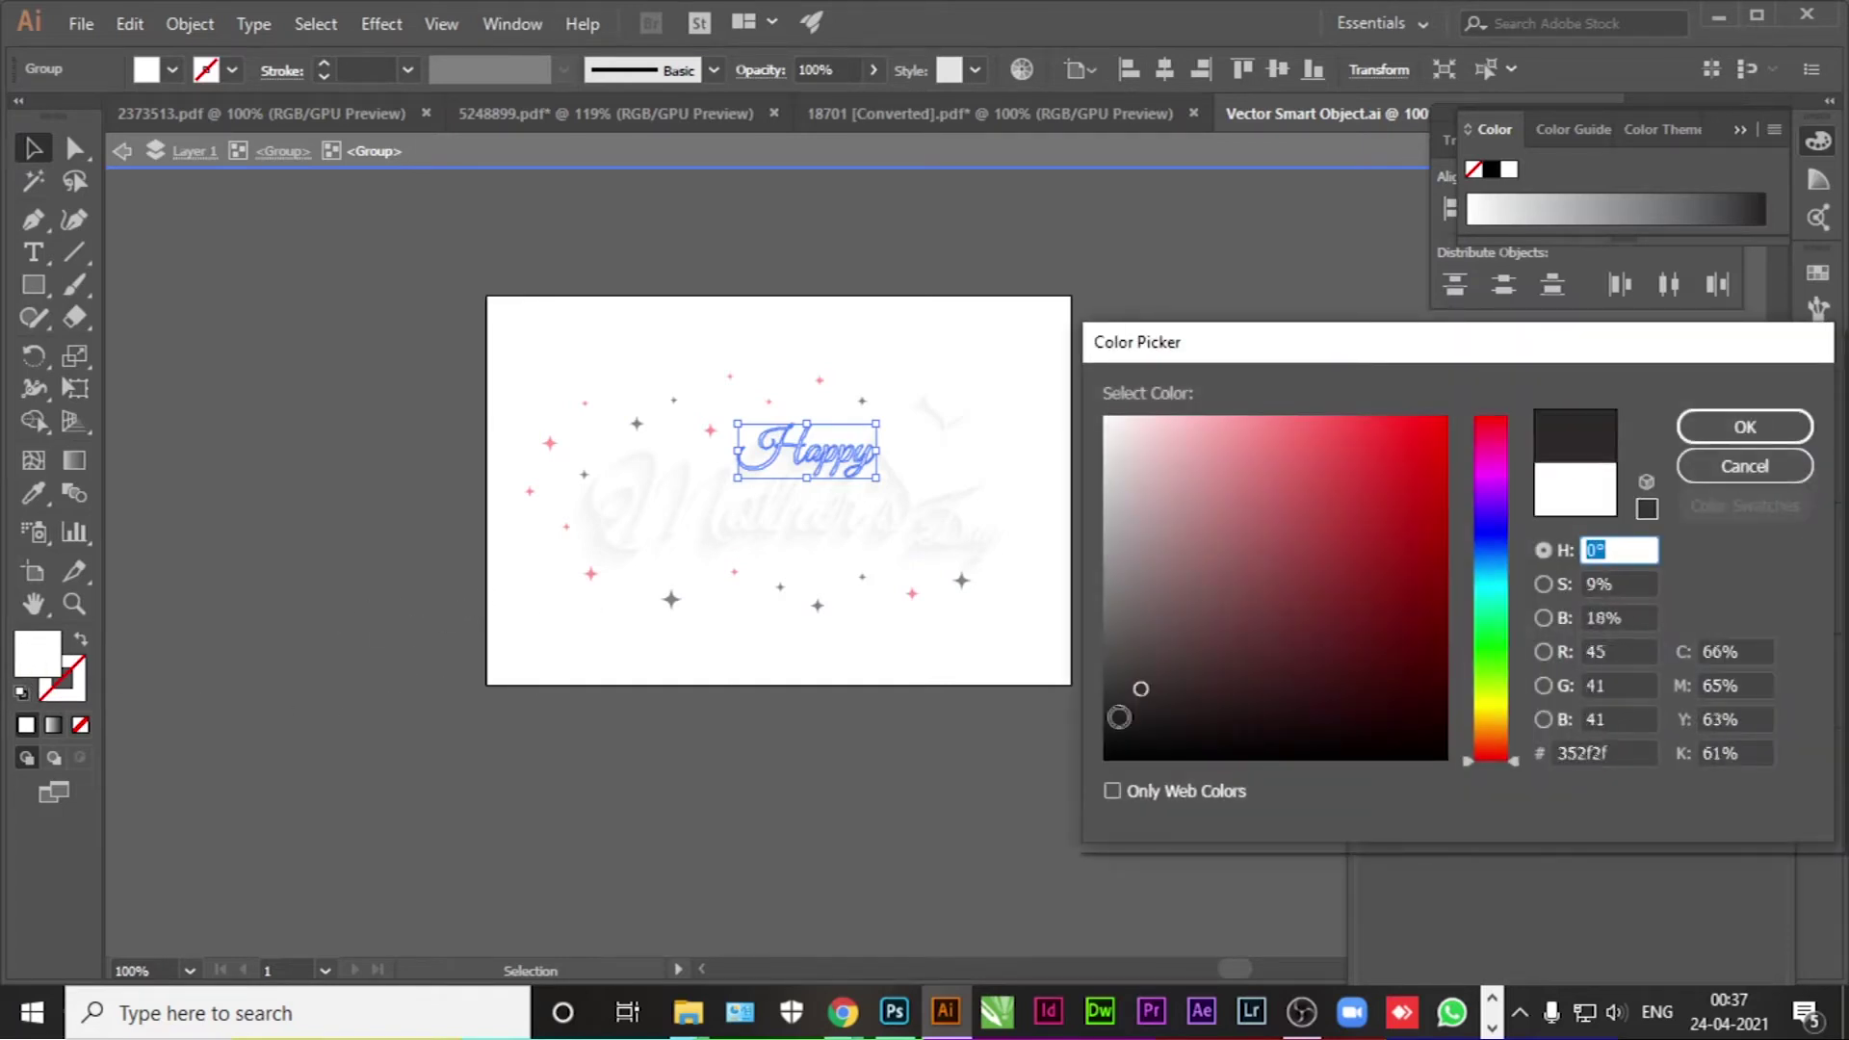
pyautogui.click(1746, 427)
pyautogui.click(1221, 472)
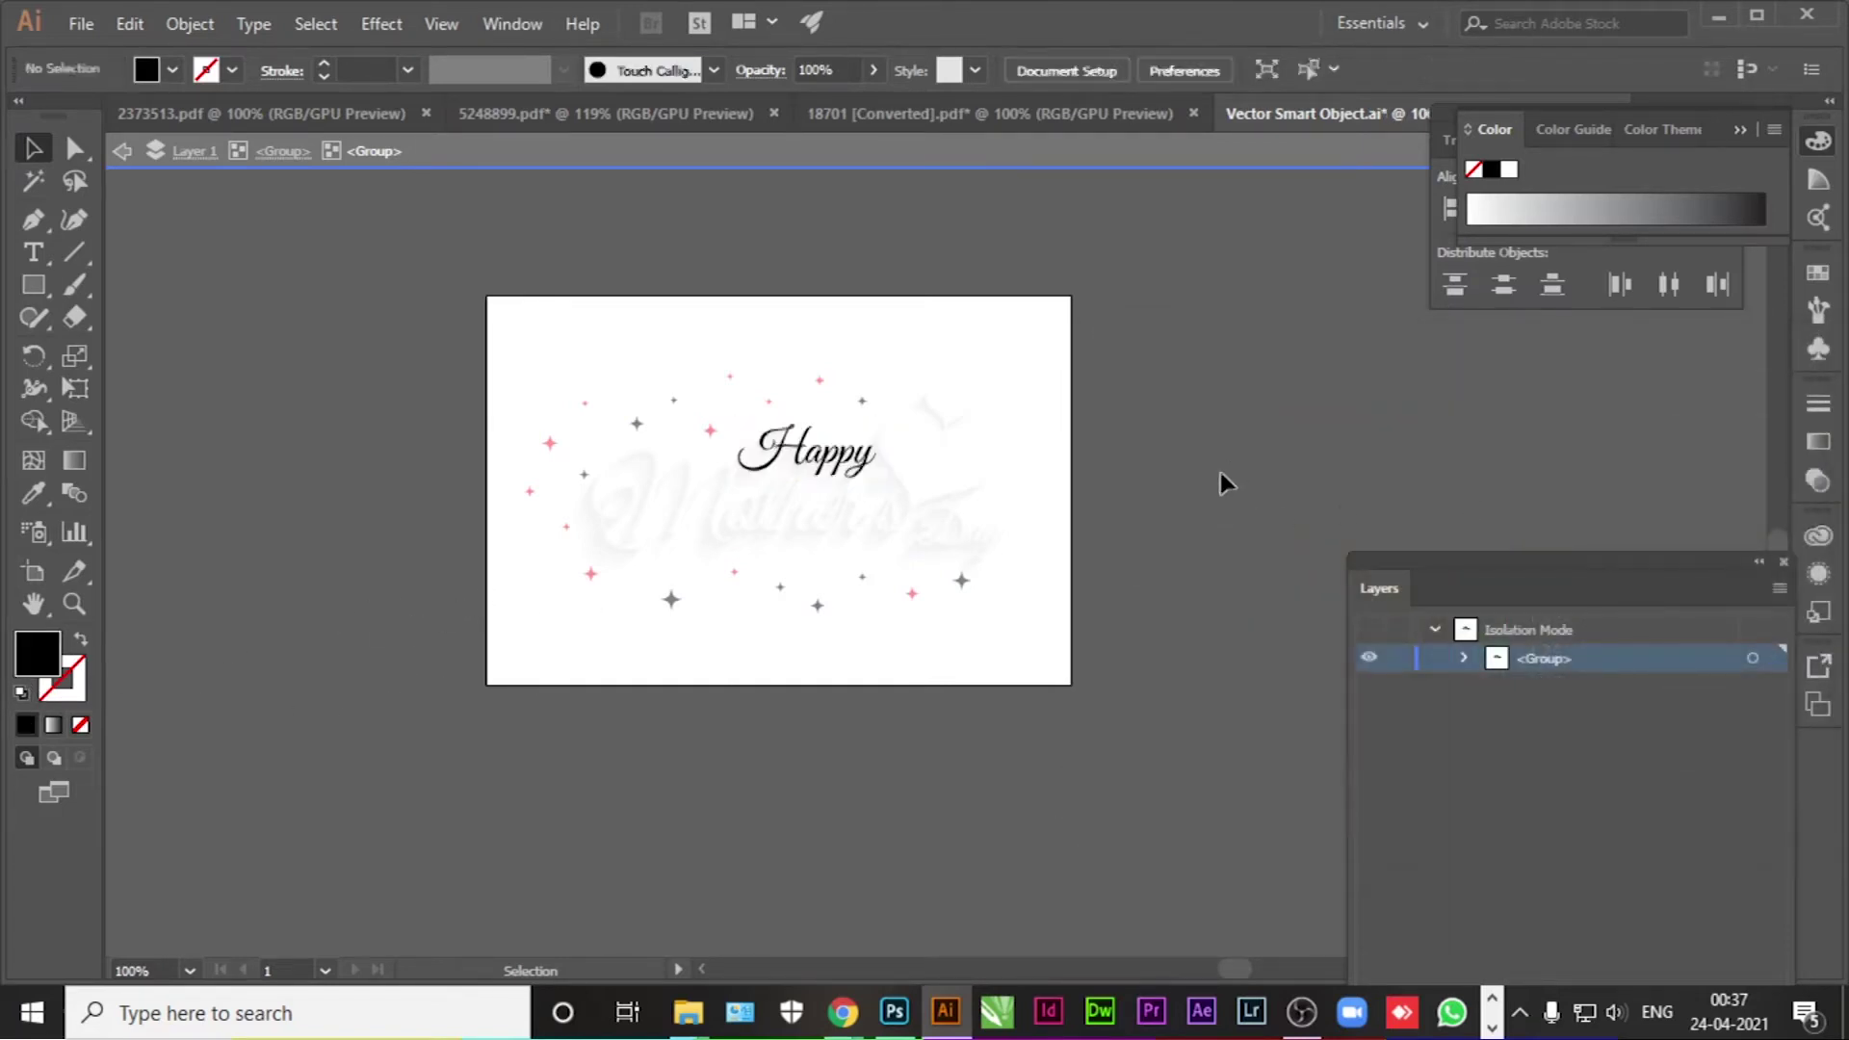
# Step: Exit isolation, compare against the Photoshop poster, and reselect the title group in Illustrator
pyautogui.doubleClick(1154, 509)
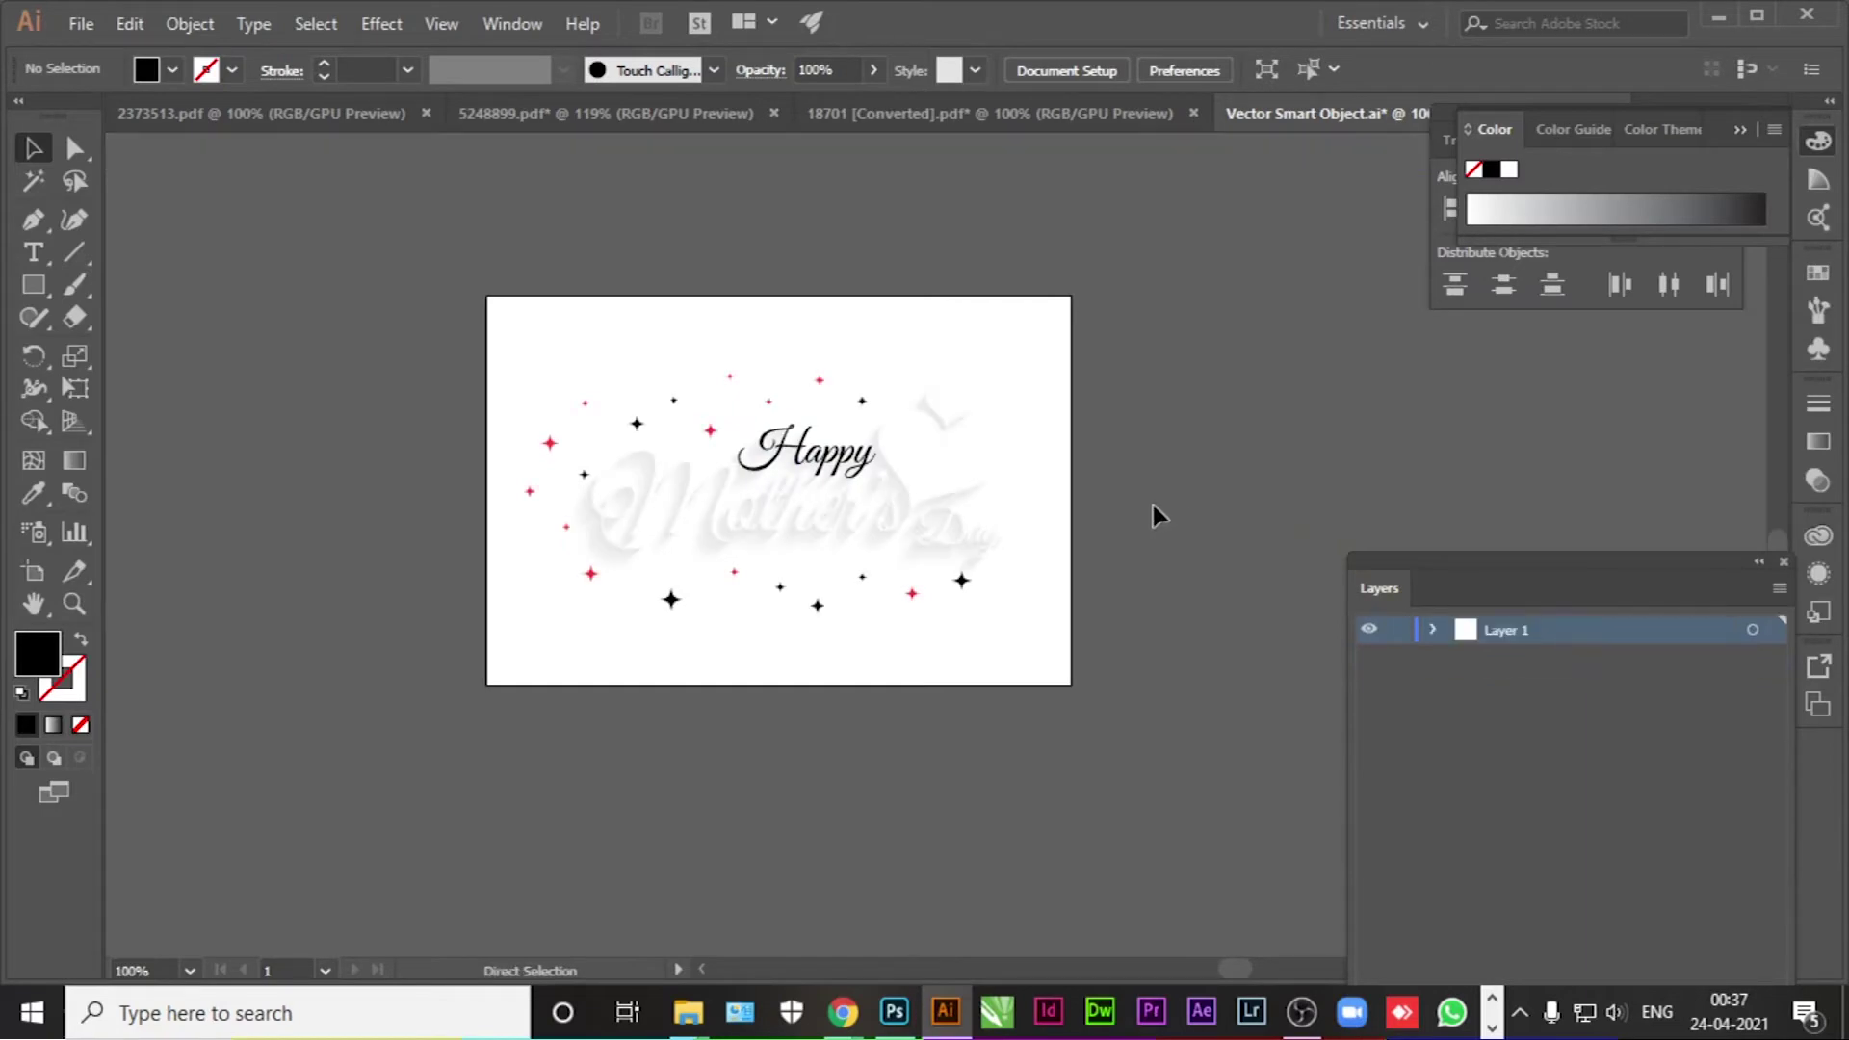
pyautogui.hotkey('alt', 'Tab')
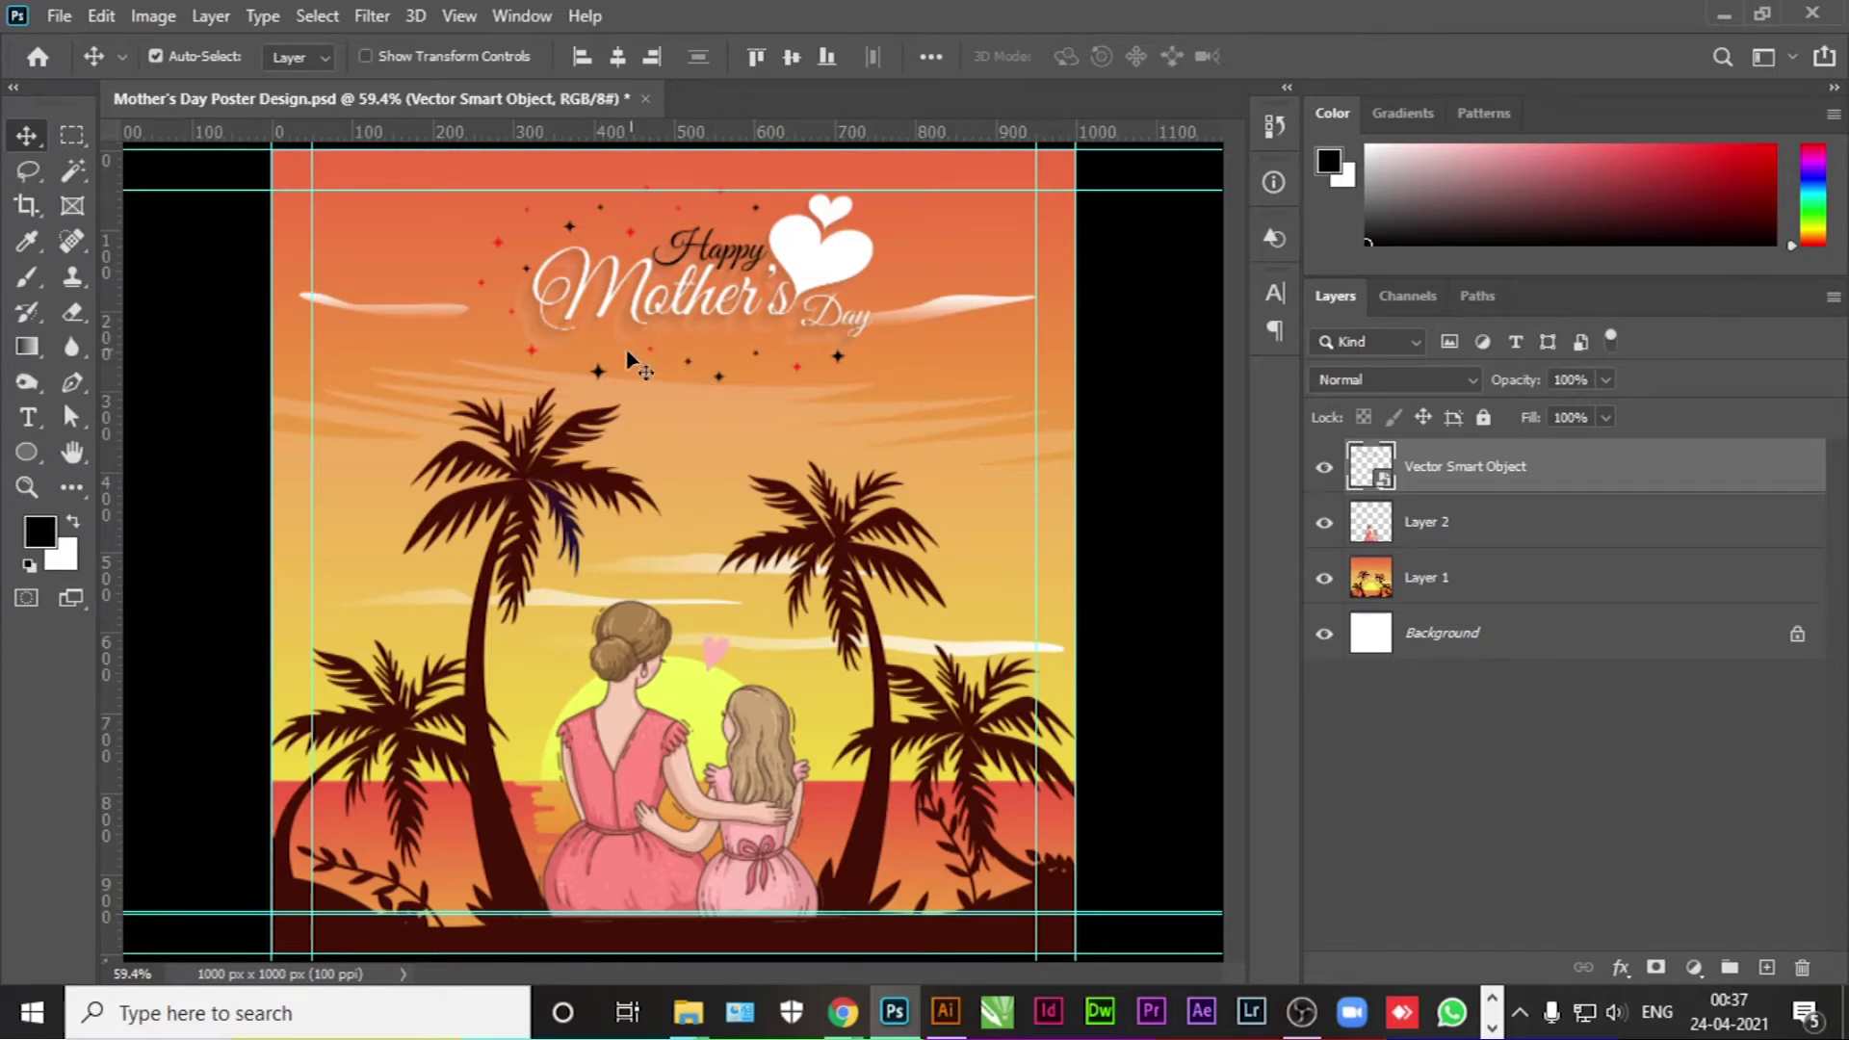
pyautogui.hotkey('alt', 'Tab')
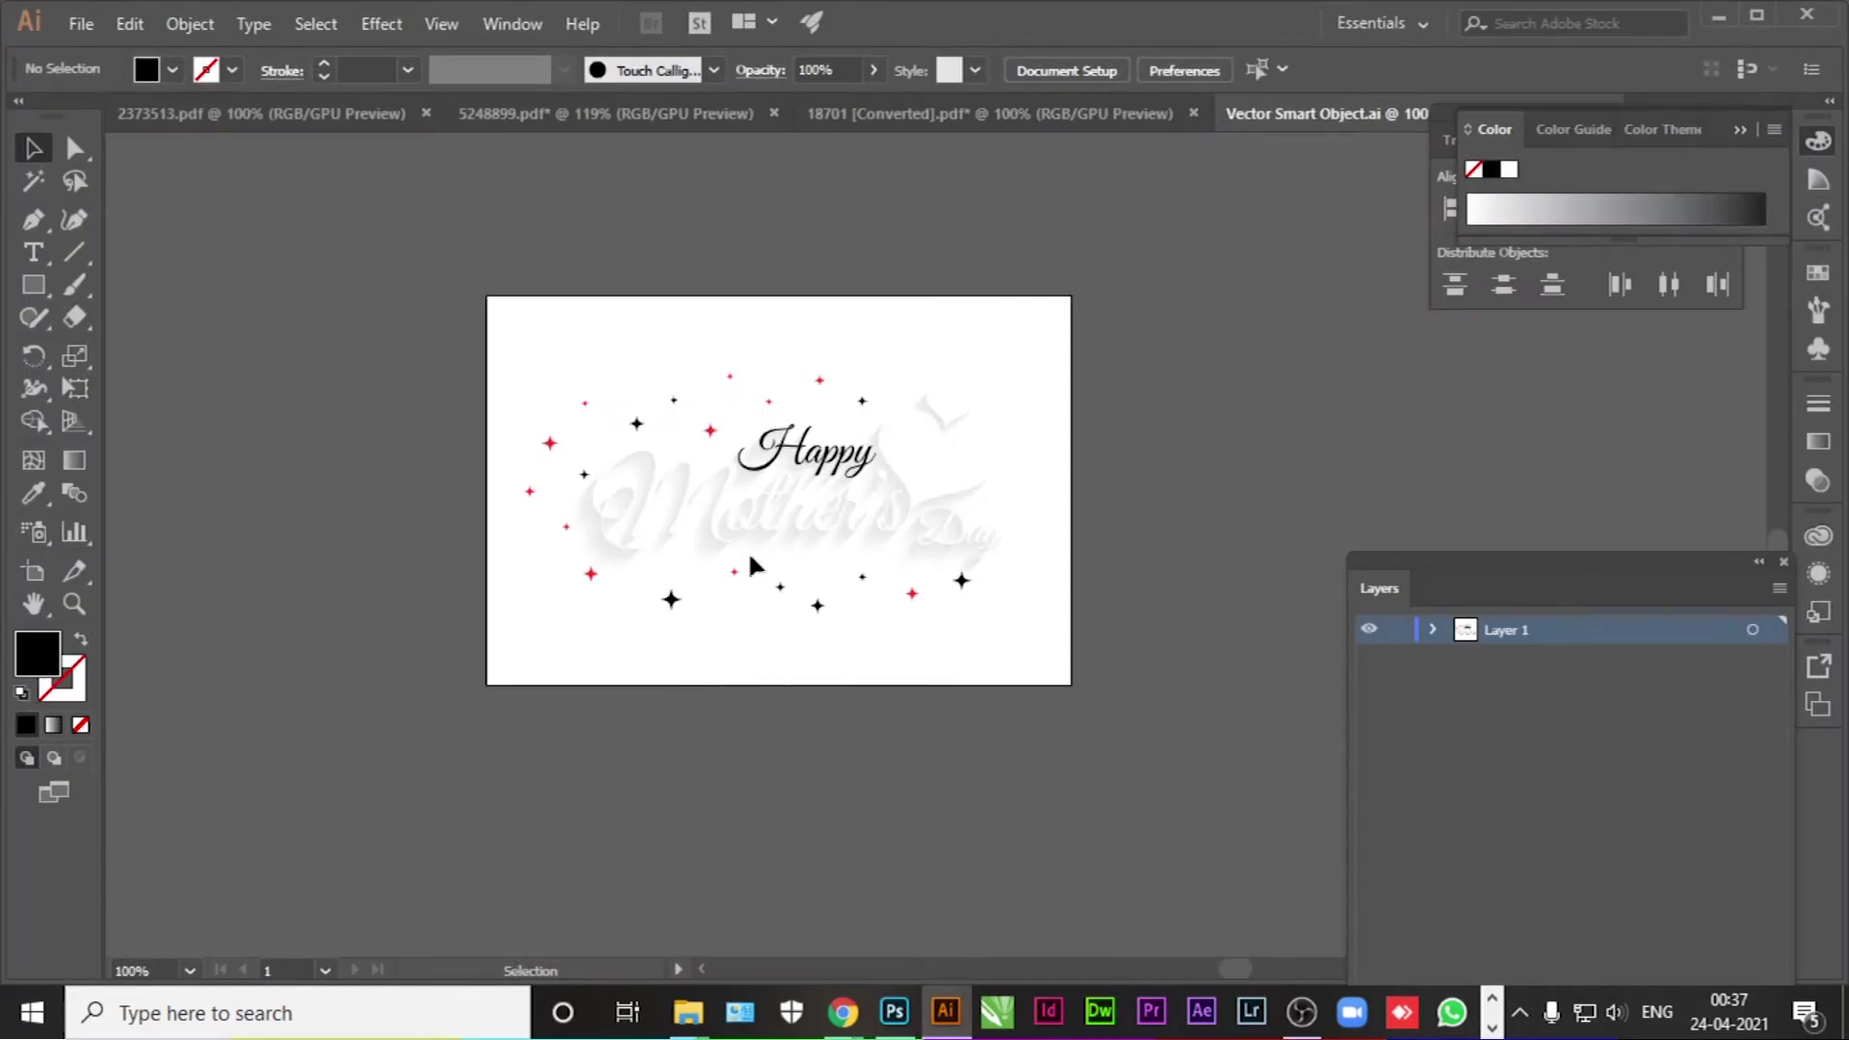
pyautogui.click(757, 545)
# Step: Isolate the Happy Mother's Day blend and drag it down and left
pyautogui.doubleClick(758, 545)
pyautogui.click(758, 545)
pyautogui.doubleClick(758, 542)
pyautogui.click(758, 540)
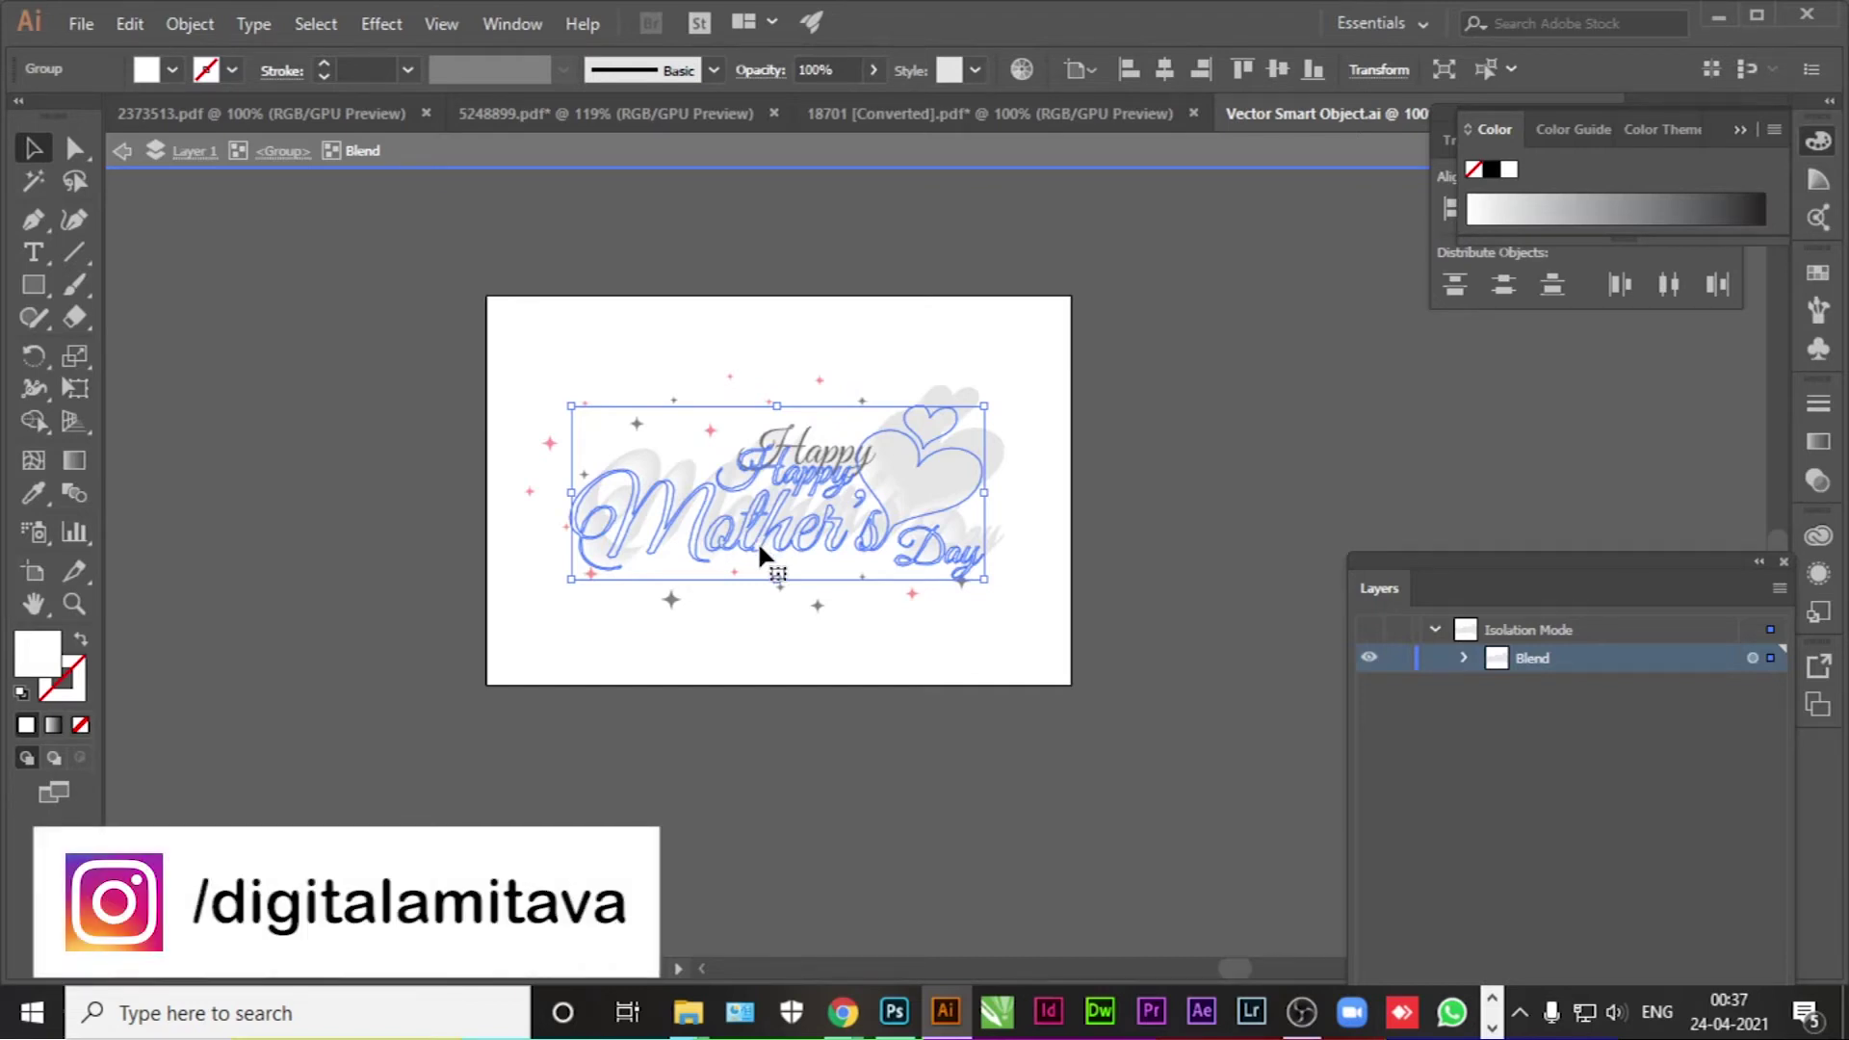
pyautogui.moveTo(757, 538); pyautogui.dragTo(684, 624)
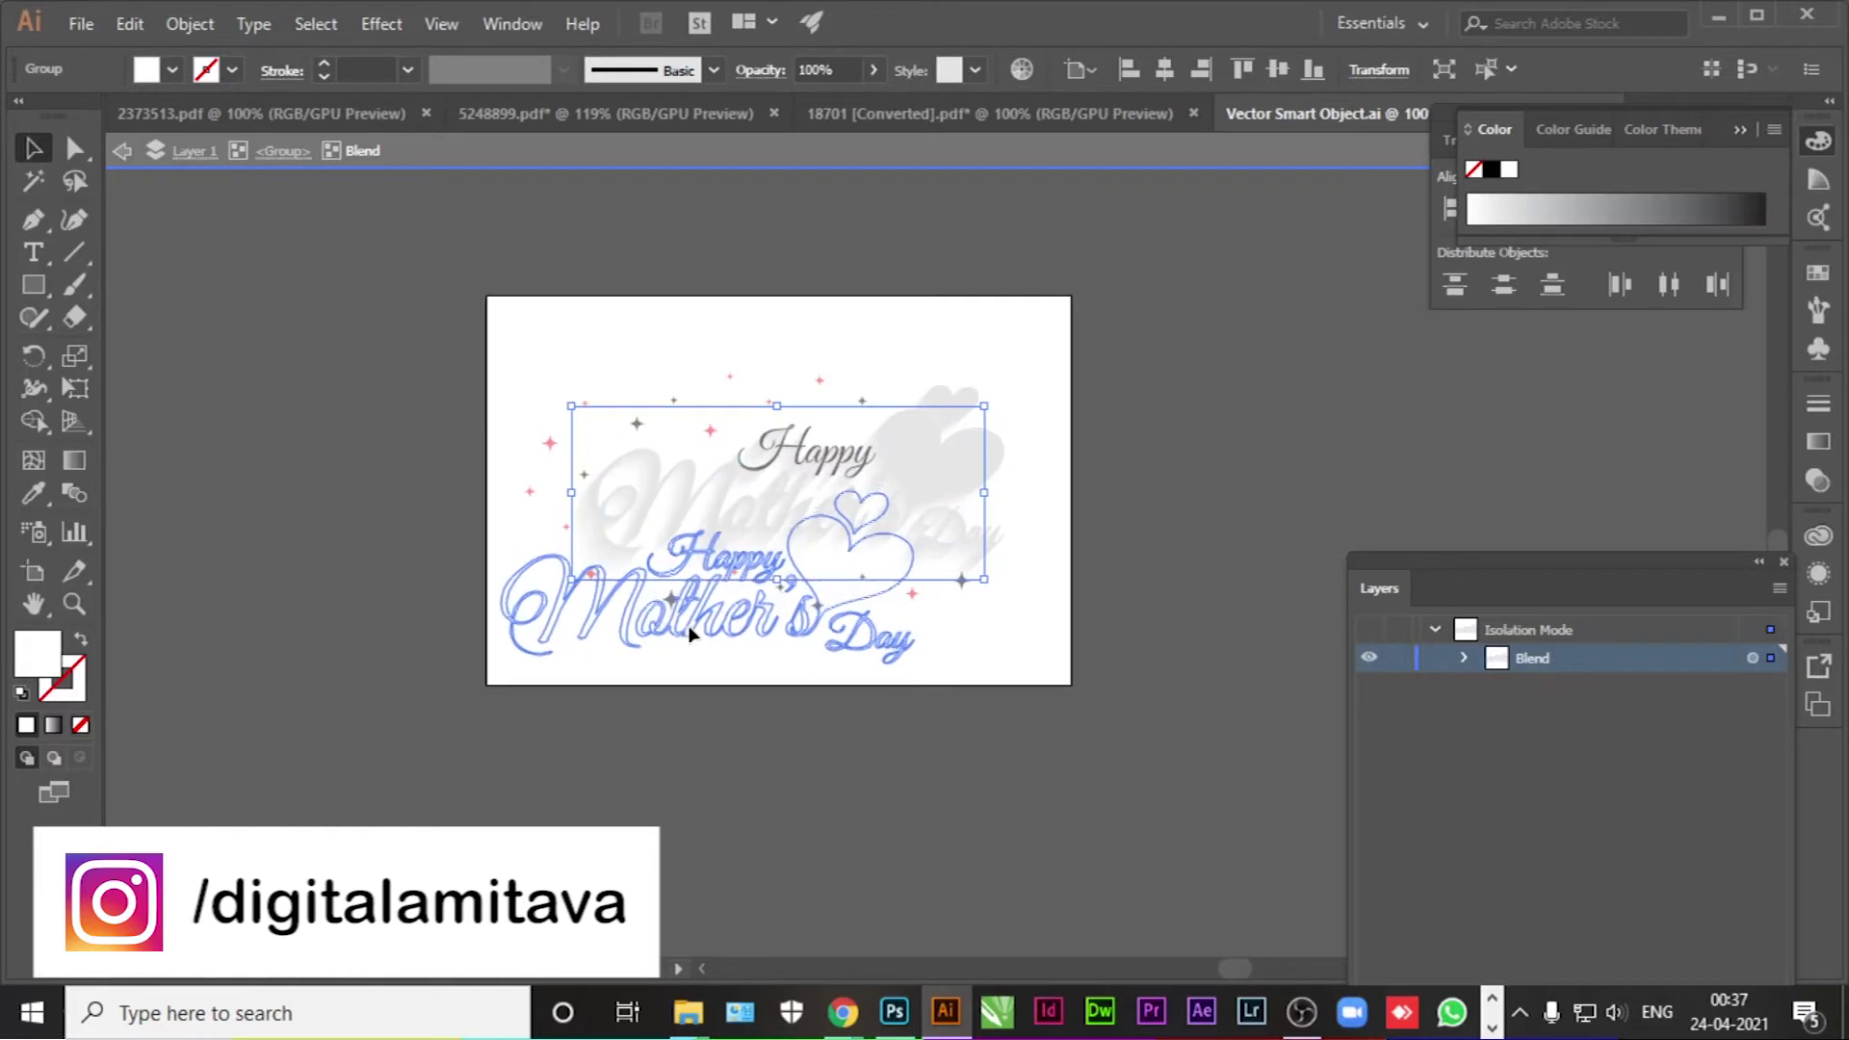
# Step: Undo the blend's move, exit isolation, and switch to the Photoshop poster
pyautogui.click(663, 695)
pyautogui.hotkey('ctrl', 'a')
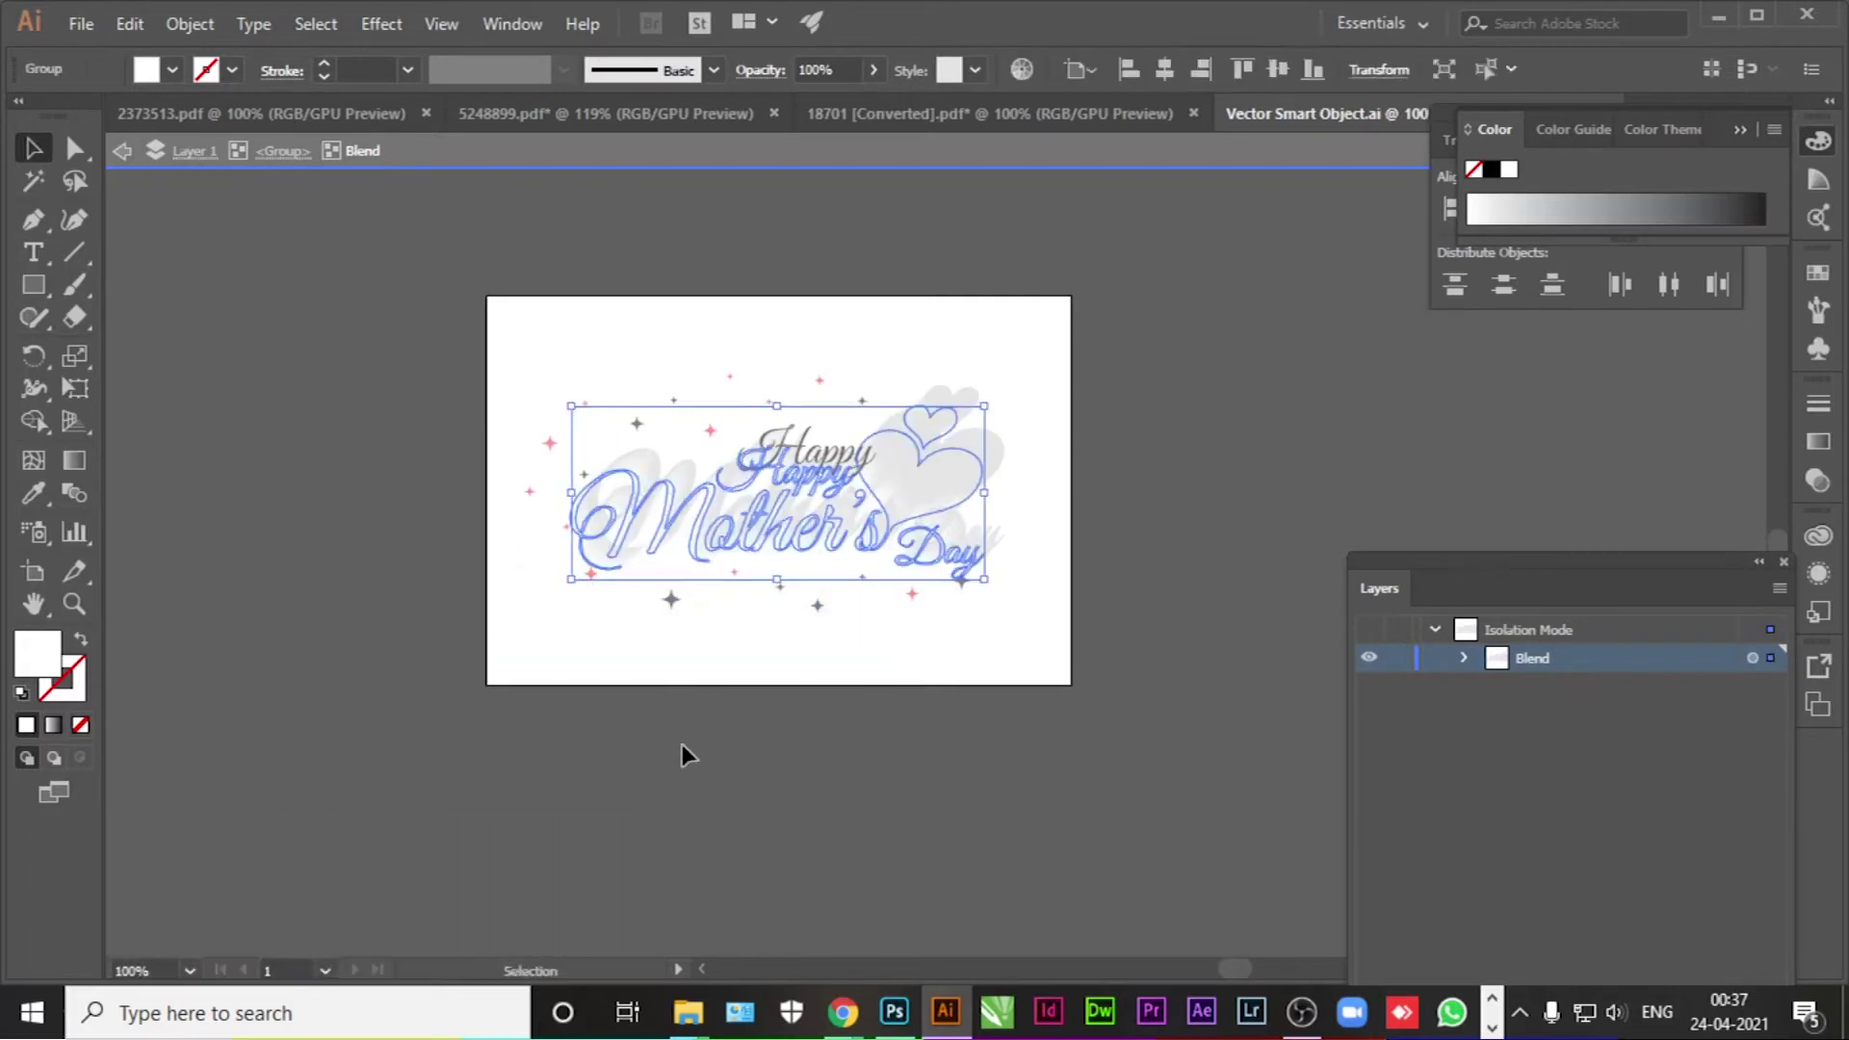
pyautogui.click(670, 460)
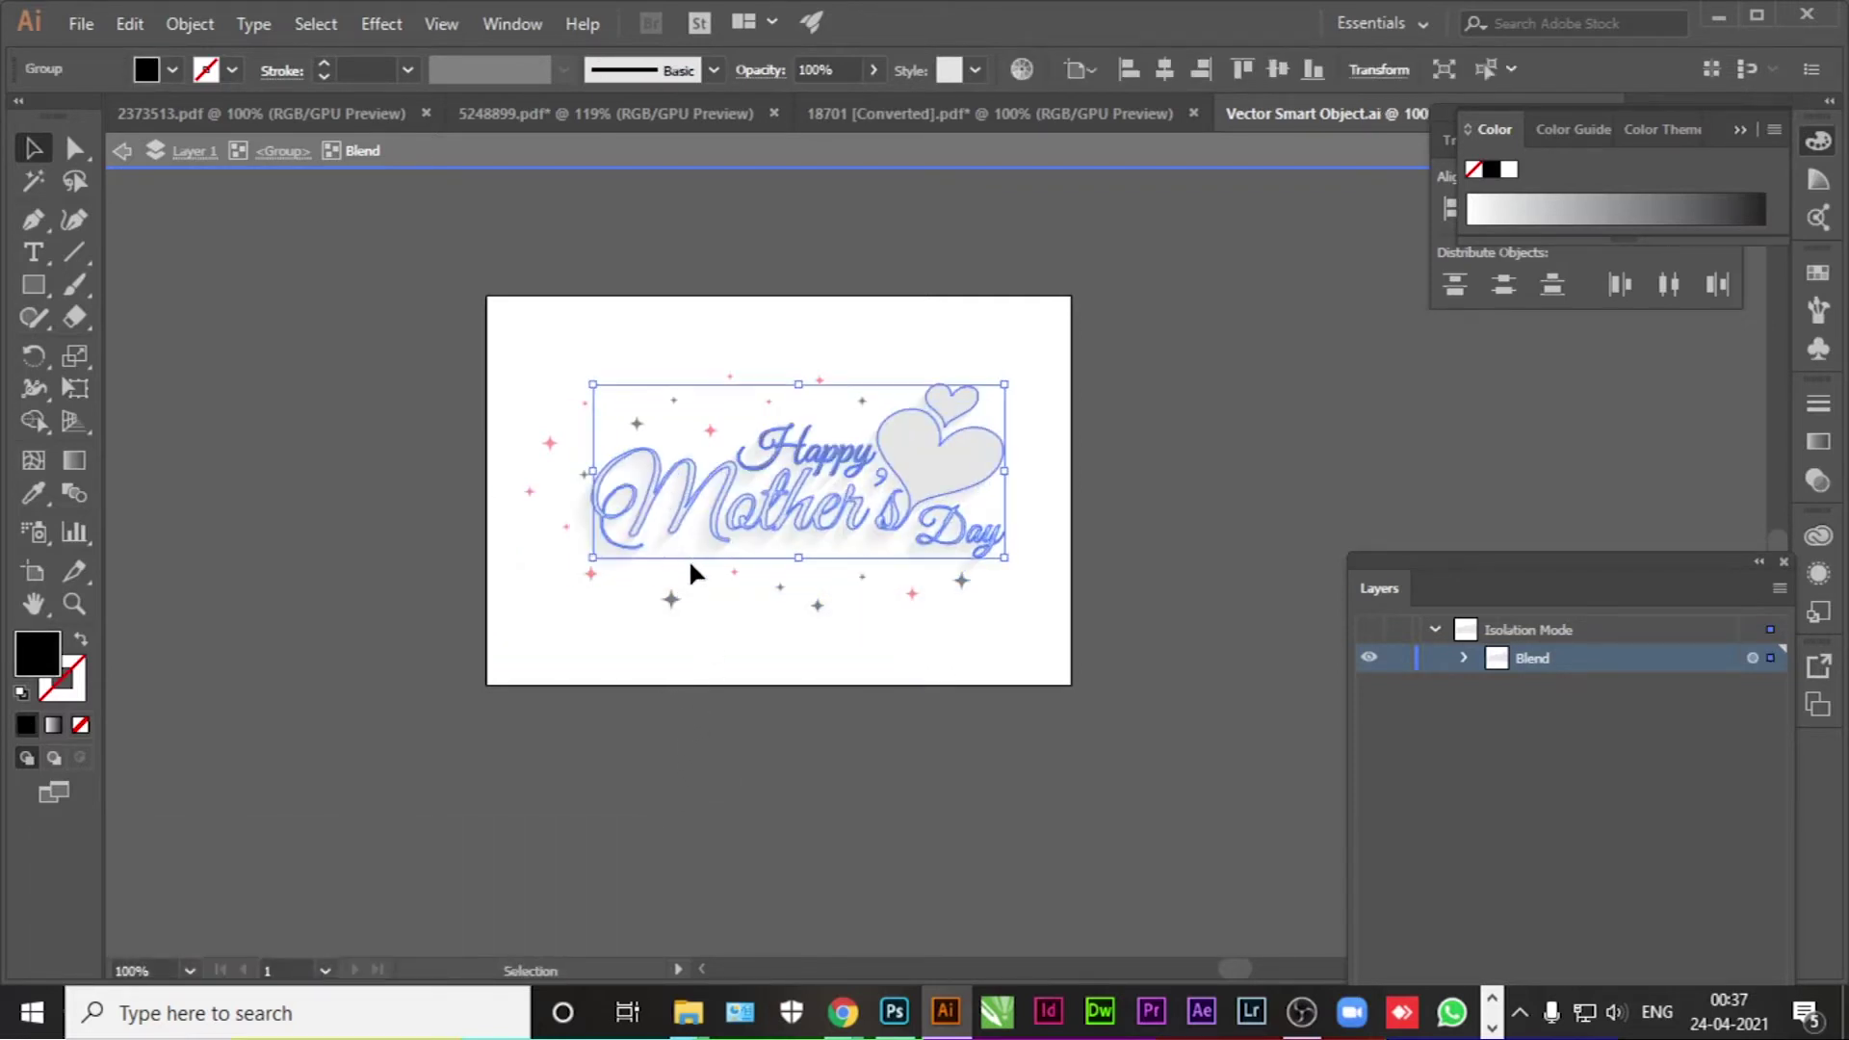
pyautogui.click(690, 559)
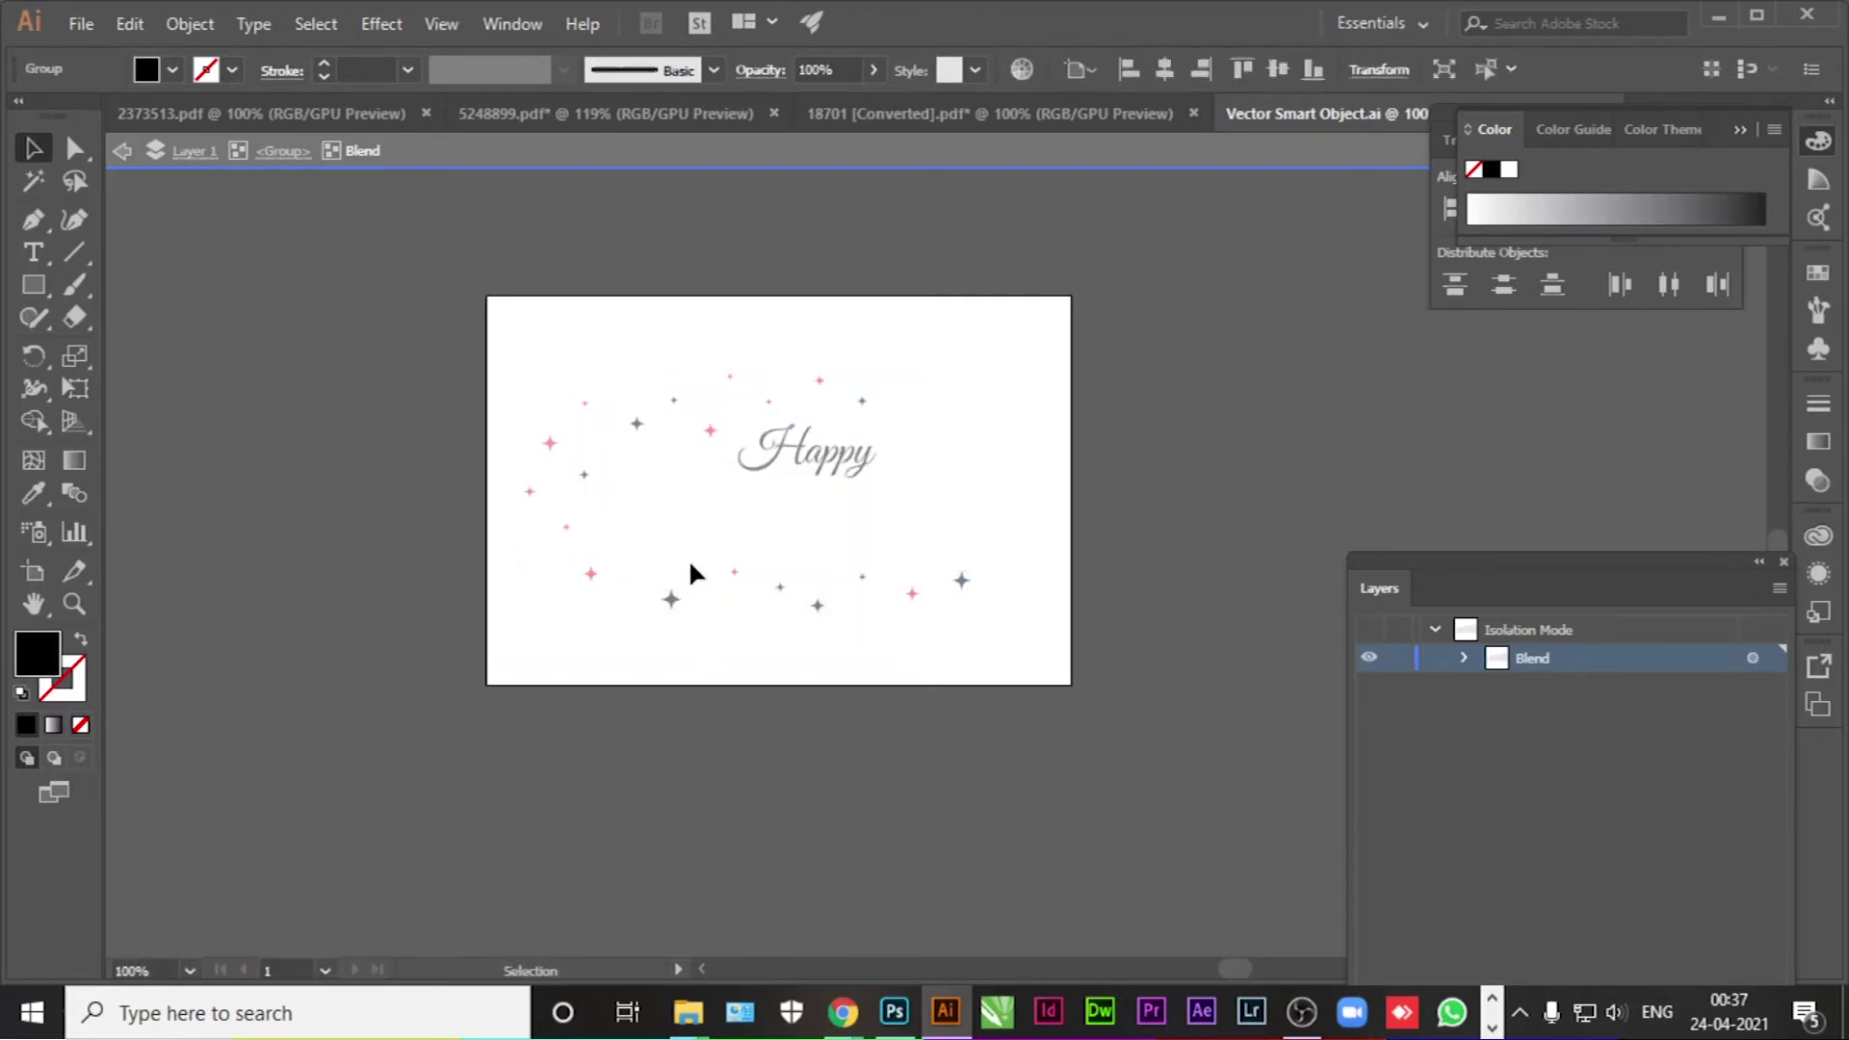
pyautogui.doubleClick(851, 508)
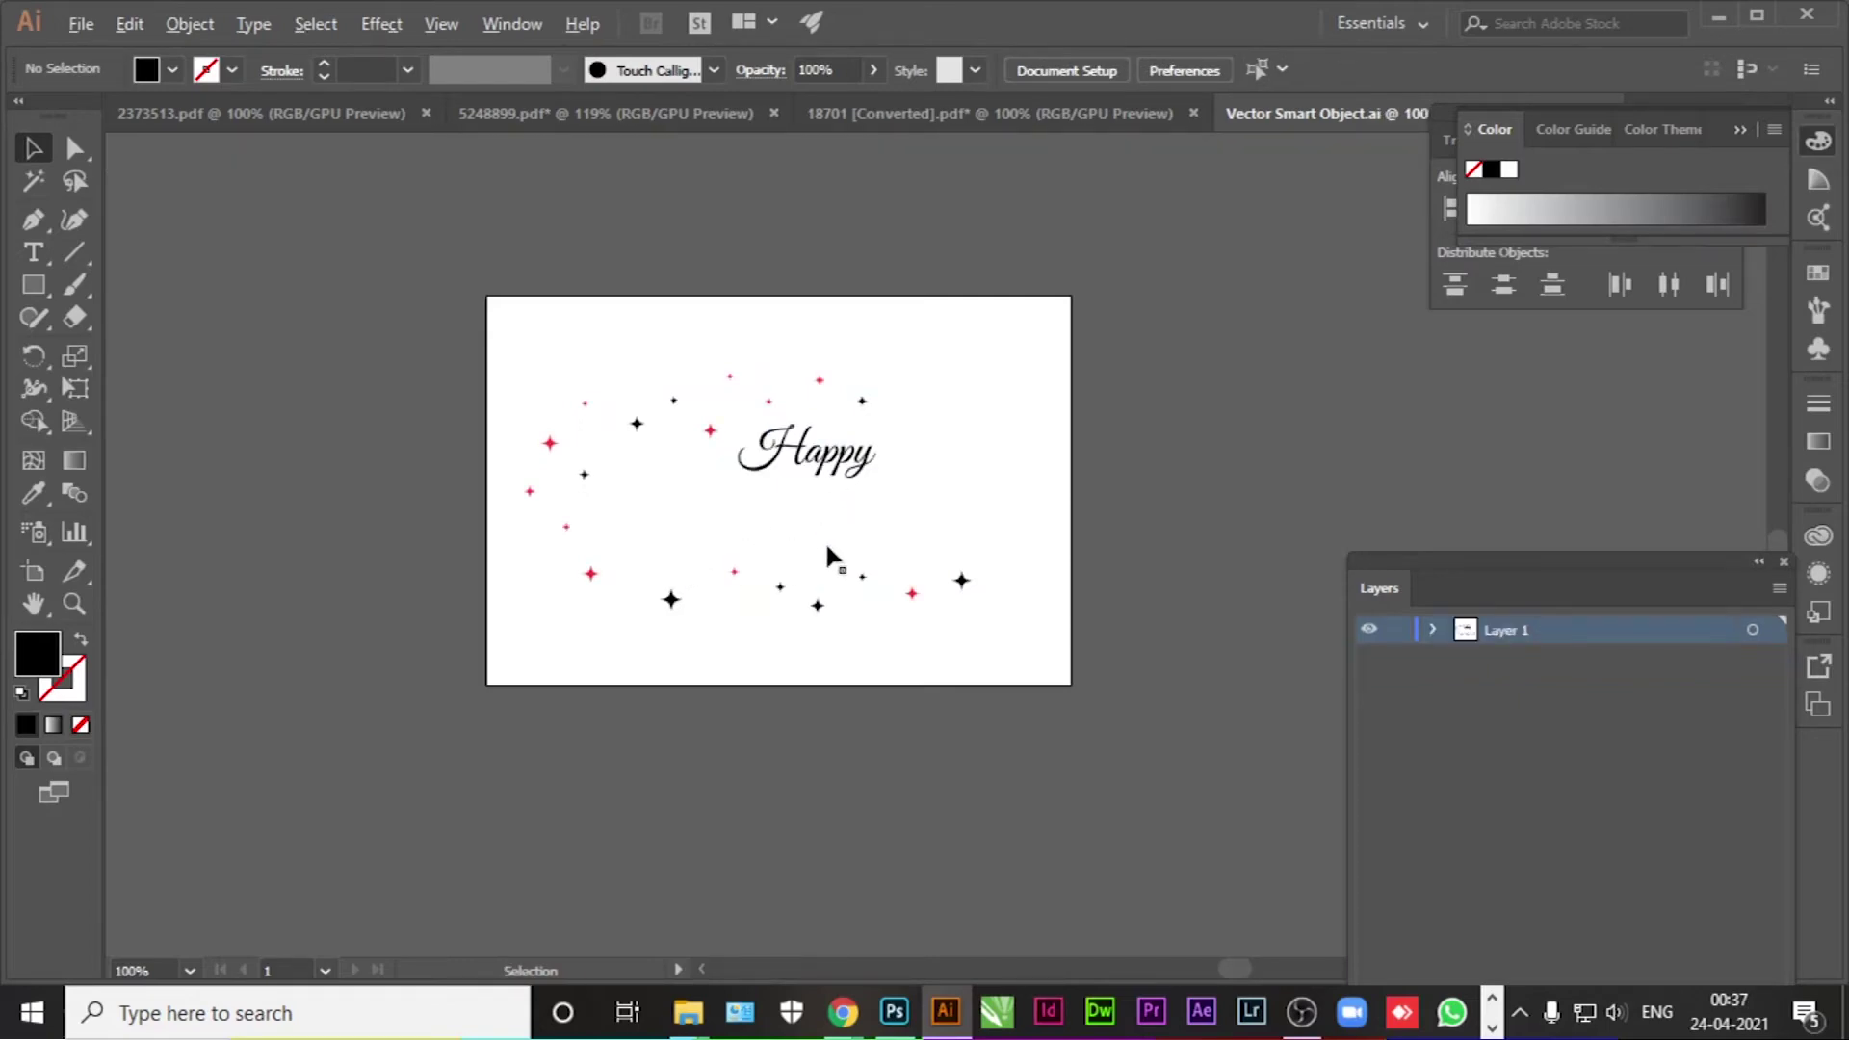
pyautogui.hotkey('alt', 'Tab')
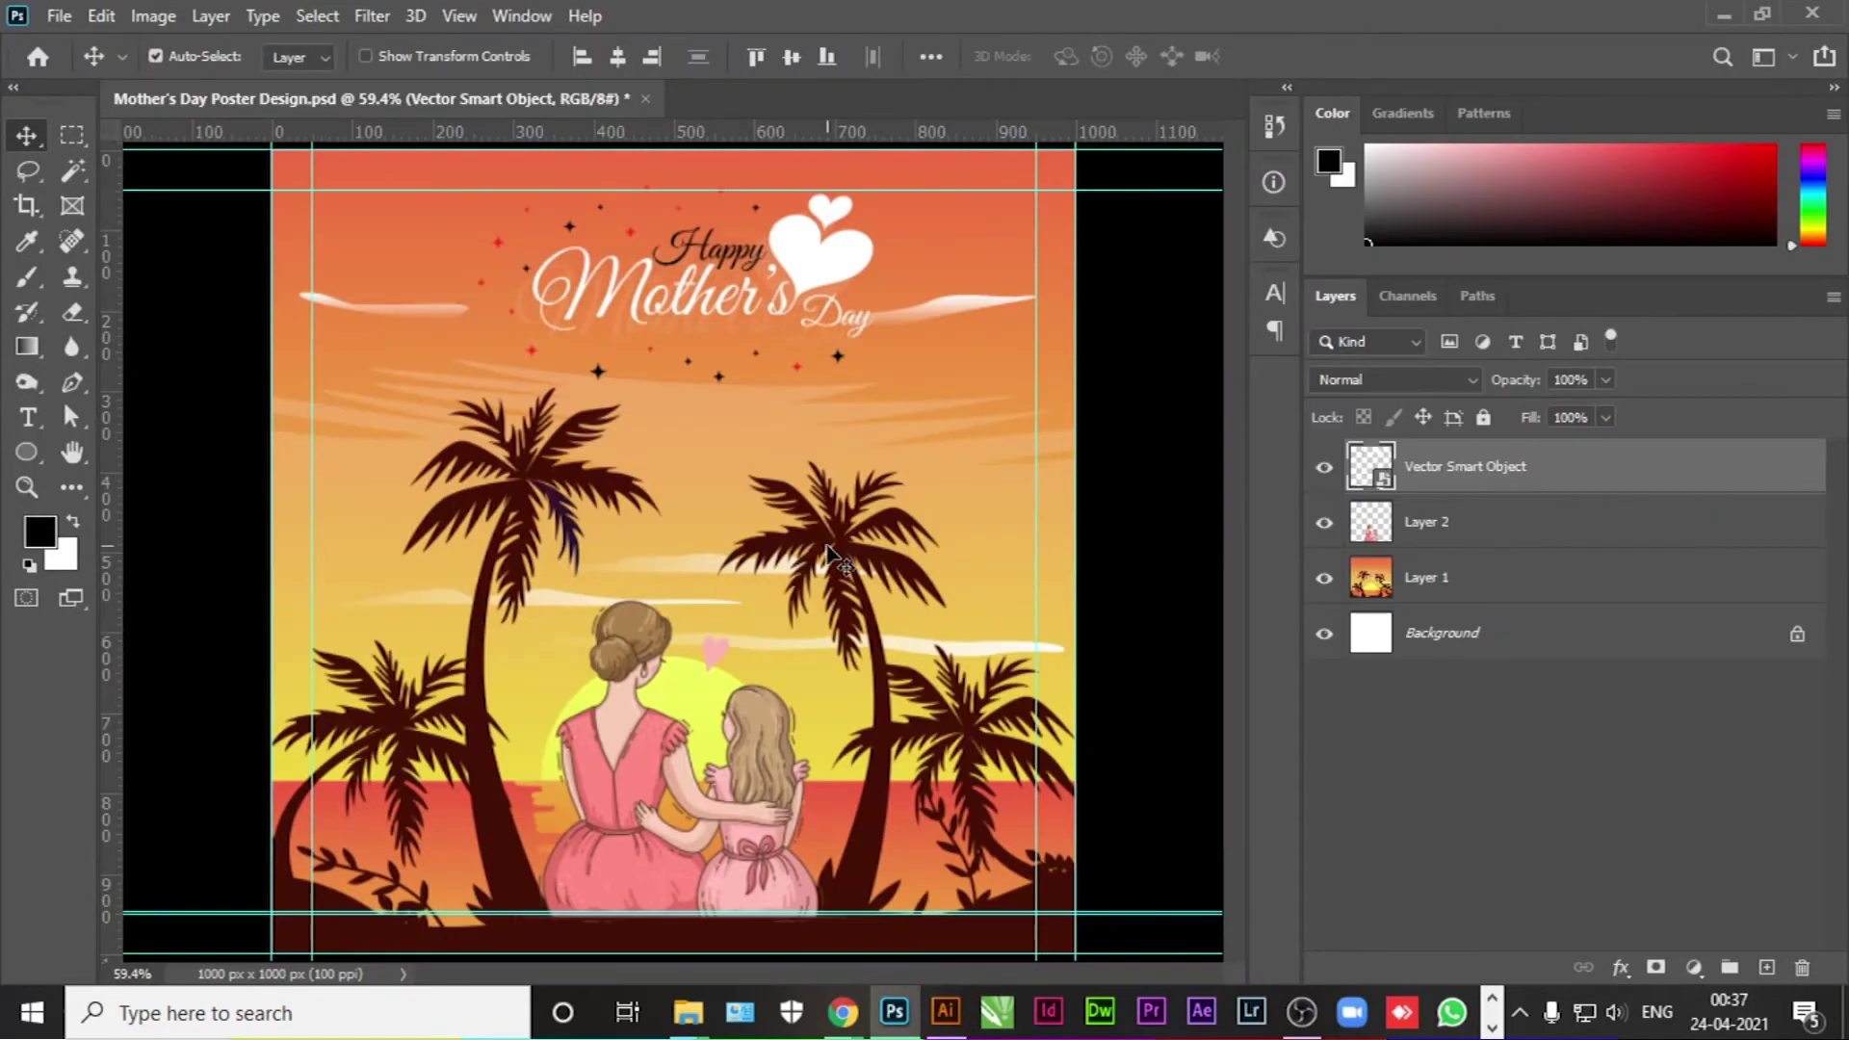
# Step: Zoom in on the updated title in Photoshop, zoom back out, and return to Illustrator
pyautogui.scroll(2, 666, 281)
pyautogui.scroll(1, 665, 283)
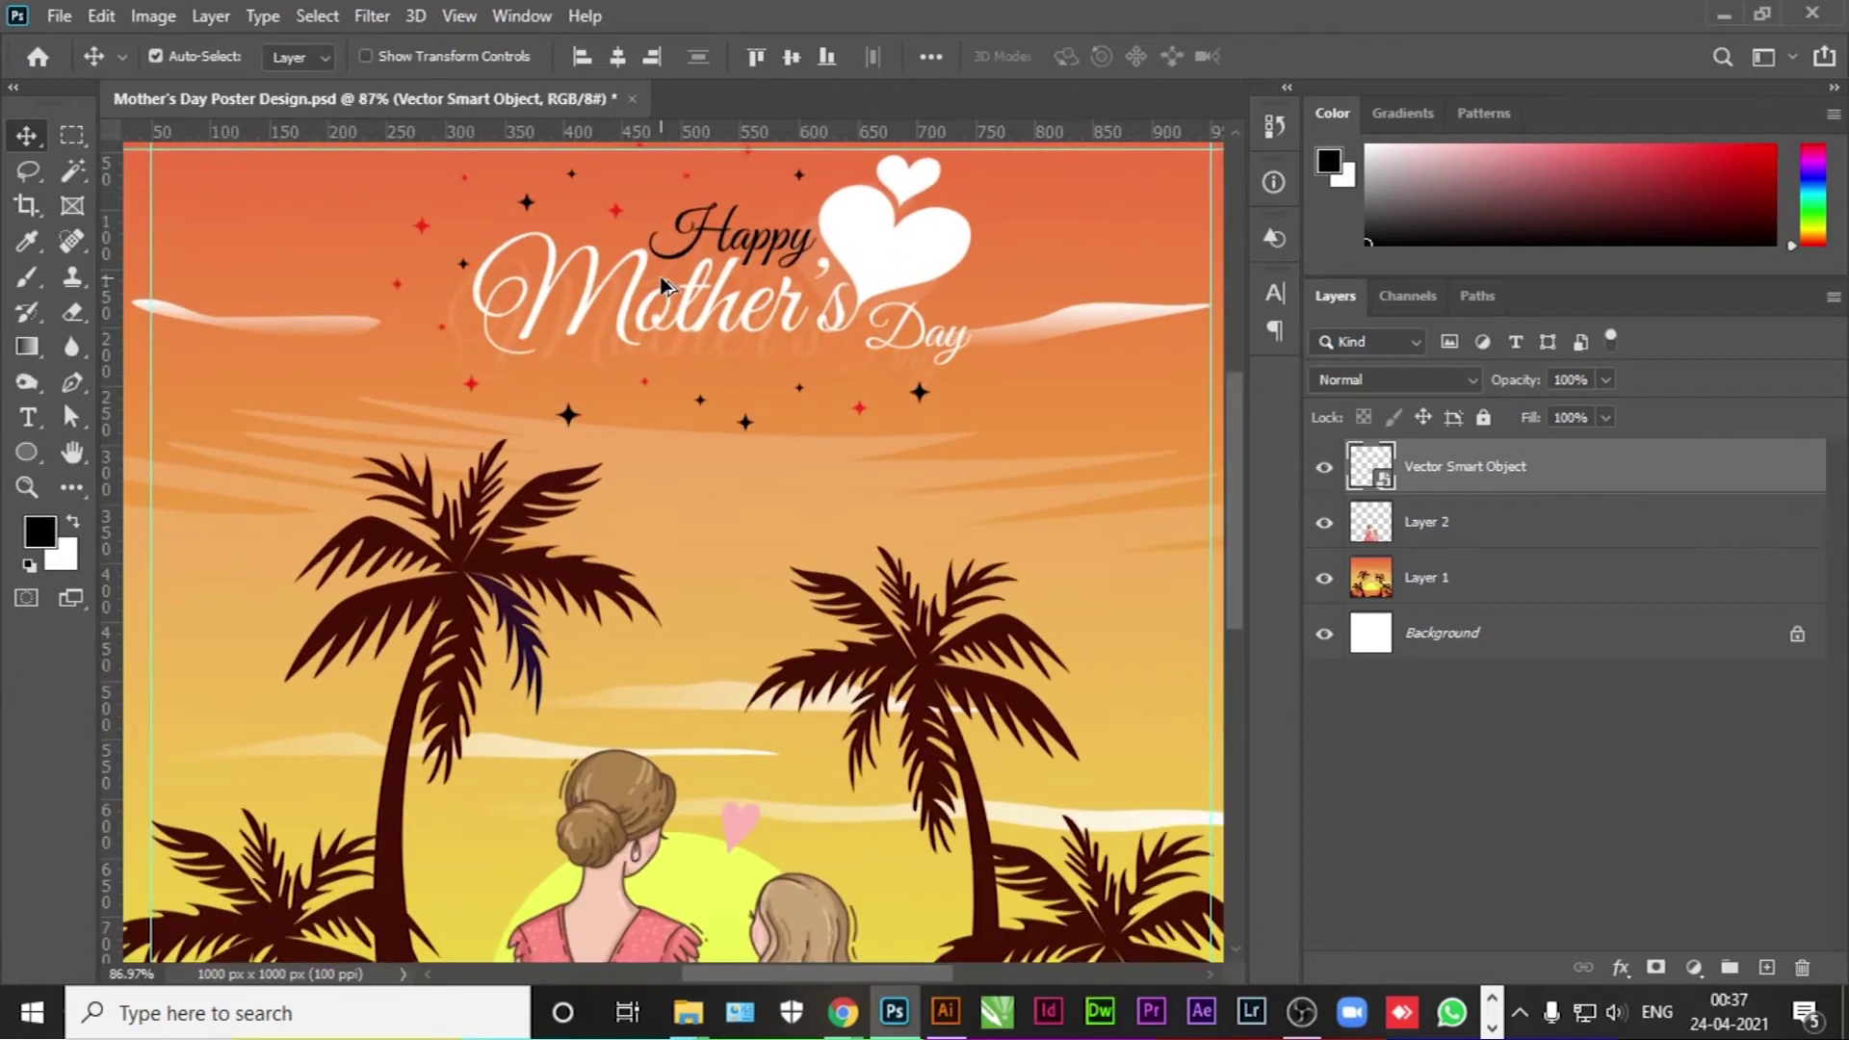
pyautogui.scroll(2, 661, 284)
pyautogui.scroll(-2, 740, 359)
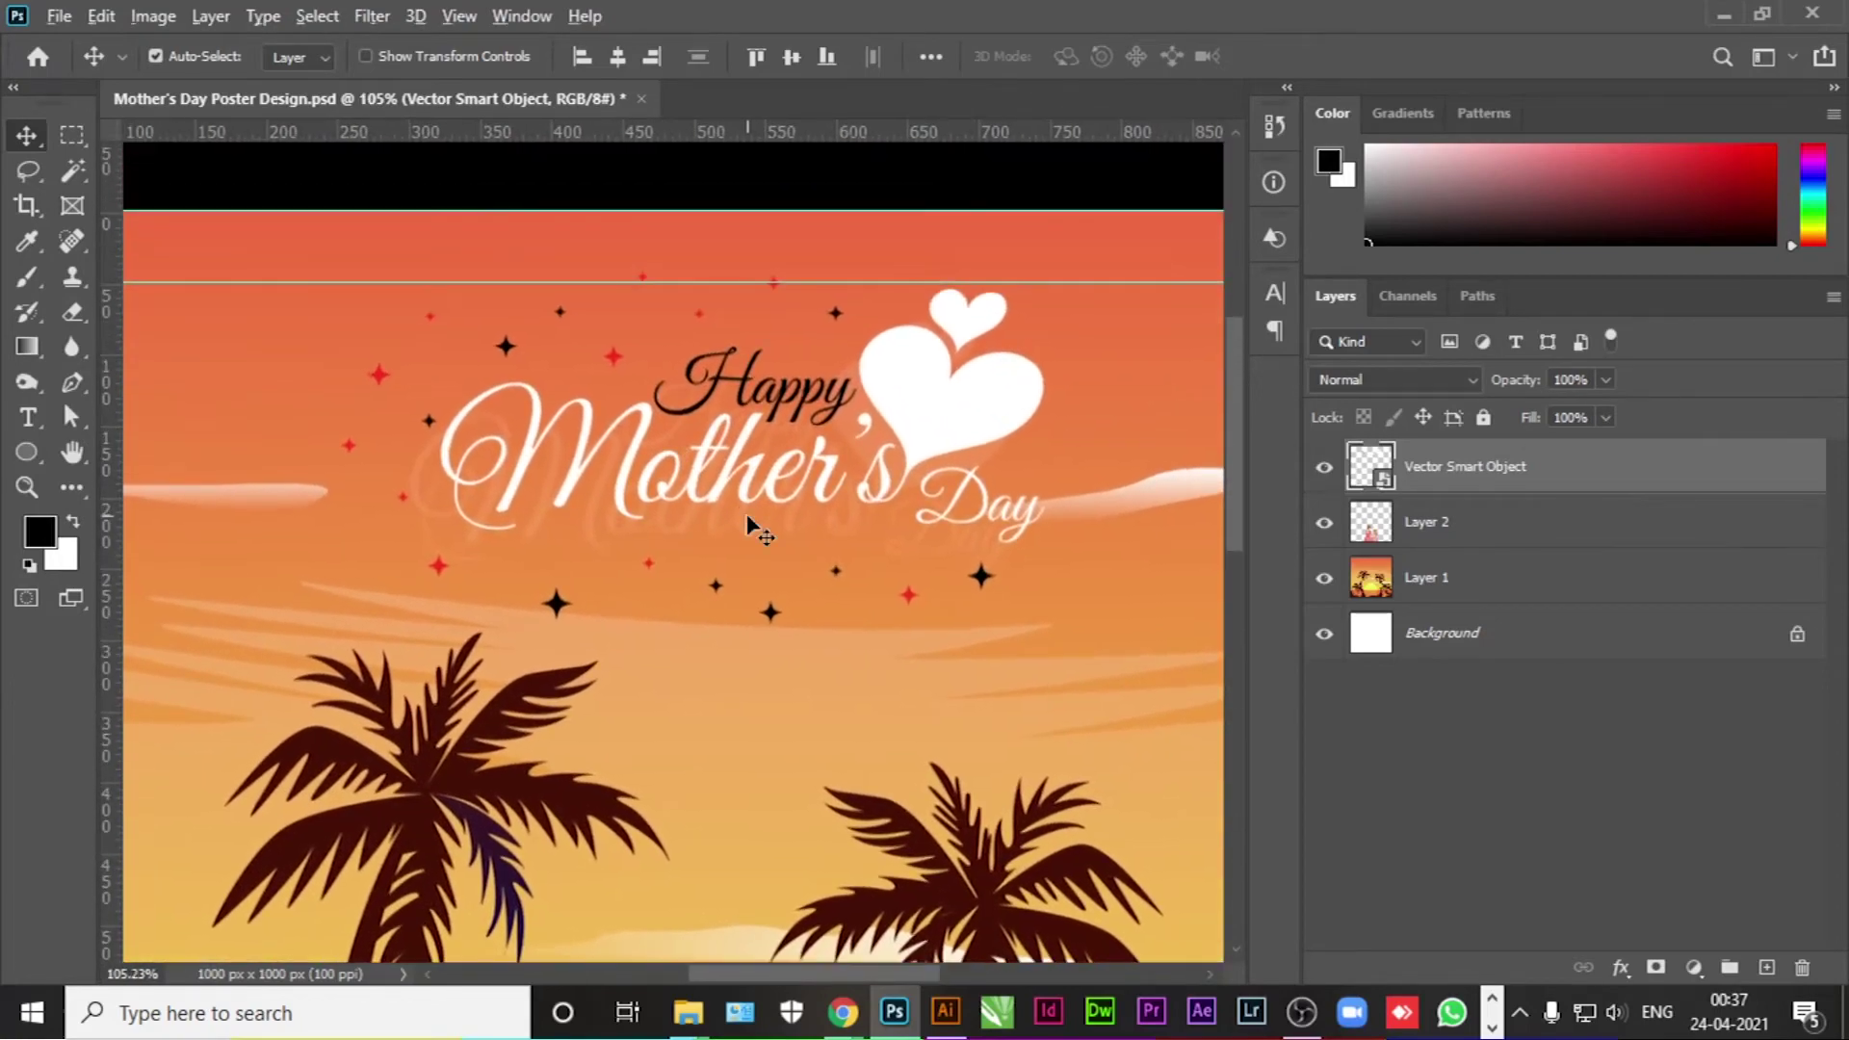
pyautogui.hotkey('alt', 'Tab')
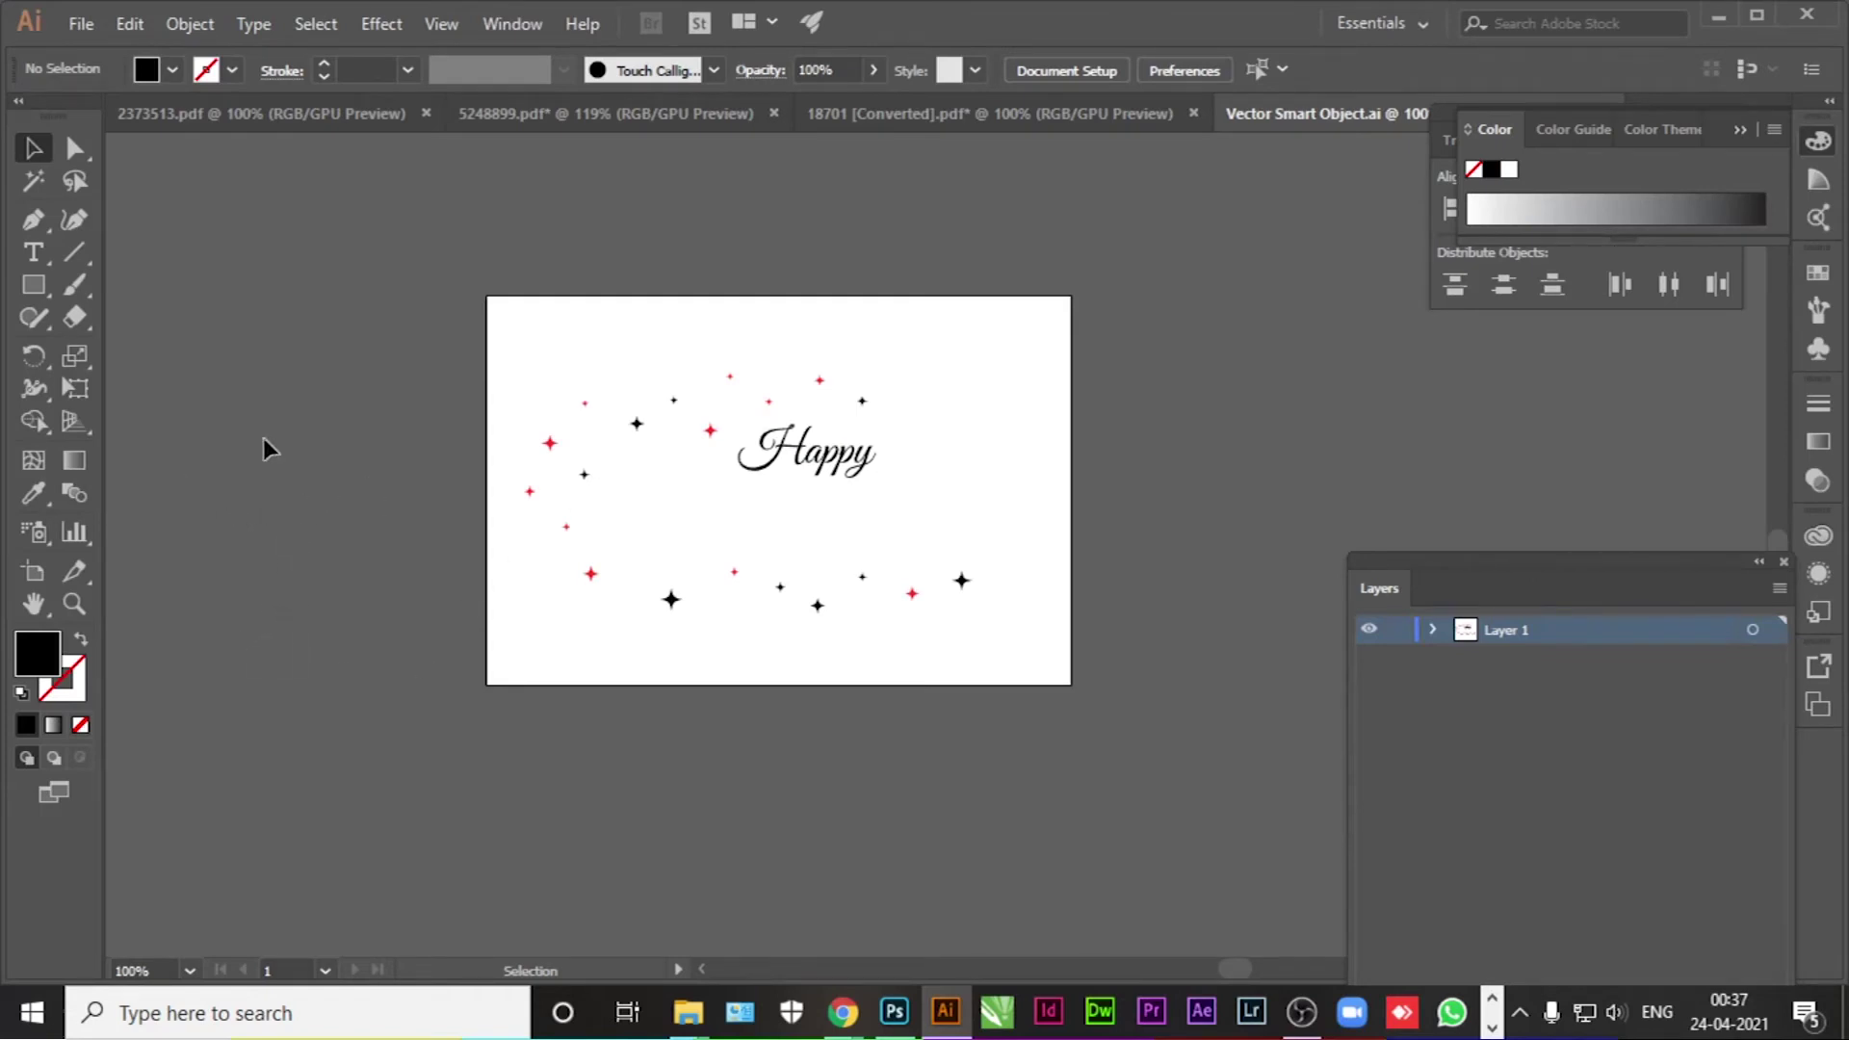
pyautogui.click(33, 285)
# Step: Draw a black rectangle over the whole artboard and send it behind the title
pyautogui.moveTo(294, 228); pyautogui.dragTo(1219, 795)
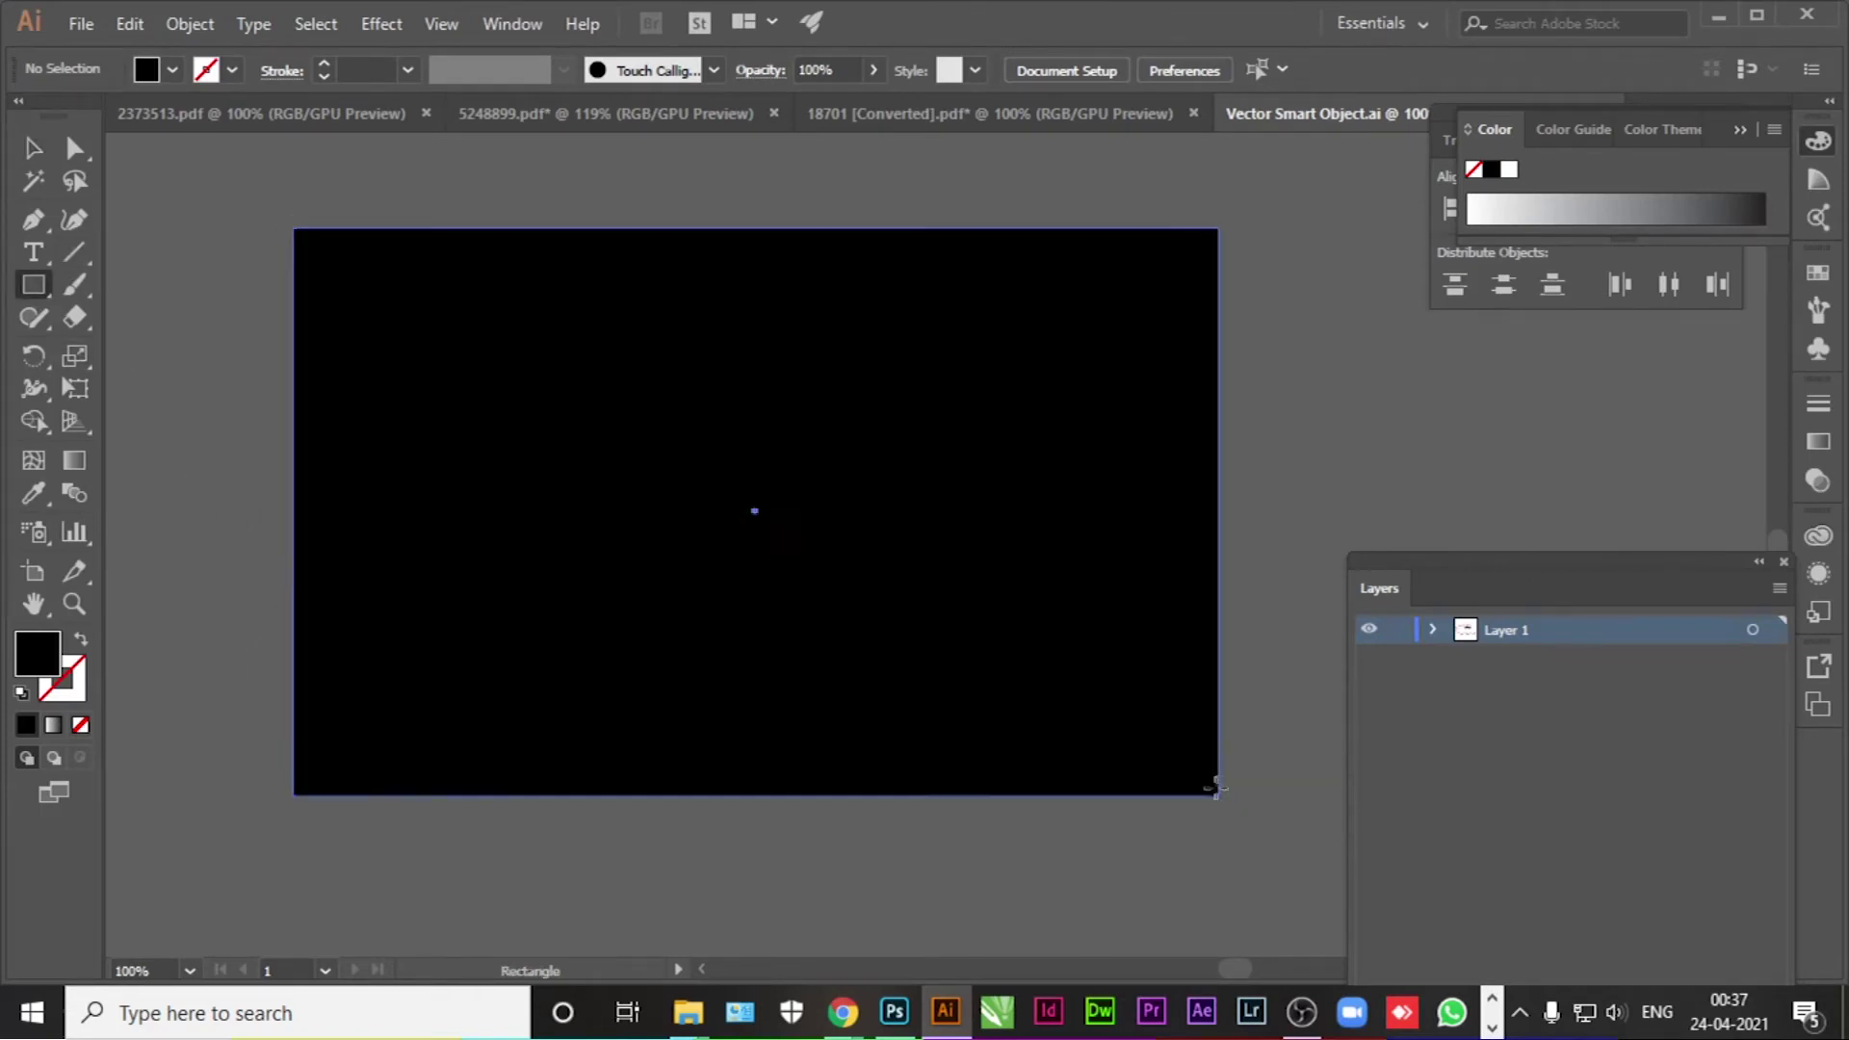
pyautogui.rightClick(591, 525)
pyautogui.moveTo(668, 847)
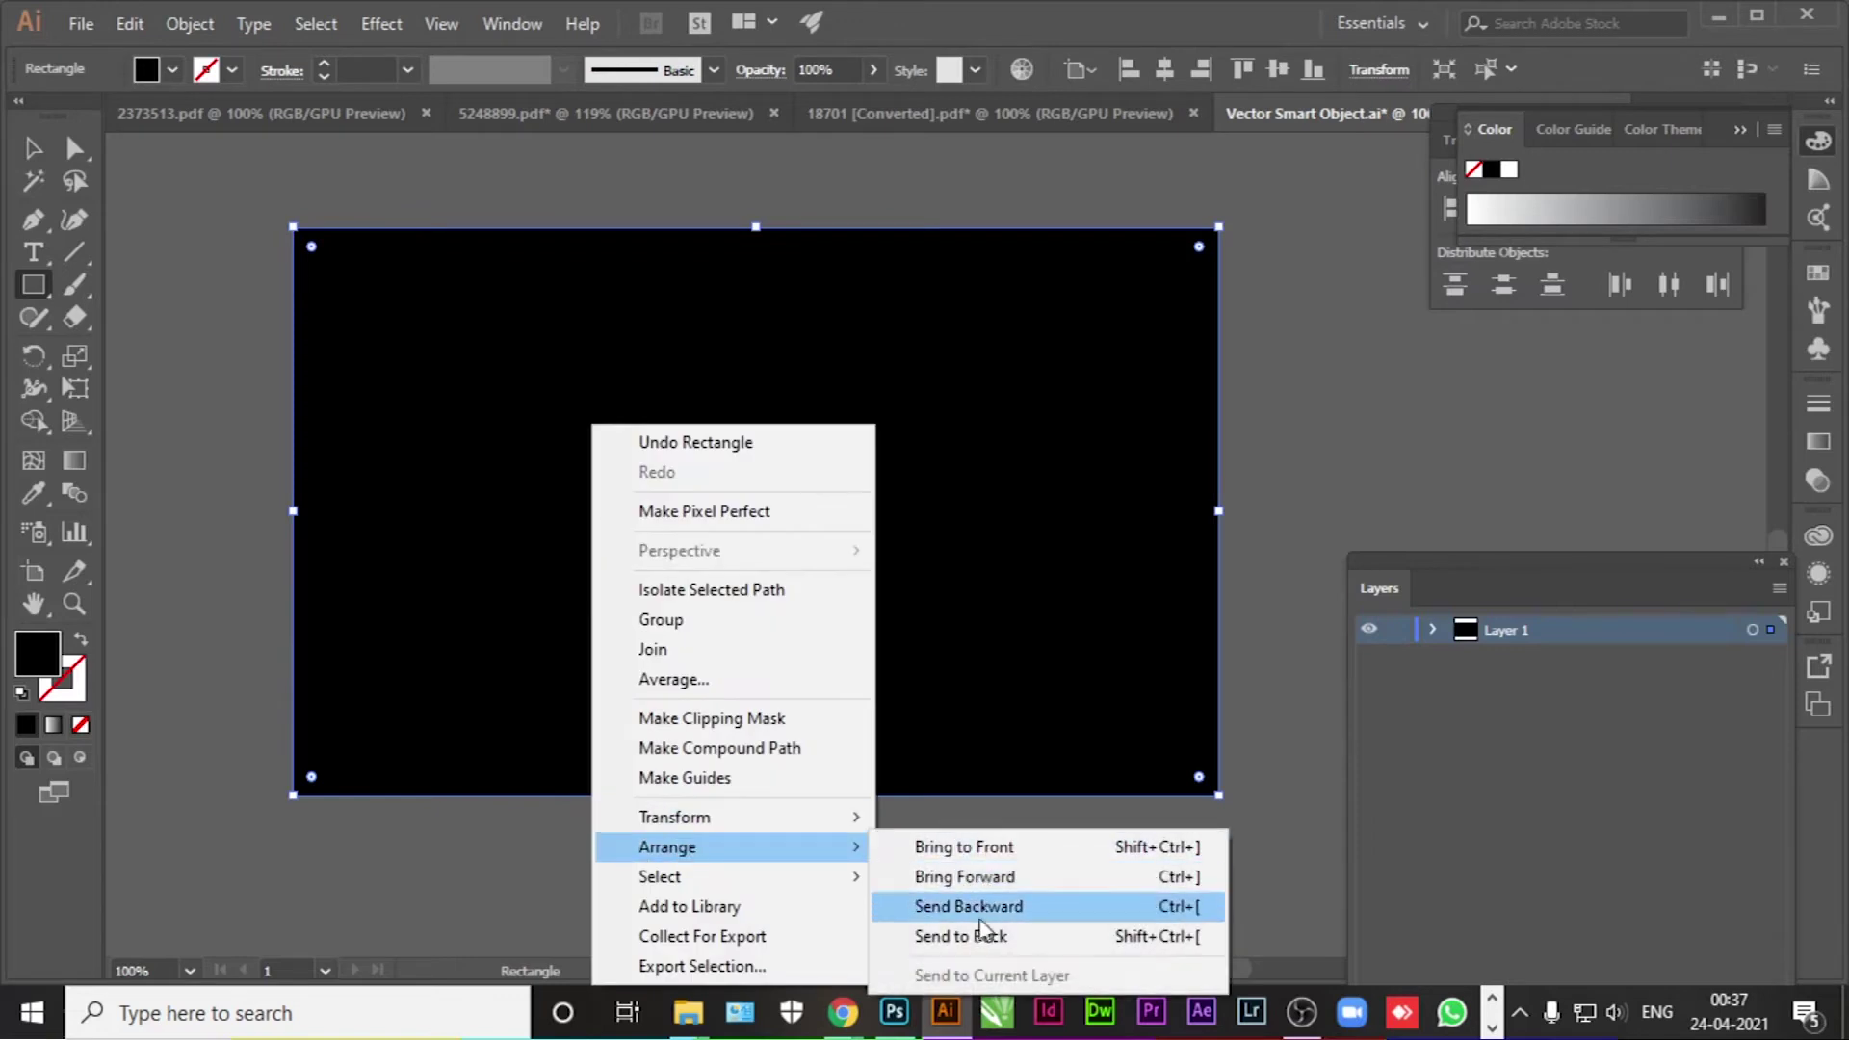
pyautogui.click(988, 907)
pyautogui.click(34, 149)
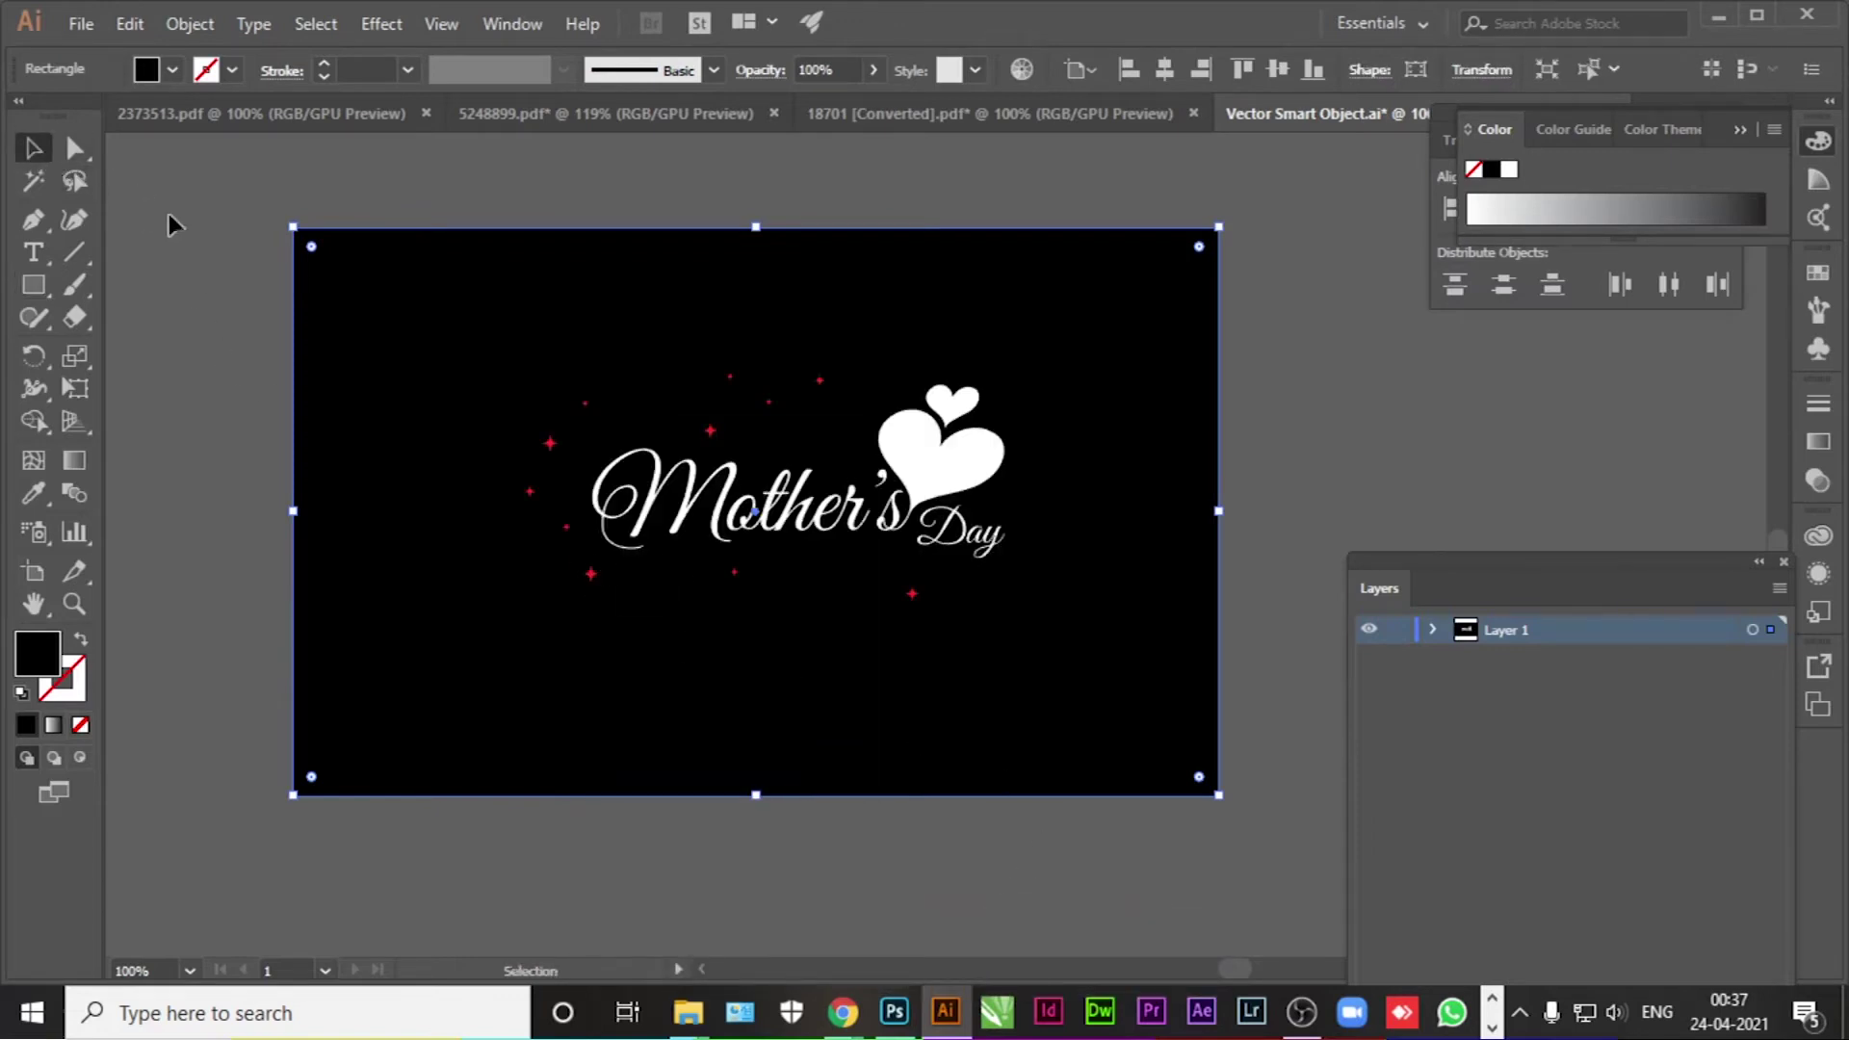
pyautogui.click(168, 223)
# Step: Isolate the title group, try moving it, then cancel and exit isolation
pyautogui.scroll(2, 756, 578)
pyautogui.click(778, 532)
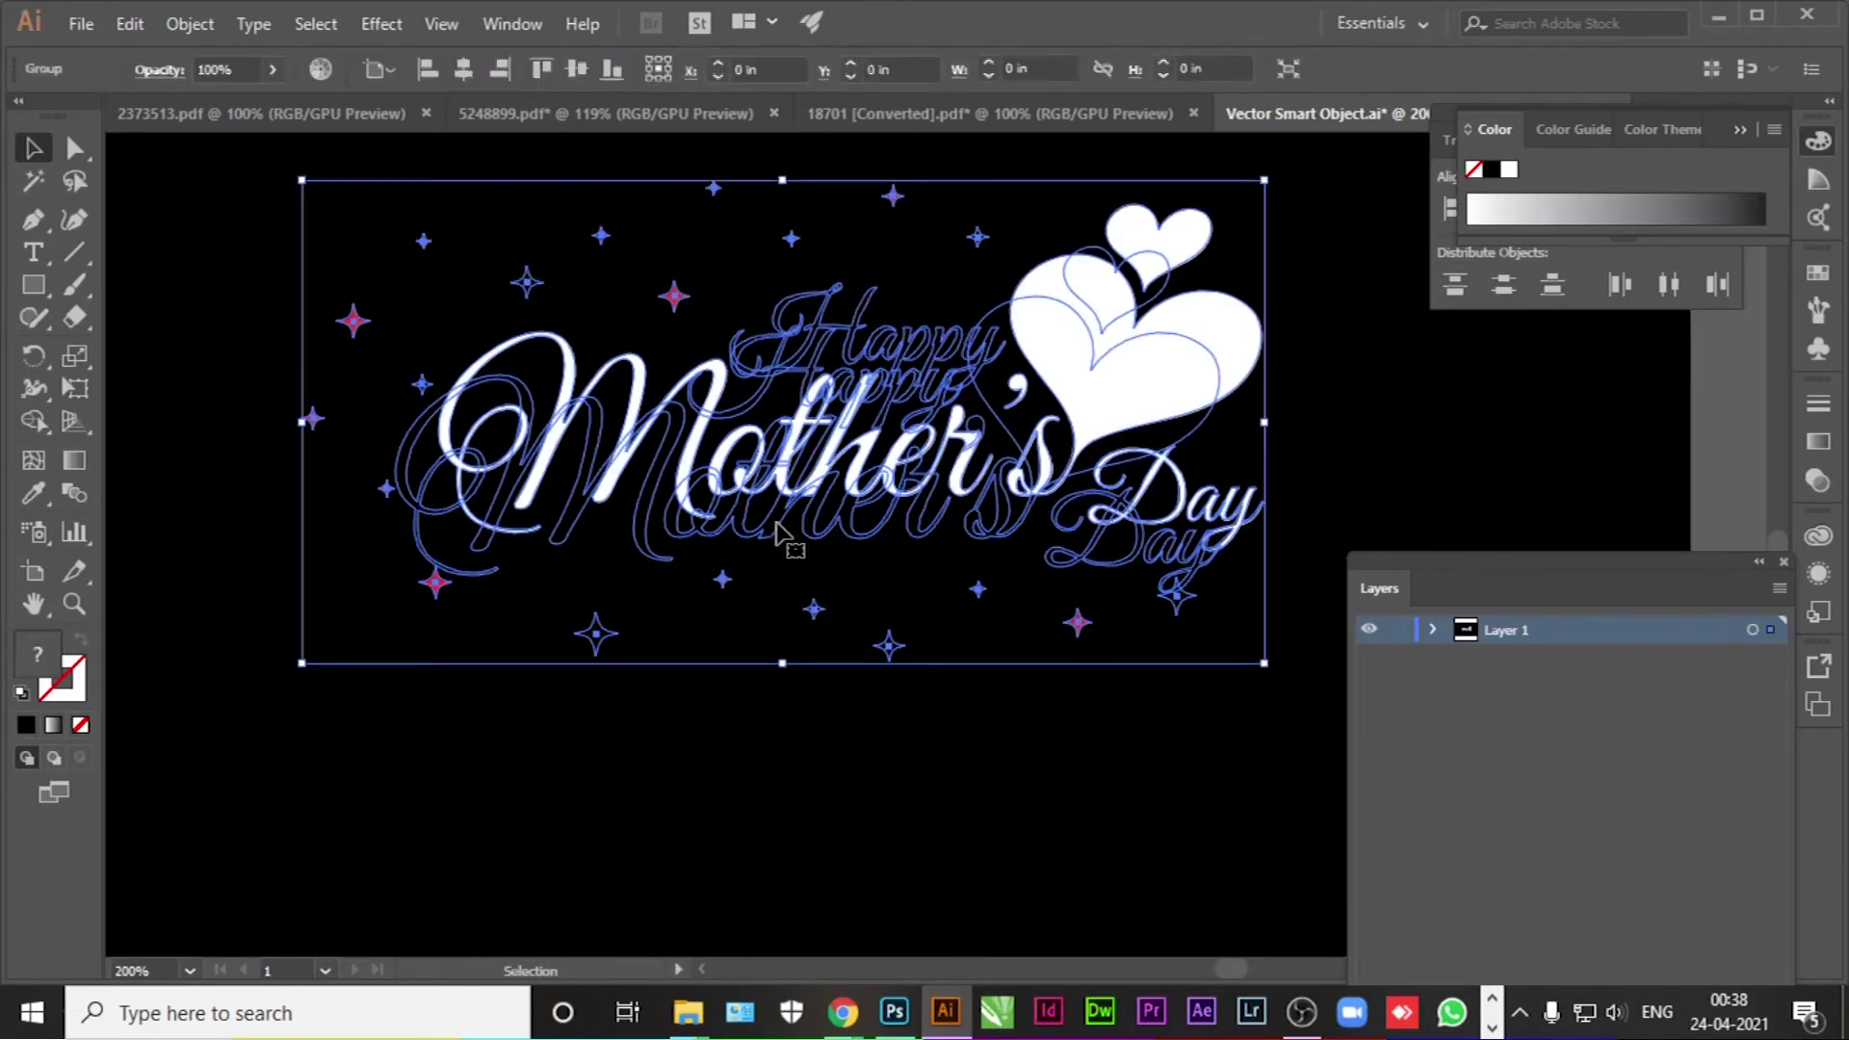
pyautogui.doubleClick(777, 530)
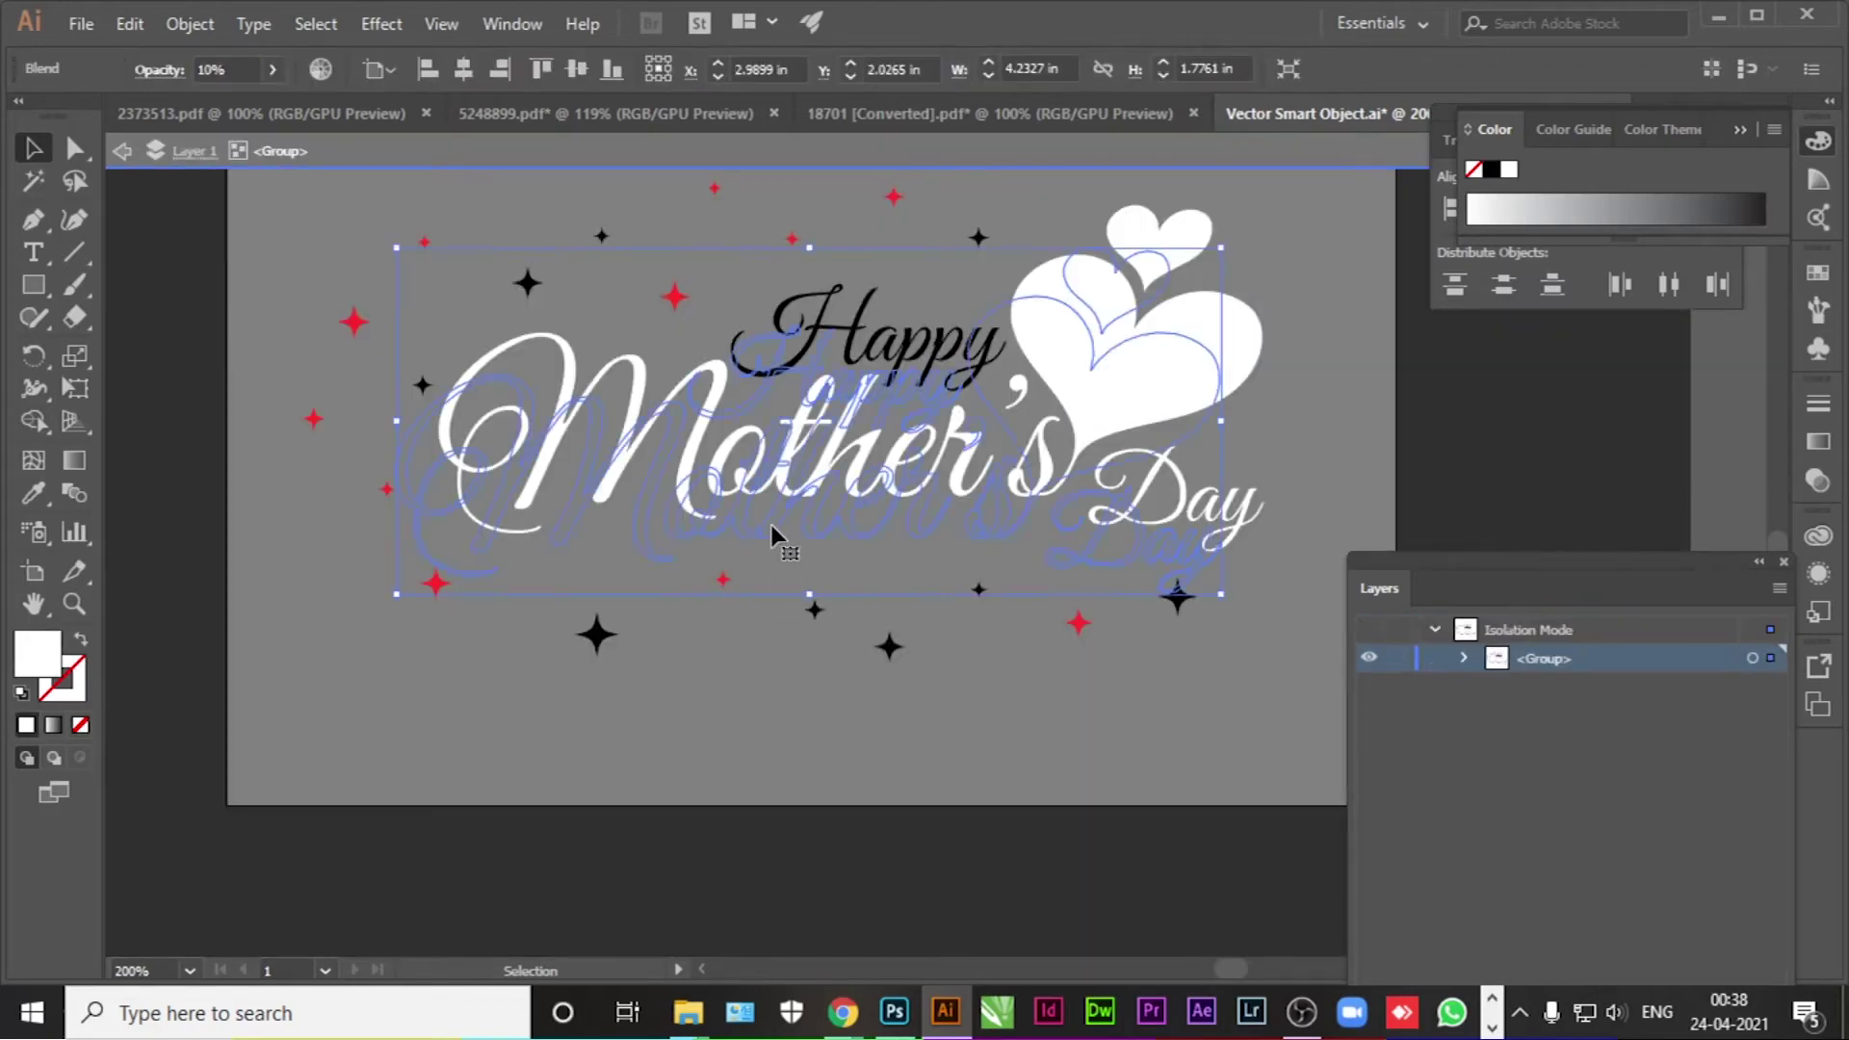
pyautogui.moveTo(770, 524); pyautogui.dragTo(790, 656)
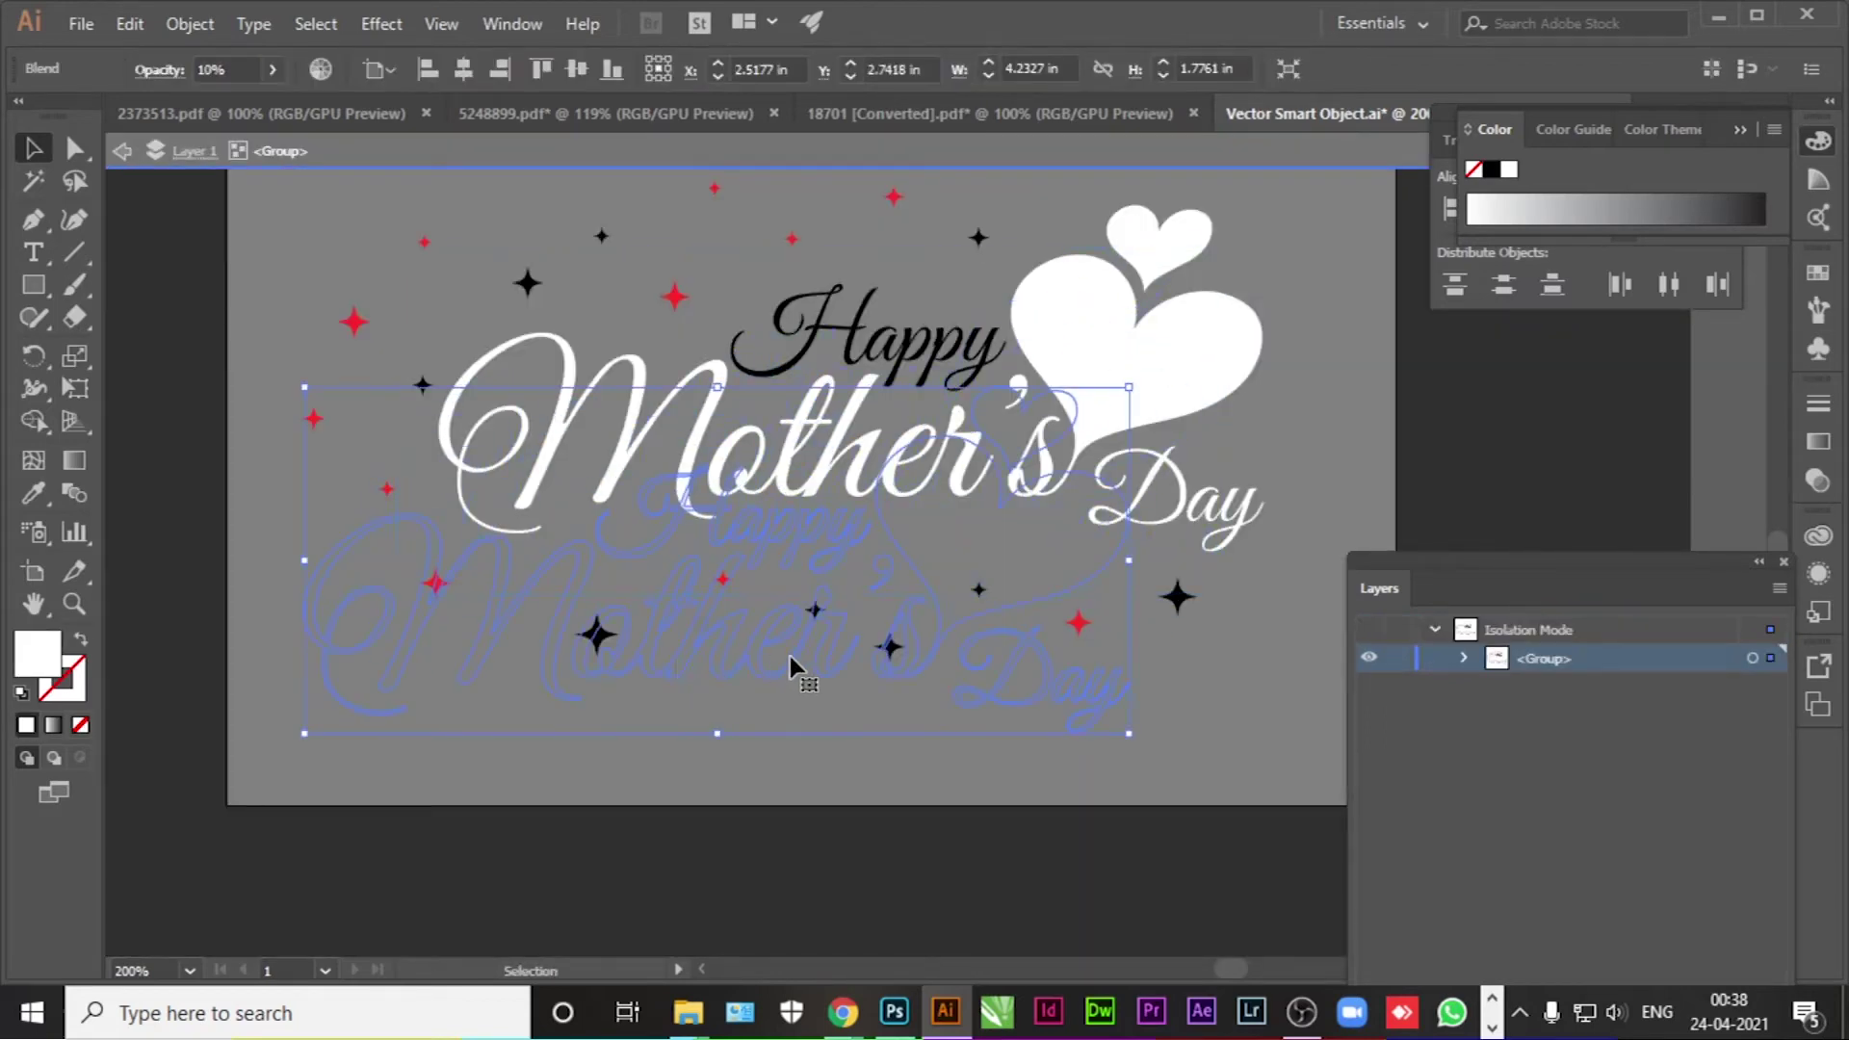
pyautogui.press('Escape')
pyautogui.click(123, 151)
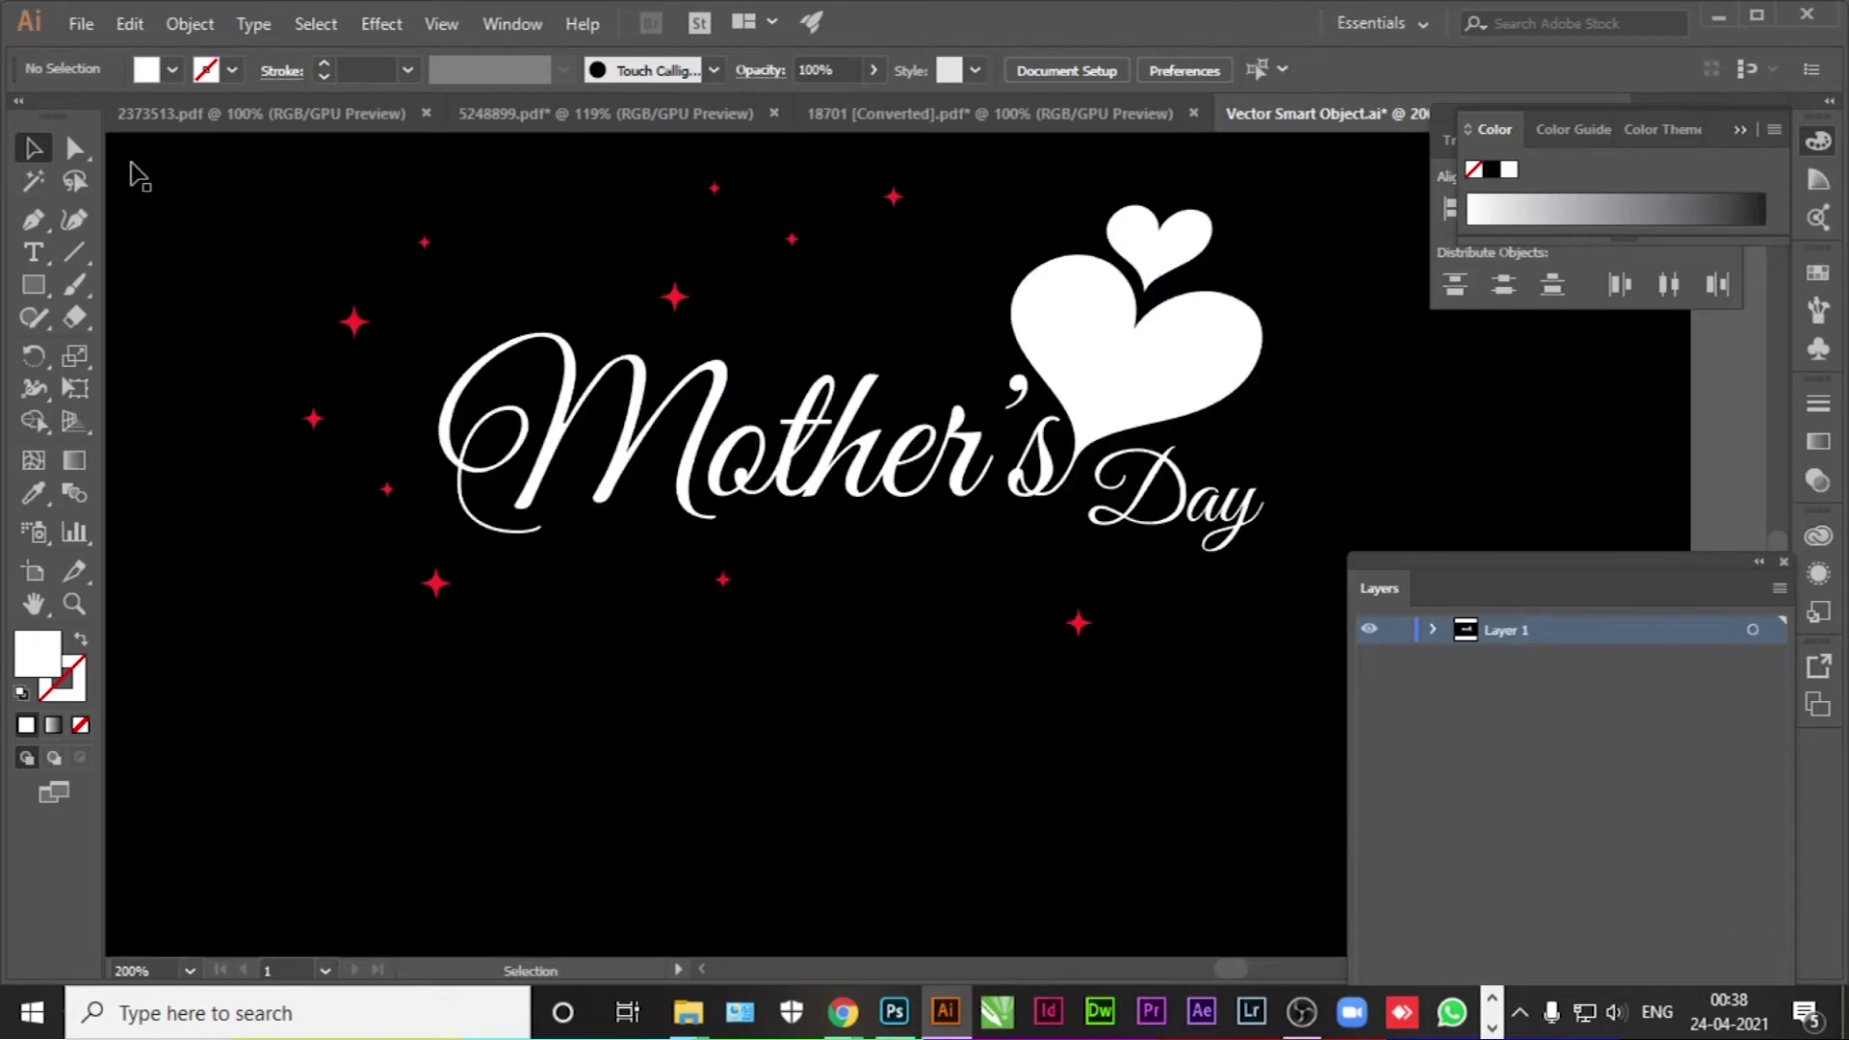
# Step: Delete the black backdrop rectangle and save the vector artwork
pyautogui.hotkey('ctrl', '1')
pyautogui.scroll(-1, 706, 463)
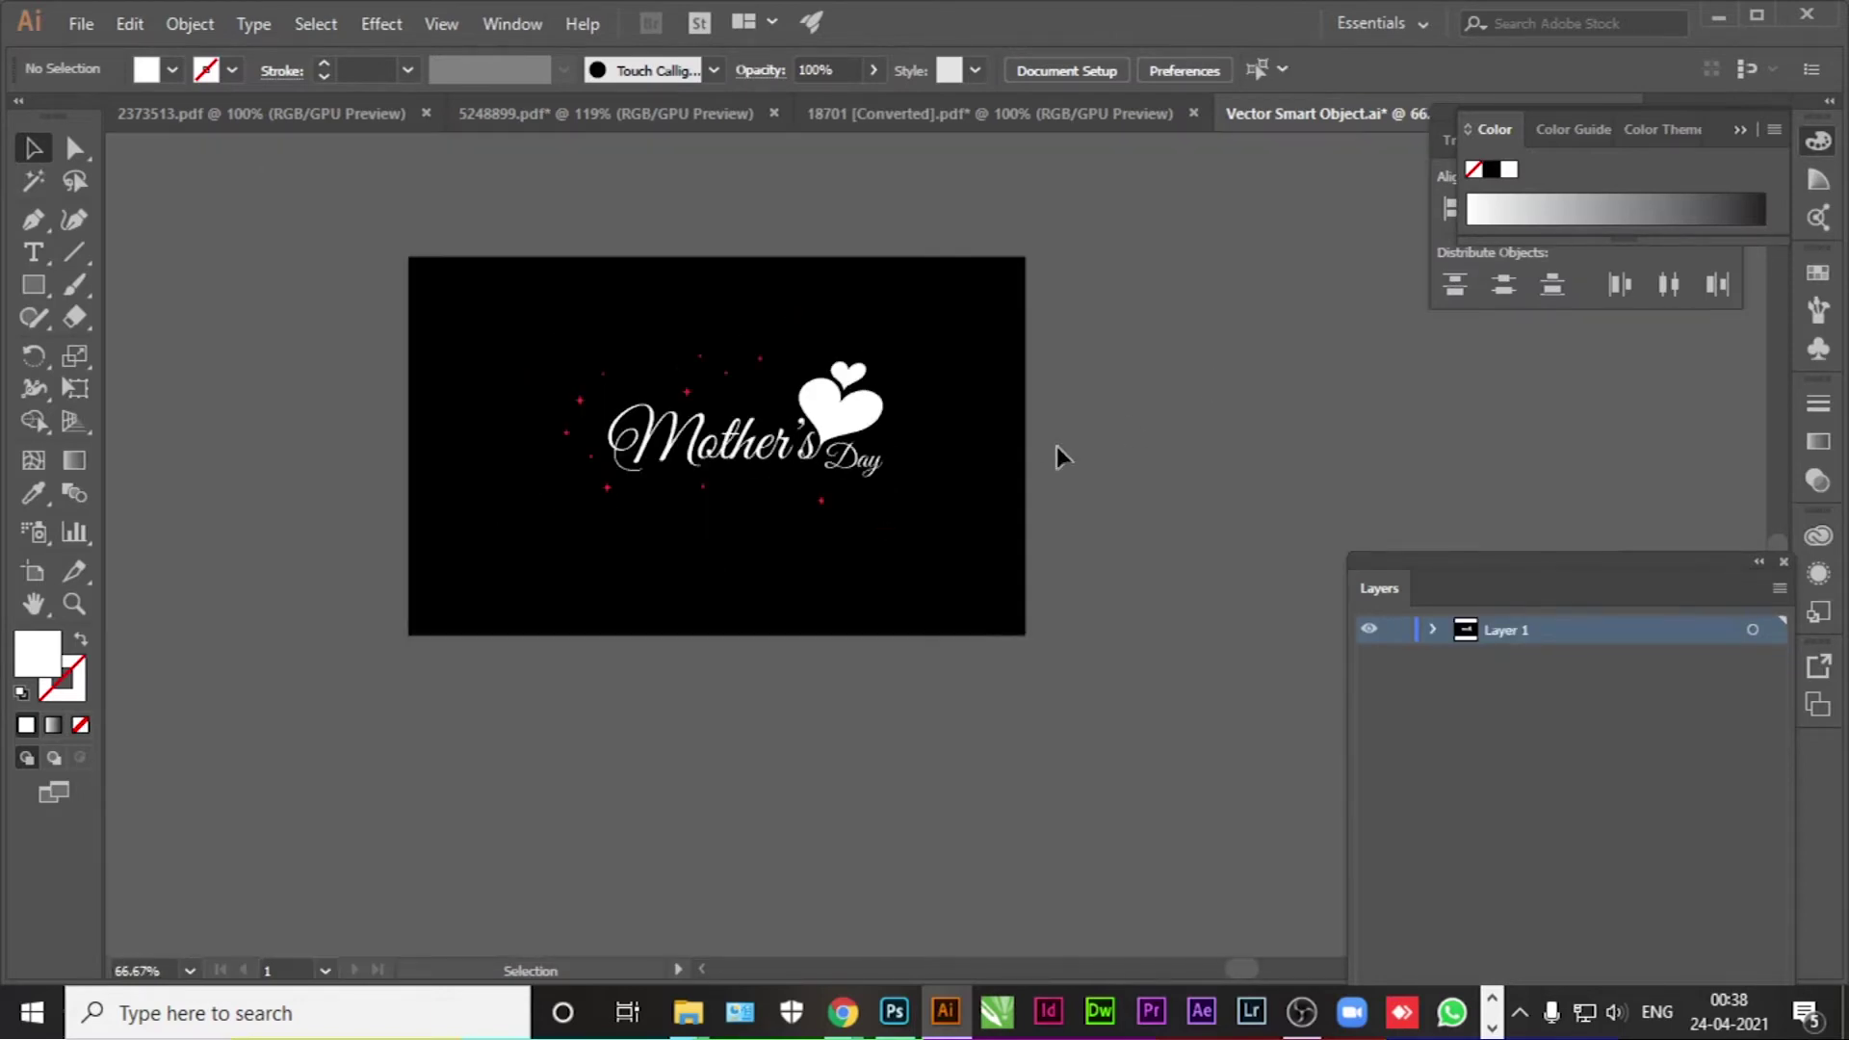
pyautogui.click(994, 405)
pyautogui.press('Delete')
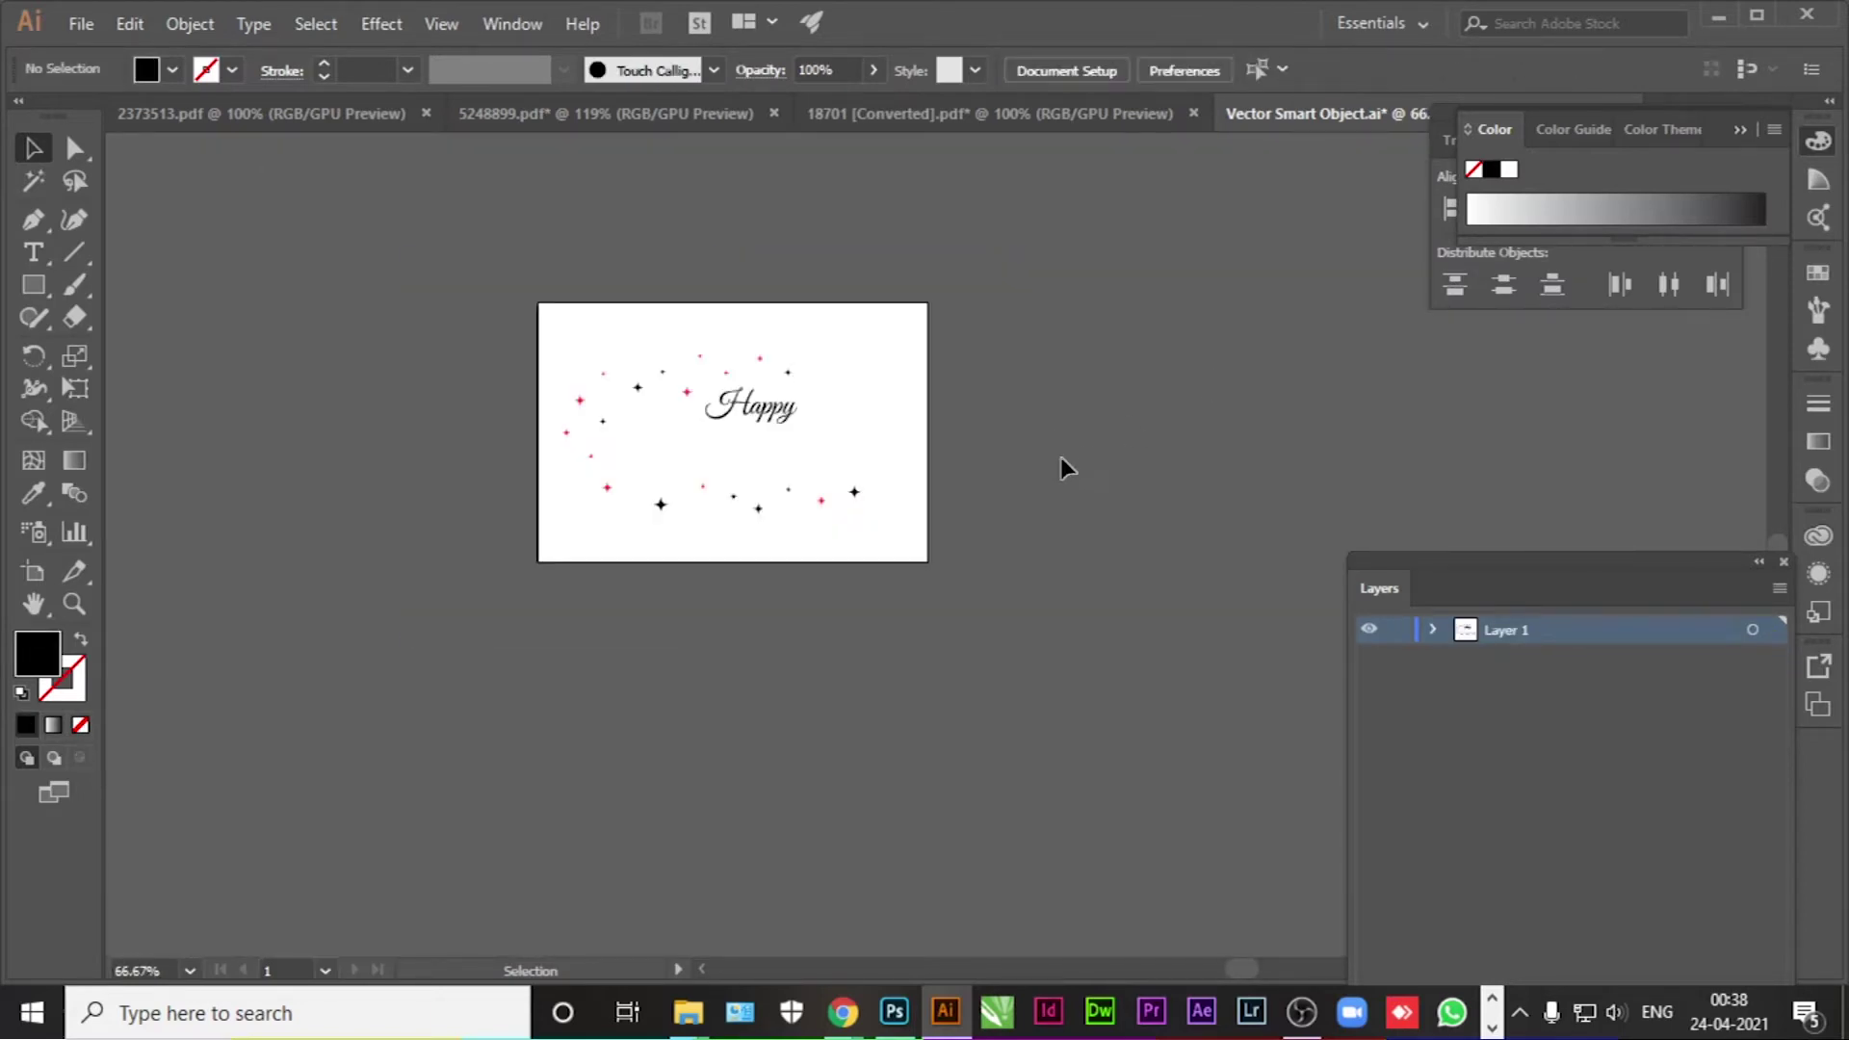
pyautogui.press('a')
pyautogui.hotkey('ctrl', 's')
pyautogui.hotkey('alt', 'Tab')
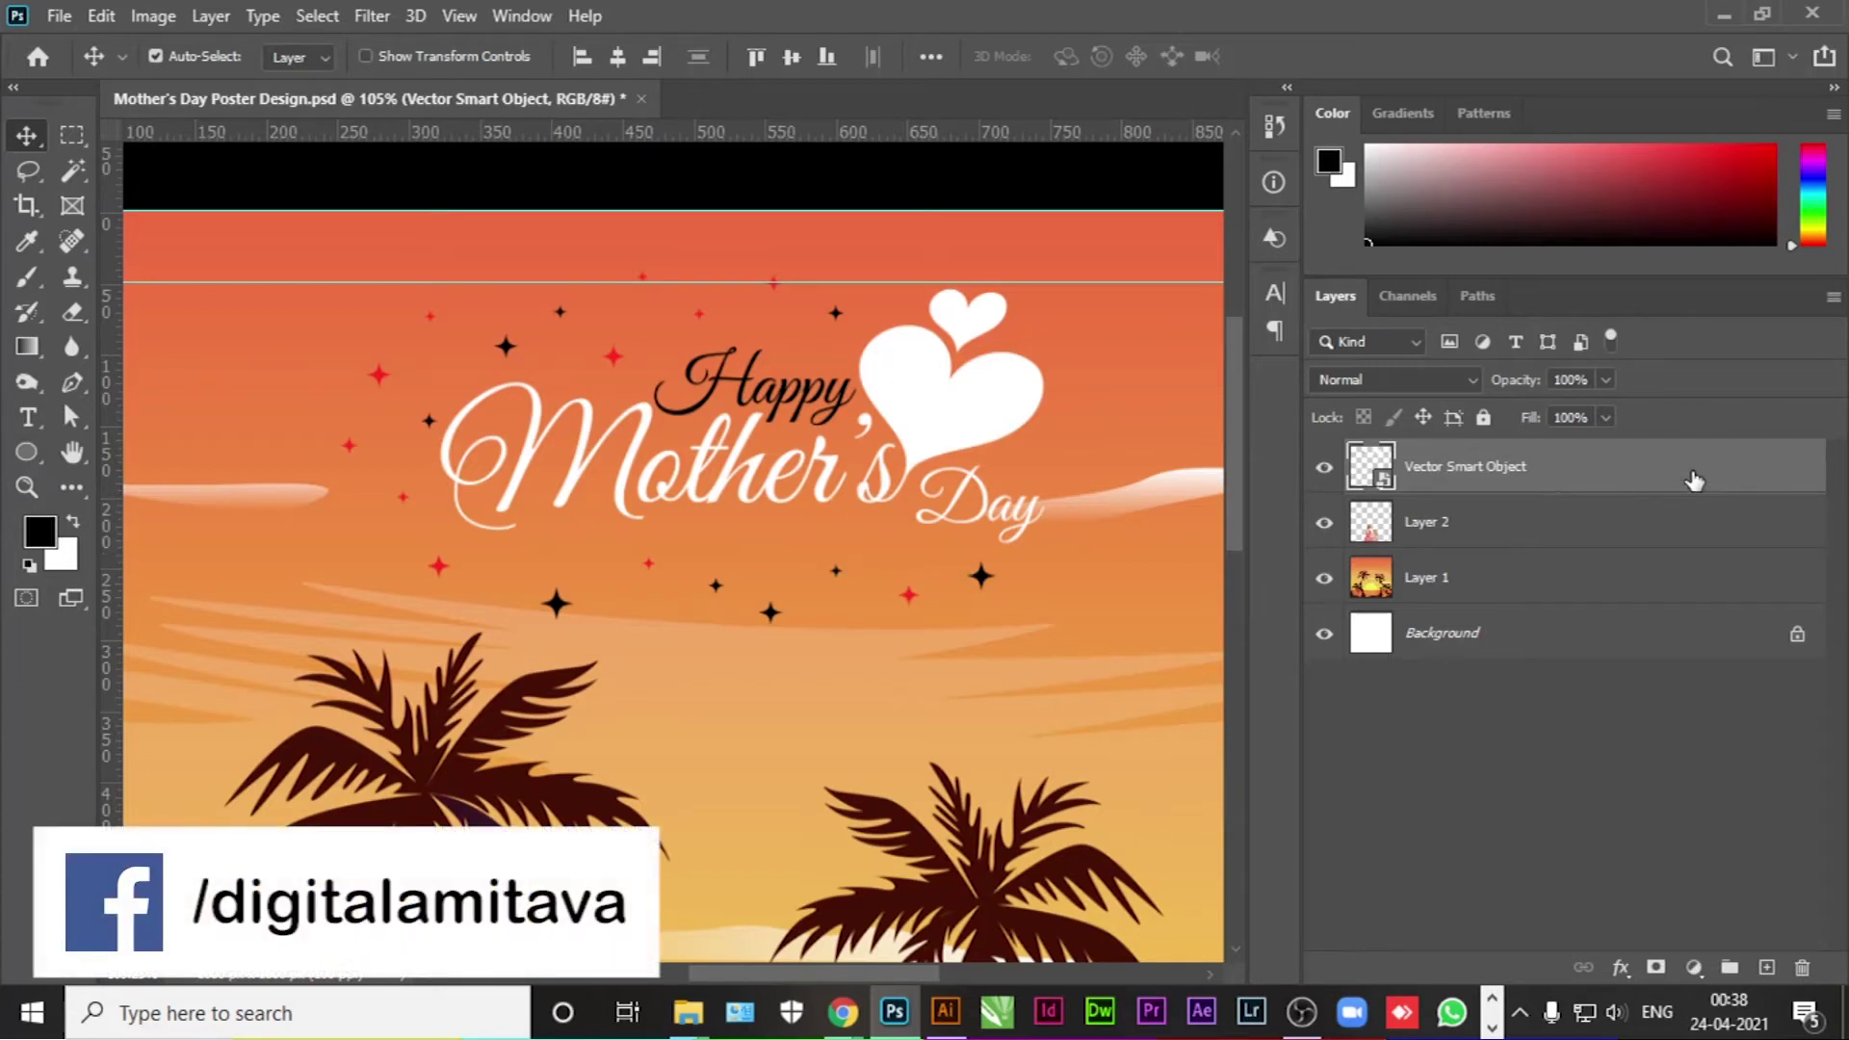
# Step: Add an Outer Glow to the title smart object with 0% spread and 2 px size
pyautogui.doubleClick(1655, 536)
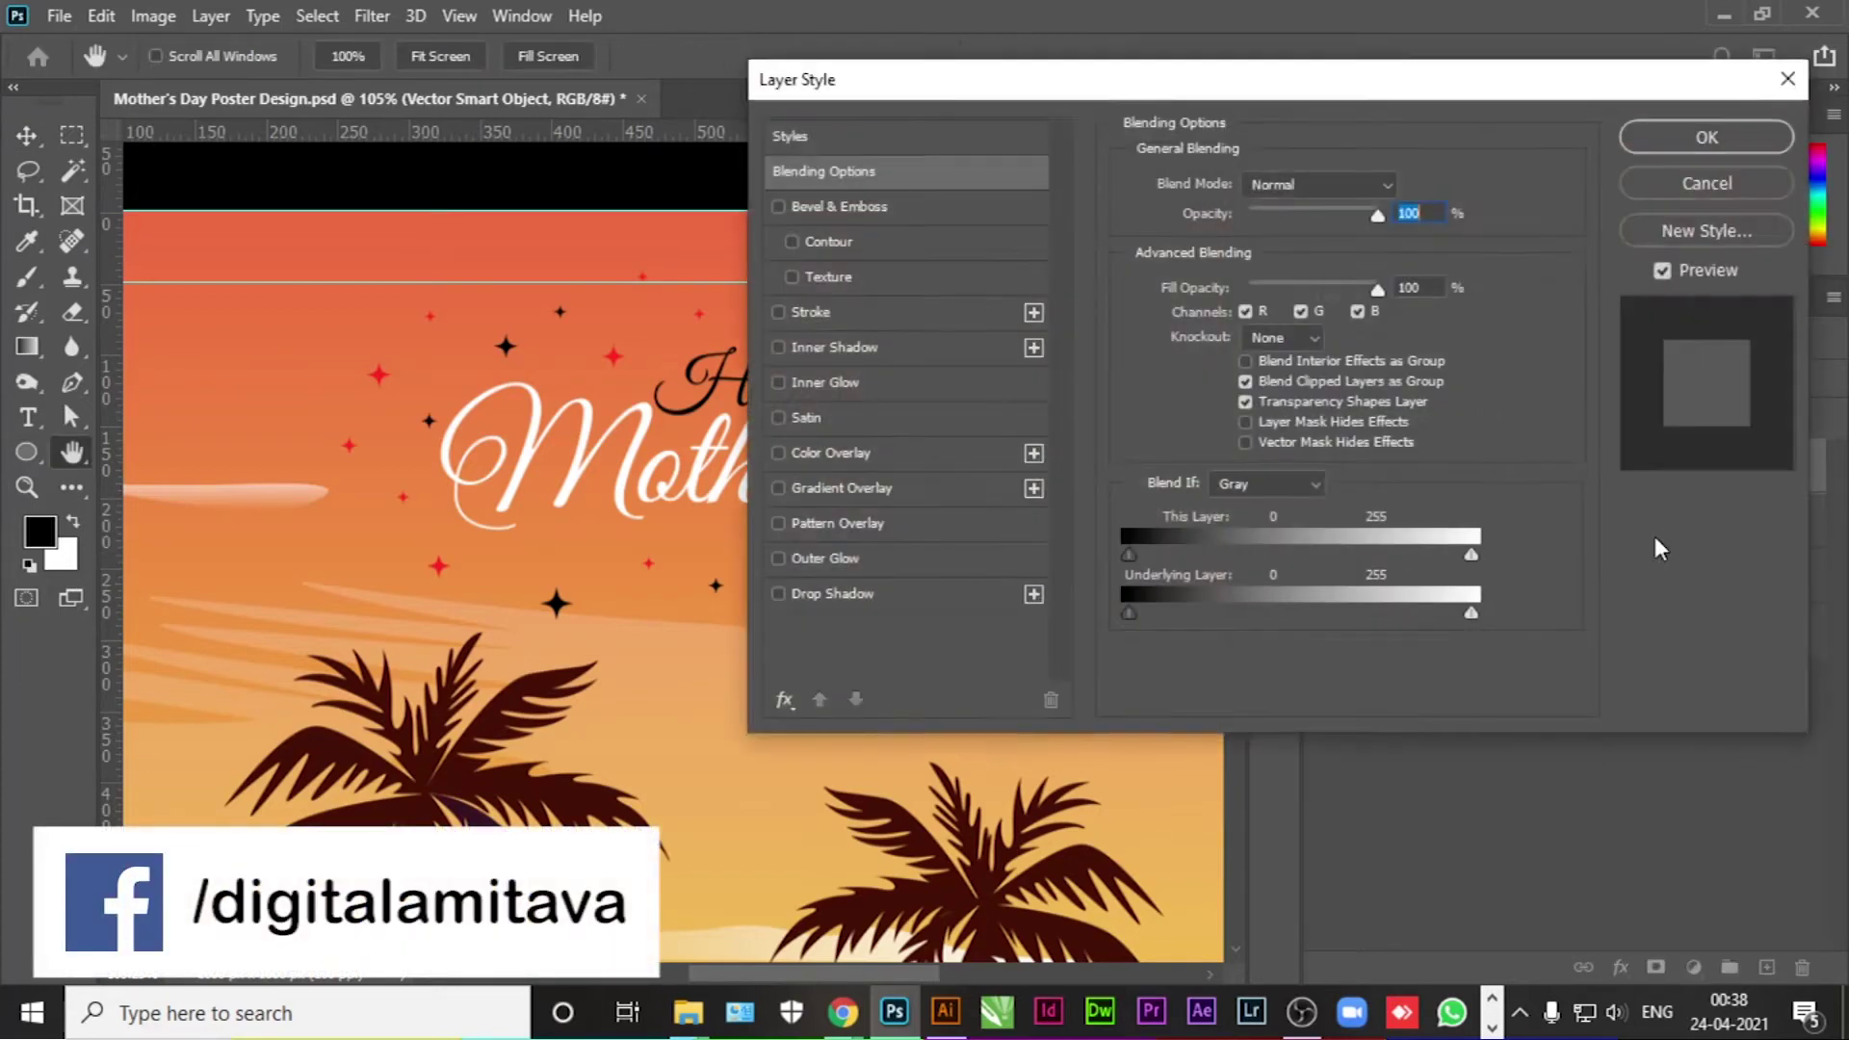
pyautogui.click(817, 553)
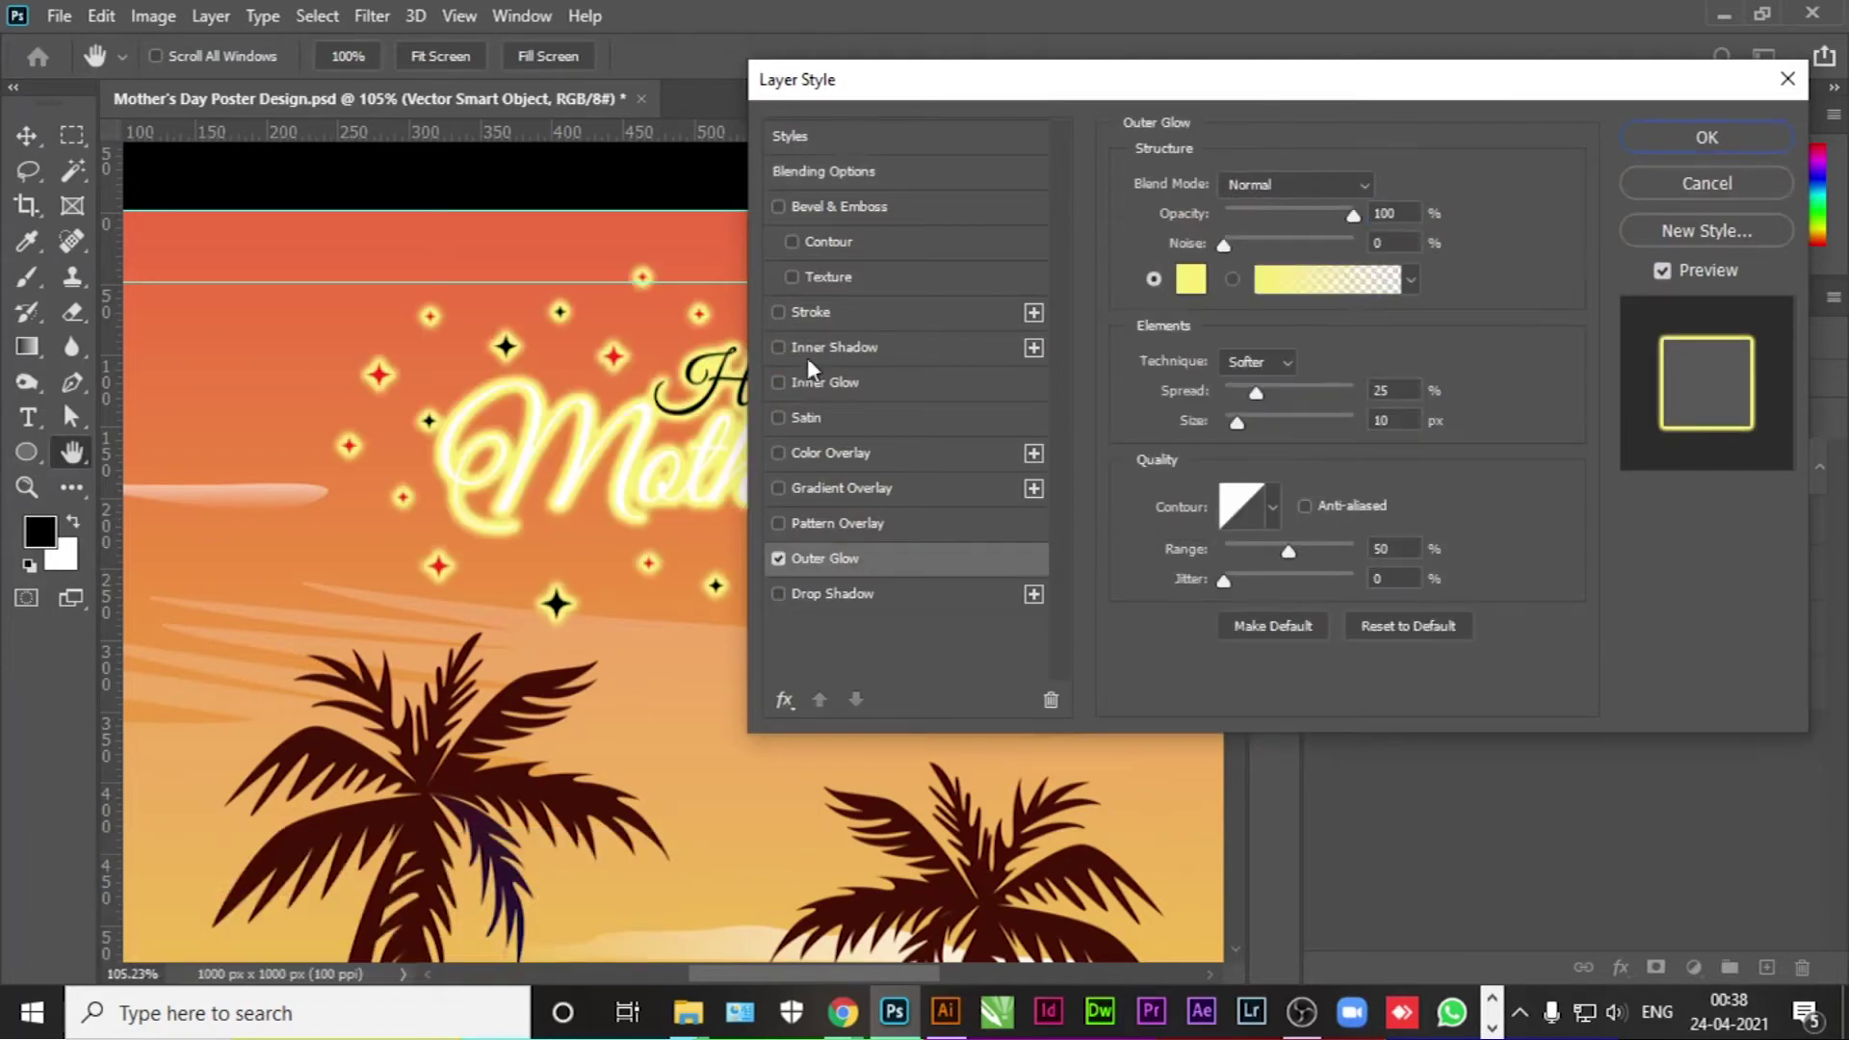
pyautogui.moveTo(967, 81); pyautogui.dragTo(1159, 134)
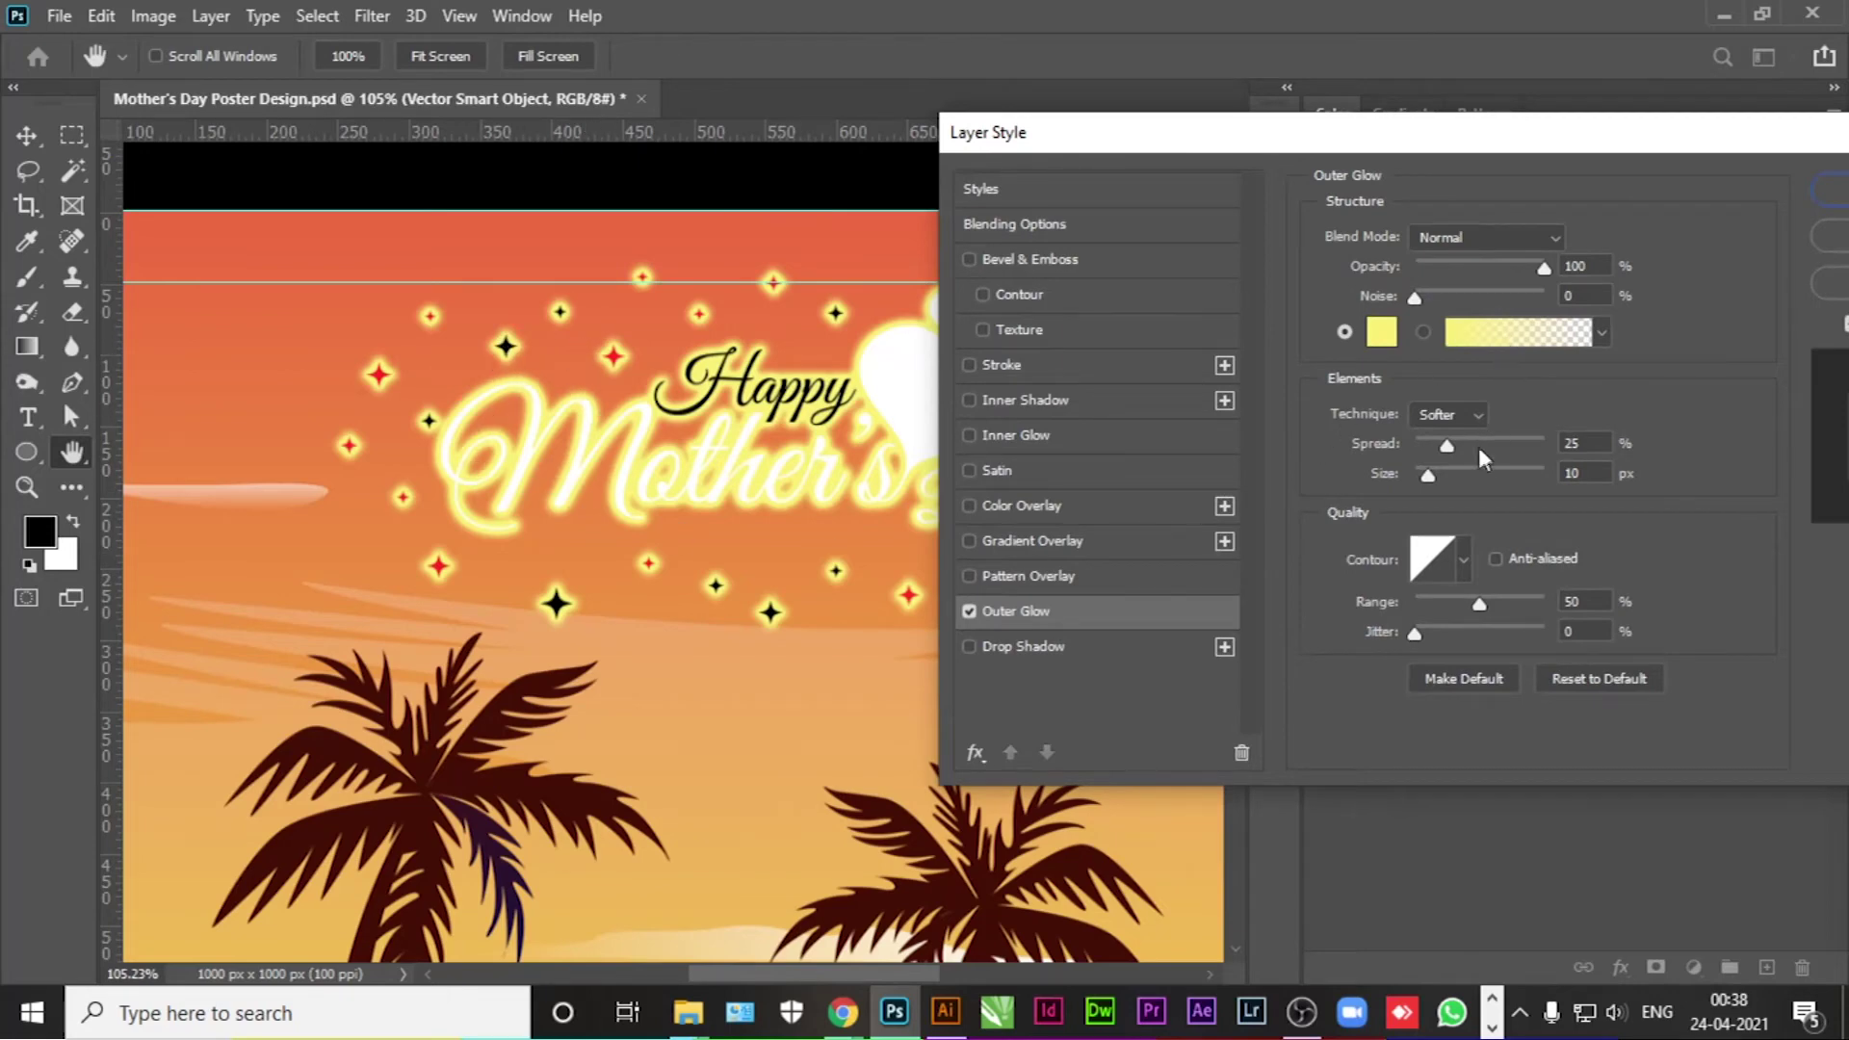
pyautogui.moveTo(1447, 443); pyautogui.dragTo(1407, 443)
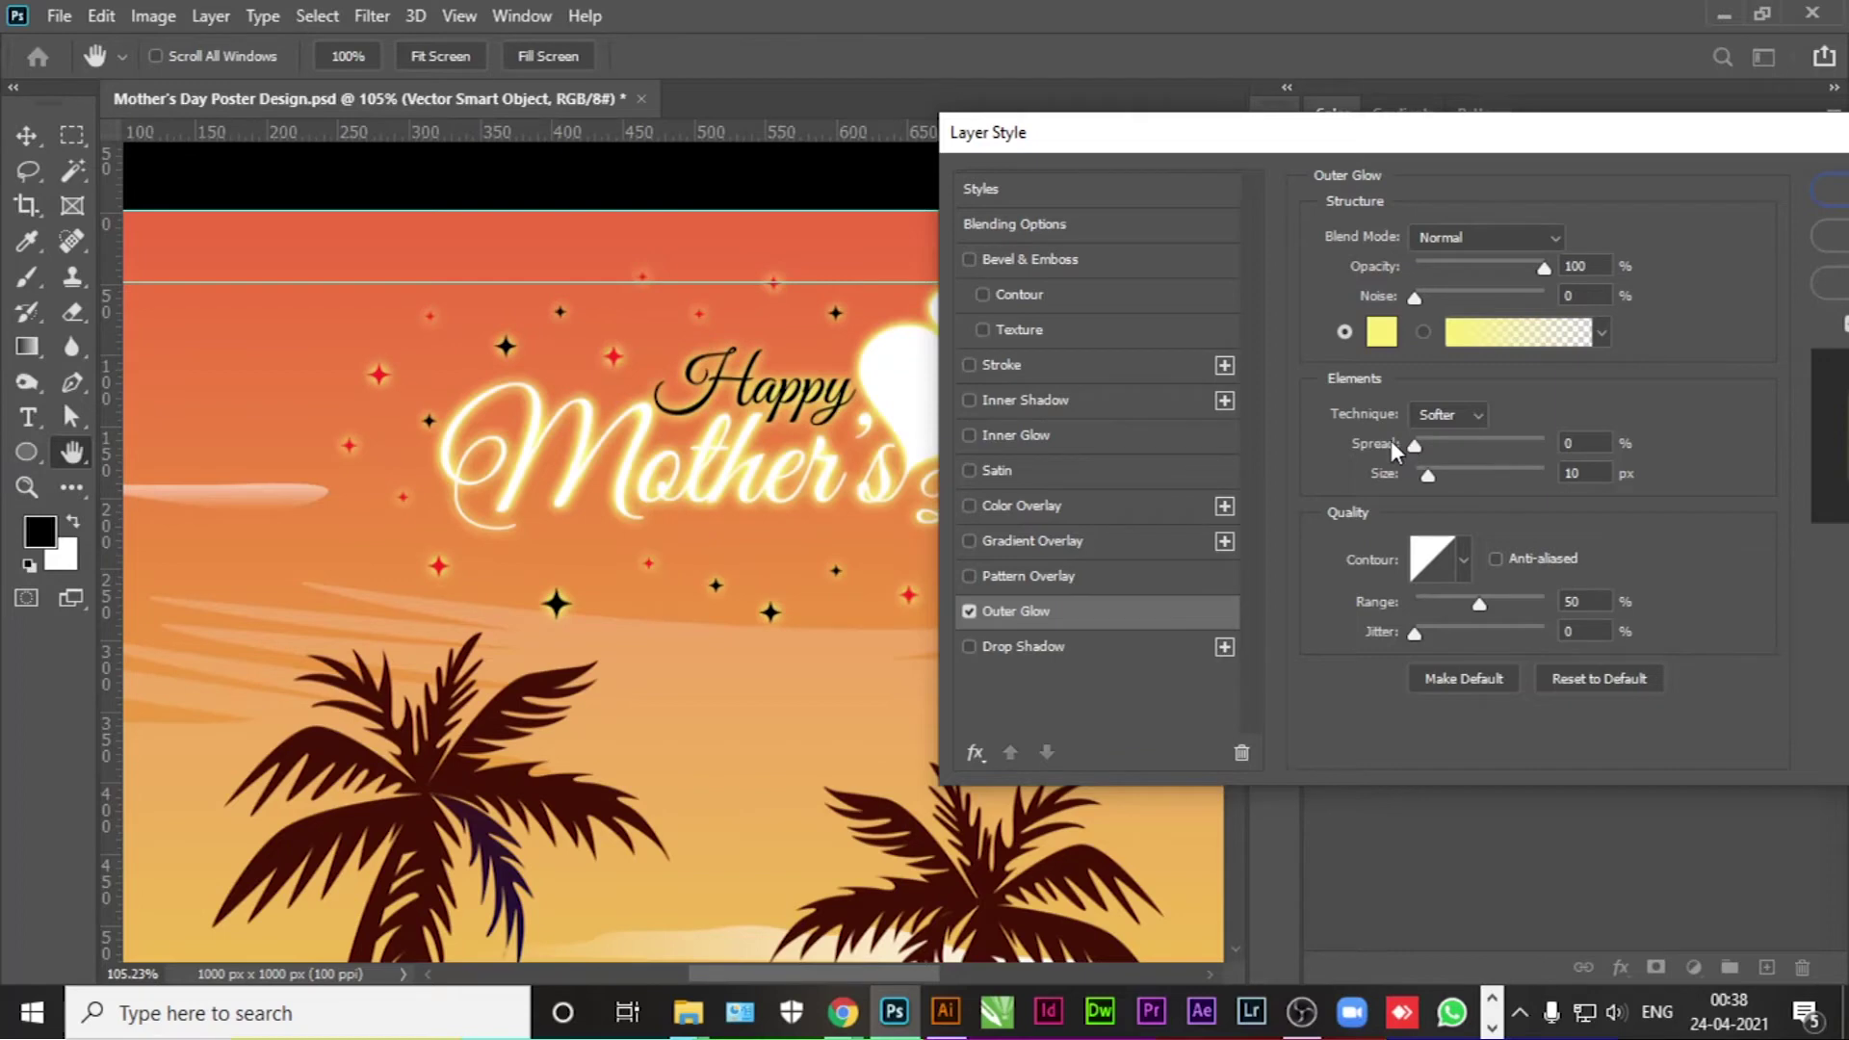
pyautogui.moveTo(1427, 475); pyautogui.dragTo(1420, 477)
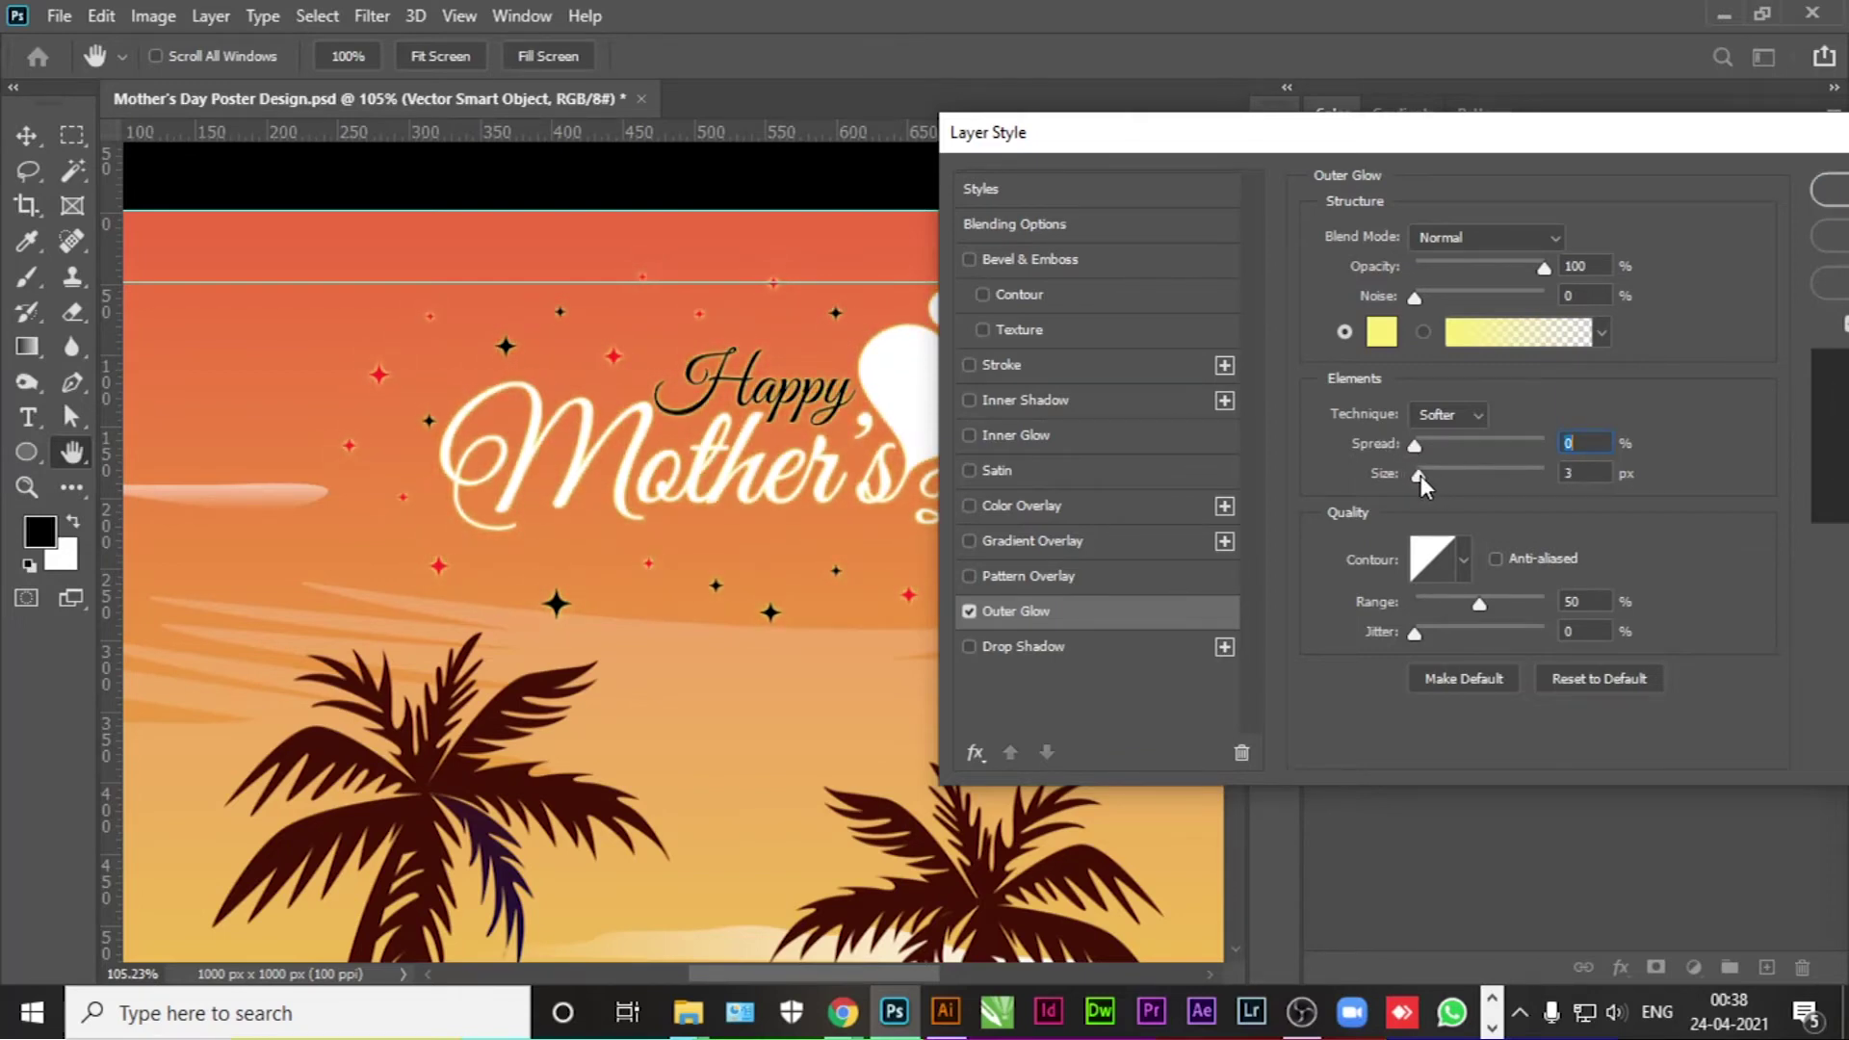
pyautogui.moveTo(1333, 132)
pyautogui.mouseDown()
pyautogui.moveTo(999, 711)
pyautogui.moveTo(1471, 267)
pyautogui.mouseUp()
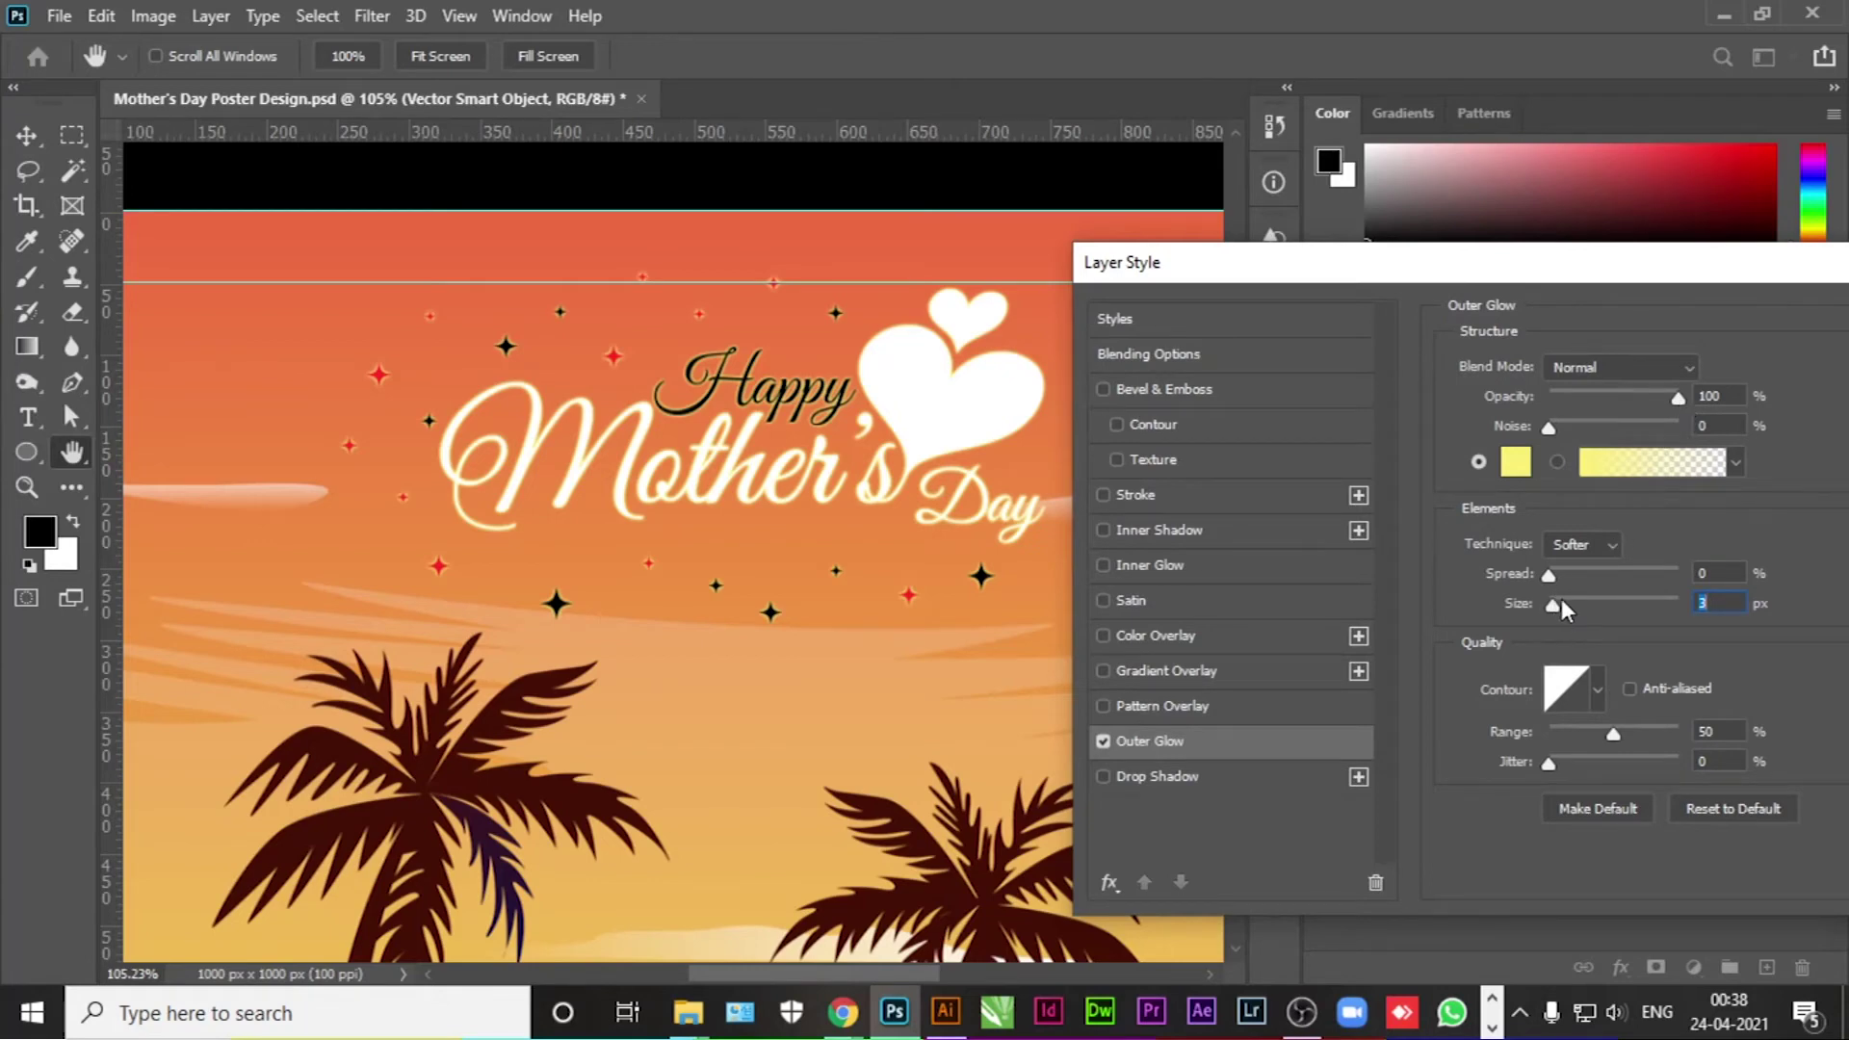
pyautogui.write('2')
pyautogui.moveTo(1424, 273); pyautogui.dragTo(641, 460)
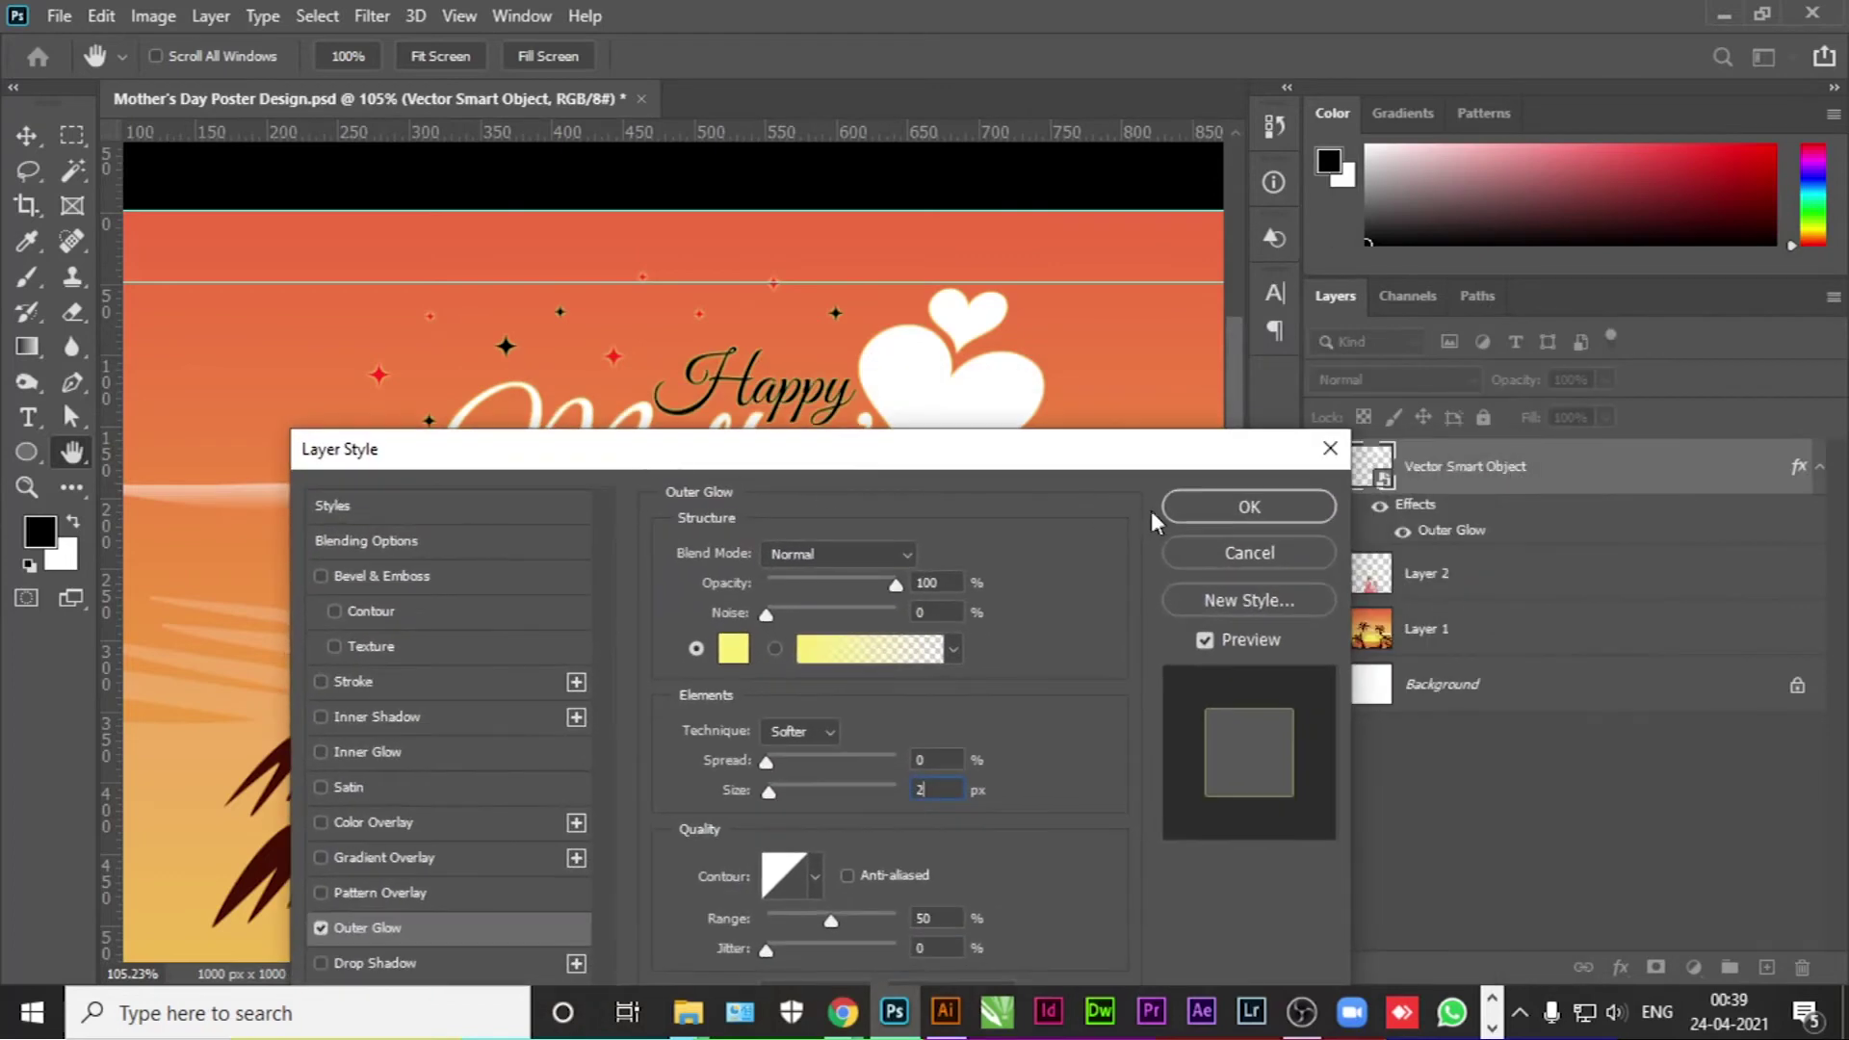
pyautogui.press('Return')
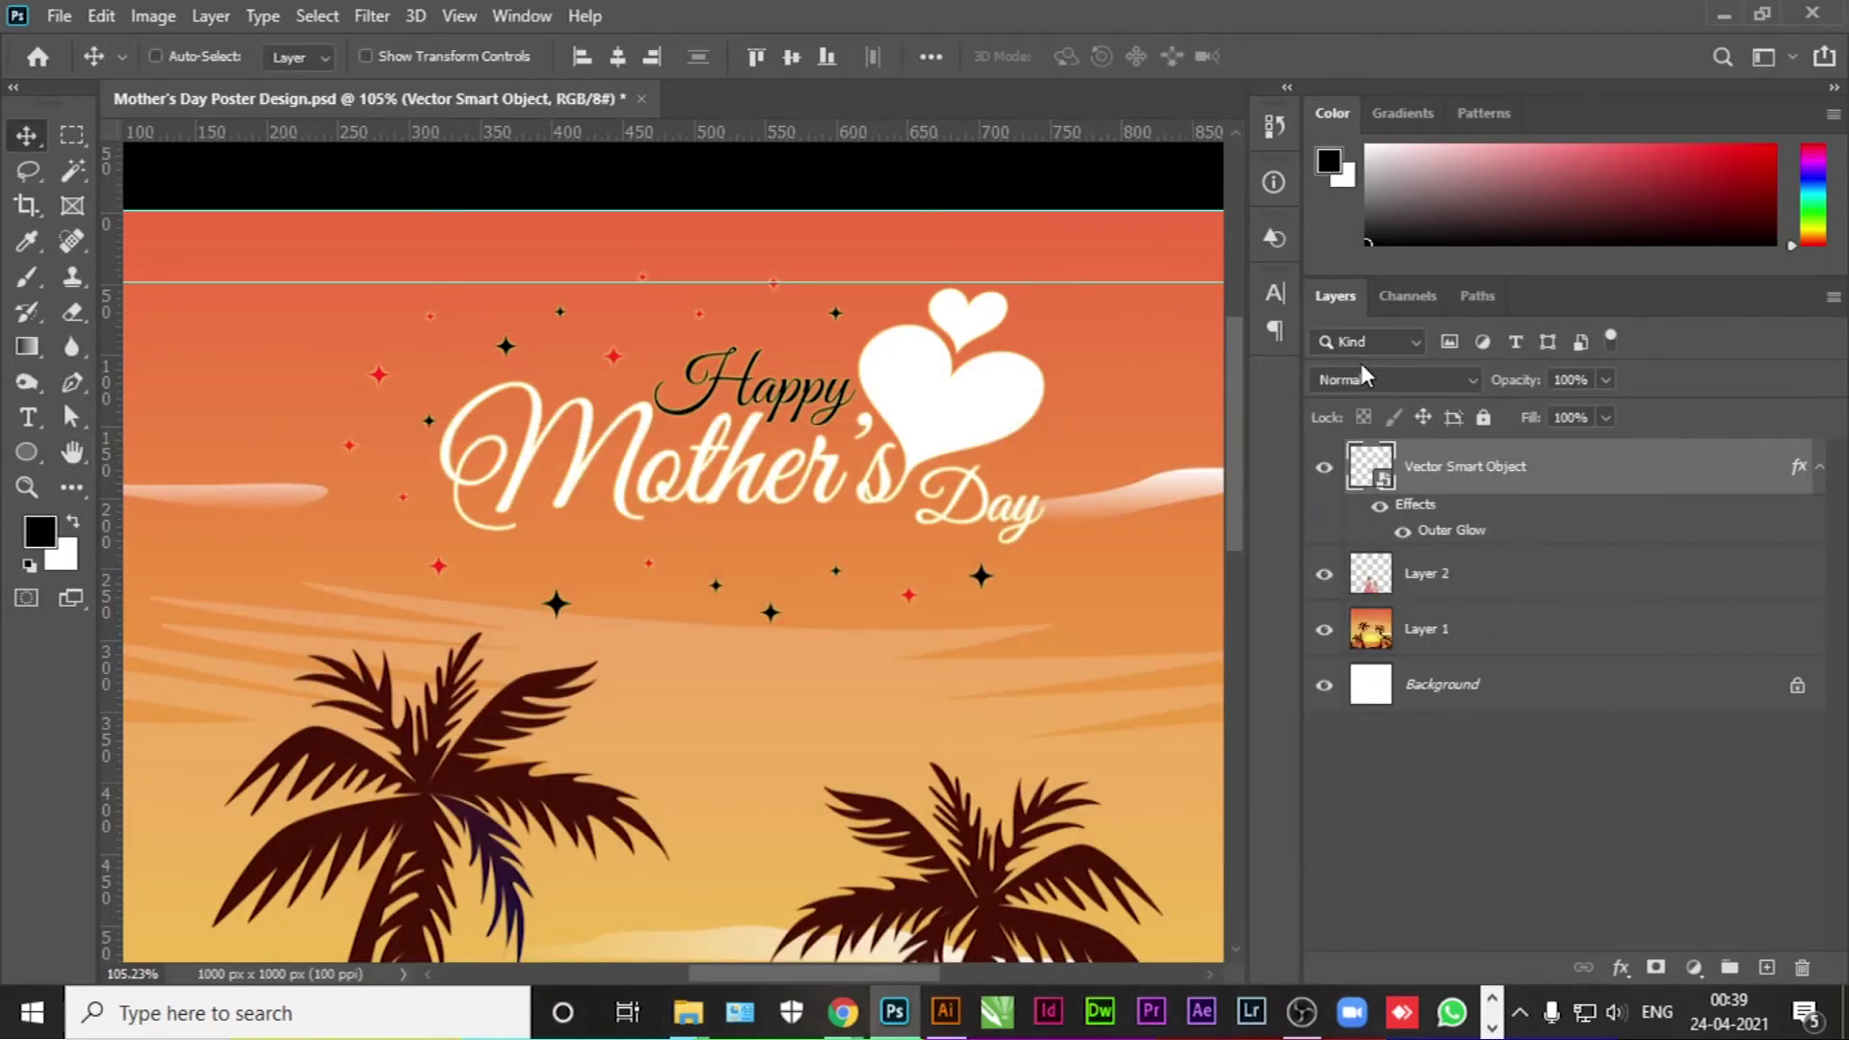
pyautogui.hotkey('ctrl', '0')
pyautogui.click(1213, 429)
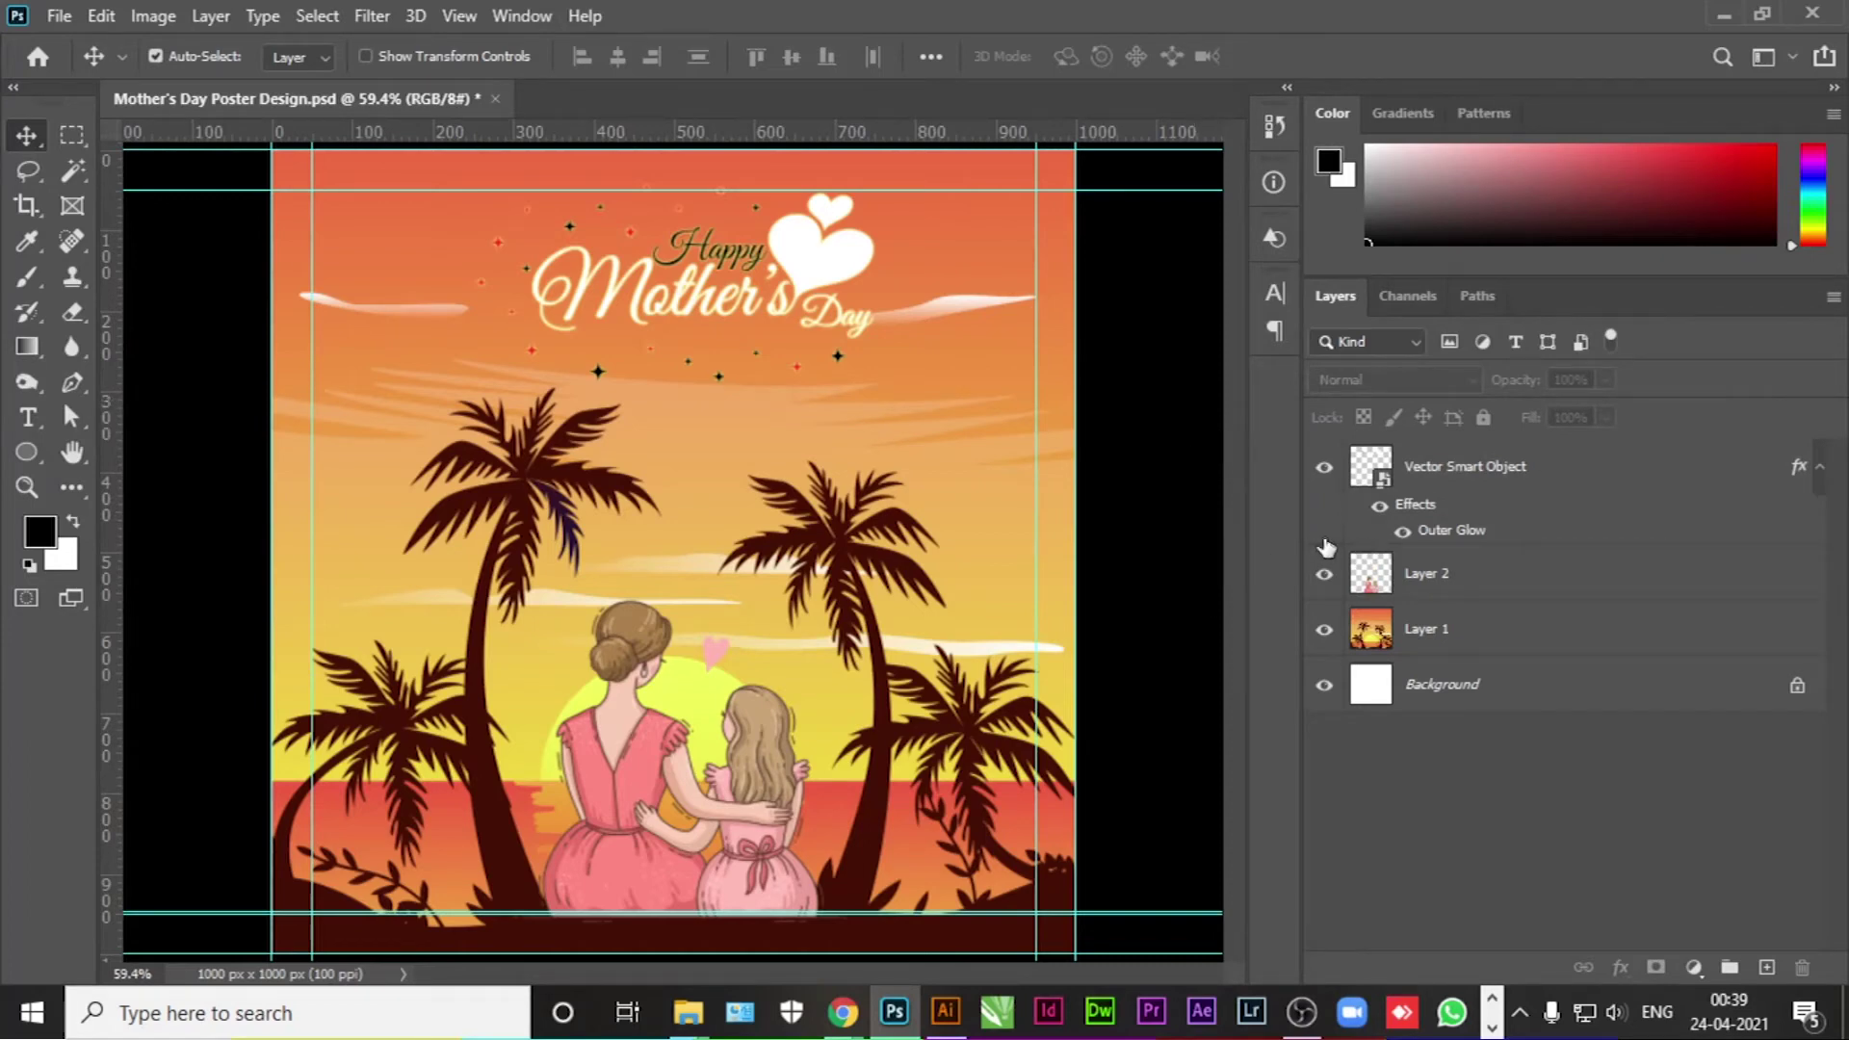
# Step: Load the title as a selection and add a brightening Curves adjustment masked to it
pyautogui.moveTo(1399, 543); pyautogui.dragTo(1335, 518)
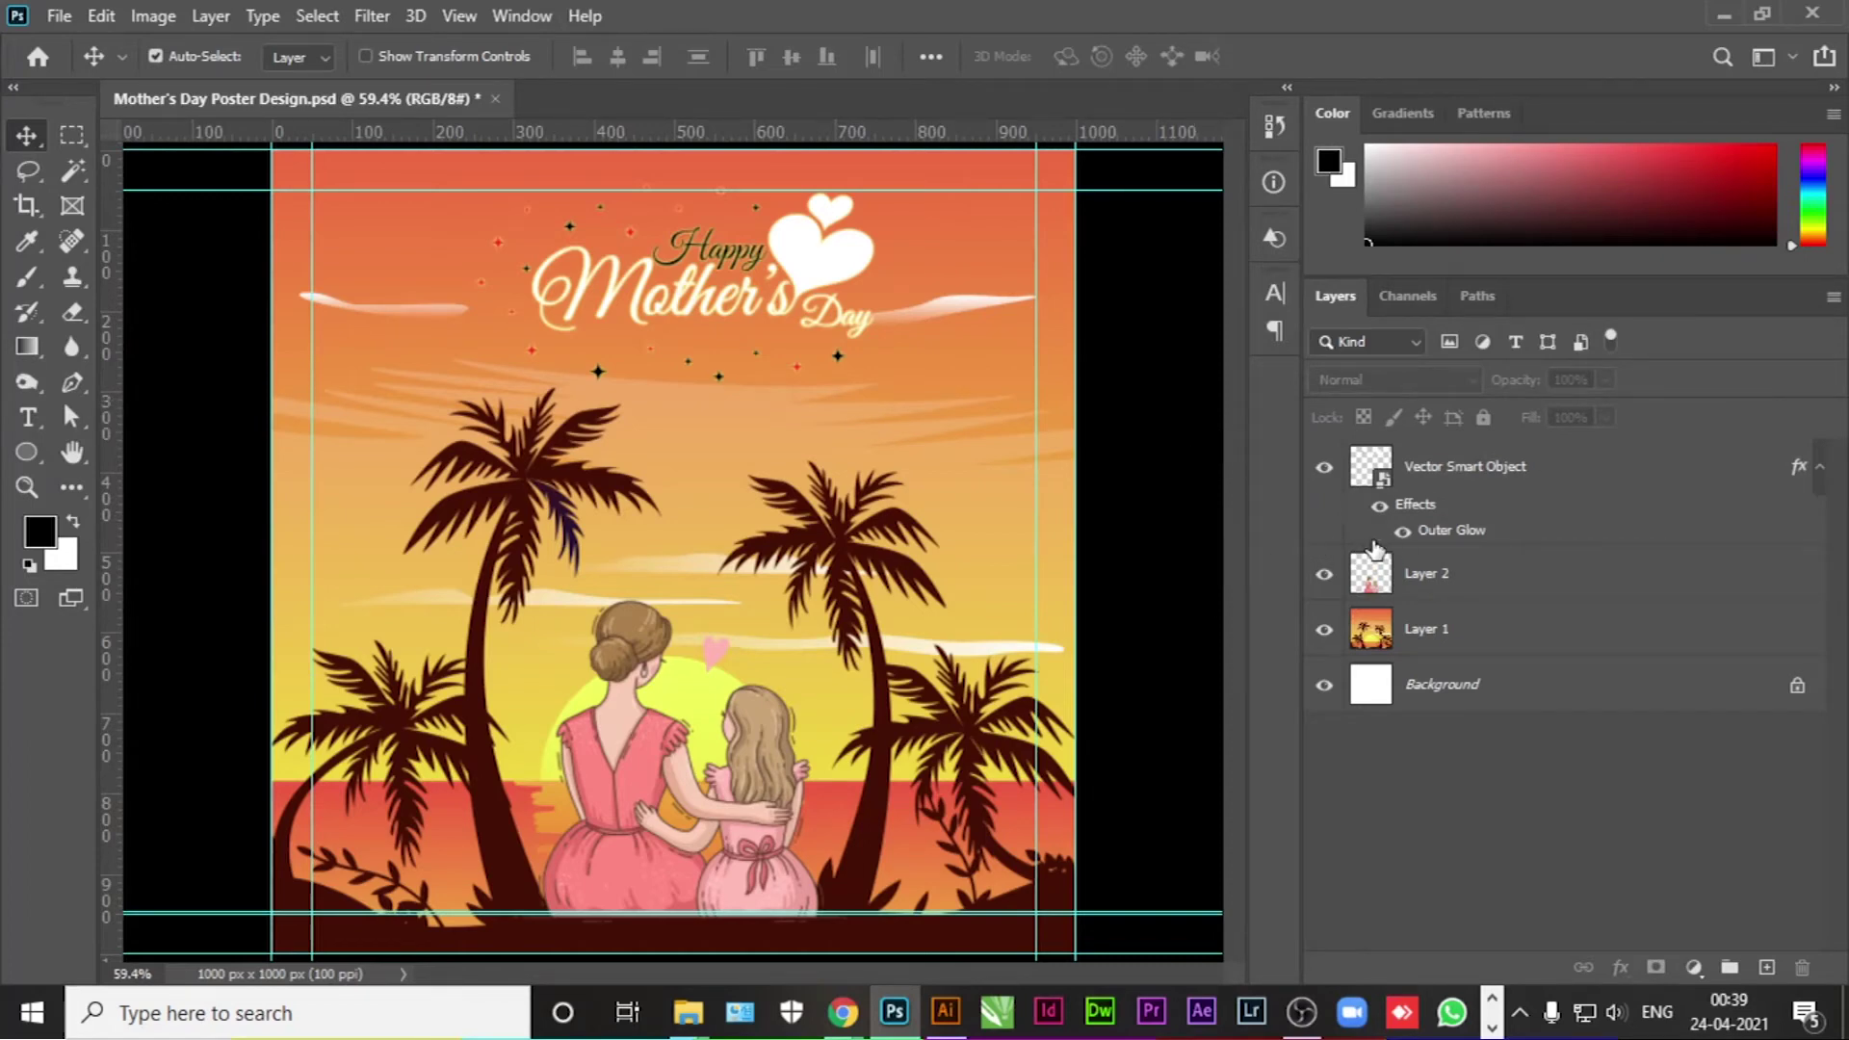
pyautogui.keyDown('ctrl'); pyautogui.click(1370, 470); pyautogui.keyUp('ctrl')
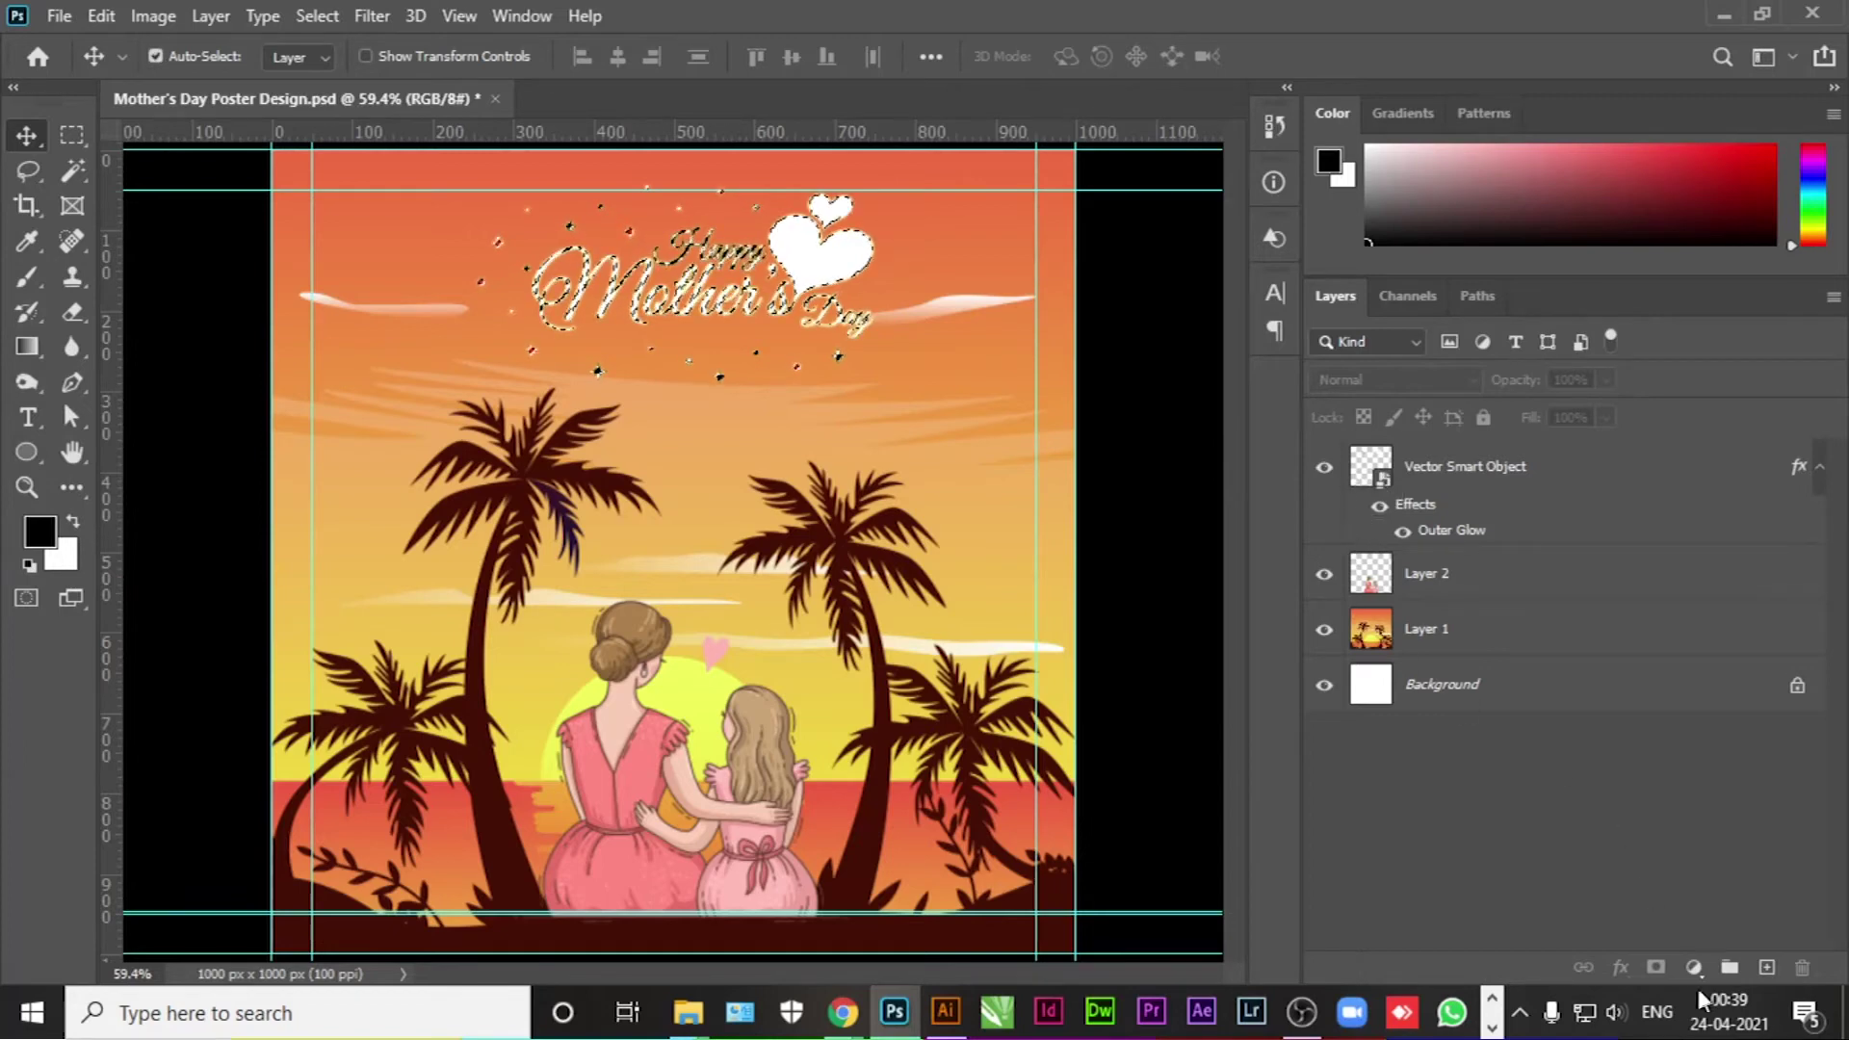
pyautogui.click(1694, 967)
pyautogui.click(1657, 624)
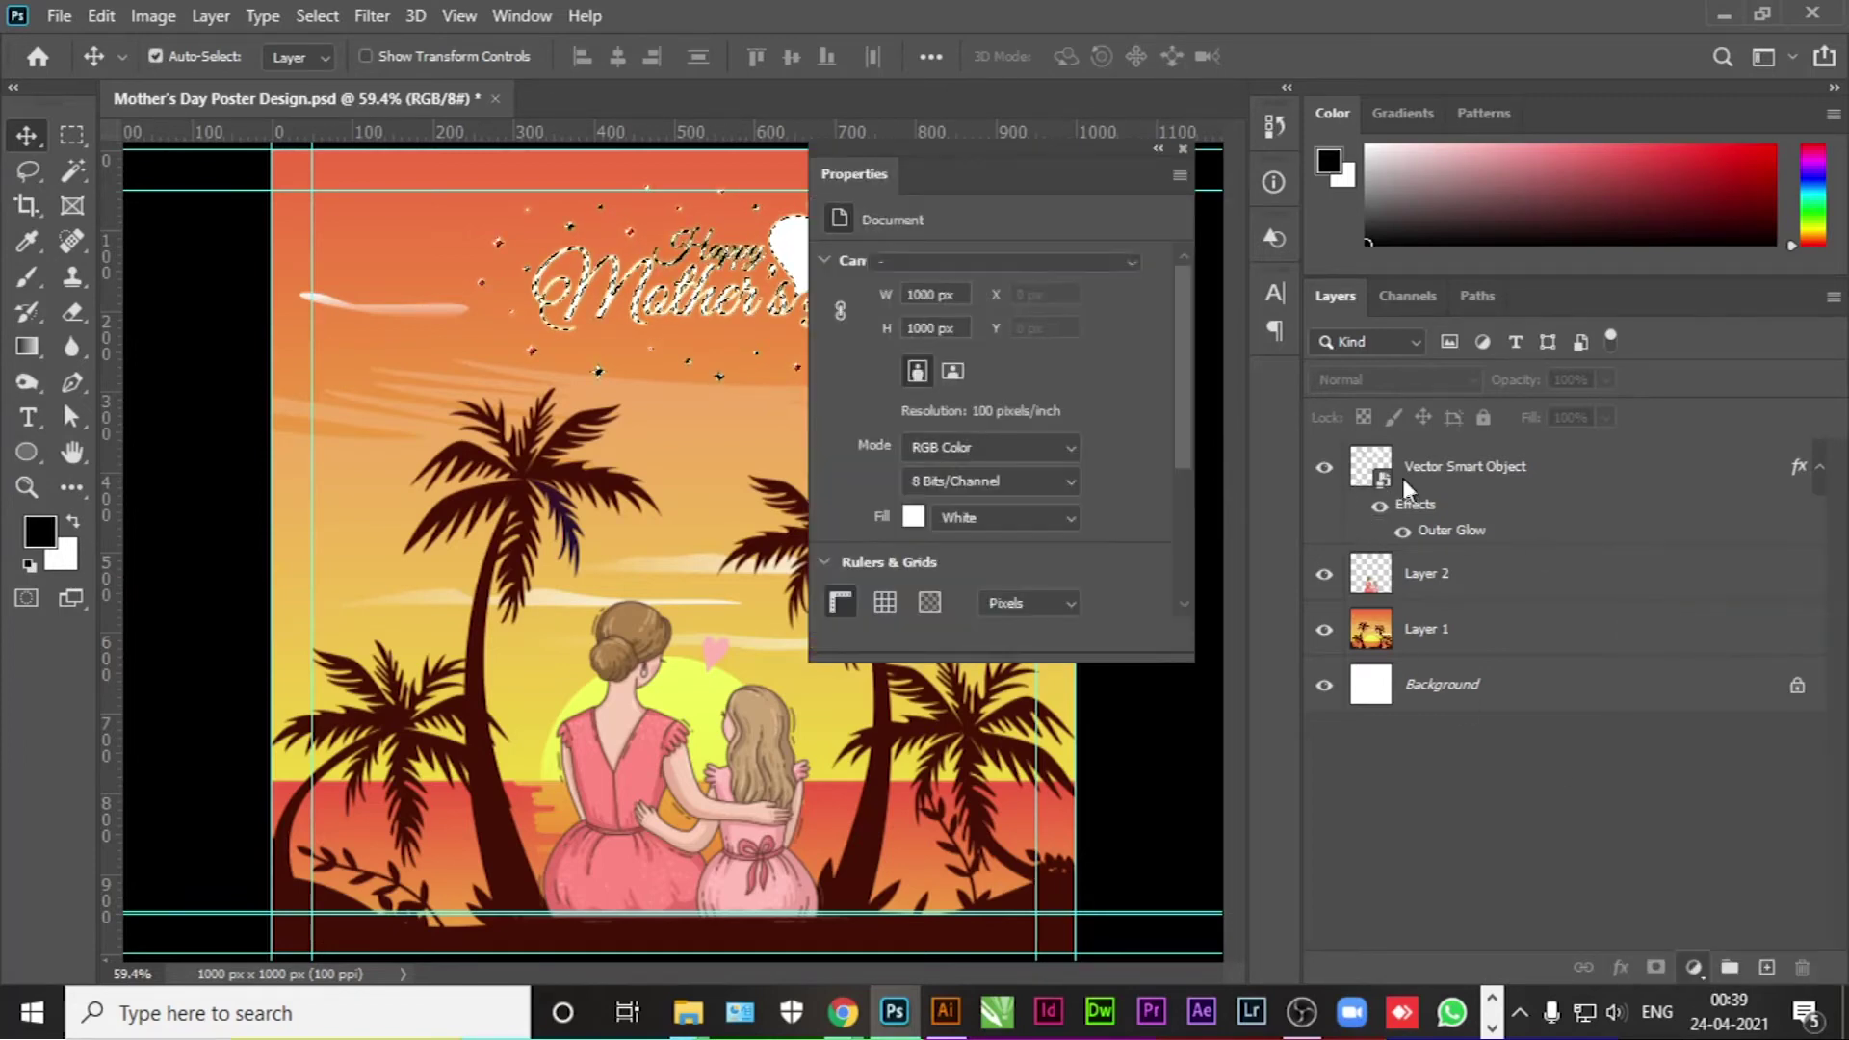
pyautogui.moveTo(1015, 463)
pyautogui.mouseDown()
pyautogui.moveTo(1029, 479)
pyautogui.moveTo(968, 410)
pyautogui.moveTo(967, 439)
pyautogui.mouseUp()
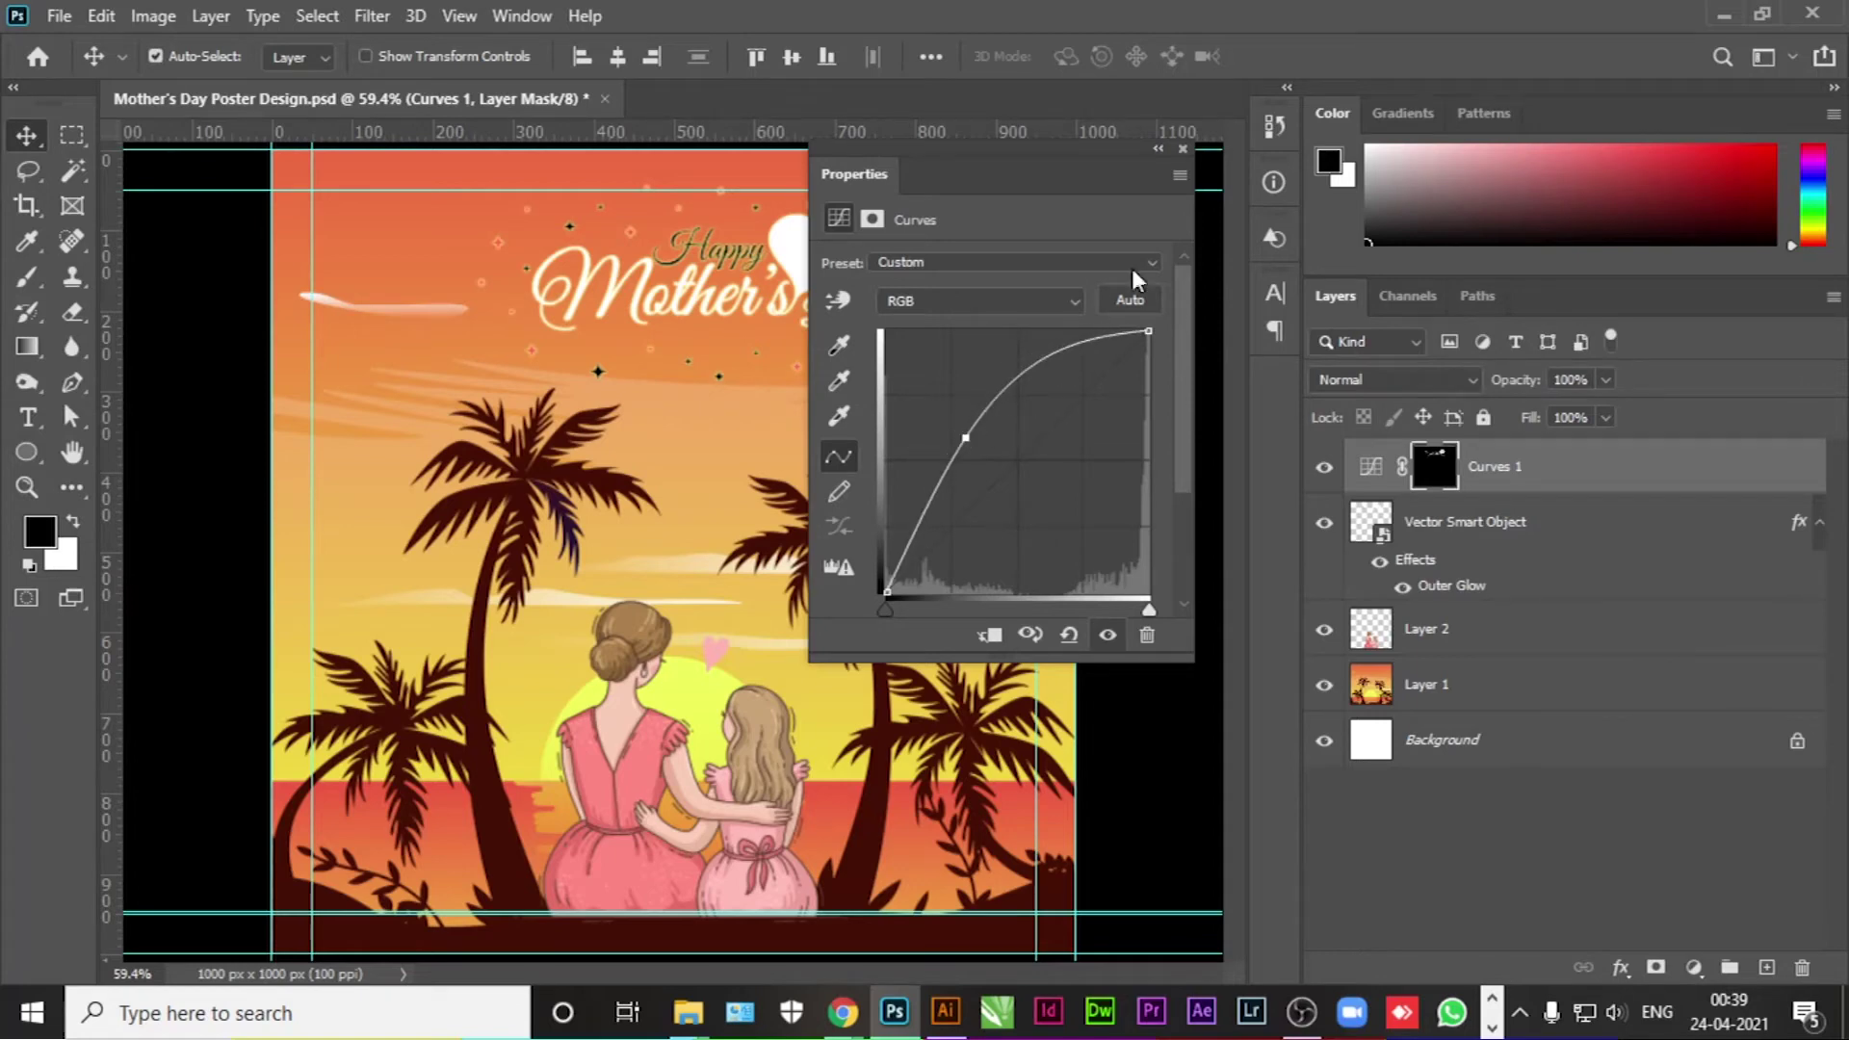
pyautogui.click(1159, 151)
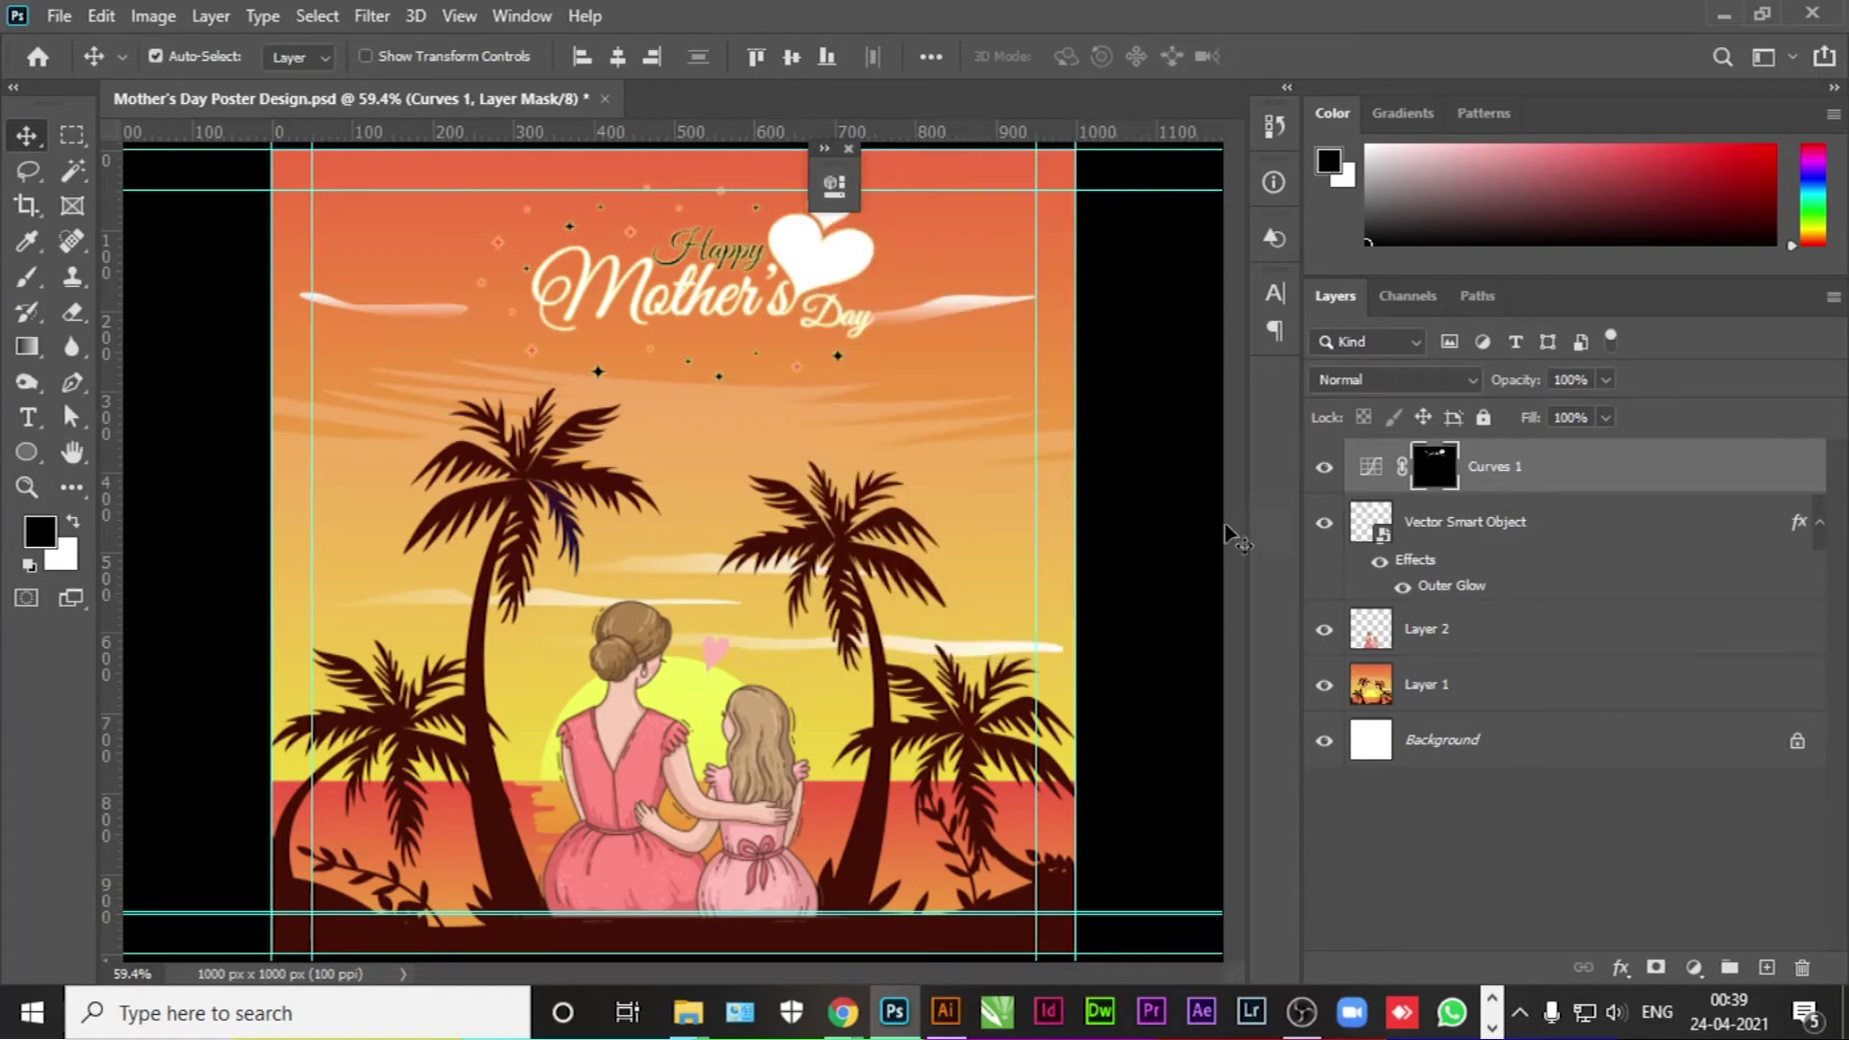
# Step: Toggle Curves 1 and the outer glow to compare, leaving Curves off and glow on
pyautogui.click(1404, 589)
pyautogui.click(1325, 470)
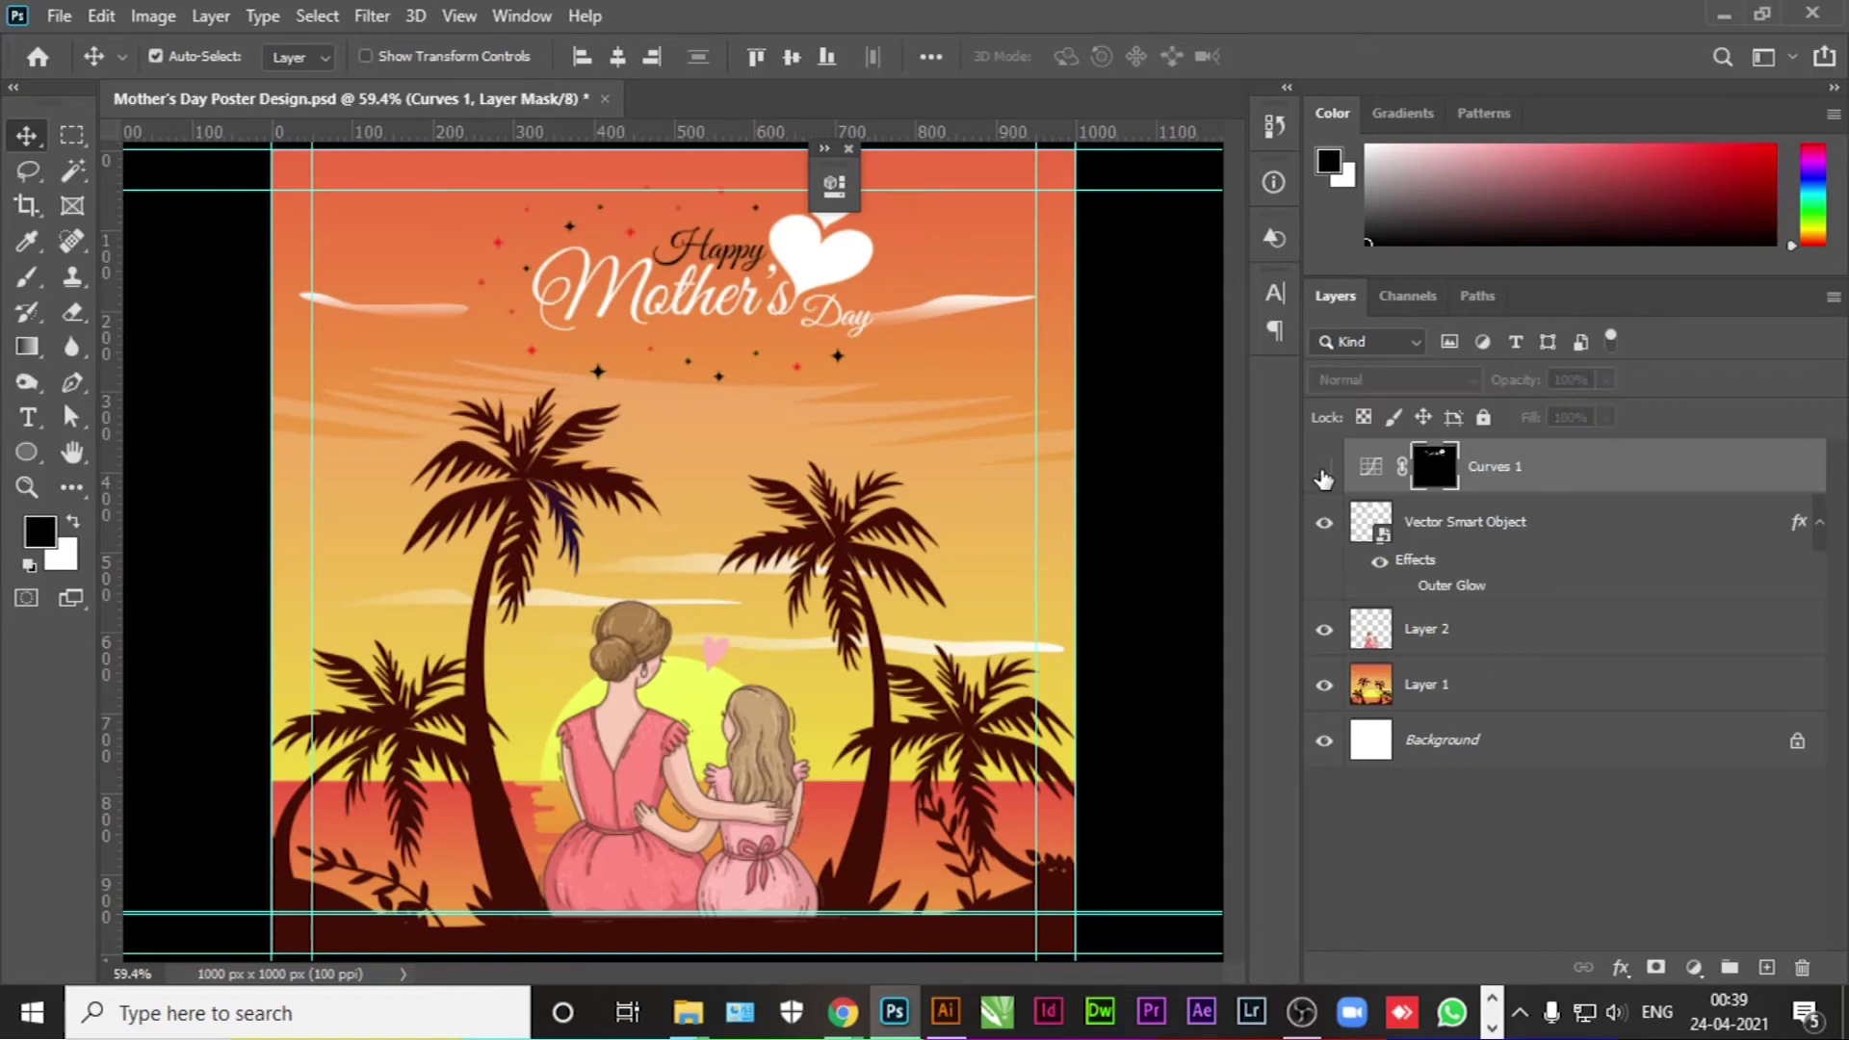
pyautogui.click(1324, 470)
pyautogui.click(1325, 470)
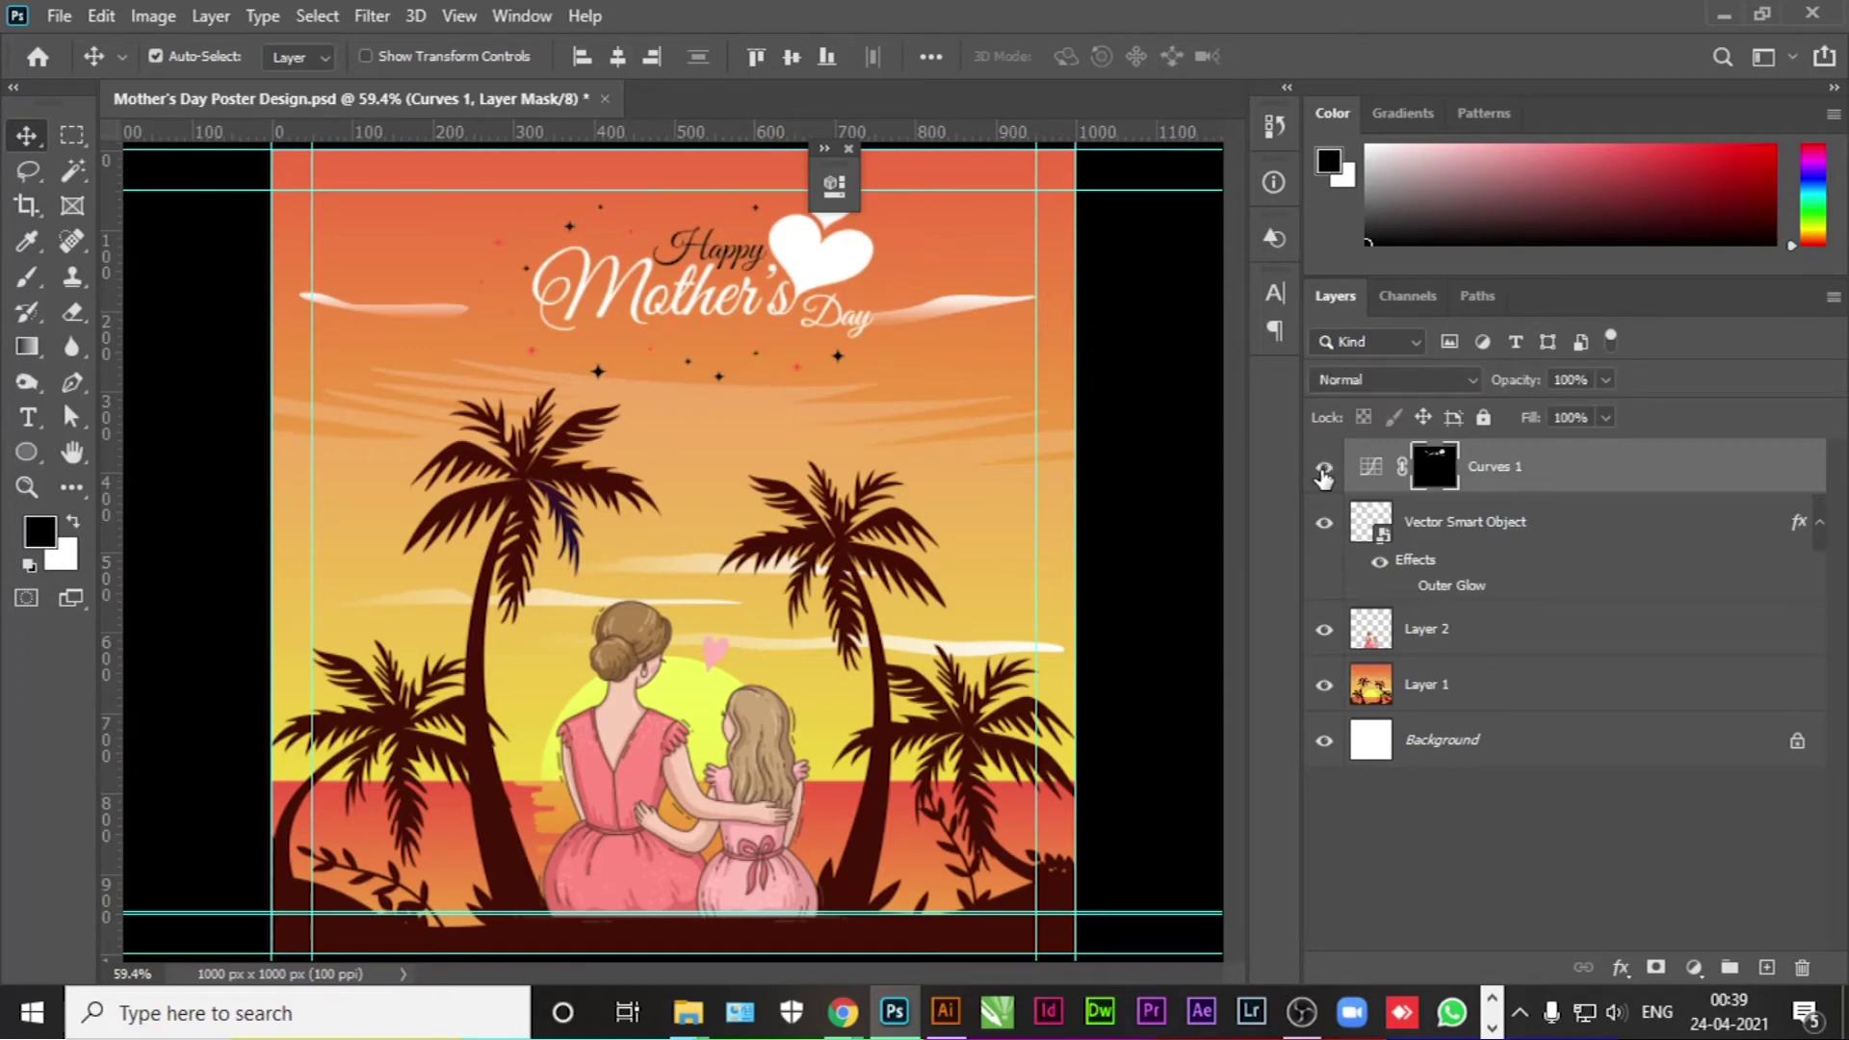
pyautogui.click(1324, 470)
pyautogui.click(1325, 470)
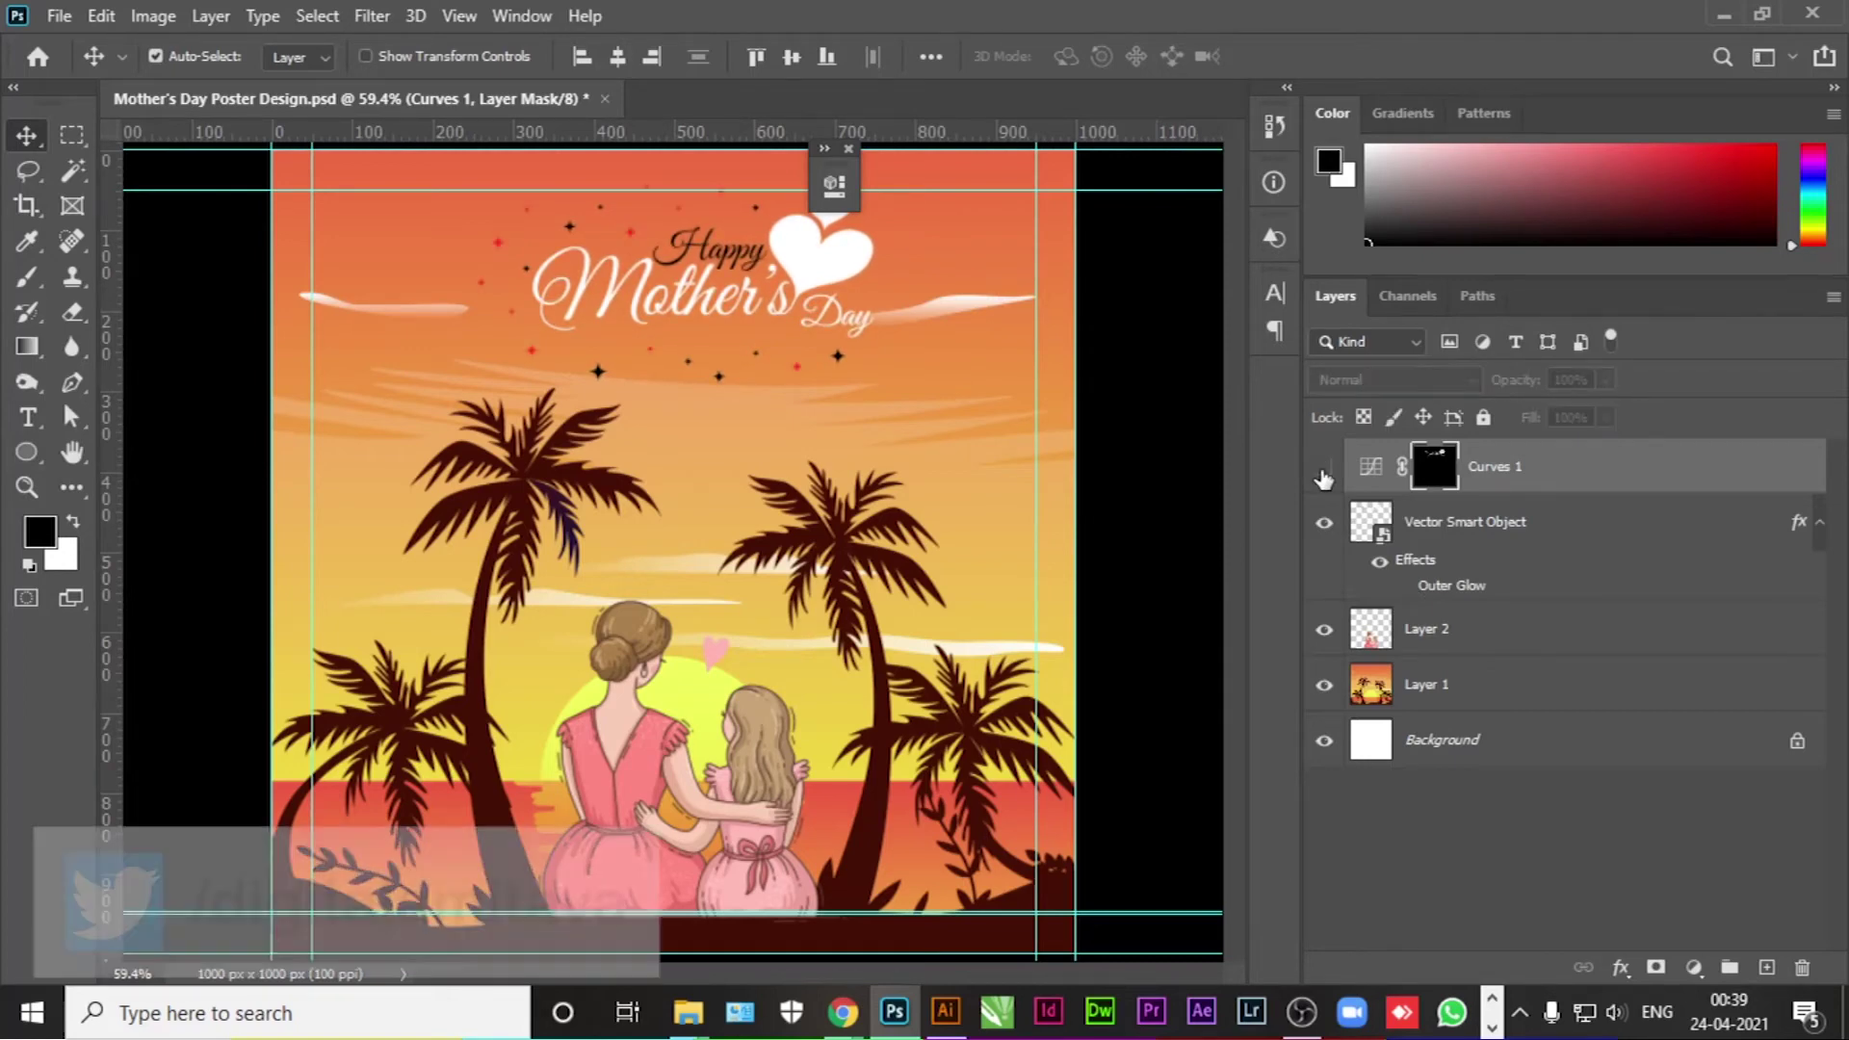
pyautogui.click(1404, 589)
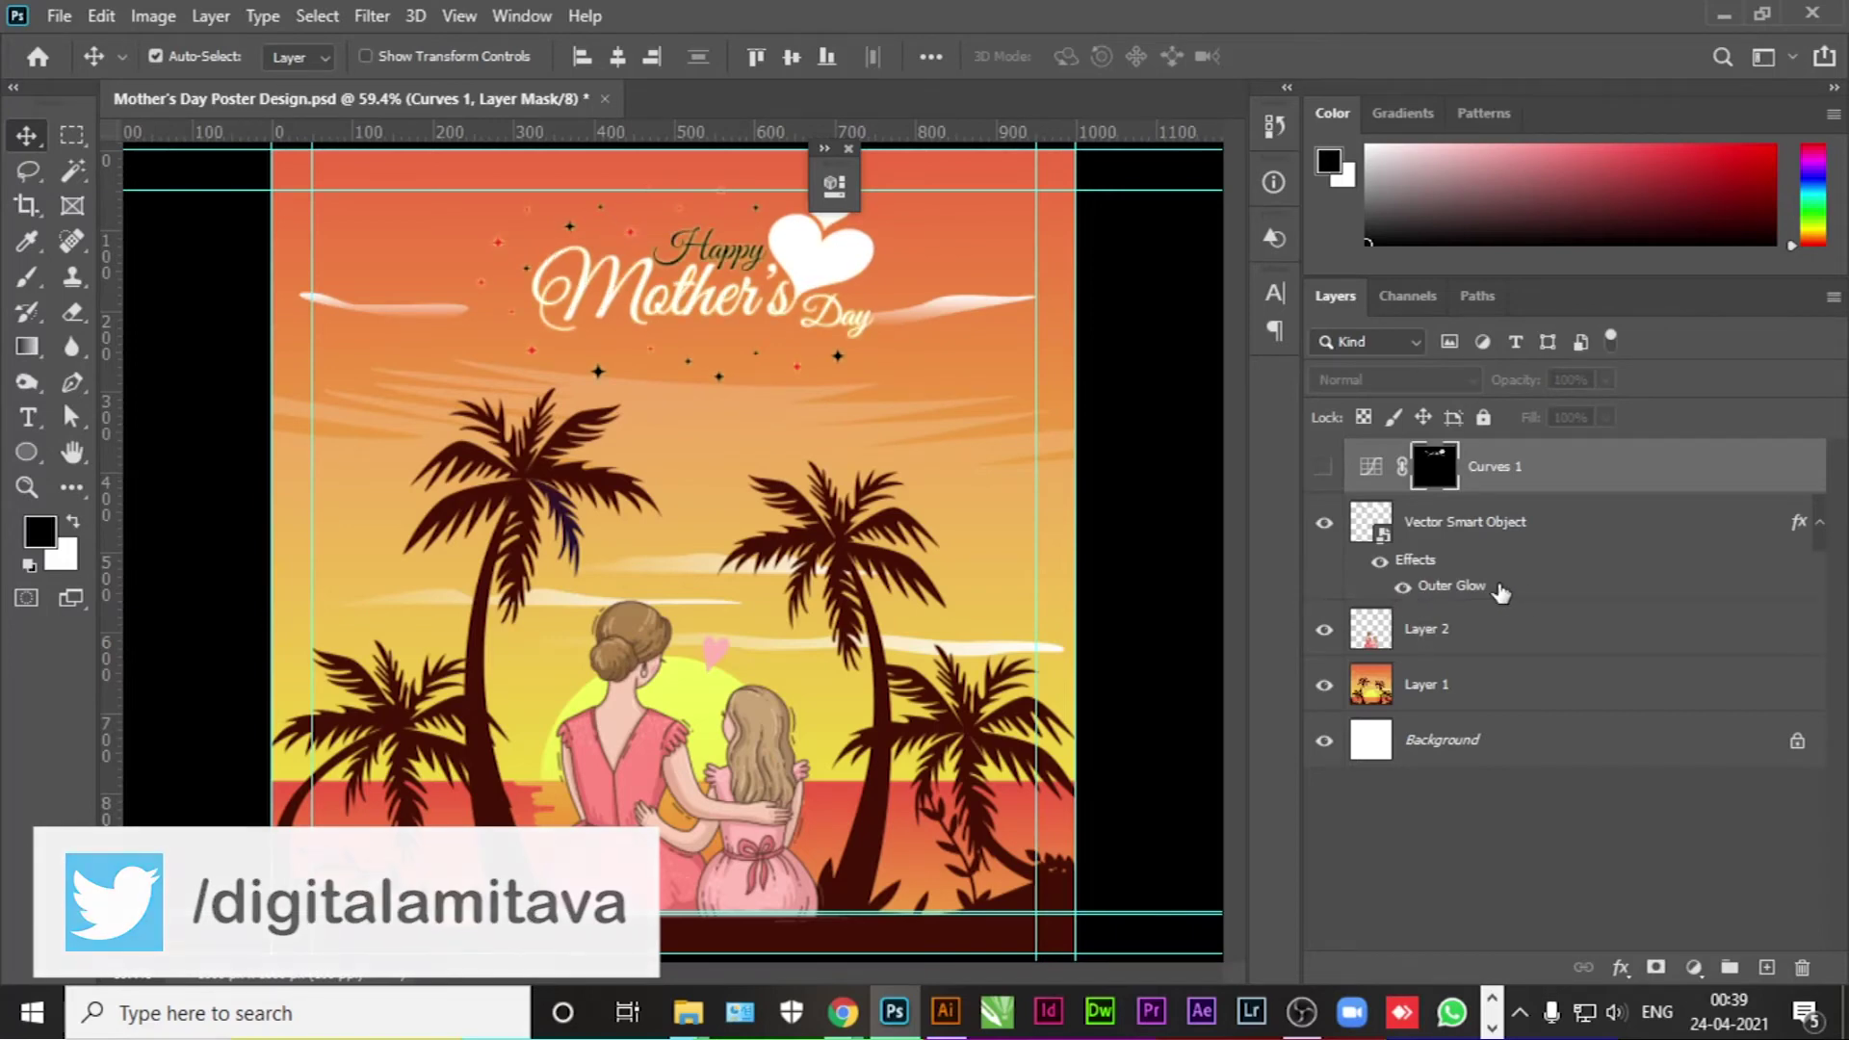
pyautogui.click(1459, 597)
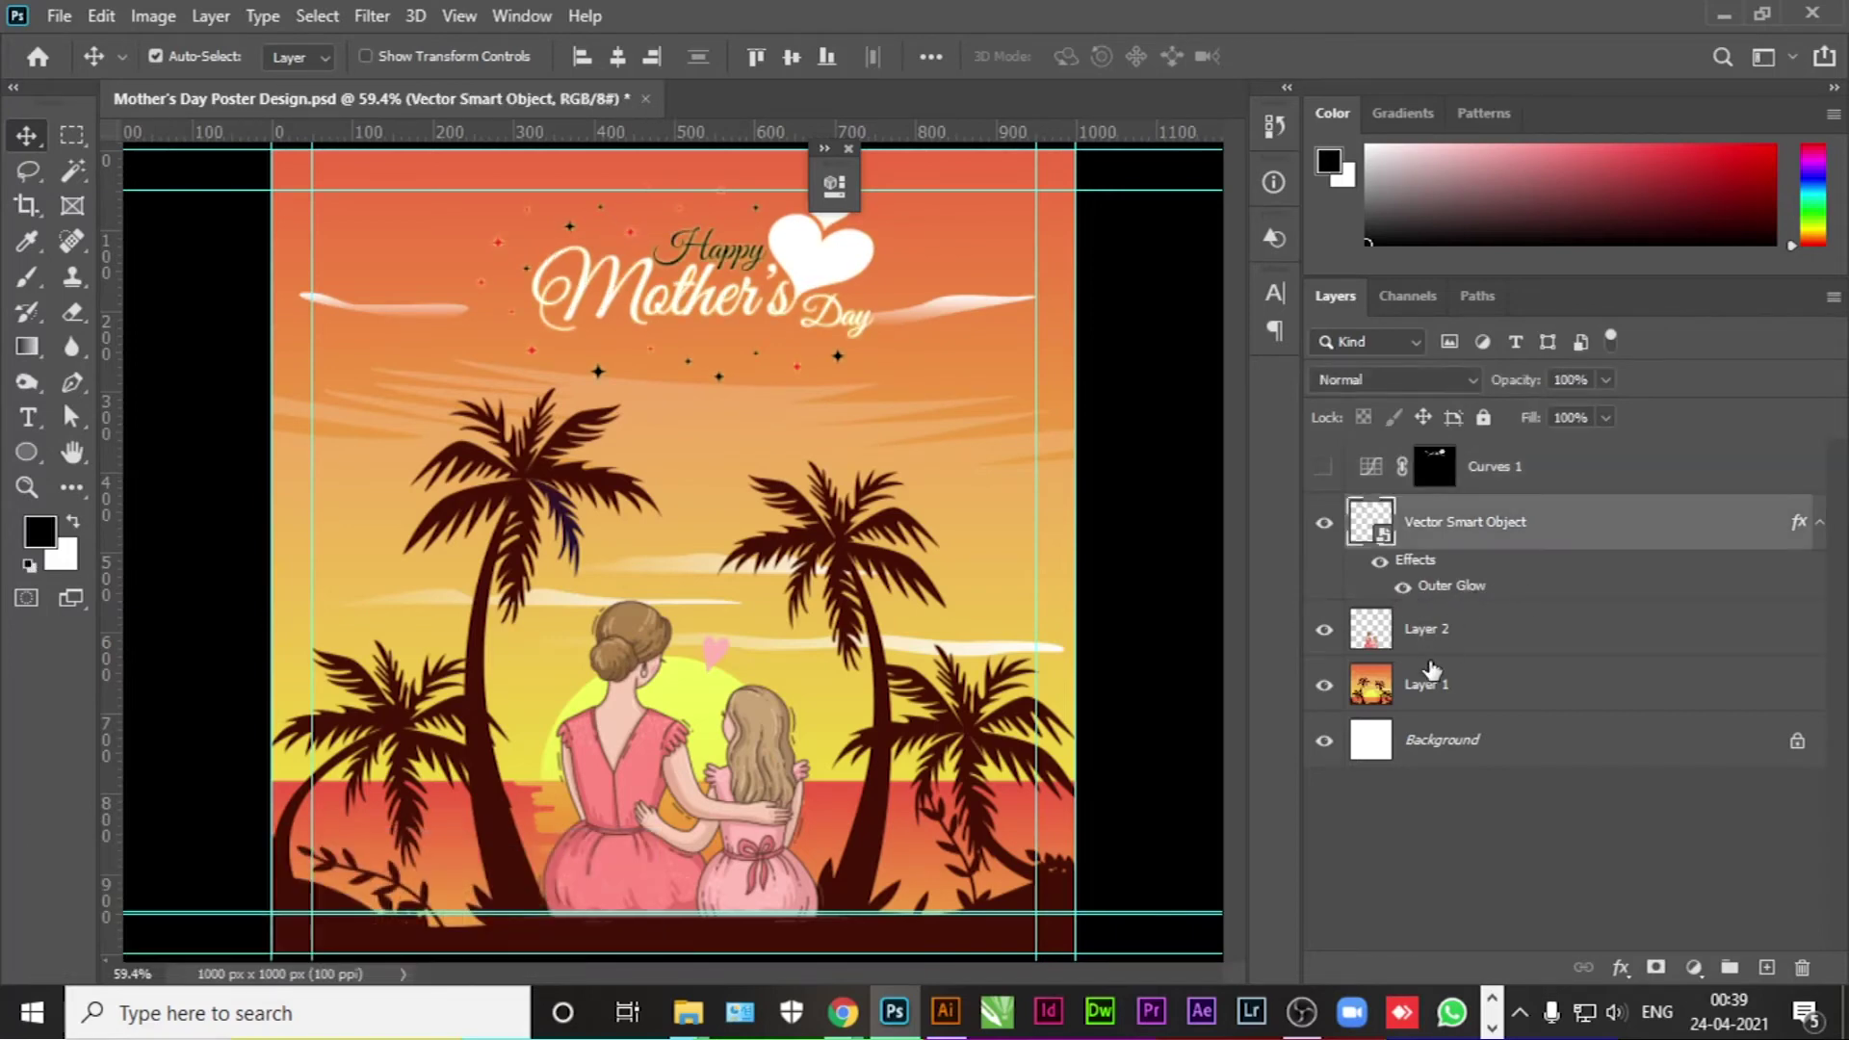
# Step: Replace the outer glow with a Drop Shadow: 13% opacity, 7 px distance, 10% spread, 29 px size
pyautogui.doubleClick(1523, 578)
pyautogui.moveTo(800, 321)
pyautogui.mouseDown()
pyautogui.moveTo(1160, 321)
pyautogui.moveTo(1519, 207)
pyautogui.mouseUp()
pyautogui.click(951, 688)
pyautogui.click(951, 723)
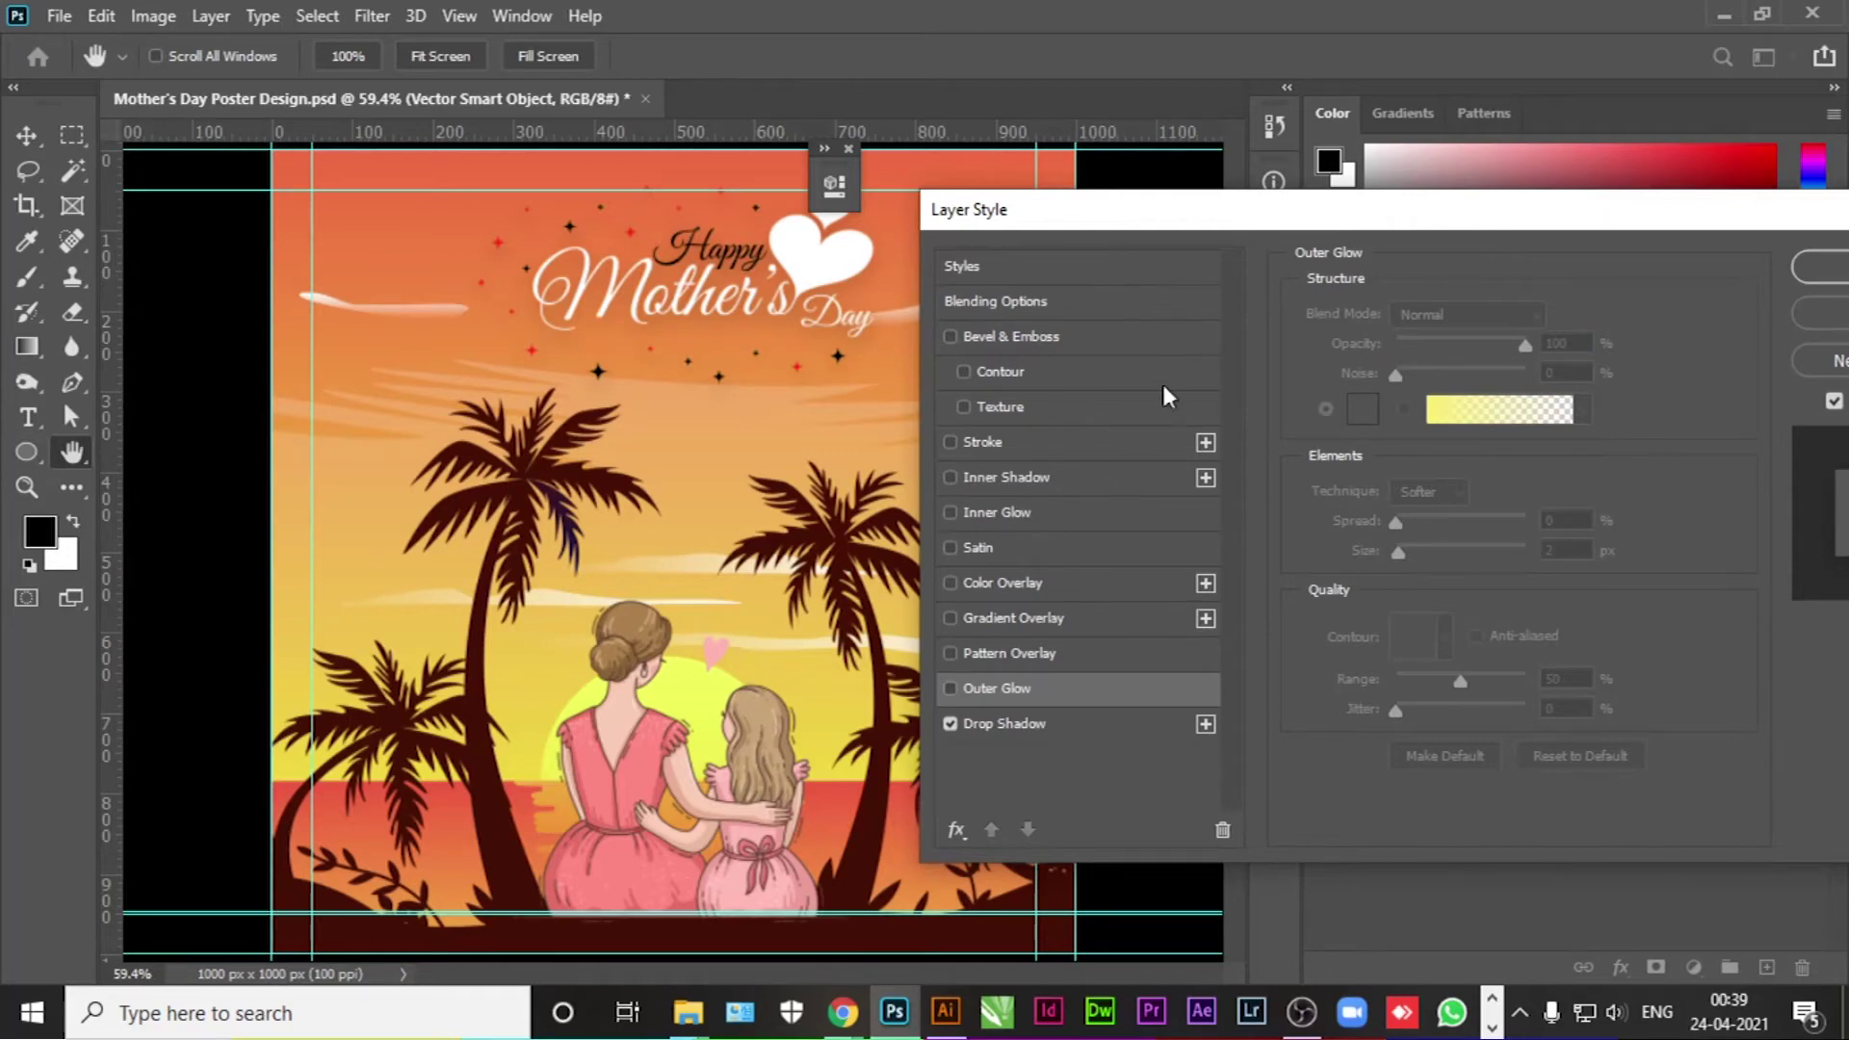
pyautogui.click(1042, 722)
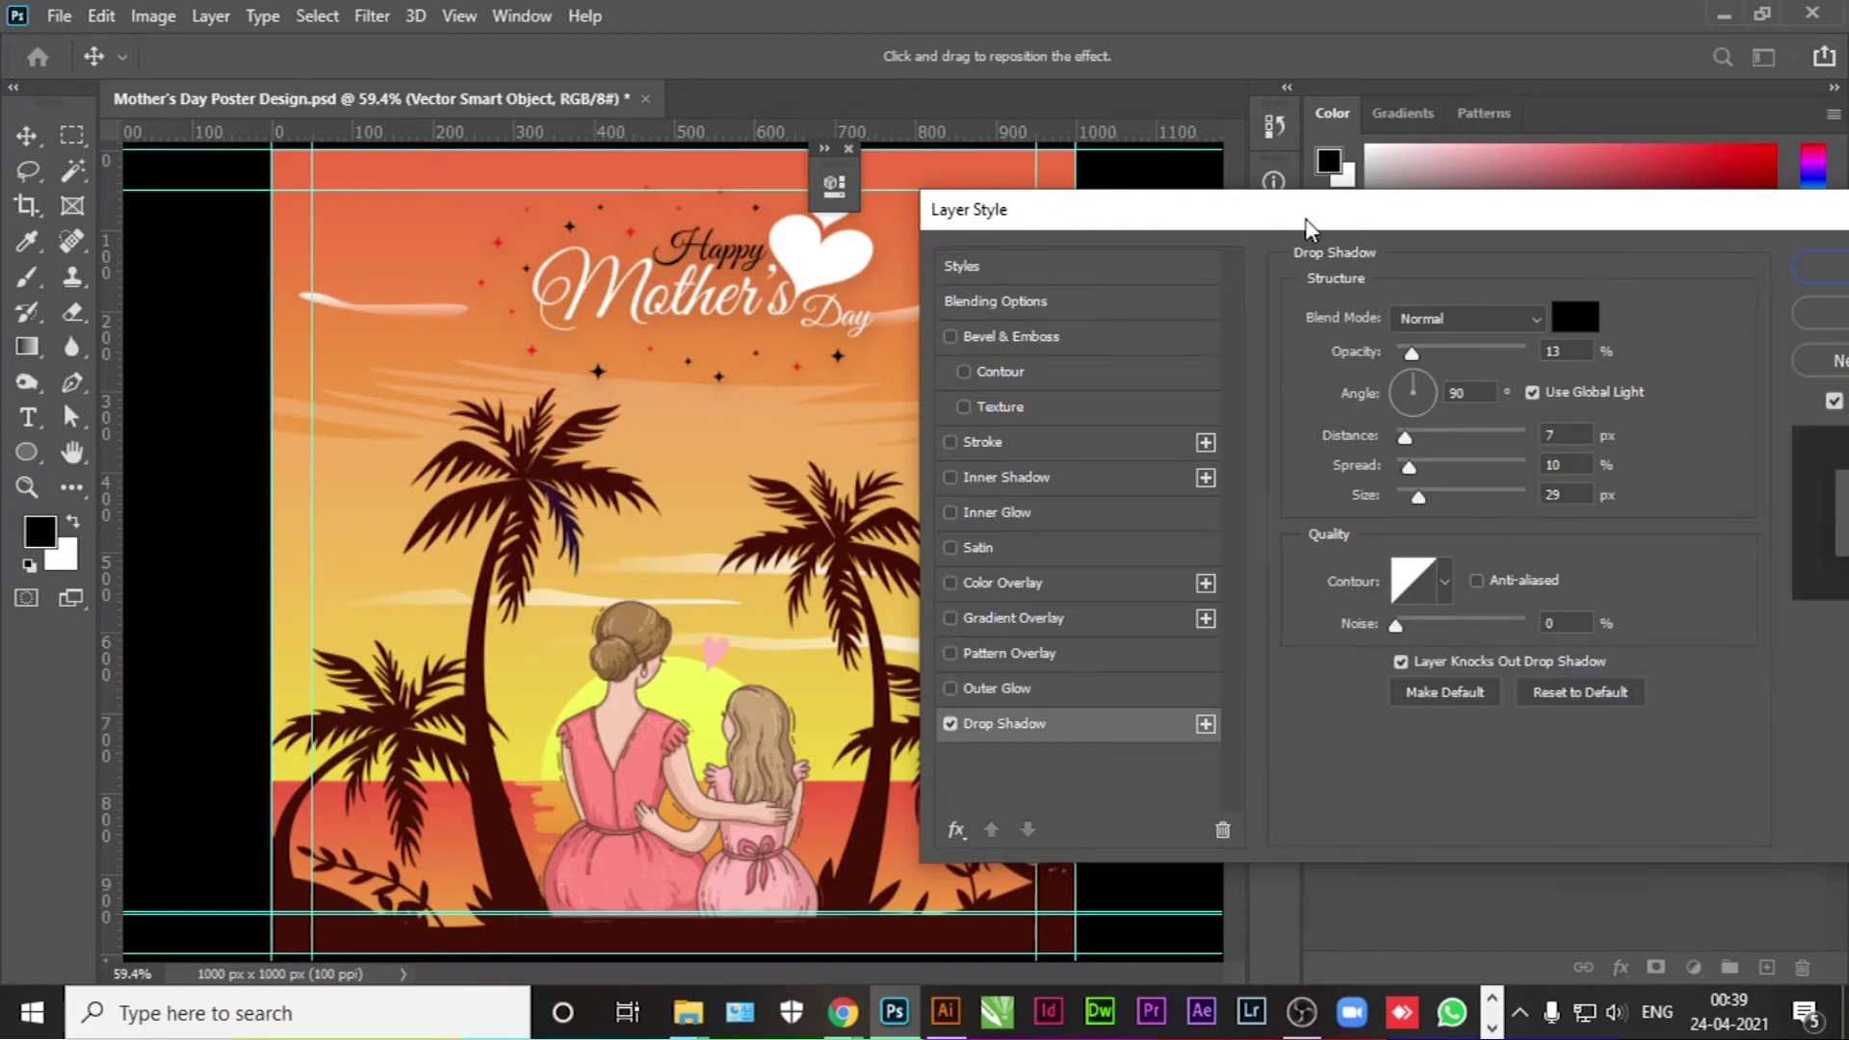
pyautogui.press('Return')
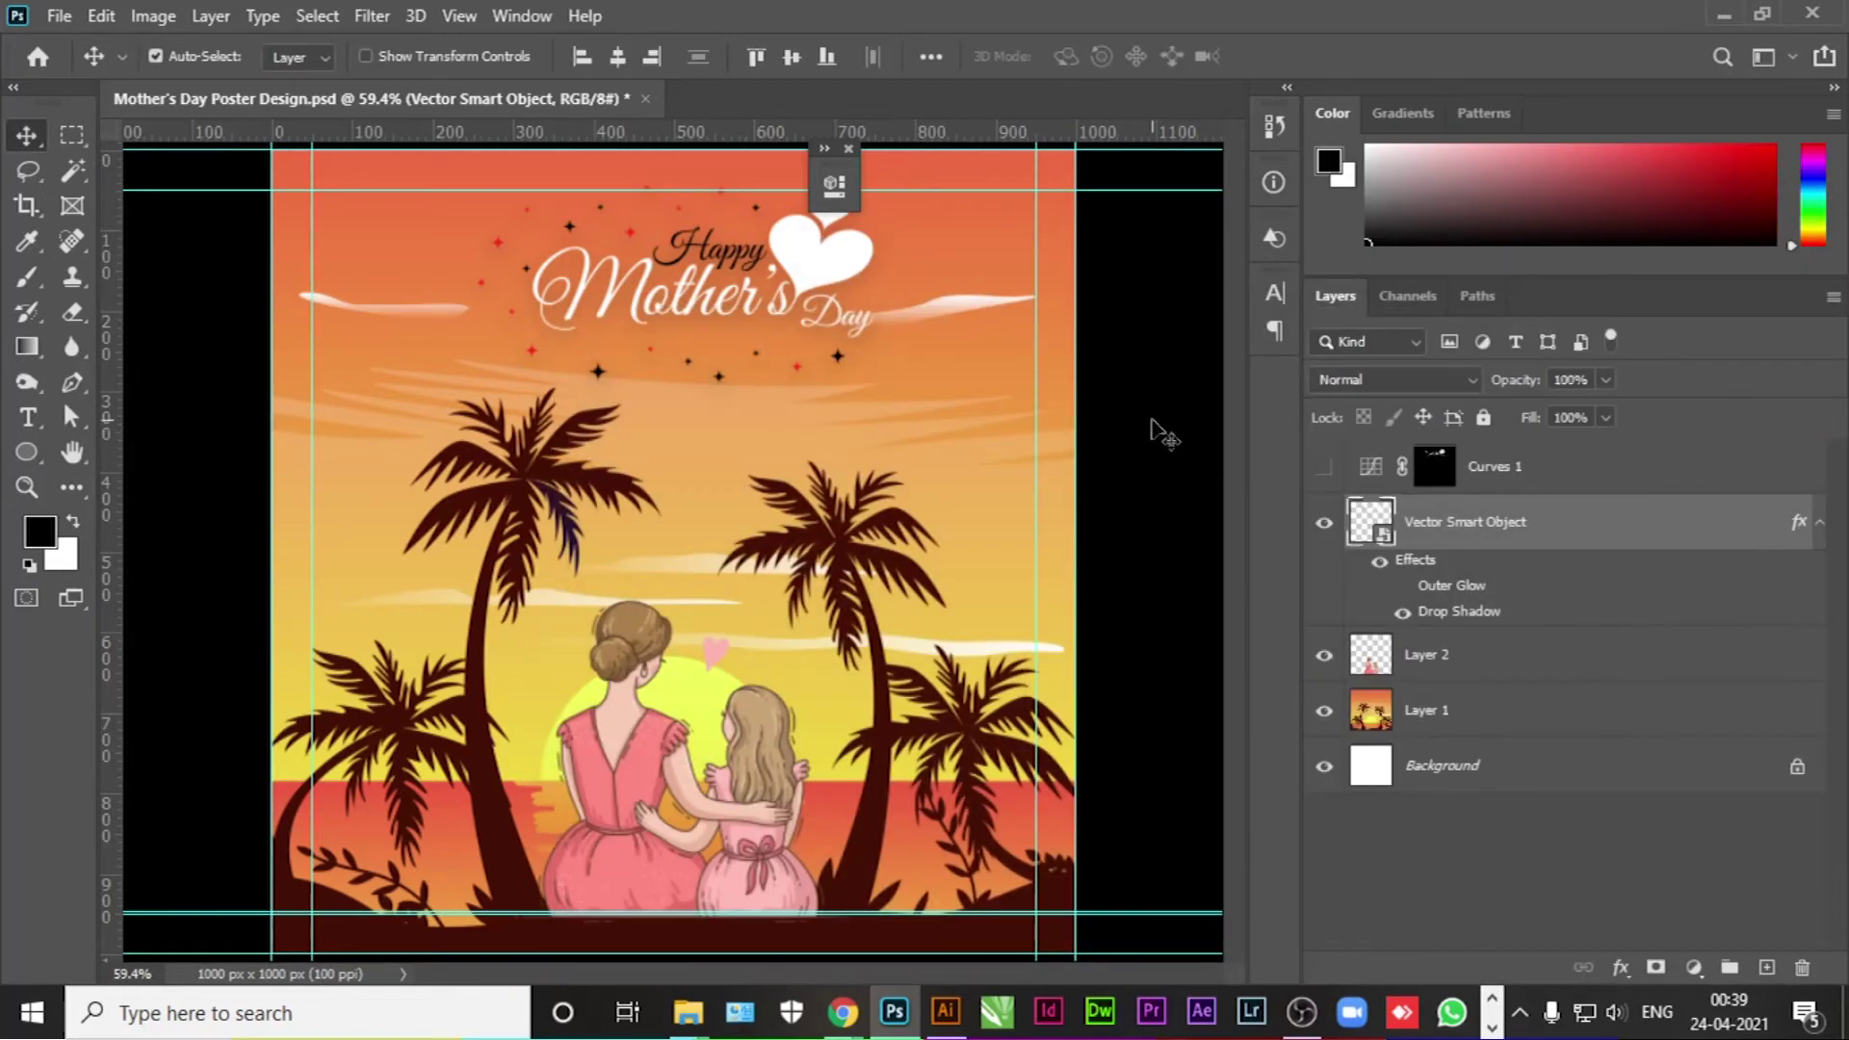
pyautogui.click(1153, 421)
# Step: Save the poster and open the motherhood quote PNG from the Design folder as its own document
pyautogui.hotkey('ctrl', 's')
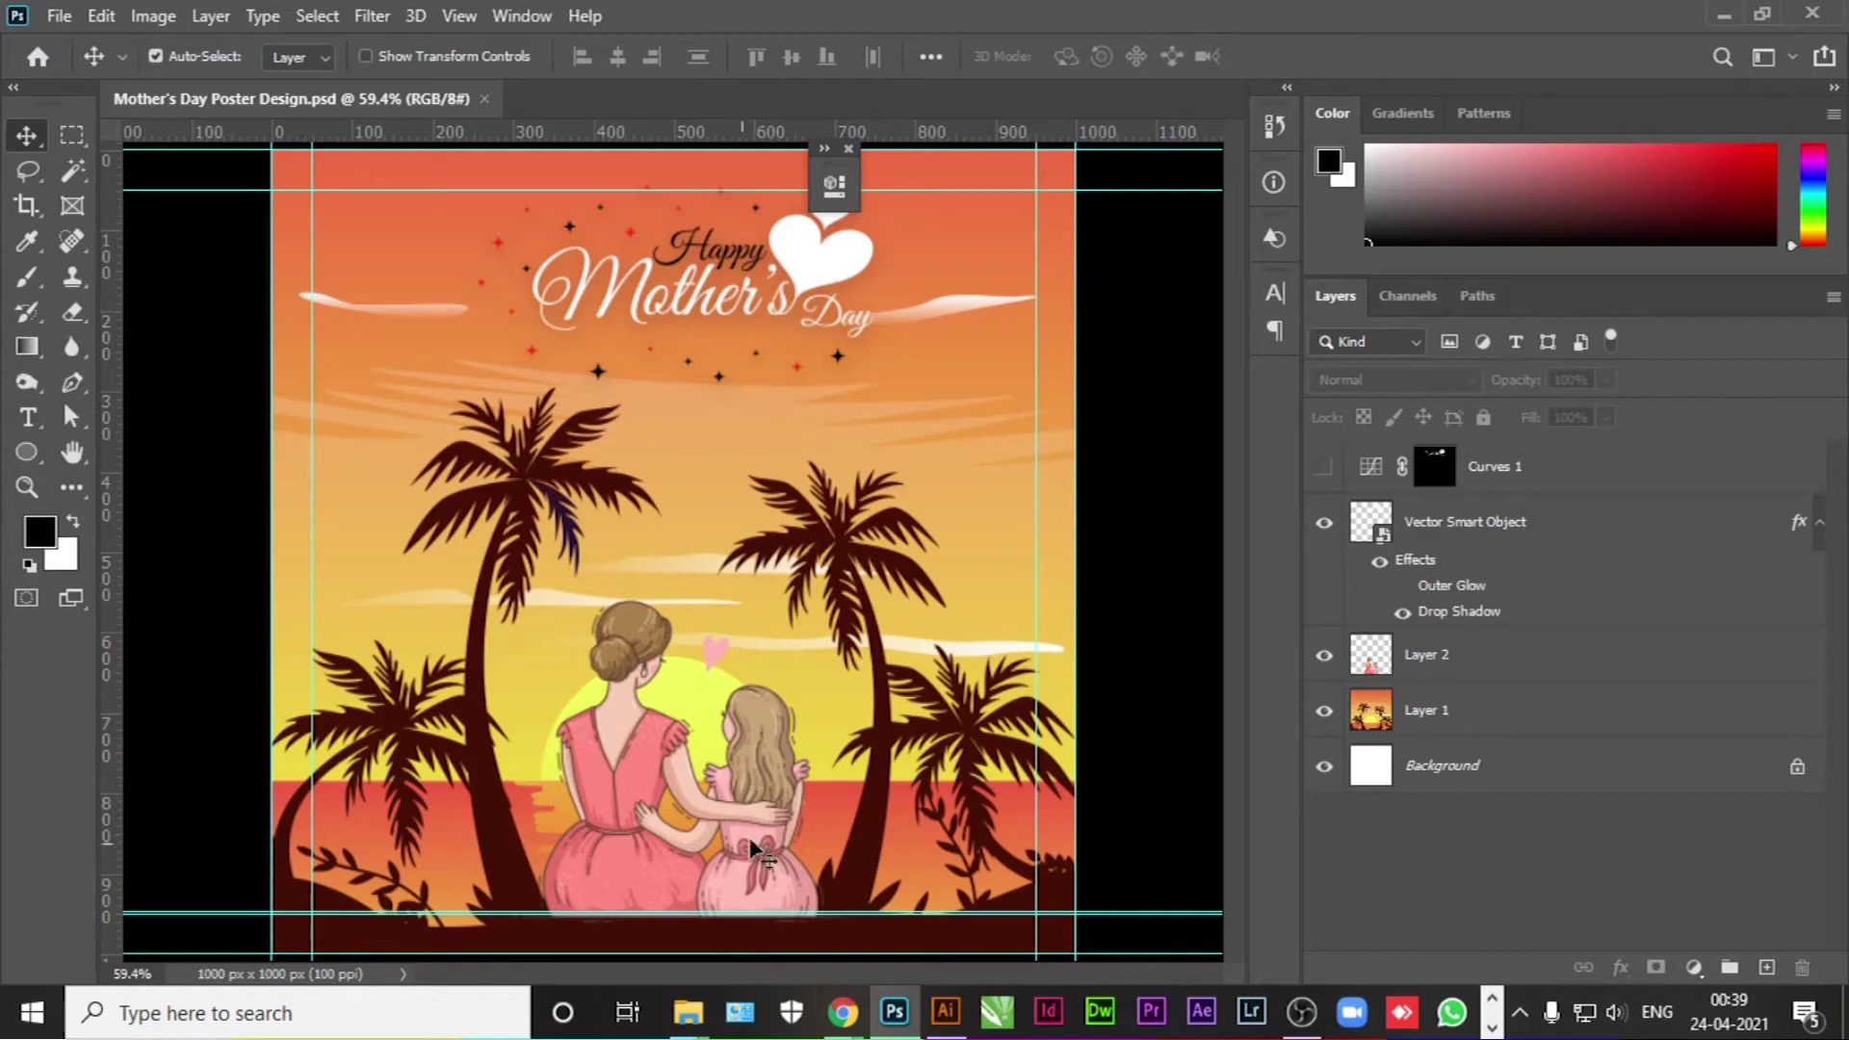
pyautogui.moveTo(686, 1013)
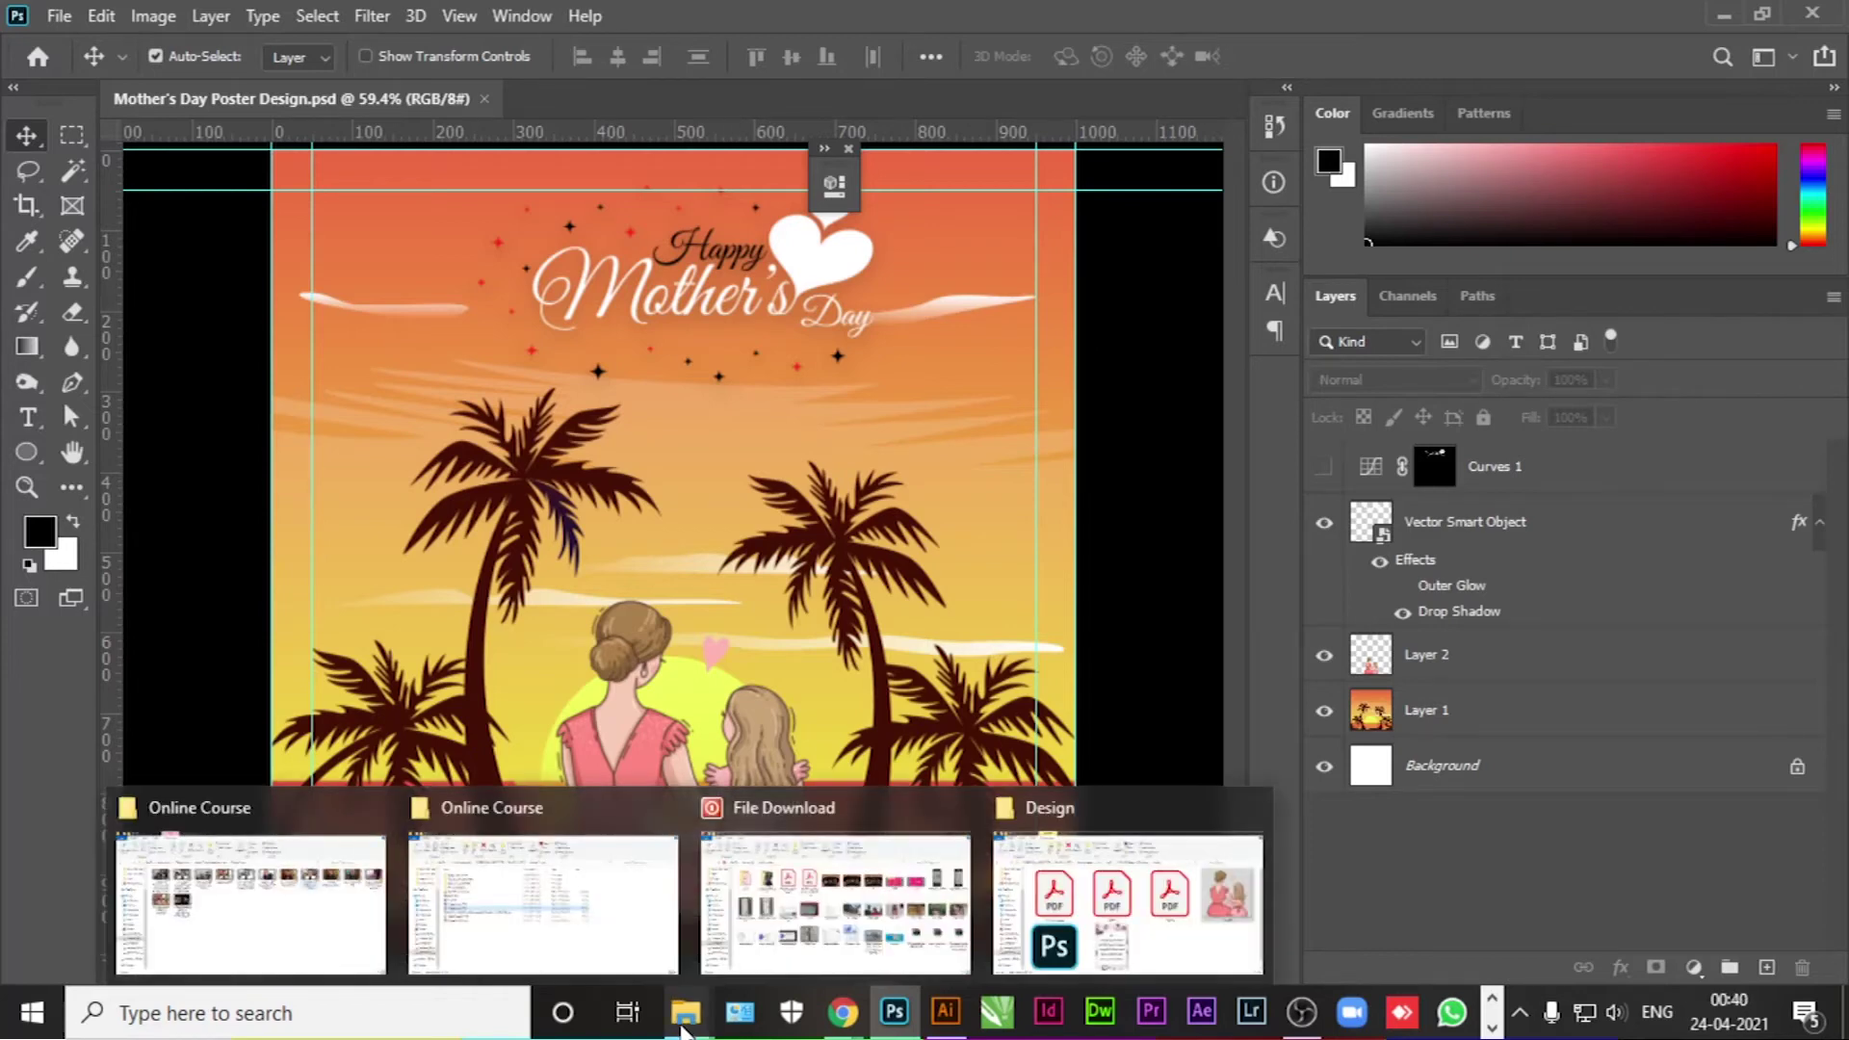
pyautogui.click(1012, 873)
pyautogui.moveTo(800, 785); pyautogui.dragTo(887, 1028)
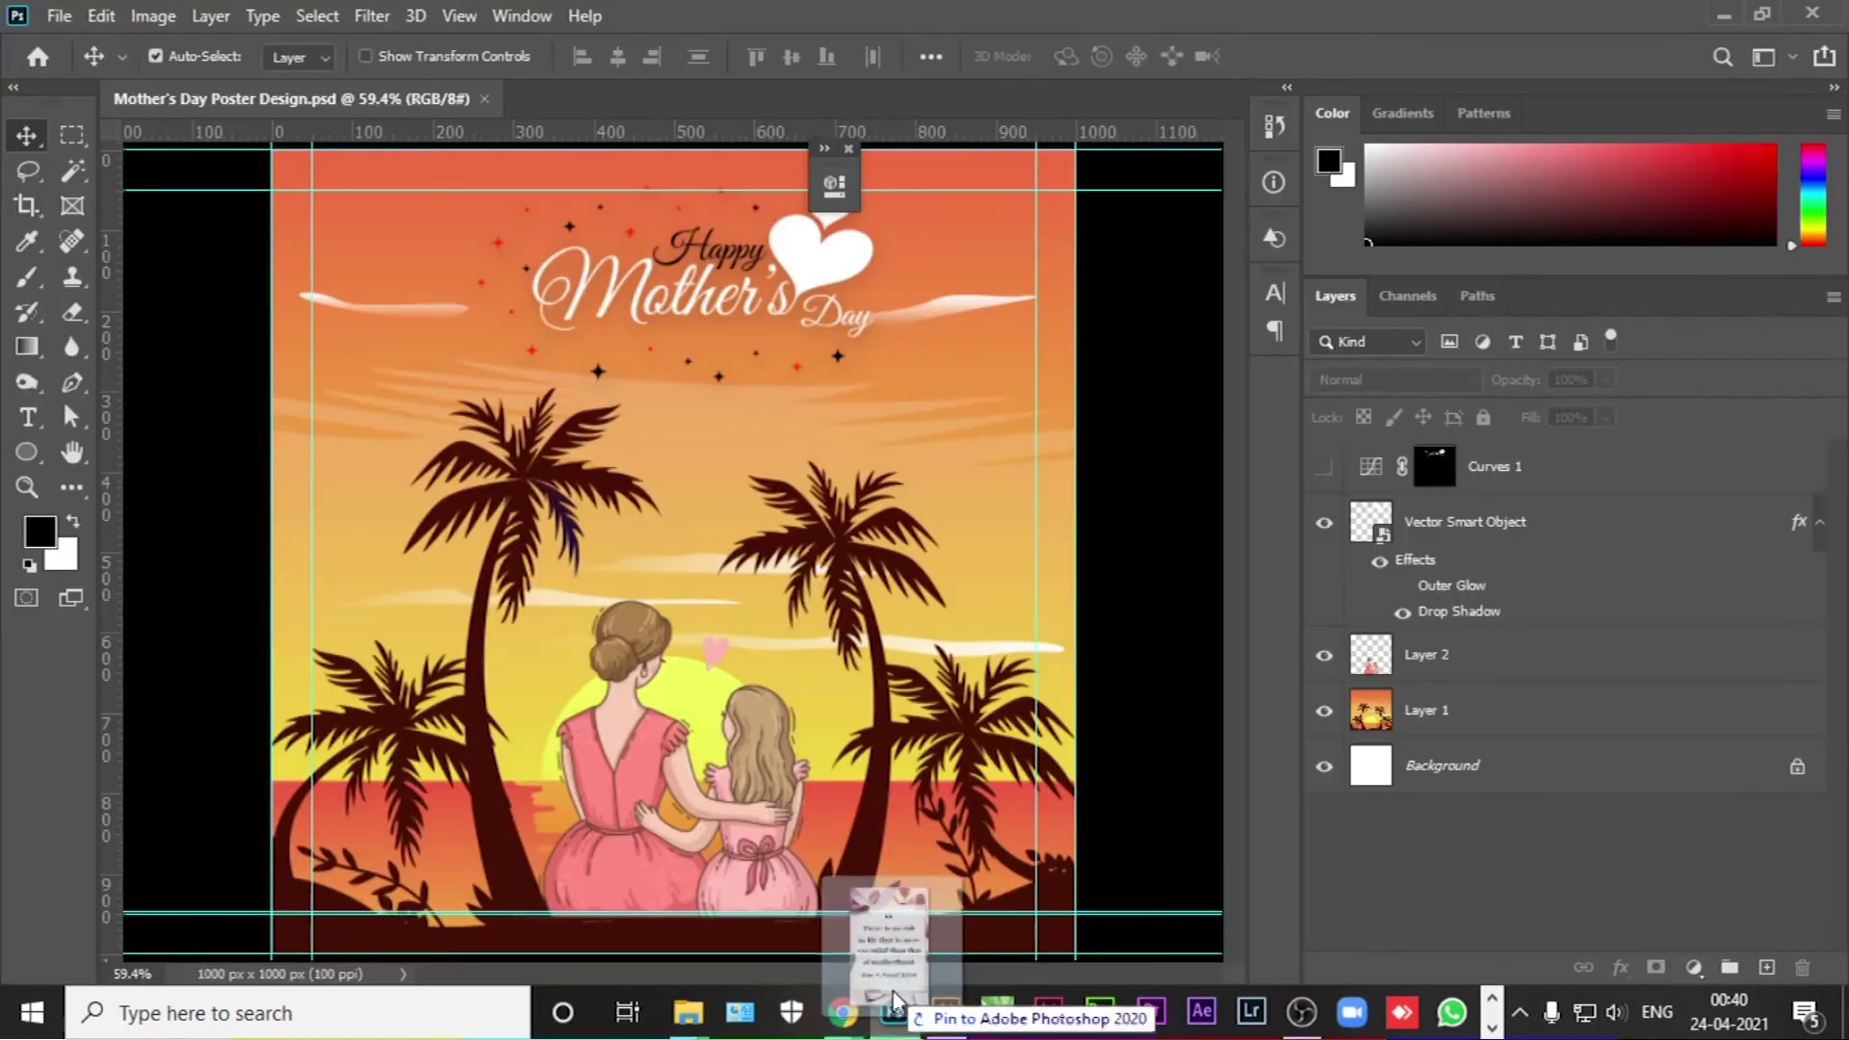
pyautogui.moveTo(887, 1028); pyautogui.dragTo(818, 102)
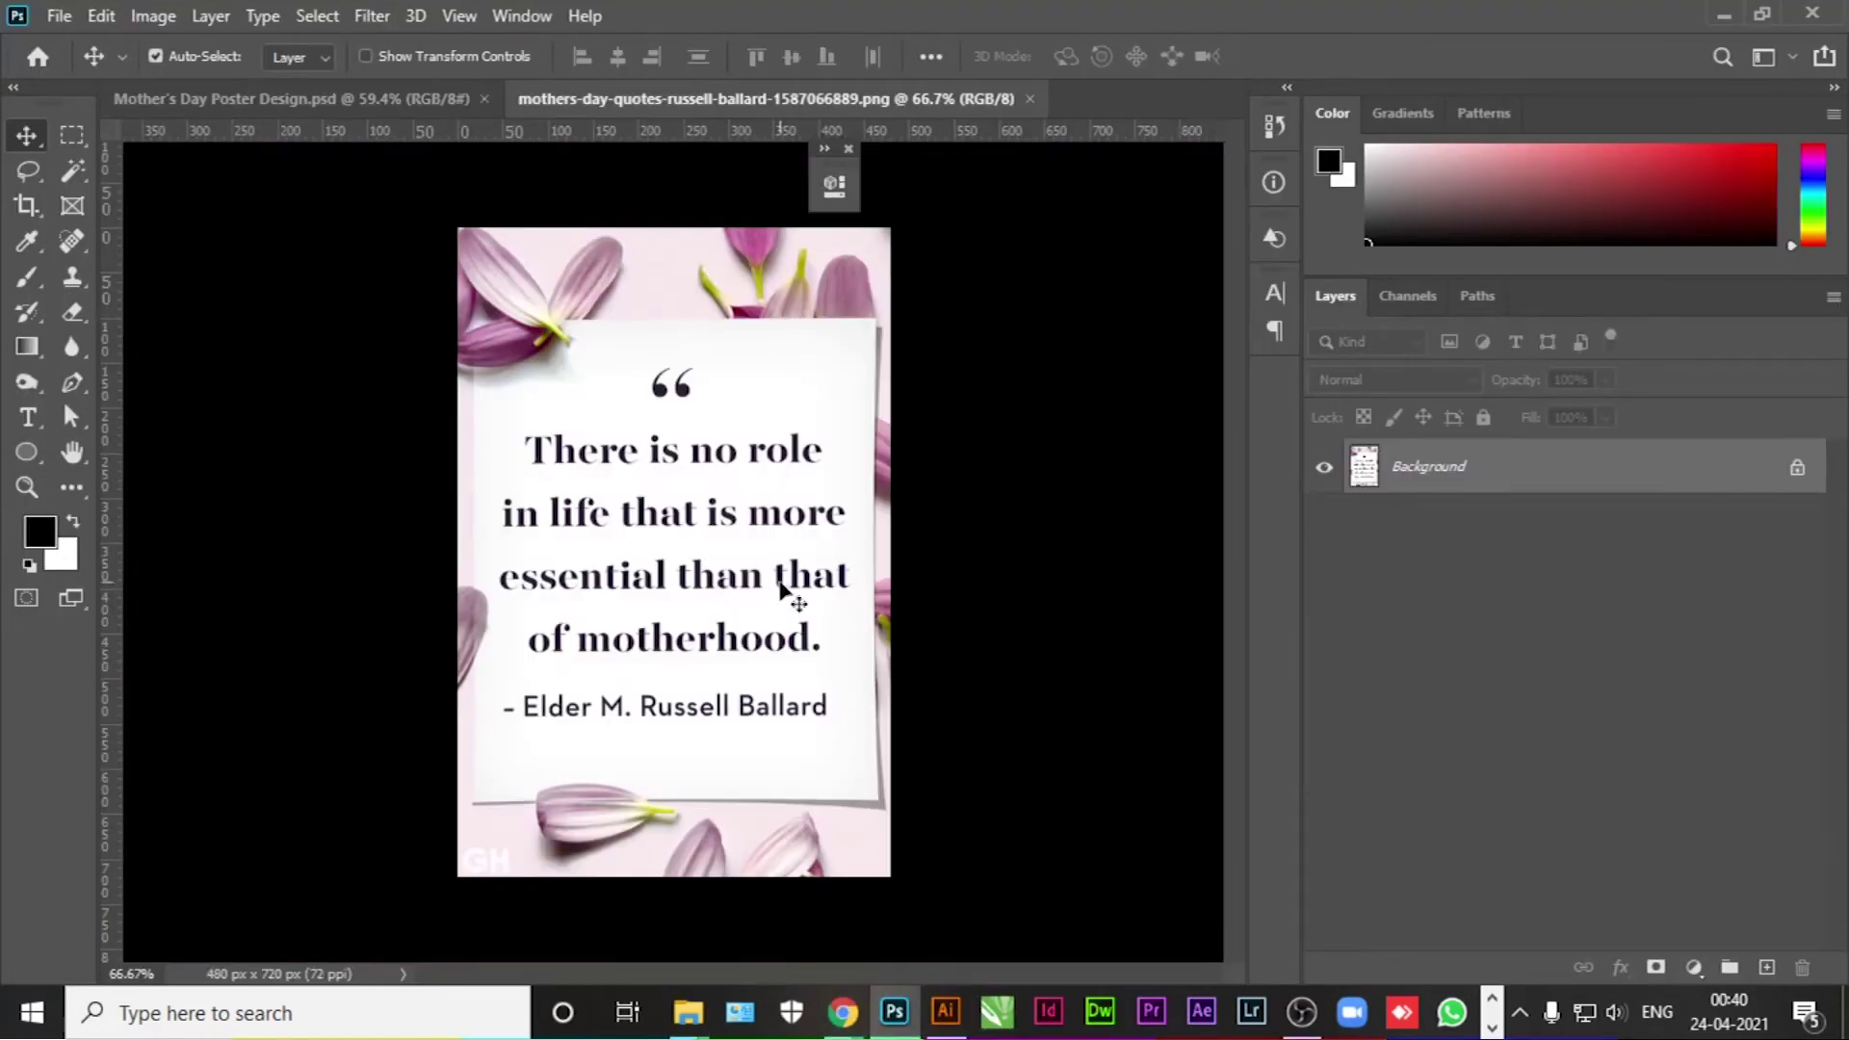
pyautogui.click(27, 418)
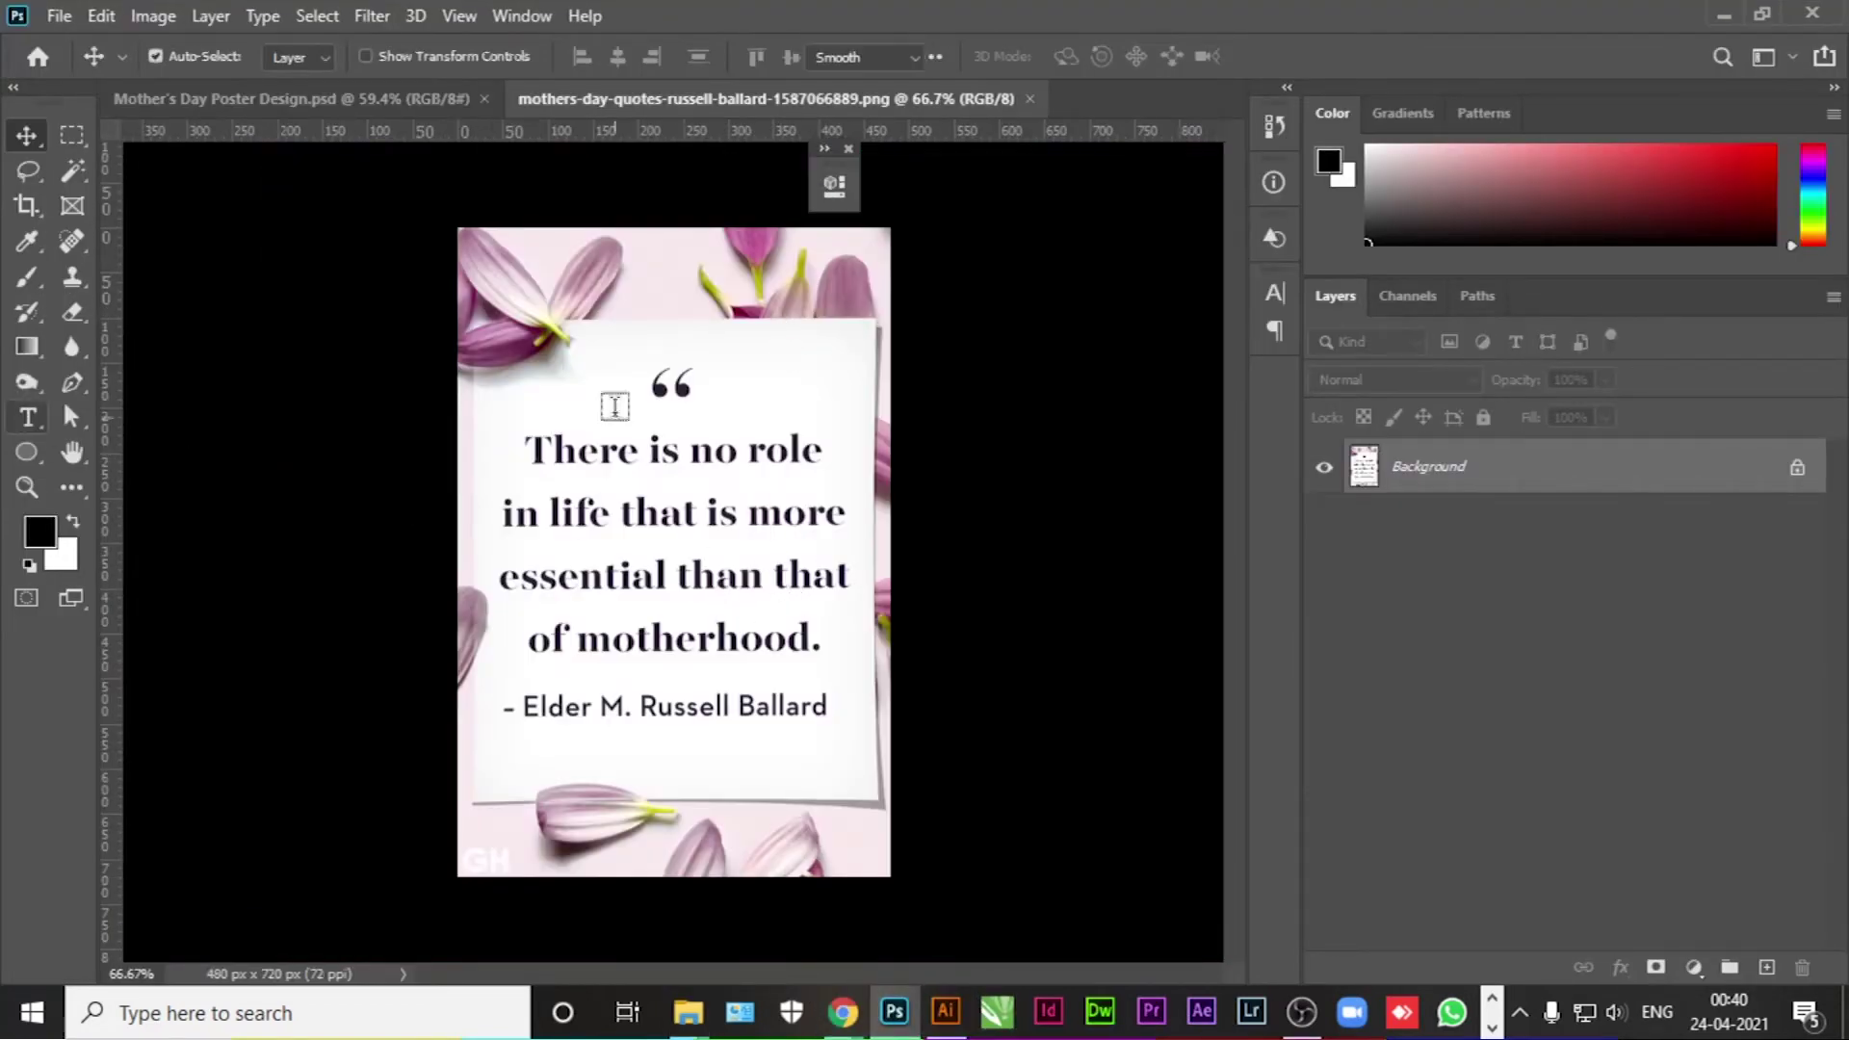
# Step: Type the quote 'There is no role in life that is more essential than that of motherhood' near the top-left
pyautogui.click(515, 318)
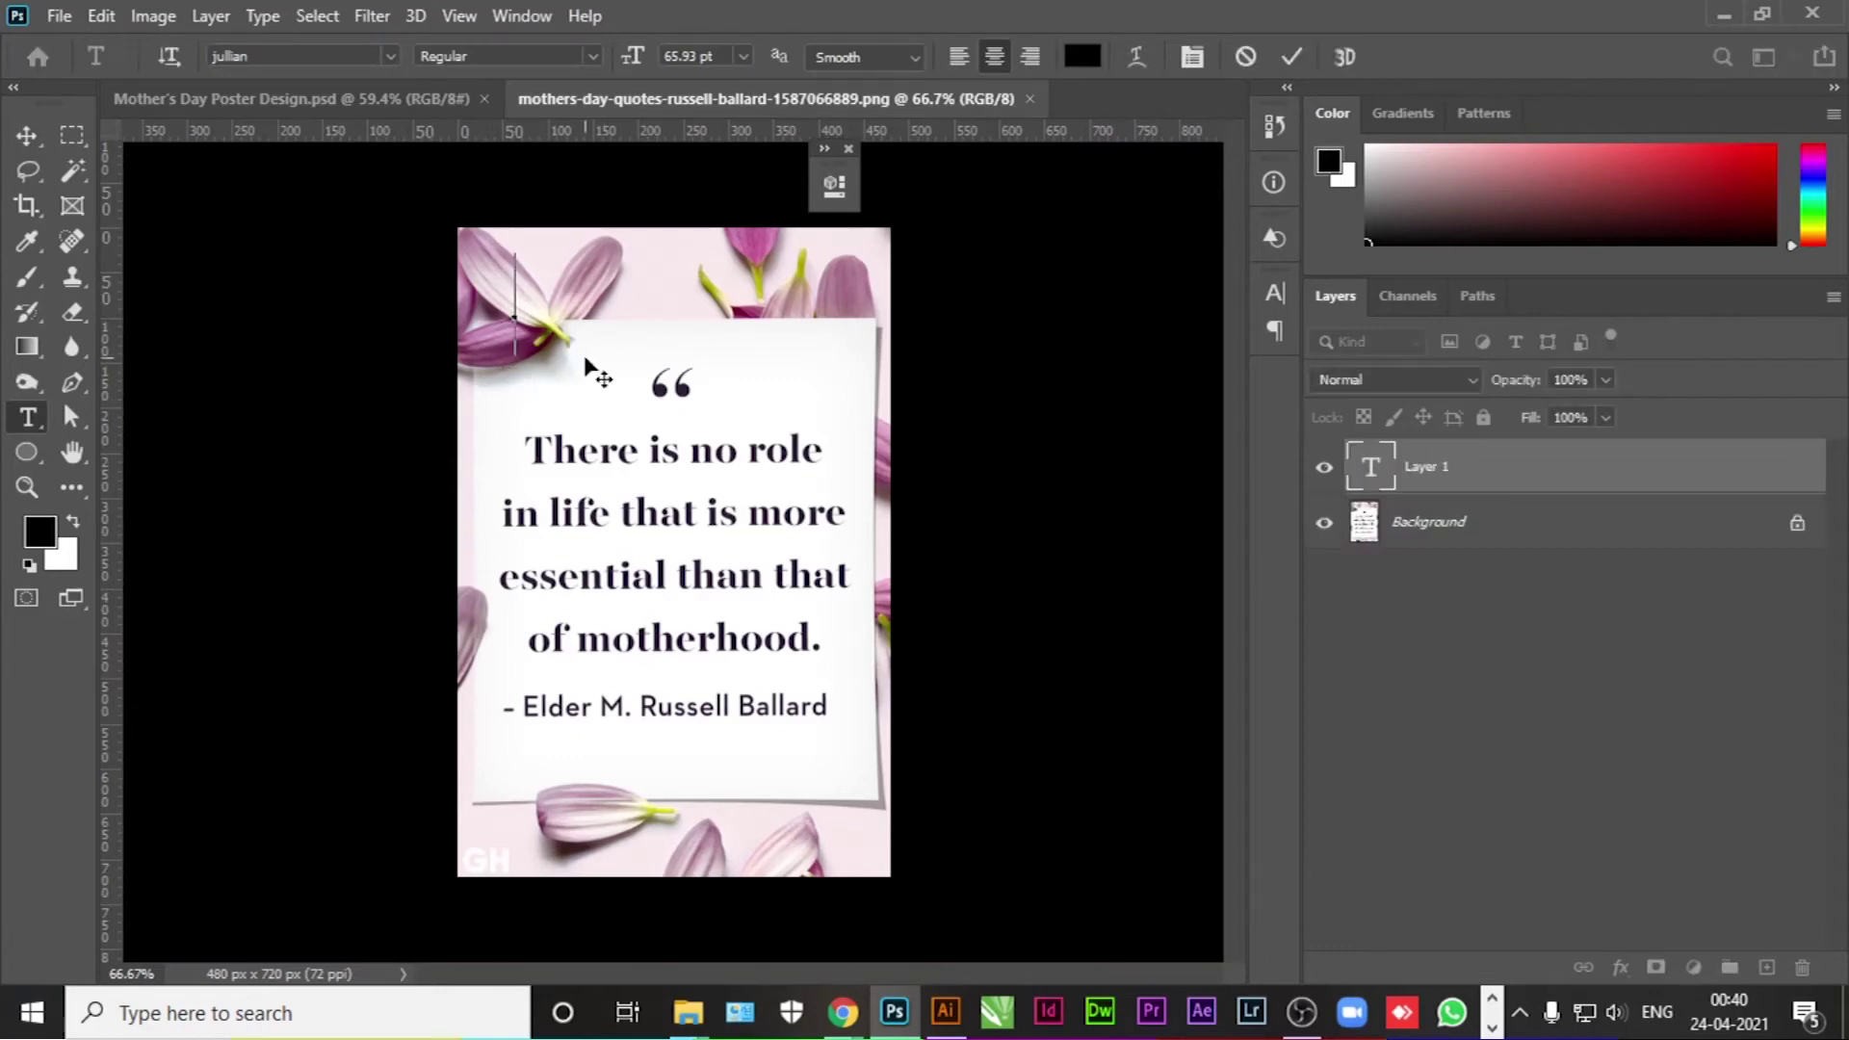
pyautogui.write('There')
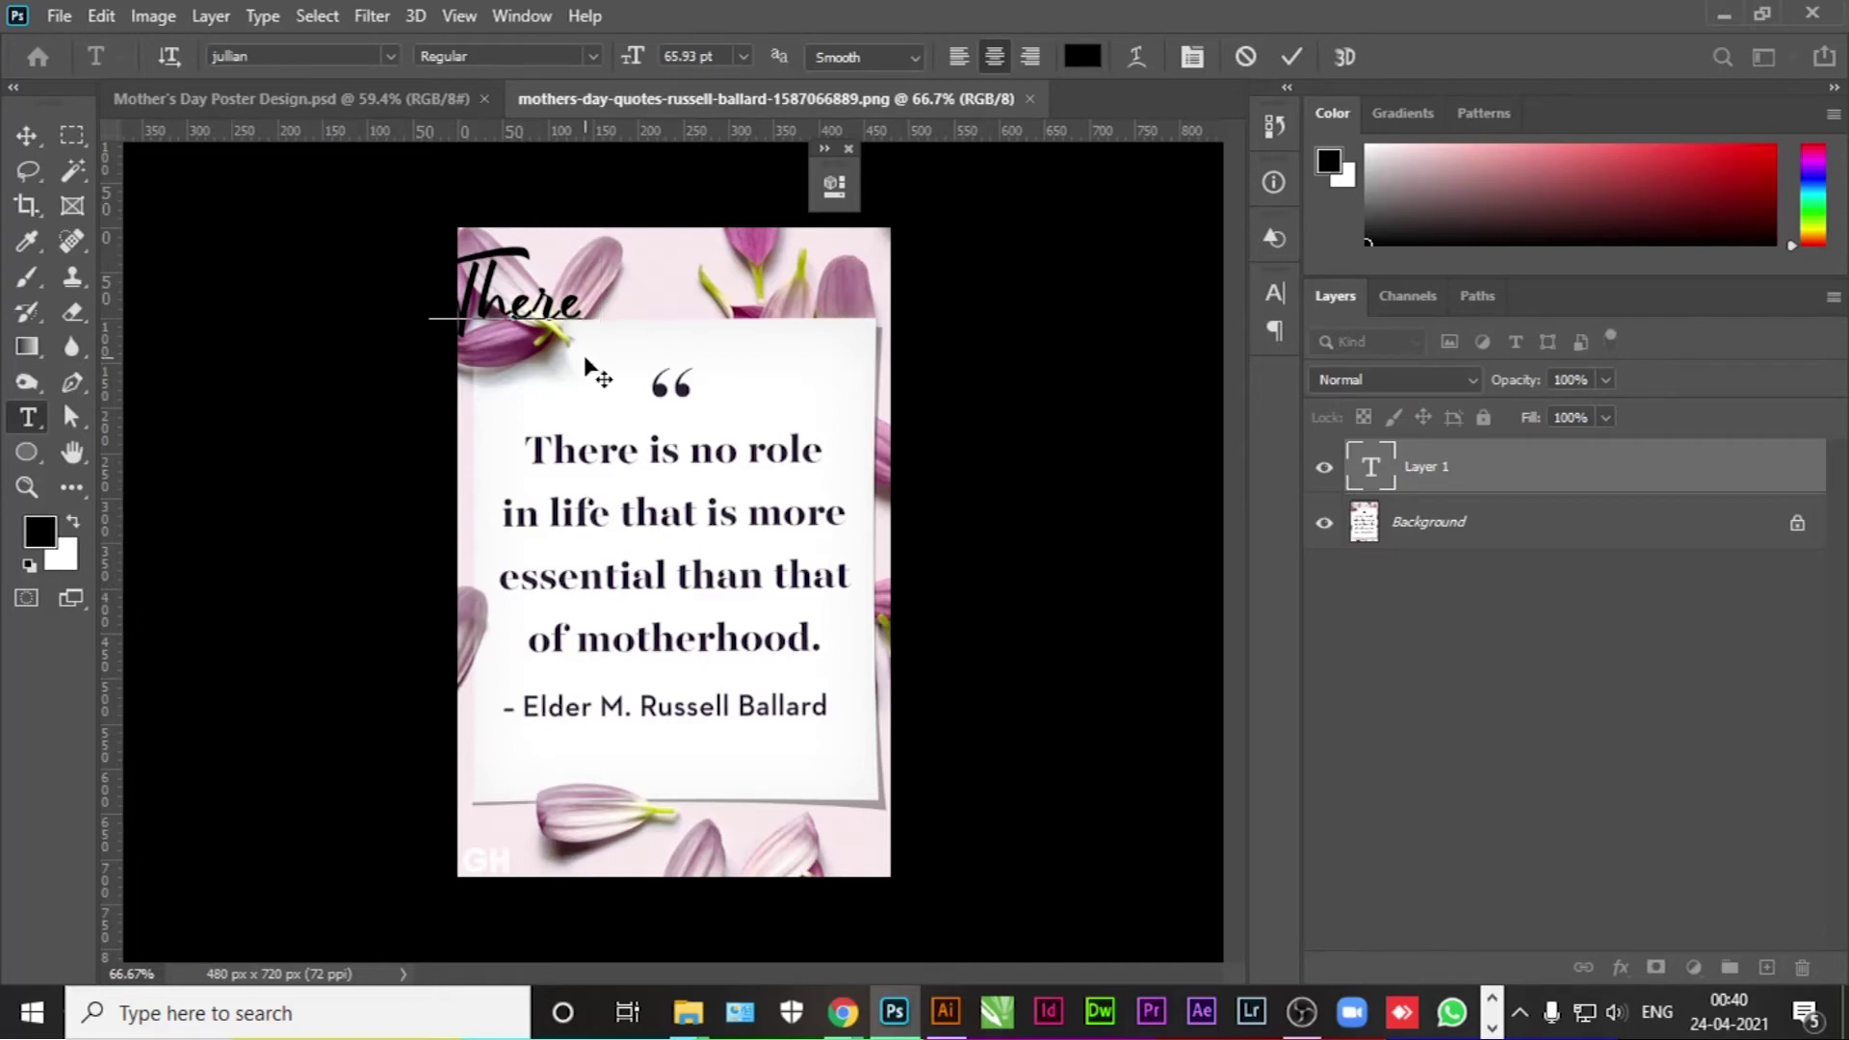
pyautogui.write(' is no role')
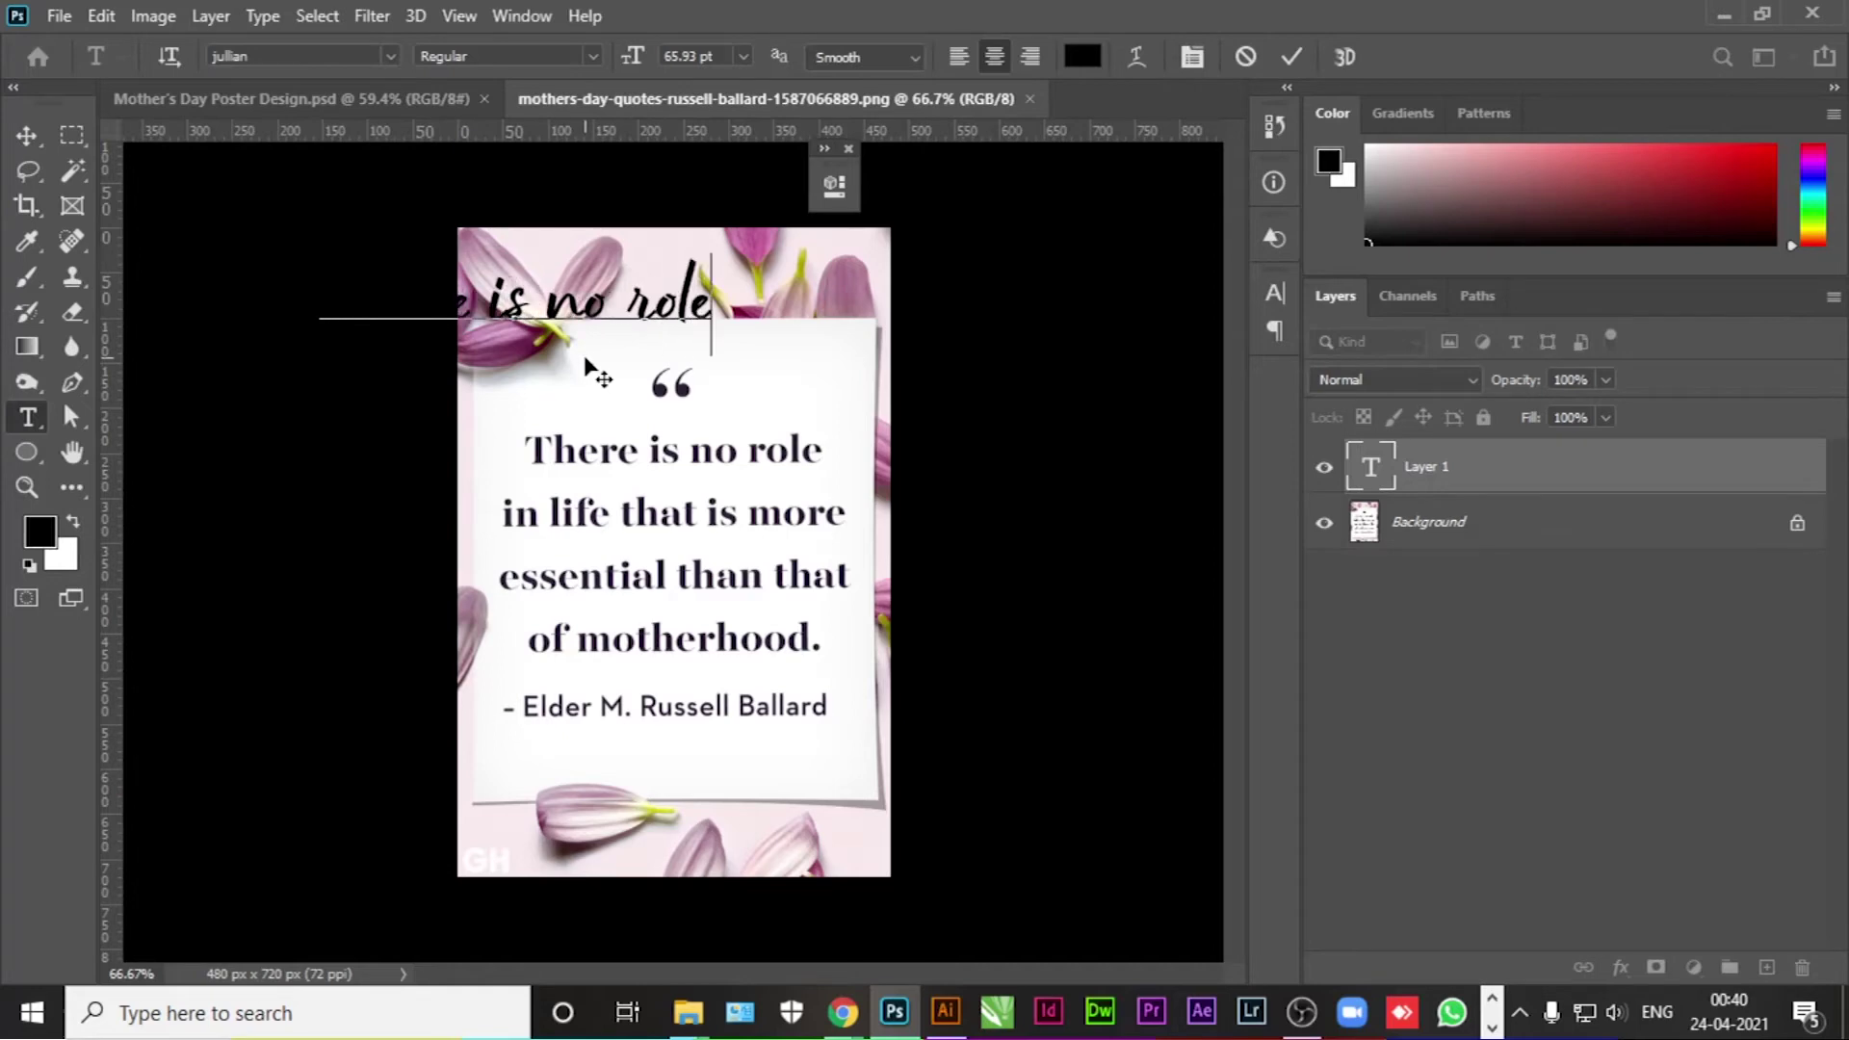
pyautogui.write('in life')
pyautogui.write(' that')
pyautogui.write(' is more')
pyautogui.write('essent')
pyautogui.write('ial than ')
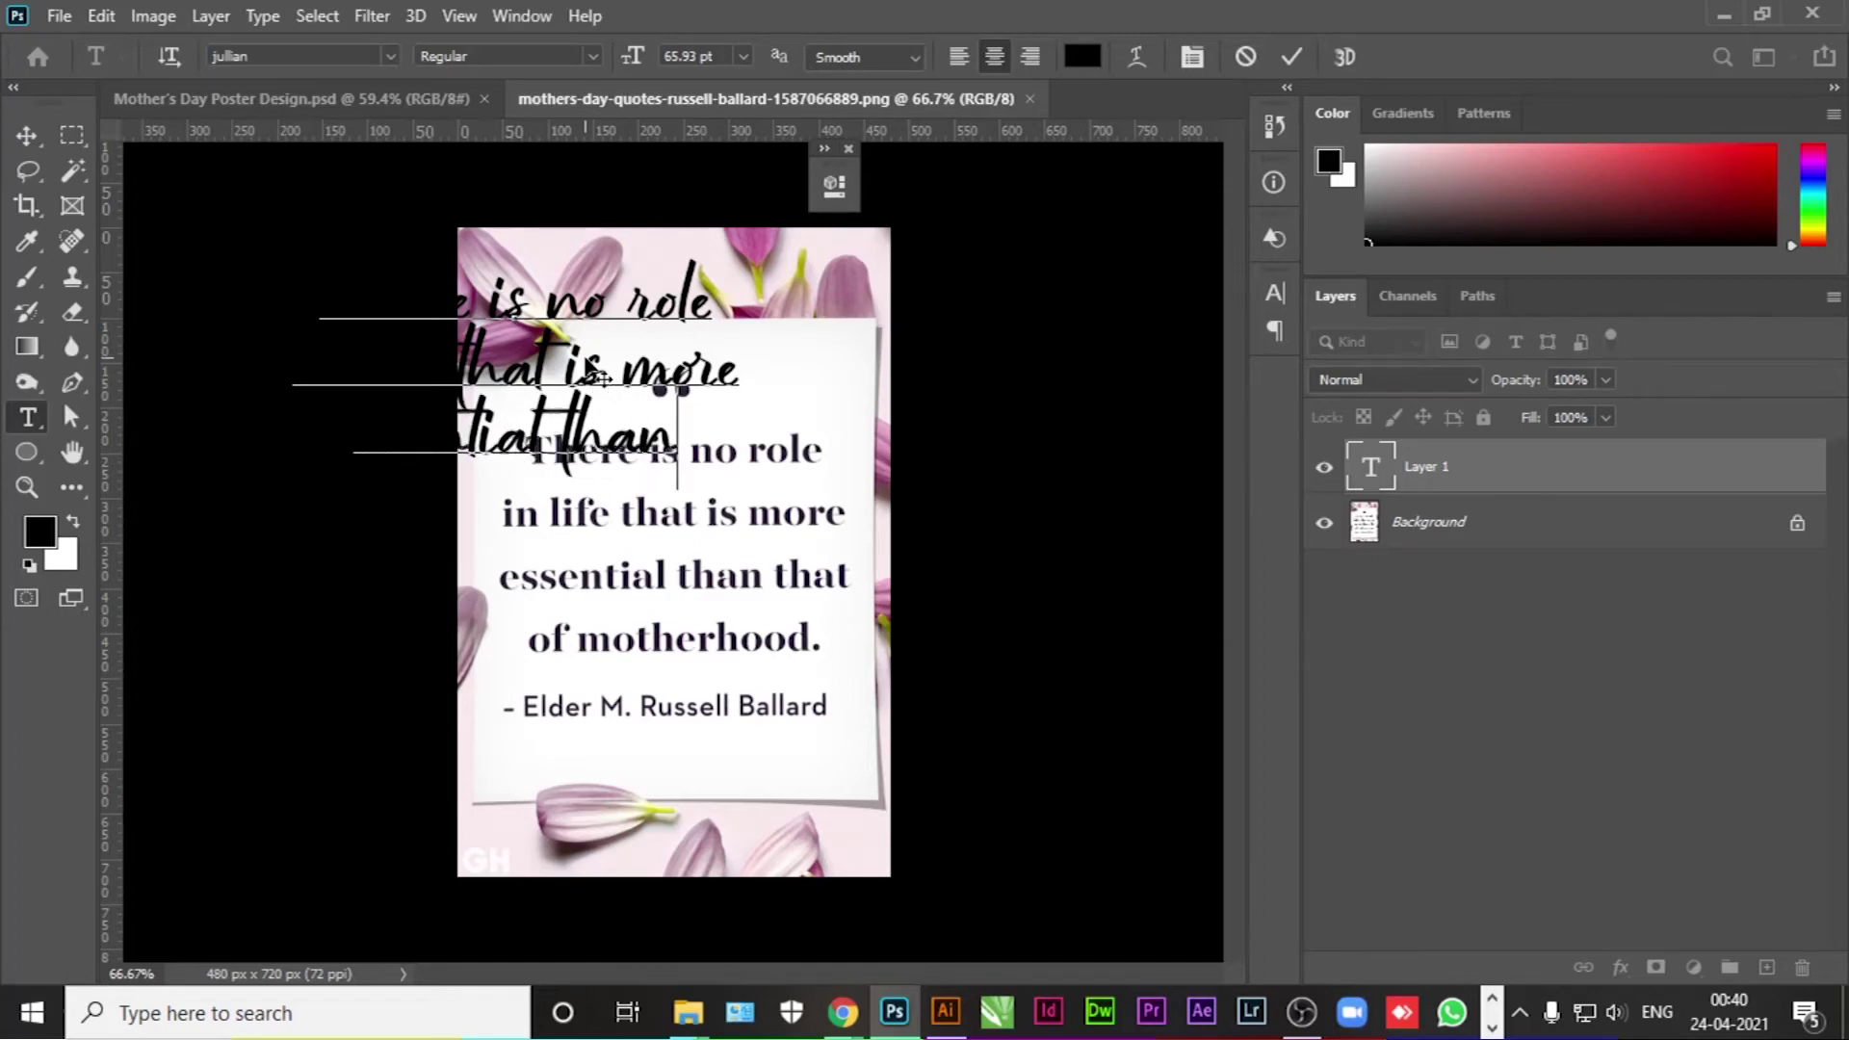
pyautogui.write('that')
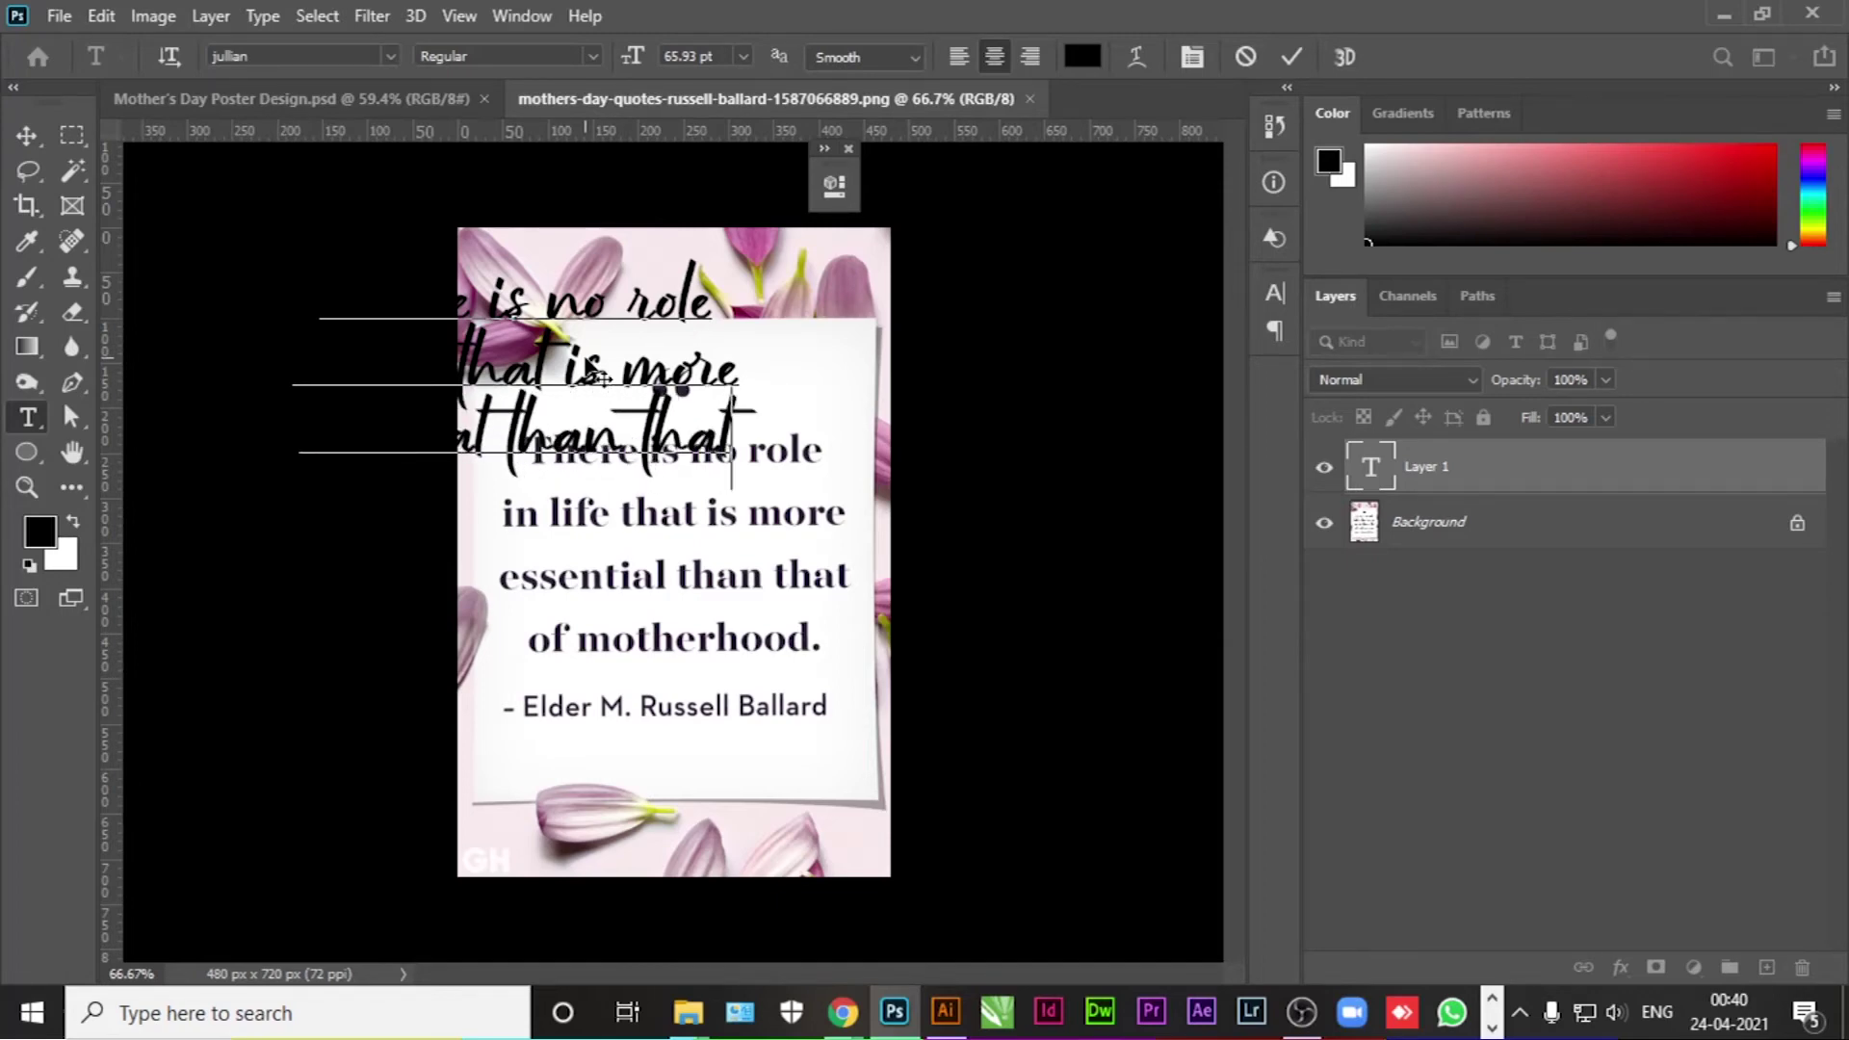
pyautogui.write('of motherhood')
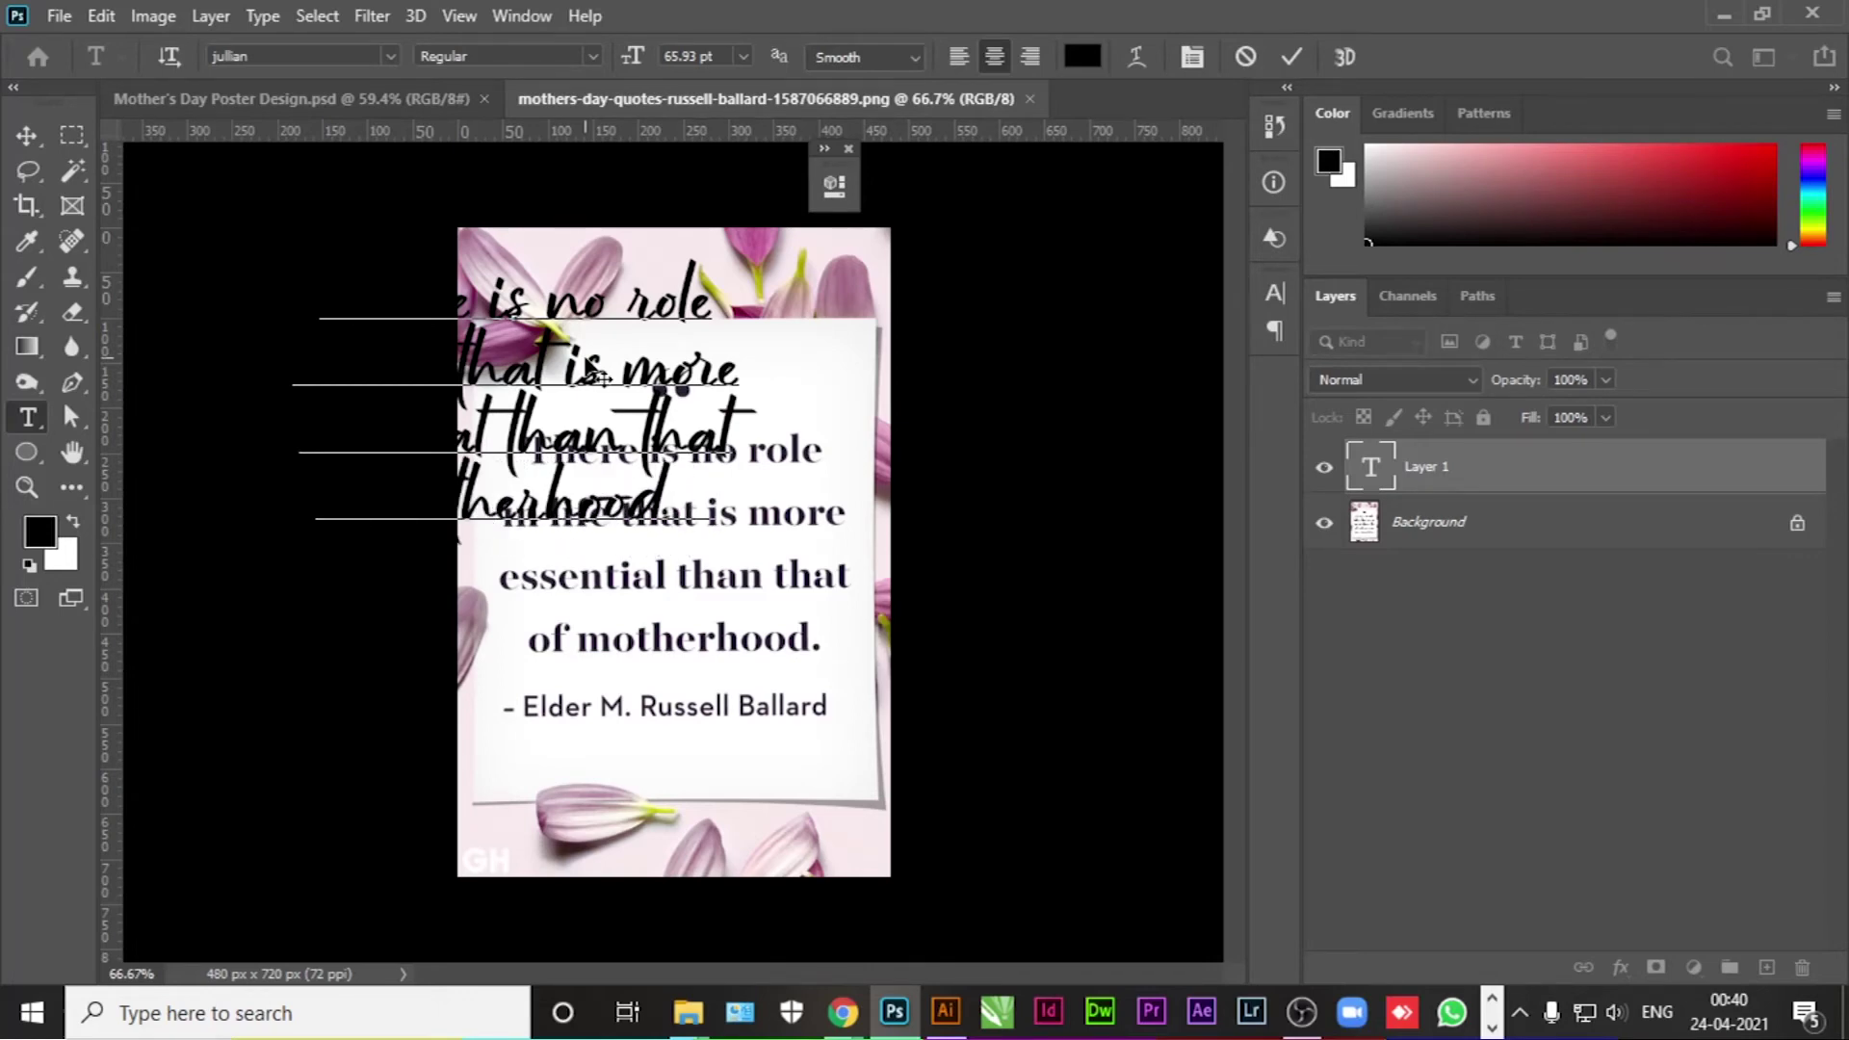
pyautogui.click(26, 135)
# Step: Reselect the quote text layer and bring up its layer options menu
pyautogui.click(1471, 531)
pyautogui.click(1570, 474)
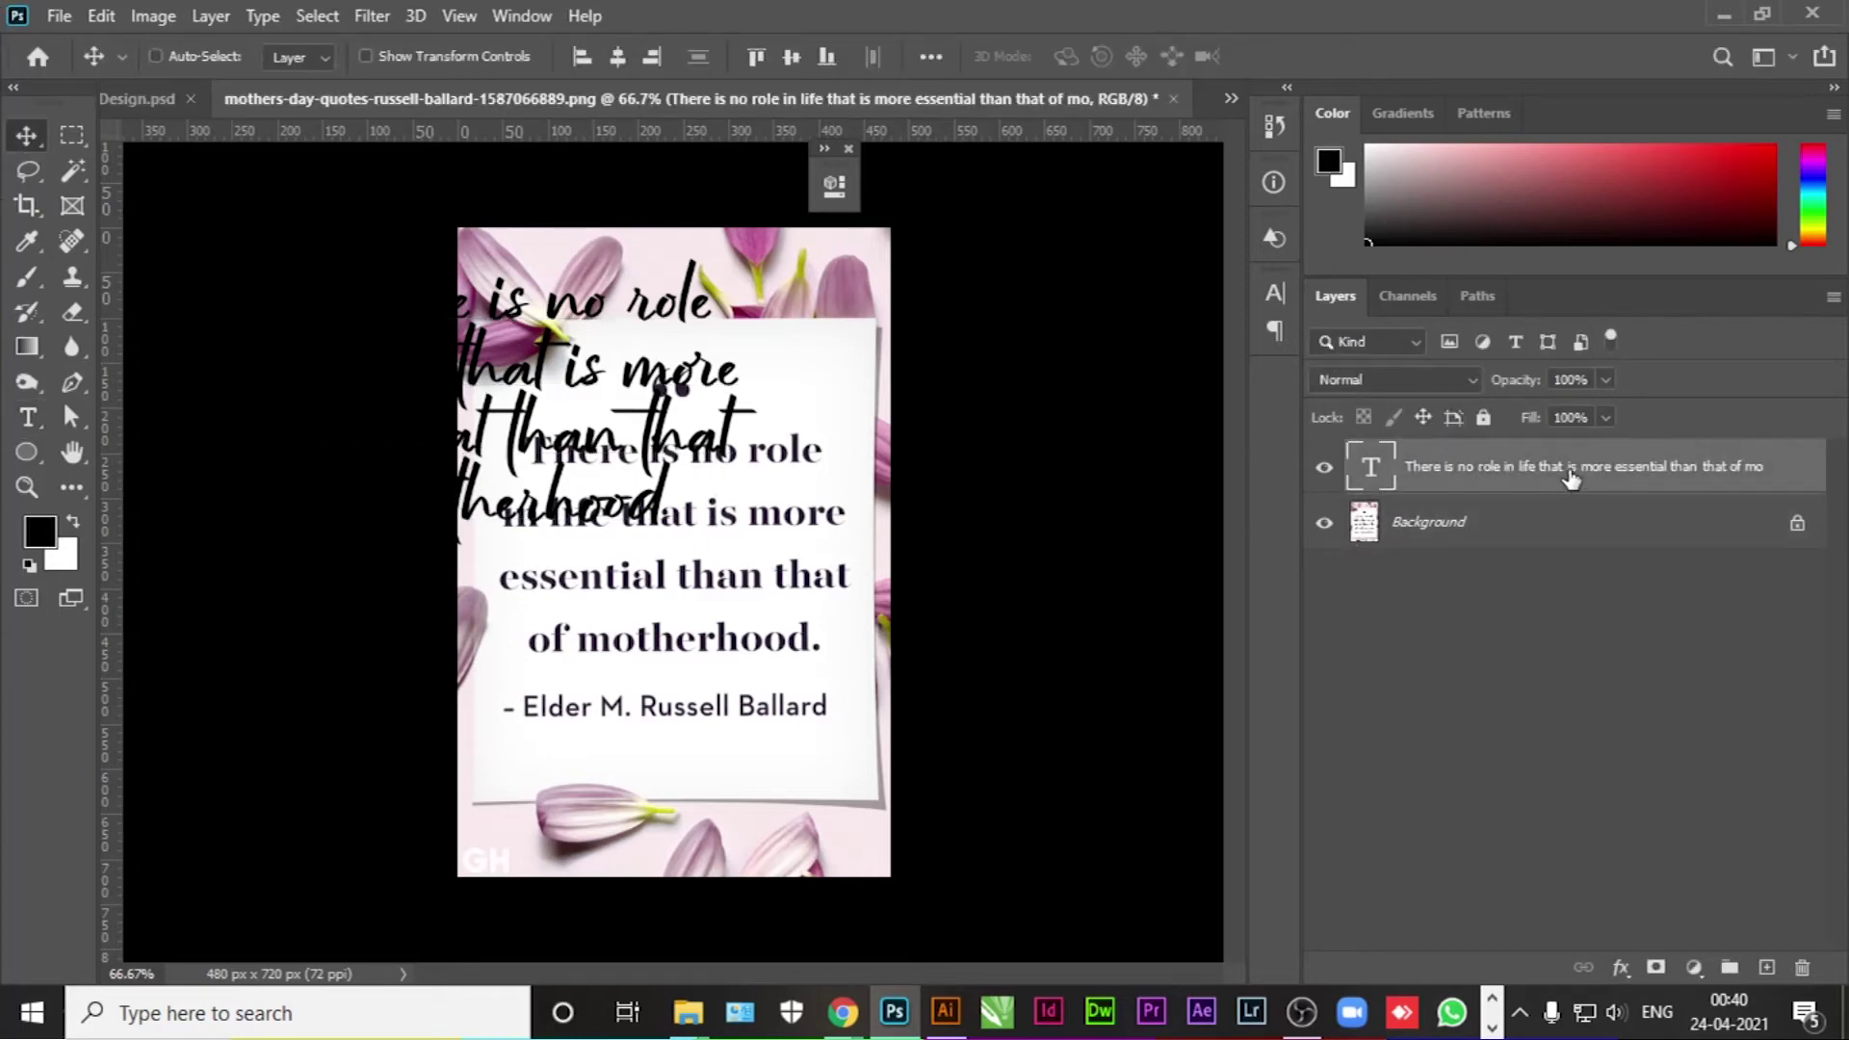
pyautogui.rightClick(1570, 475)
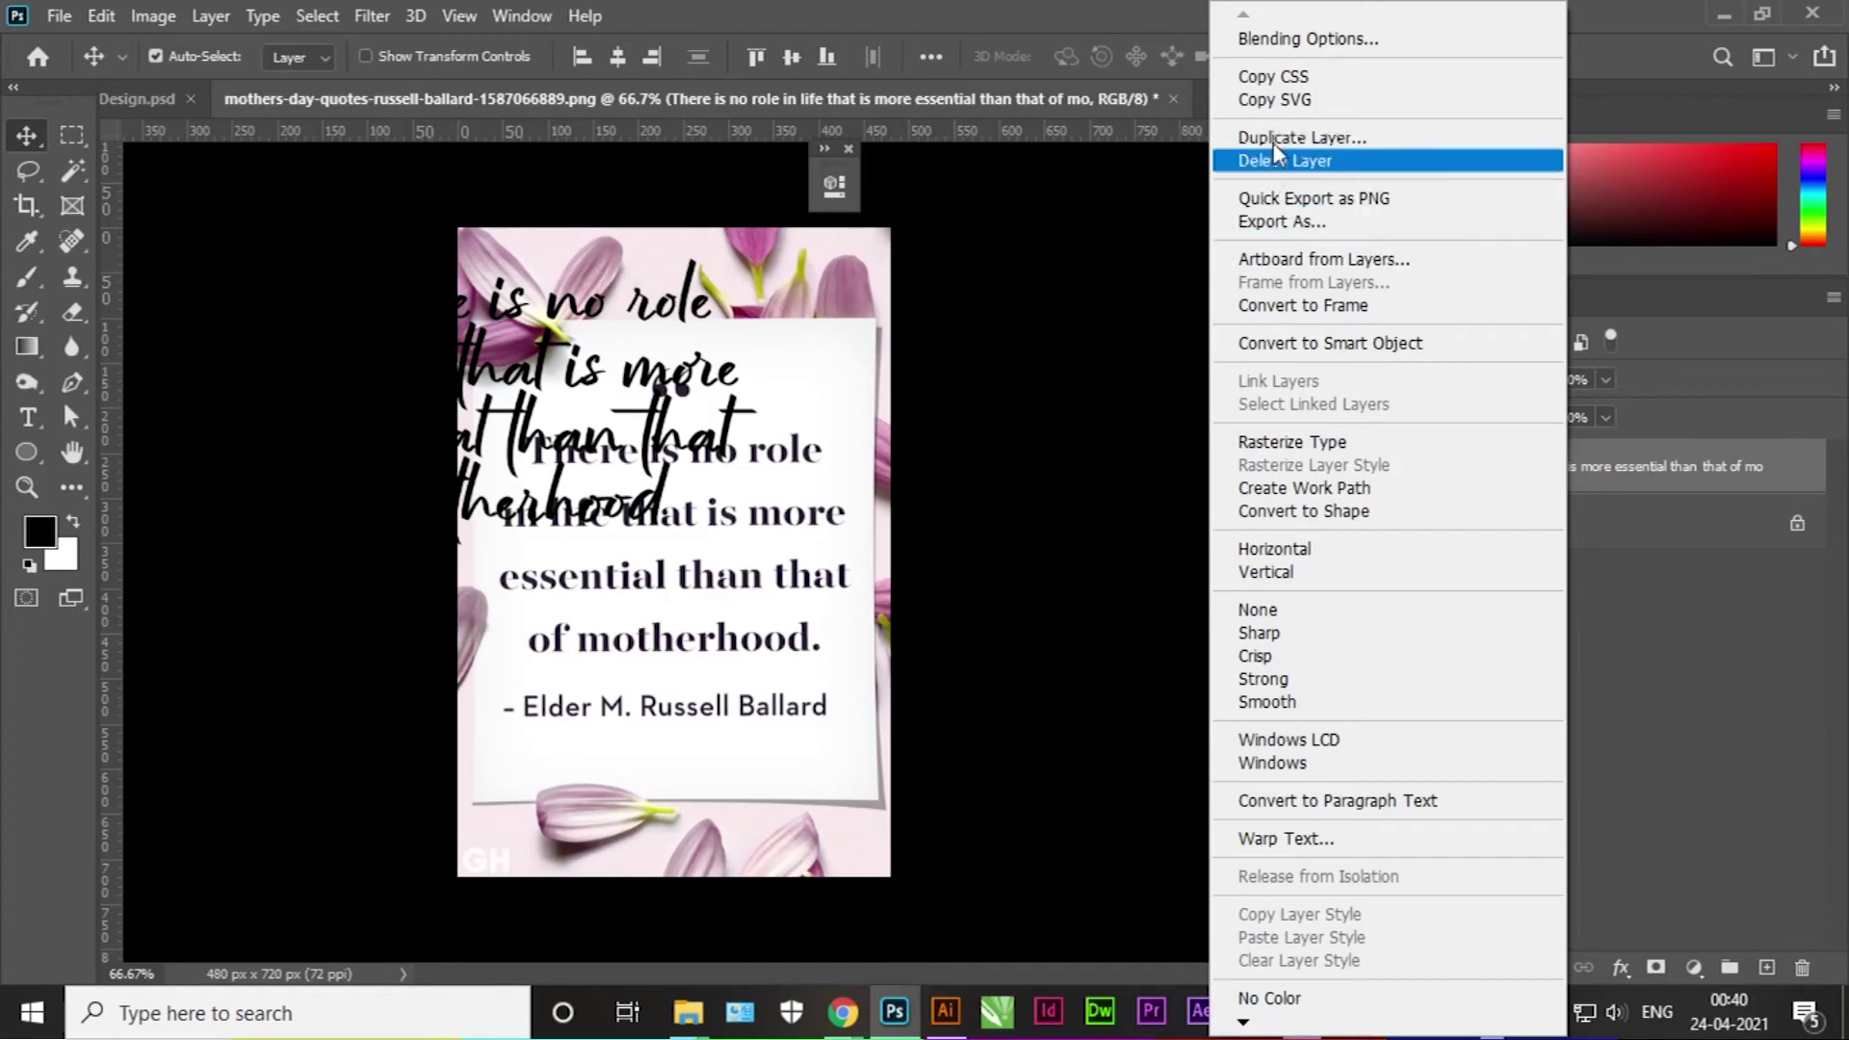
# Step: Duplicate the quote layer into Mother's Day Poster Design.psd and close the quote image without saving
pyautogui.click(1281, 137)
pyautogui.click(841, 361)
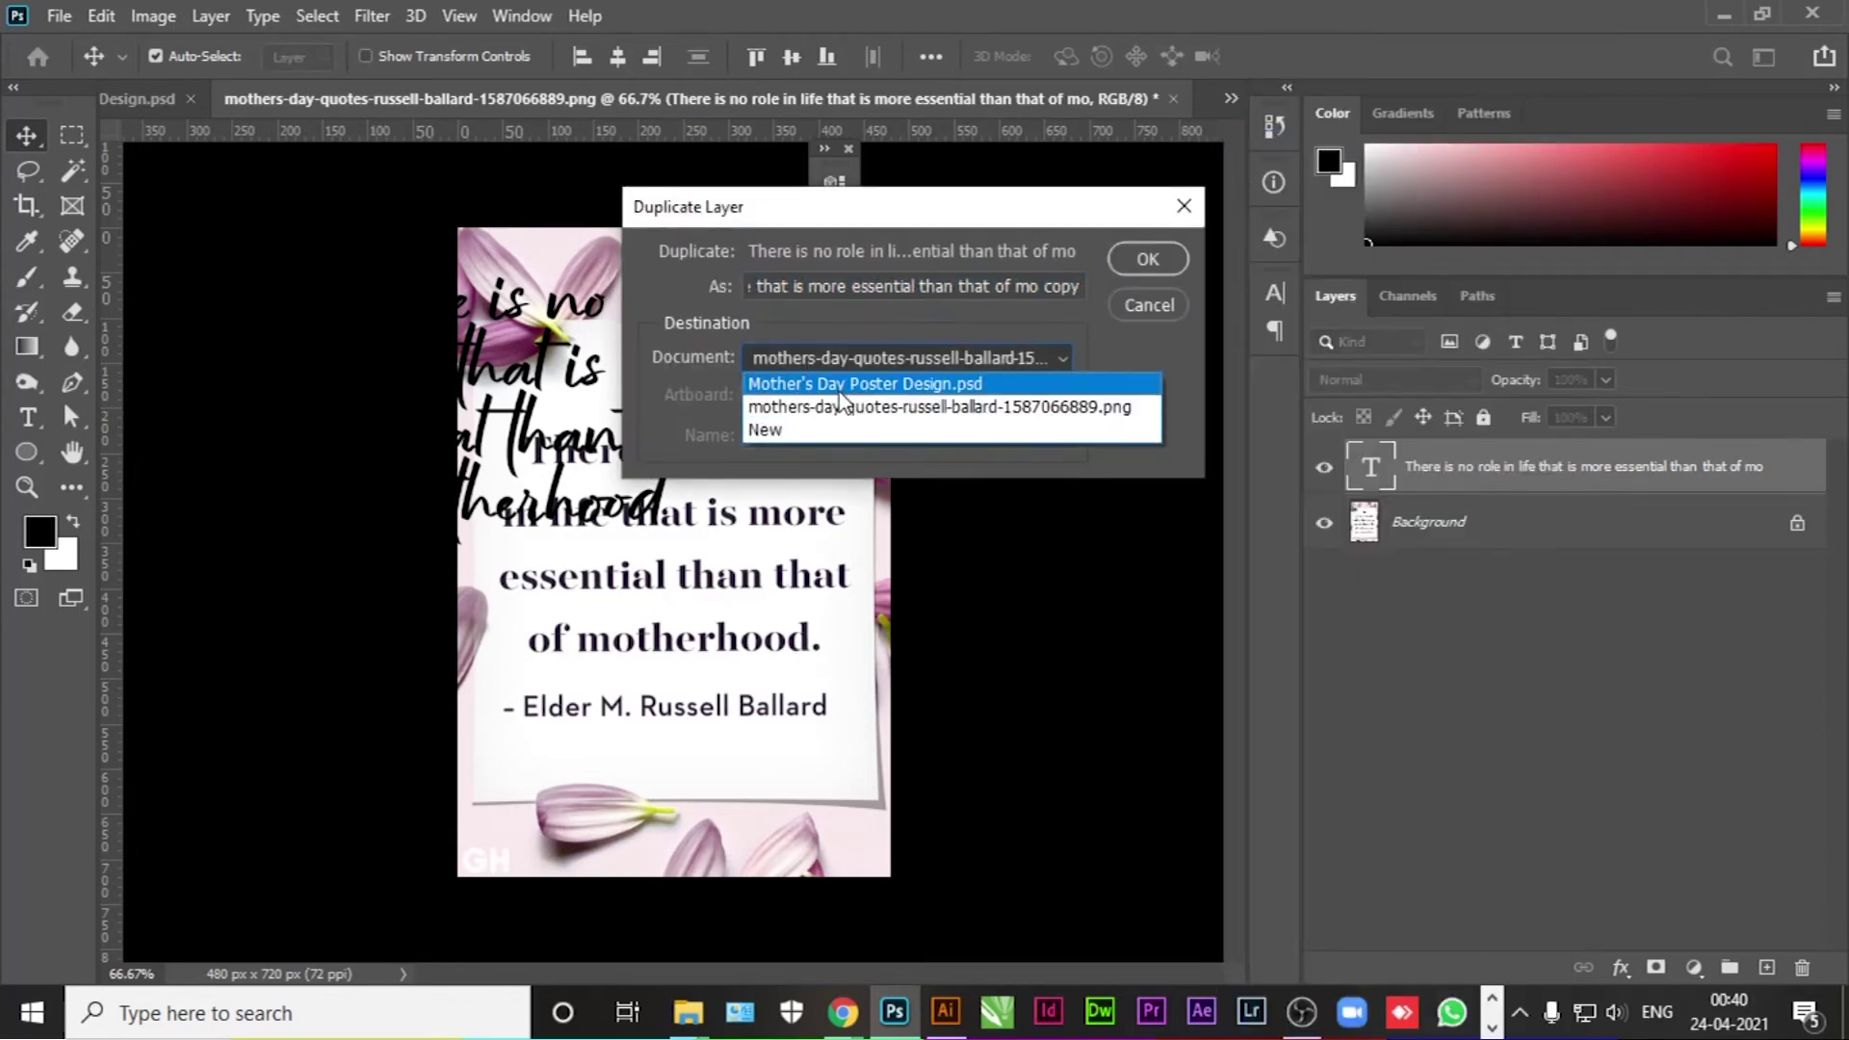
pyautogui.click(1148, 270)
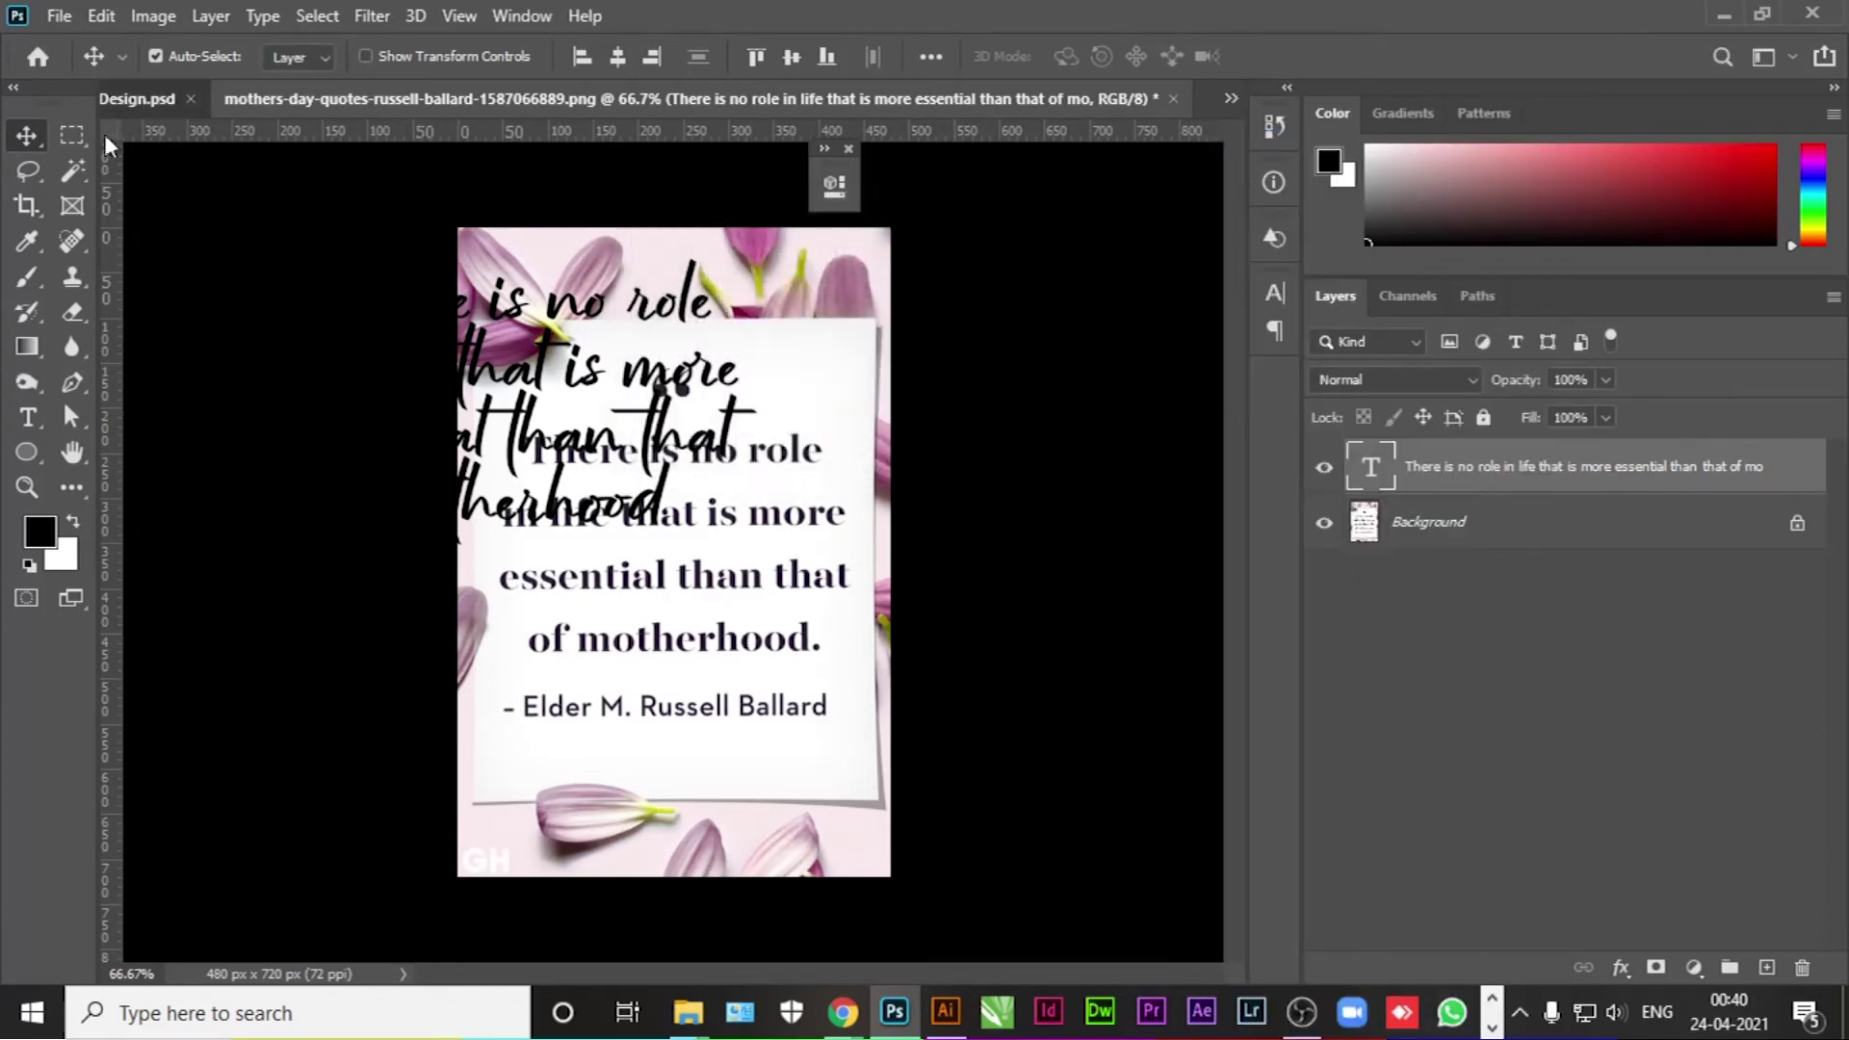
pyautogui.click(140, 98)
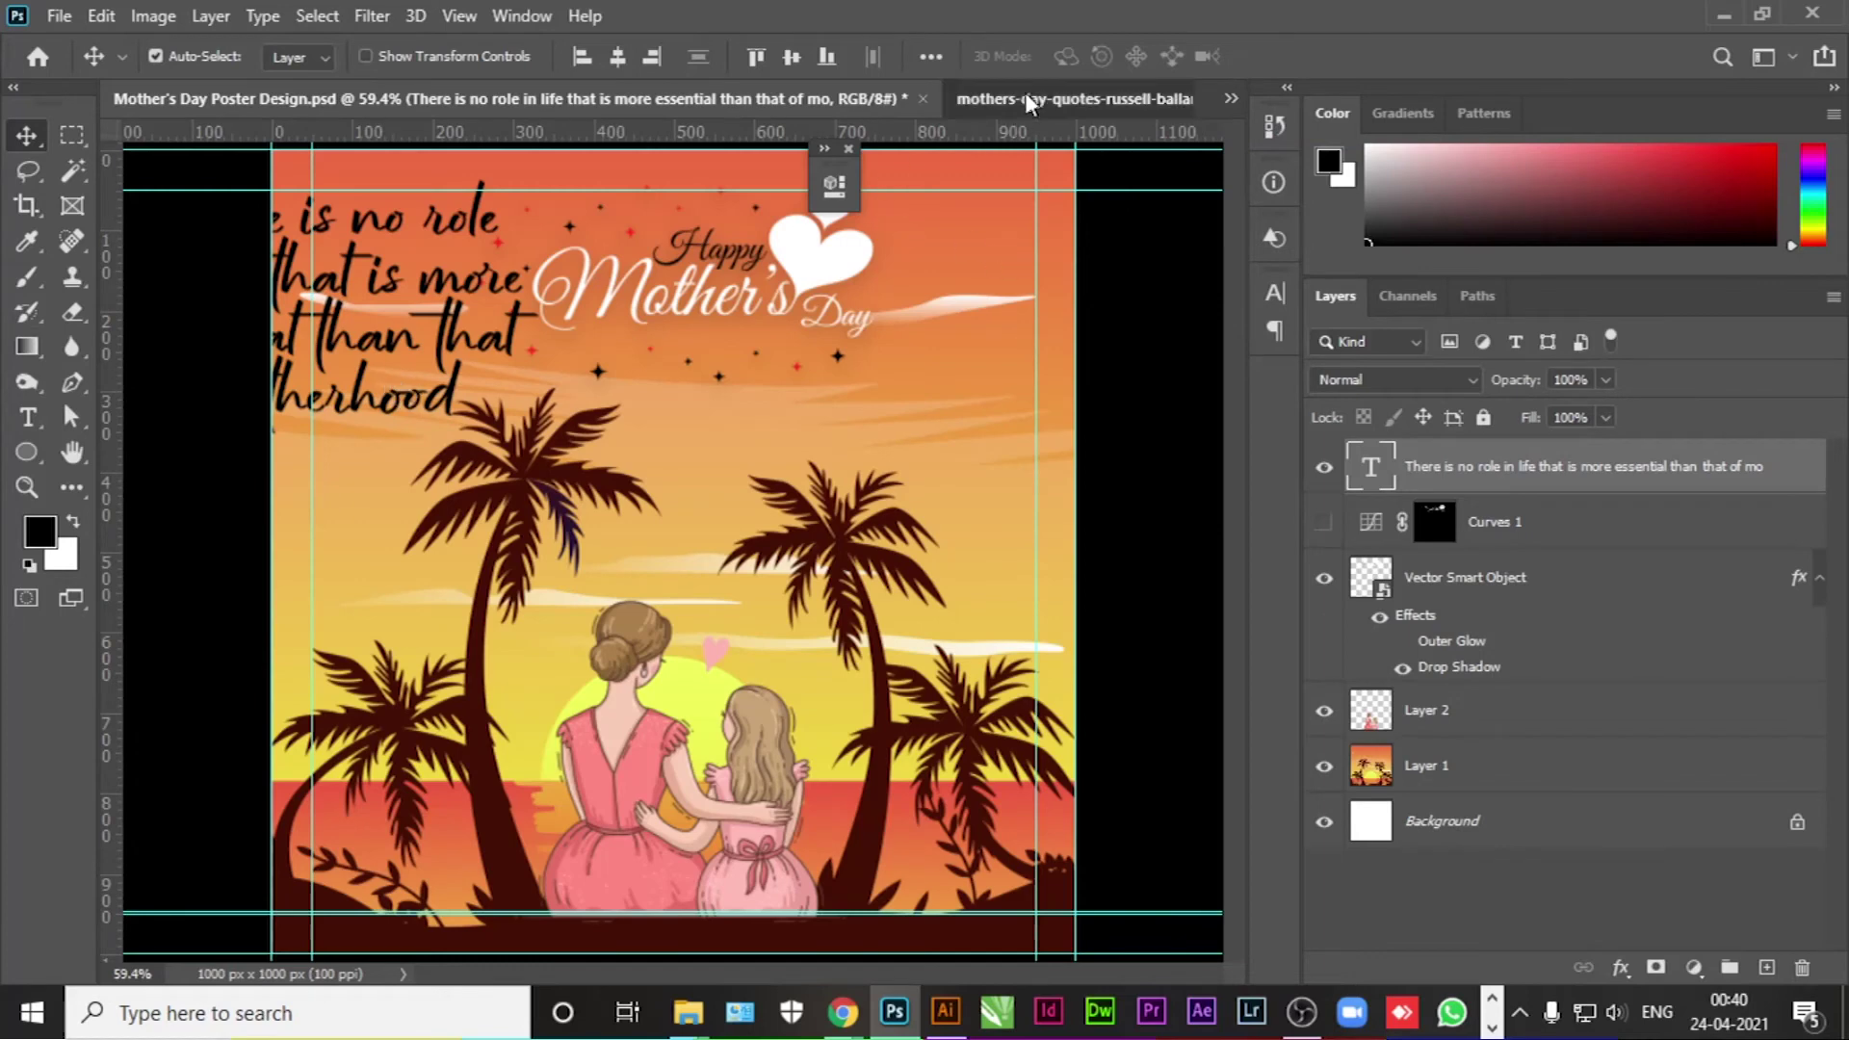
pyautogui.click(1025, 96)
pyautogui.click(1173, 99)
pyautogui.click(900, 390)
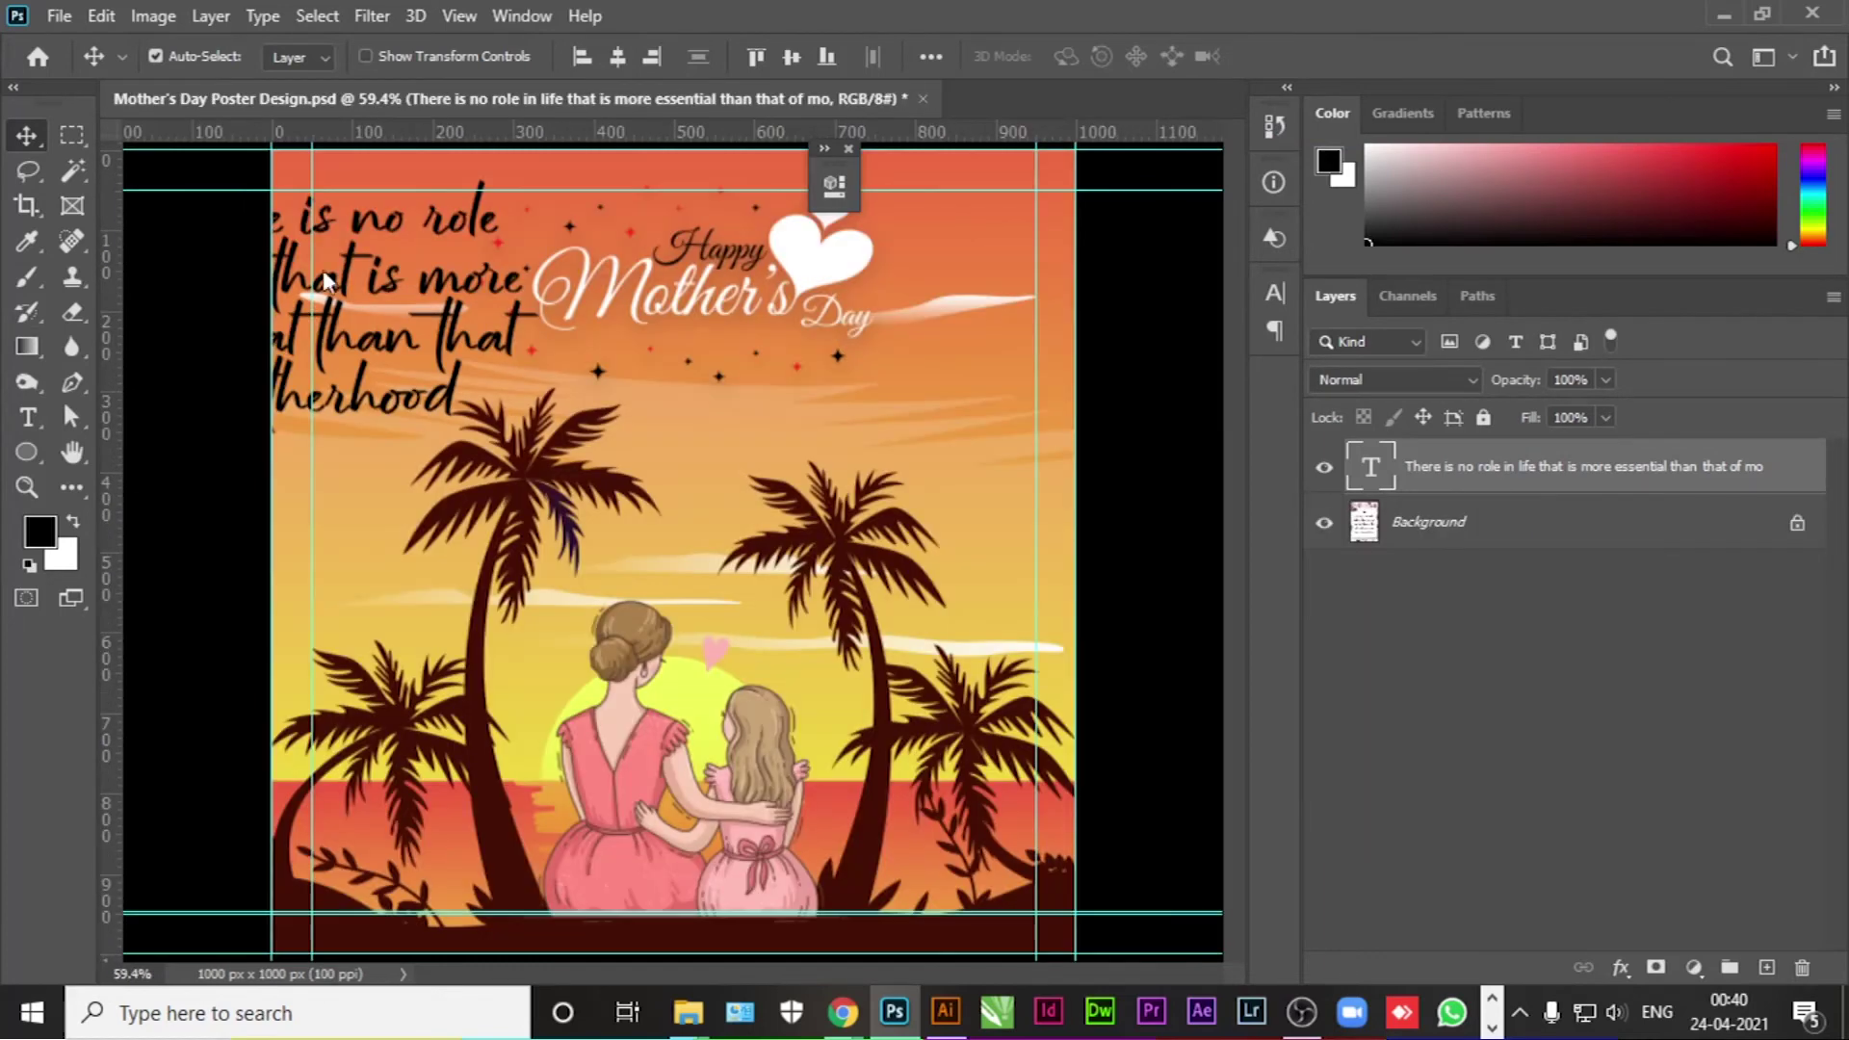
# Step: Centre the quote over the palms, then nudge it slightly left and down
pyautogui.moveTo(383, 352); pyautogui.dragTo(743, 525)
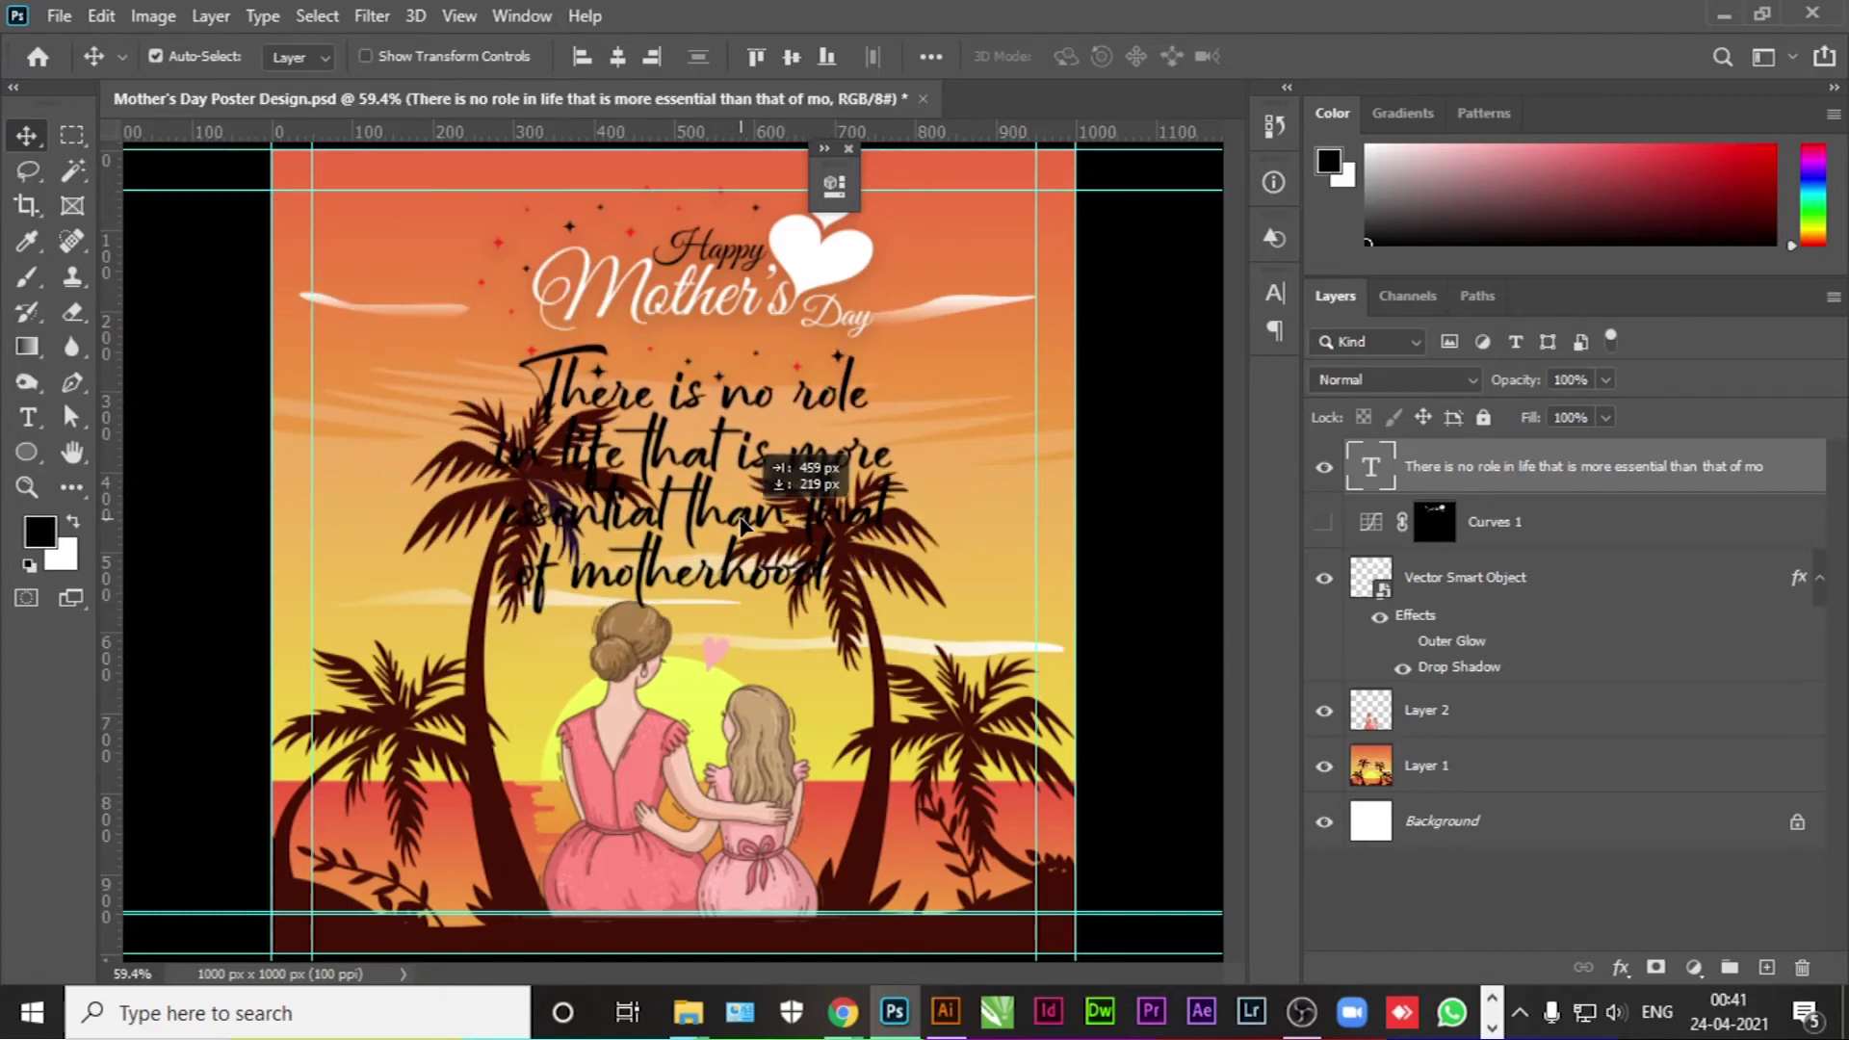
pyautogui.moveTo(743, 525); pyautogui.dragTo(740, 526)
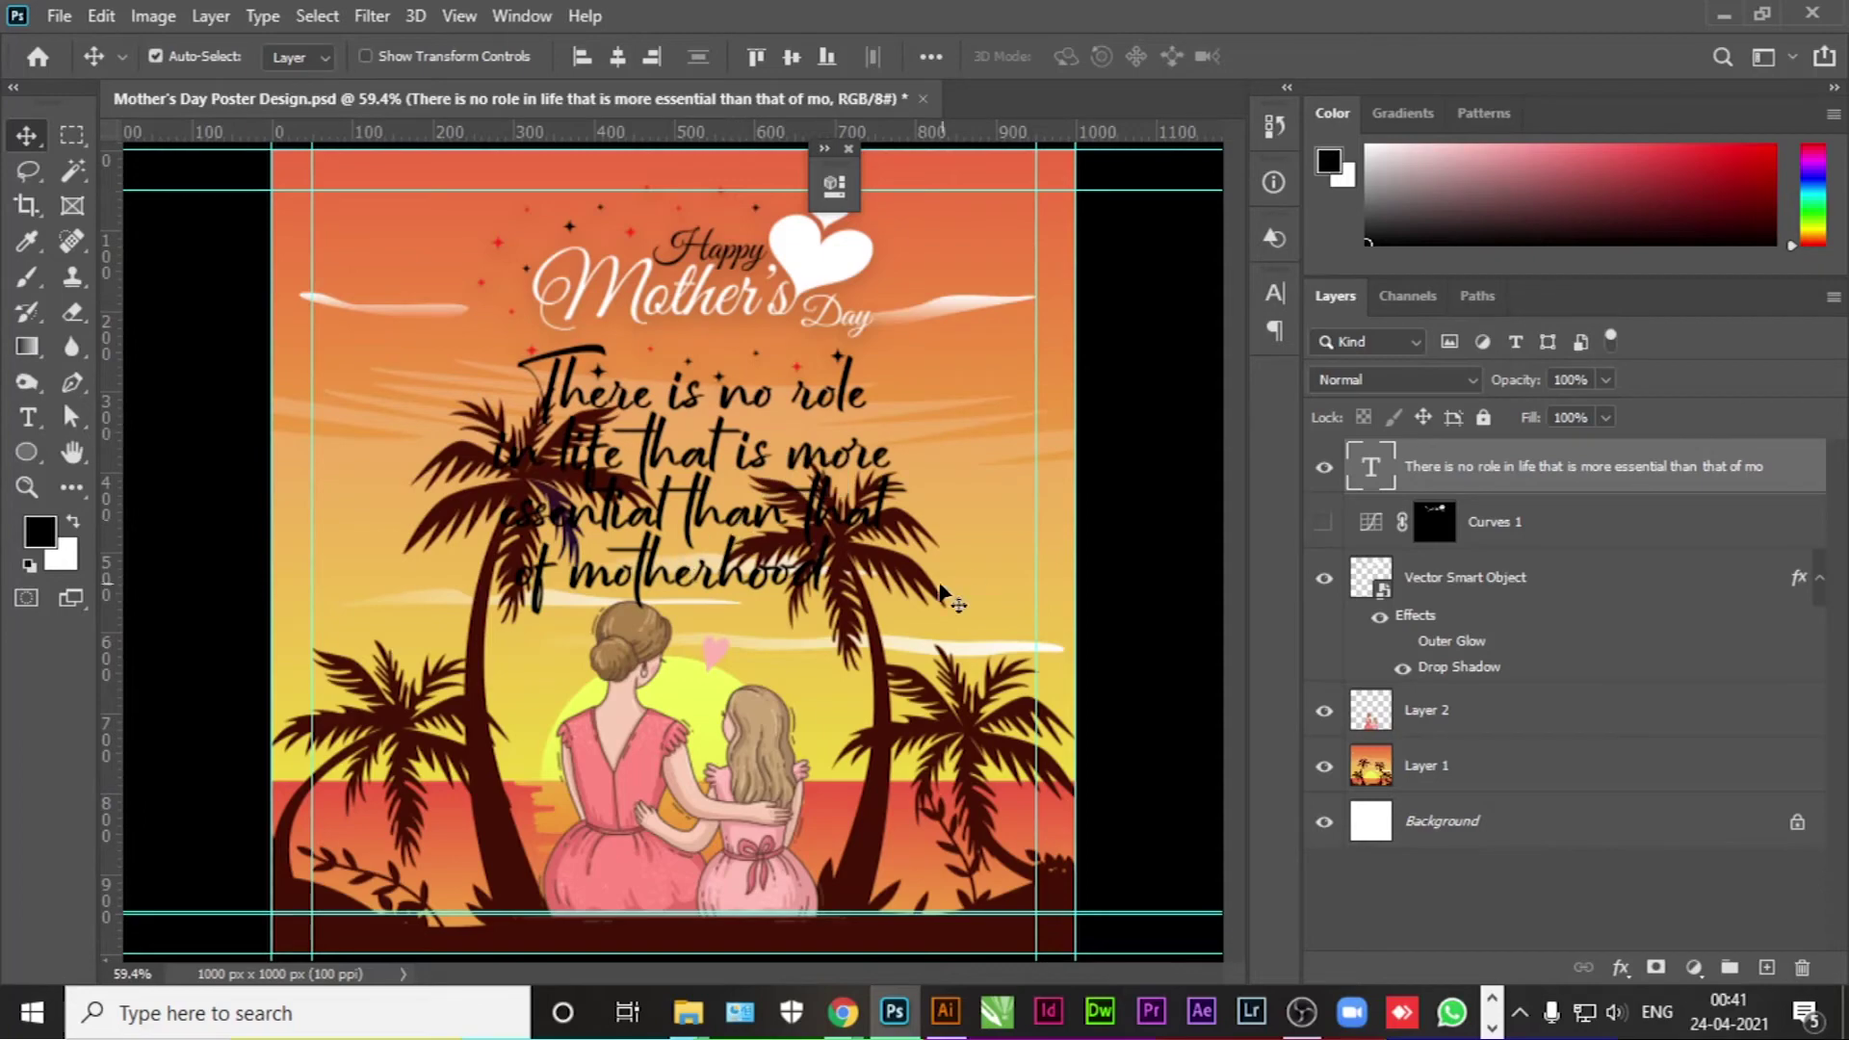
pyautogui.hotkey('ctrl', '-')
pyautogui.scroll(1, 1055, 615)
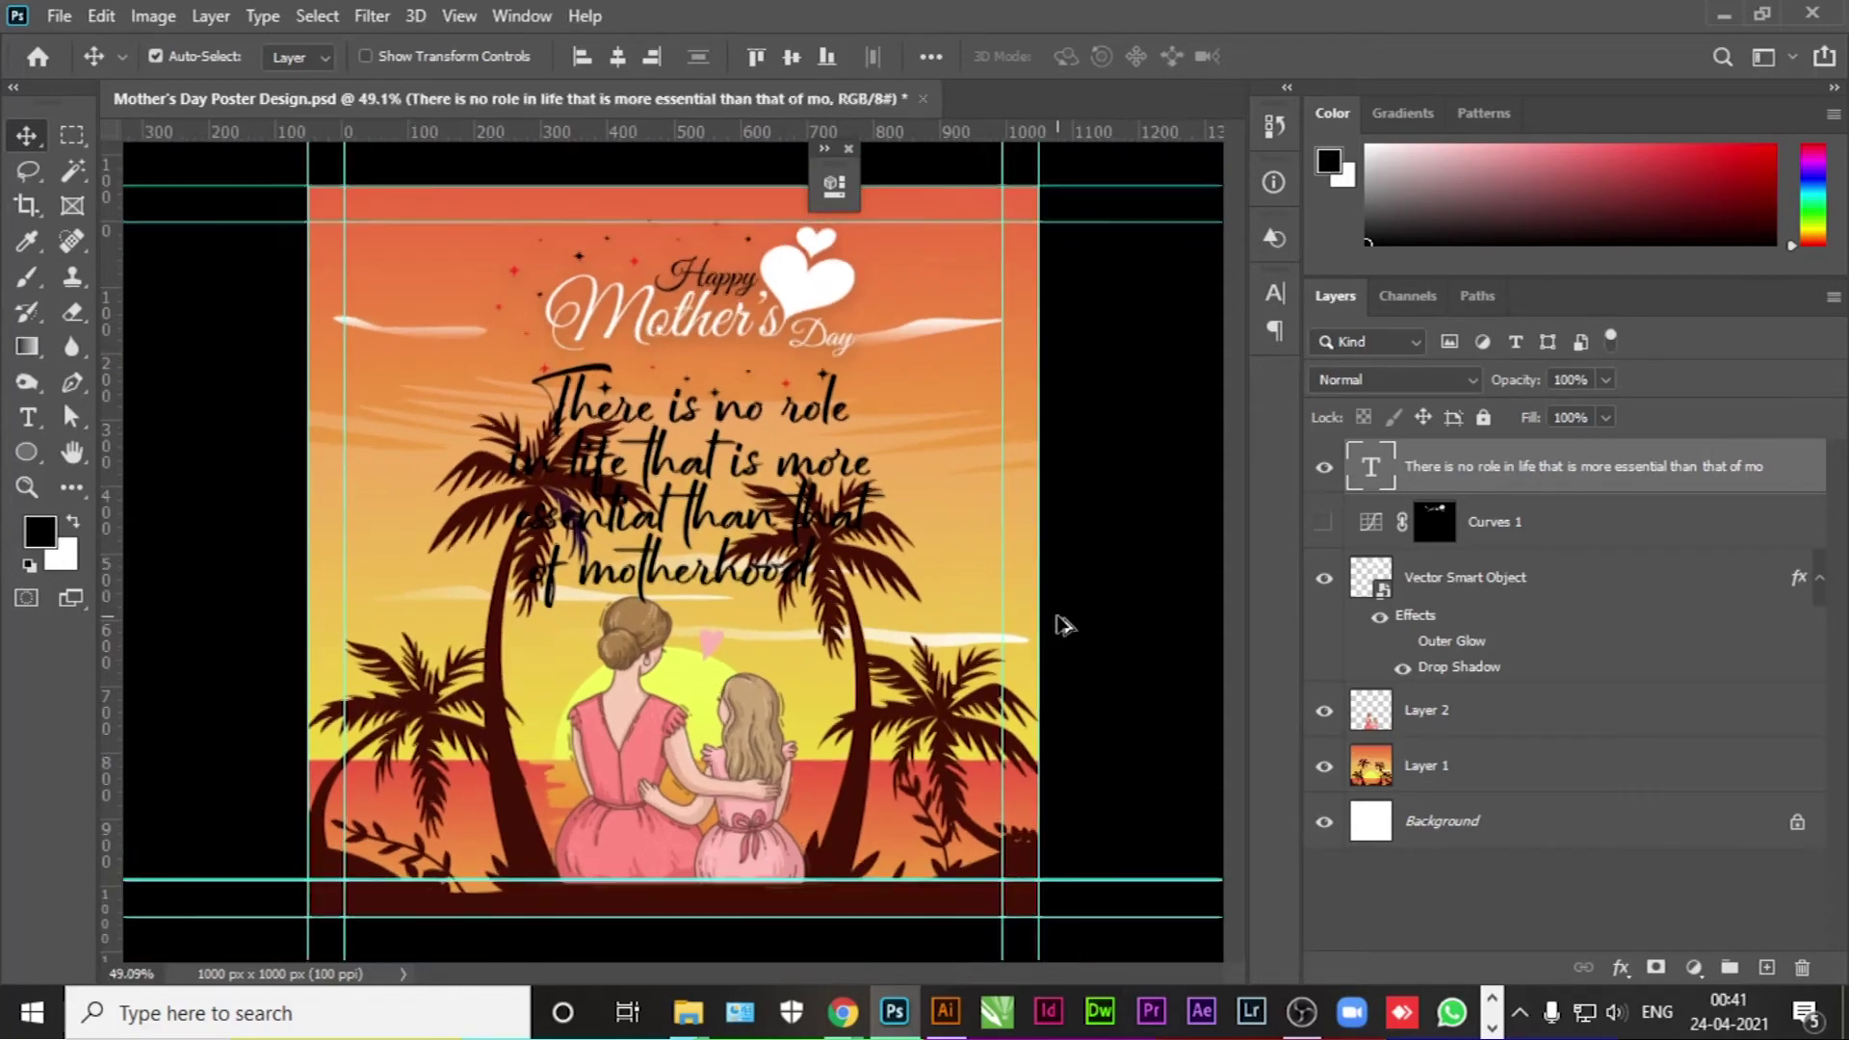
pyautogui.scroll(1, 1056, 615)
pyautogui.scroll(1, 1055, 615)
pyautogui.hscroll(-1, 819, 636)
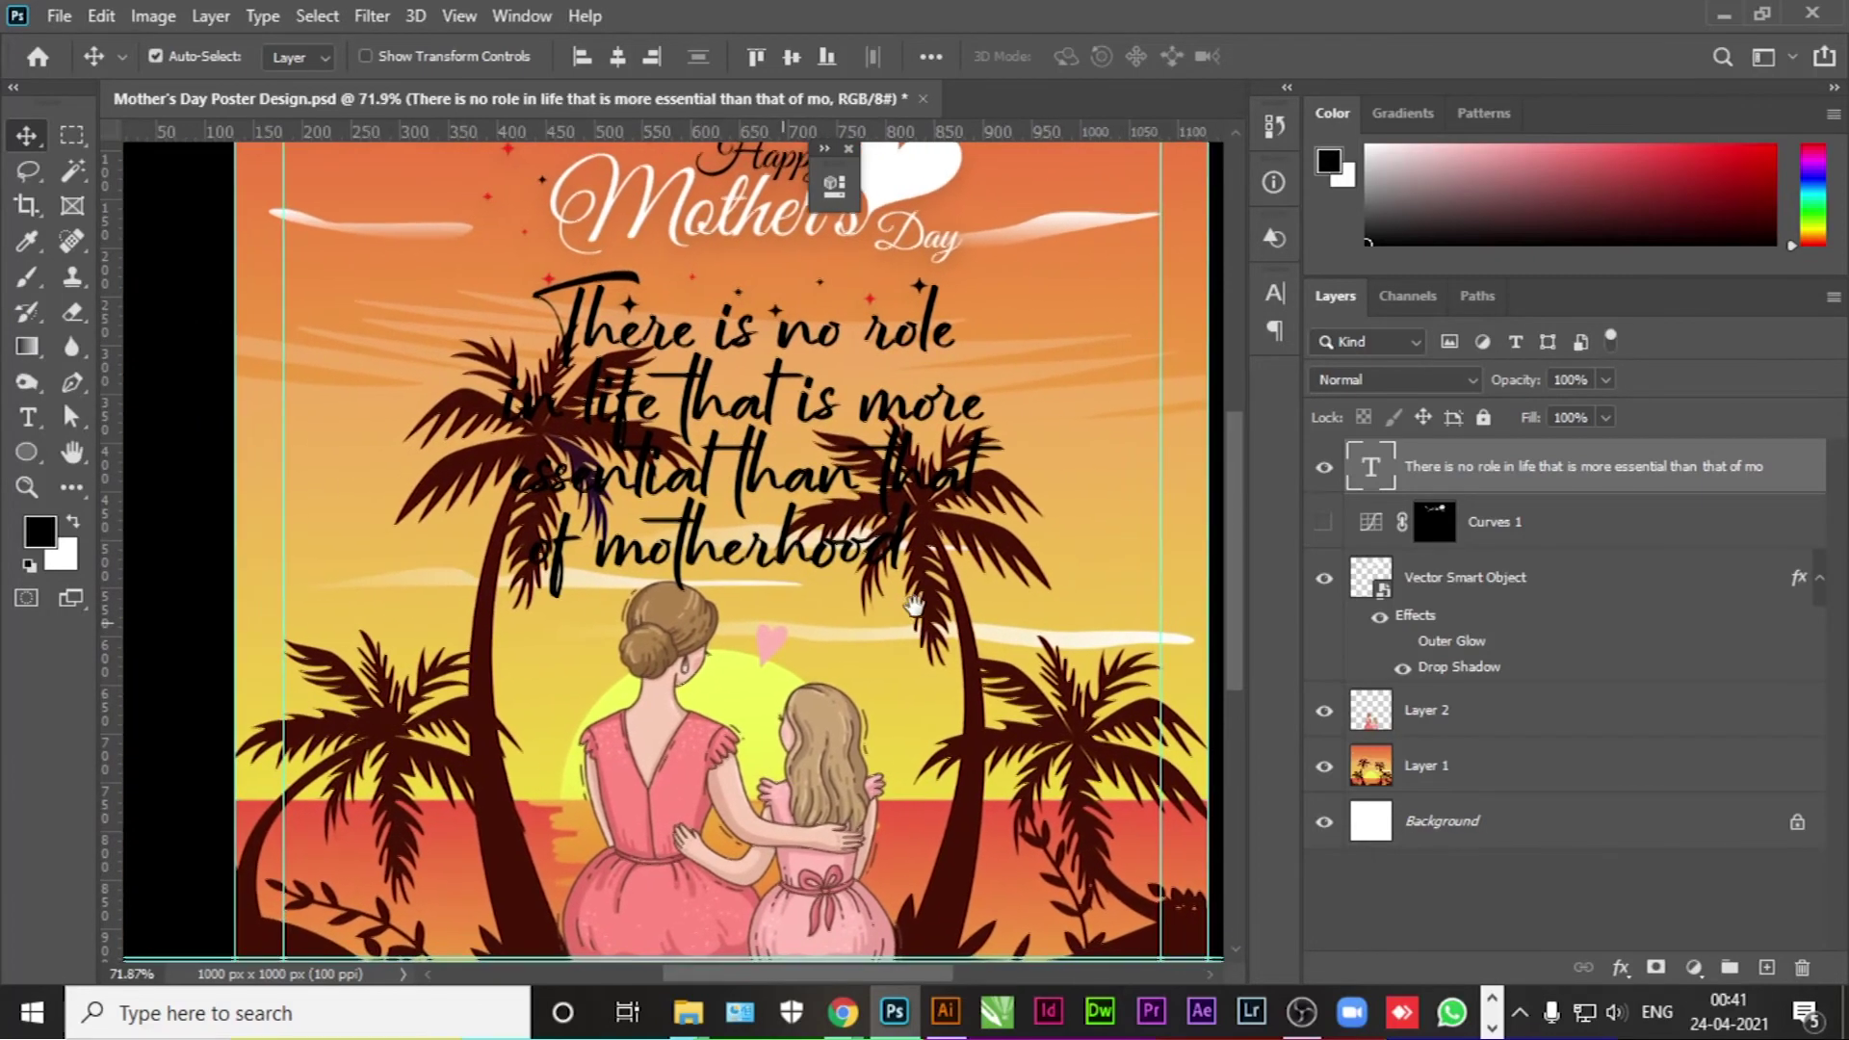
pyautogui.hscroll(-1, 790, 539)
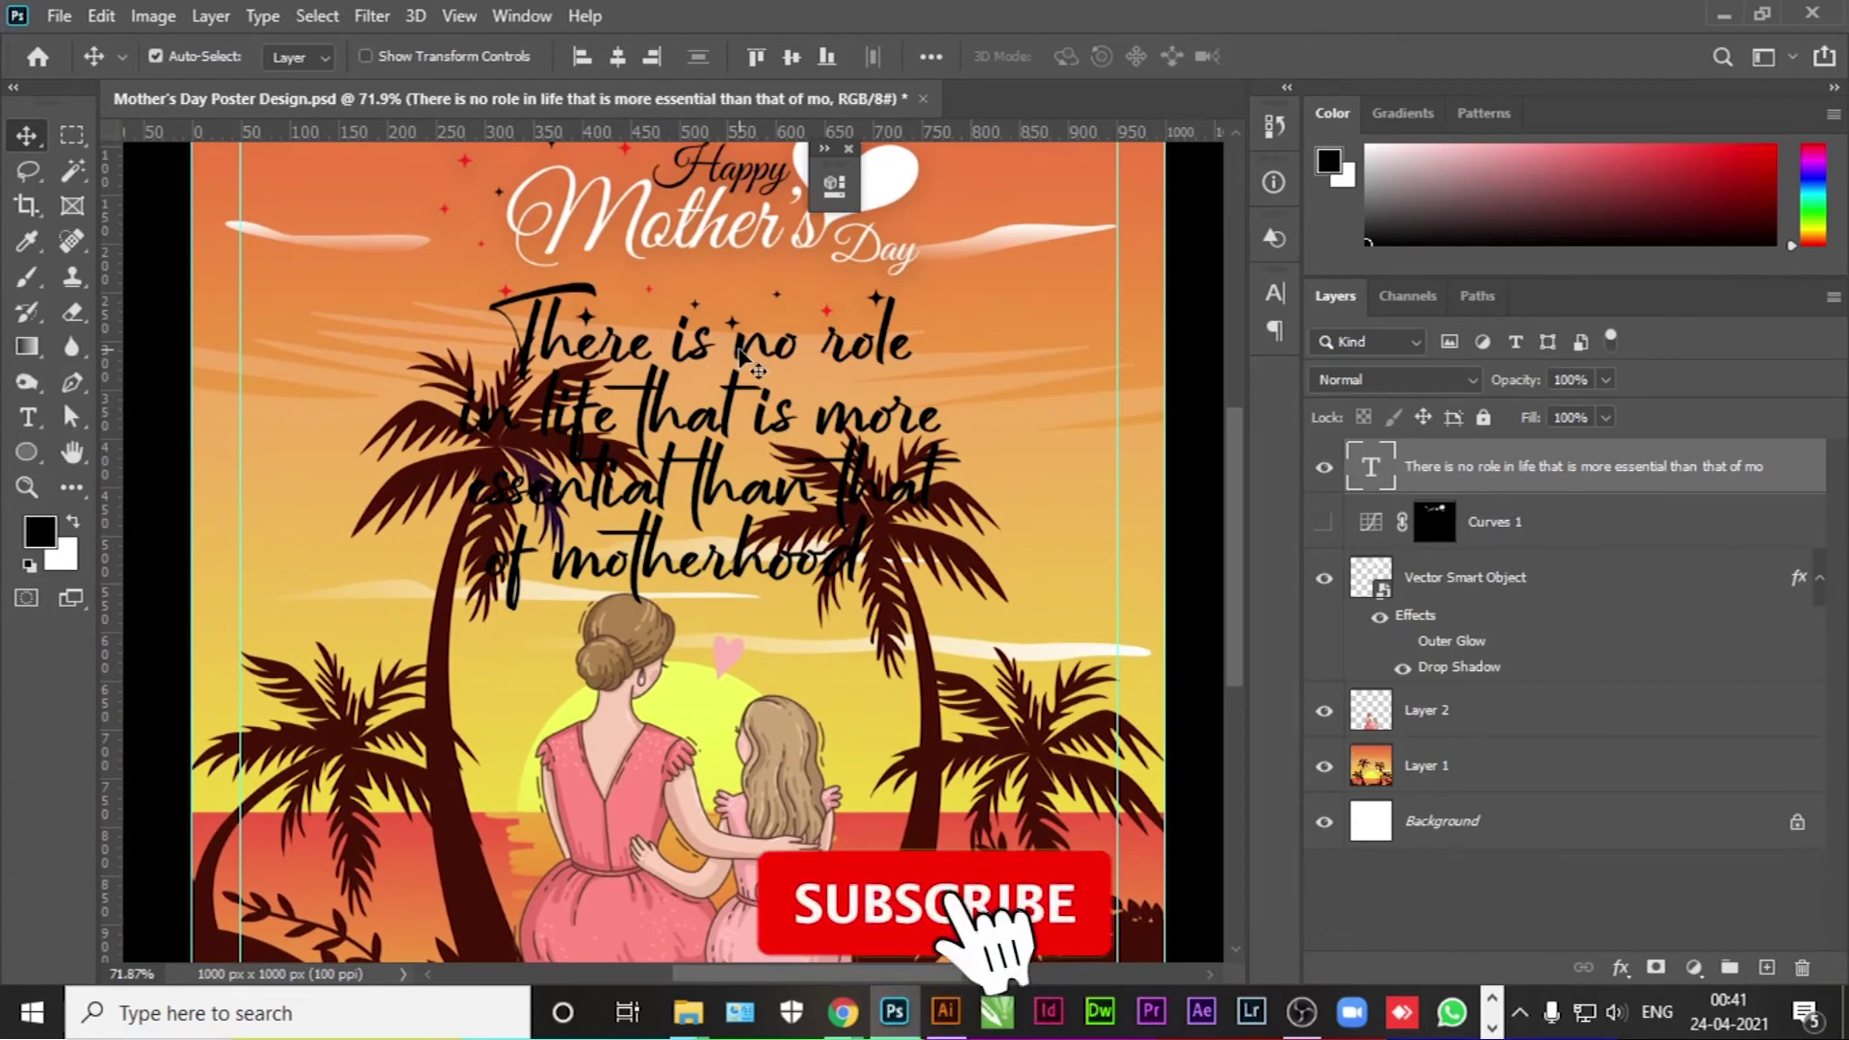
pyautogui.moveTo(738, 350); pyautogui.dragTo(735, 359)
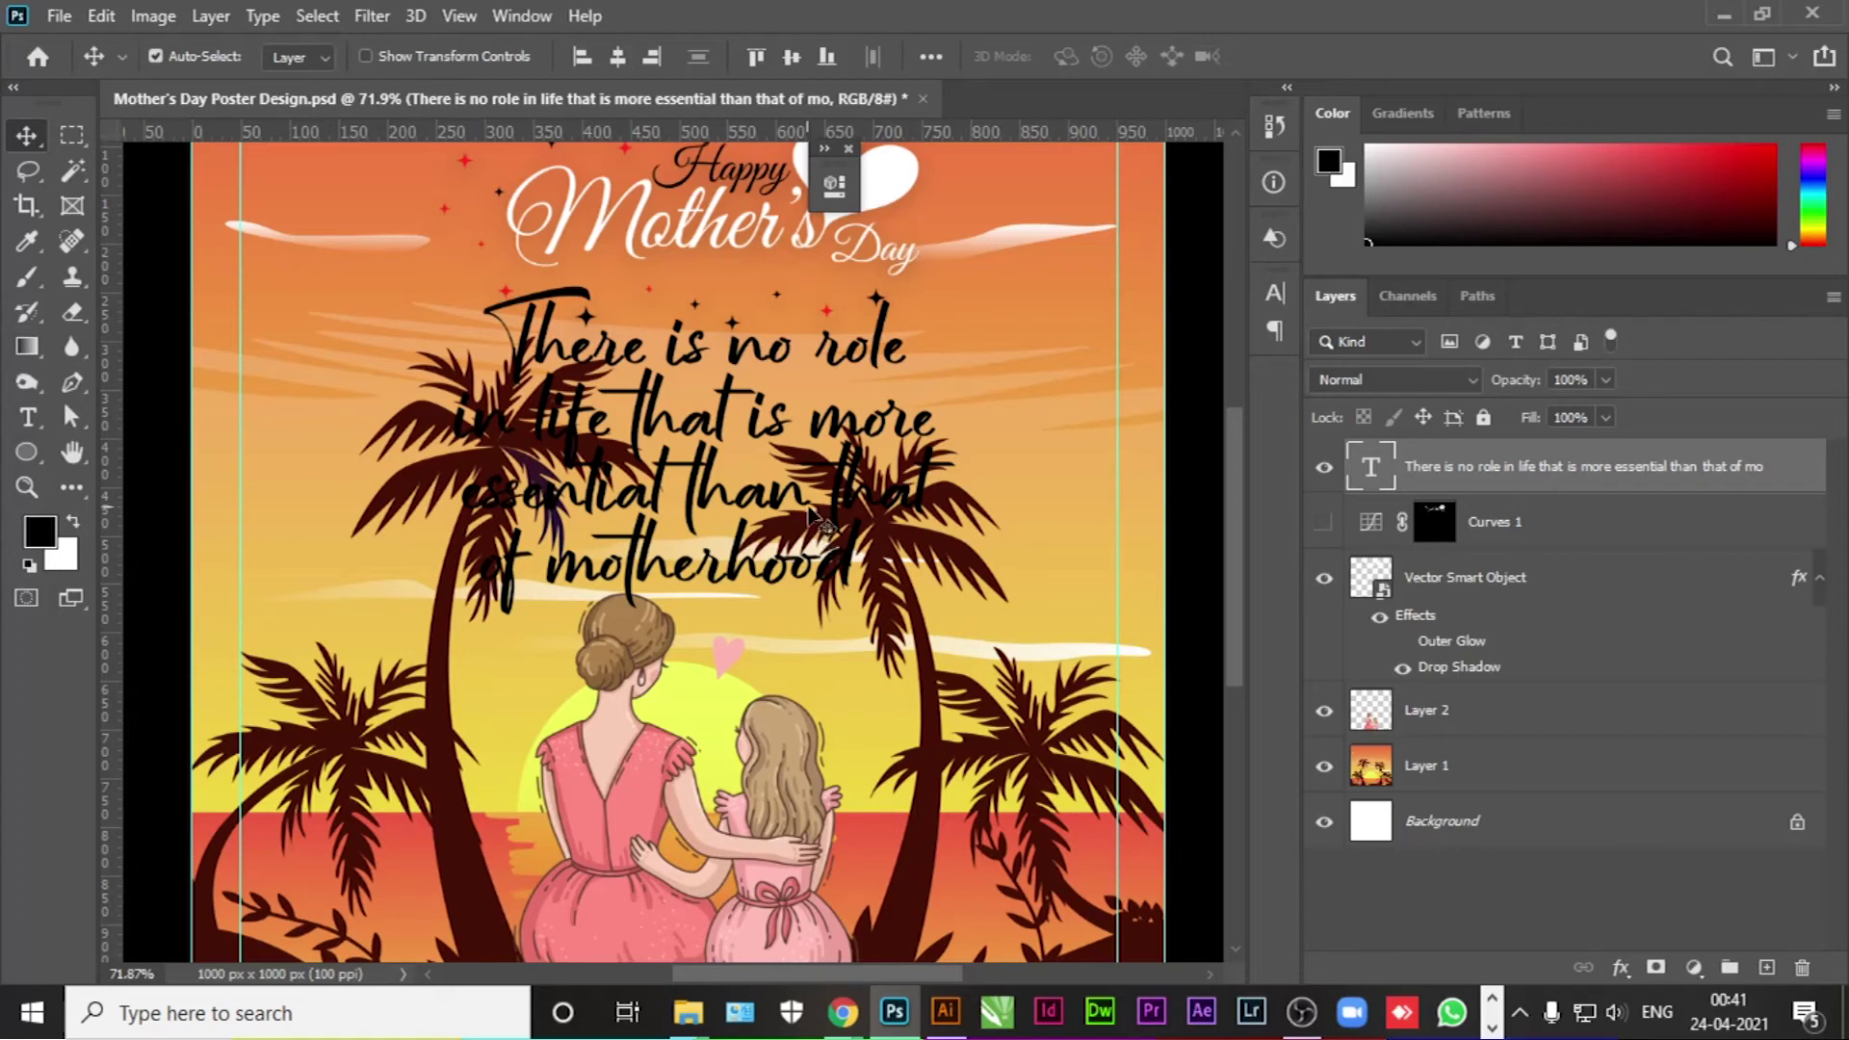
pyautogui.click(946, 1010)
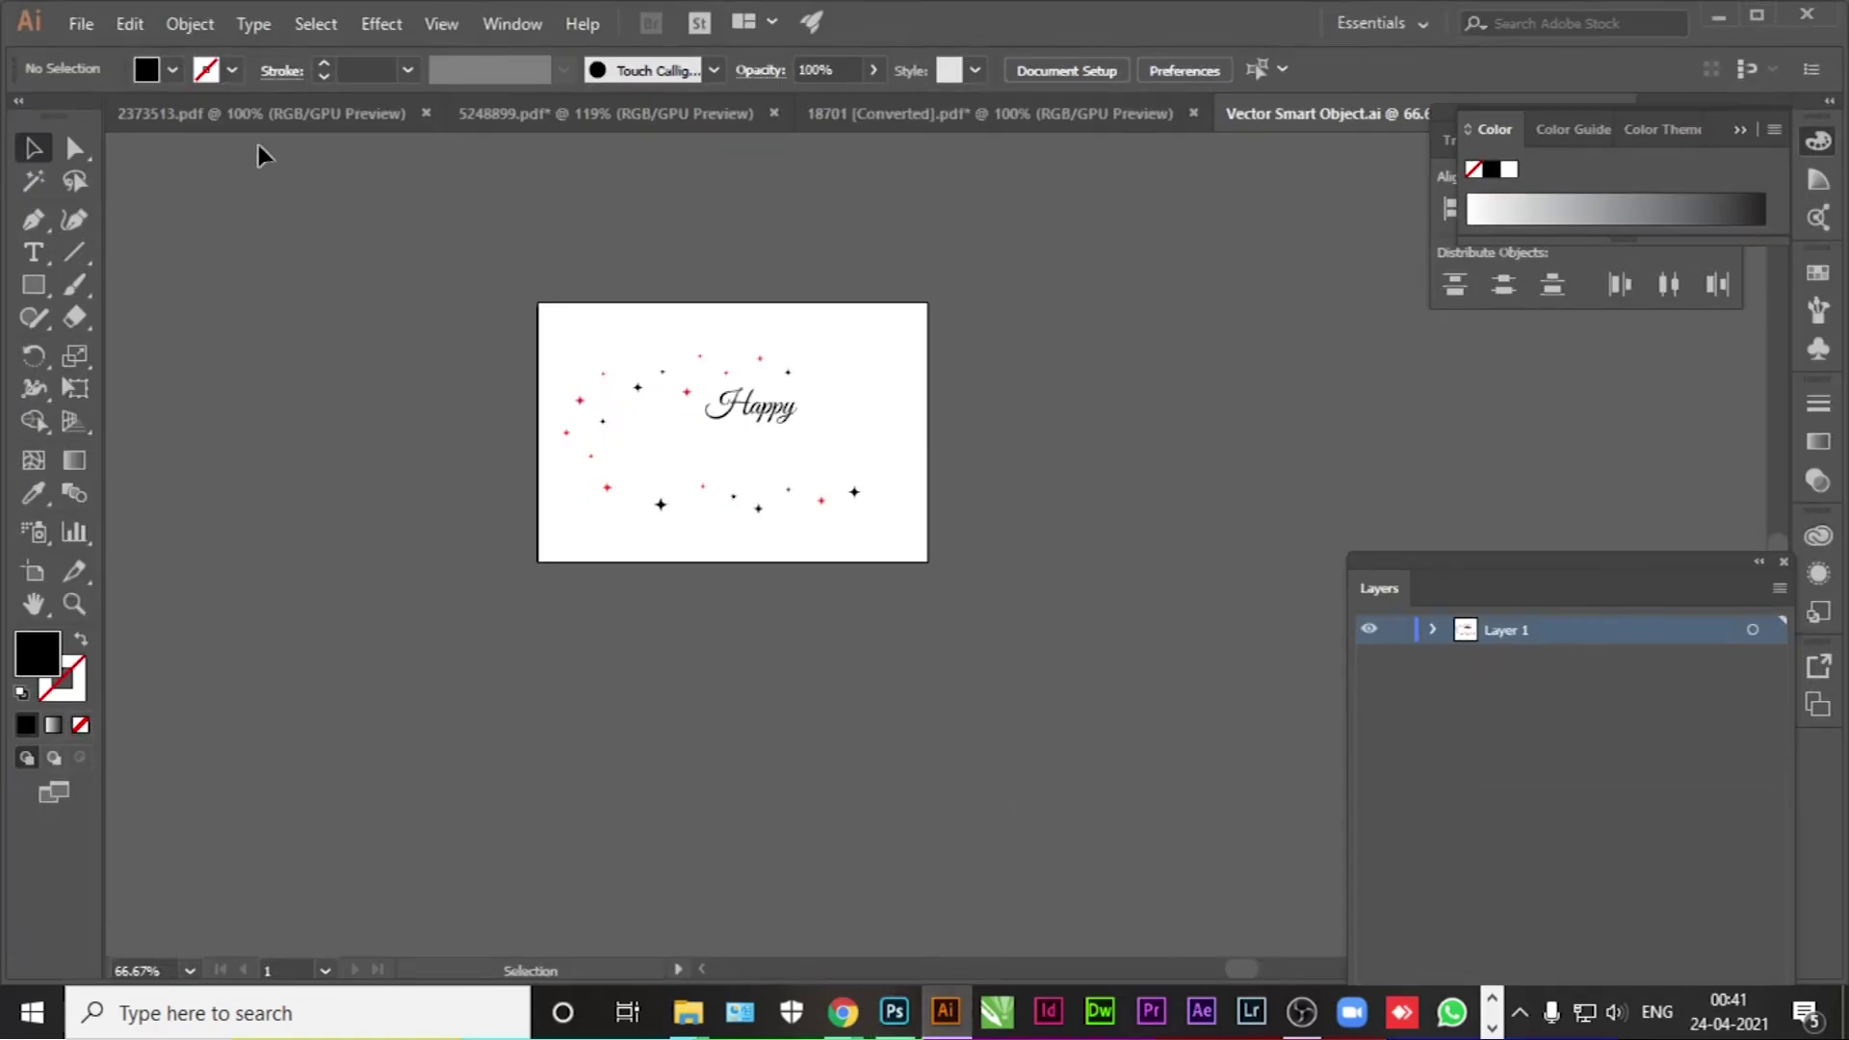
pyautogui.click(256, 113)
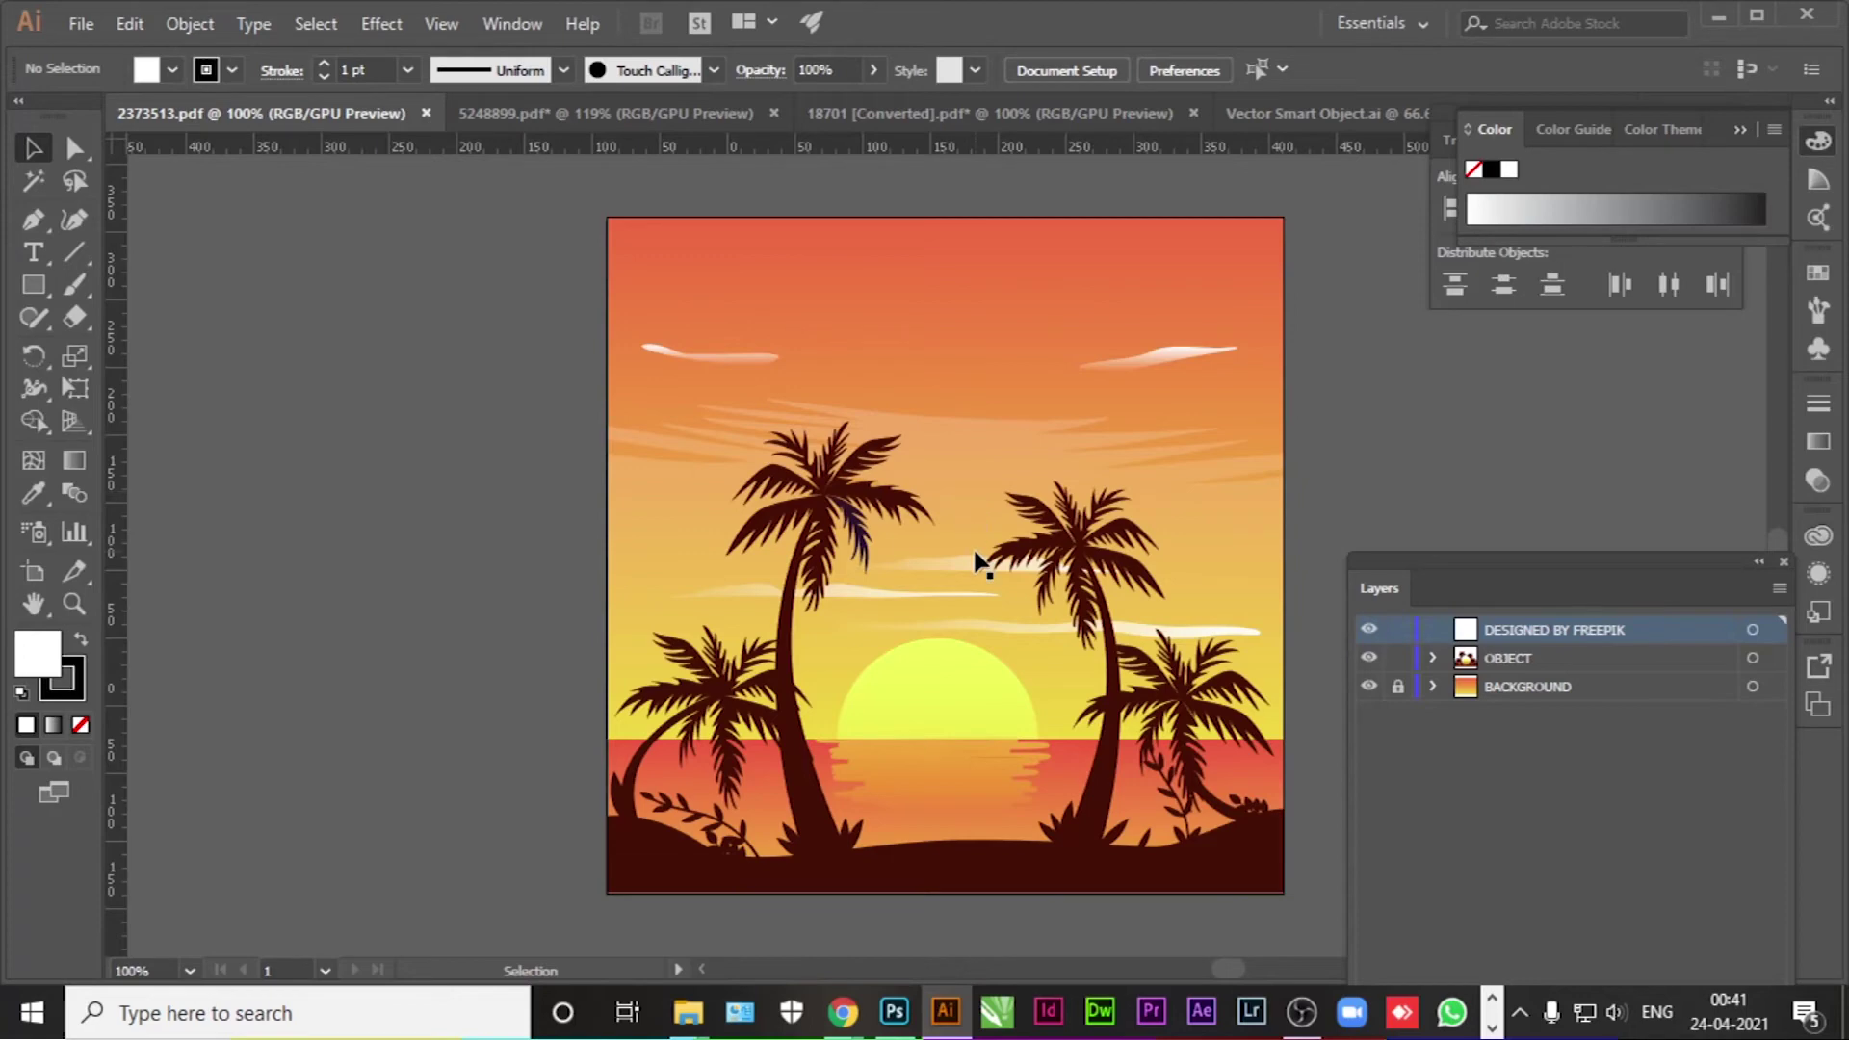
pyautogui.click(895, 1011)
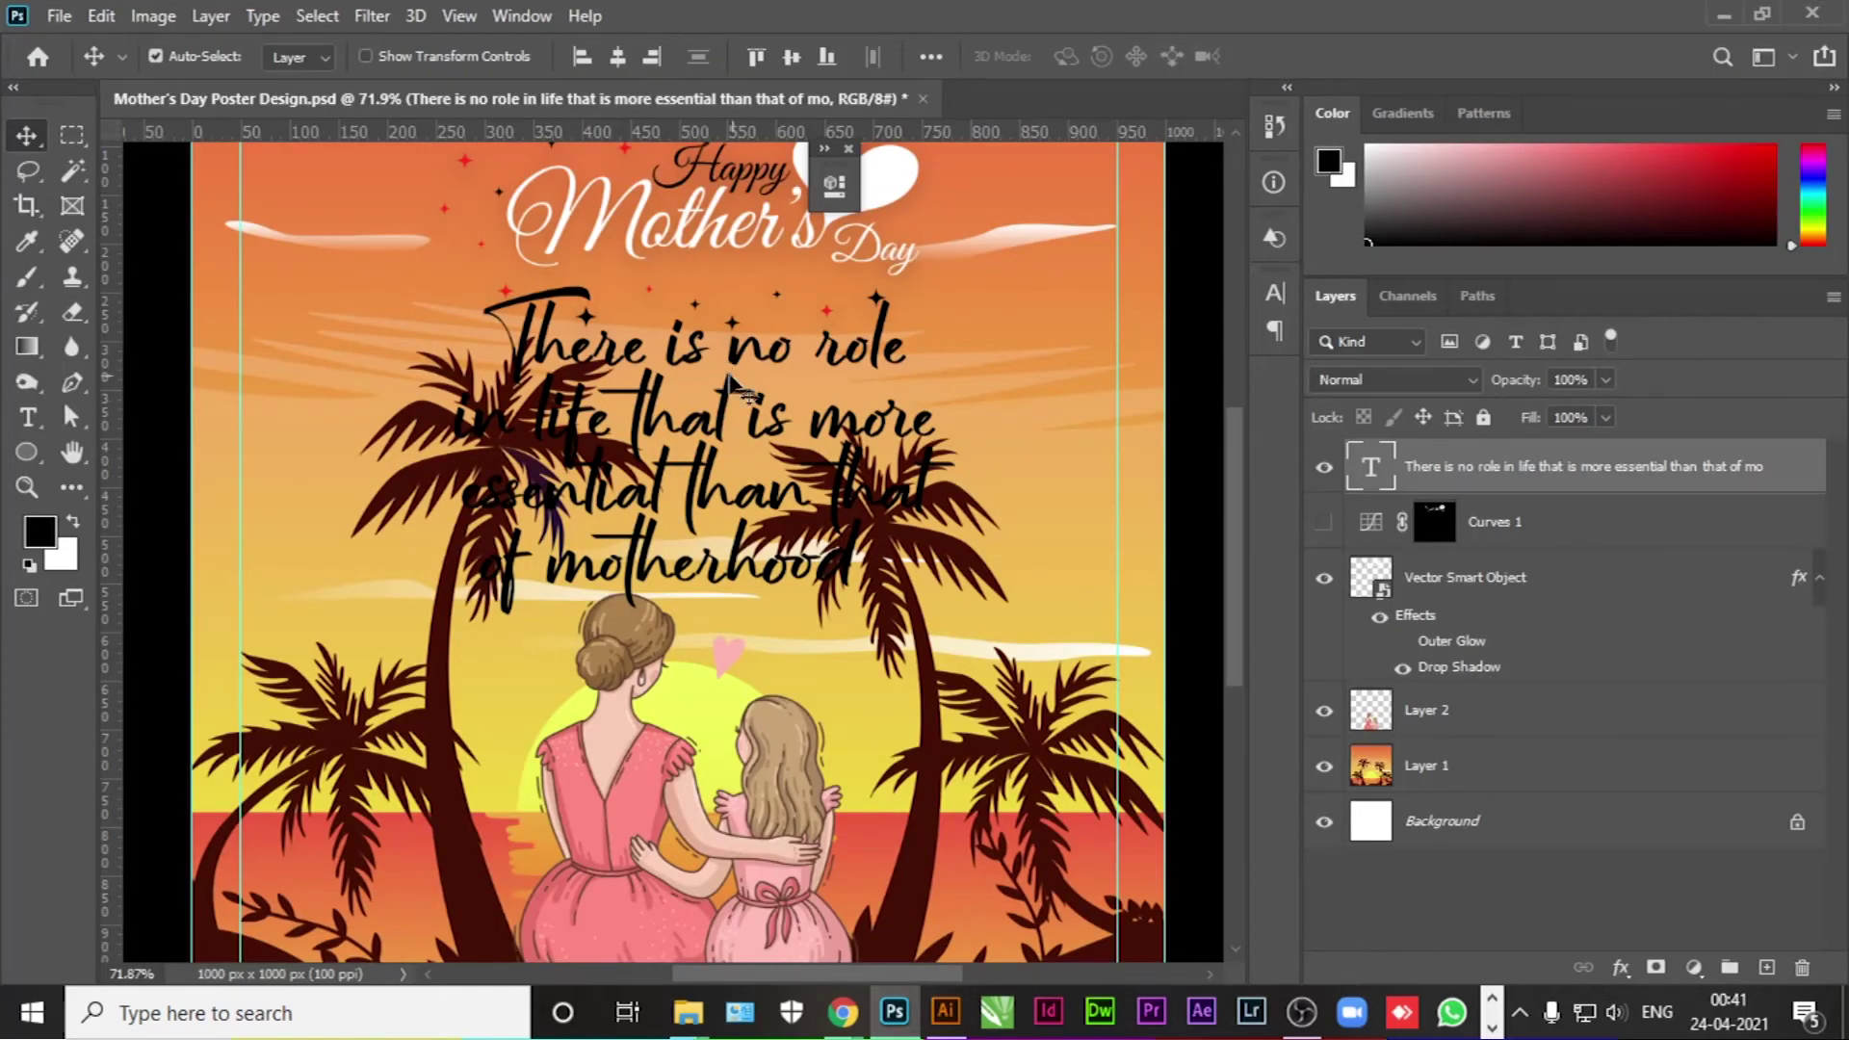
pyautogui.click(946, 1011)
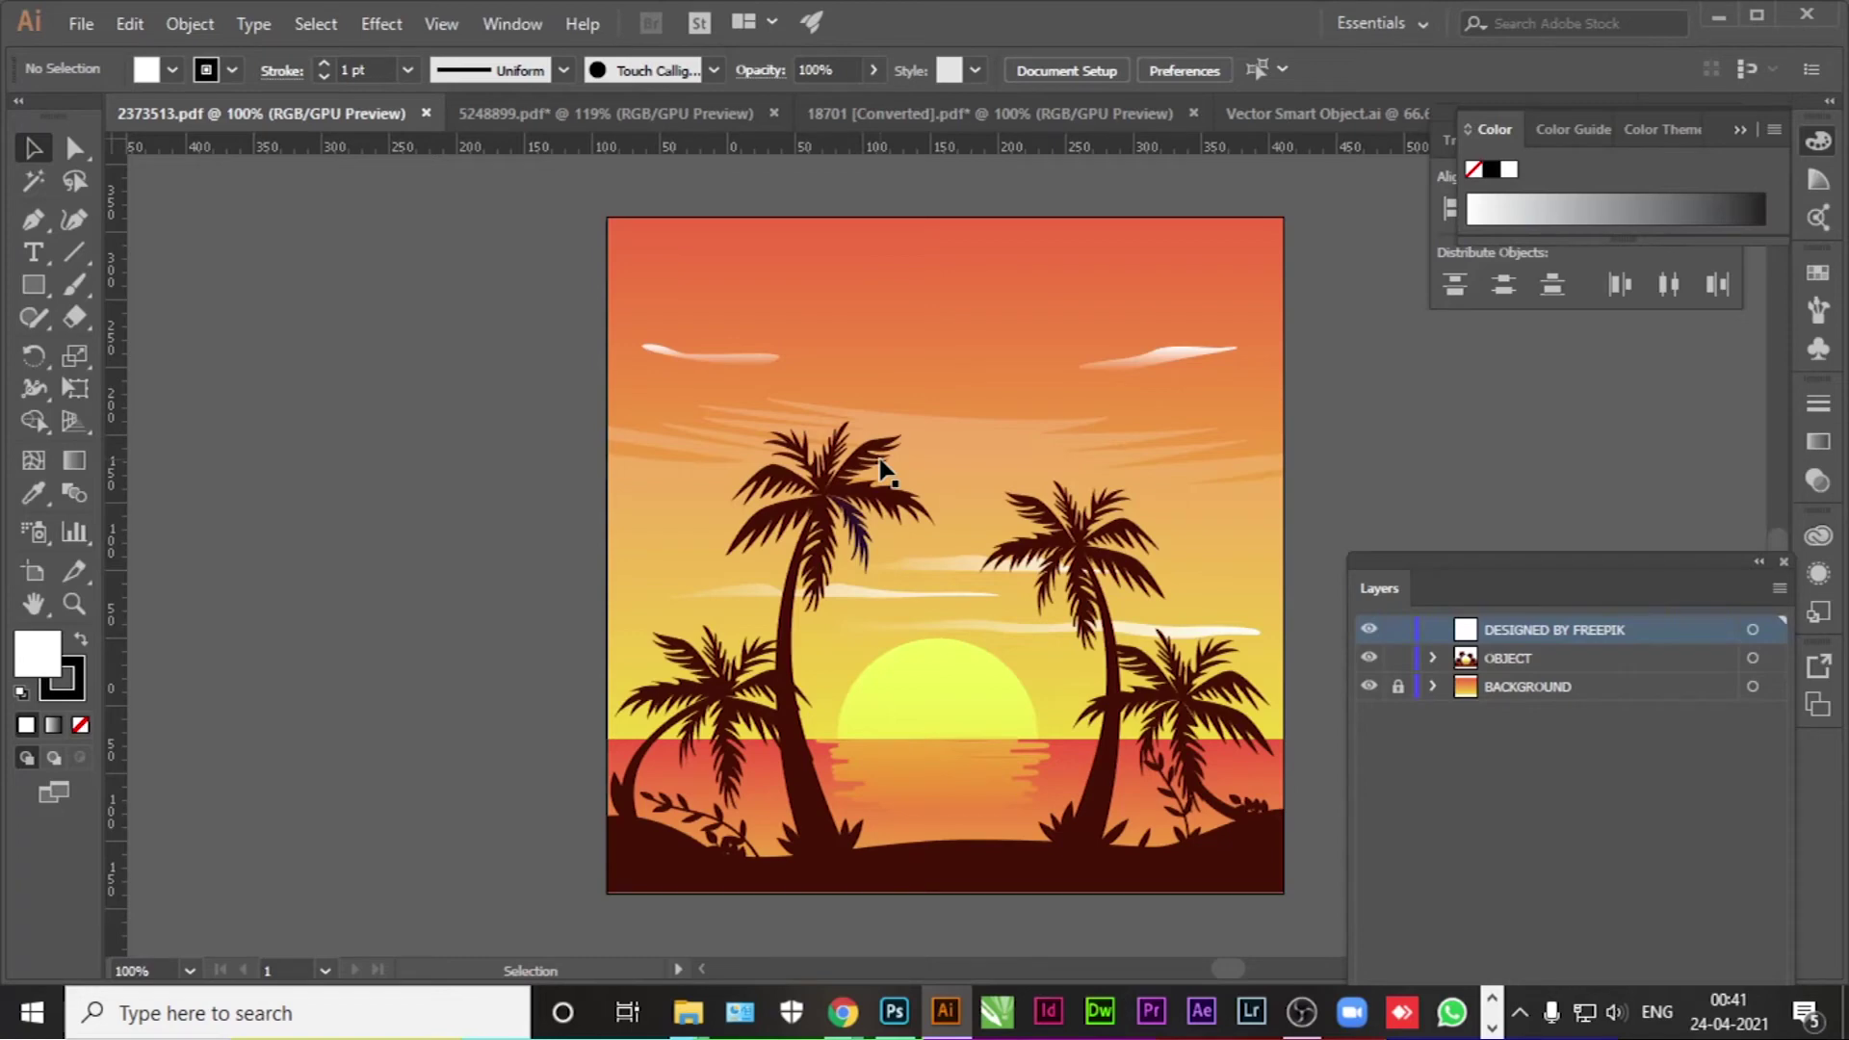
pyautogui.click(894, 1011)
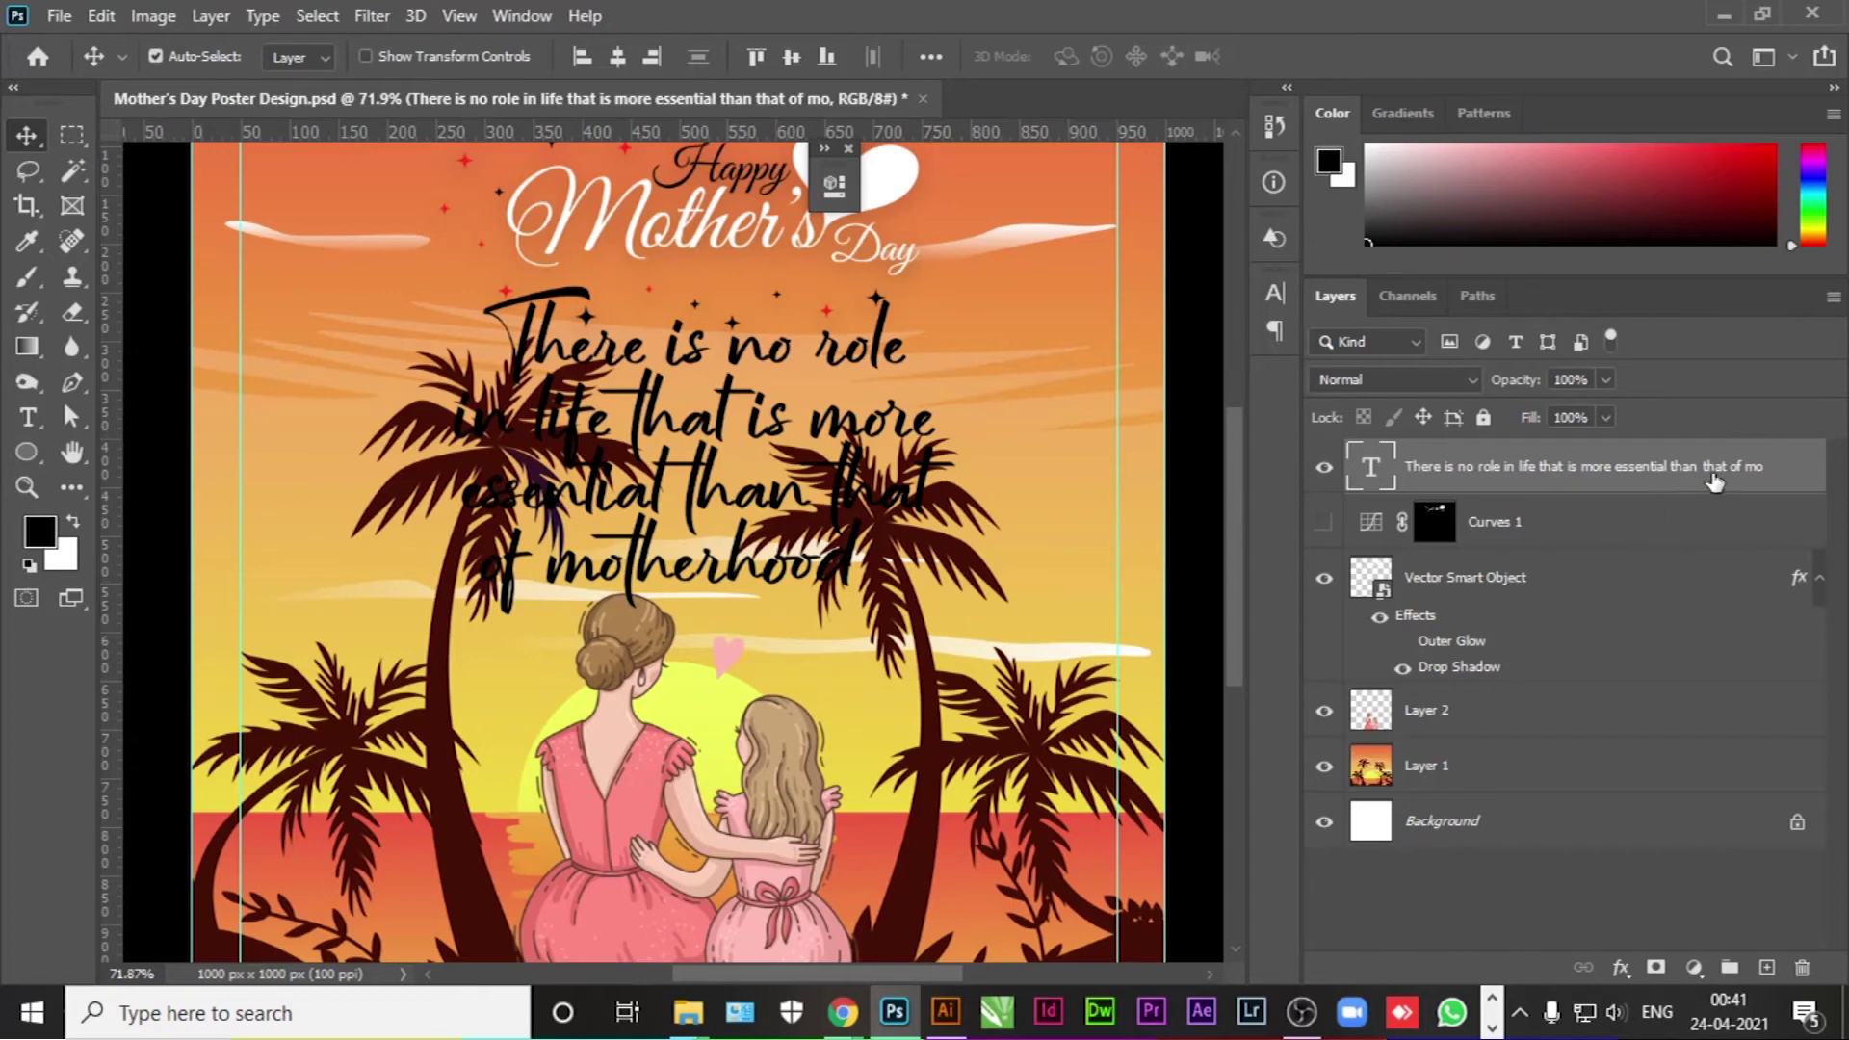
pyautogui.doubleClick(1788, 476)
# Step: Add a white Stroke of about 7 px around the quote text layer
pyautogui.press('Return')
pyautogui.doubleClick(1635, 541)
pyautogui.moveTo(895, 341); pyautogui.dragTo(1178, 309)
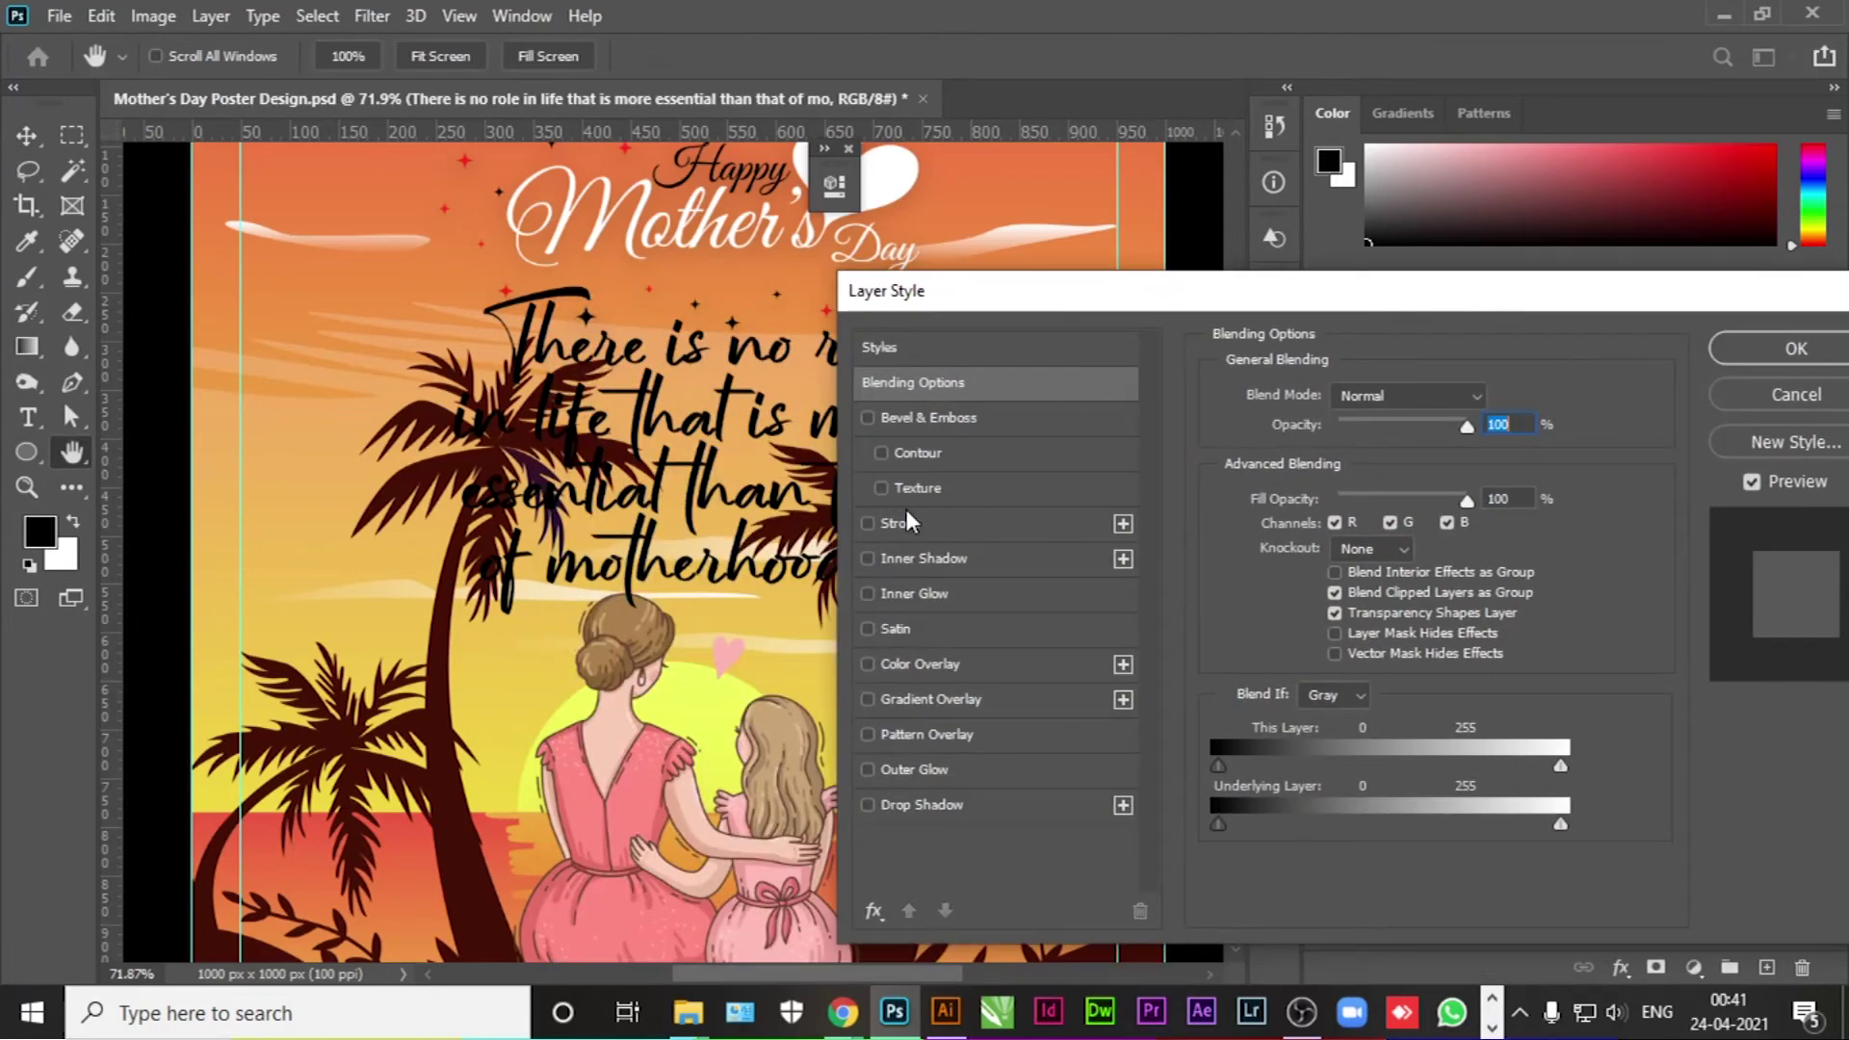
pyautogui.click(907, 534)
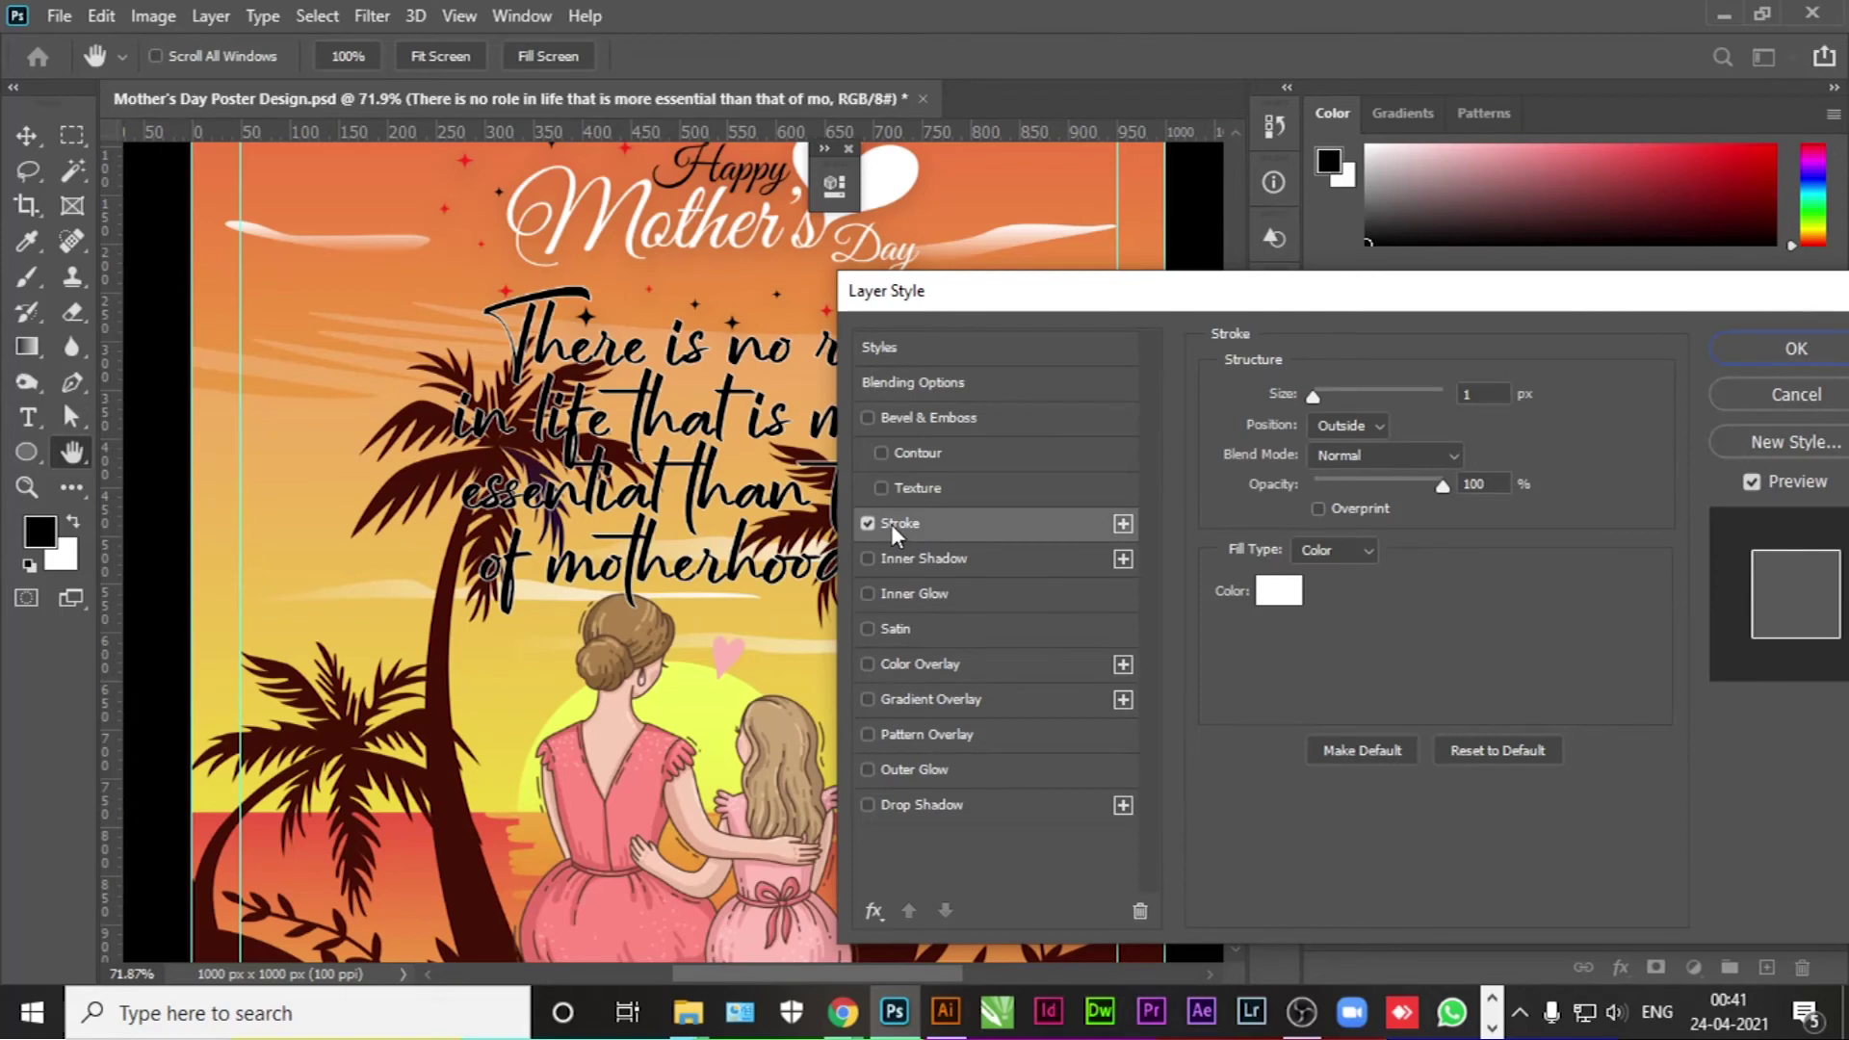
pyautogui.moveTo(1314, 397); pyautogui.dragTo(1320, 401)
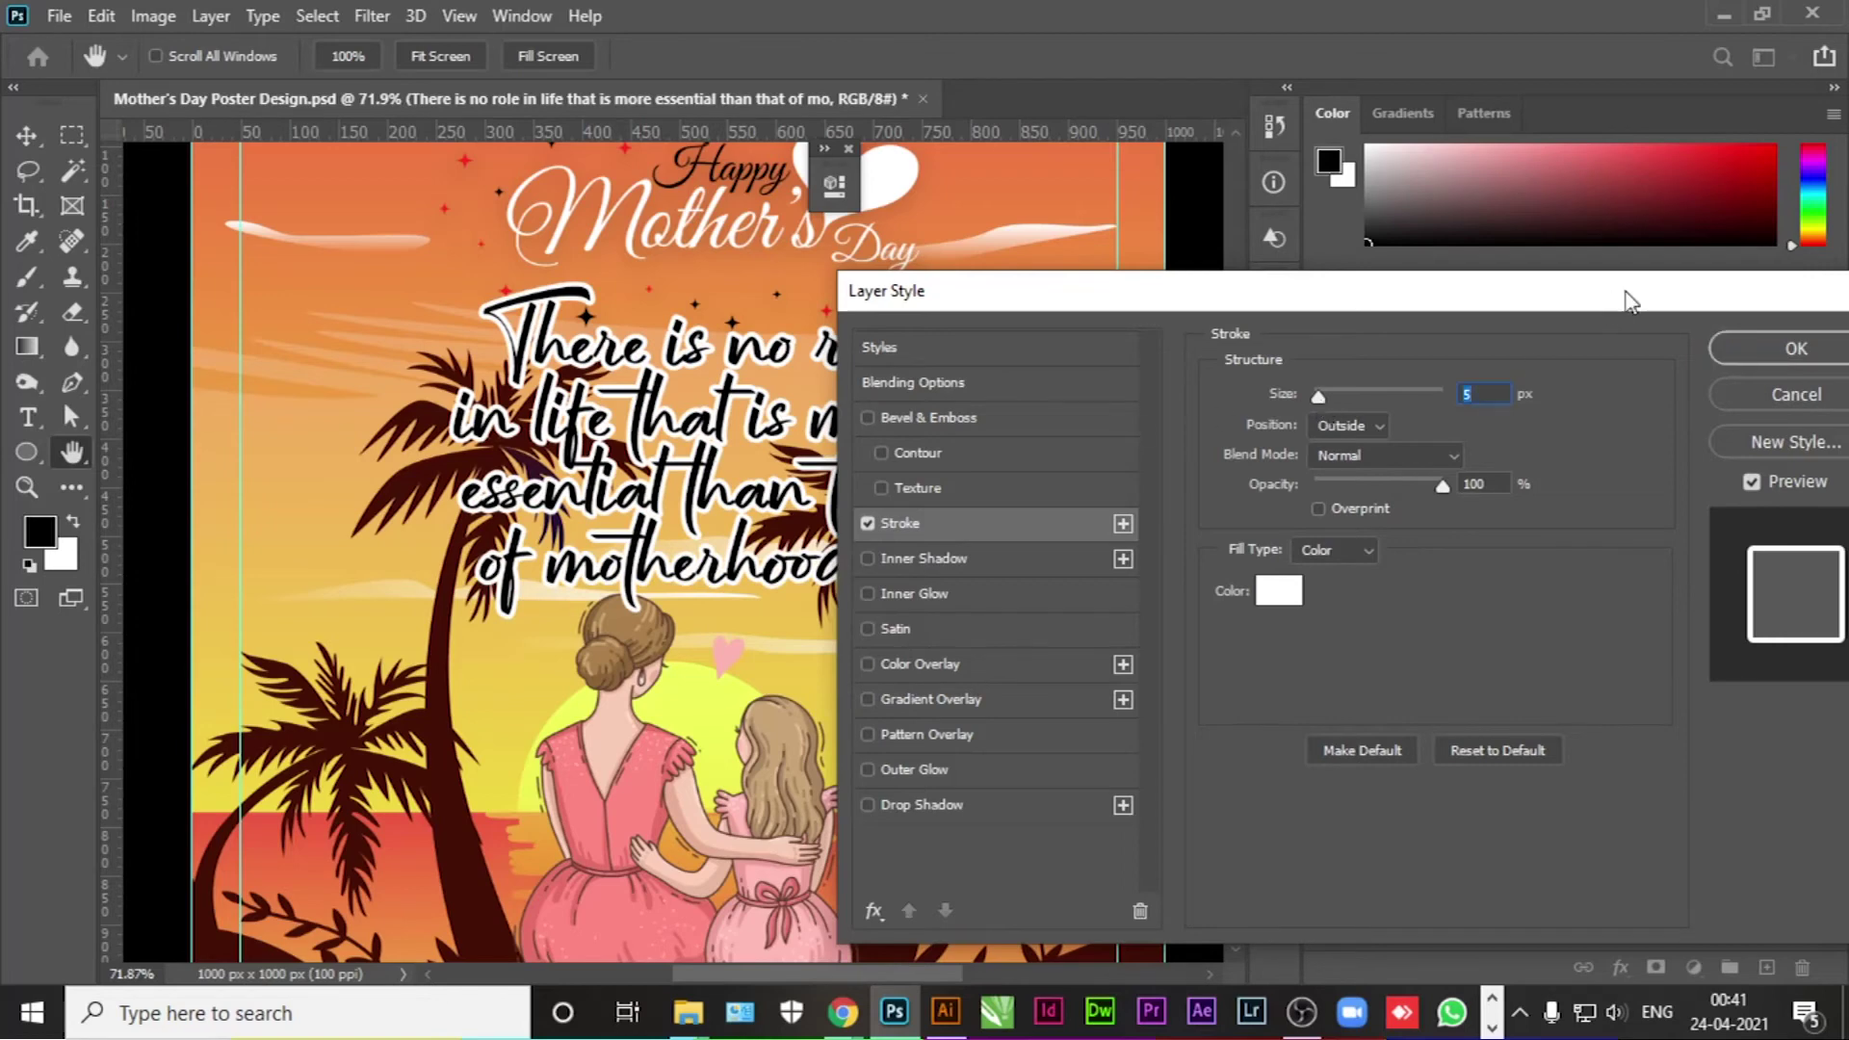
pyautogui.moveTo(1628, 301); pyautogui.dragTo(1396, 323)
pyautogui.click(1565, 370)
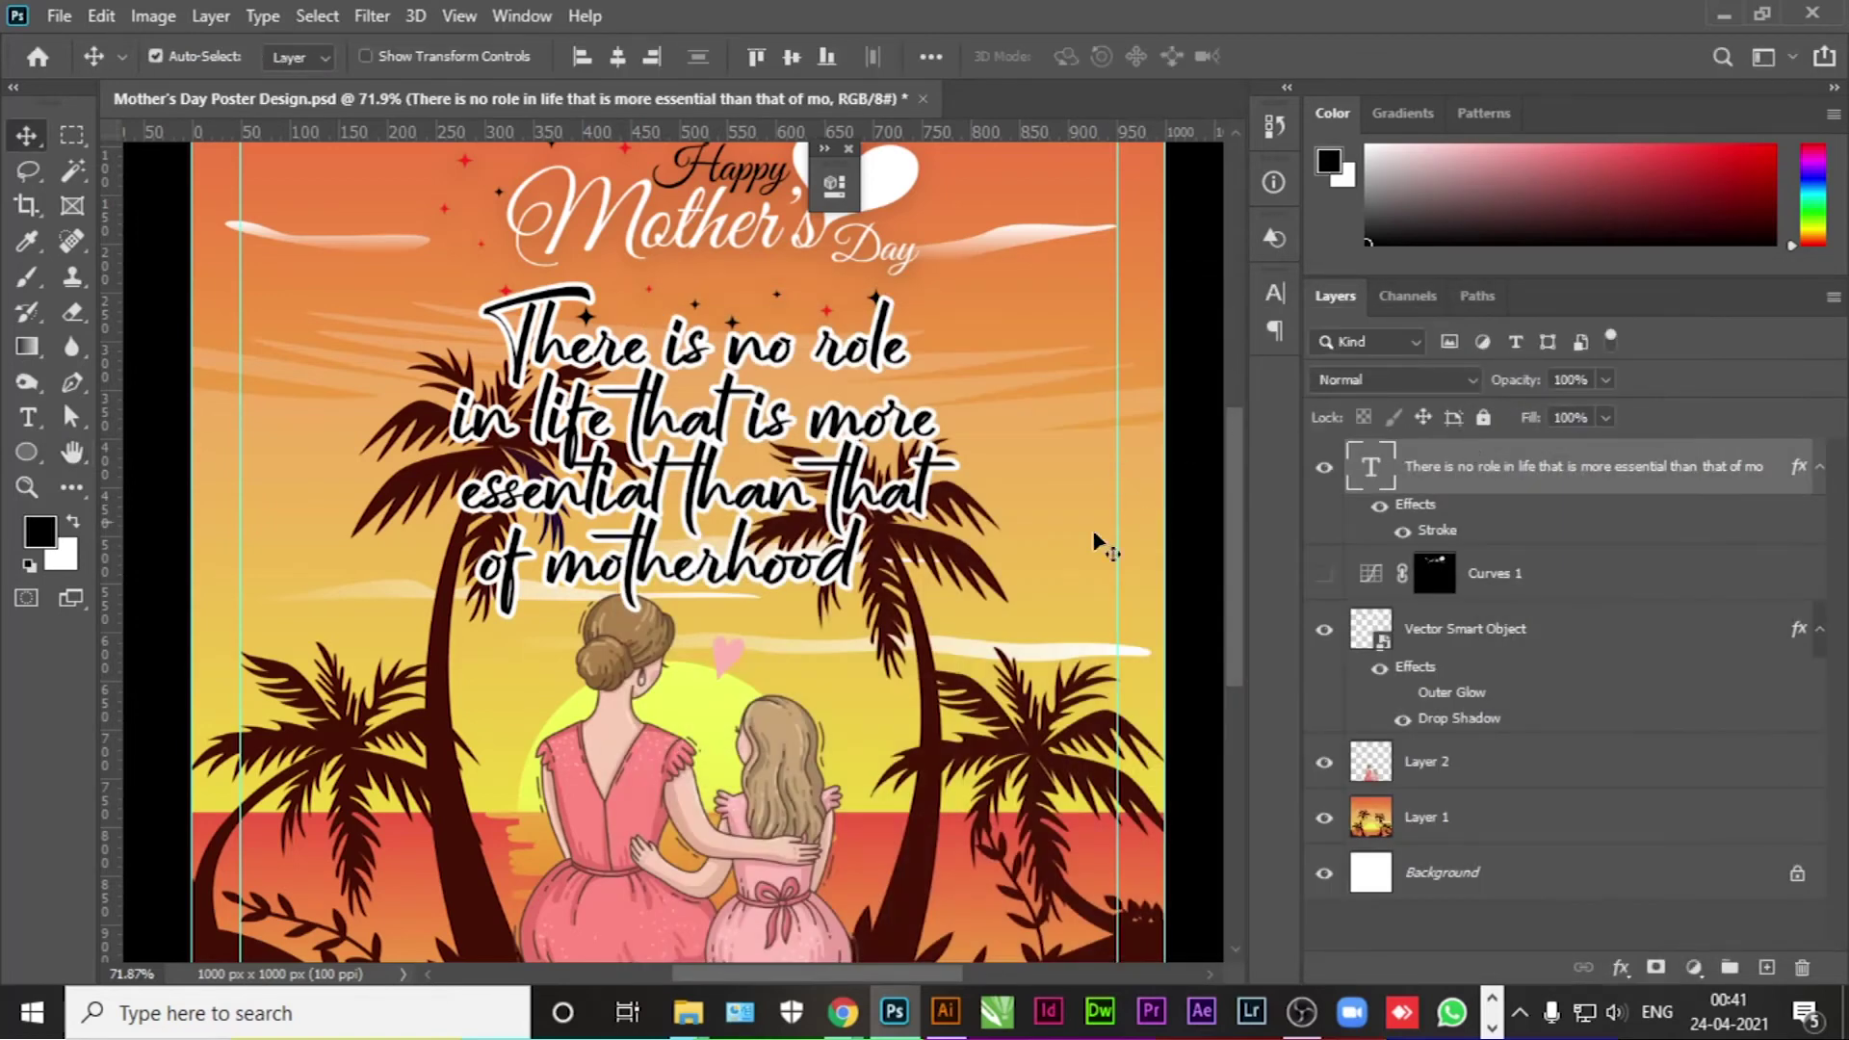
# Step: Recolour the quote letters with the dark brown sampled from the palm trunk
pyautogui.click(27, 416)
pyautogui.click(770, 578)
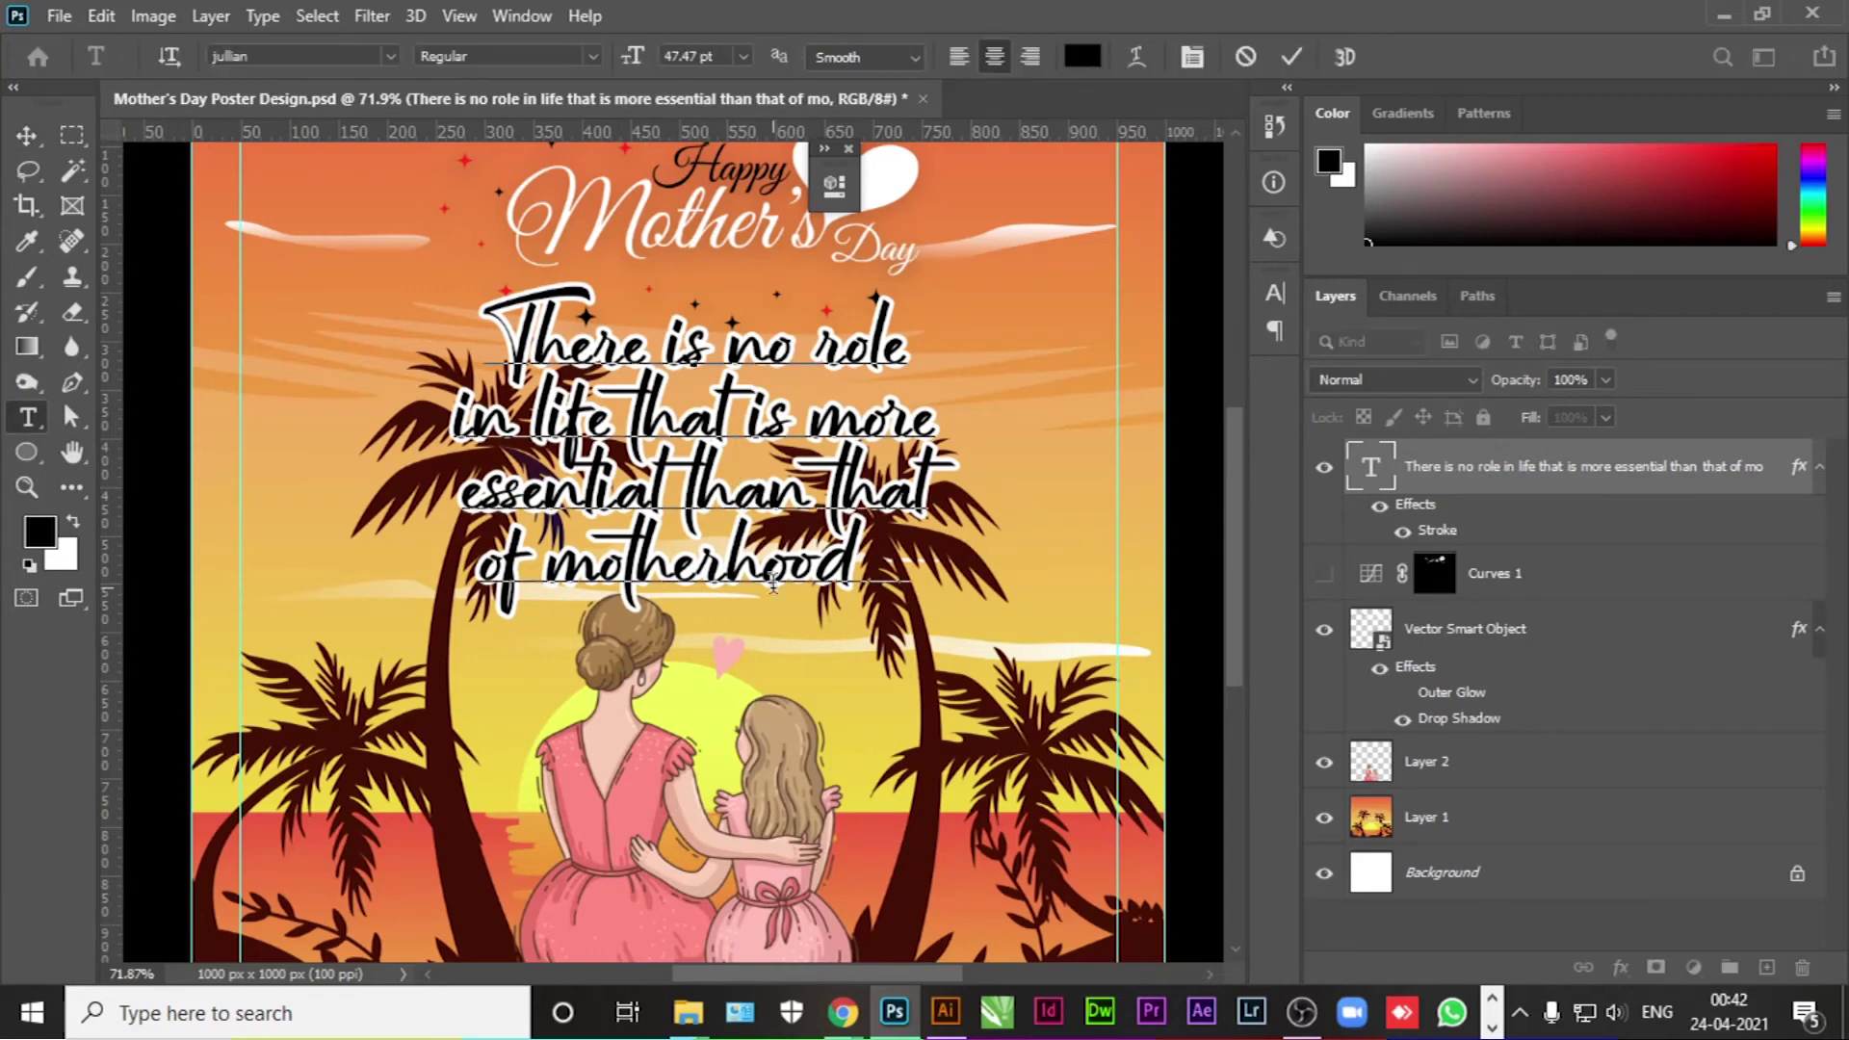
pyautogui.hotkey('ctrl', 'a')
pyautogui.click(40, 531)
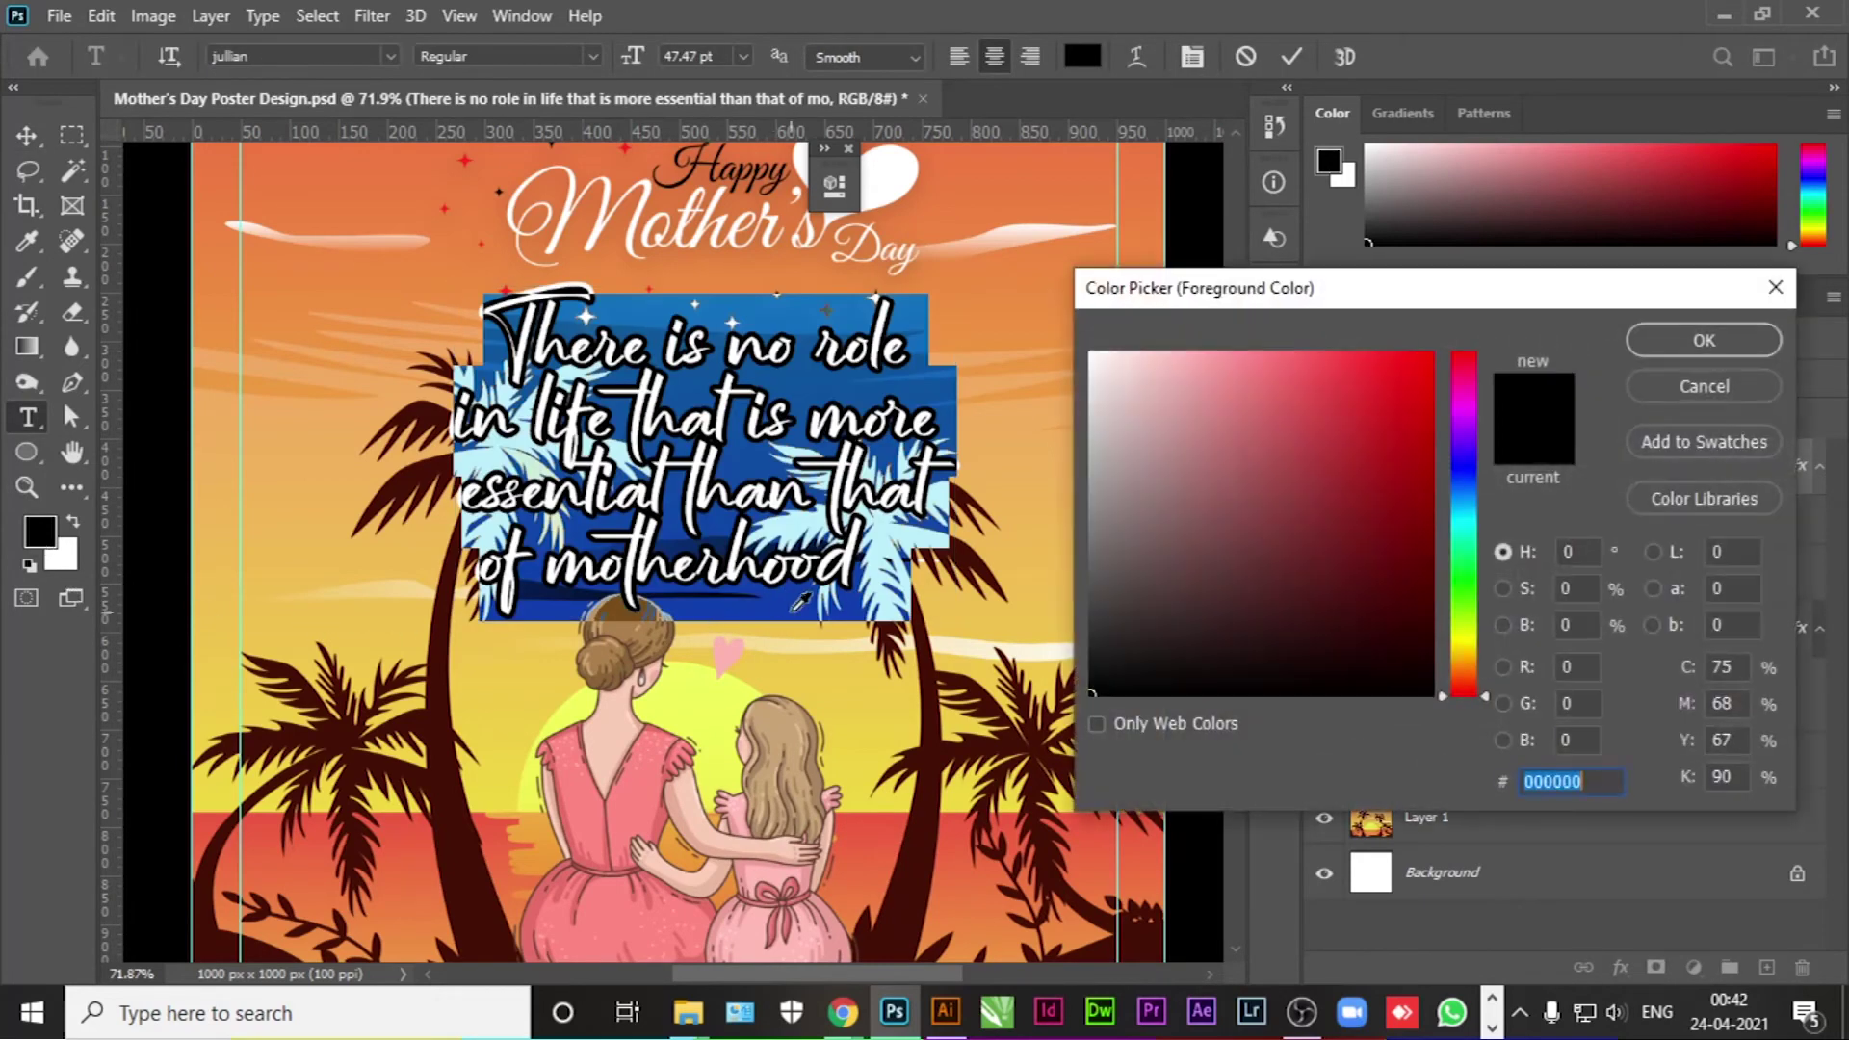
pyautogui.click(462, 853)
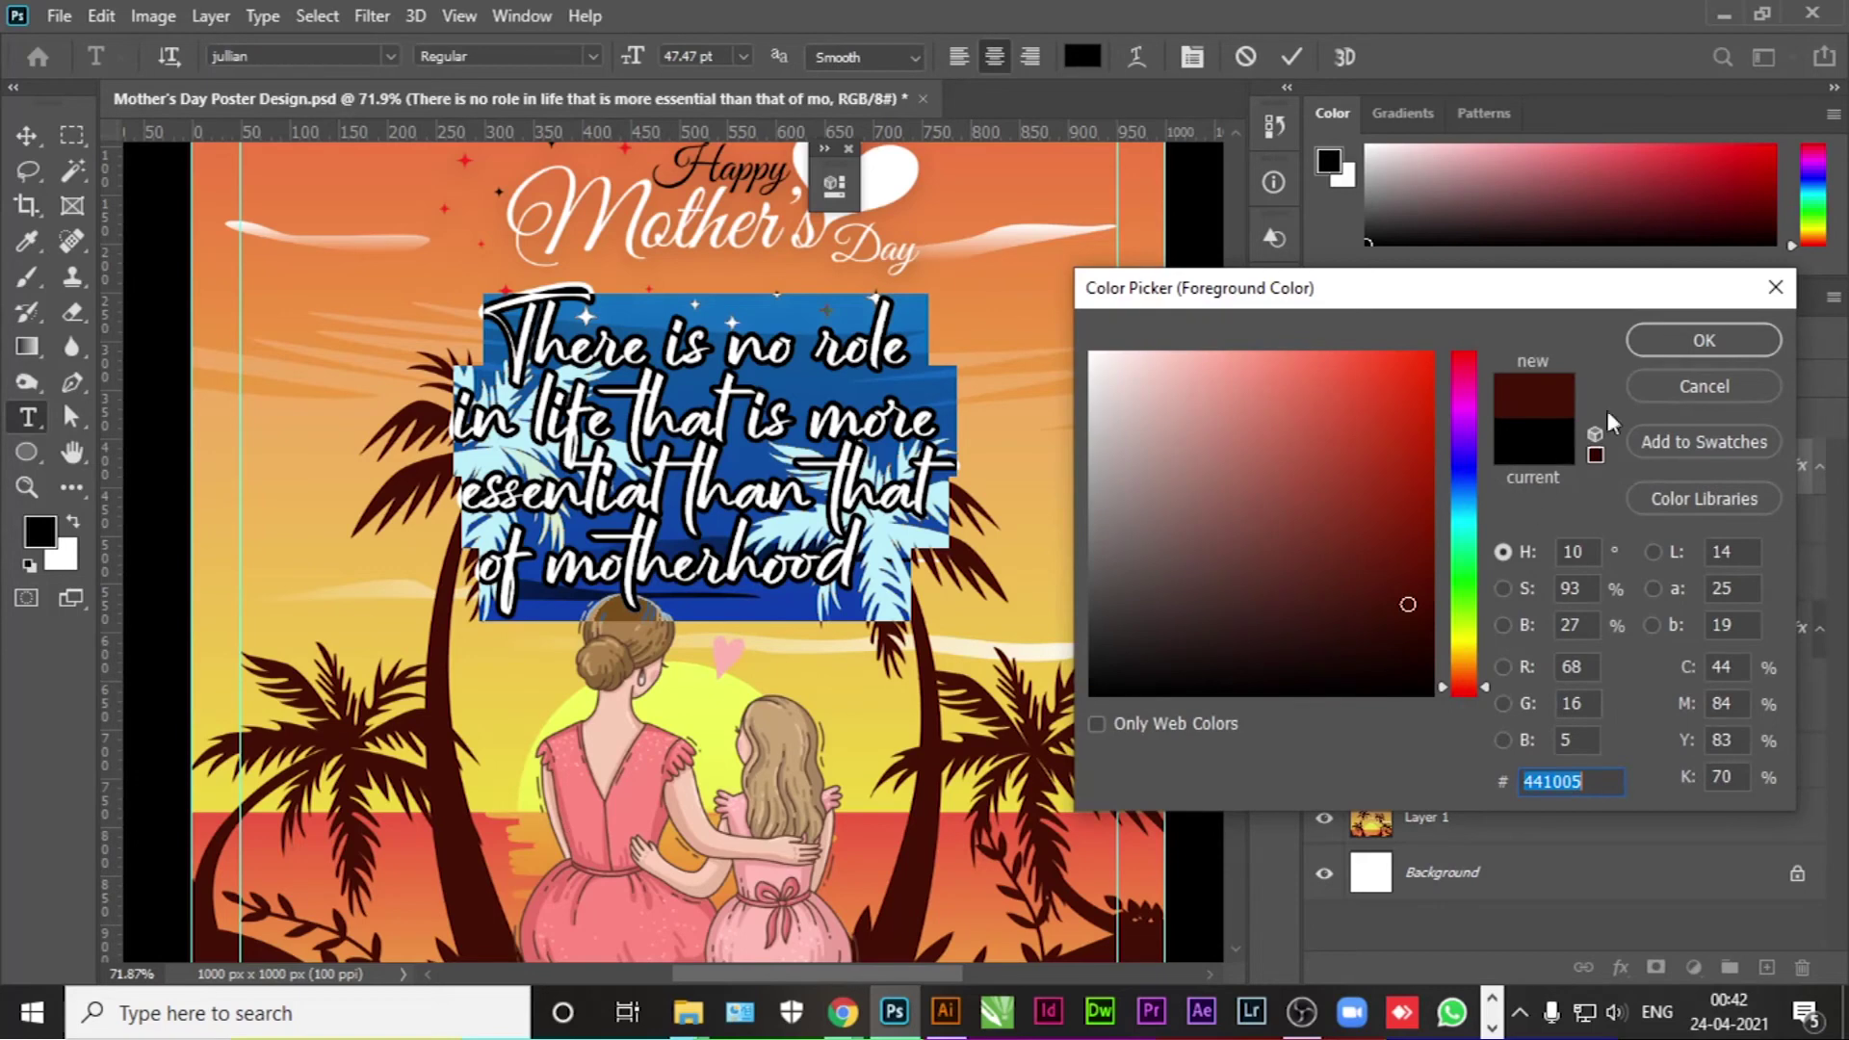
pyautogui.press('Return')
pyautogui.click(27, 134)
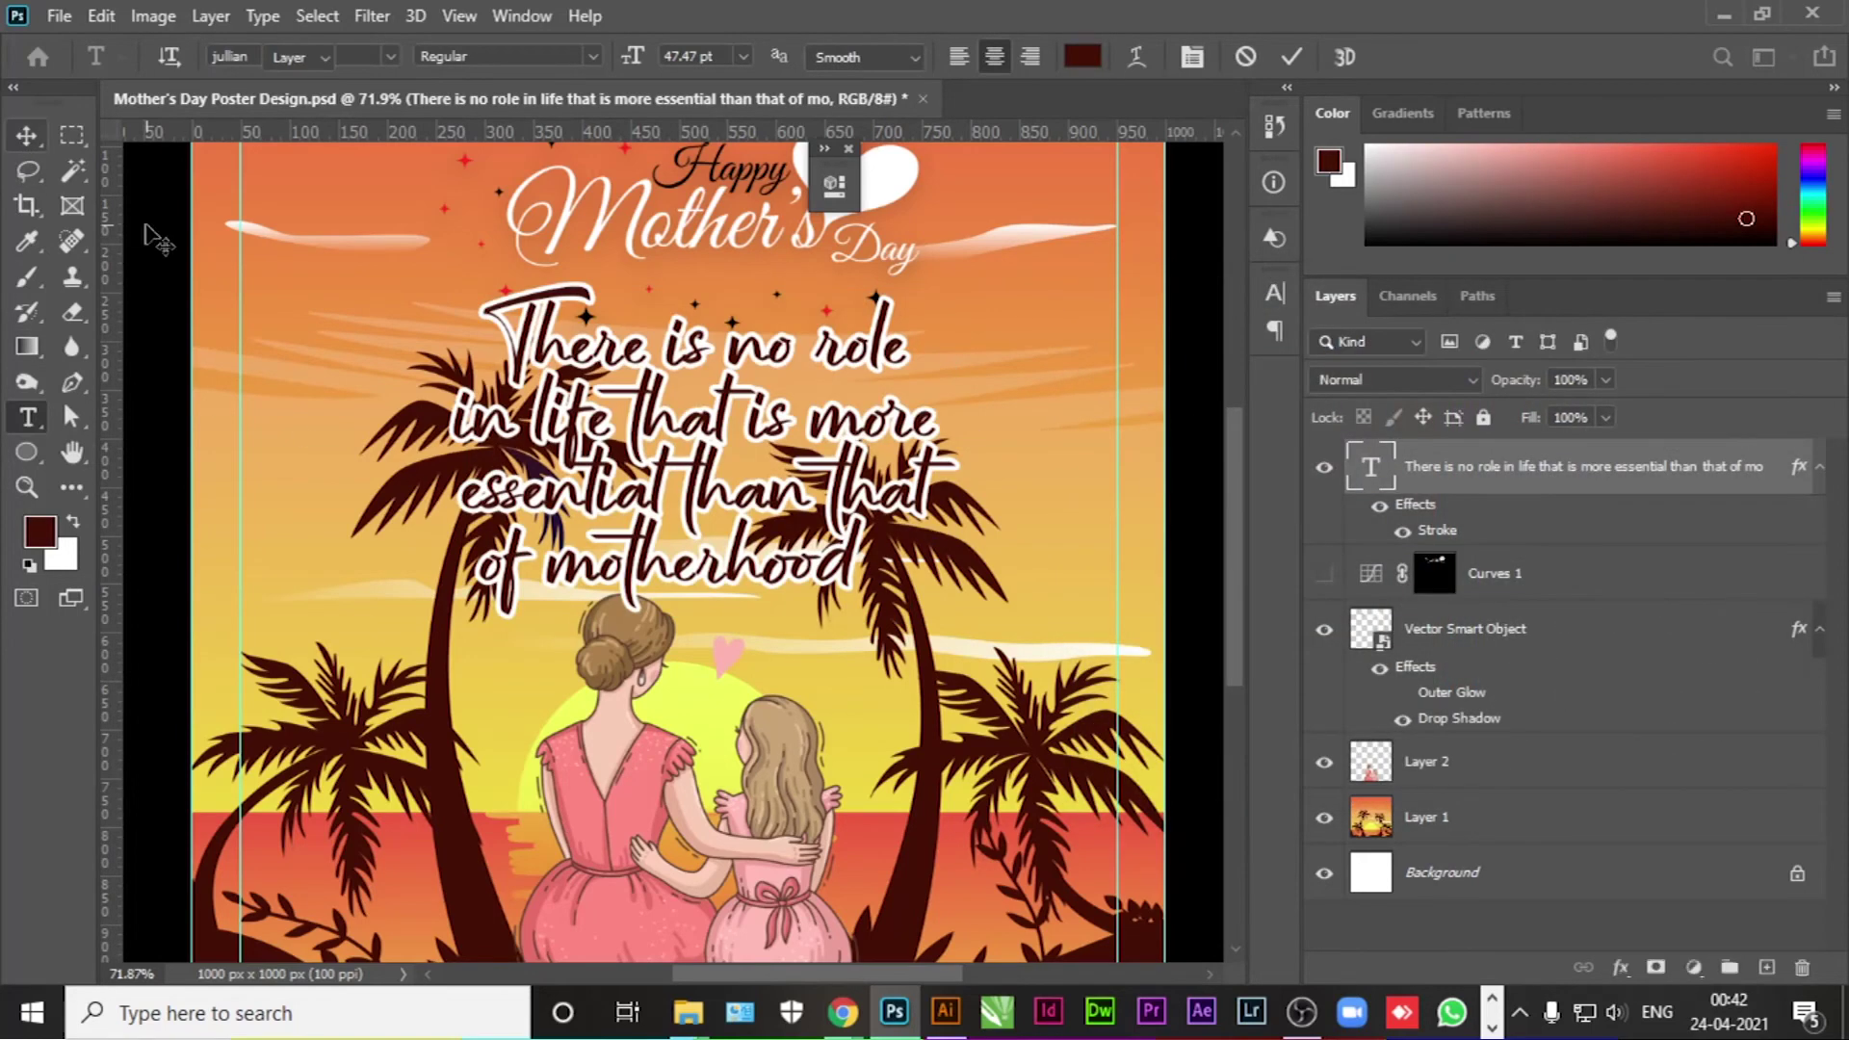
pyautogui.click(1012, 534)
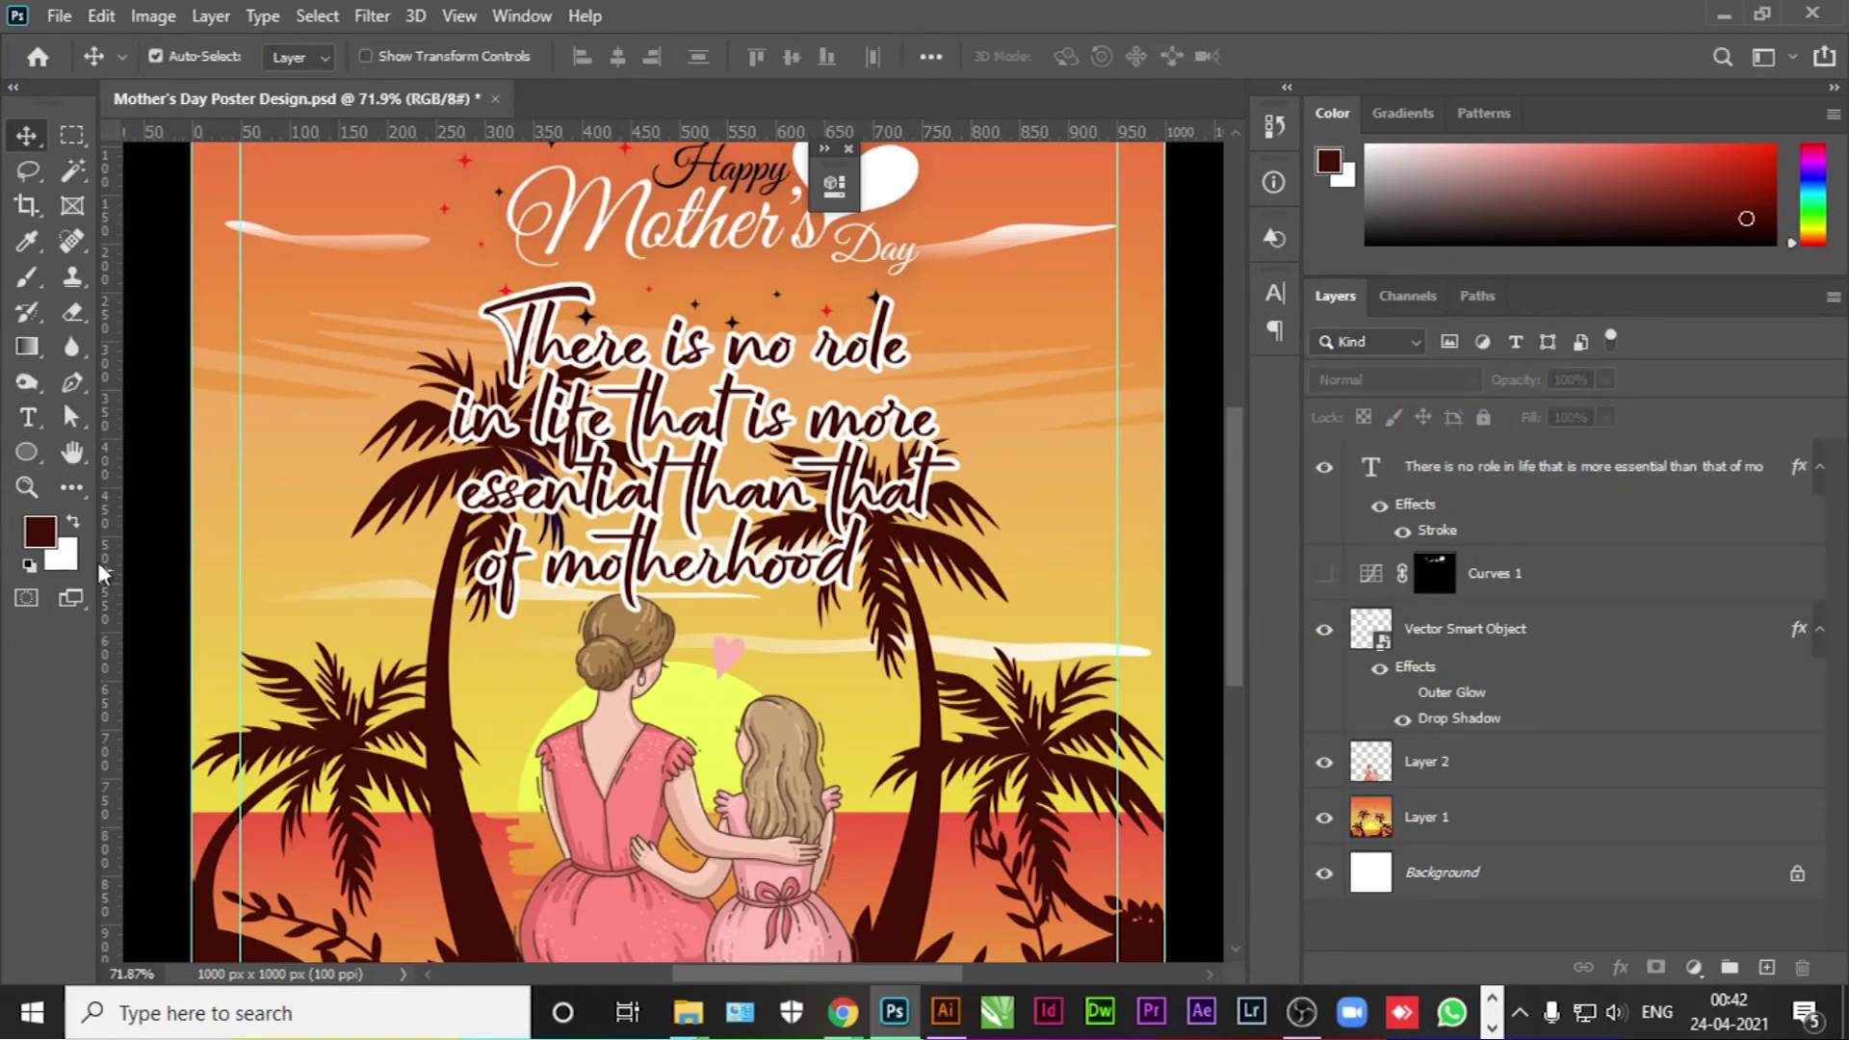
# Step: Darken the quote letters to near-black brown #160502 and reselect the quote layer
pyautogui.click(27, 417)
pyautogui.click(481, 568)
pyautogui.hotkey('ctrl', 'a')
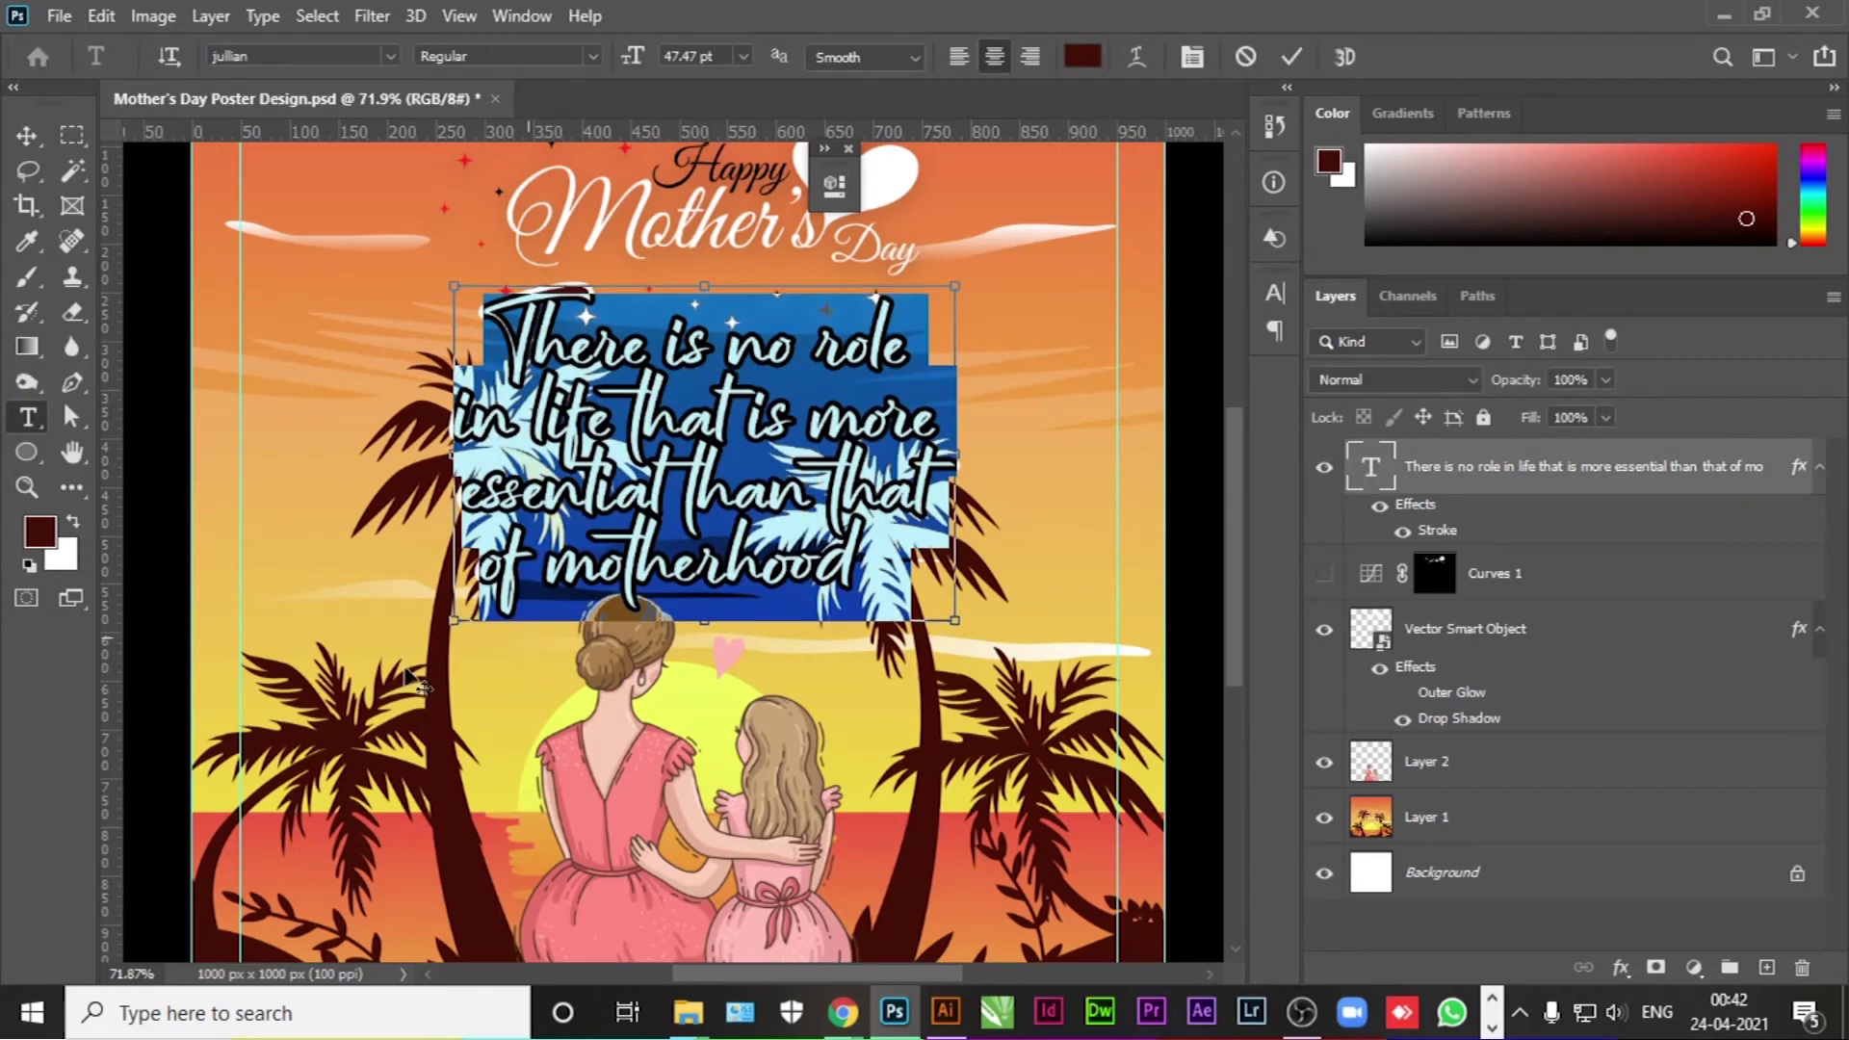
pyautogui.click(39, 533)
pyautogui.moveTo(1409, 598); pyautogui.dragTo(1409, 665)
pyautogui.click(1637, 348)
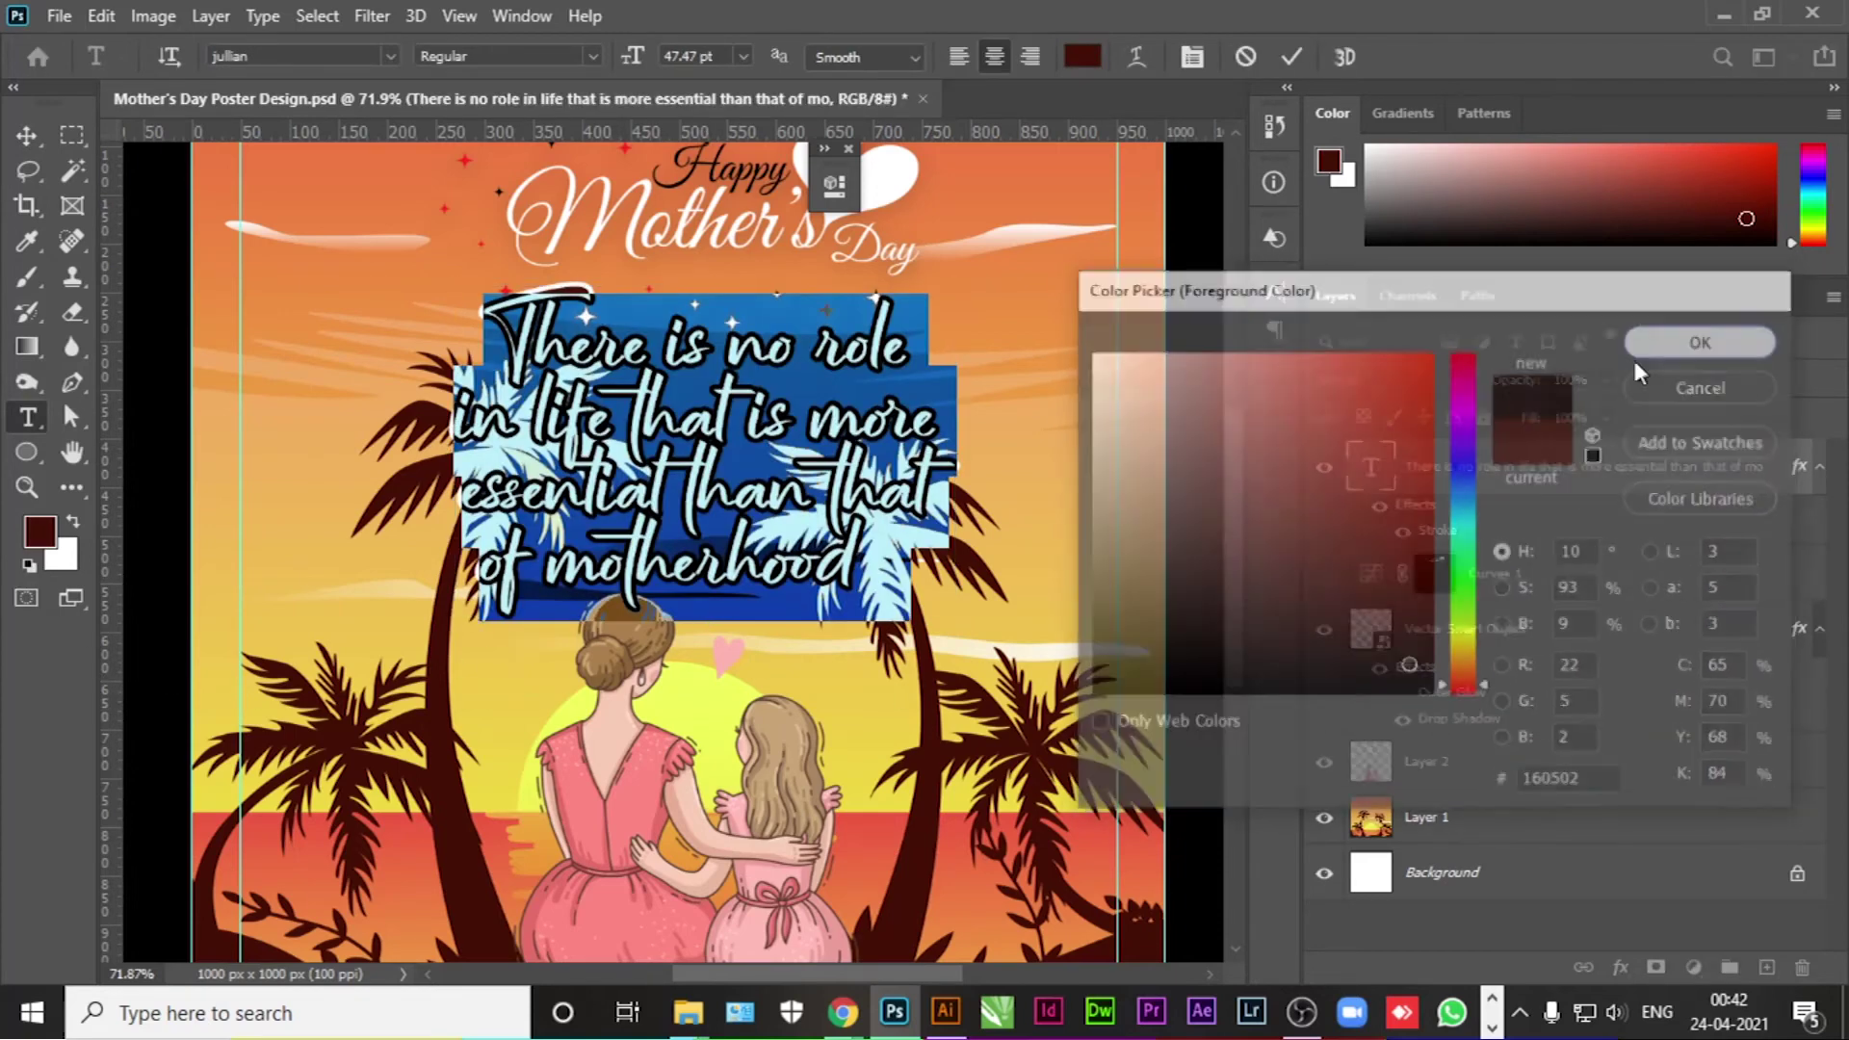
pyautogui.click(27, 135)
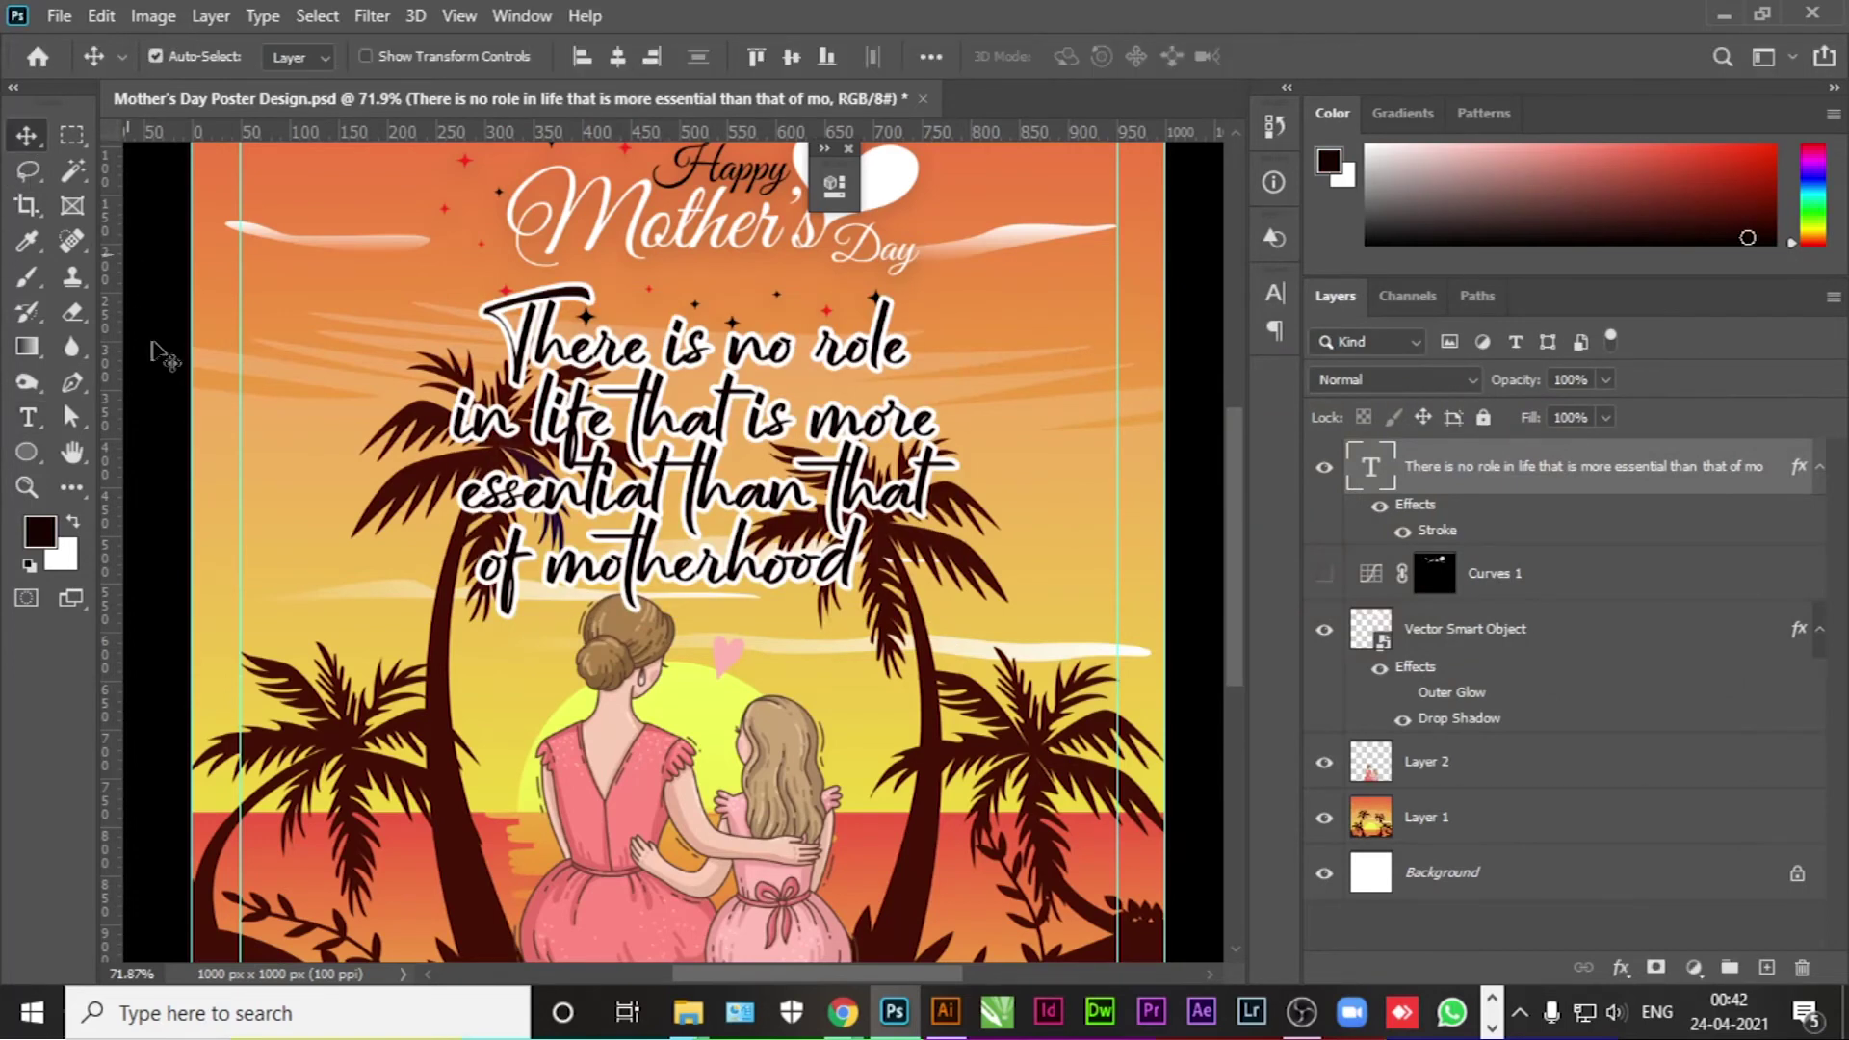
pyautogui.click(140, 313)
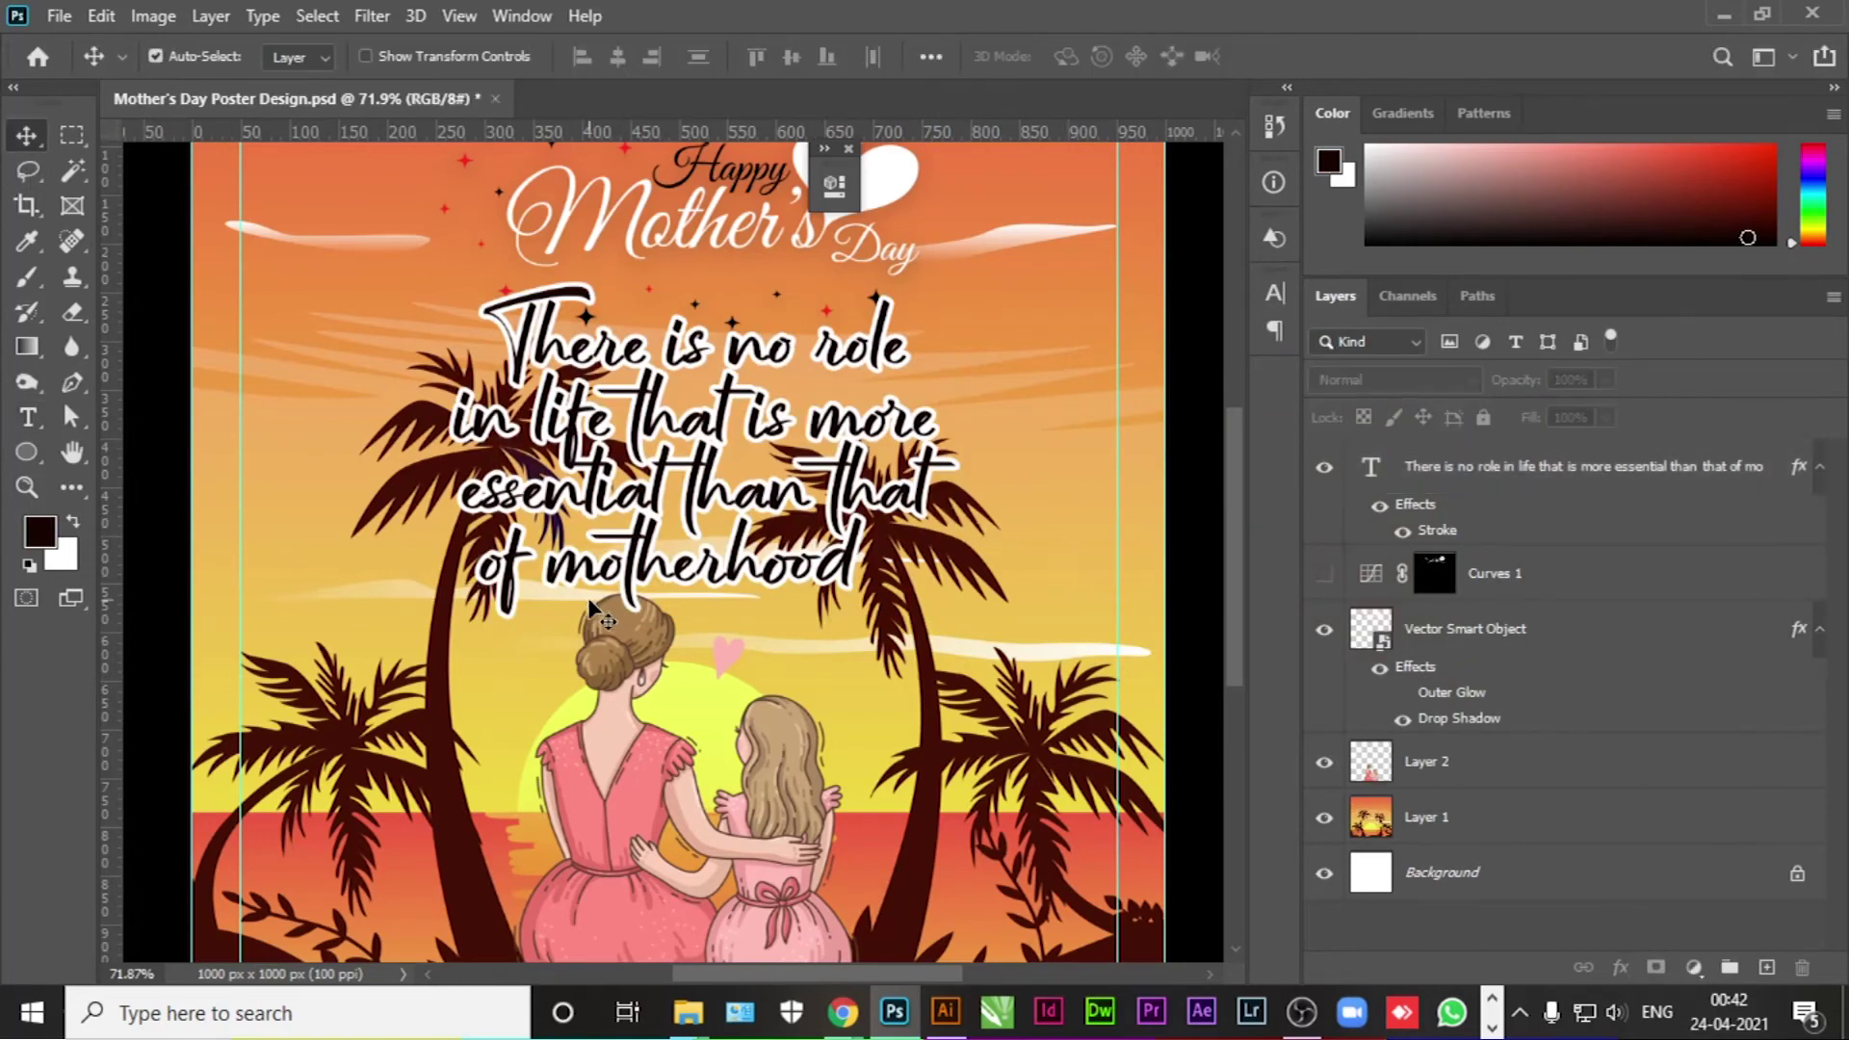
pyautogui.scroll(2, 852, 565)
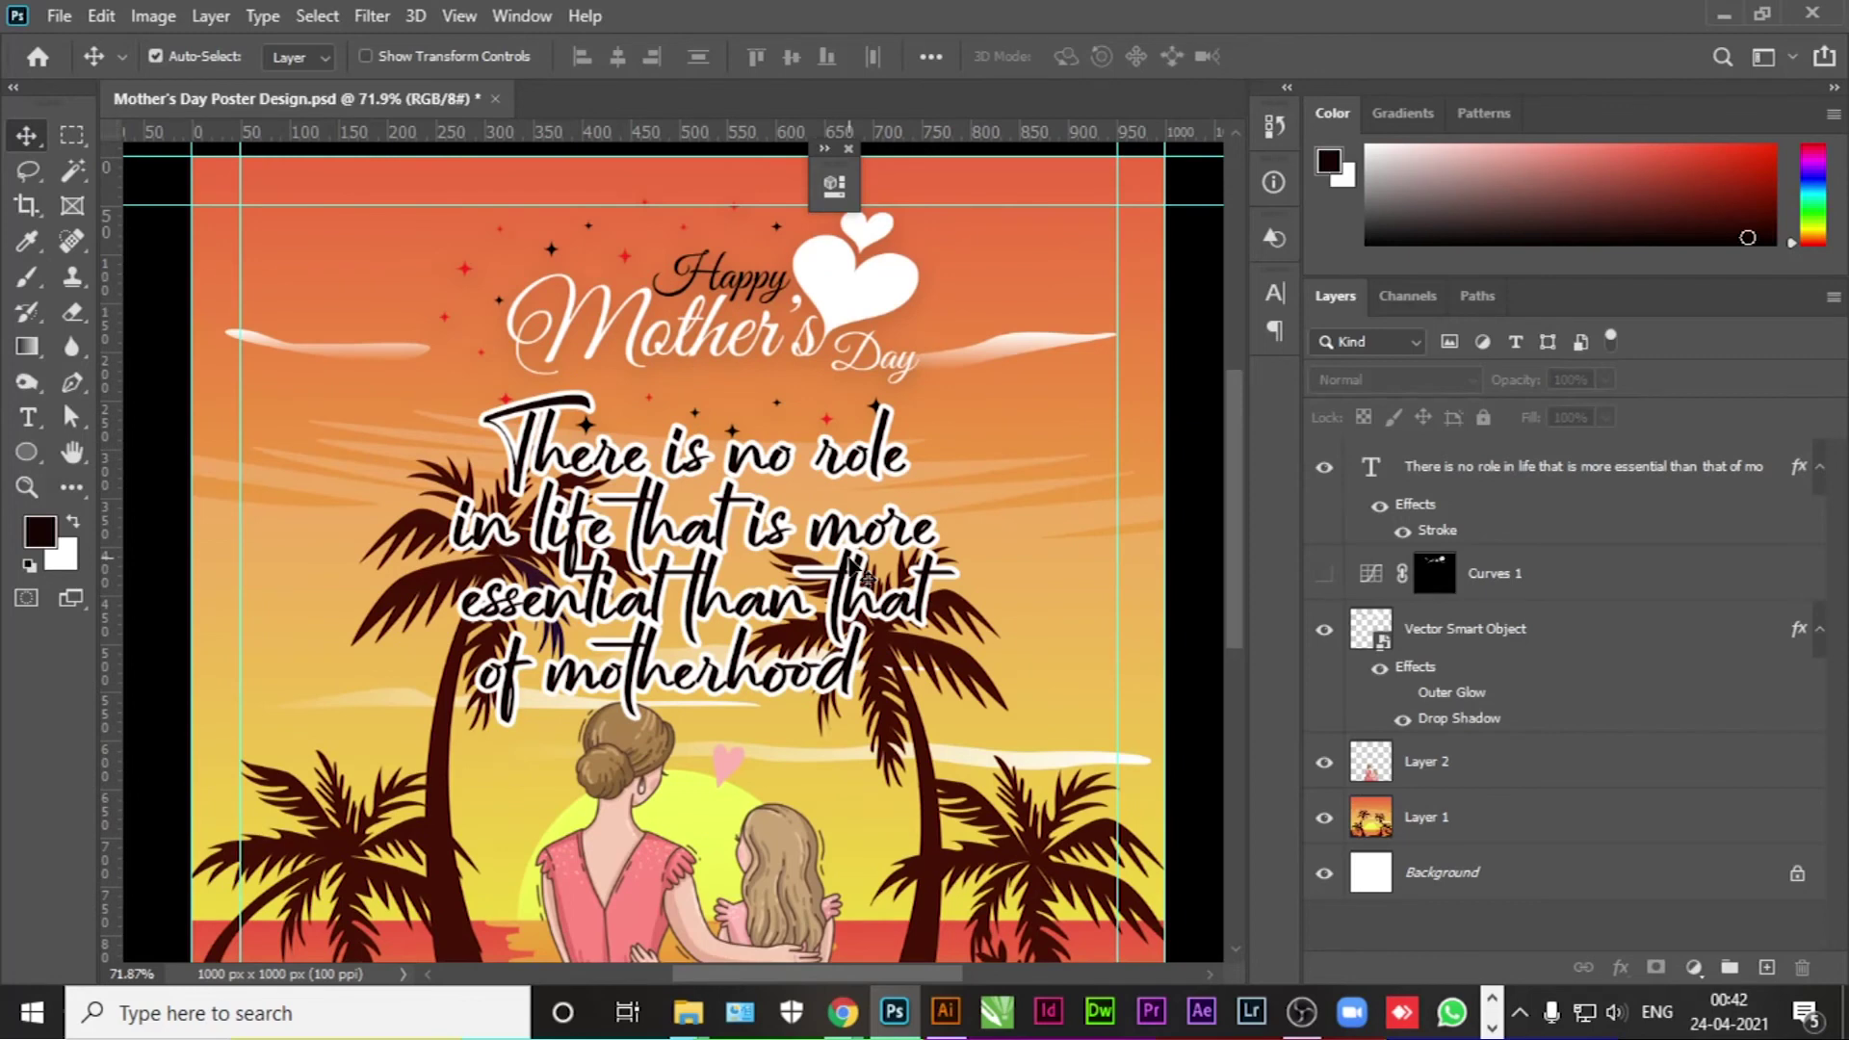
pyautogui.scroll(-1, 851, 565)
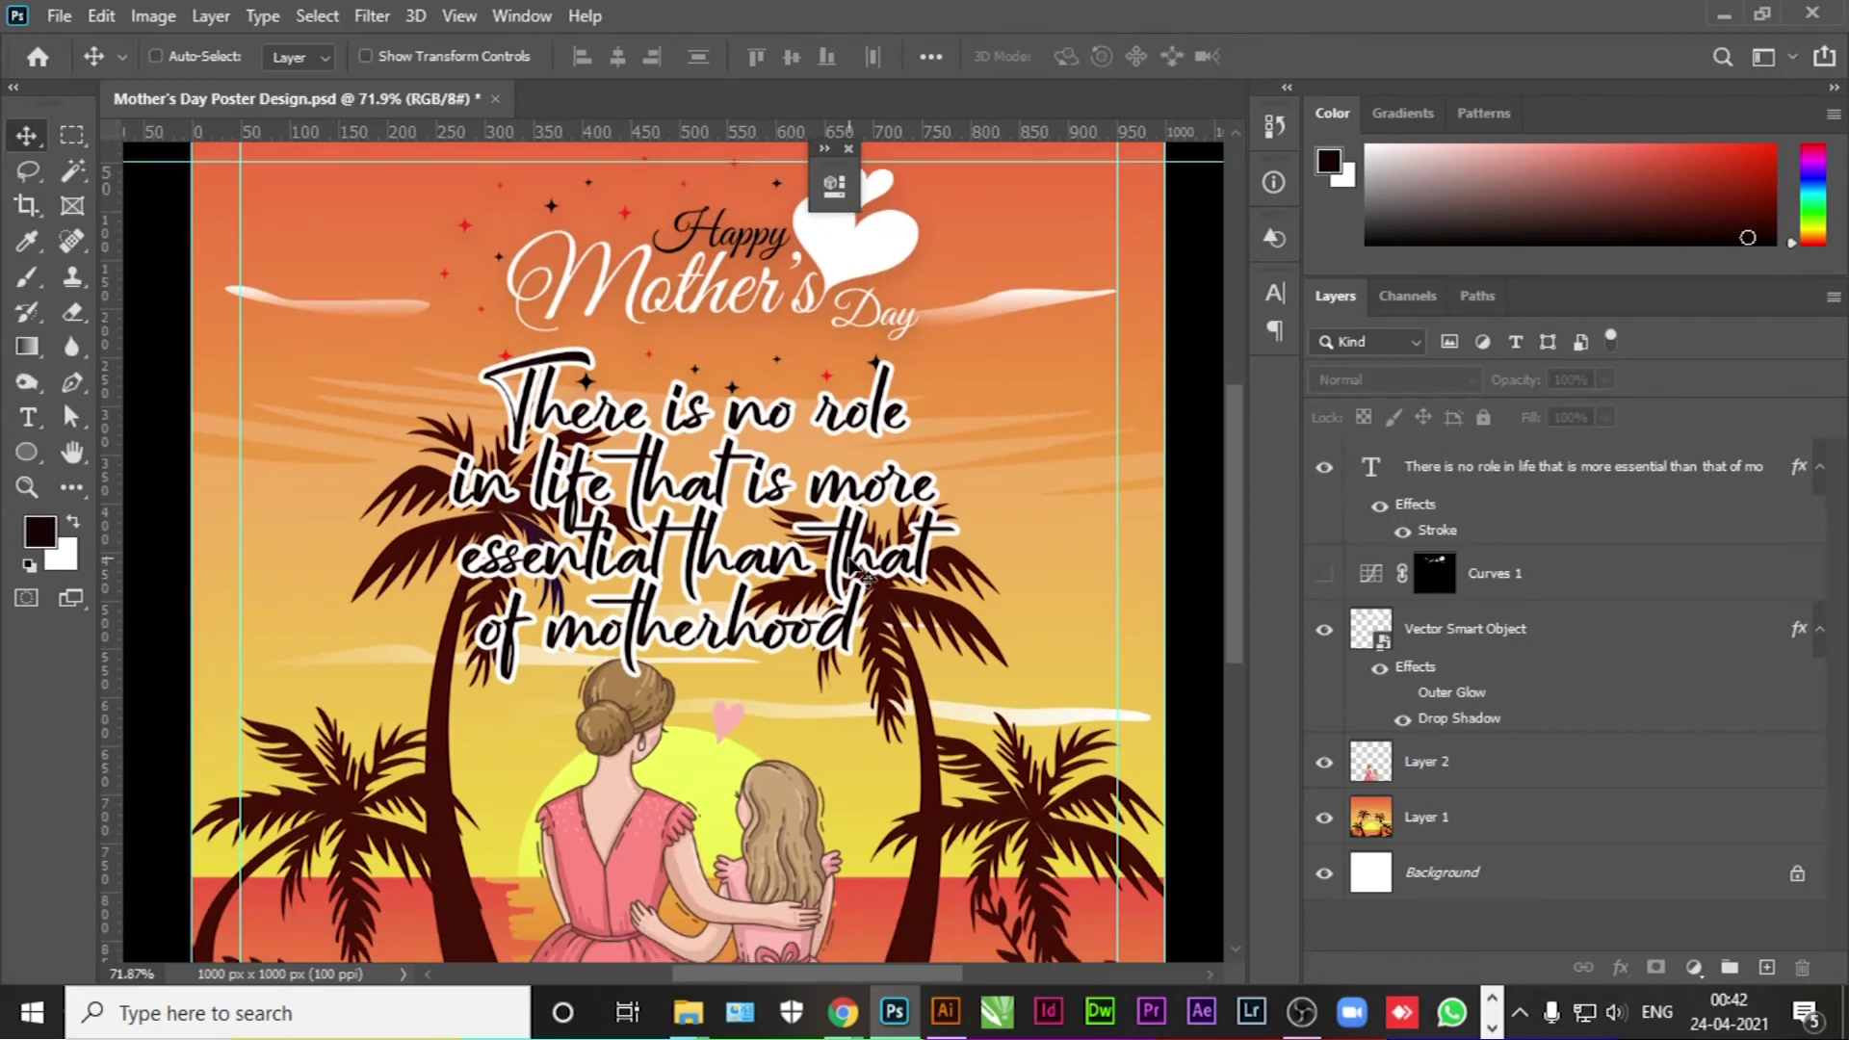
pyautogui.scroll(-2, 854, 570)
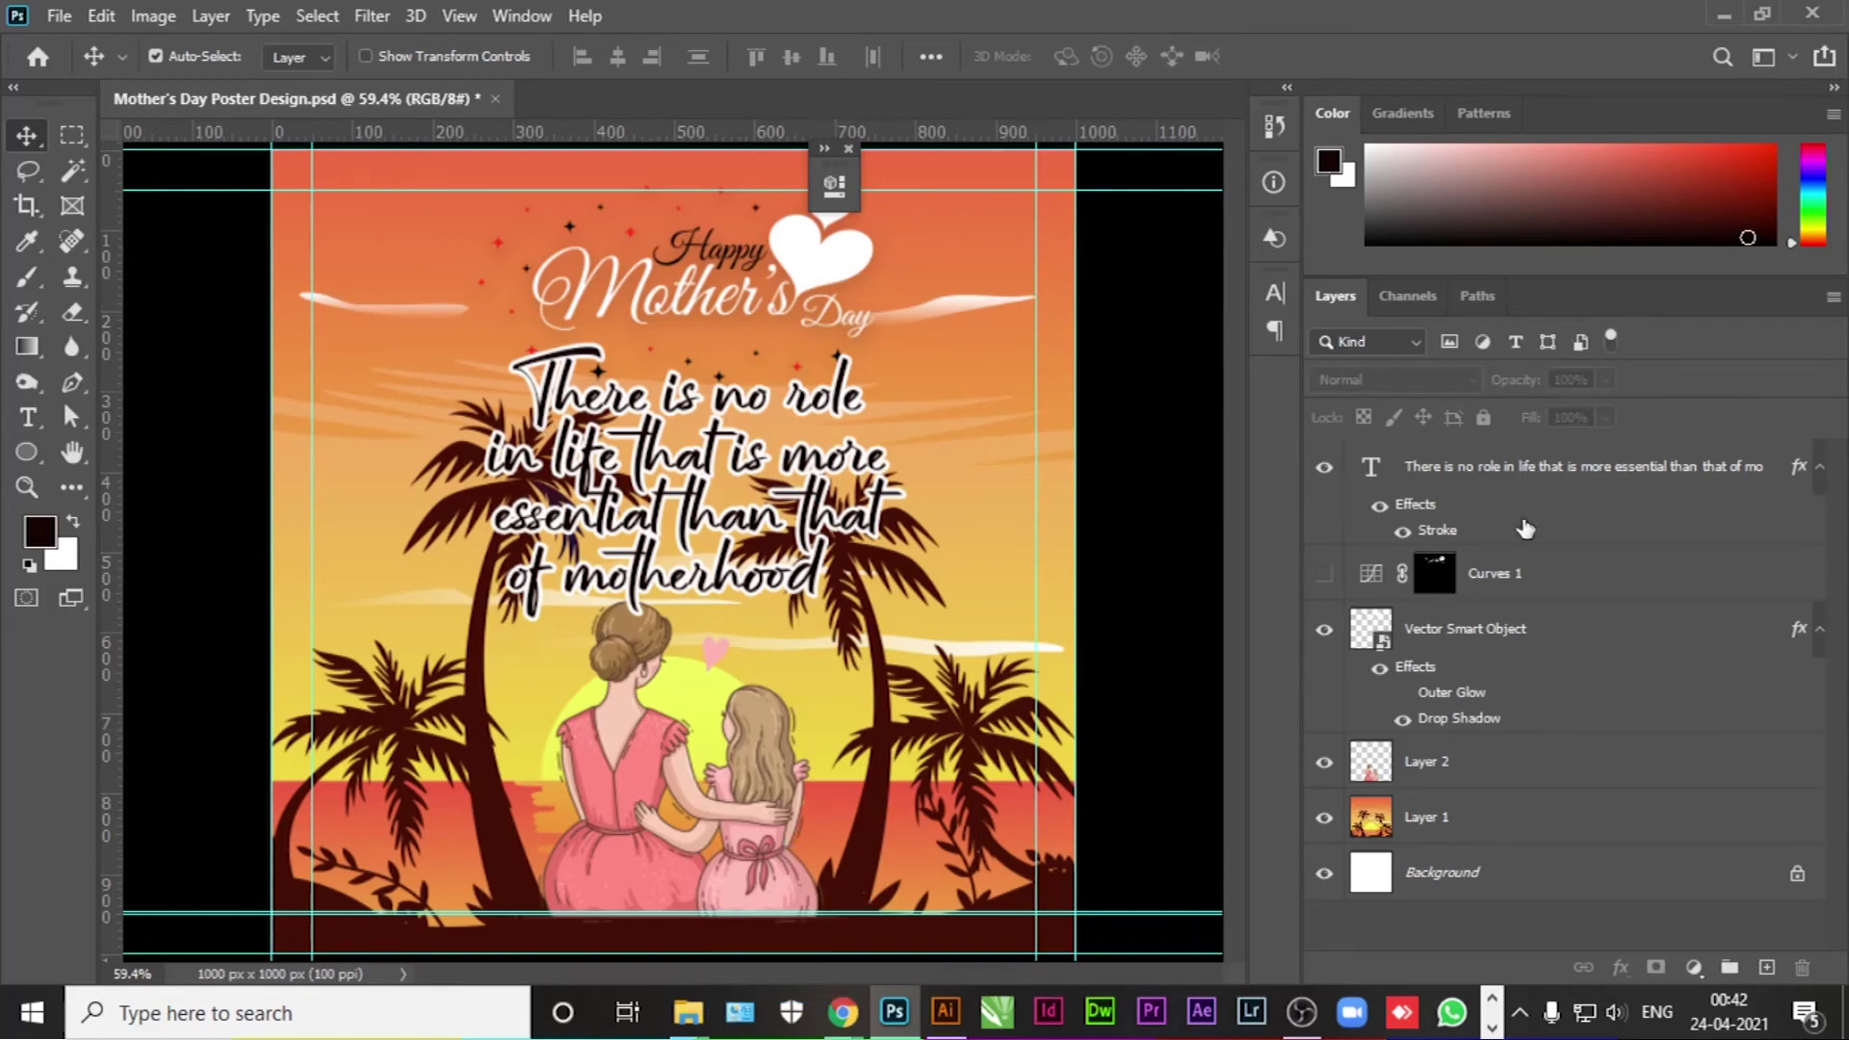
pyautogui.click(1520, 472)
# Step: Add a new layer and type 'My Logo' near the poster's top-left
pyautogui.click(1754, 968)
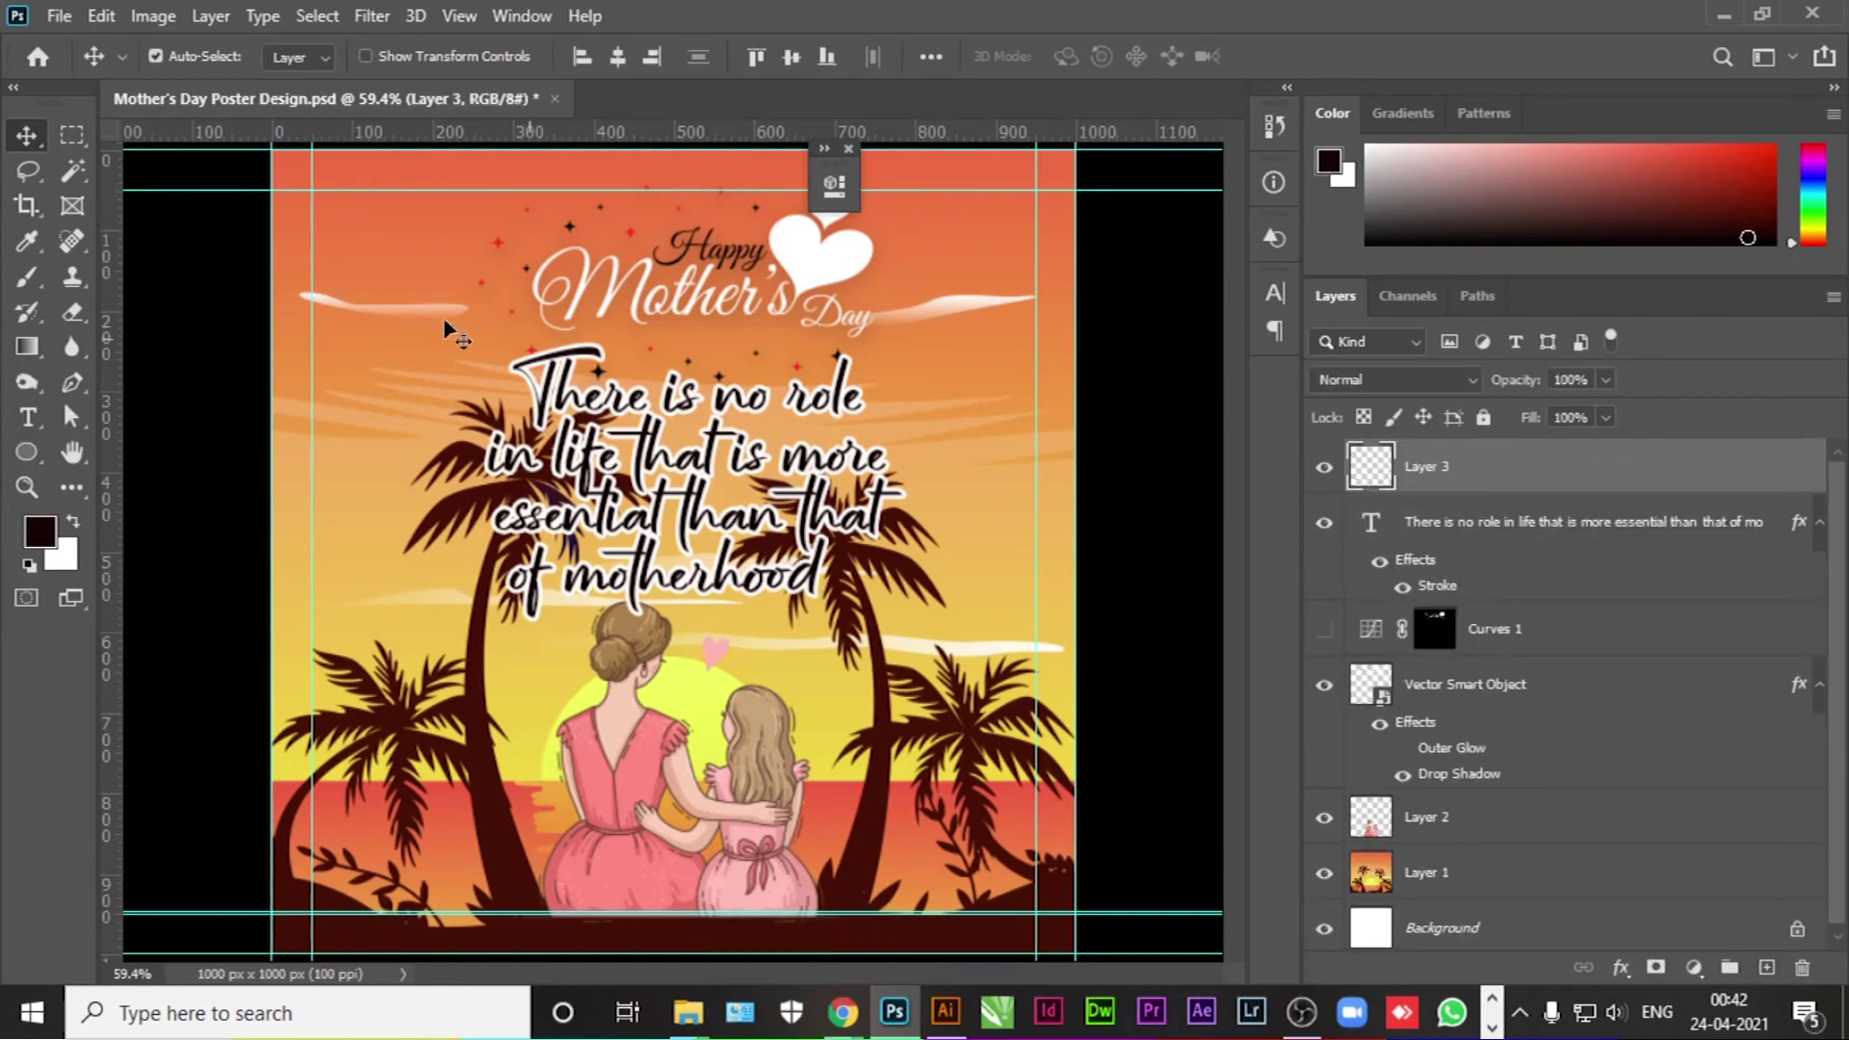
pyautogui.scroll(2, 311, 210)
pyautogui.scroll(1, 310, 210)
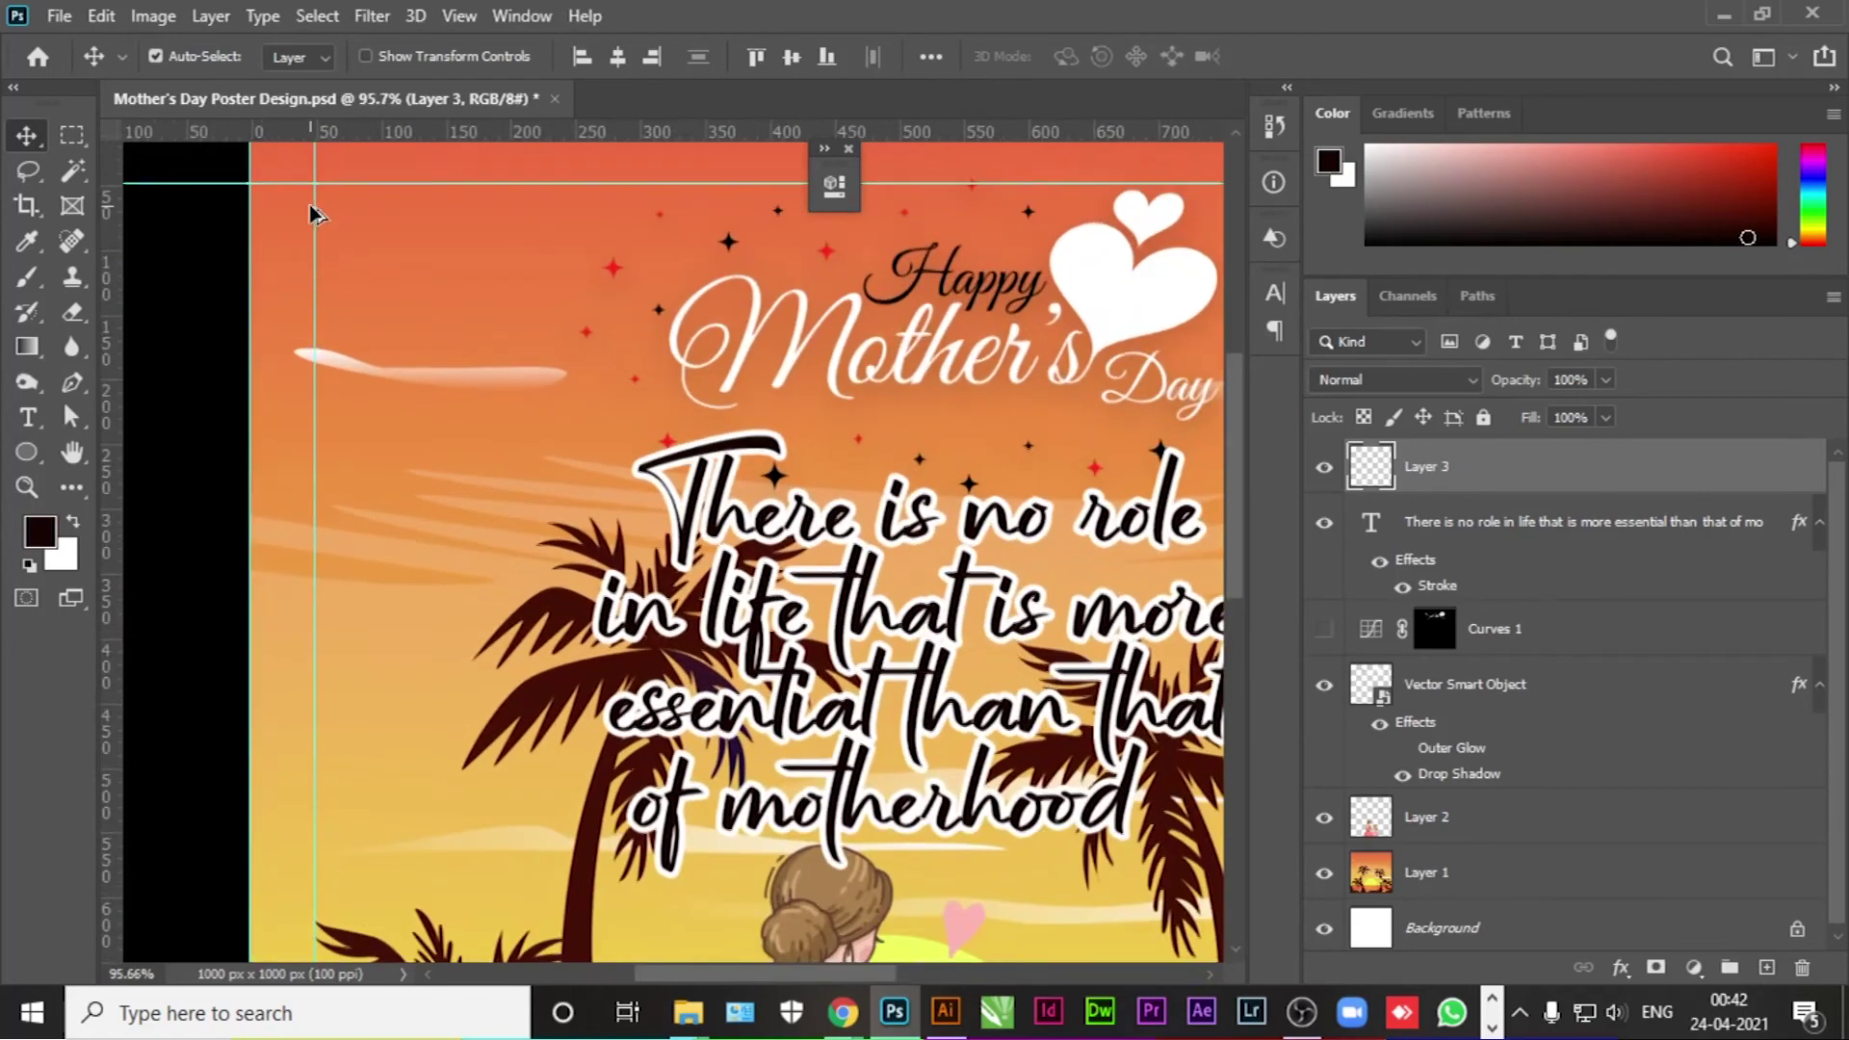
pyautogui.scroll(2, 310, 210)
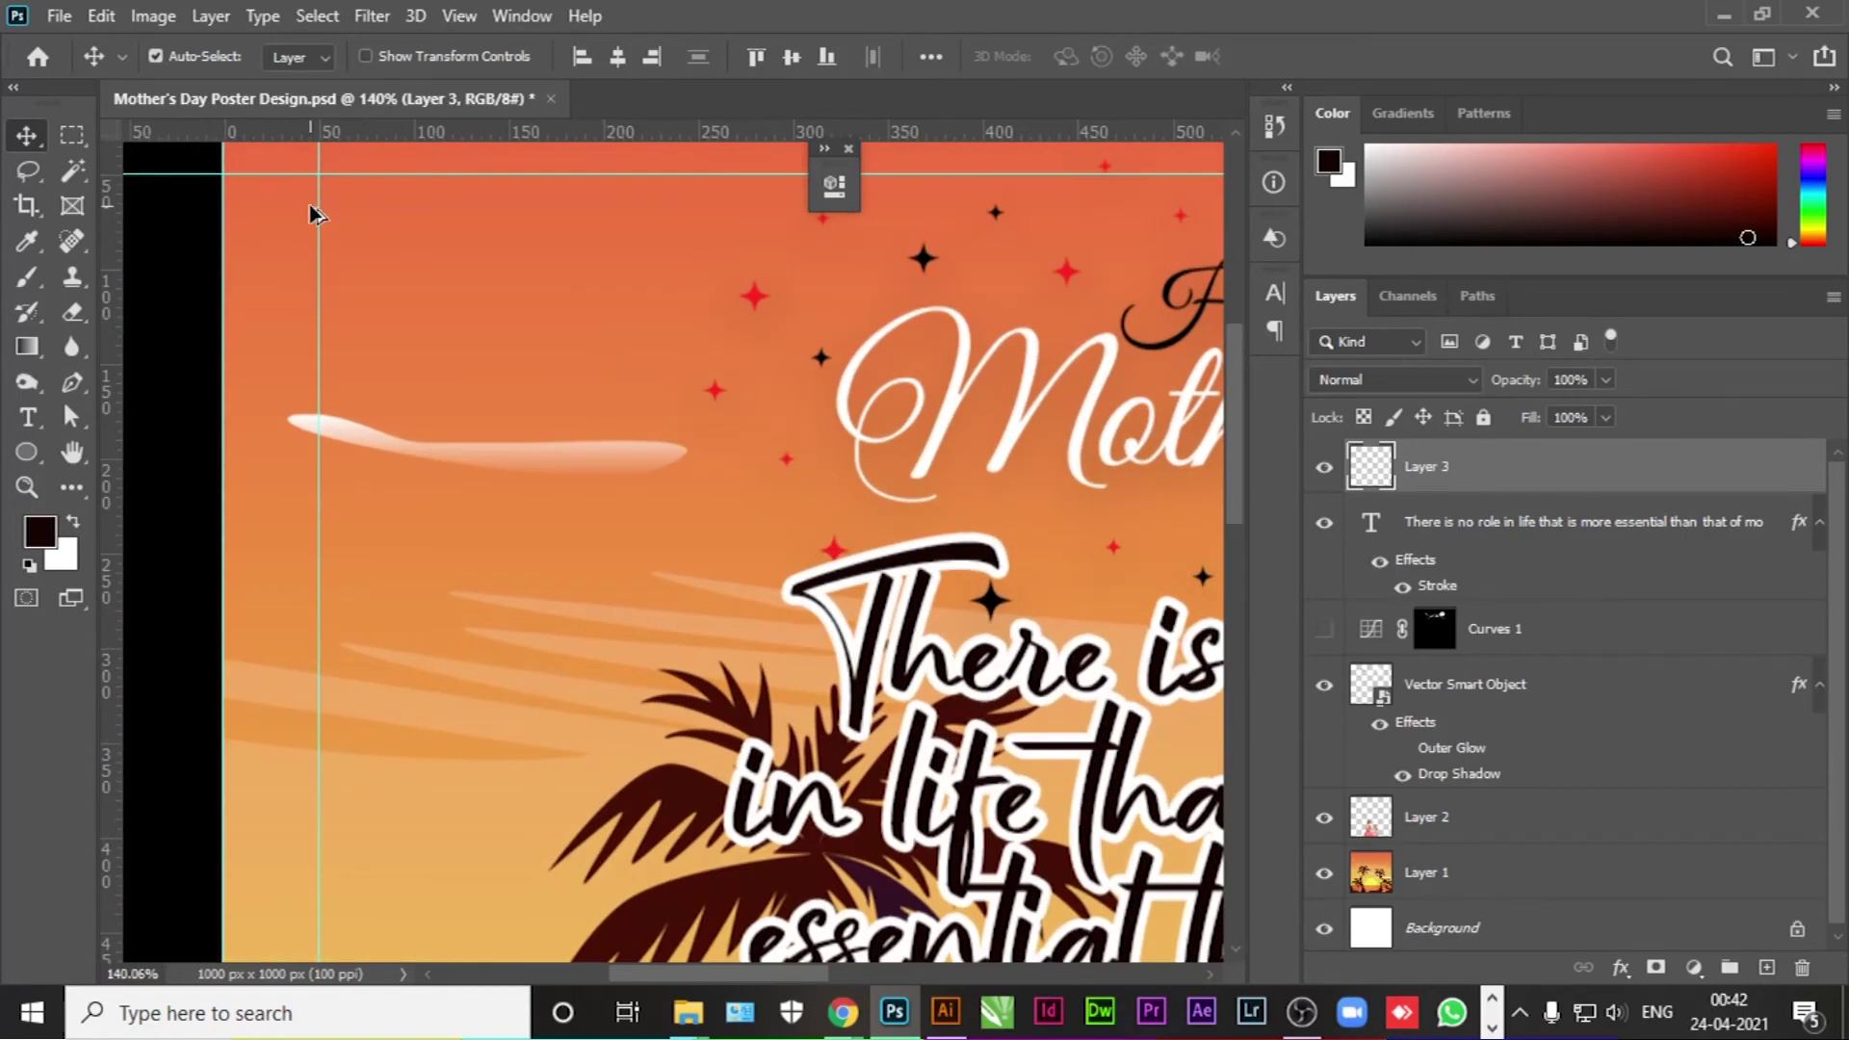
pyautogui.click(28, 416)
pyautogui.click(435, 312)
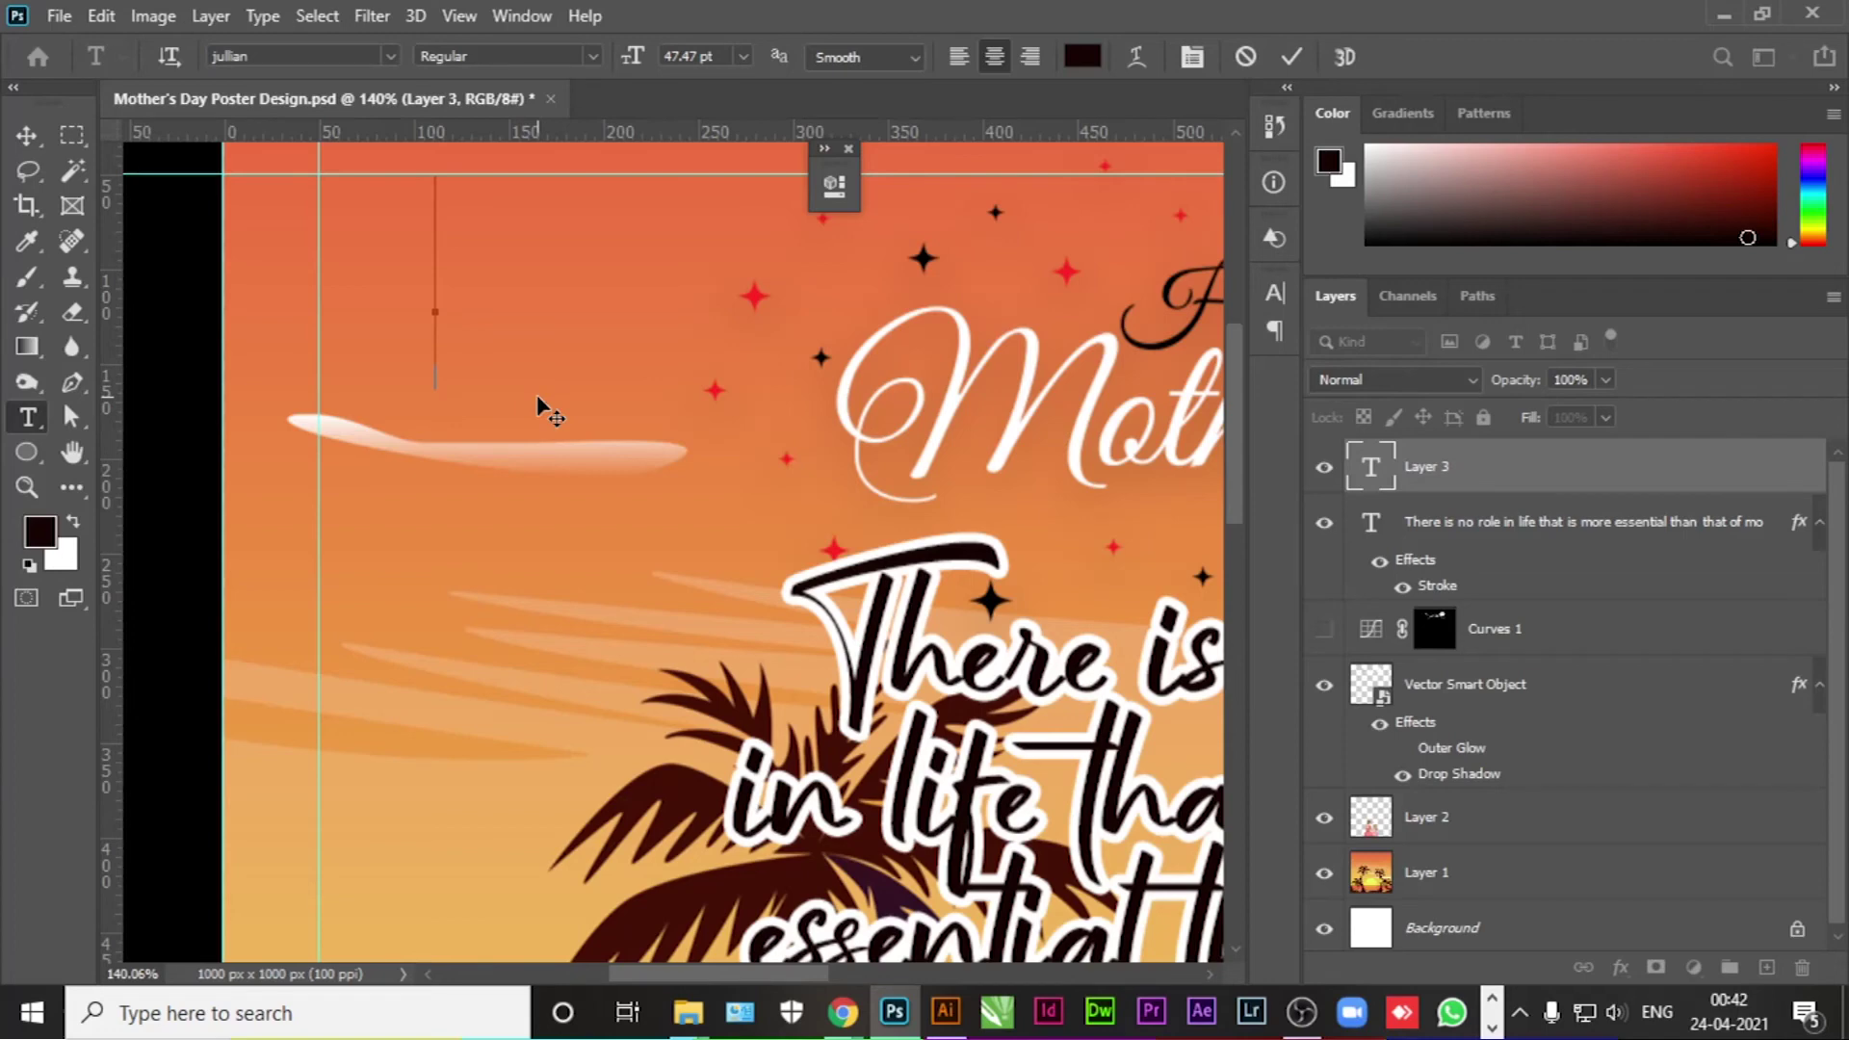
pyautogui.write('My Logo')
# Step: Set the My Logo text to Segoe UI Emoji at 12.47 pt
pyautogui.hotkey('ctrl', 'a')
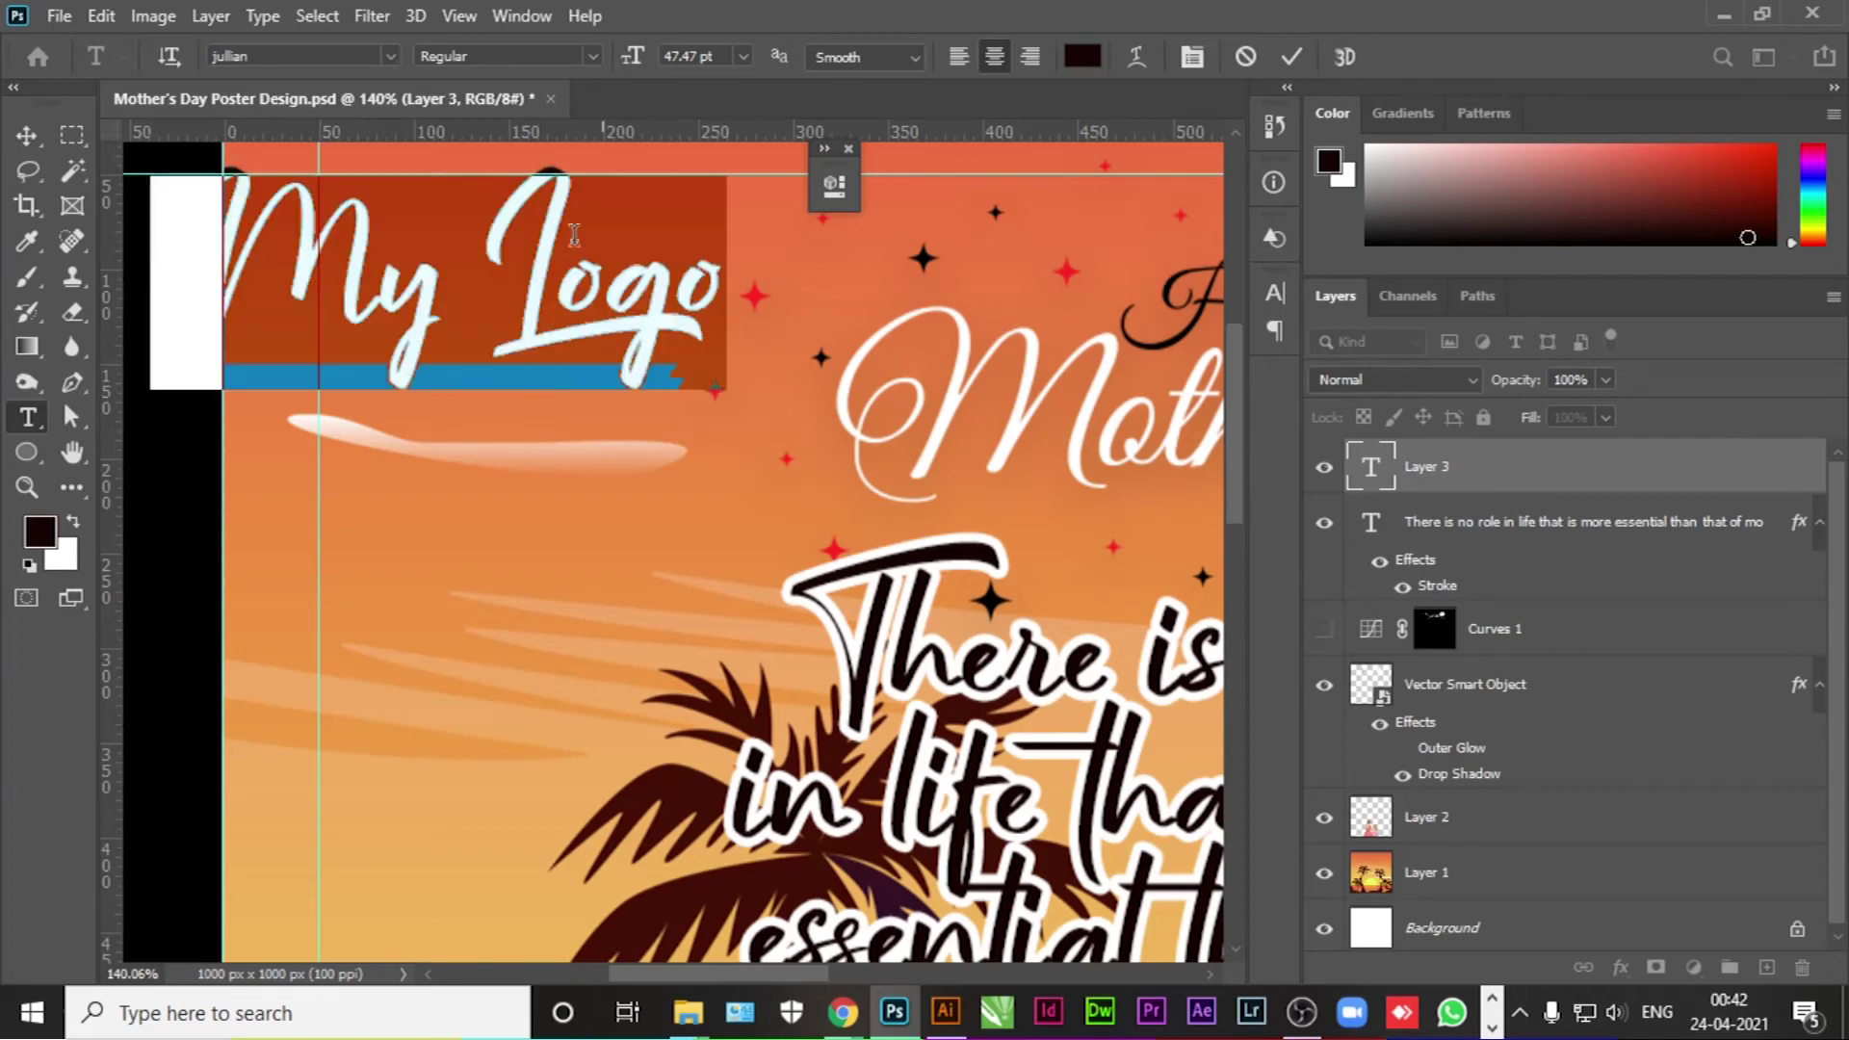
pyautogui.click(250, 59)
pyautogui.click(390, 56)
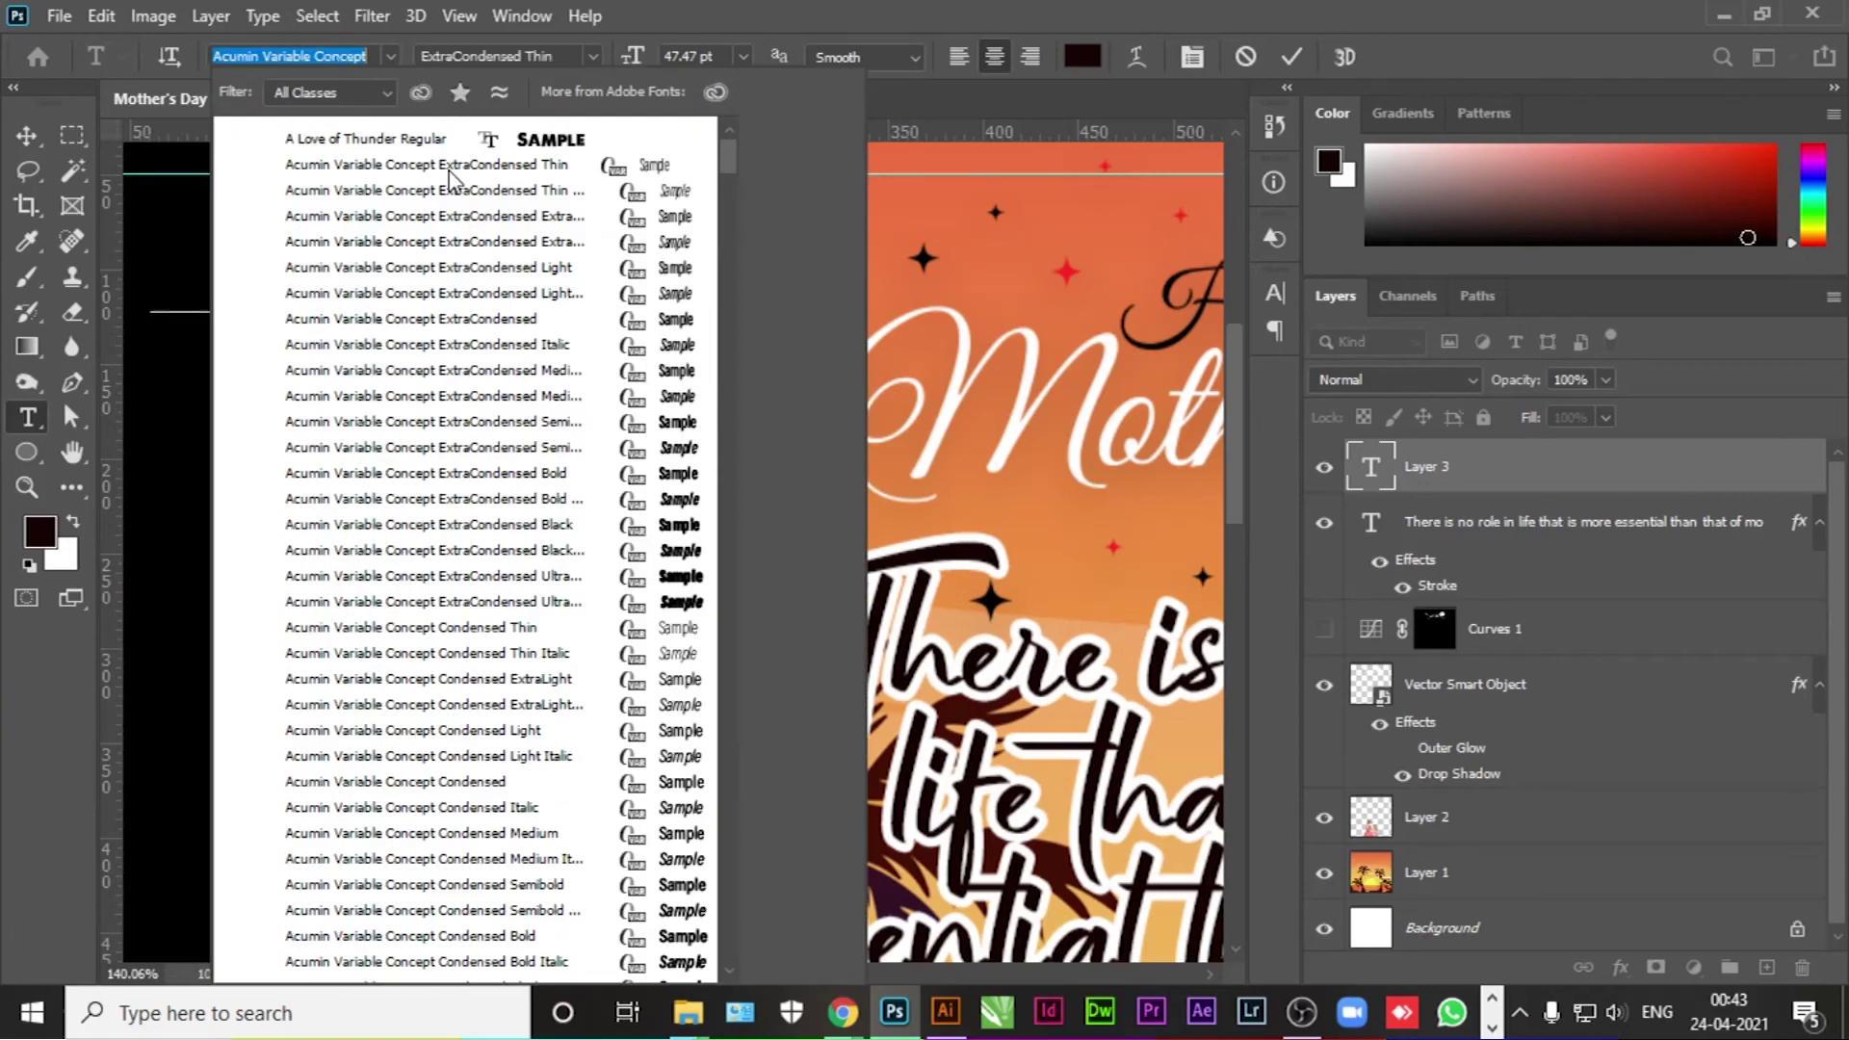
pyautogui.scroll(5, 404, 164)
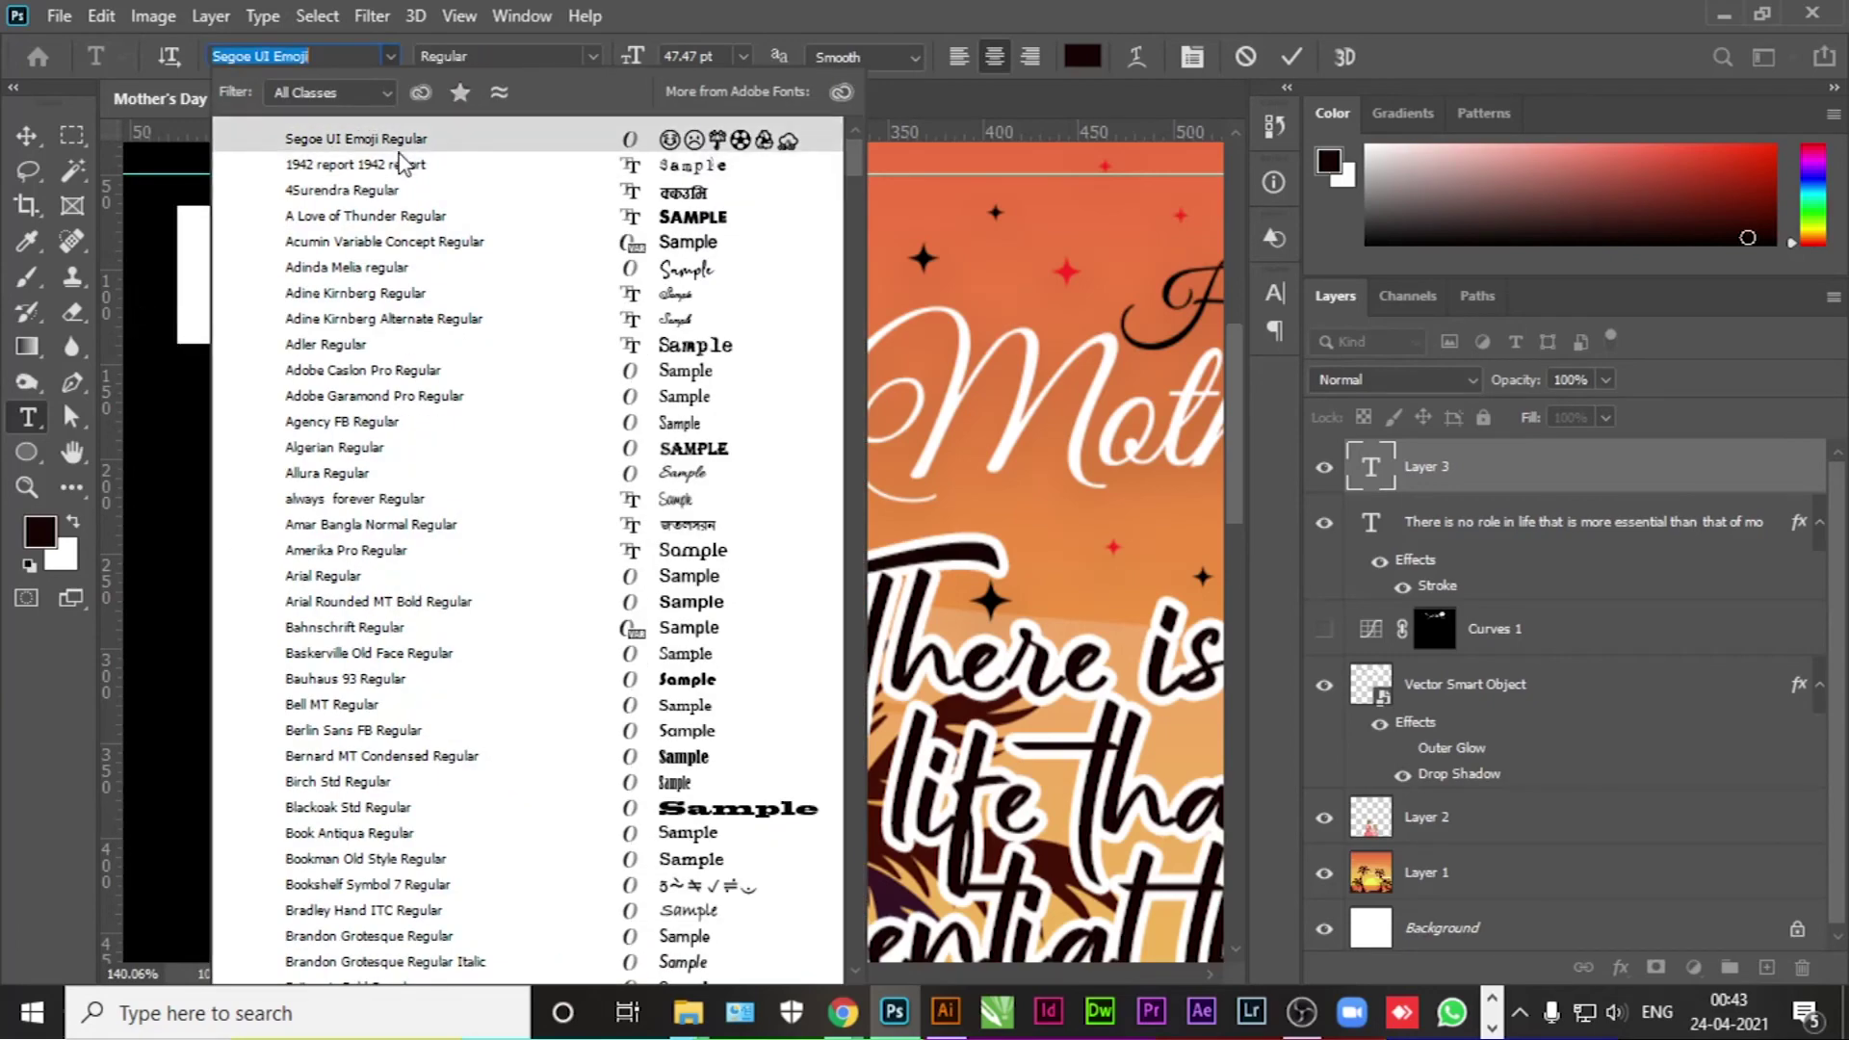
pyautogui.press('Return')
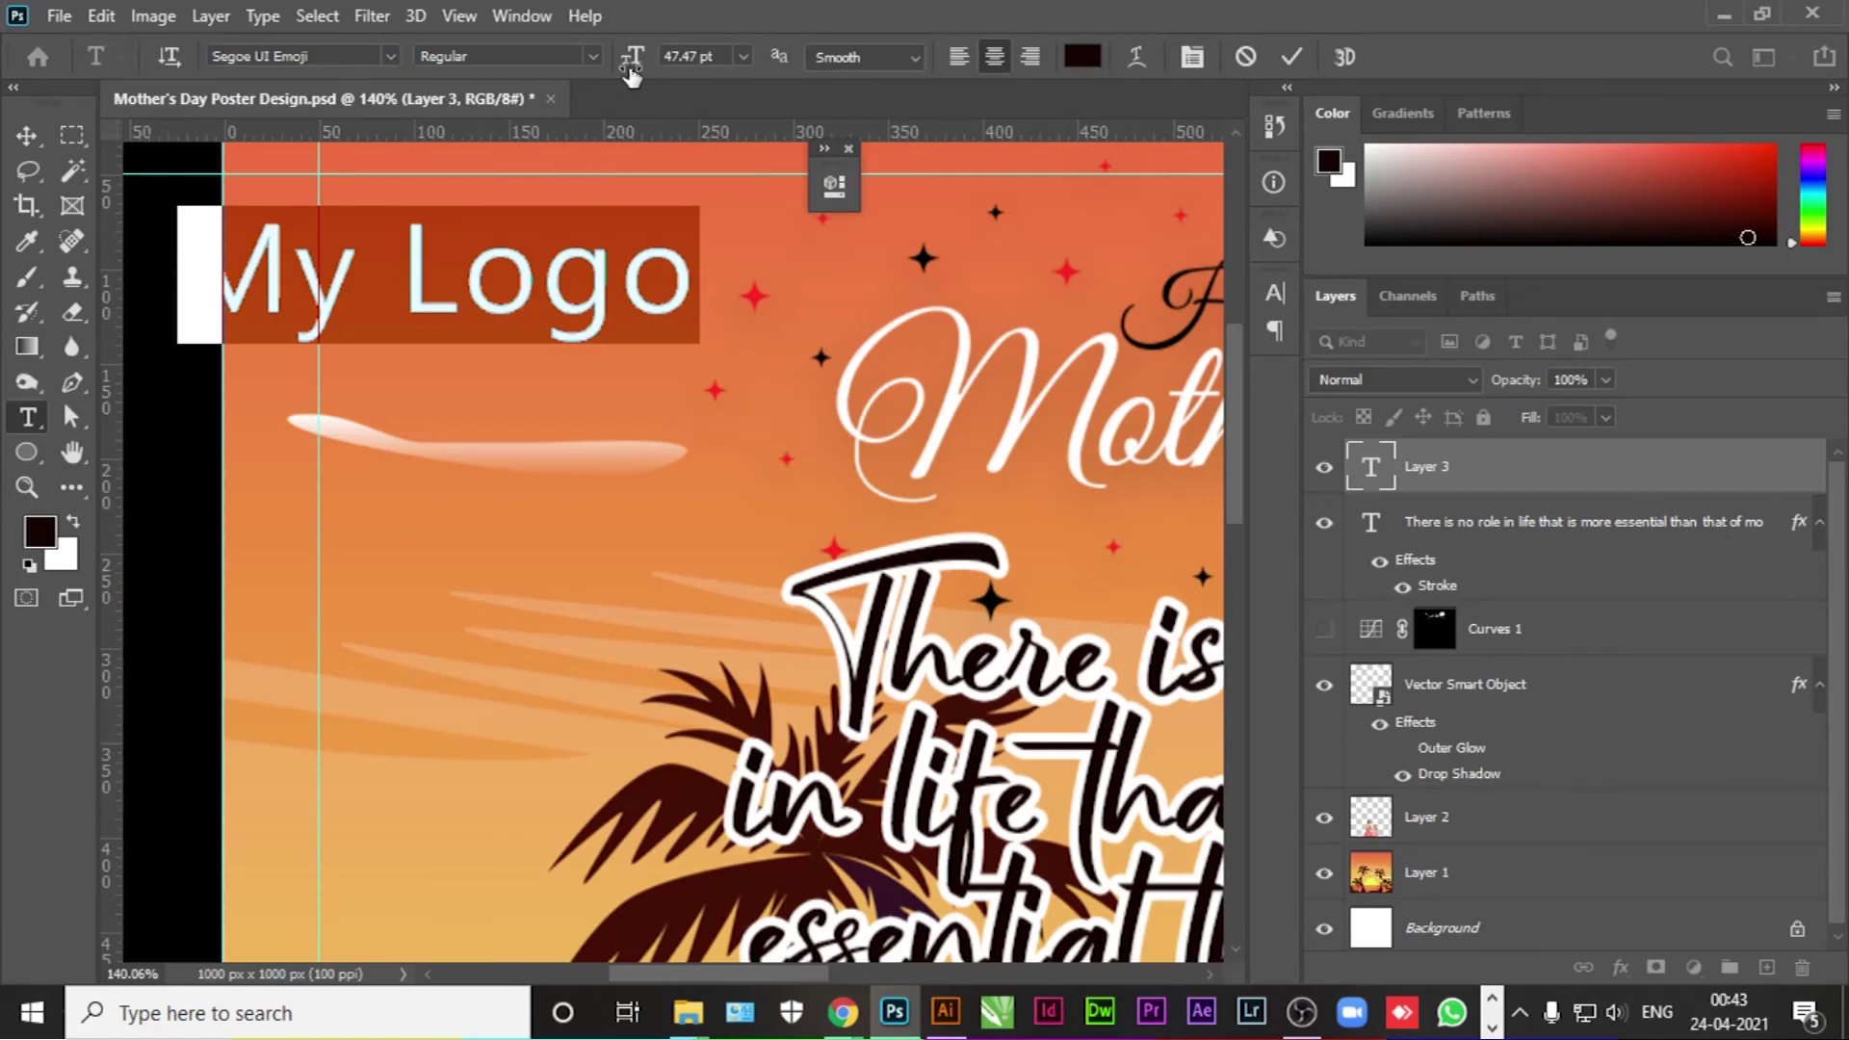
pyautogui.moveTo(633, 59); pyautogui.dragTo(587, 83)
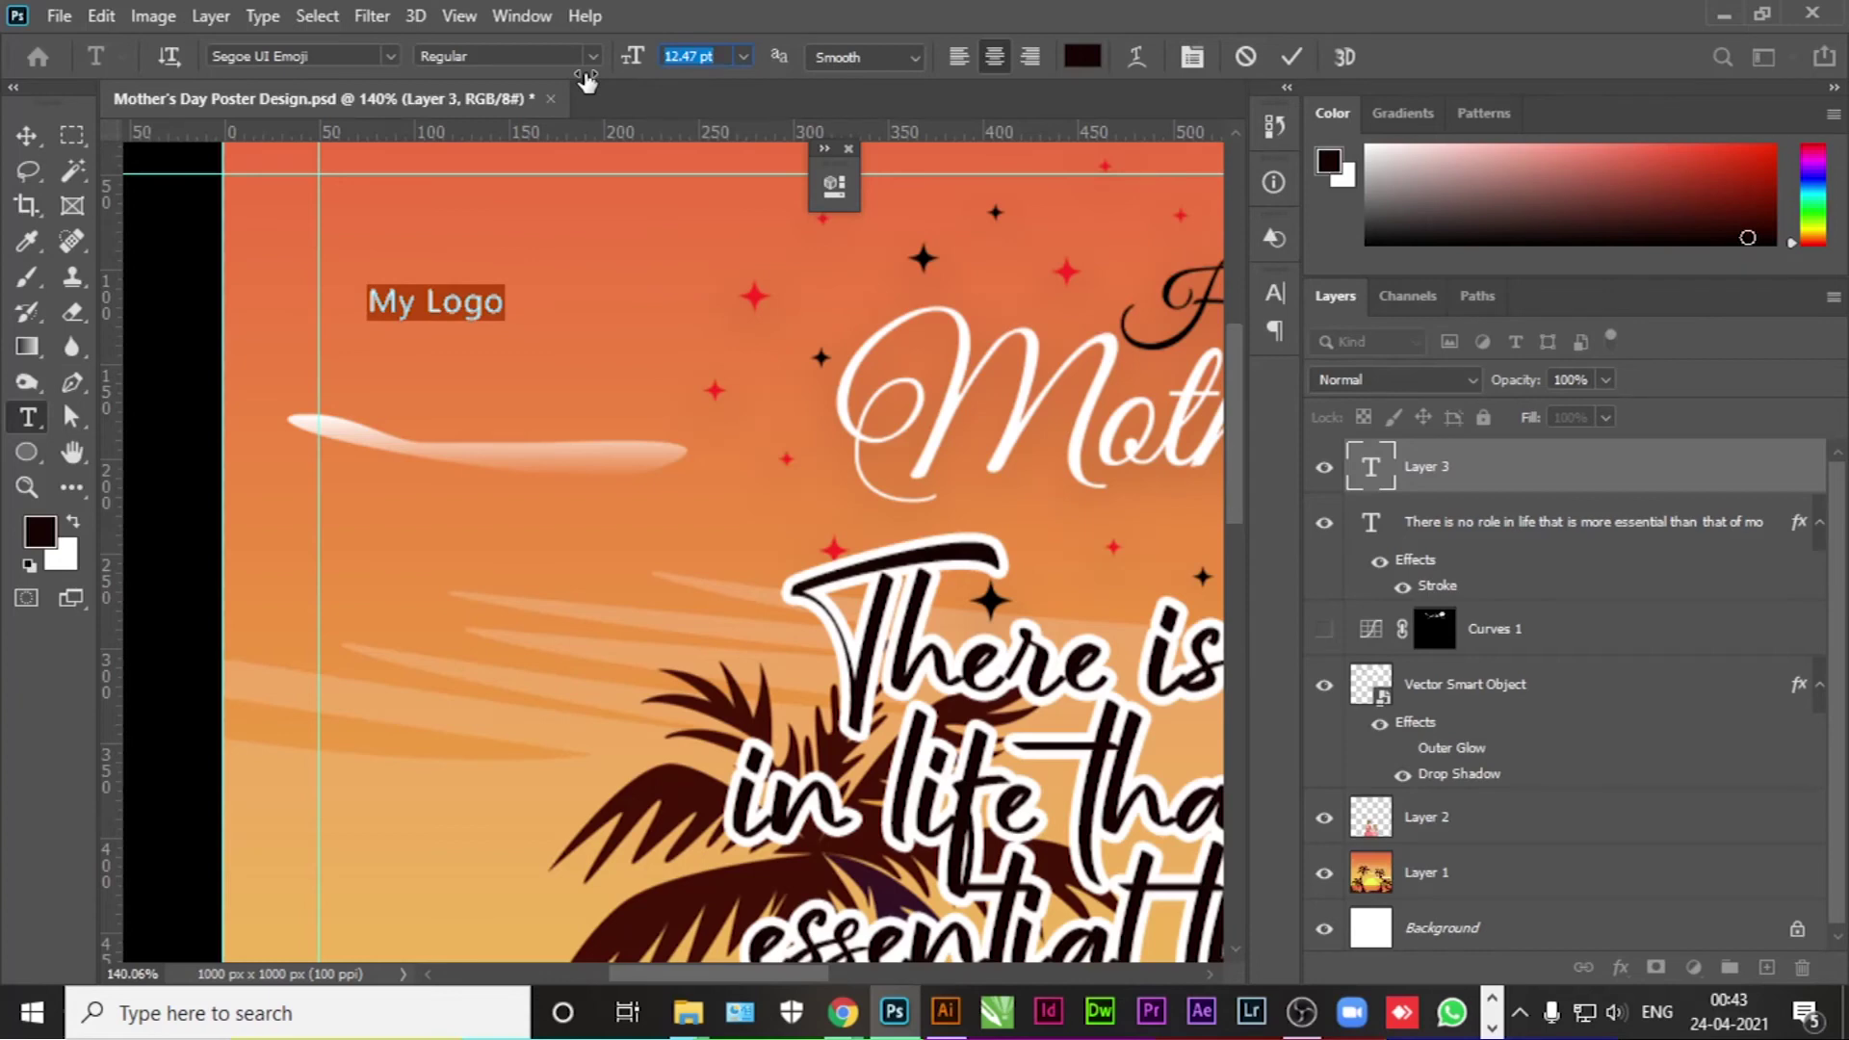
# Step: Stack 'My' and 'Logo' on two lines with 11.62 pt leading
pyautogui.click(431, 299)
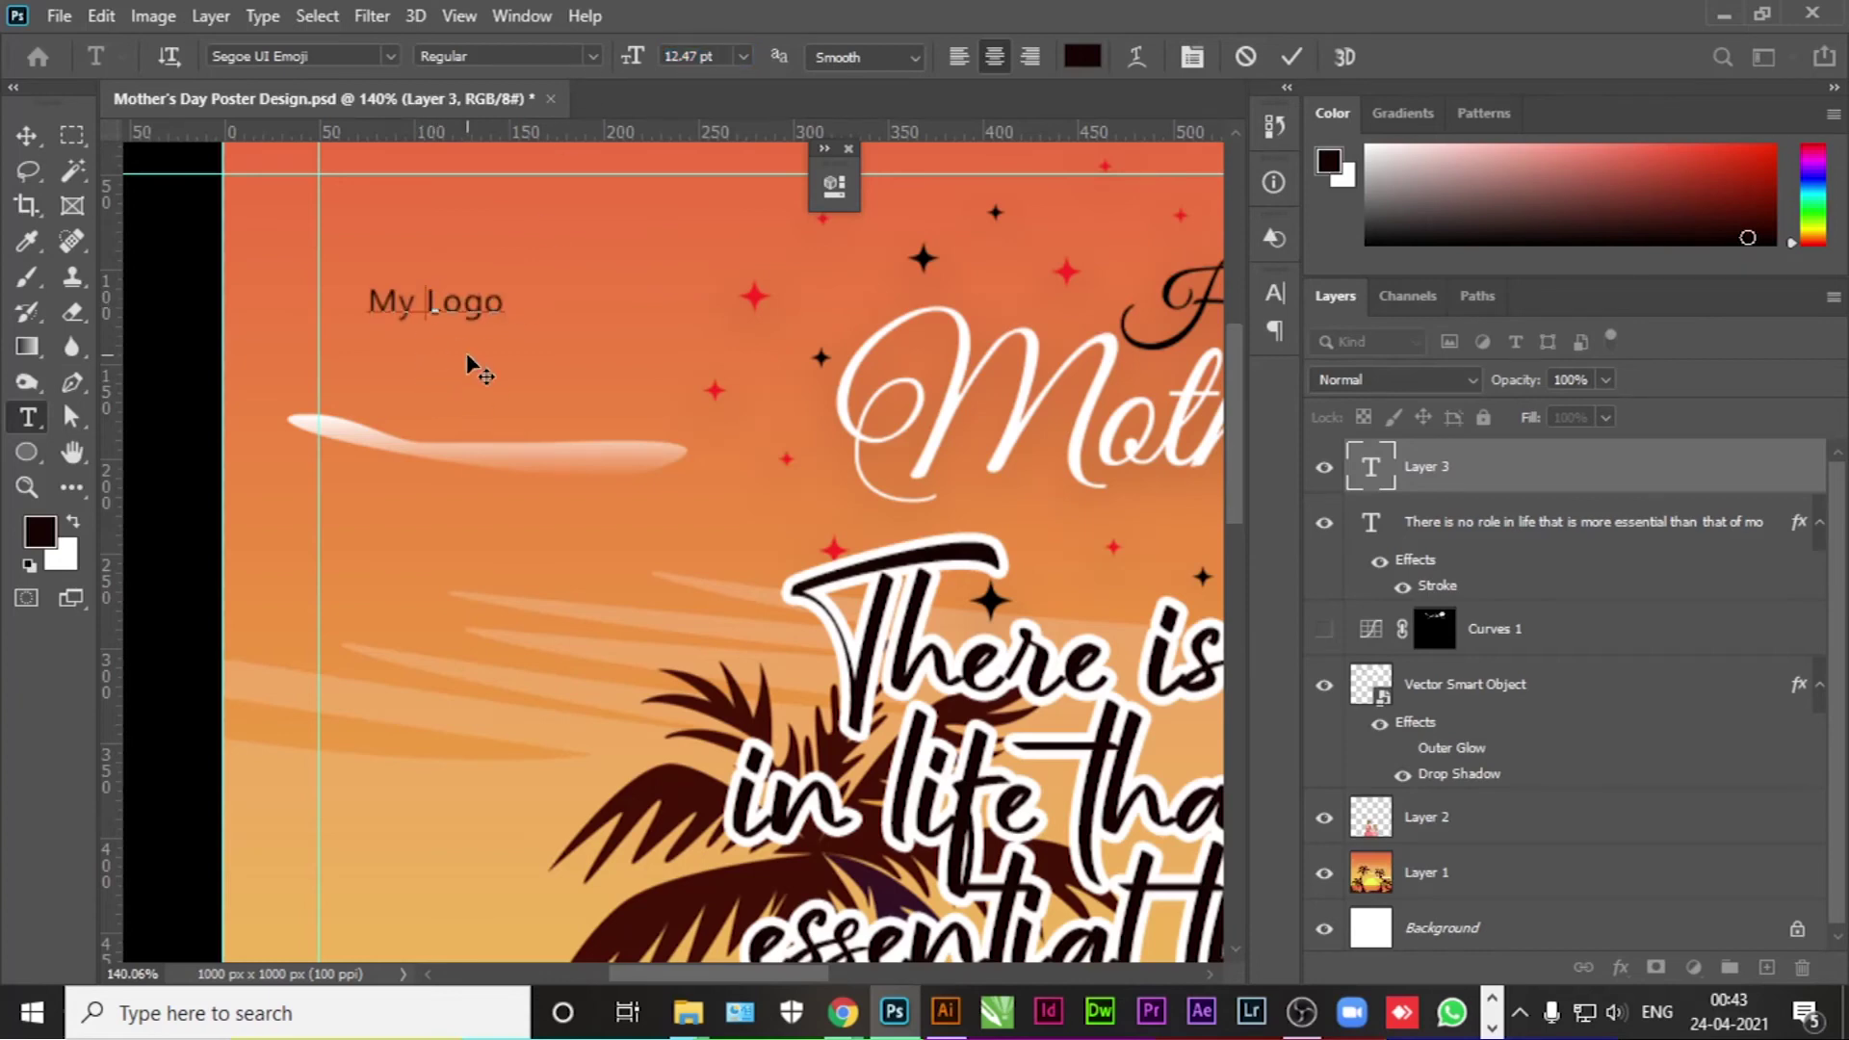
pyautogui.press('Return')
pyautogui.hotkey('ctrl', 'a')
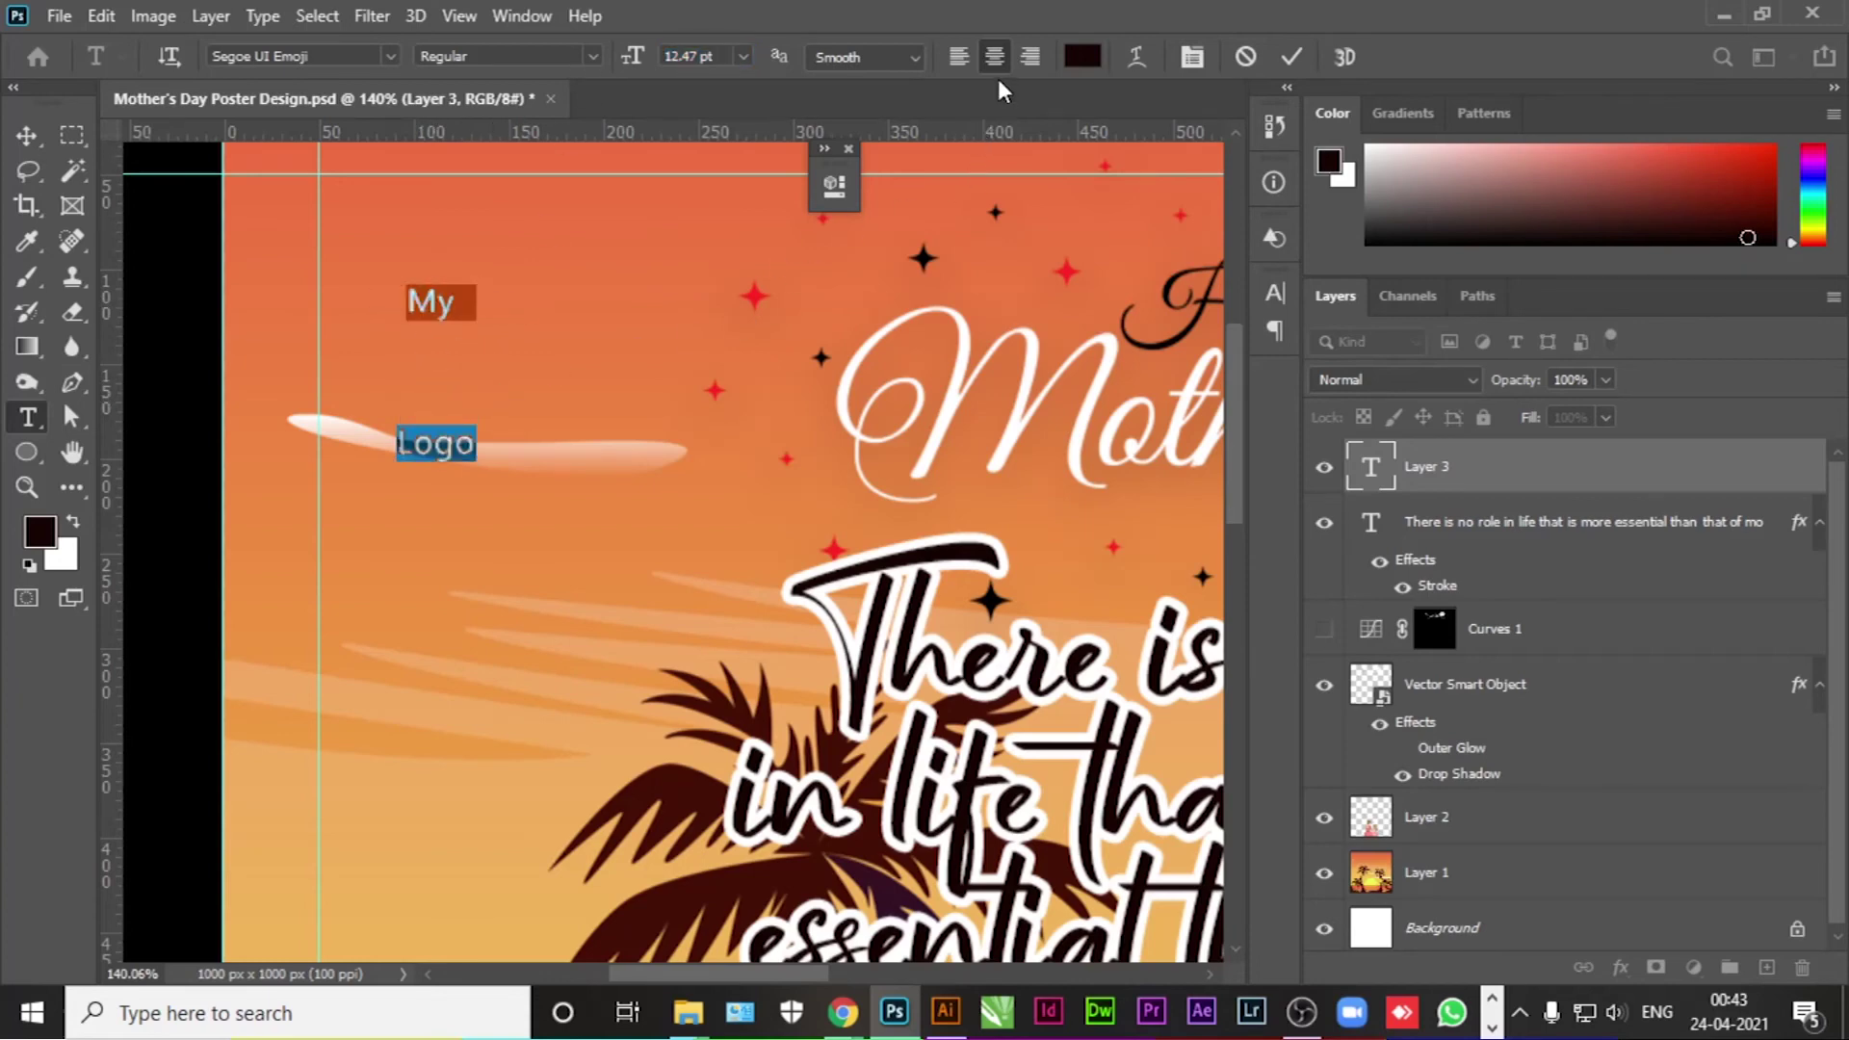
pyautogui.click(1192, 58)
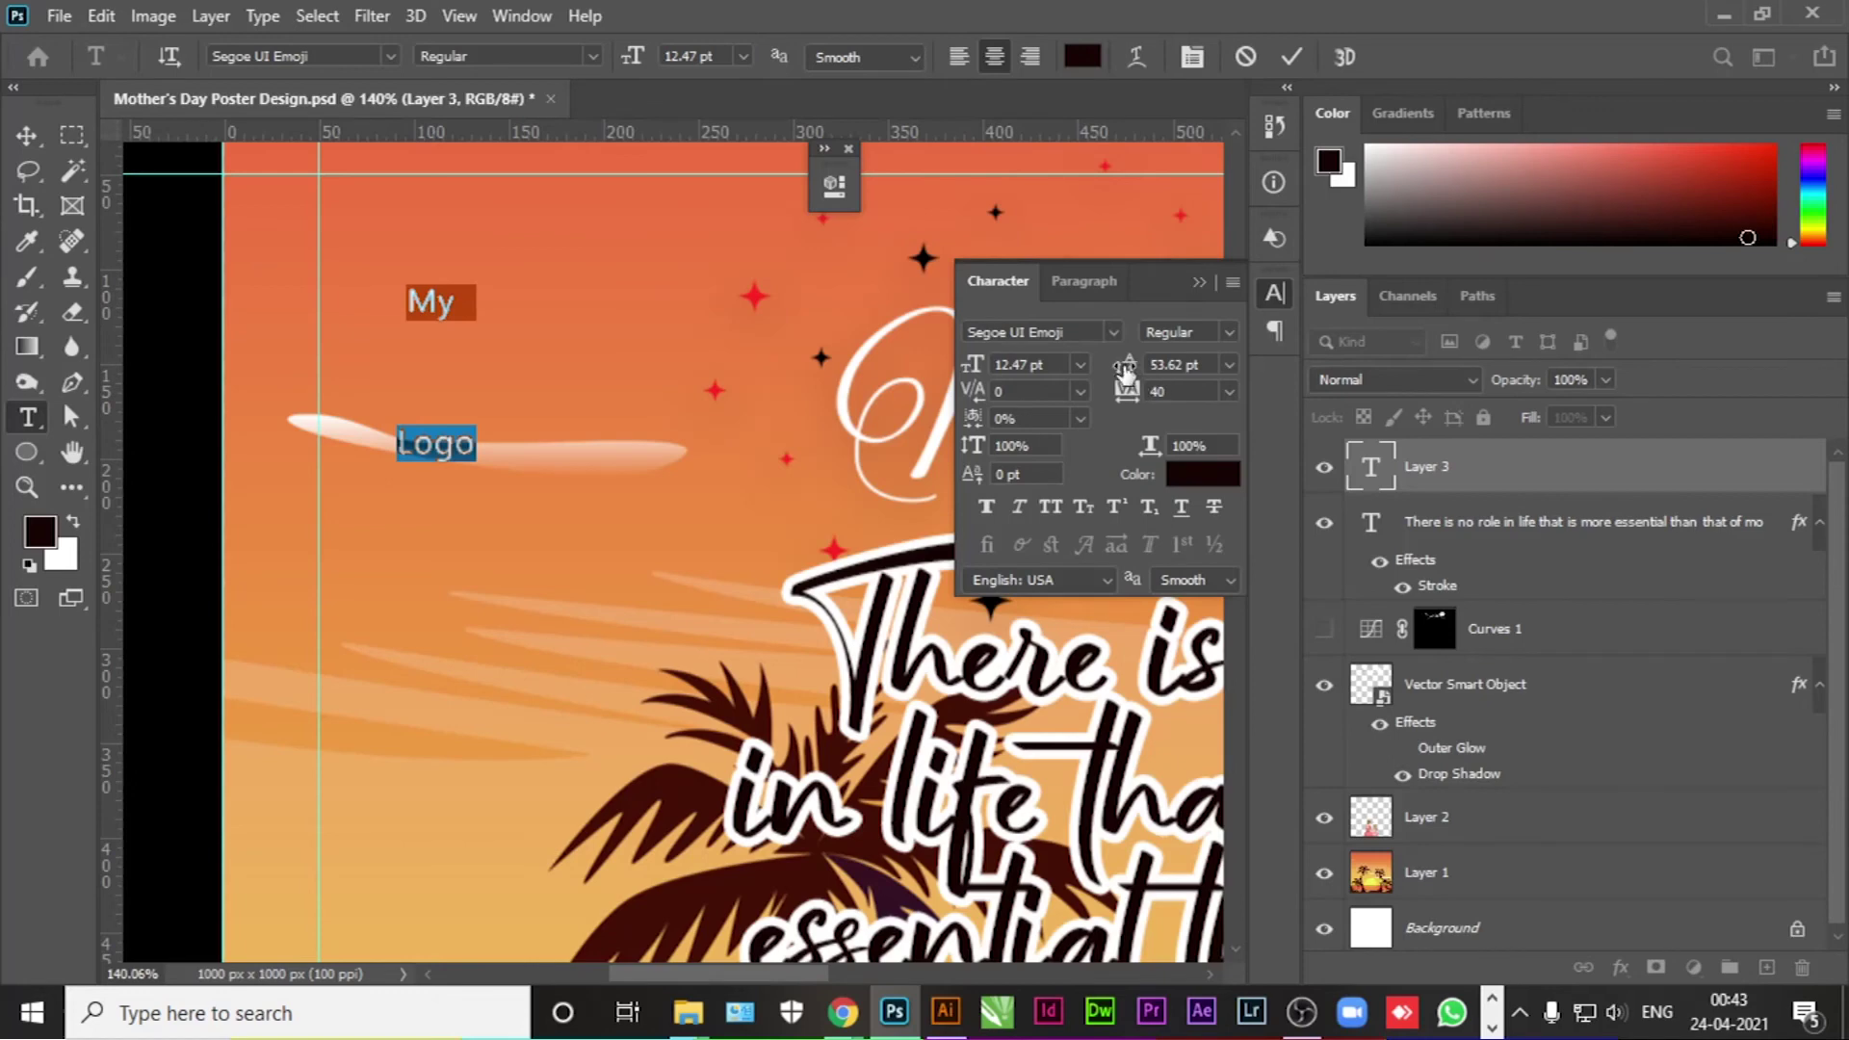
pyautogui.moveTo(1125, 375); pyautogui.dragTo(1067, 379)
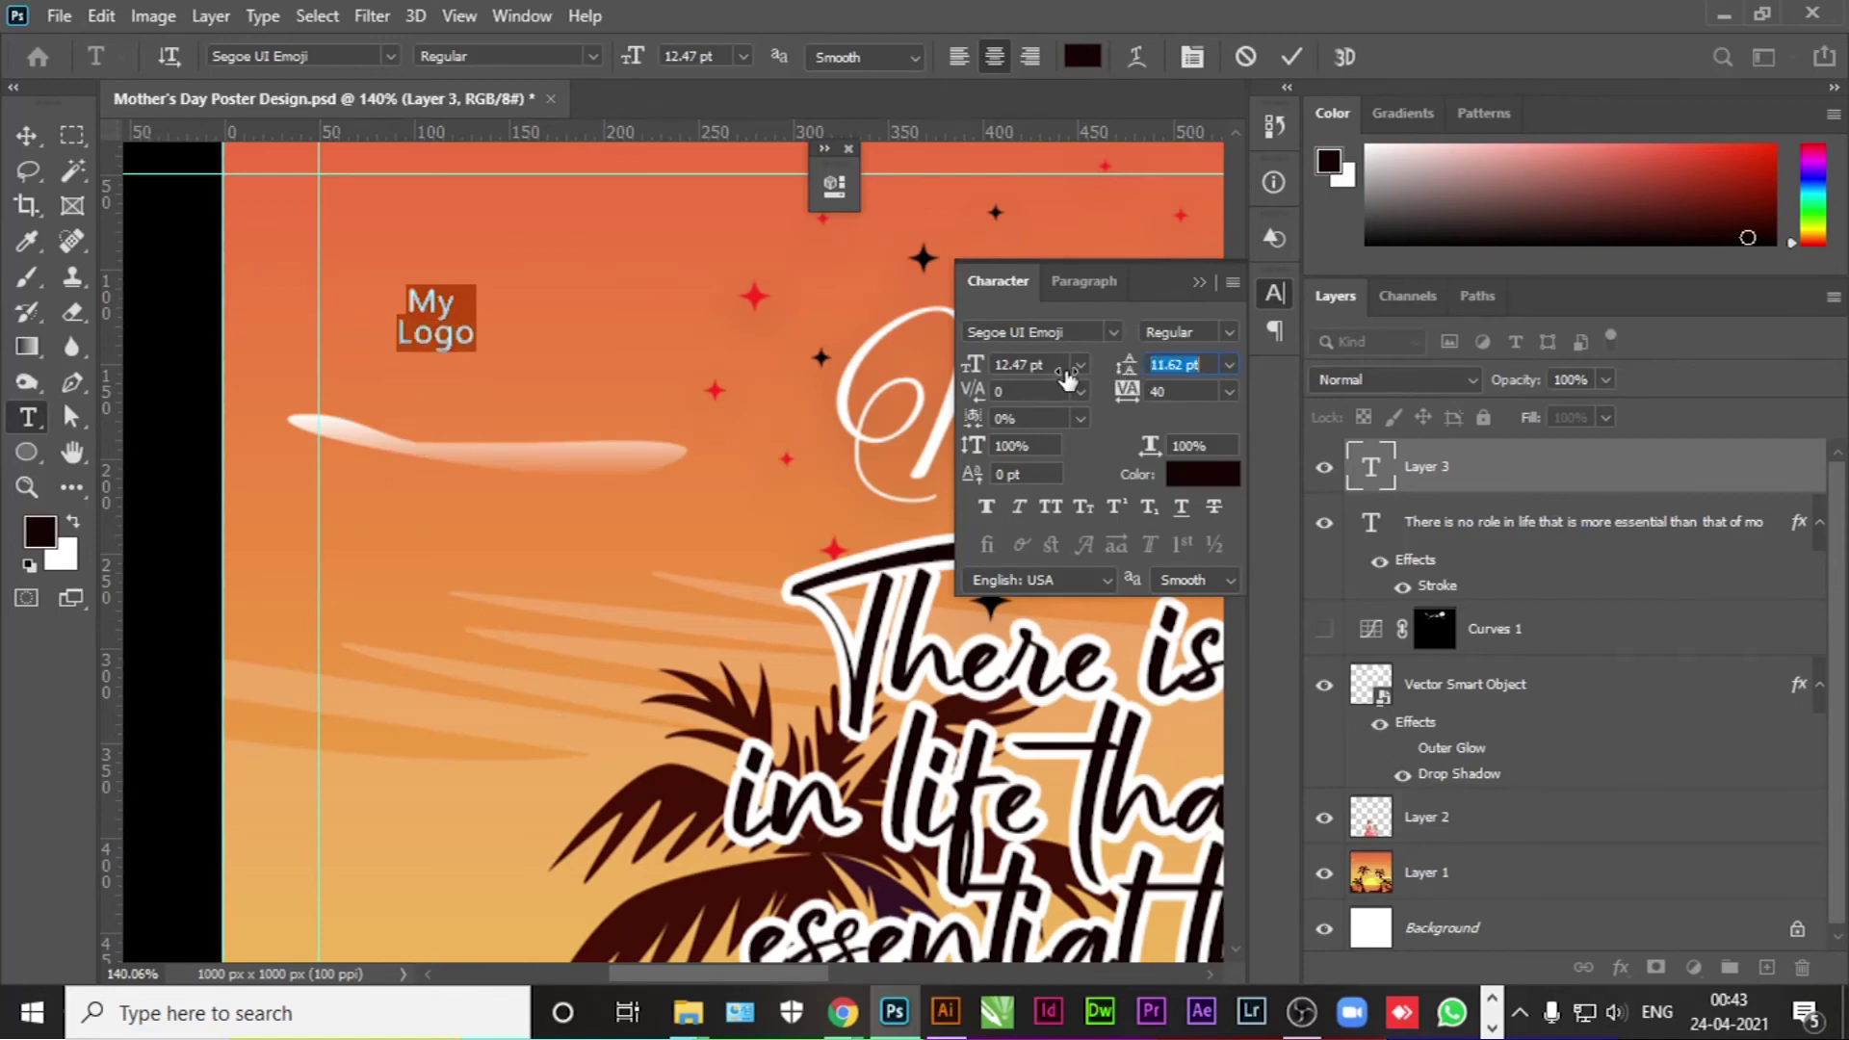
pyautogui.click(26, 135)
# Step: Move the logo text into the top-left corner and make it white
pyautogui.moveTo(443, 352); pyautogui.dragTo(403, 256)
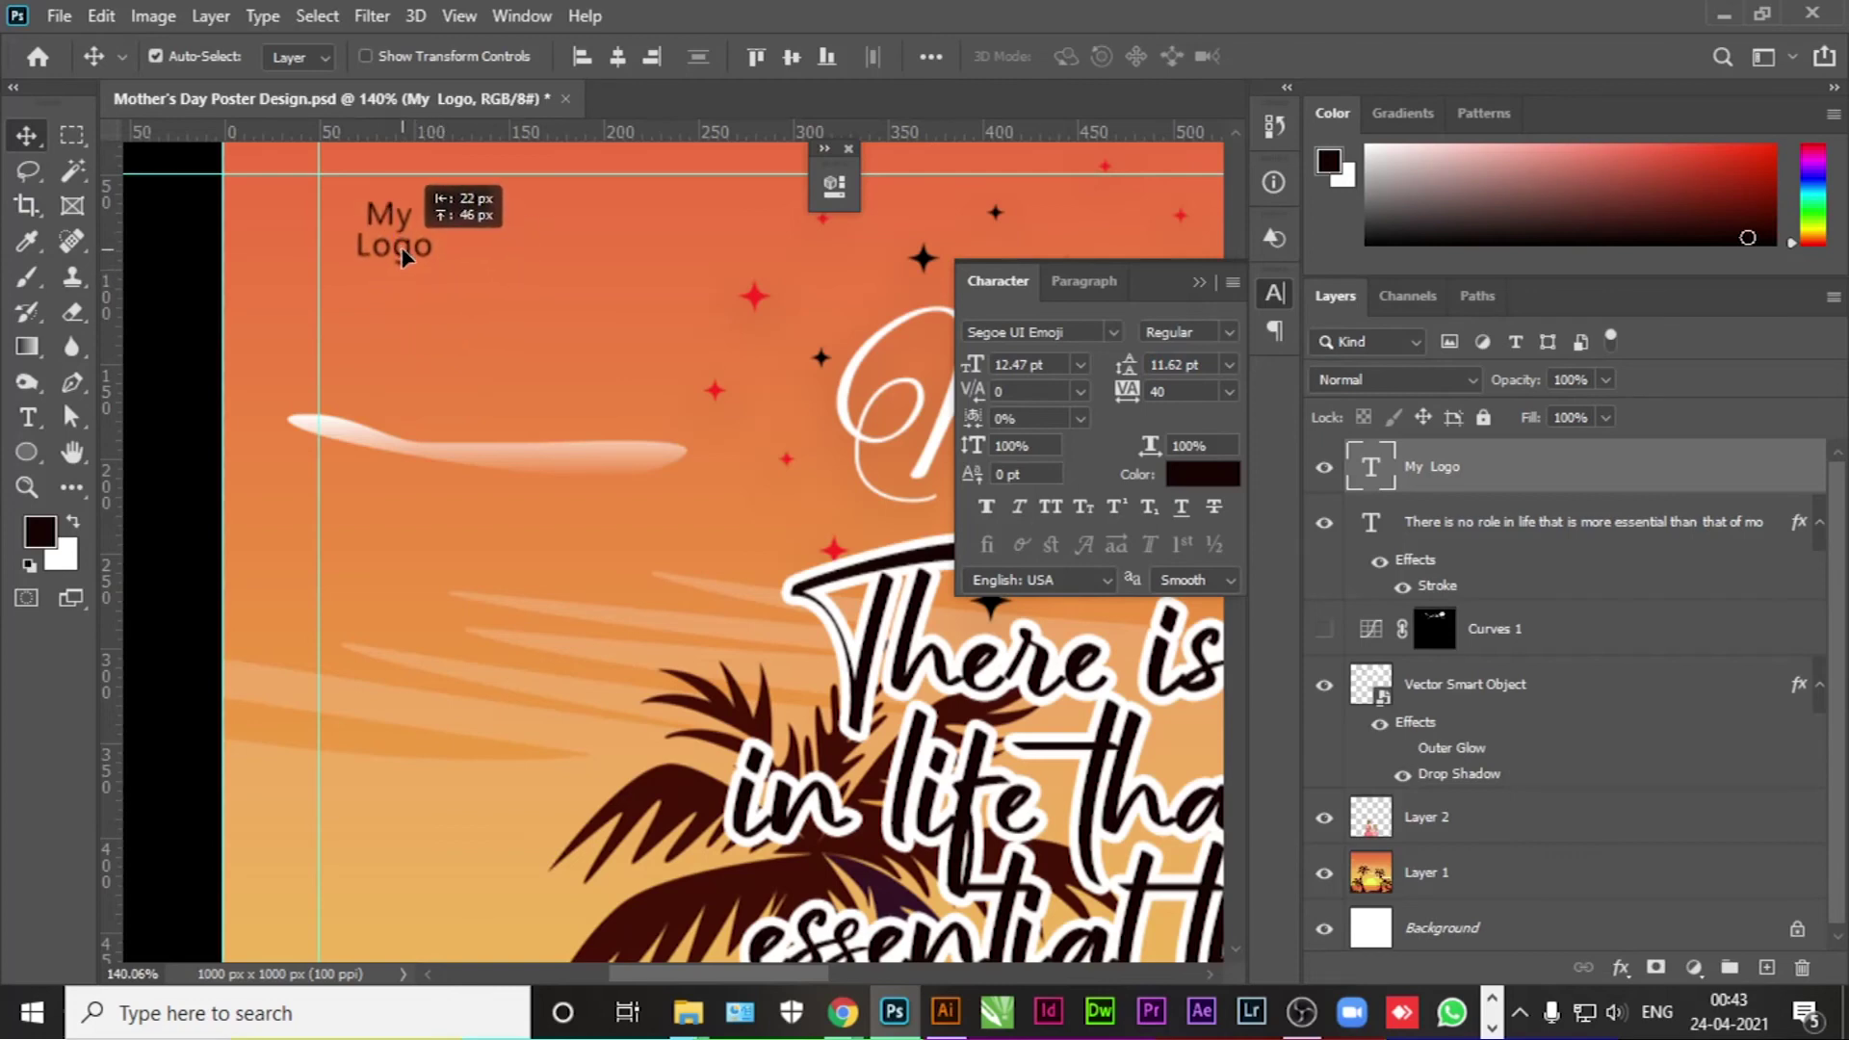
pyautogui.press('t')
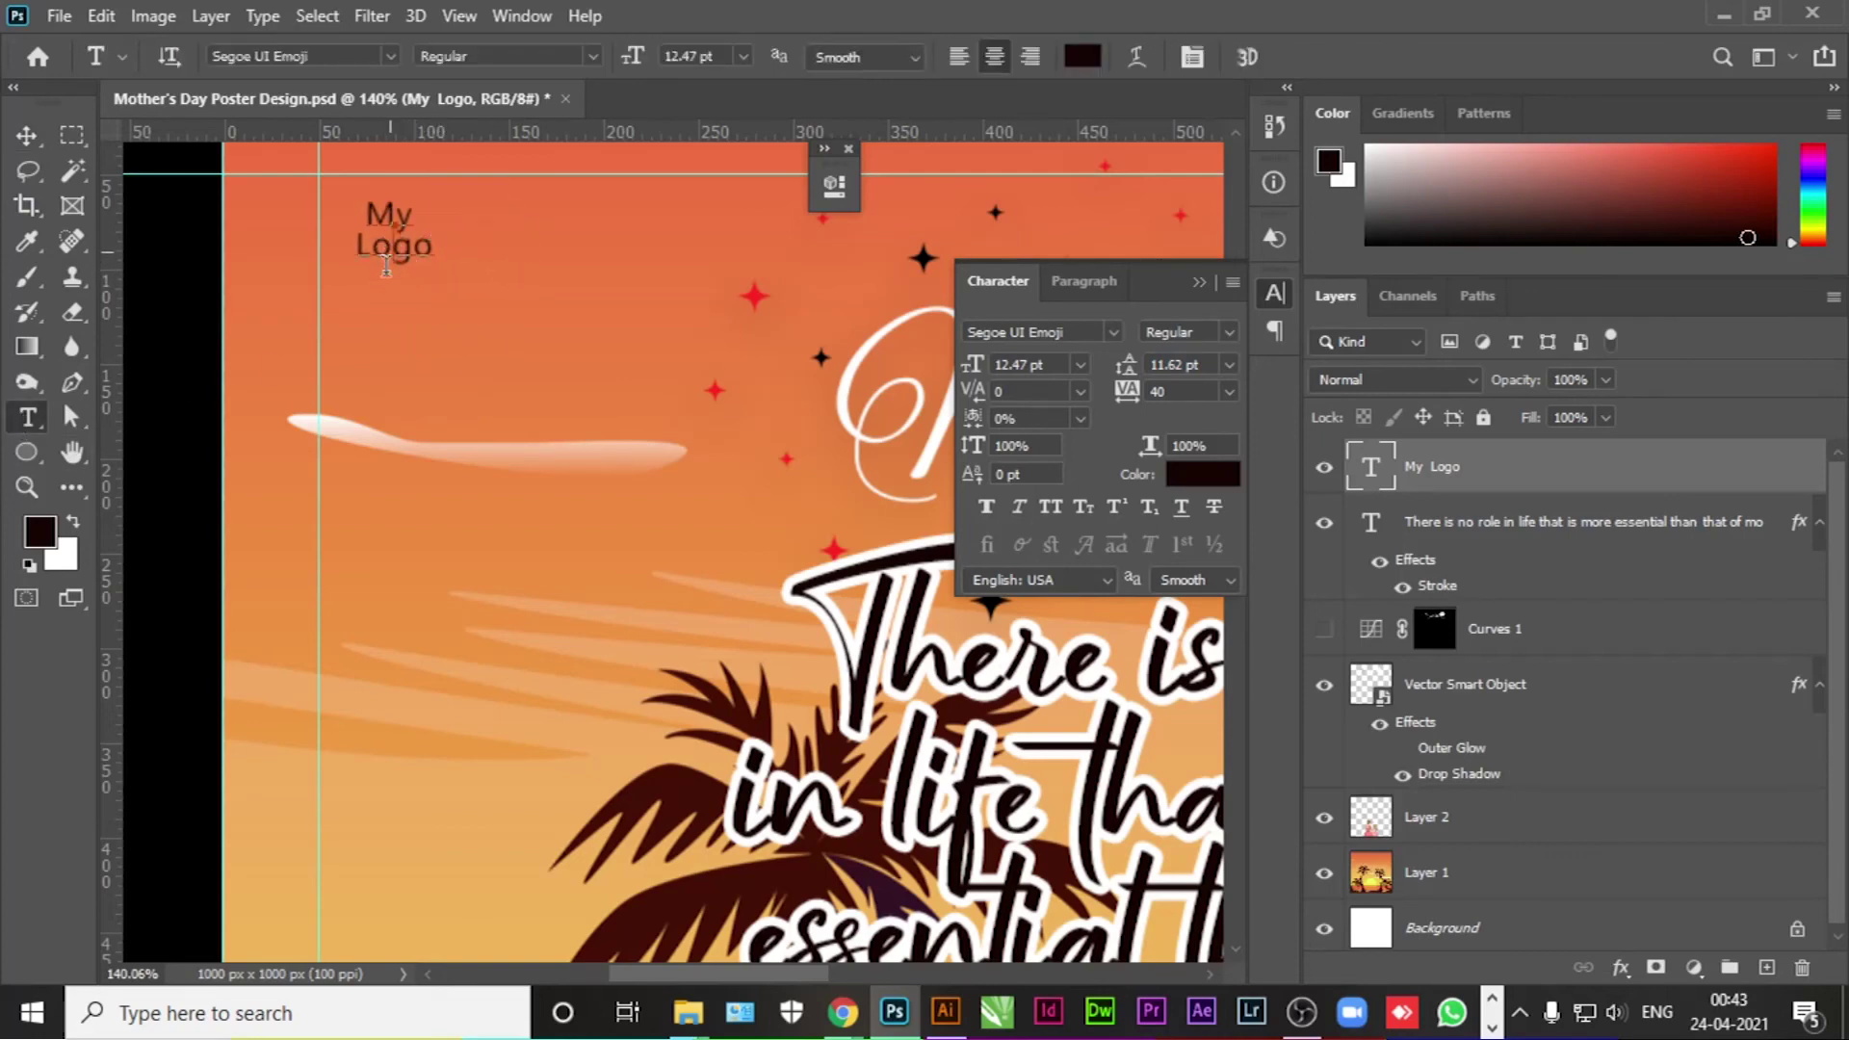
pyautogui.click(385, 267)
pyautogui.hotkey('ctrl', 'a')
pyautogui.click(72, 521)
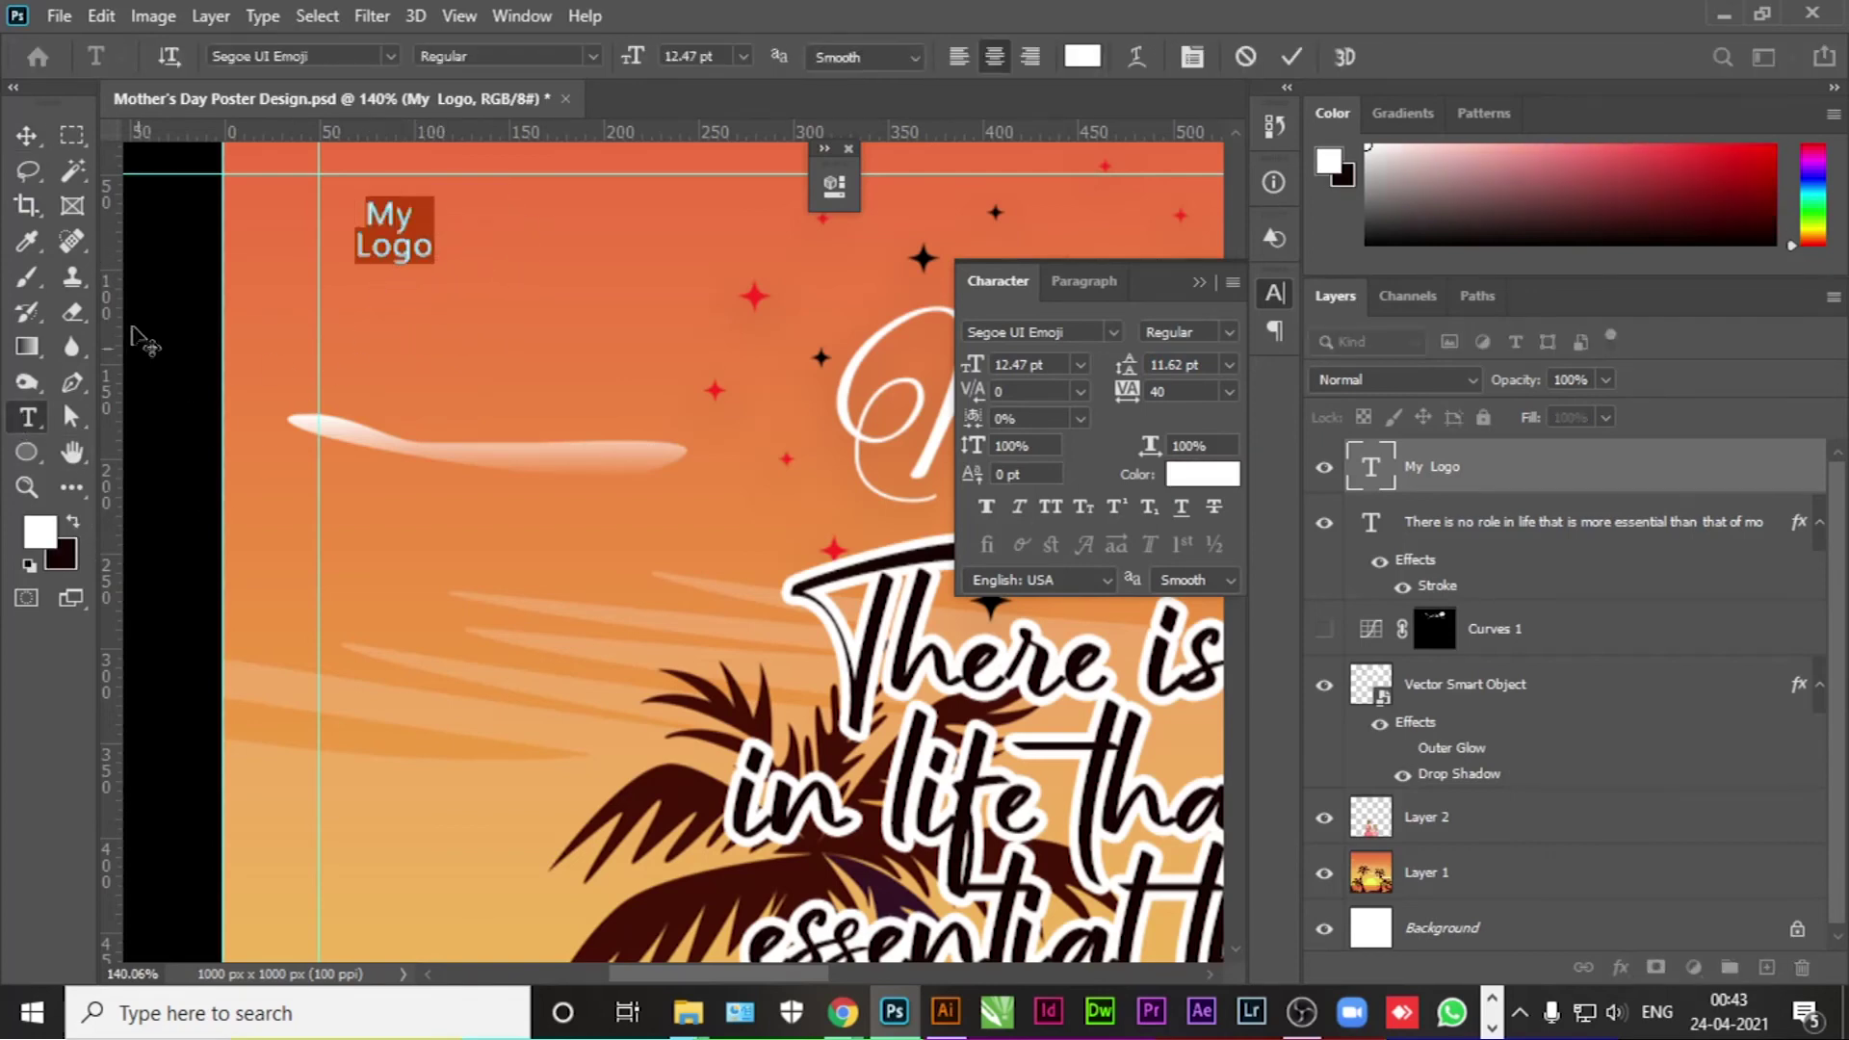
pyautogui.click(29, 137)
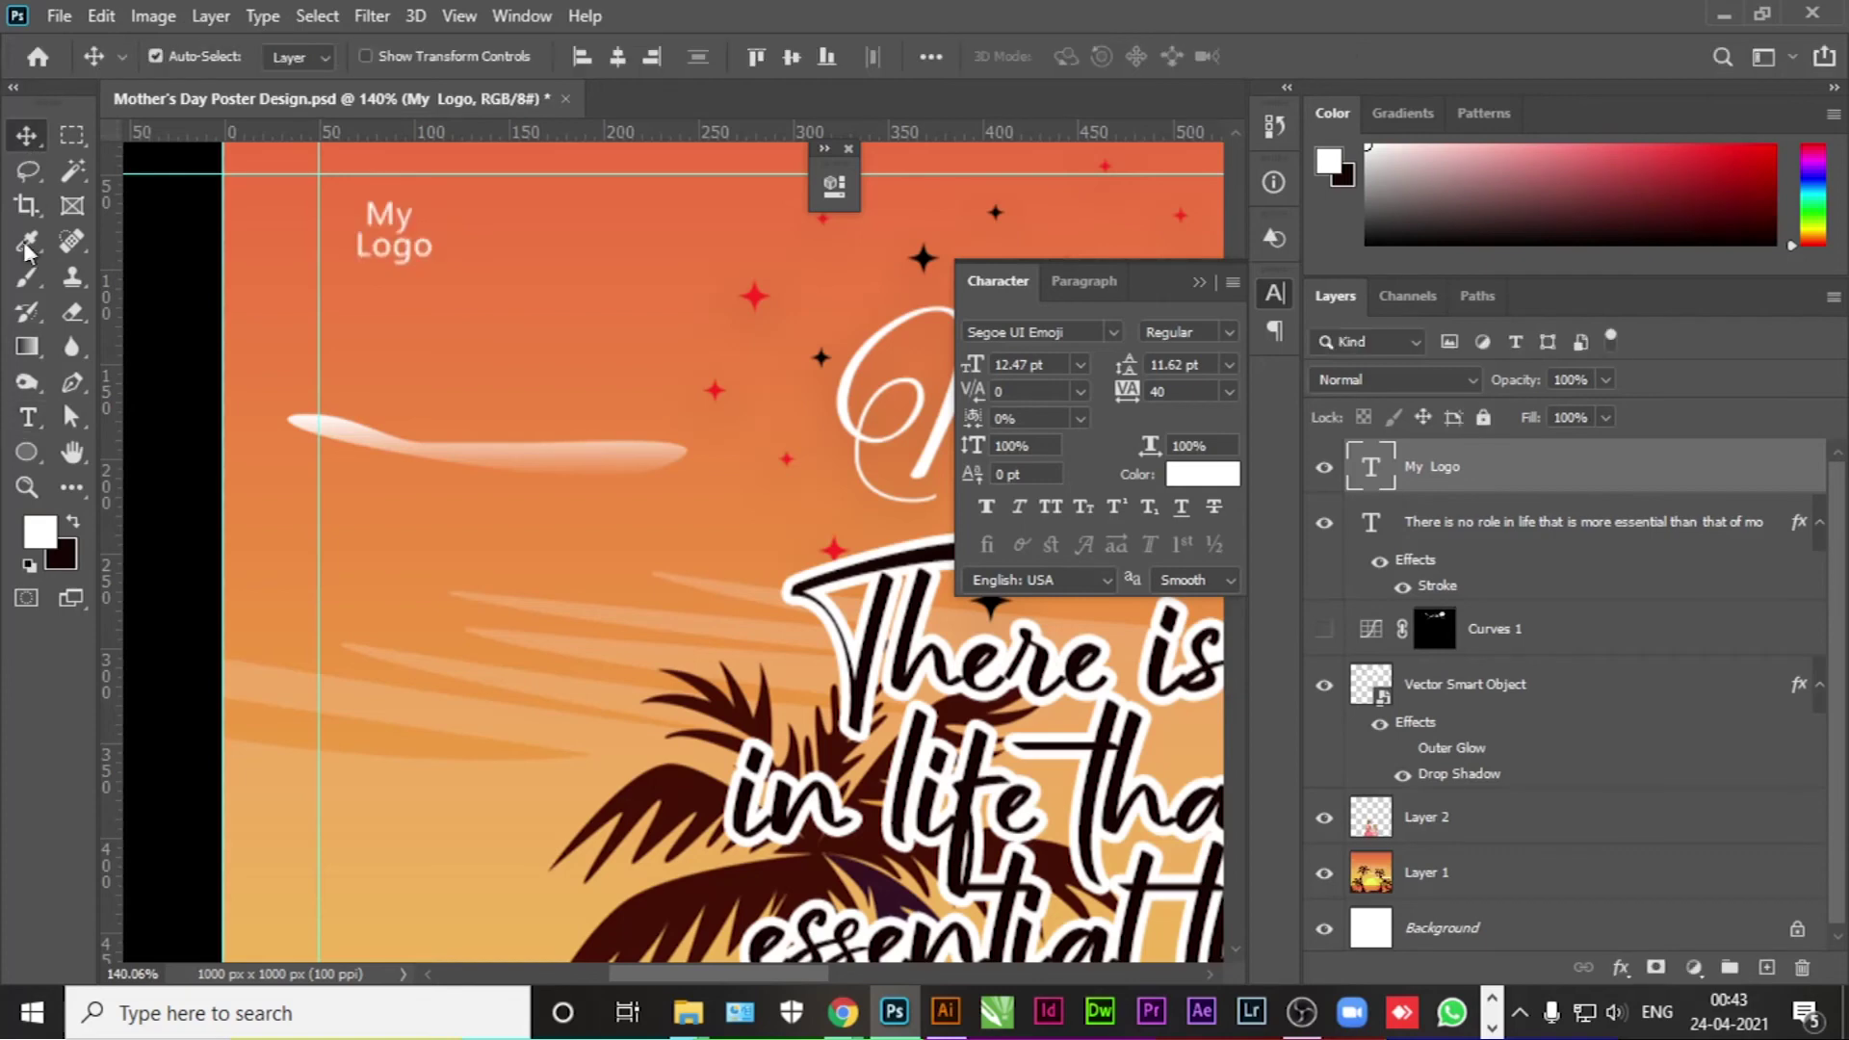
pyautogui.click(74, 139)
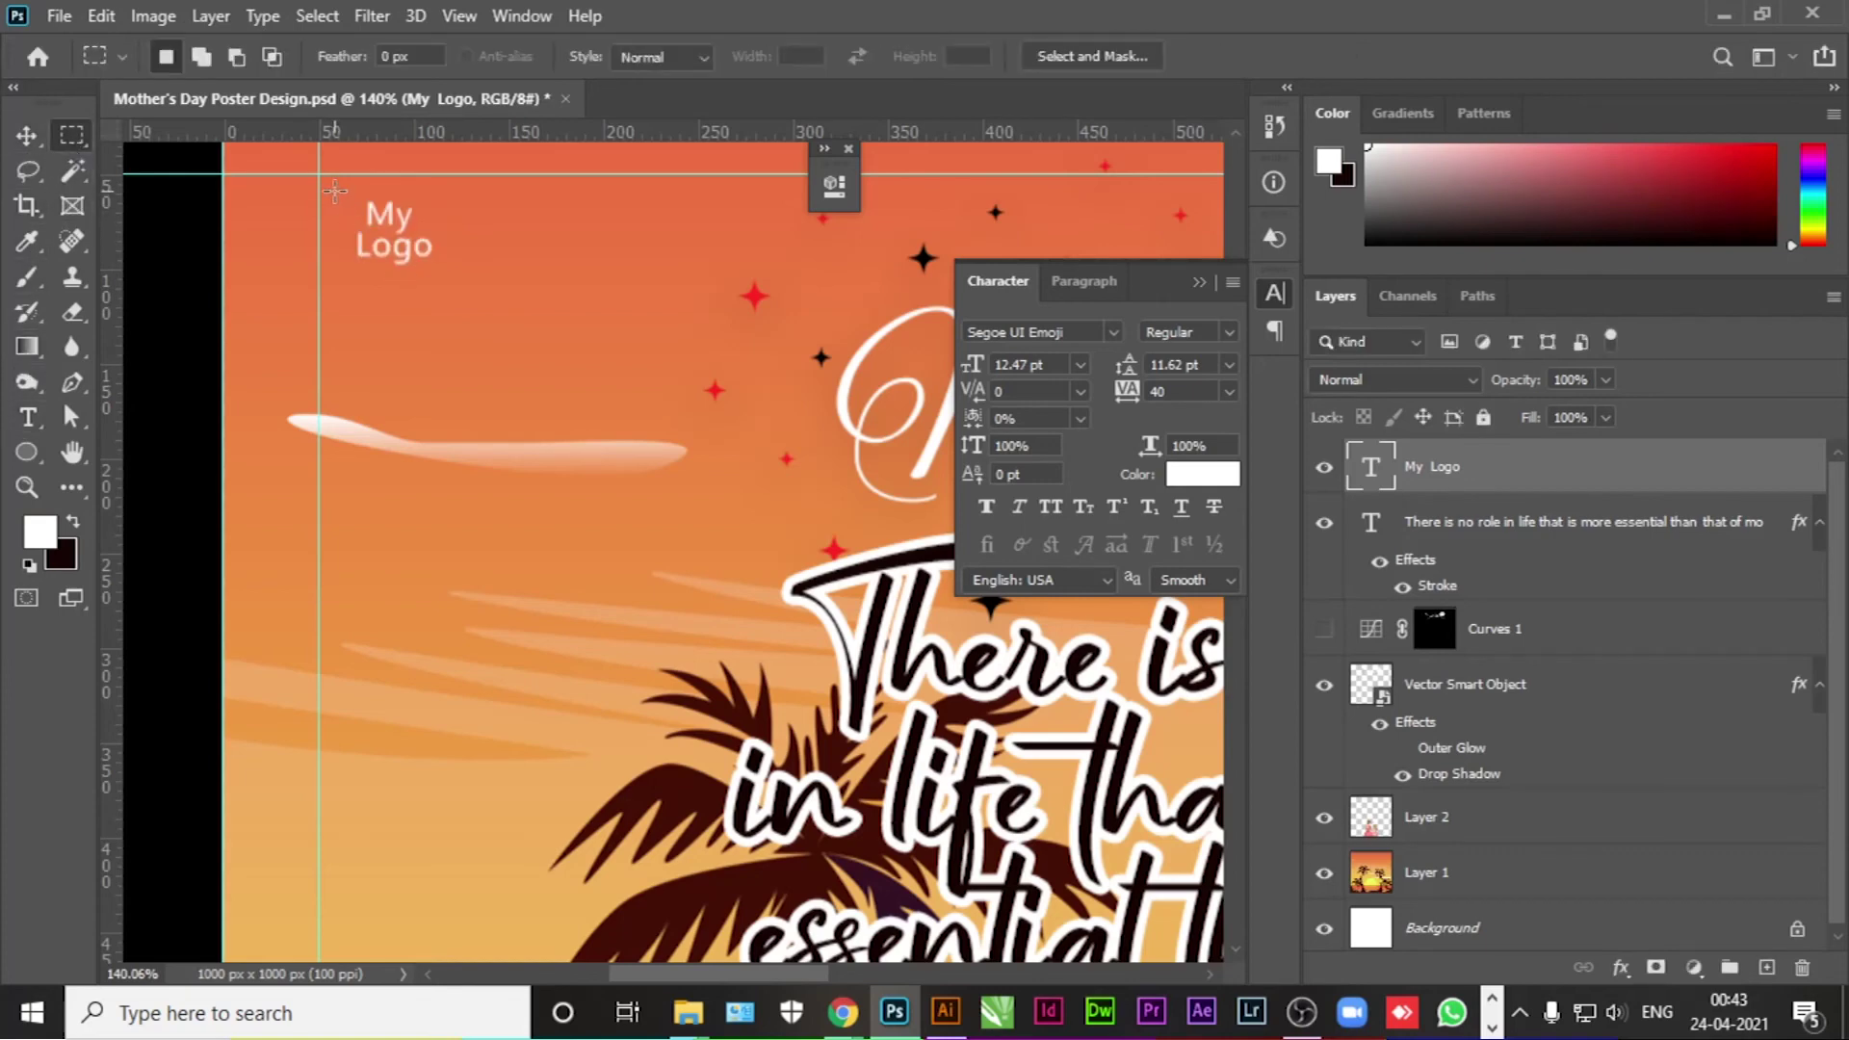
# Step: Draw a 2 px white square stroke around the logo text on a new layer
pyautogui.moveTo(337, 194); pyautogui.dragTo(455, 286)
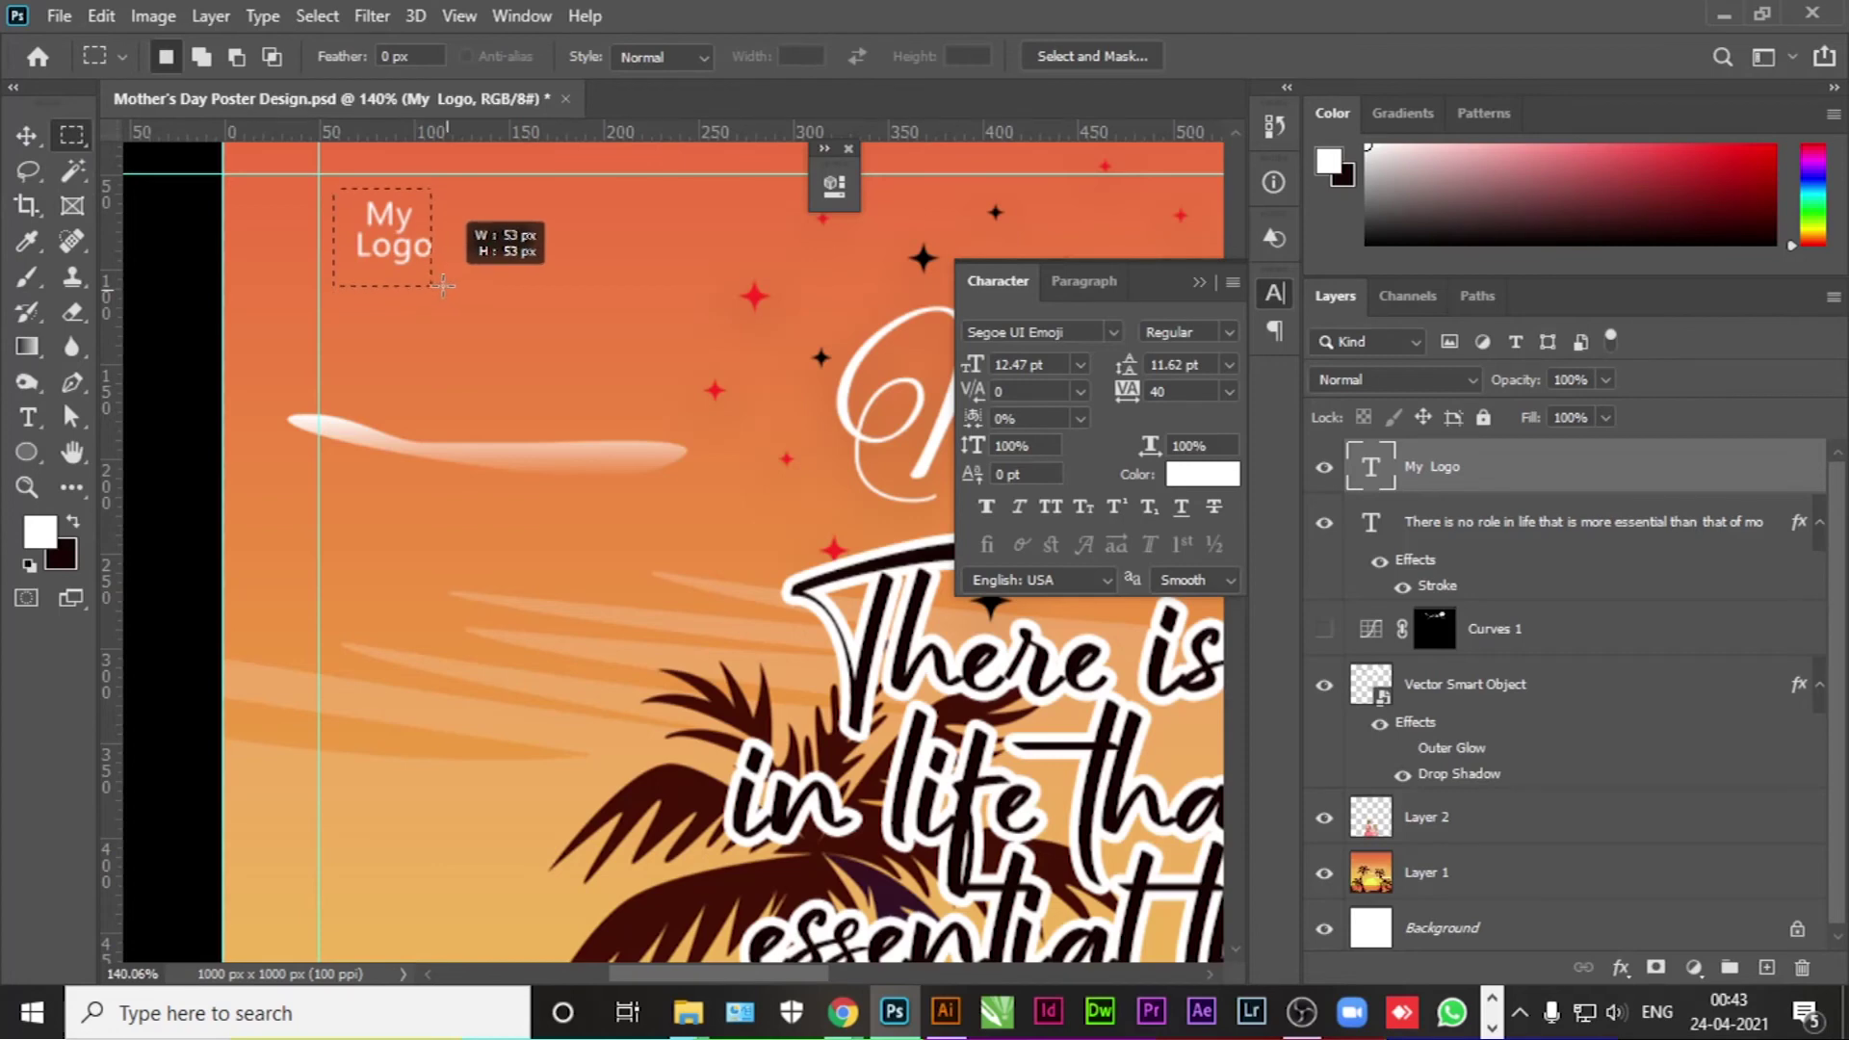
pyautogui.moveTo(455, 286); pyautogui.dragTo(454, 283)
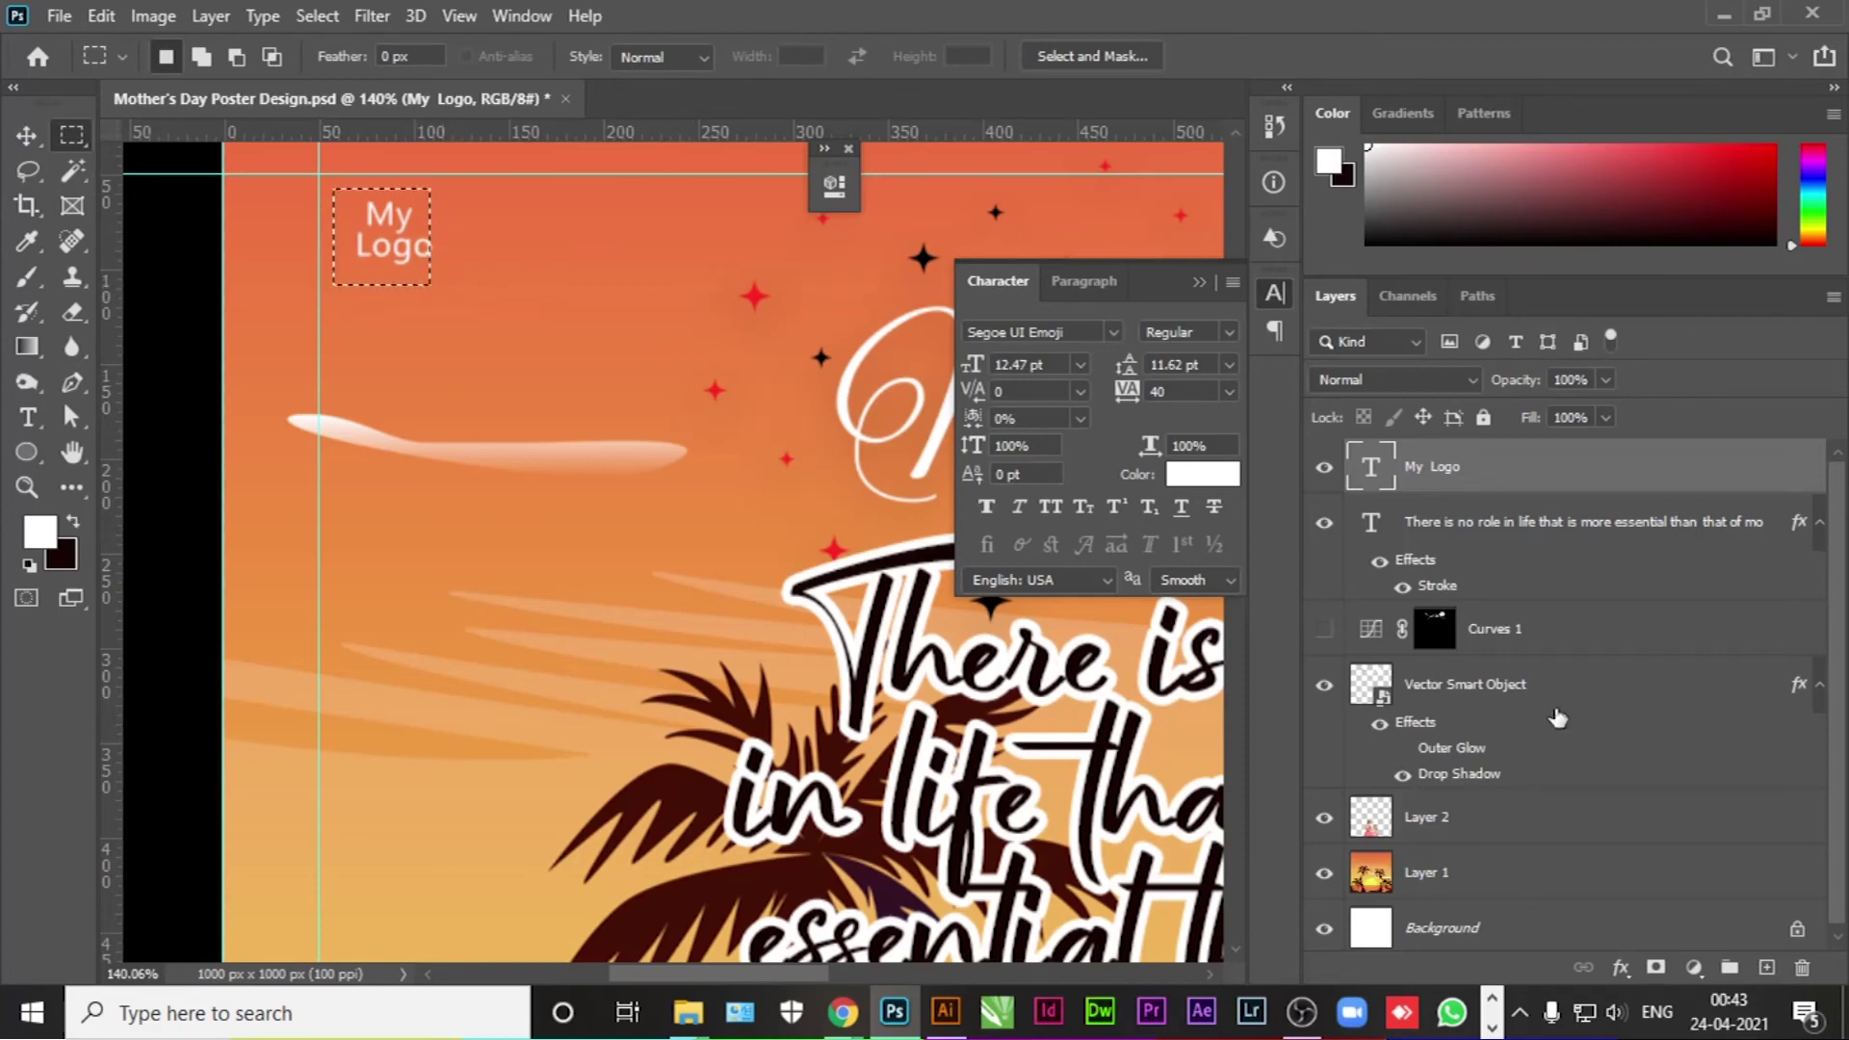
pyautogui.click(1767, 967)
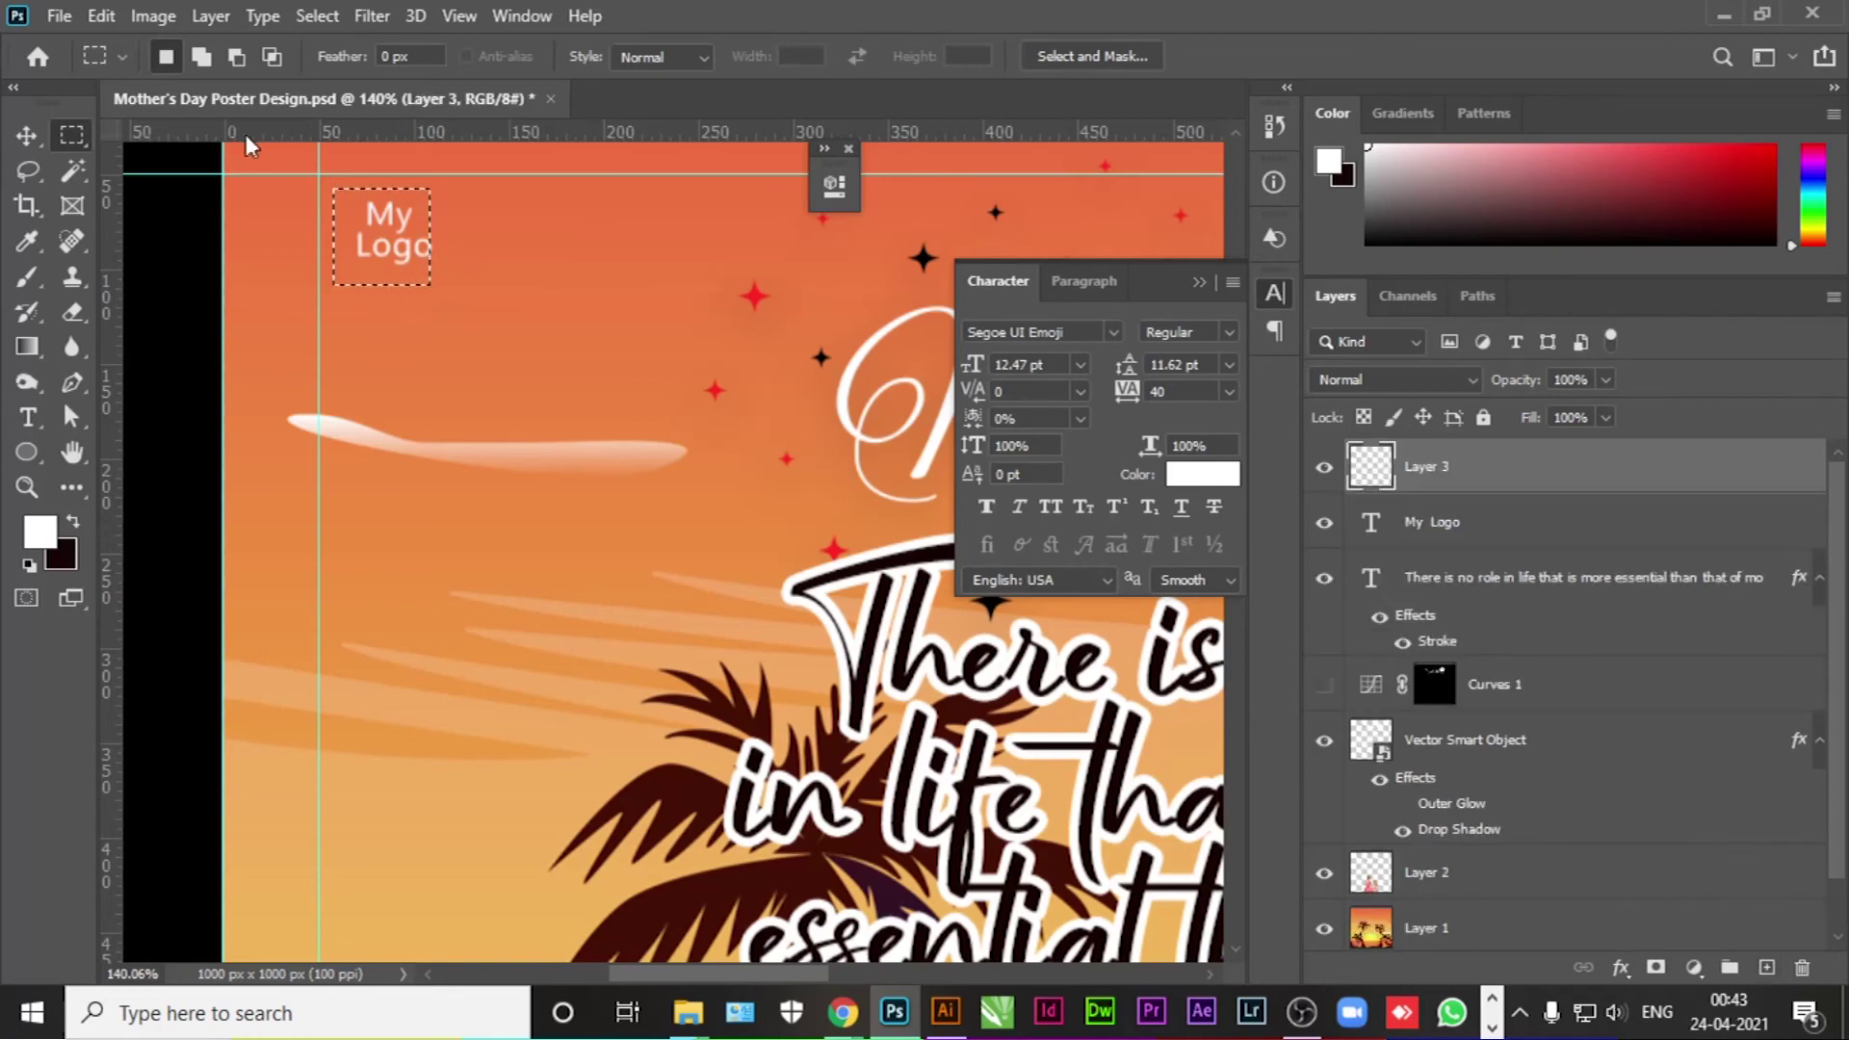
pyautogui.click(146, 19)
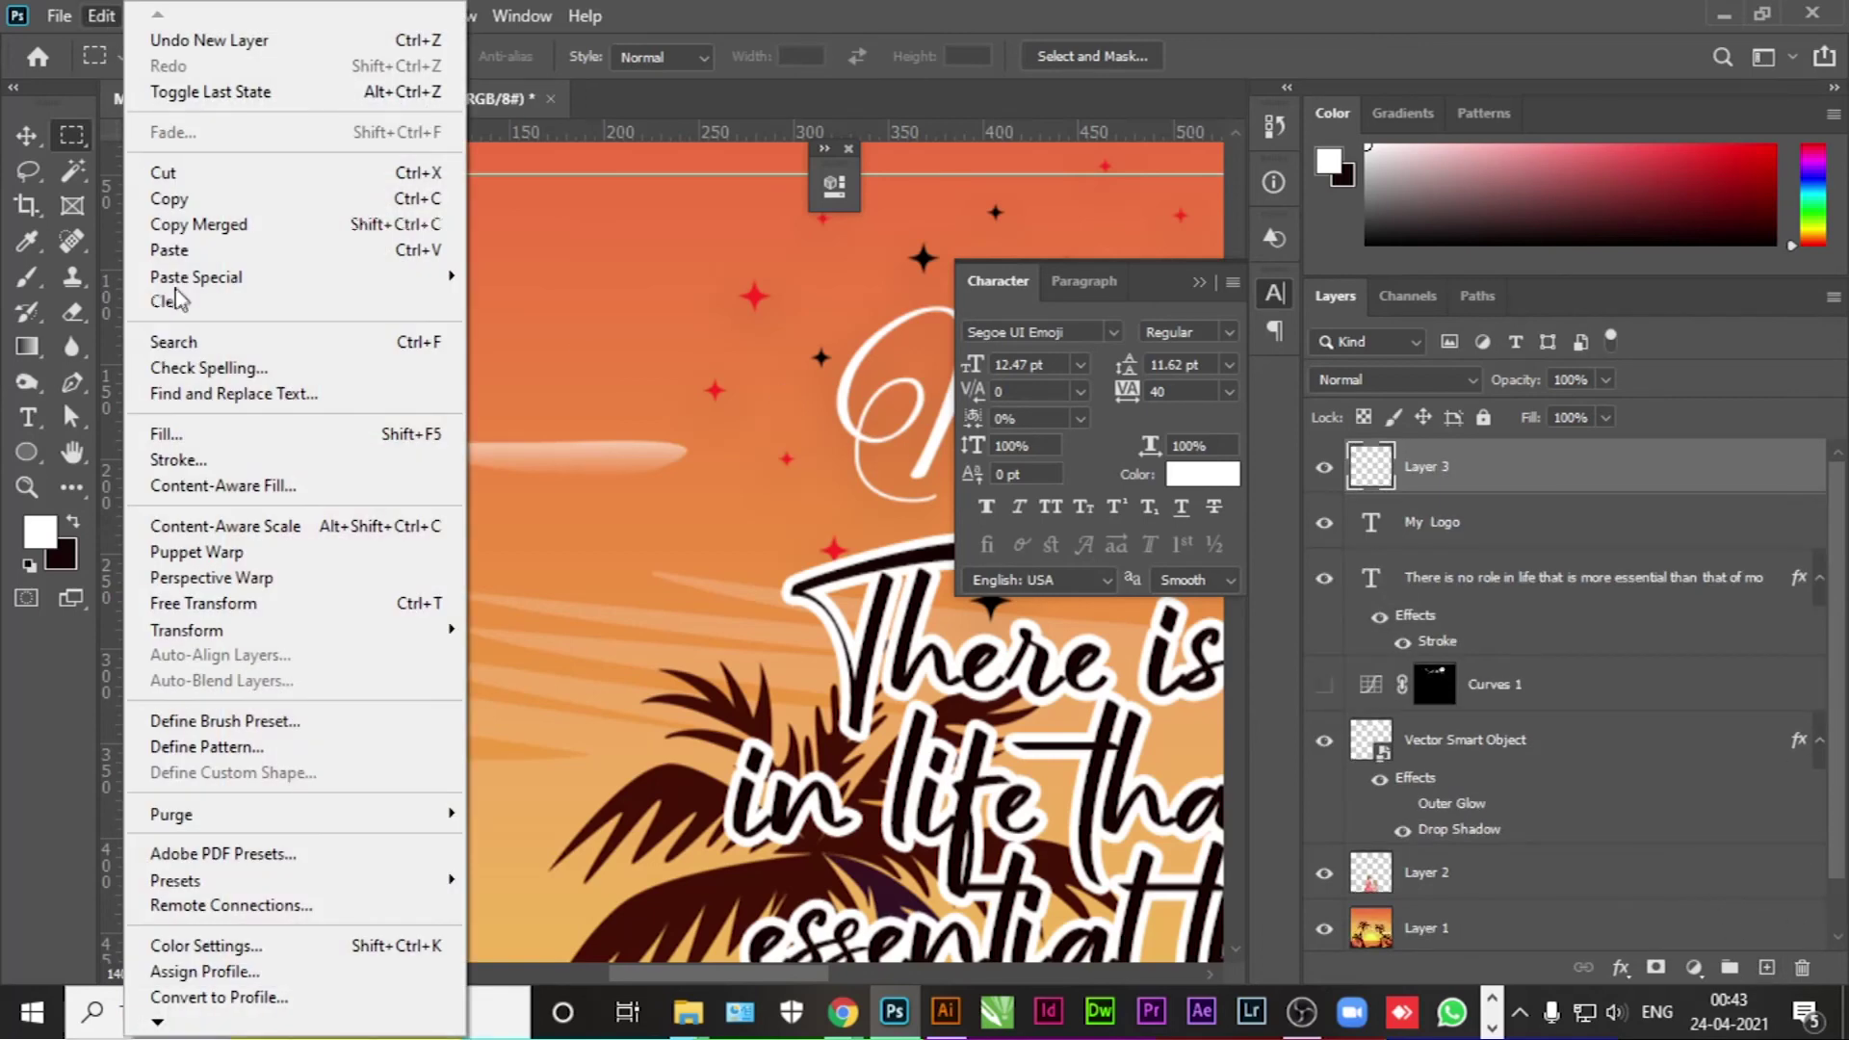
pyautogui.click(179, 460)
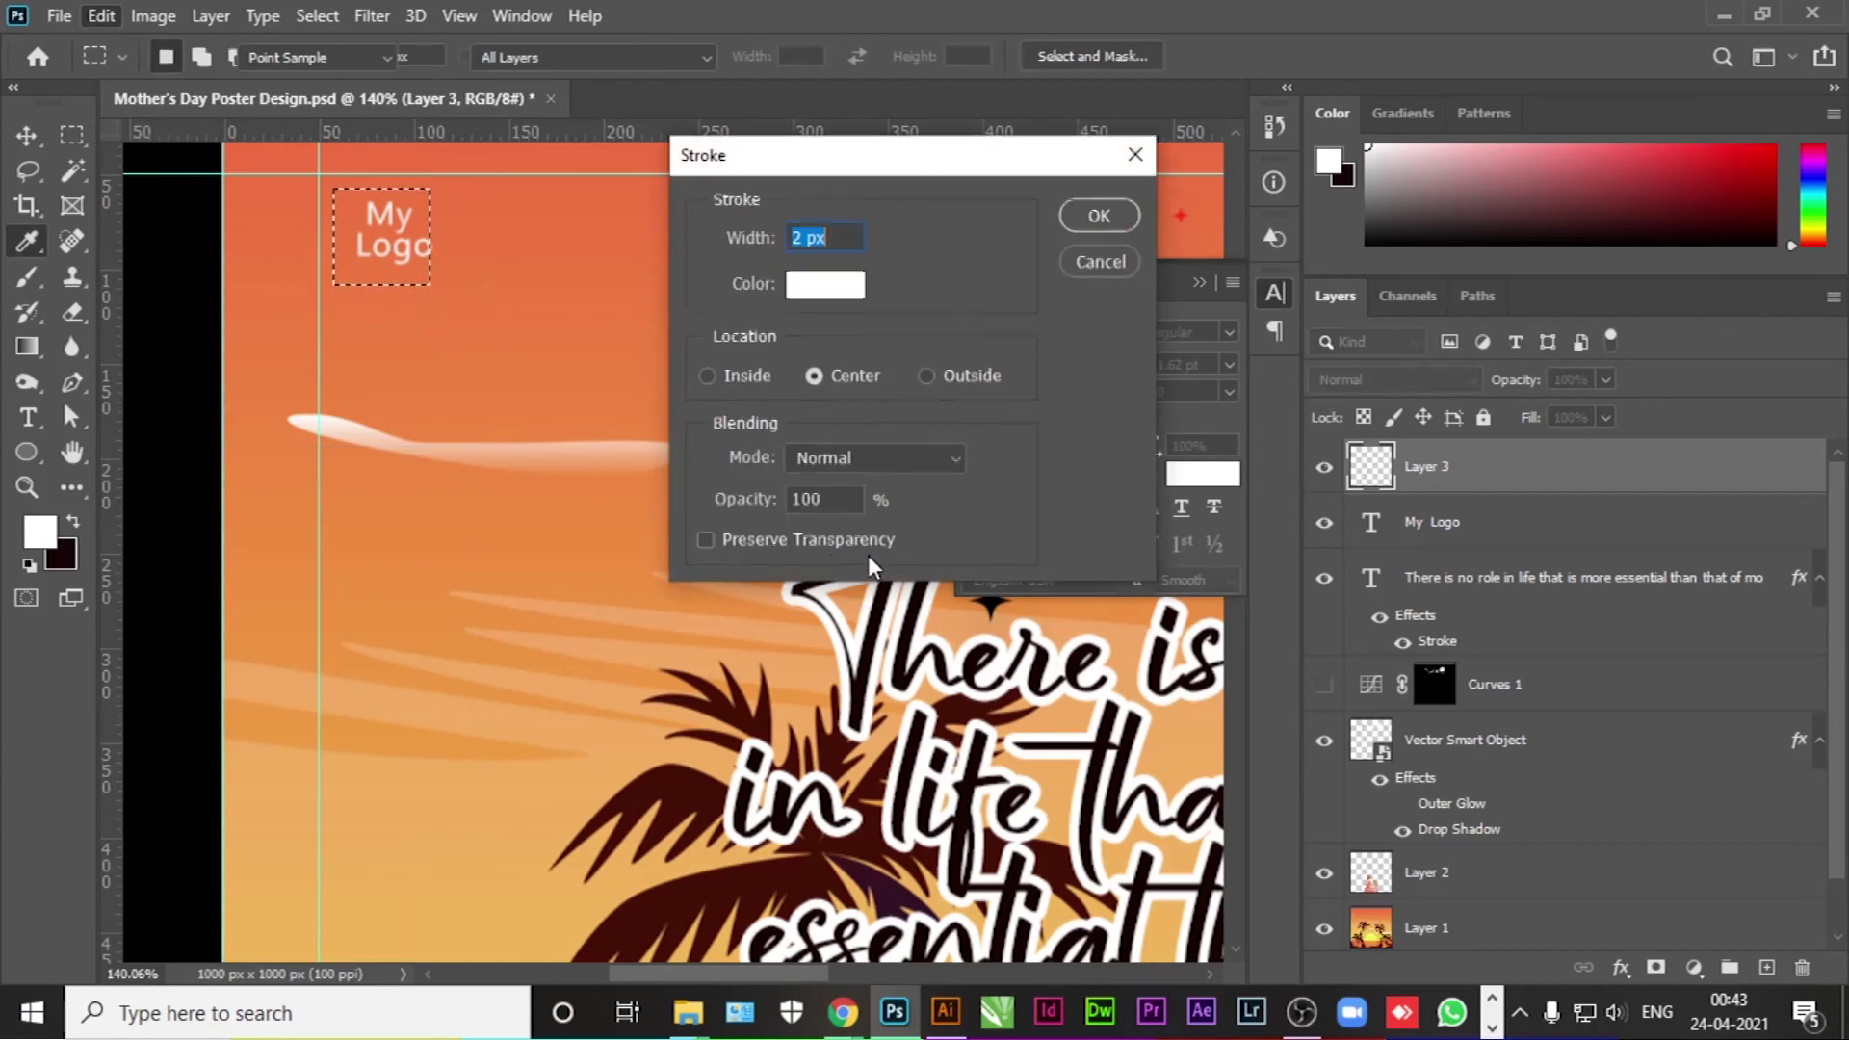
pyautogui.click(1120, 222)
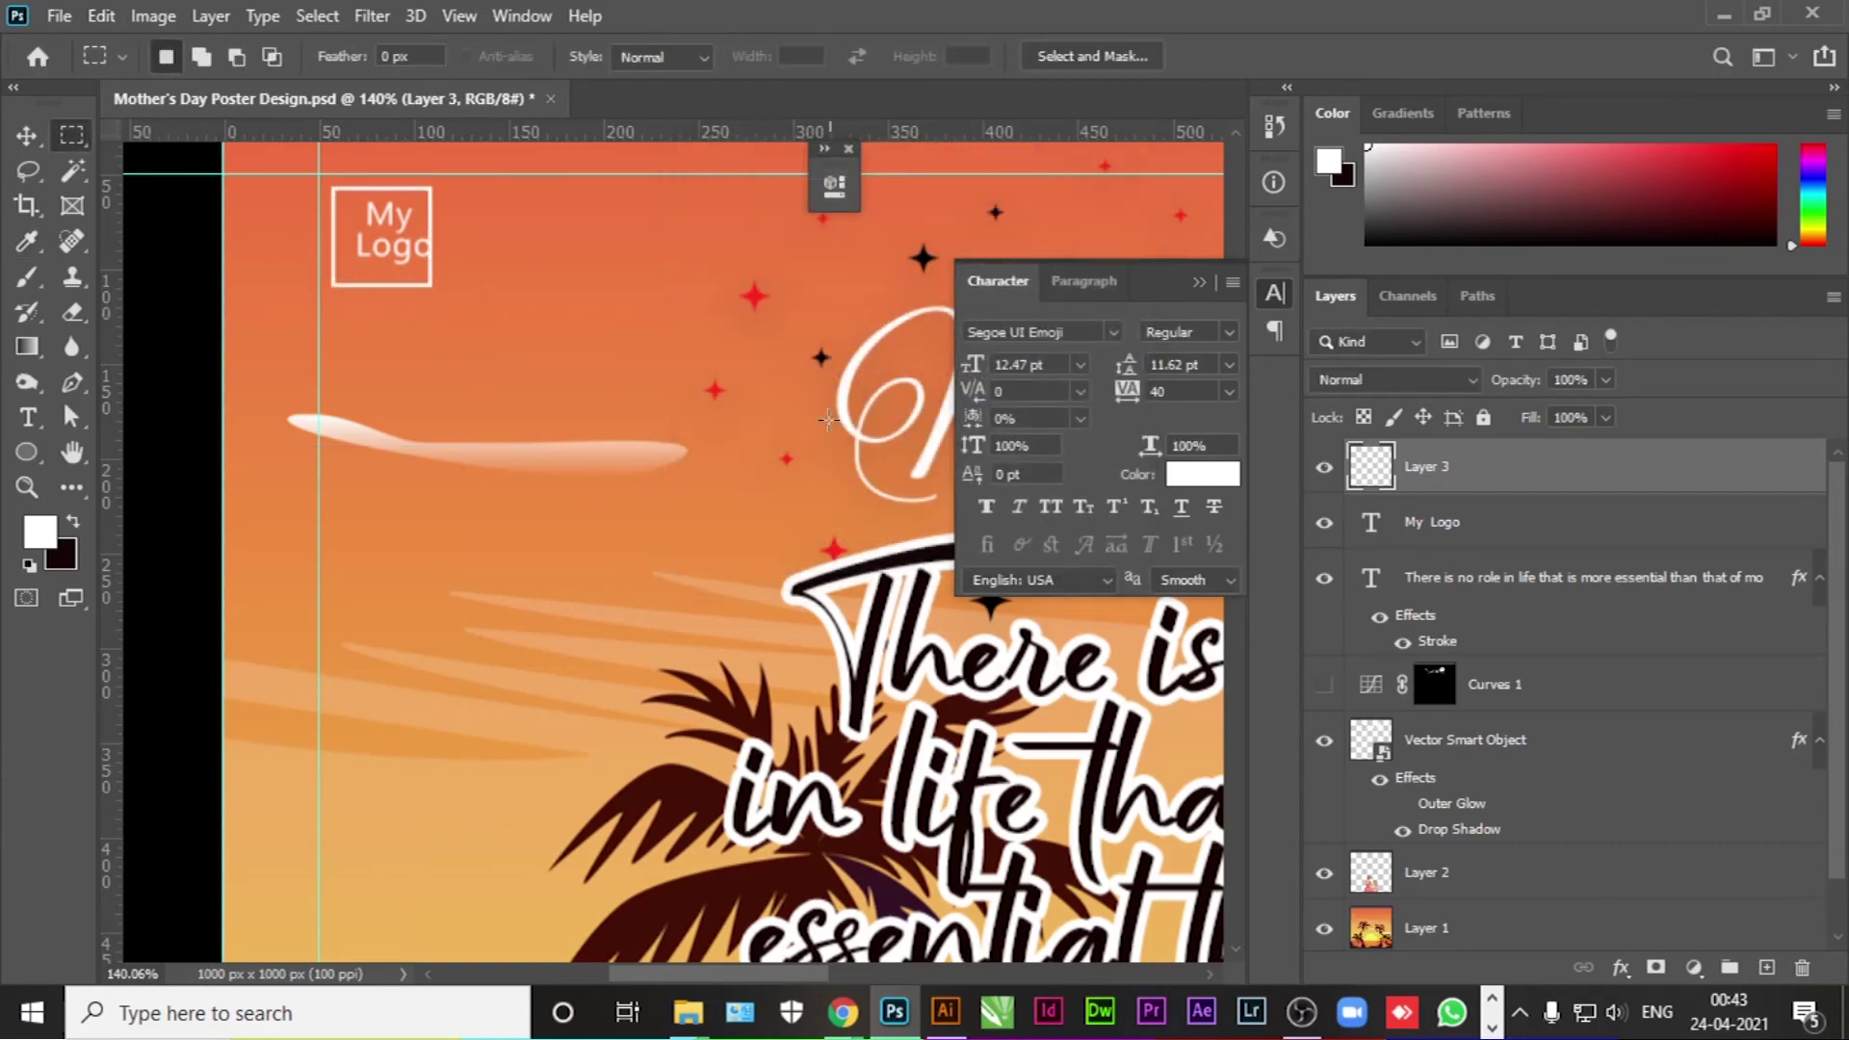
# Step: Align the My Logo text to the centre of its square box
pyautogui.keyDown('shift'); pyautogui.click(1440, 522); pyautogui.keyUp('shift')
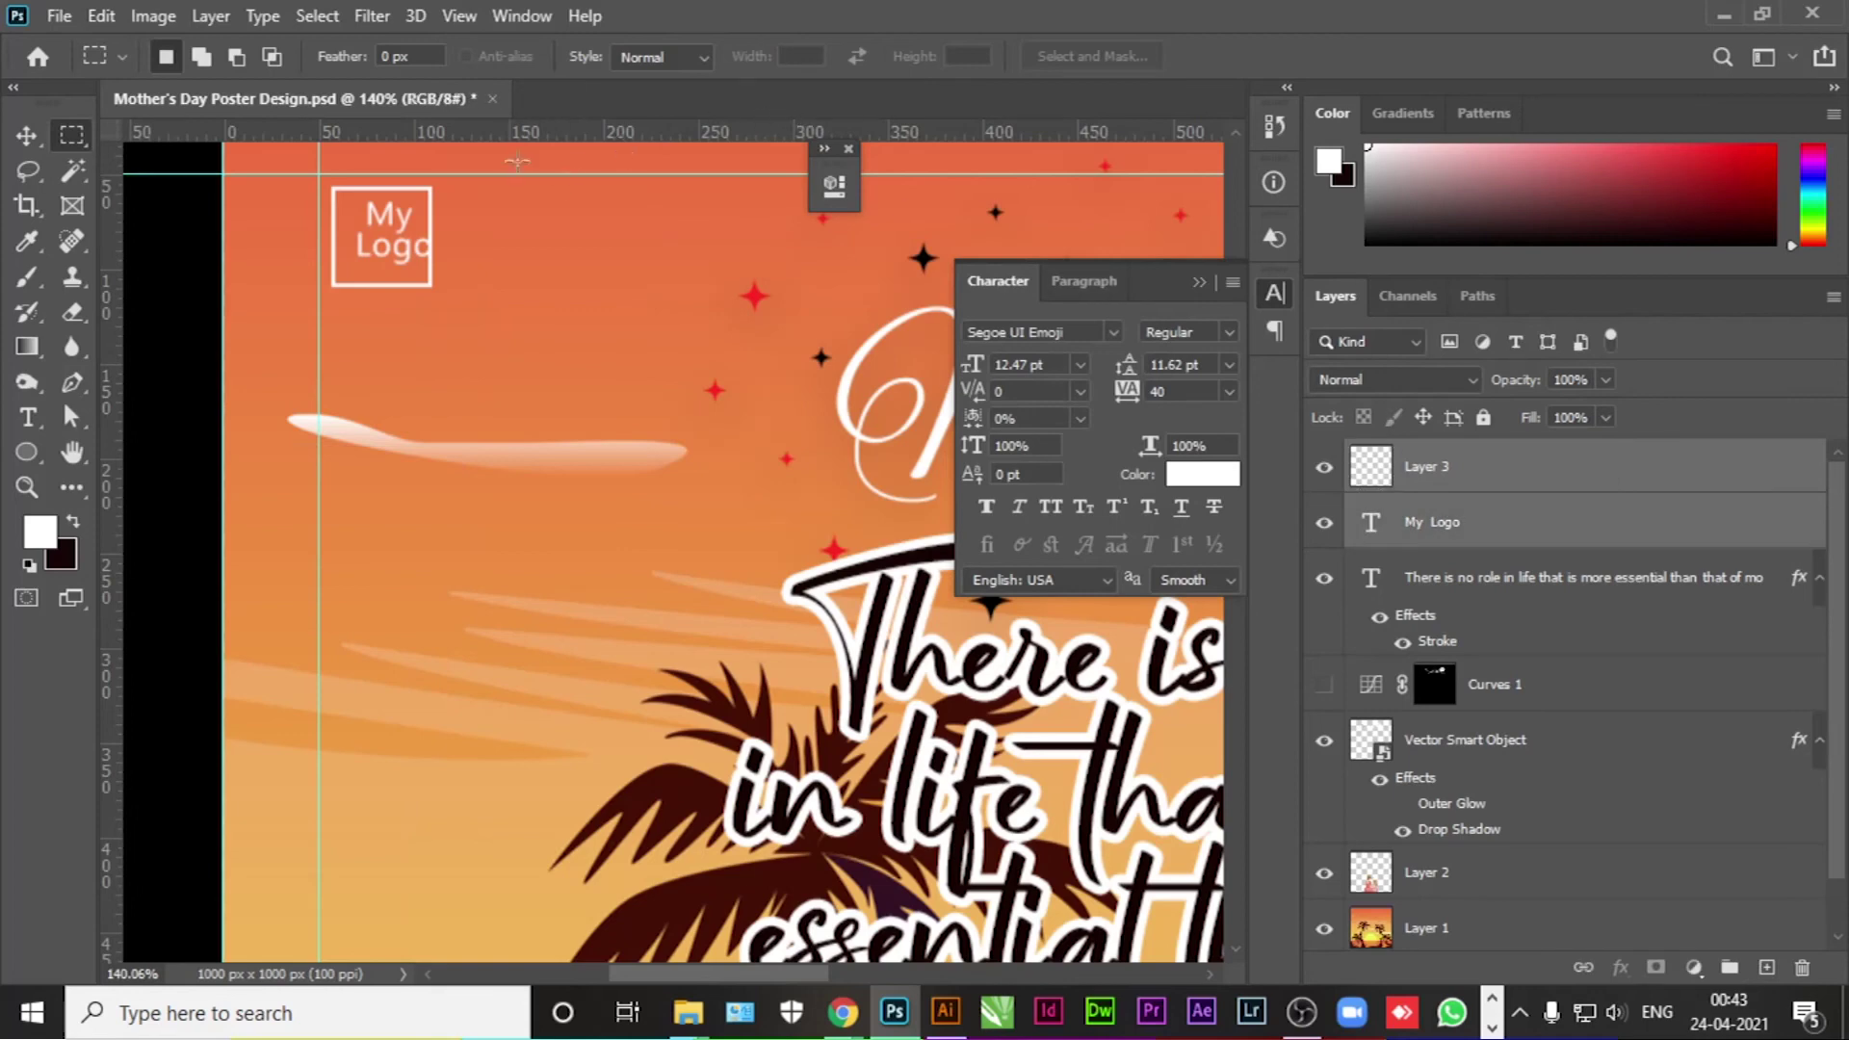
pyautogui.press('v')
pyautogui.click(930, 56)
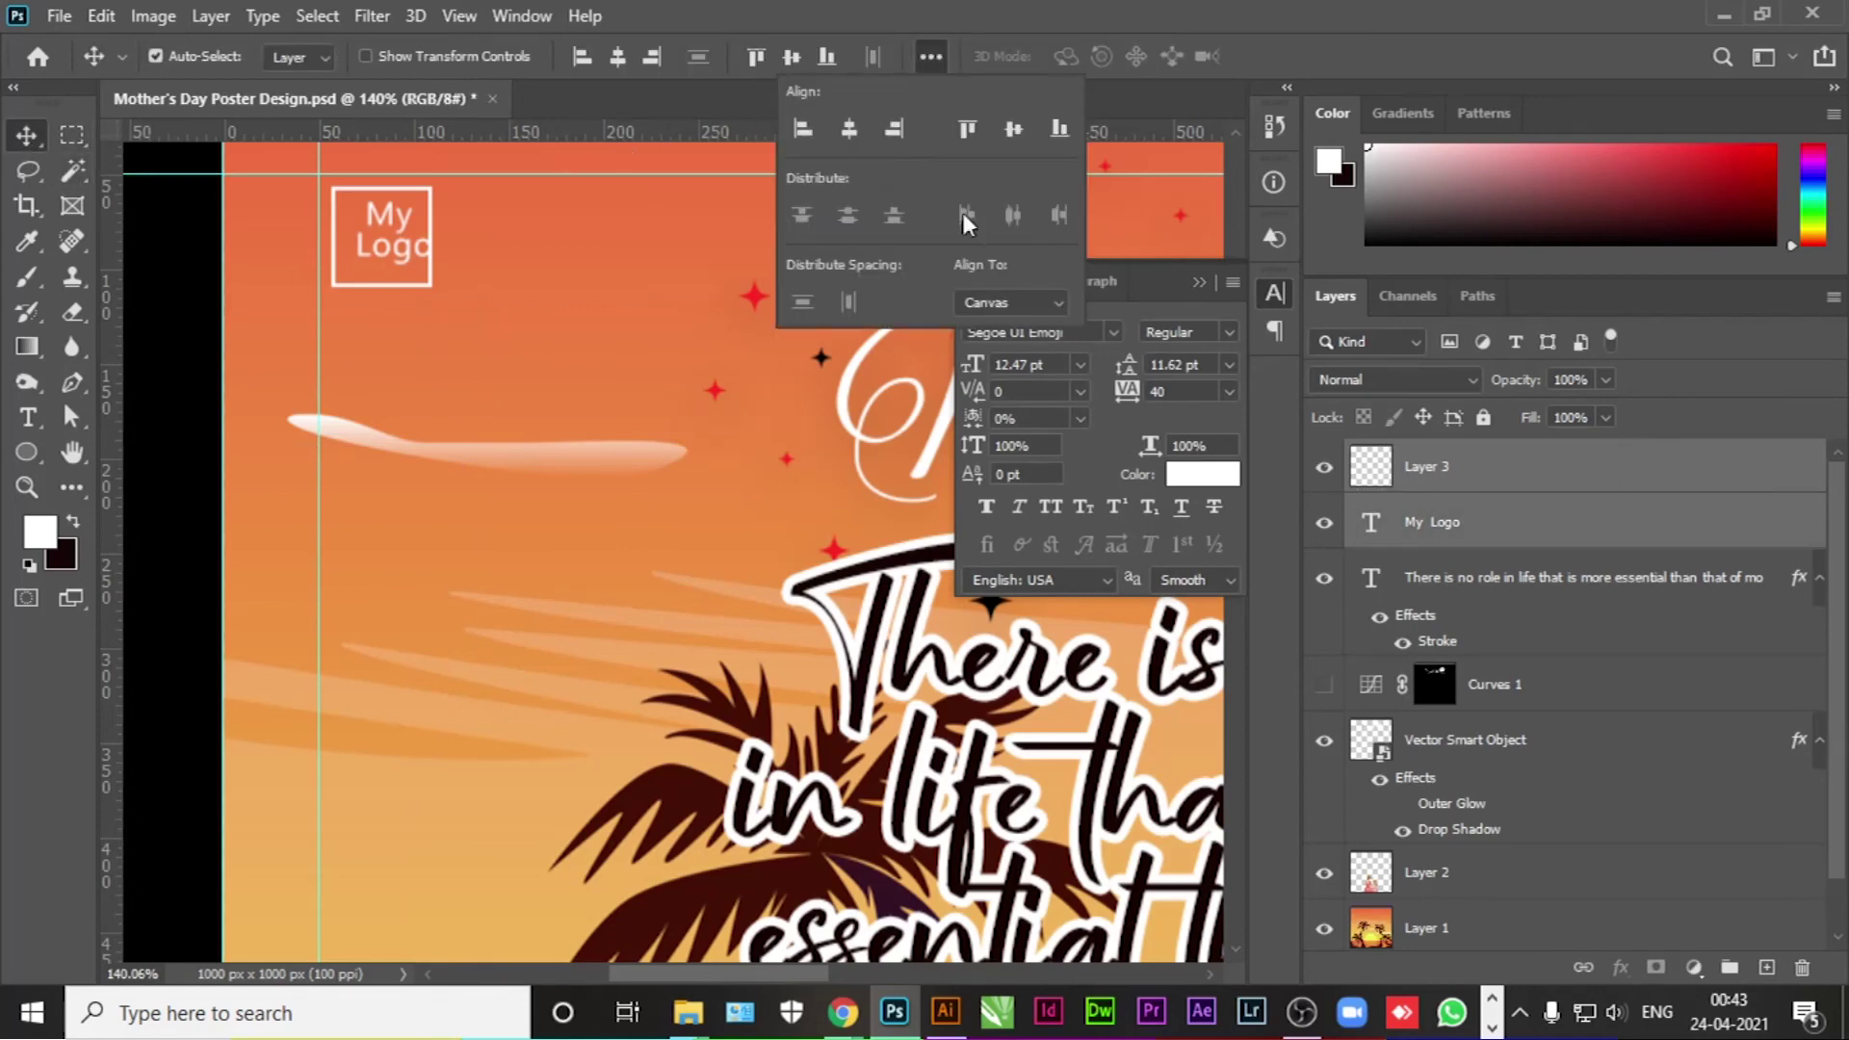
pyautogui.click(1008, 302)
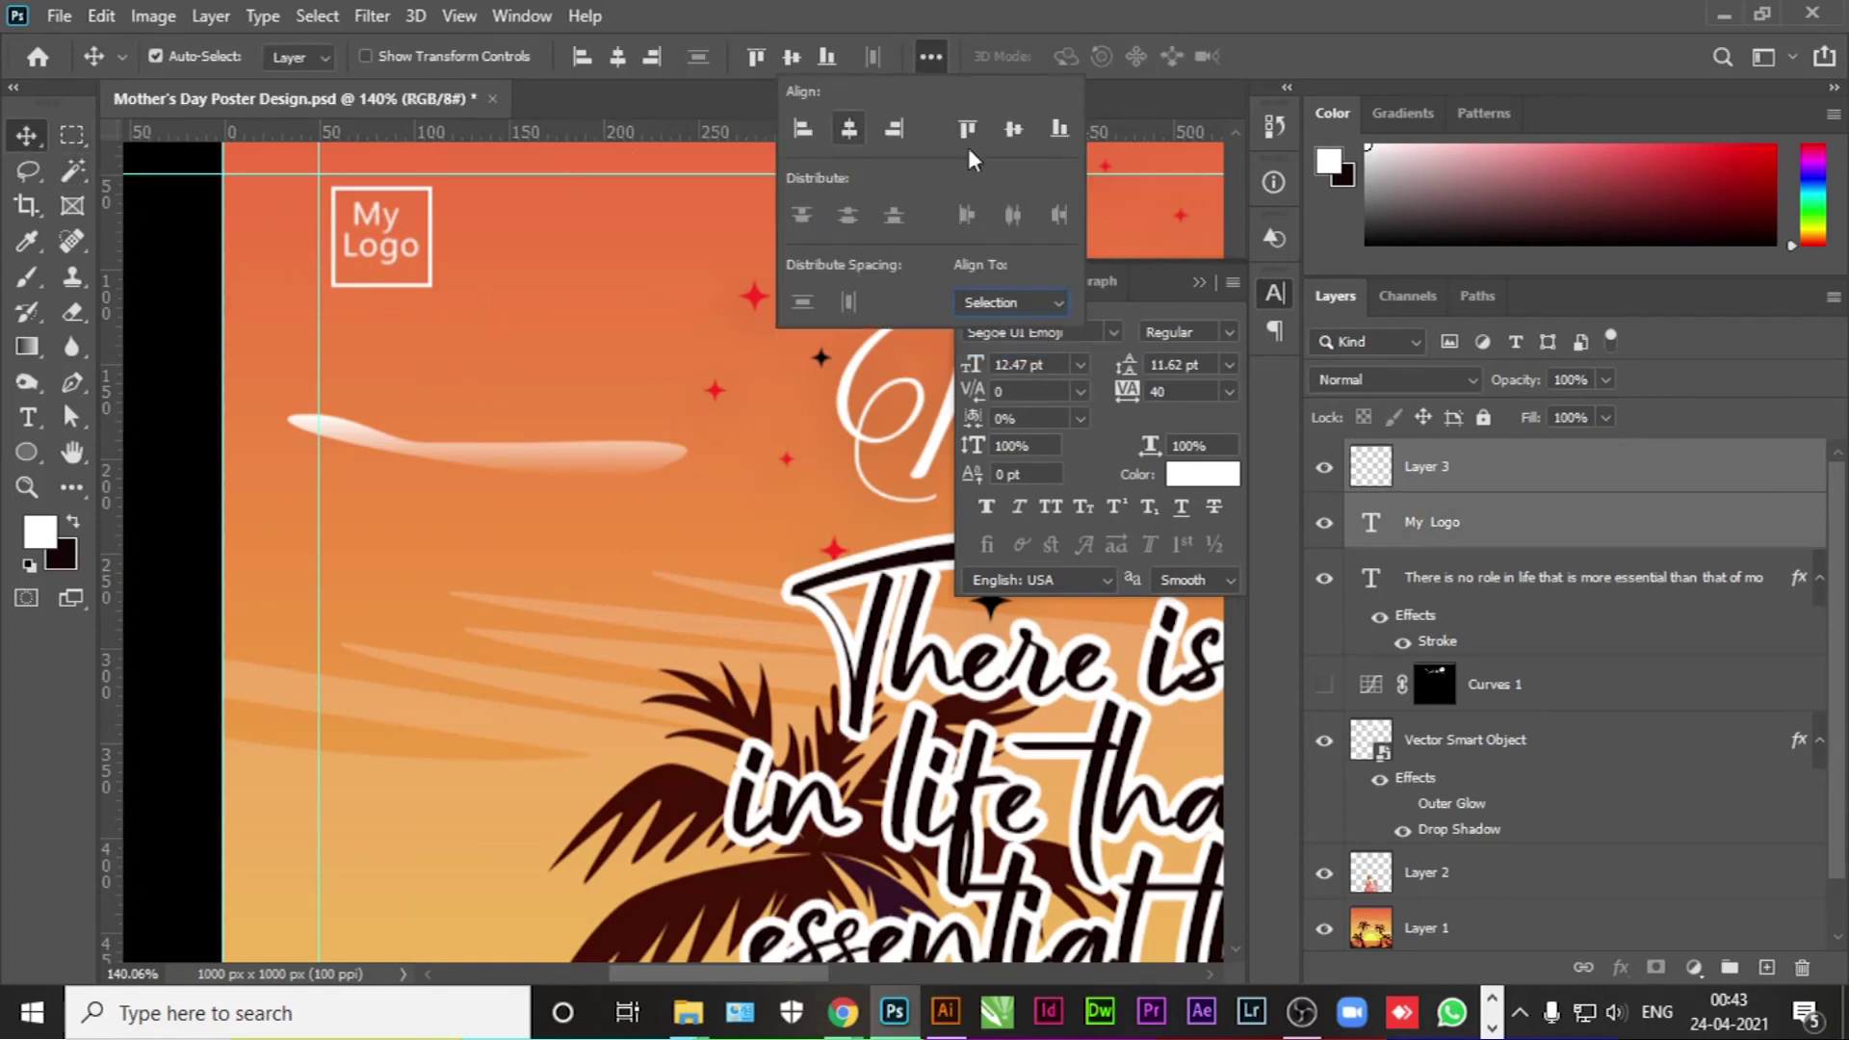
pyautogui.click(1013, 128)
pyautogui.click(197, 281)
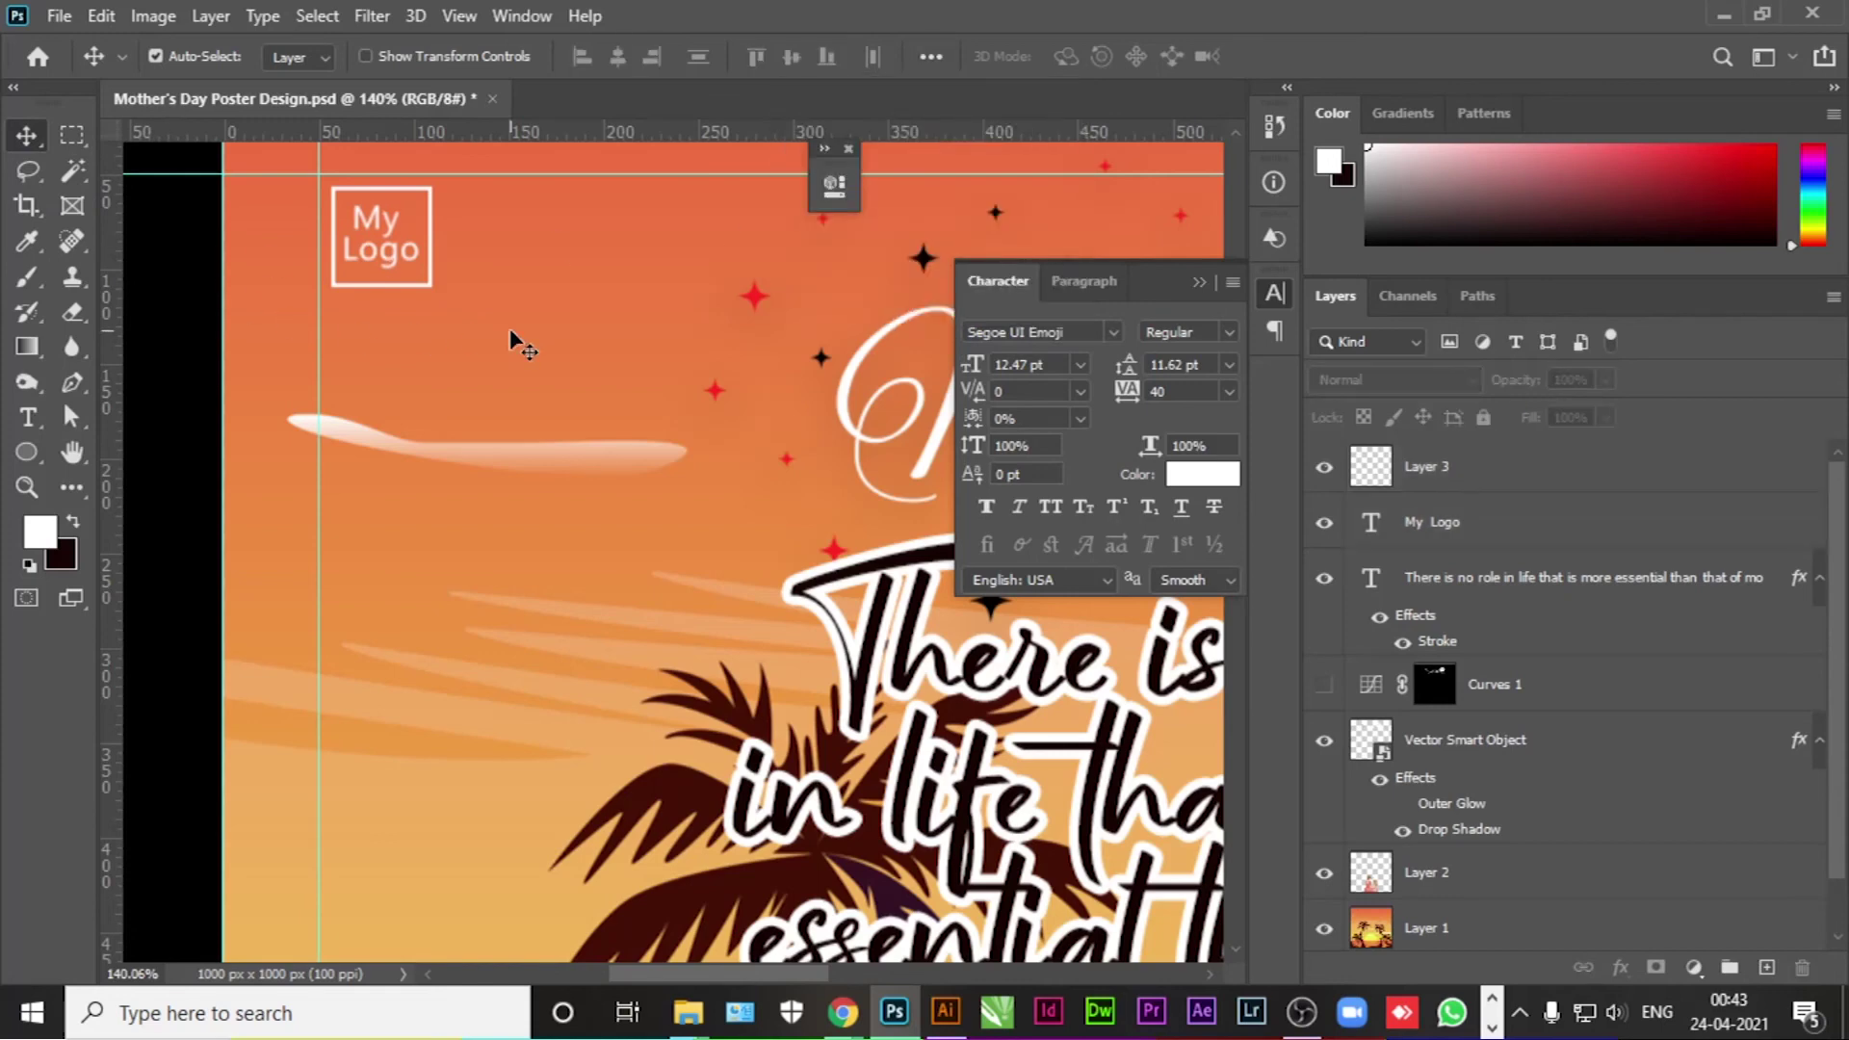
pyautogui.hotkey('ctrl', '0')
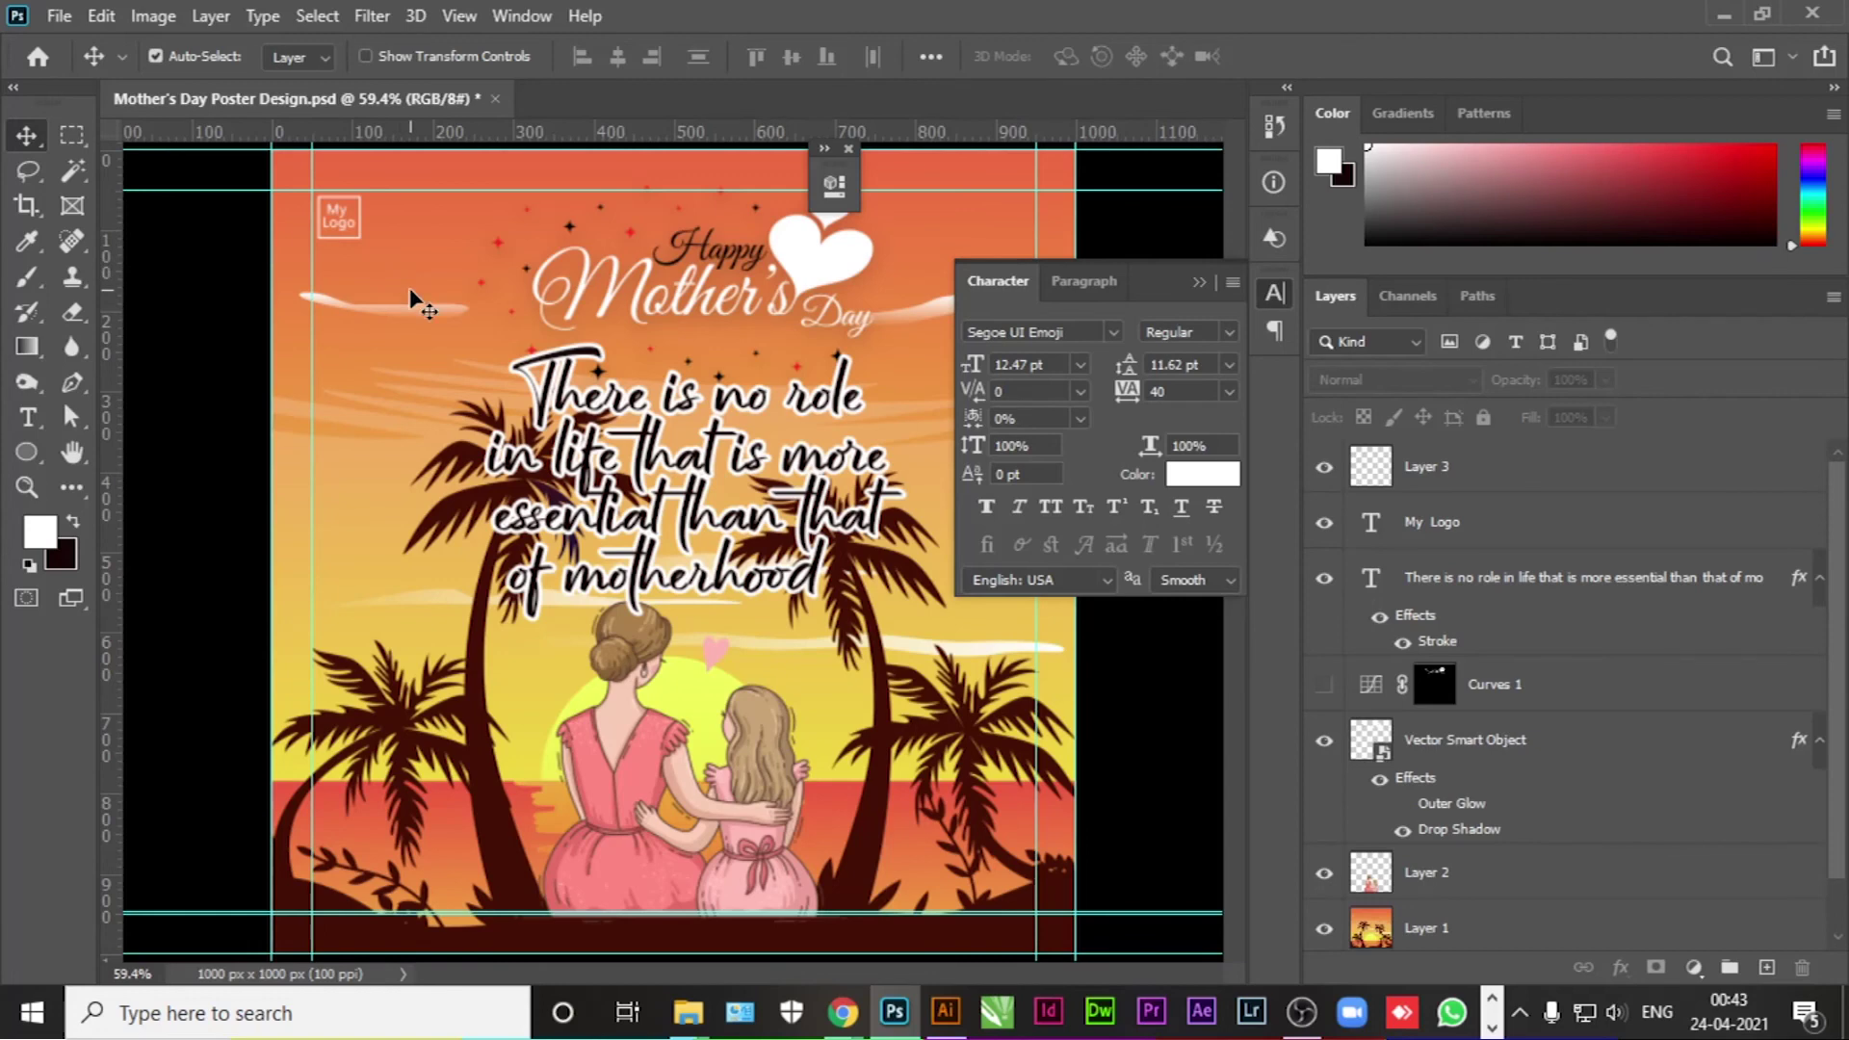
# Step: Close the Character panel and the small floating panel to show the full poster
pyautogui.click(1194, 283)
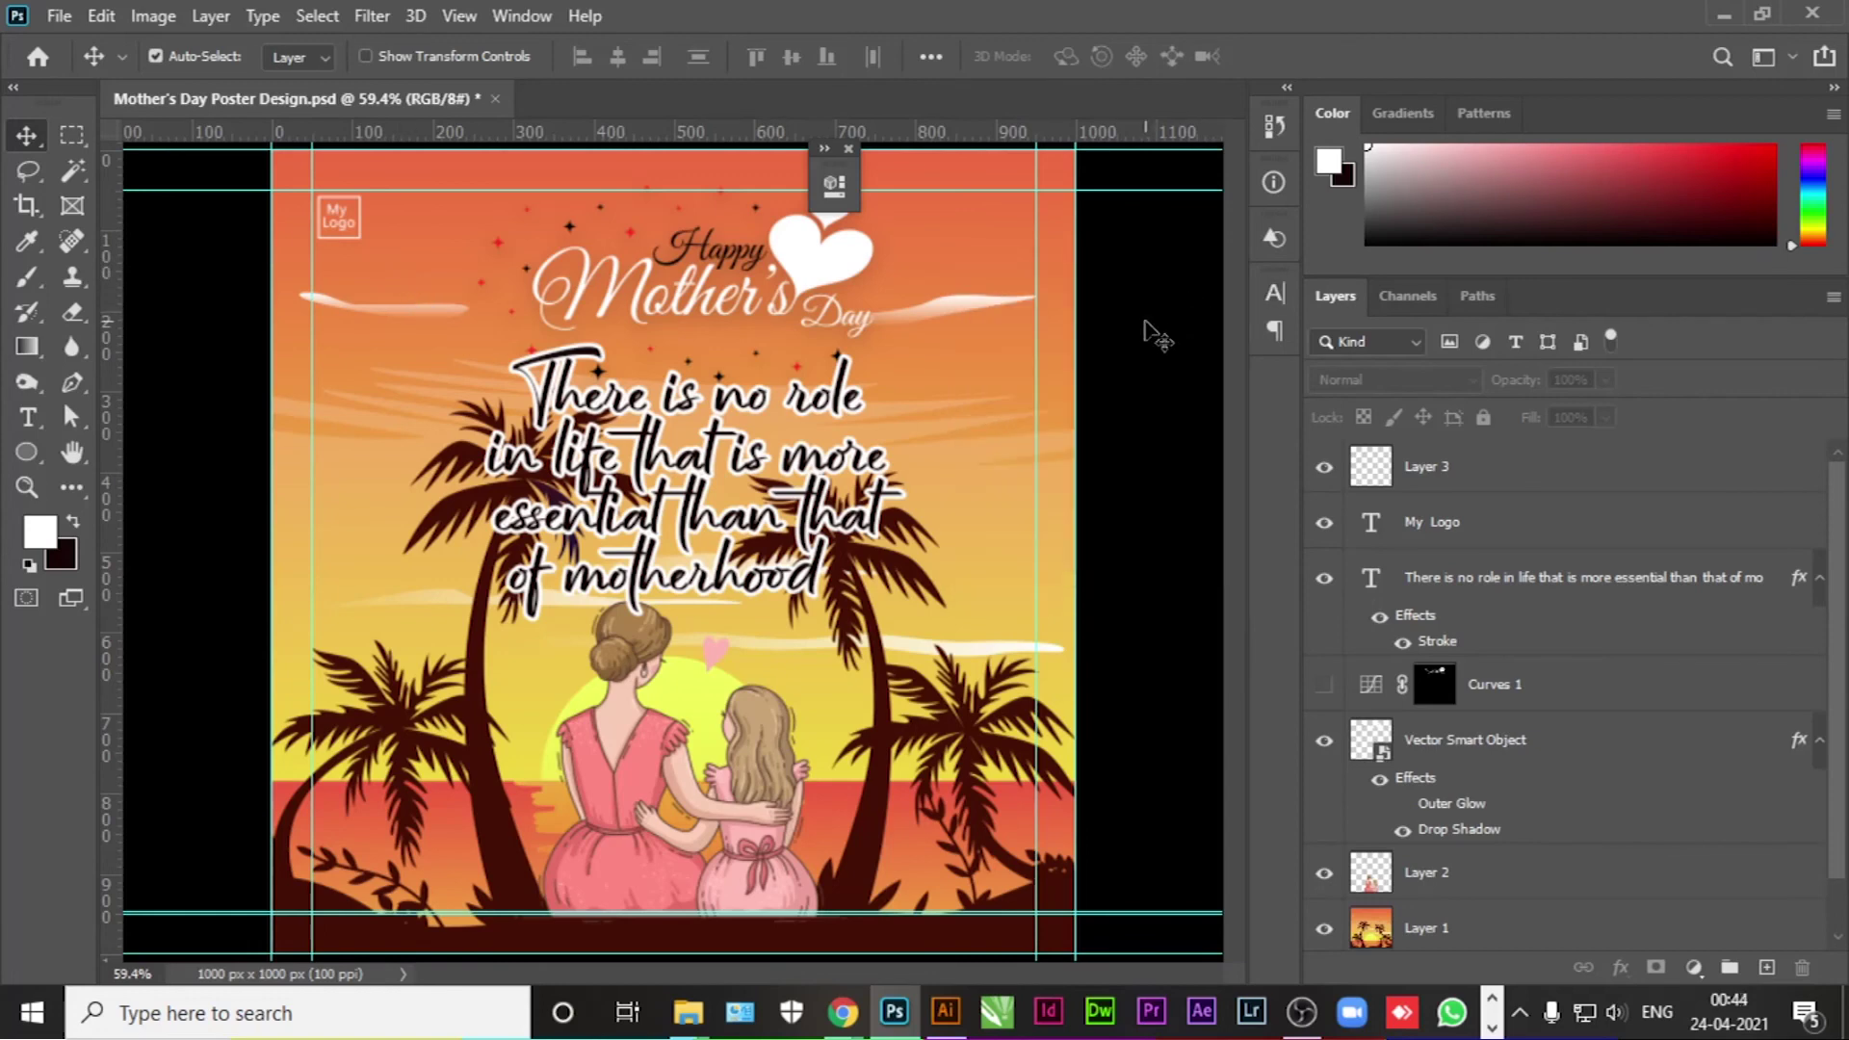
pyautogui.click(849, 151)
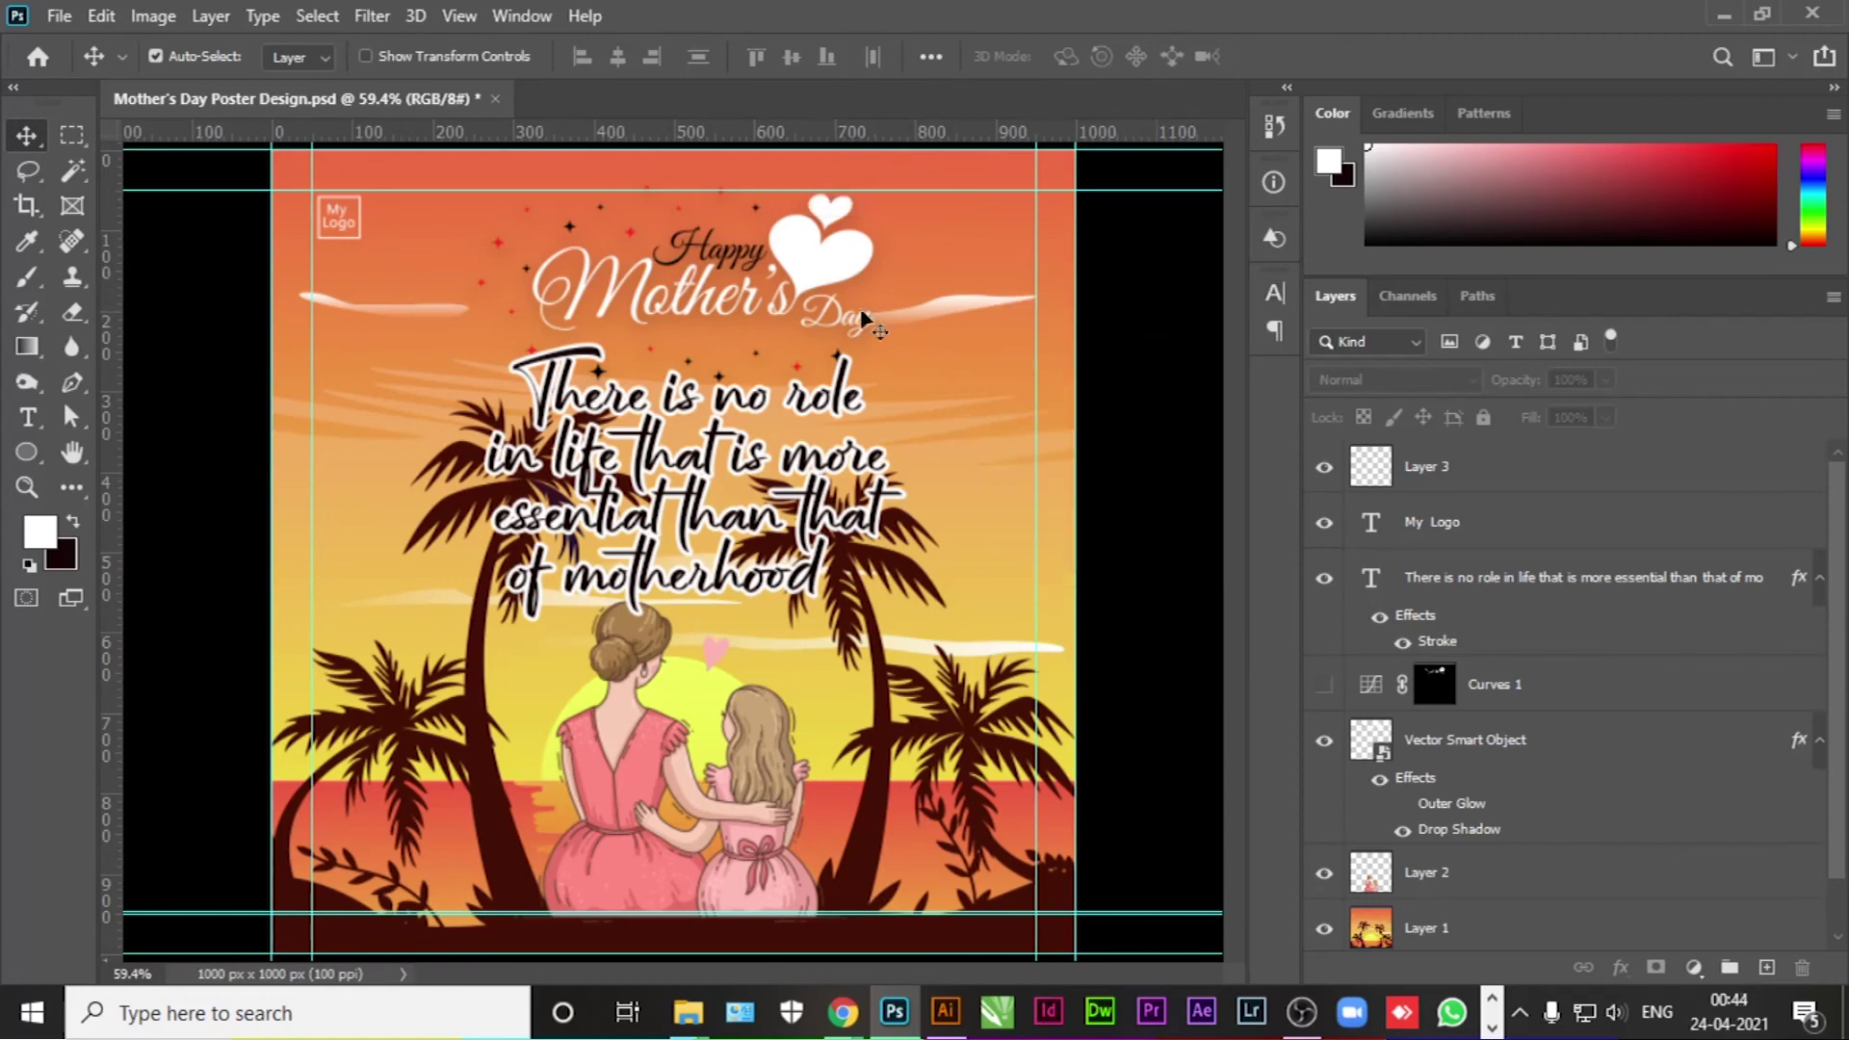